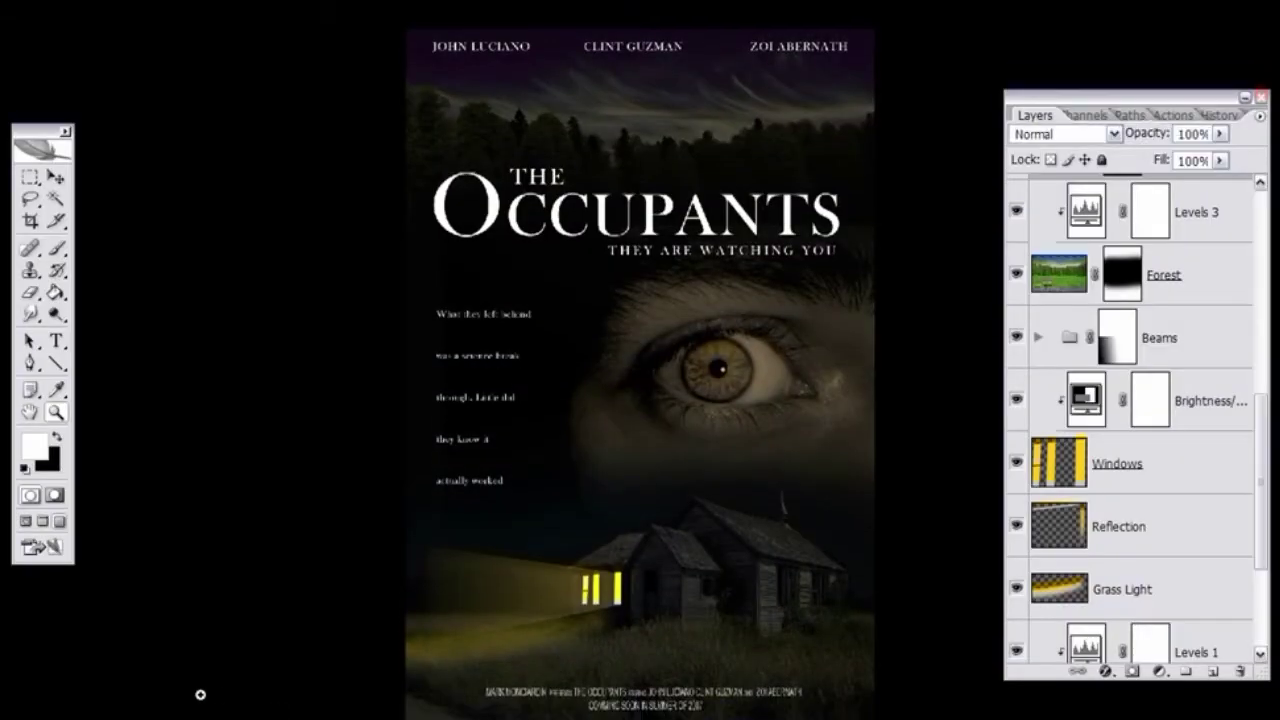
- Look through the forest, eye and house photos and the finished poster in the Movie Poster 2 folder in Adobe Bridge
click(27, 521)
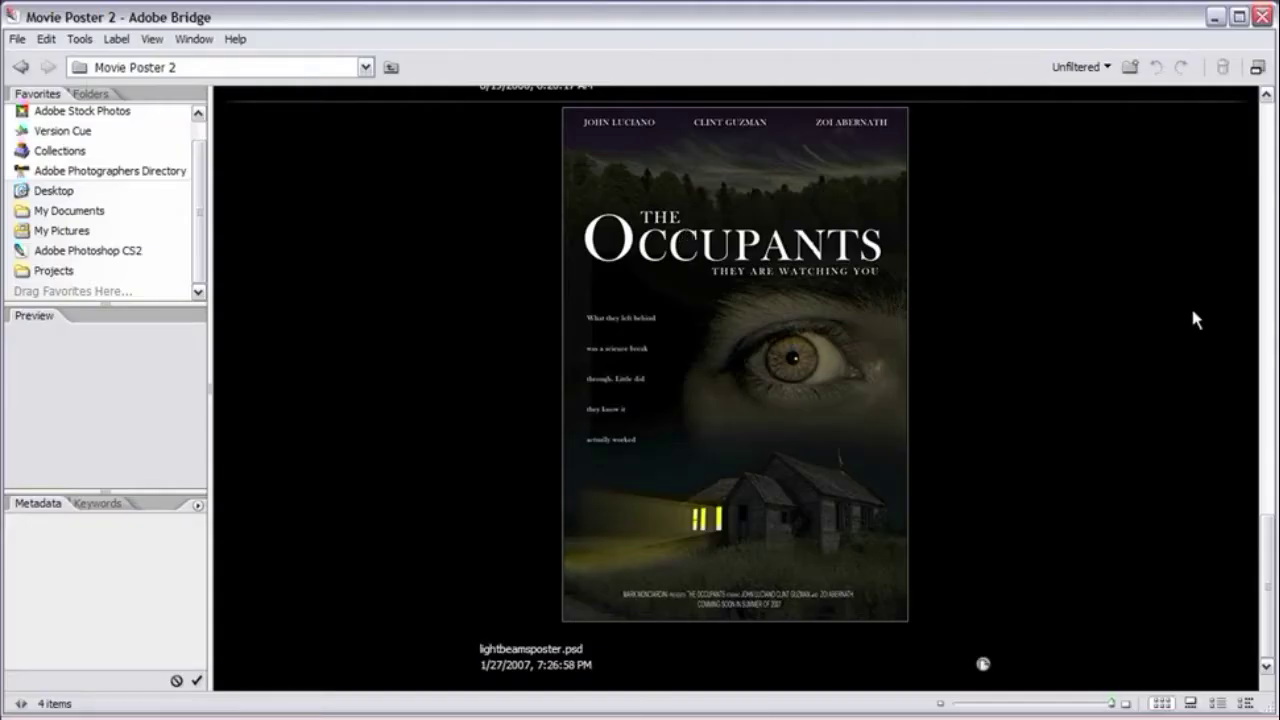
drag(1268, 586, 1268, 186)
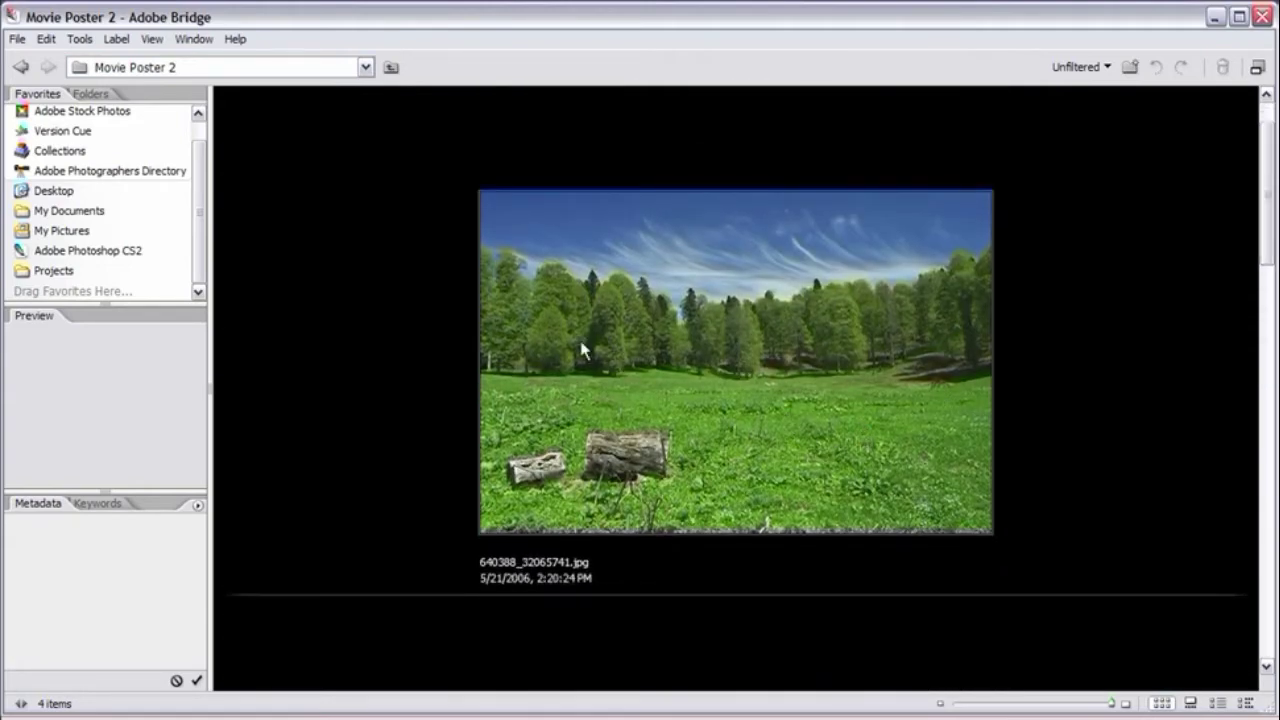
drag(1268, 165, 1229, 541)
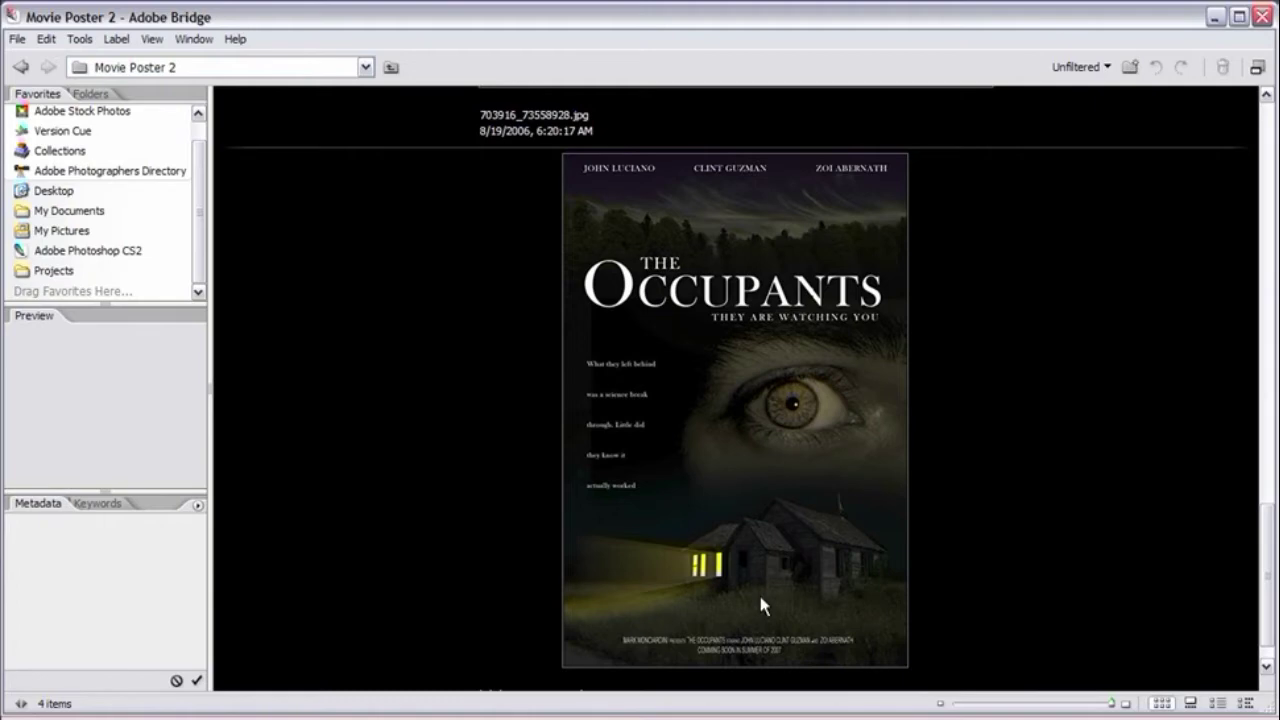
drag(1266, 560, 1262, 277)
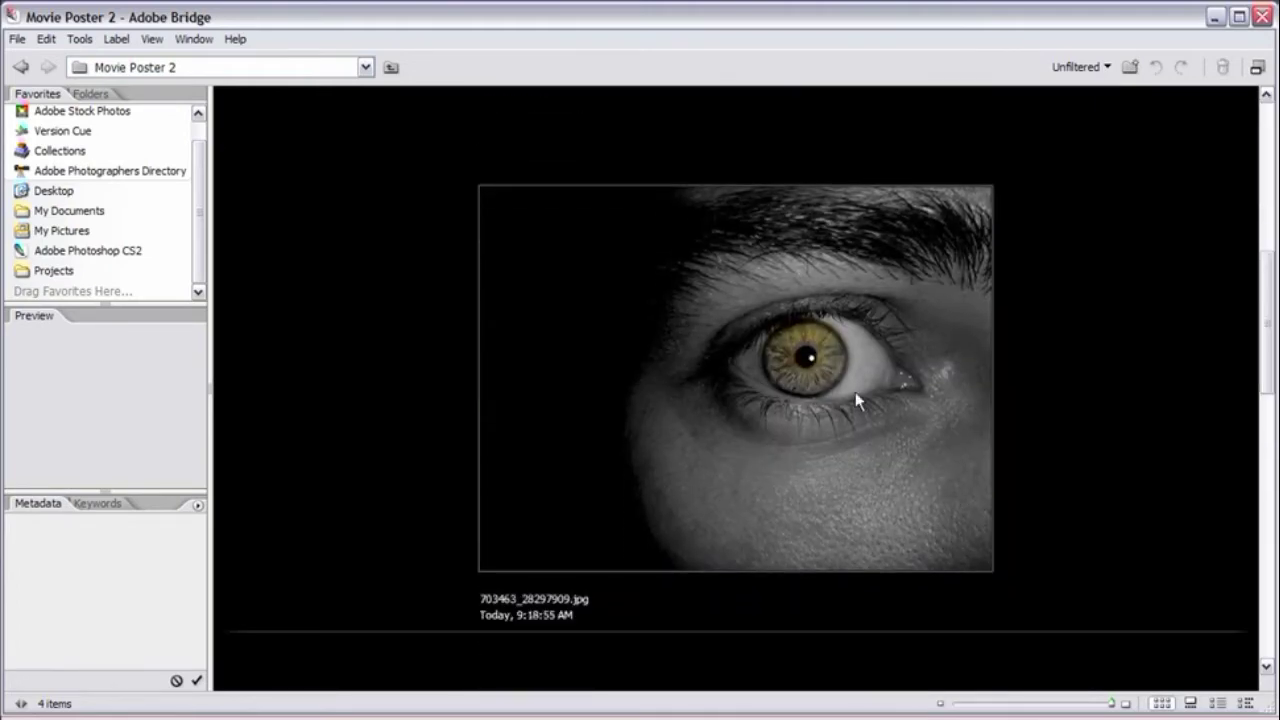
drag(1268, 325, 1266, 460)
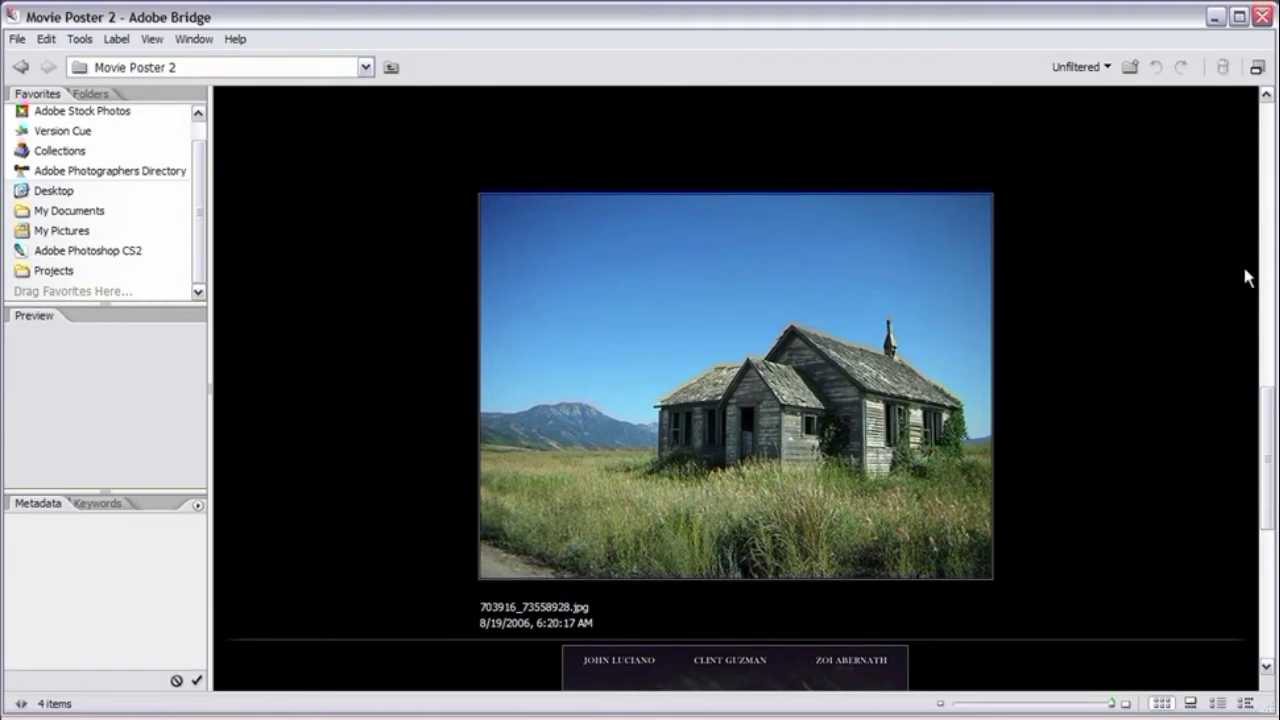
drag(1271, 409, 1260, 540)
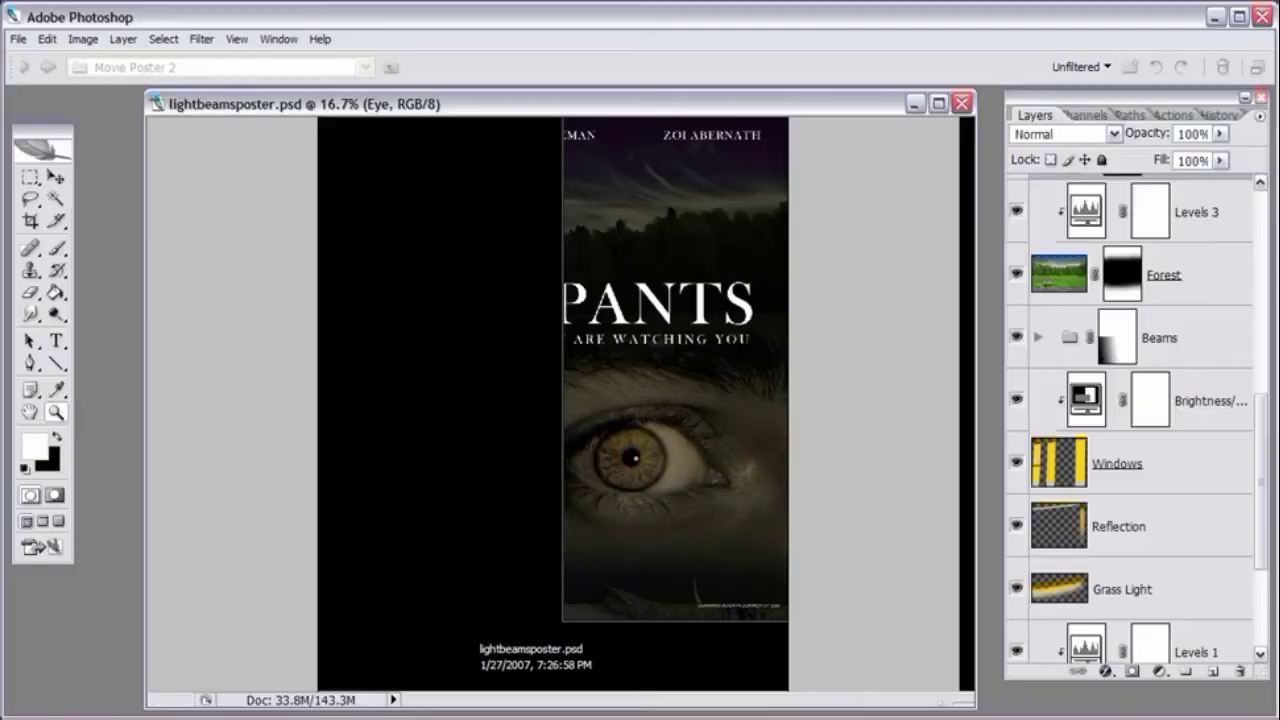
- Examine the finished poster lightbeamsposter.psd in Photoshop up close, from the glowing windows and light beams to the eye and title
click(579, 631)
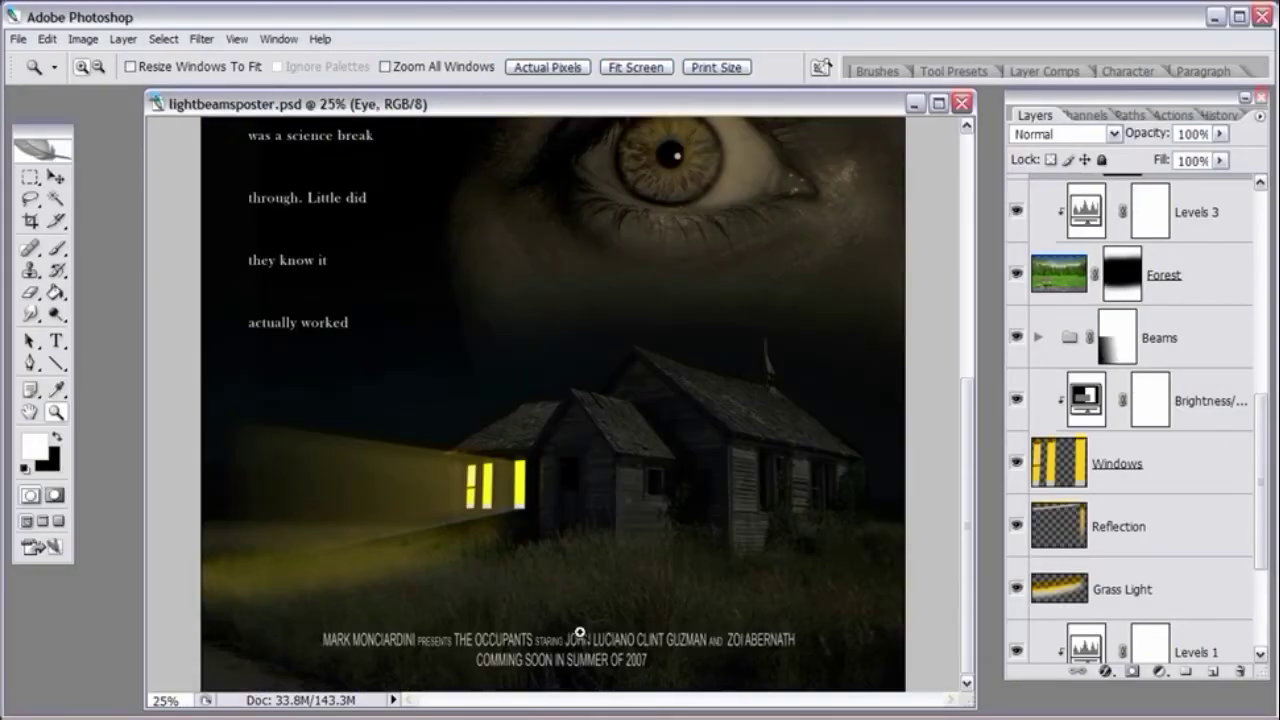
click(564, 550)
click(391, 480)
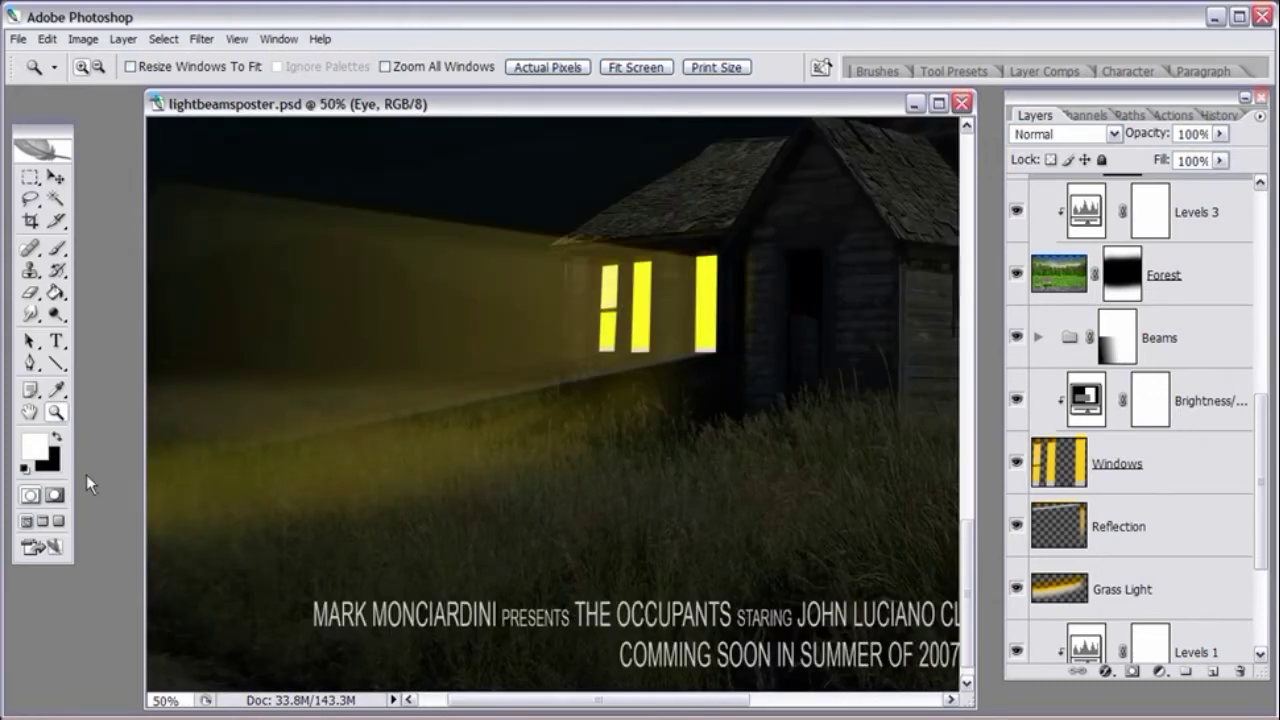
click(57, 521)
drag(420, 77, 654, 369)
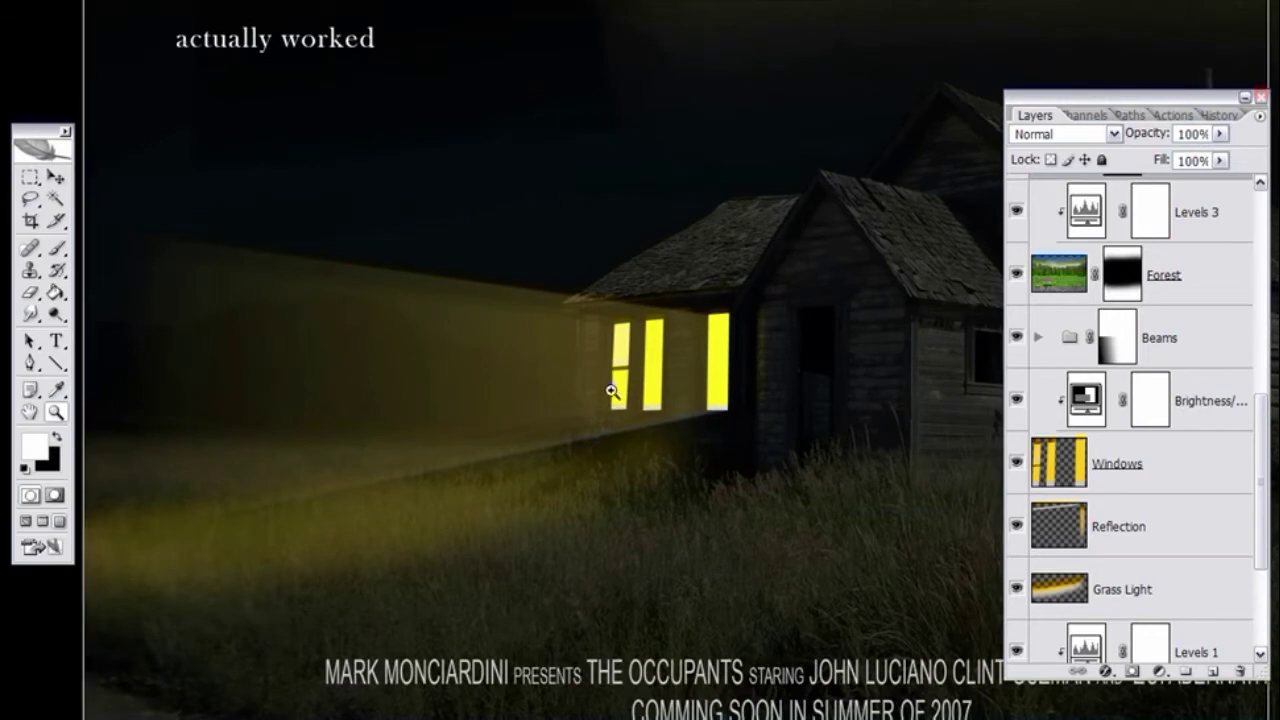
click(618, 381)
drag(877, 506, 831, 506)
key(Tab)
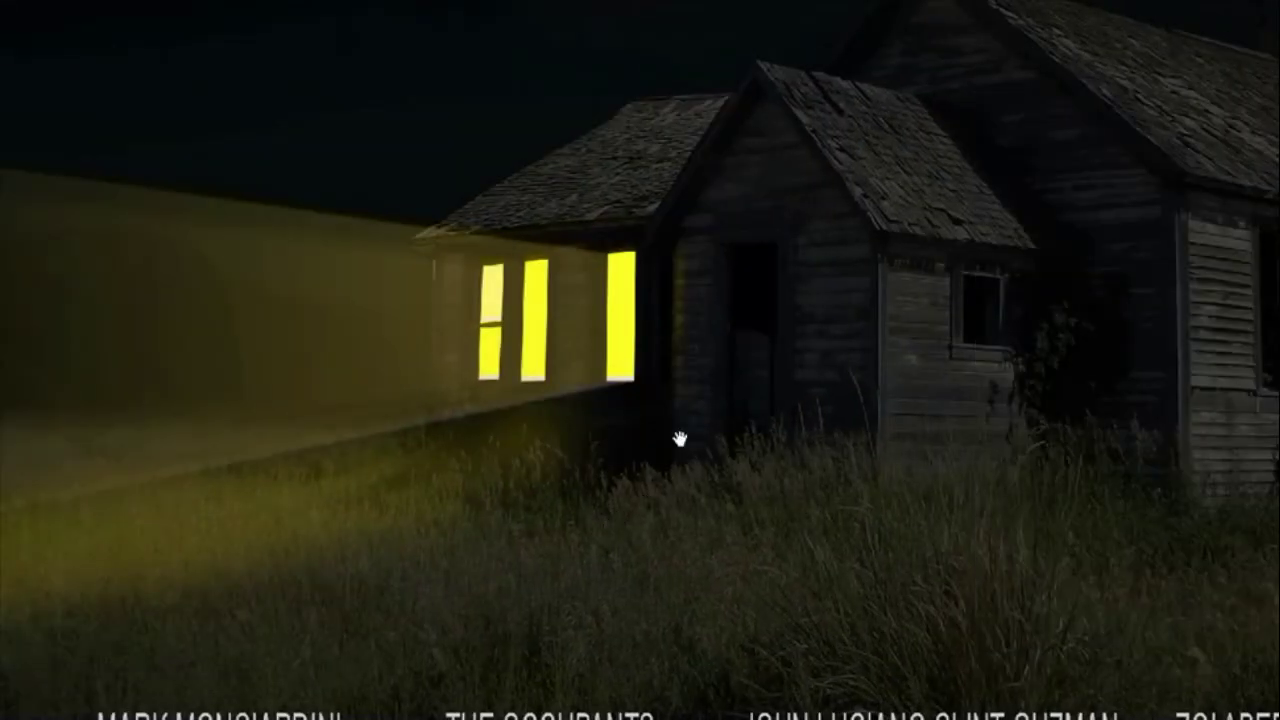
drag(689, 205, 689, 534)
drag(736, 210, 729, 617)
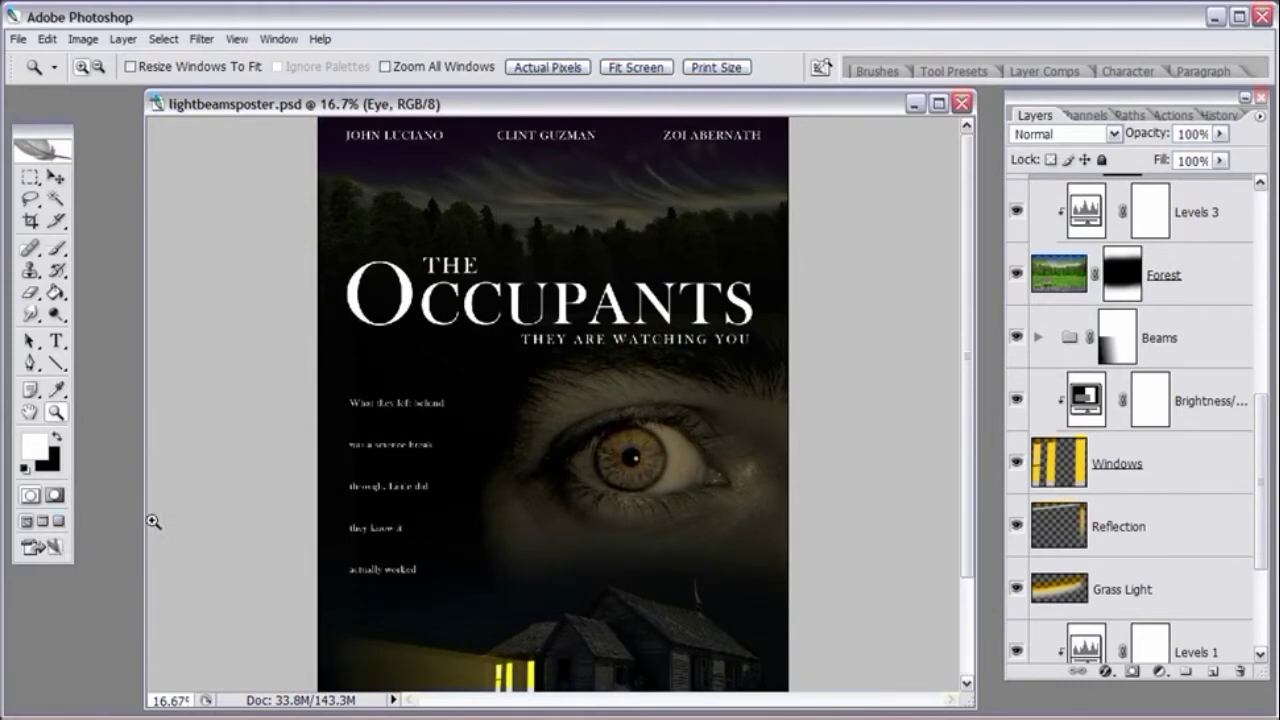
- View the finished poster in each of the standard and full screen modes
key(f)
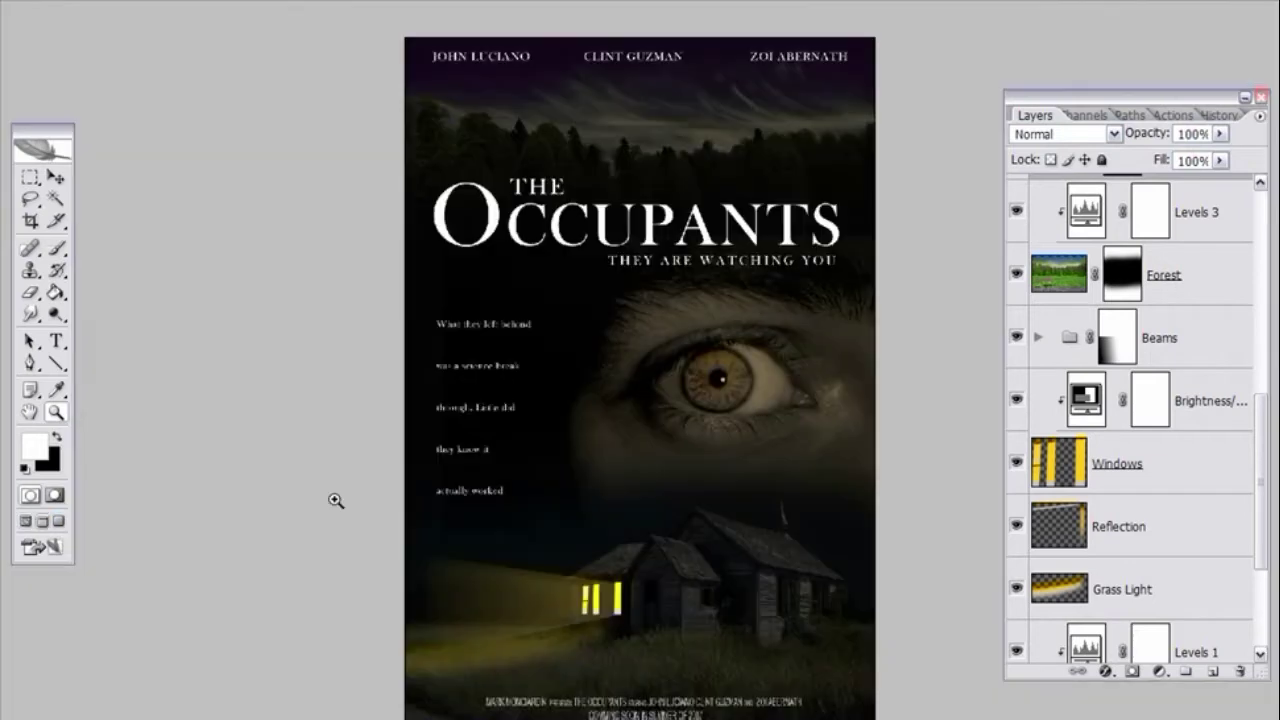
key(f)
key(f)
key(f)
key(f)
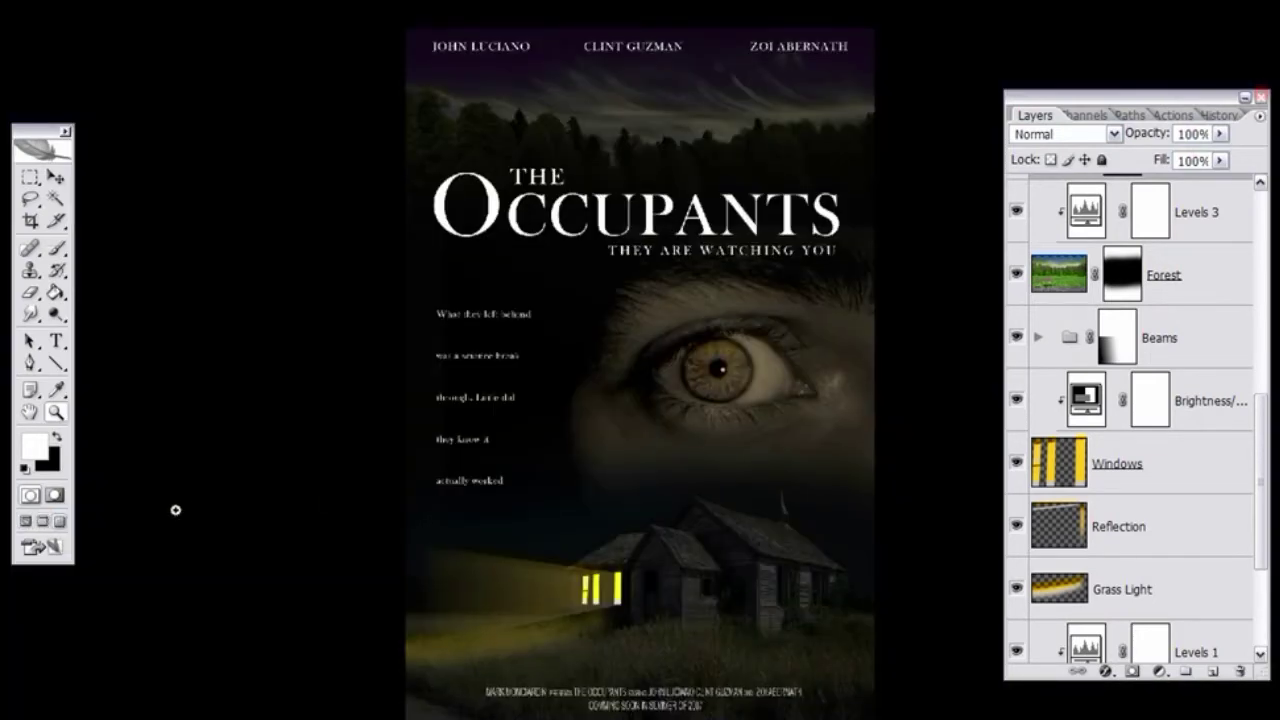
key(f)
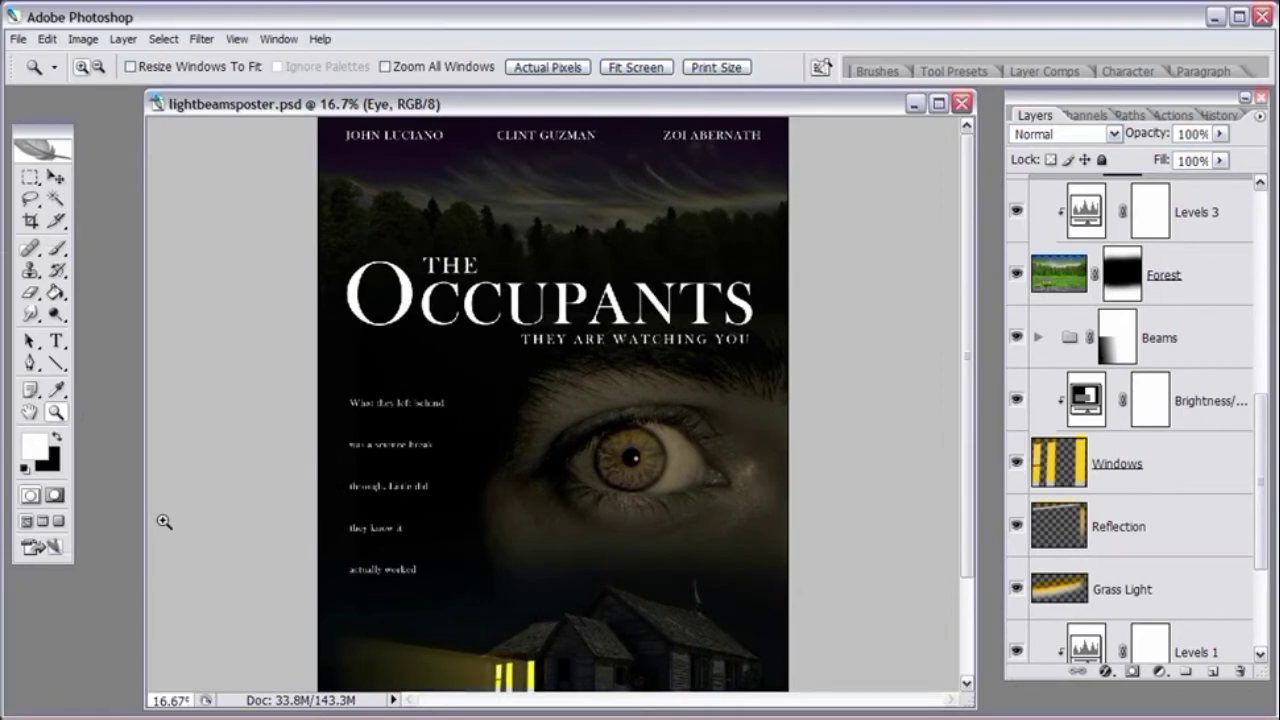
key(f)
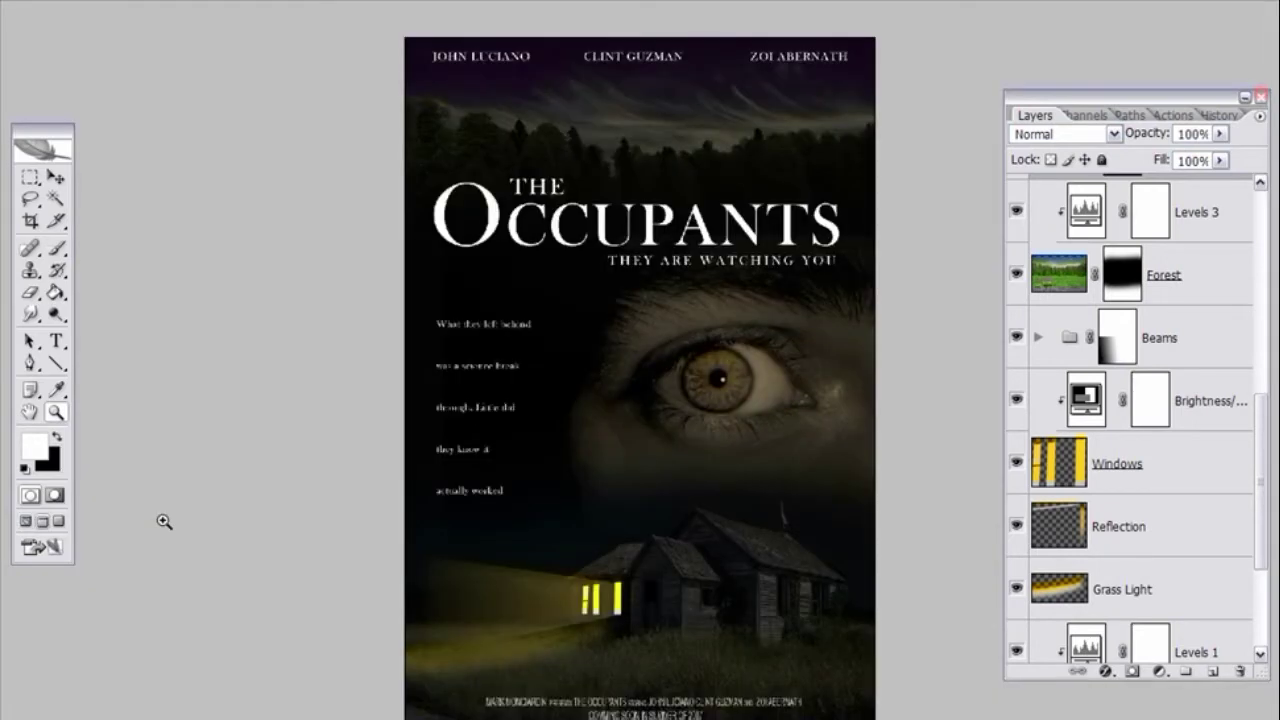
key(f)
key(f)
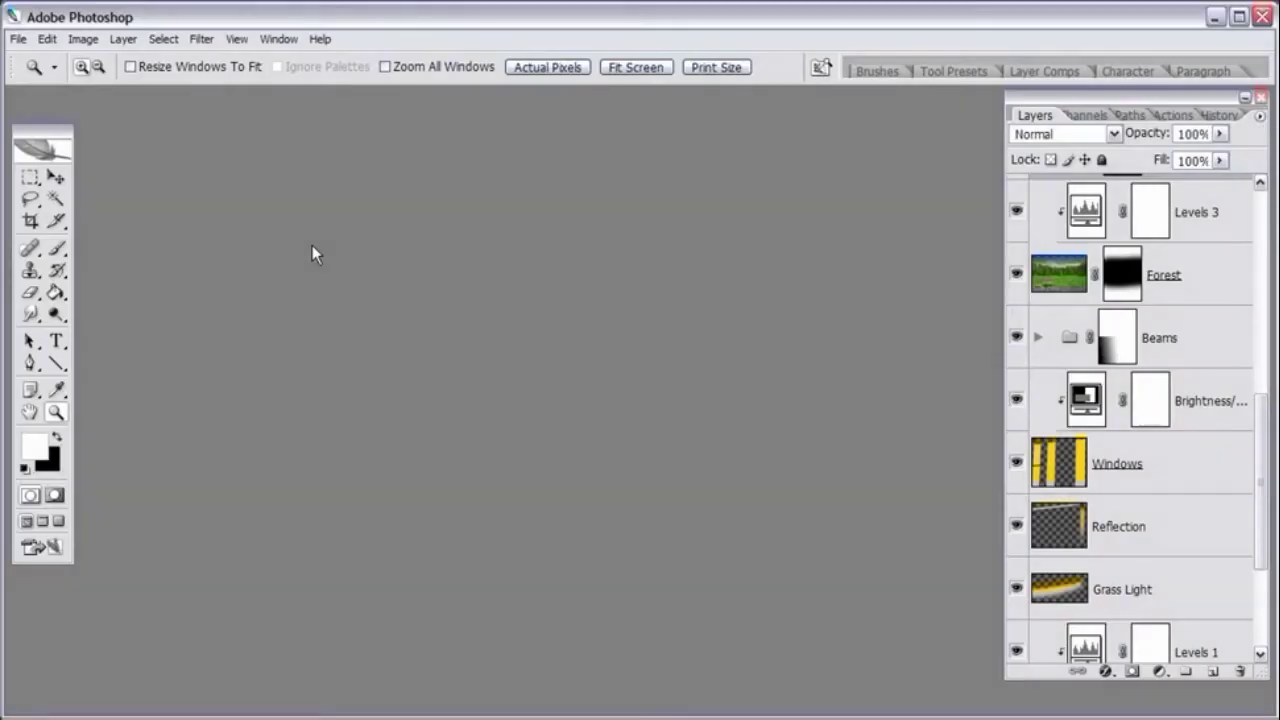
click(18, 39)
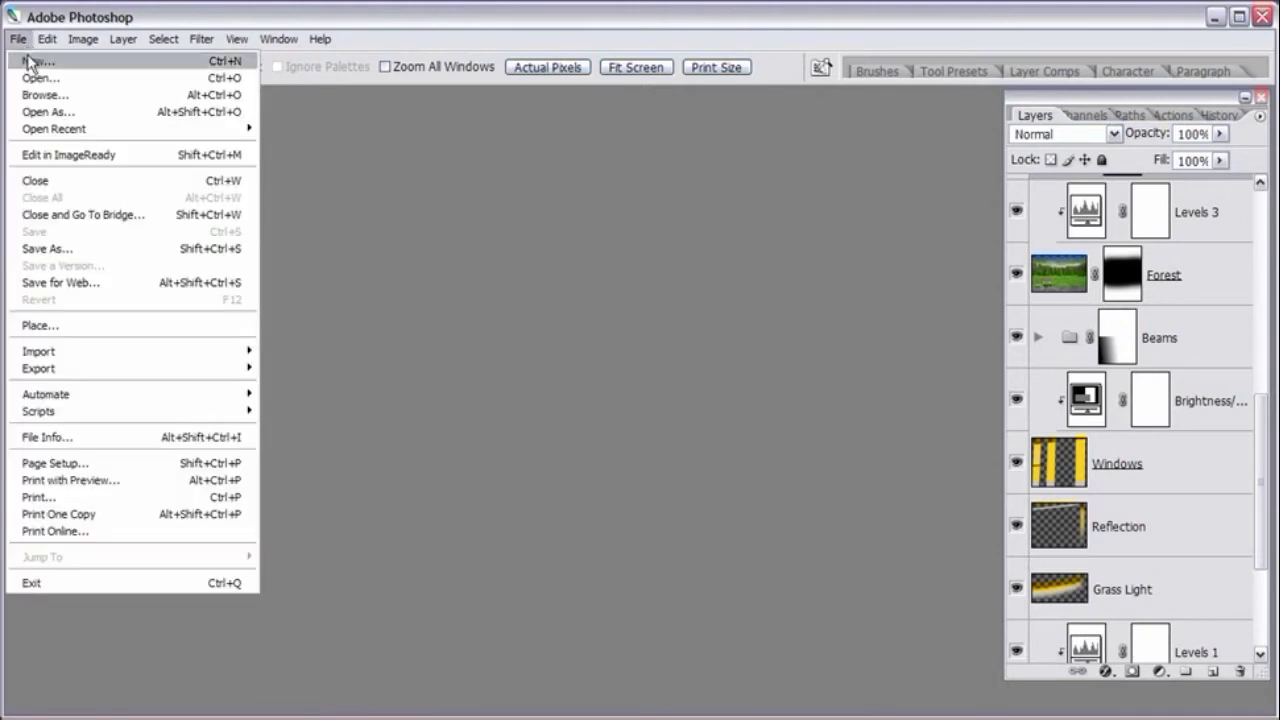
click(30, 58)
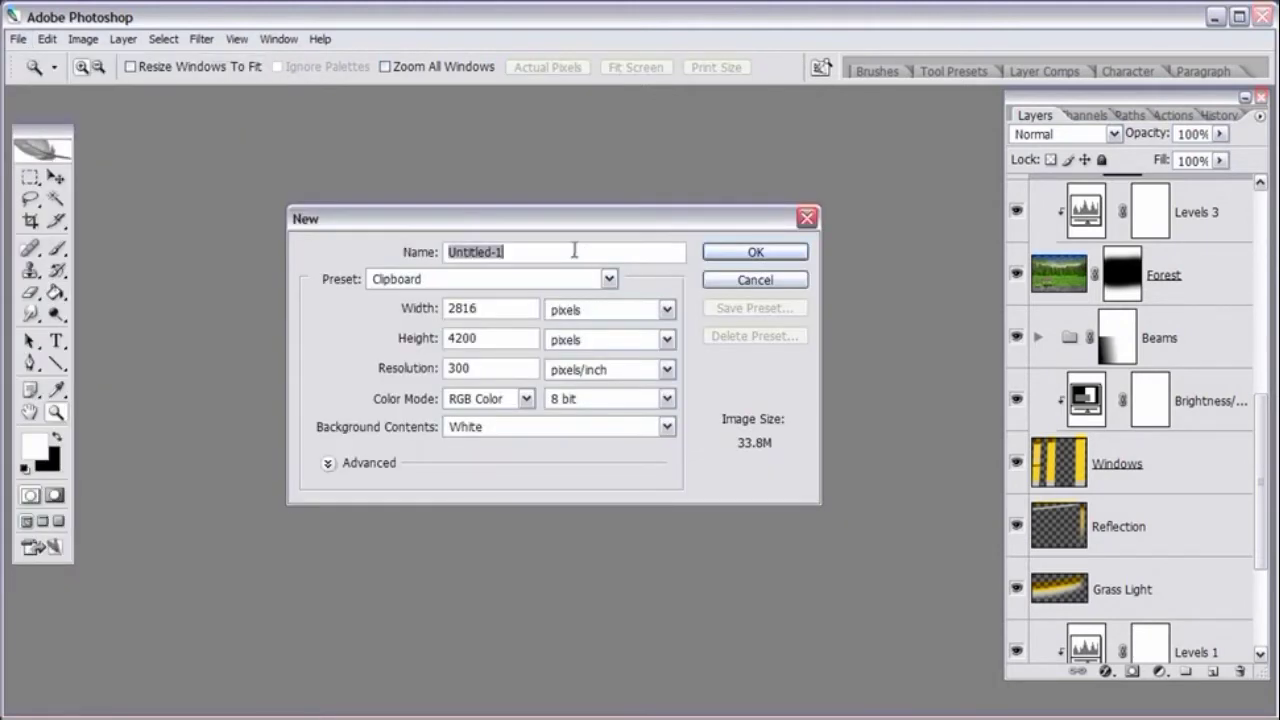
click(486, 308)
drag(486, 308, 422, 308)
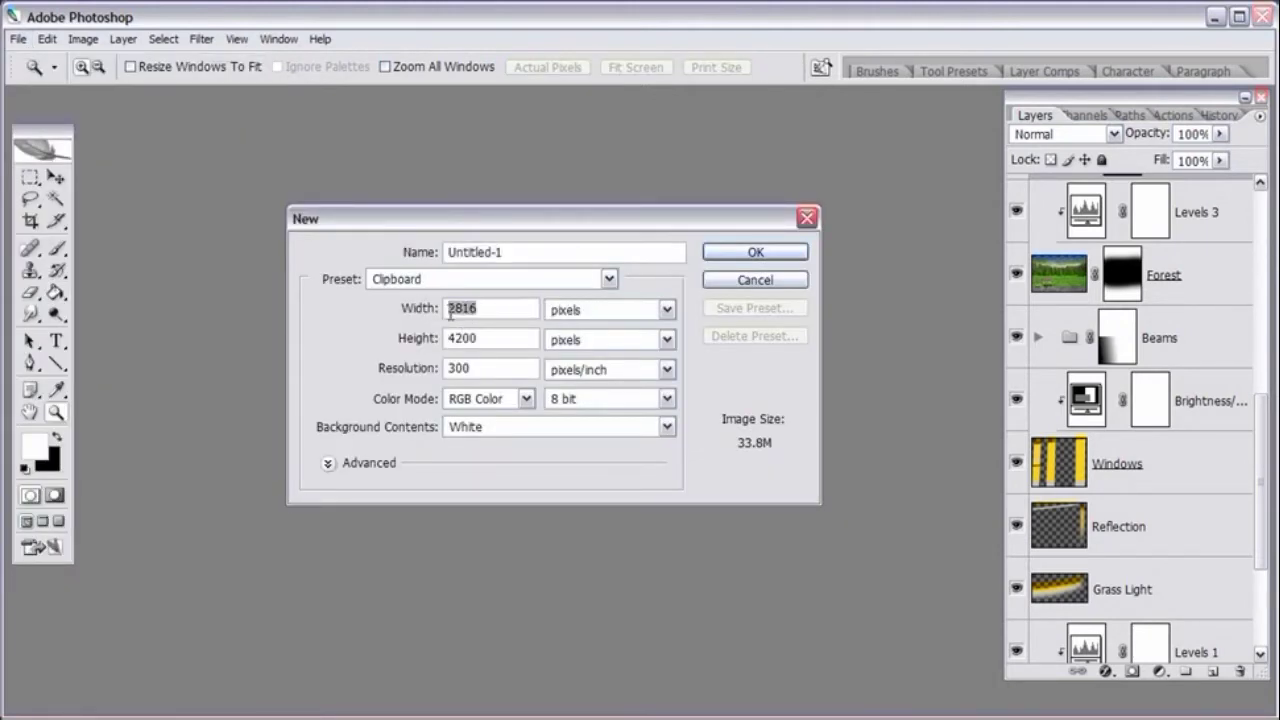
drag(492, 337, 421, 345)
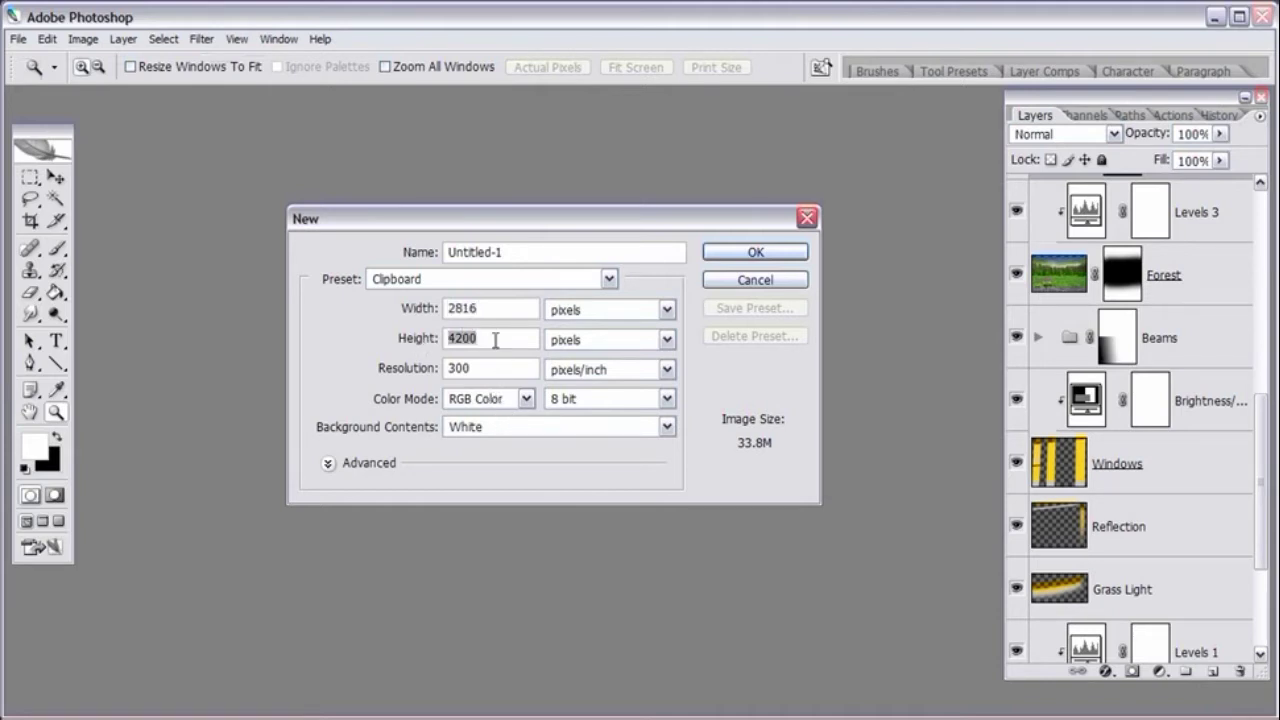
drag(485, 368, 445, 370)
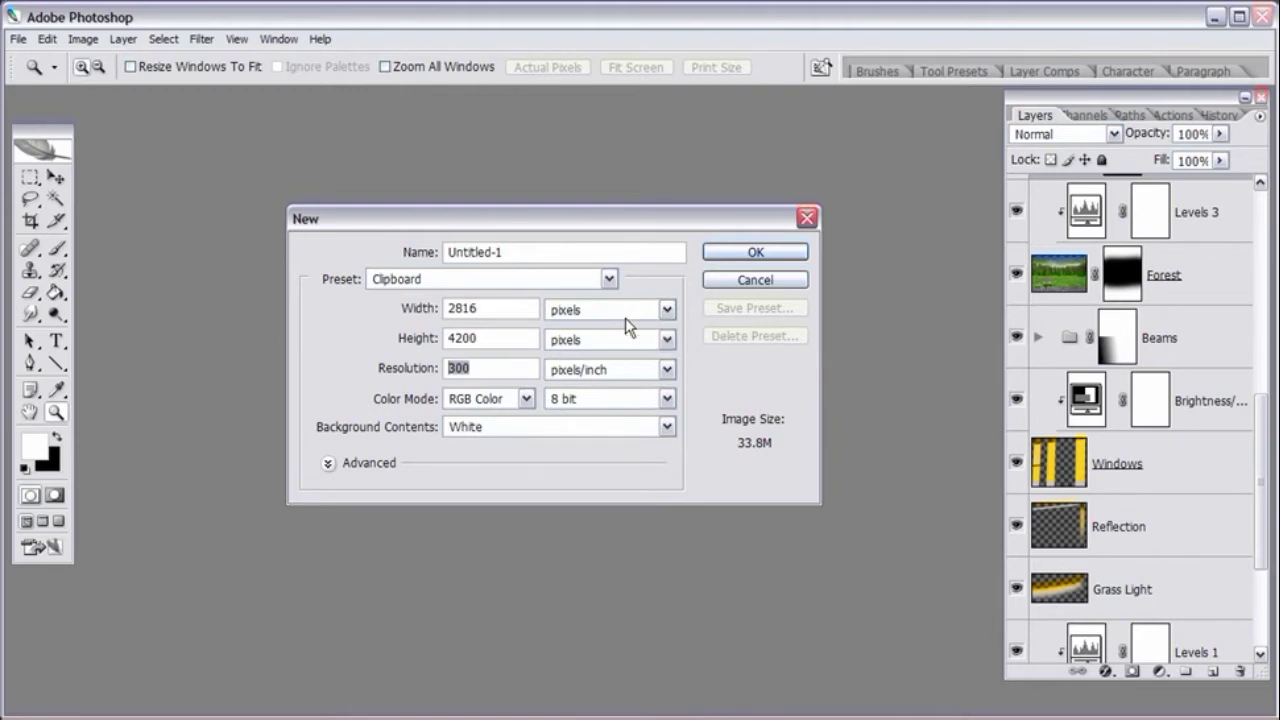
click(567, 311)
click(565, 346)
drag(488, 310, 452, 308)
text(27)
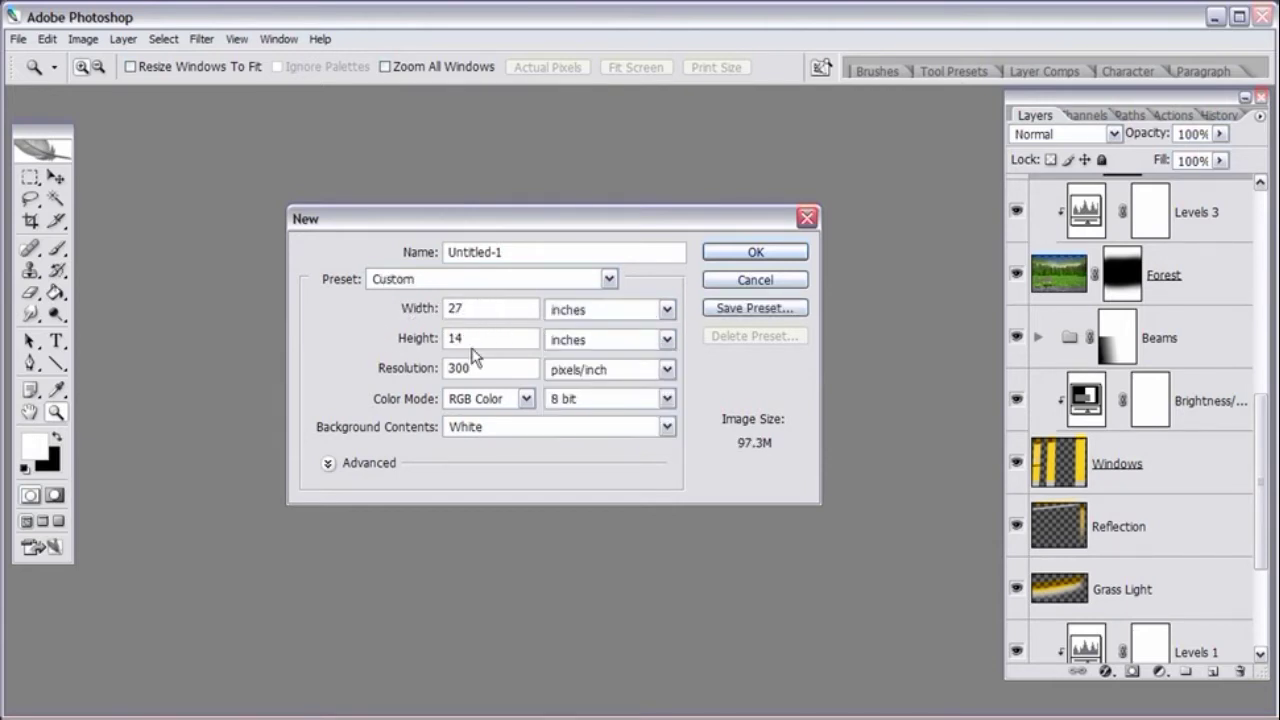
drag(470, 342, 388, 346)
text(41)
drag(466, 308, 428, 346)
drag(466, 308, 446, 310)
click(752, 280)
- Create a new 2816 x 4200 pixel document at 300 pixels/inch in RGB Color, 8 bit, with a white background
click(18, 40)
click(38, 61)
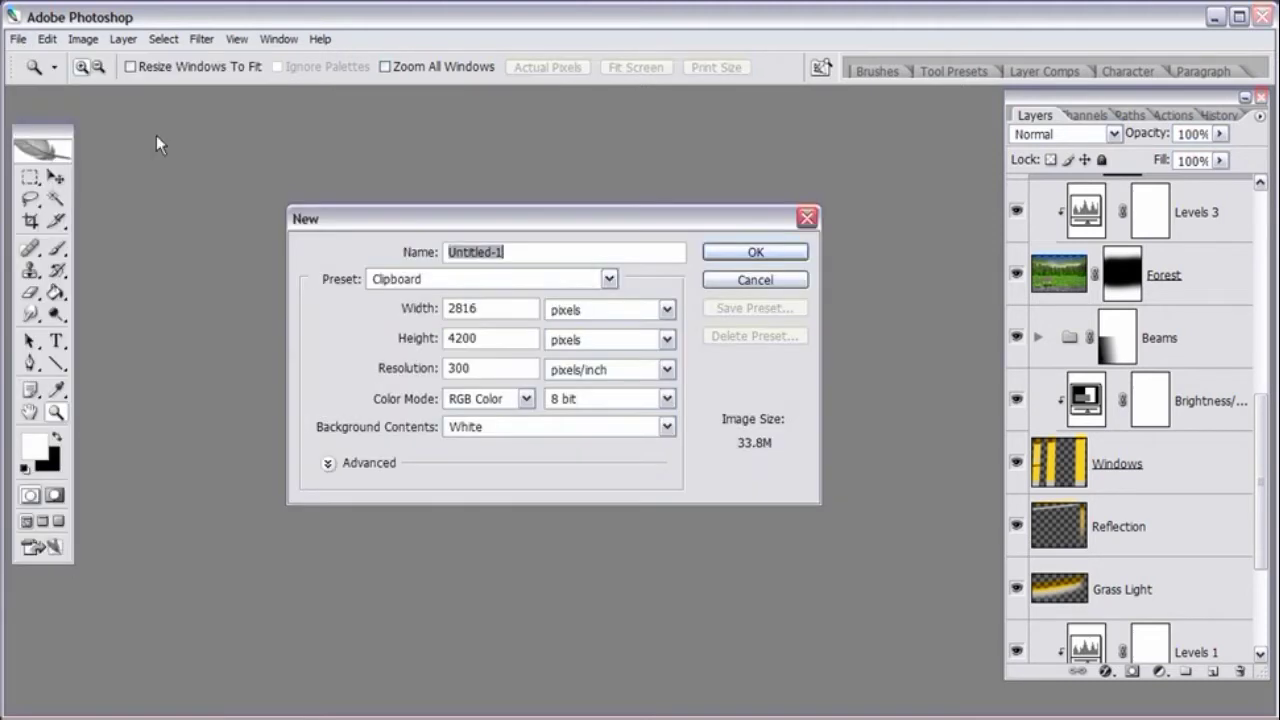
click(500, 341)
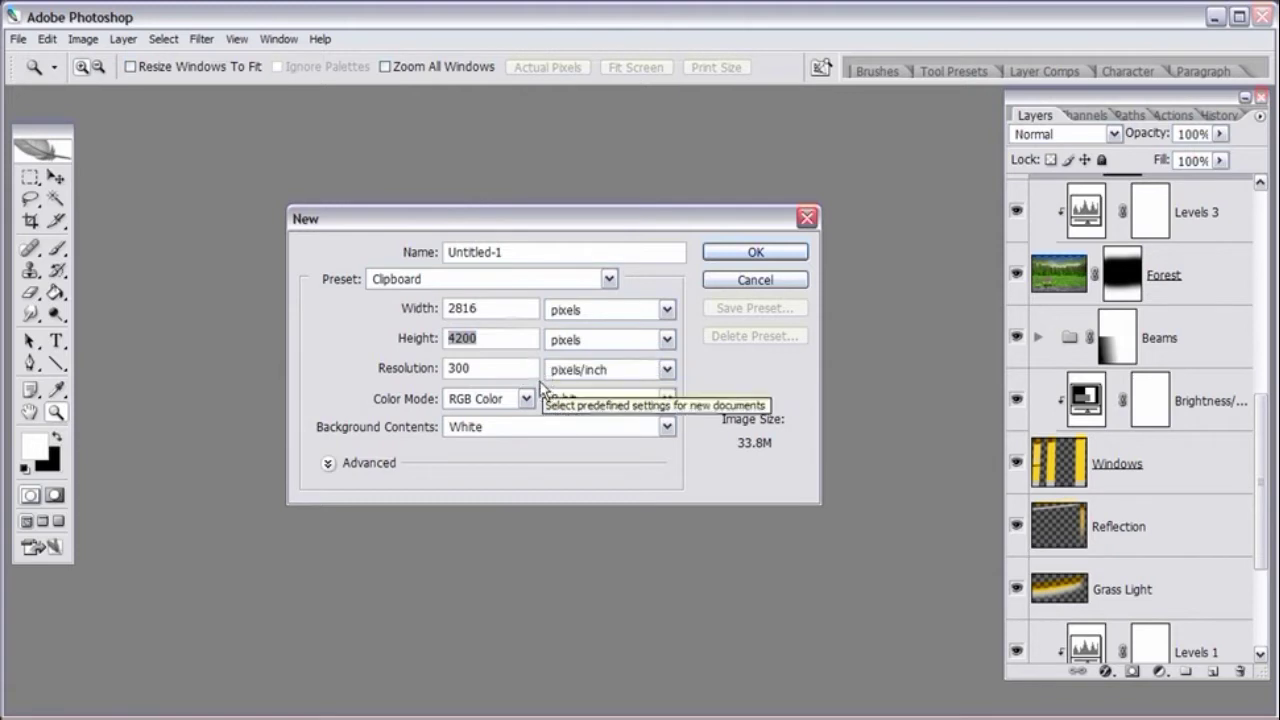
click(494, 368)
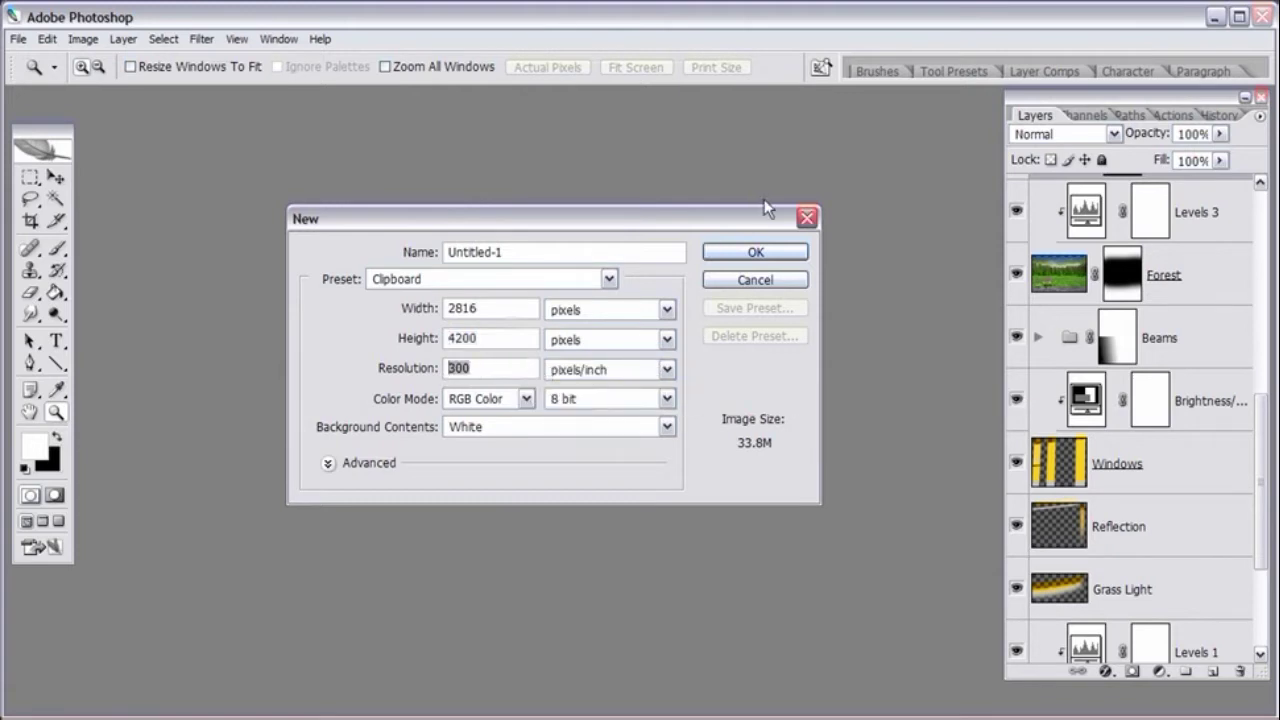
click(755, 252)
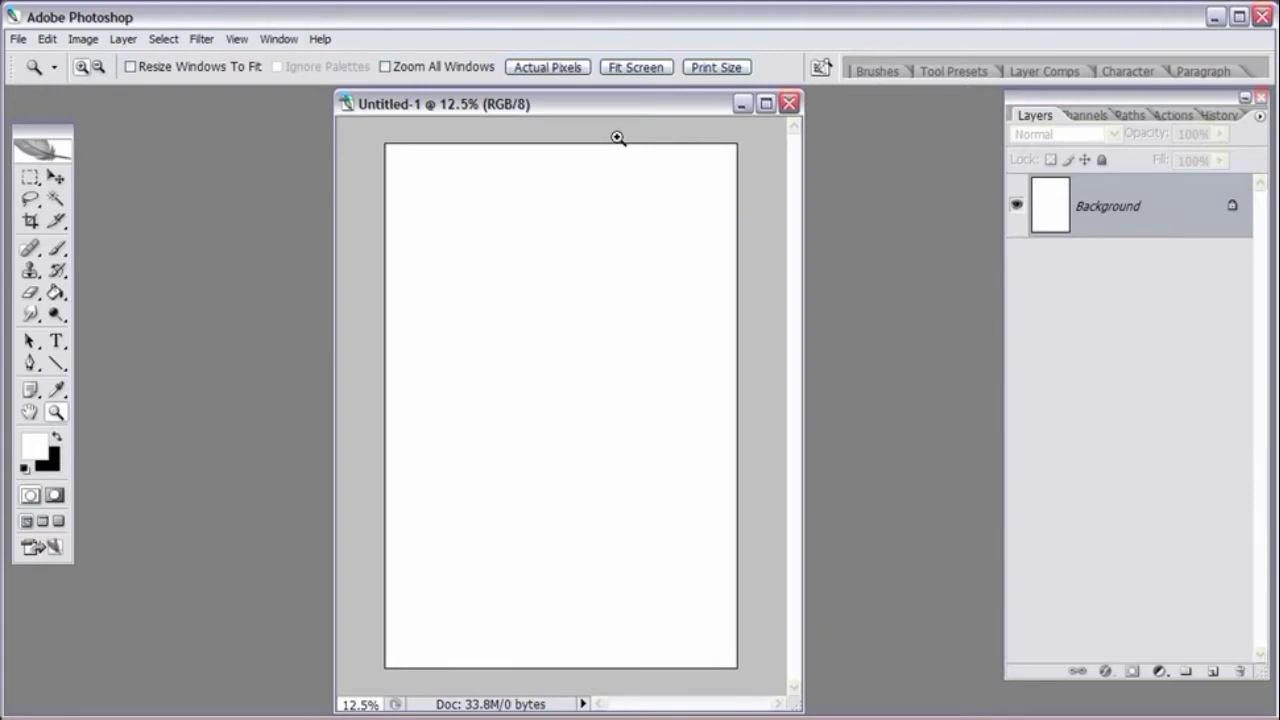
- Fill the blank canvas with black using the Paint Bucket
click(58, 292)
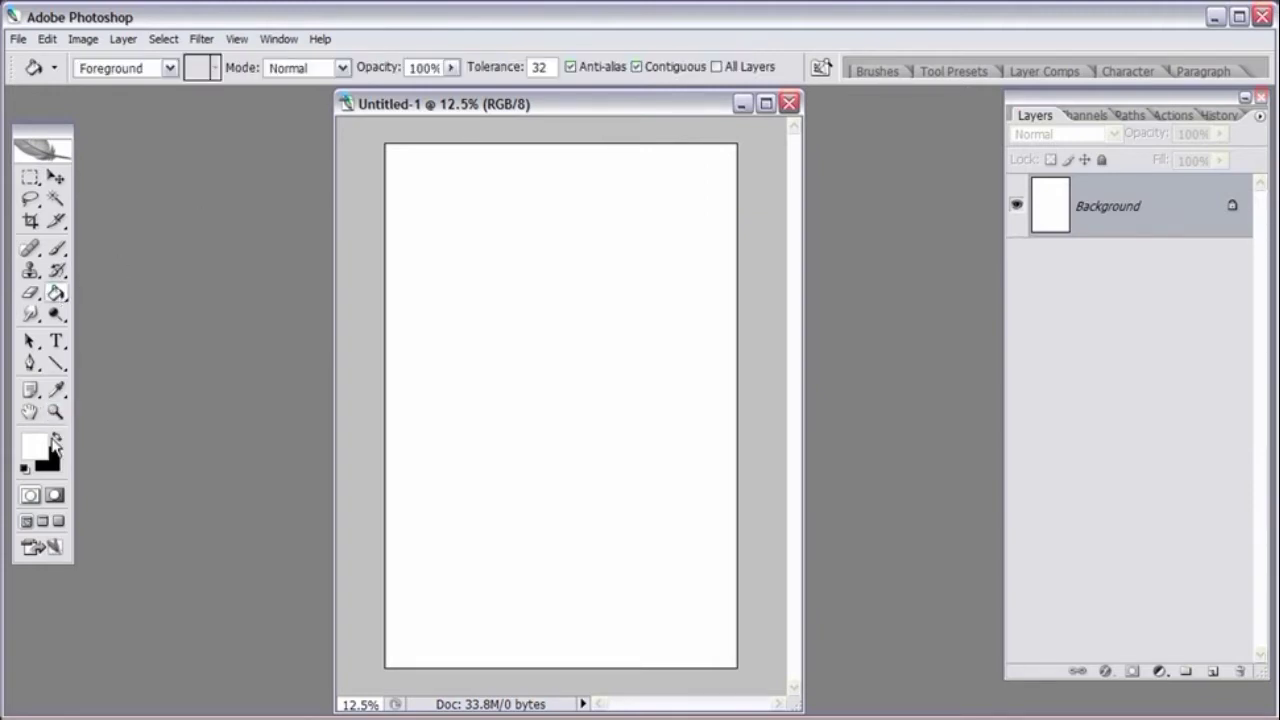
key(x)
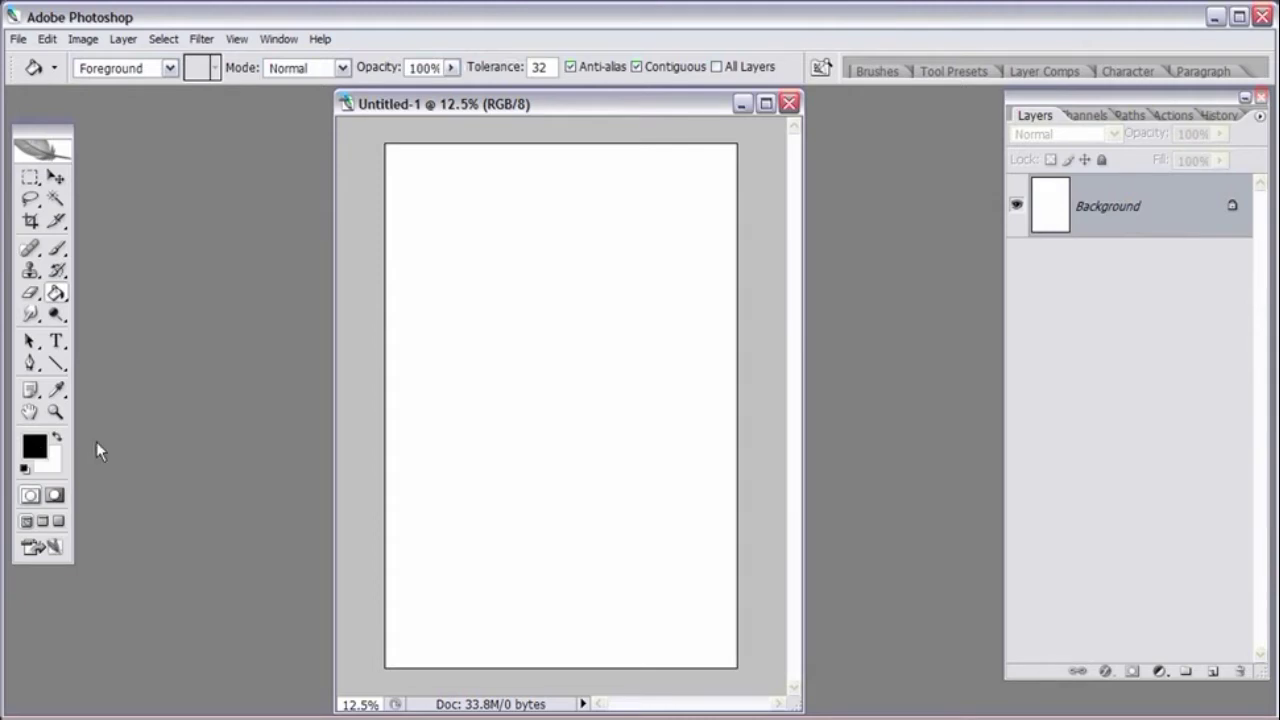
click(522, 327)
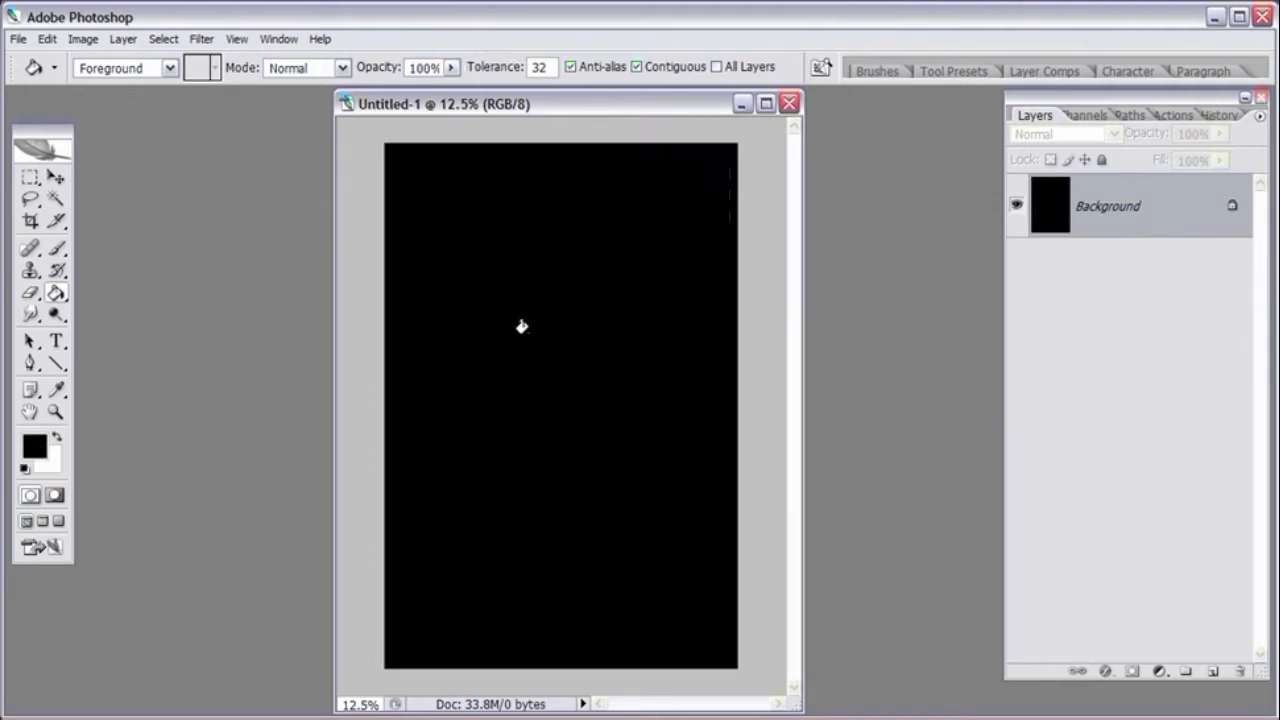
- Convert the locked background into a regular layer named Background
double_click(1143, 210)
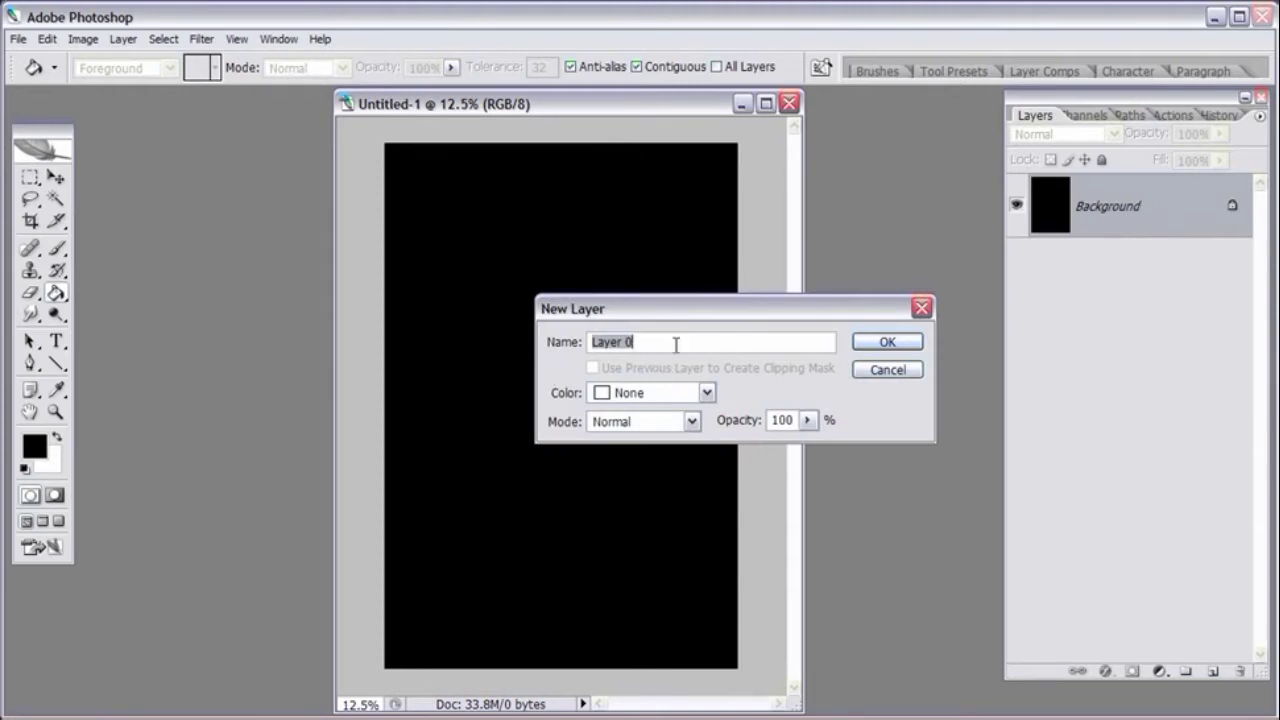
text(Background)
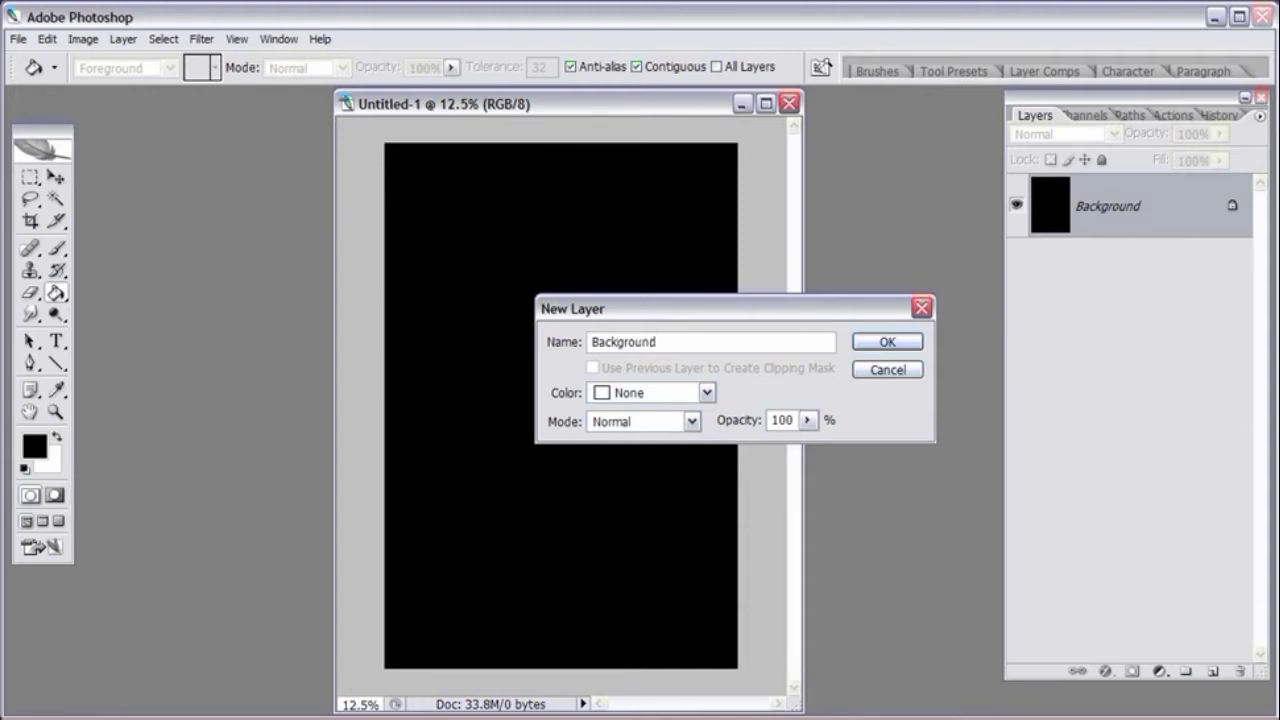
key(Return)
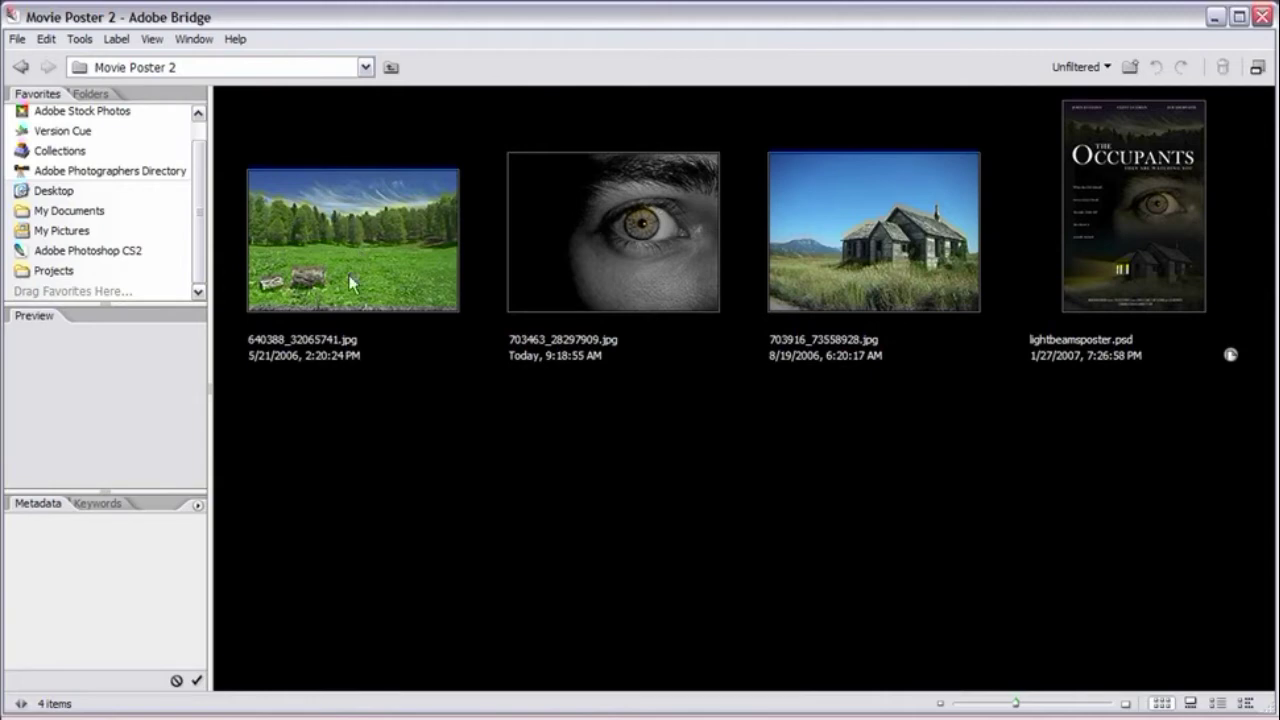
- Open the forest photo 640388_32065741.jpg in Photoshop and place it as a layer across the top of the black poster canvas
double_click(318, 224)
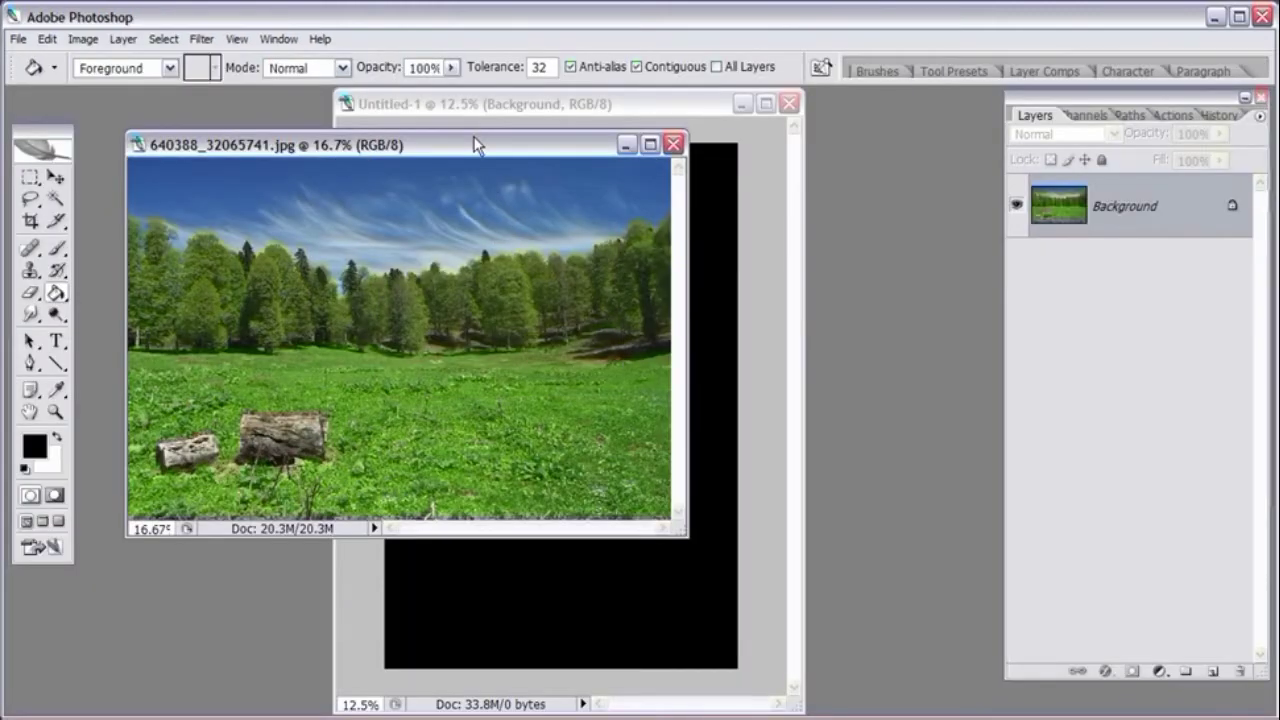
click(55, 177)
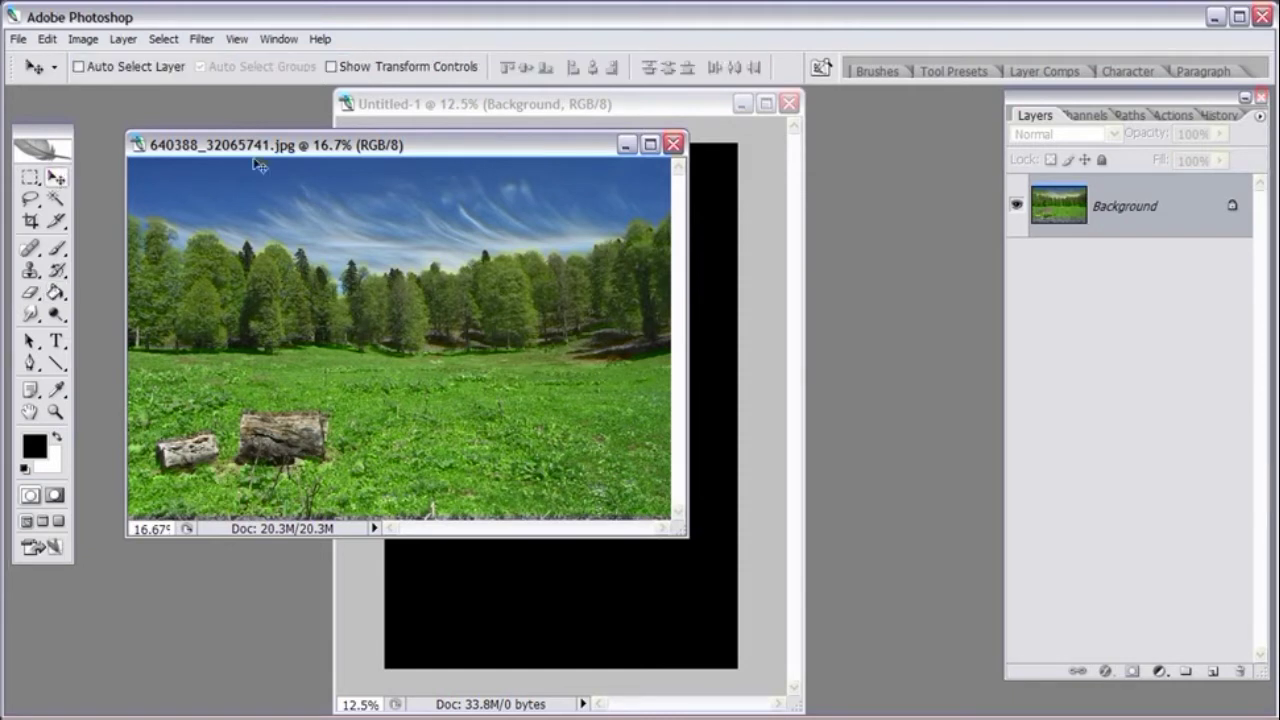
drag(405, 150, 355, 150)
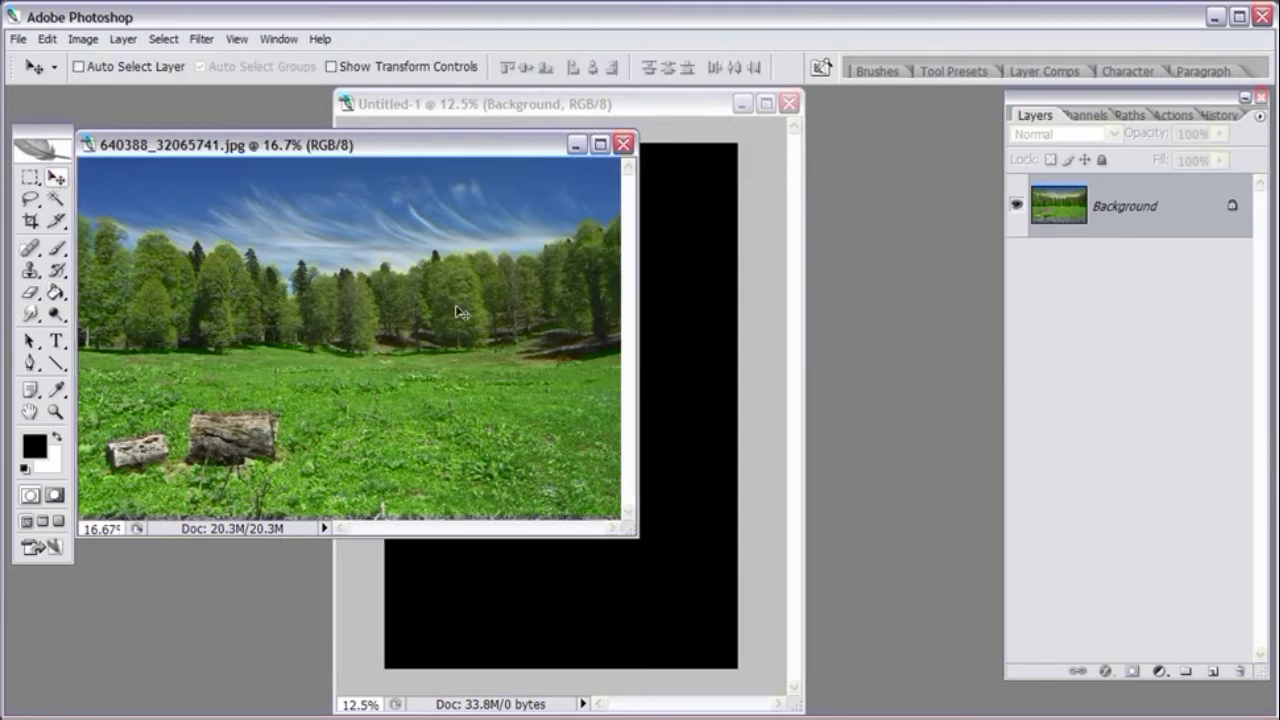
drag(465, 323, 673, 310)
mouse_move(628, 407)
mouse_down()
mouse_move(637, 292)
mouse_move(592, 324)
mouse_move(669, 316)
mouse_move(639, 311)
mouse_up()
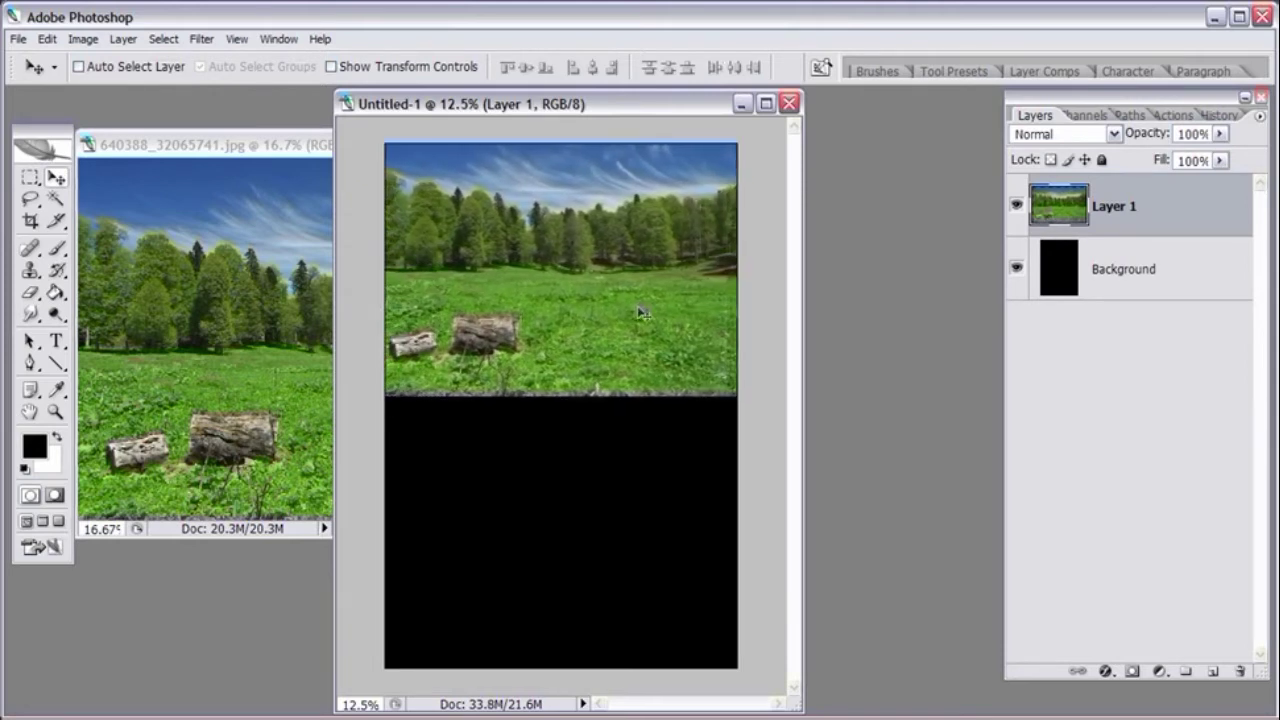
- Scale the forest layer proportionally to about 89.9% so it spans the poster's width along the top edge
click(47, 39)
click(87, 343)
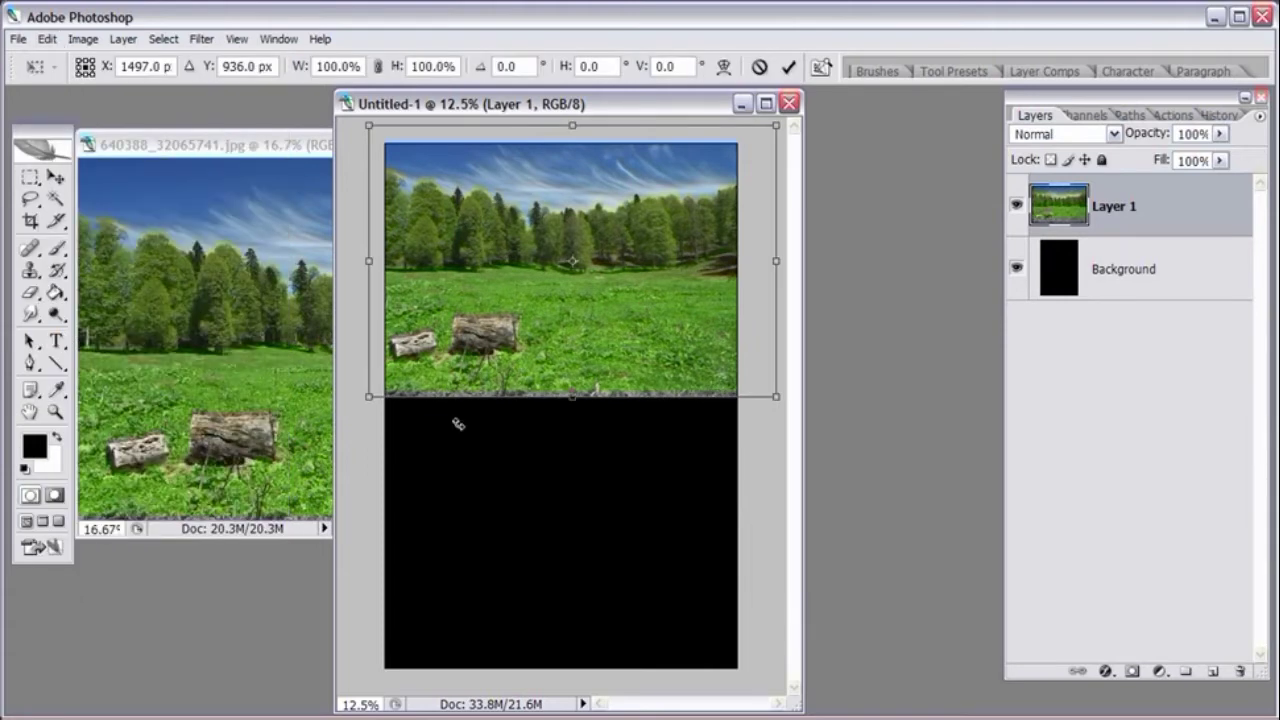
drag(780, 395, 759, 385)
drag(691, 344, 681, 351)
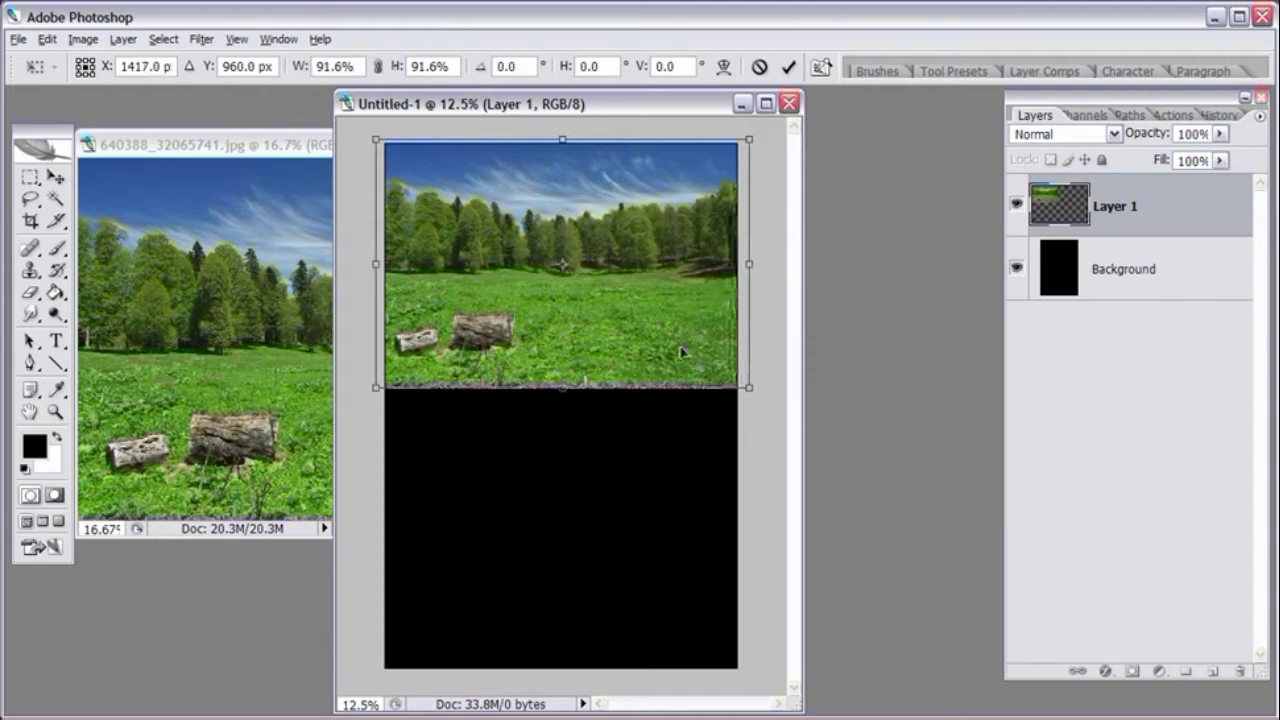
drag(681, 352, 677, 349)
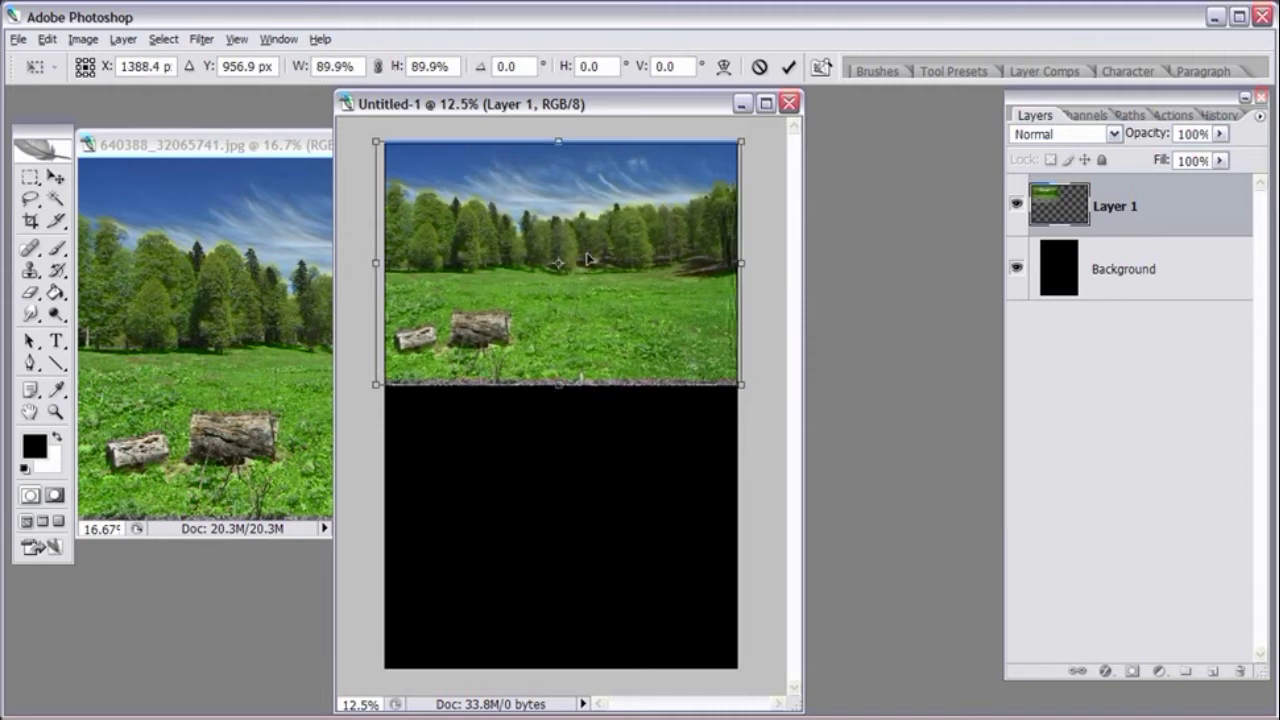
key(Return)
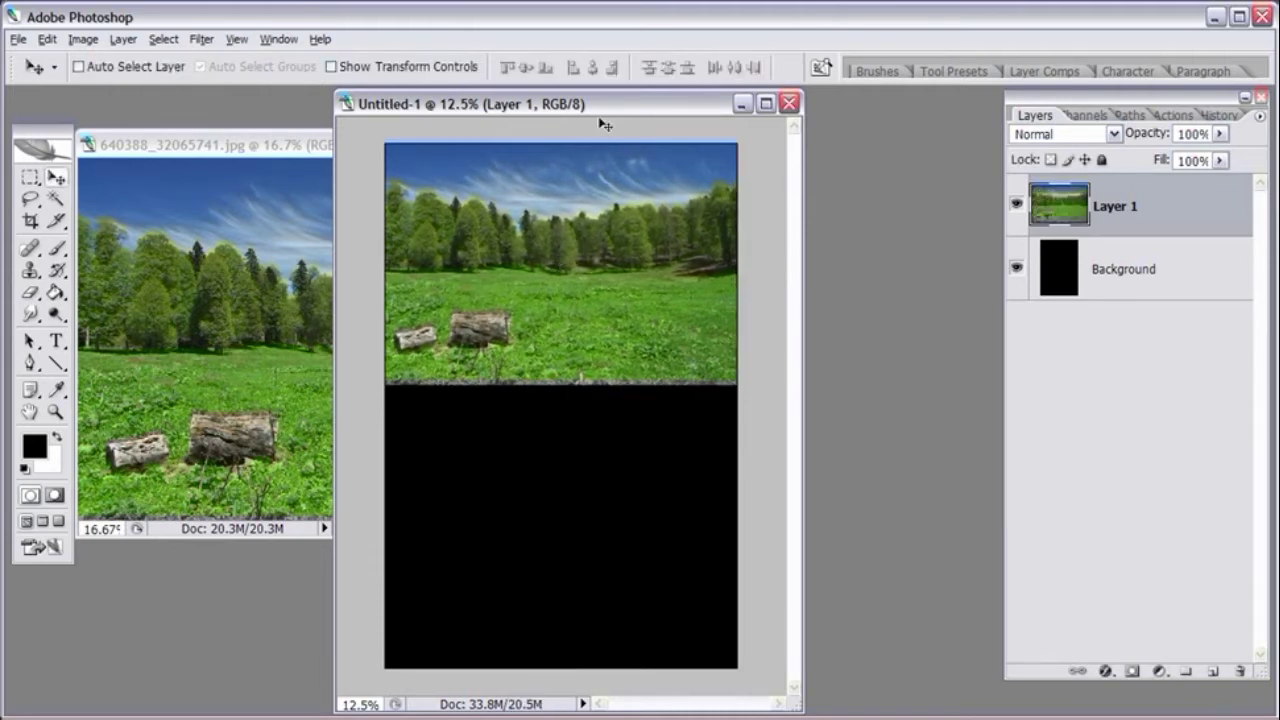
- Rename the forest photo's layer as Forest
drag(525, 106, 405, 114)
key(z)
key(ctrl+plus)
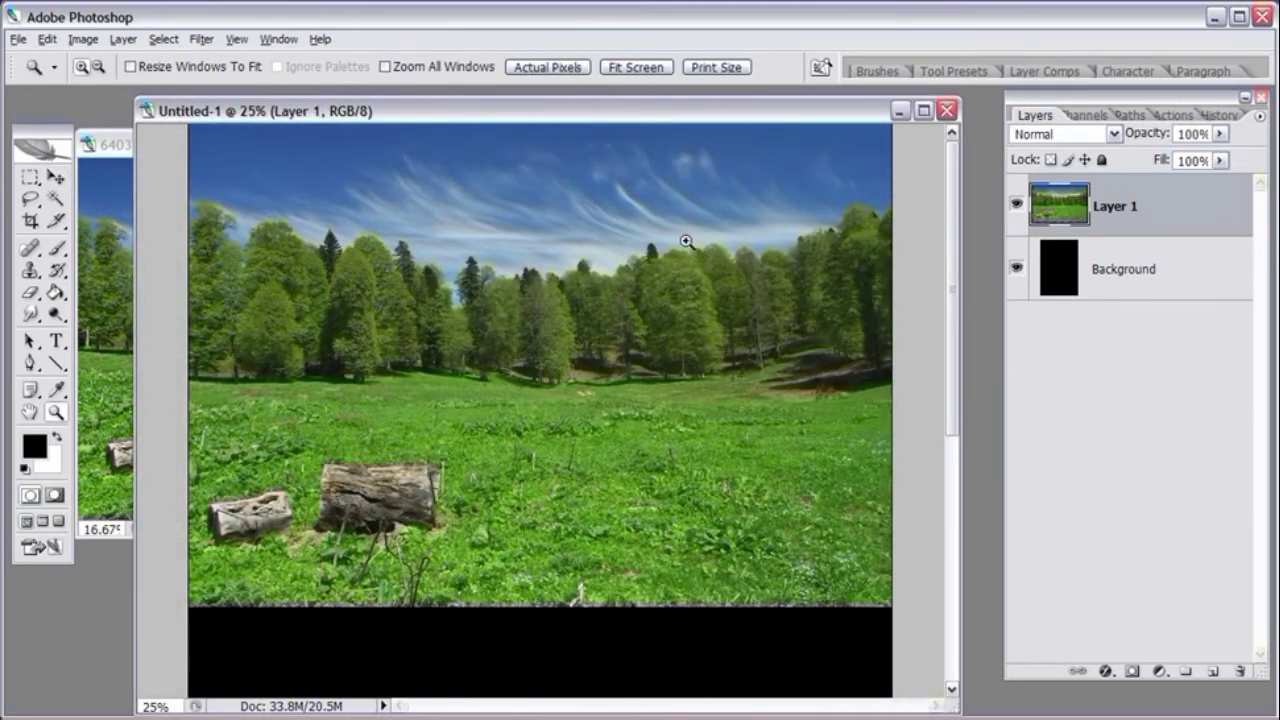
double_click(1115, 207)
text(Farest)
key(Return)
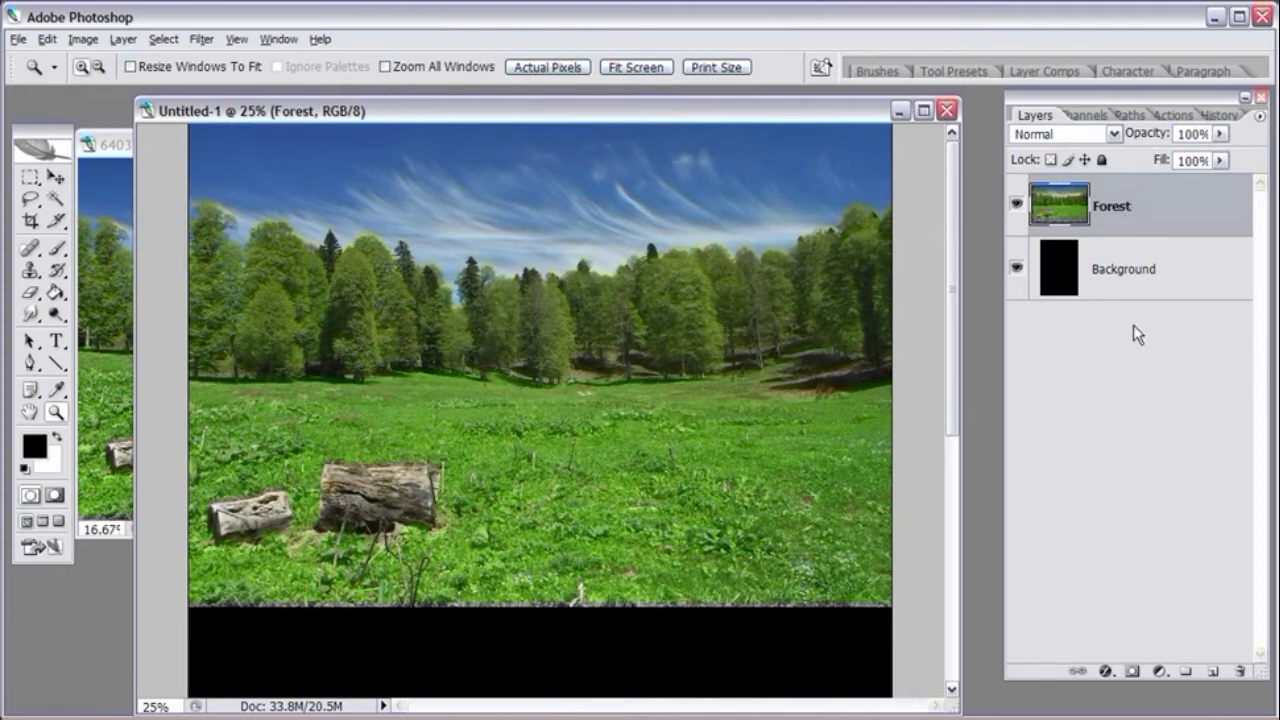
- Add a Levels adjustment layer clipped to the Forest layer and darken its midtone input level to 0.48
click(1160, 675)
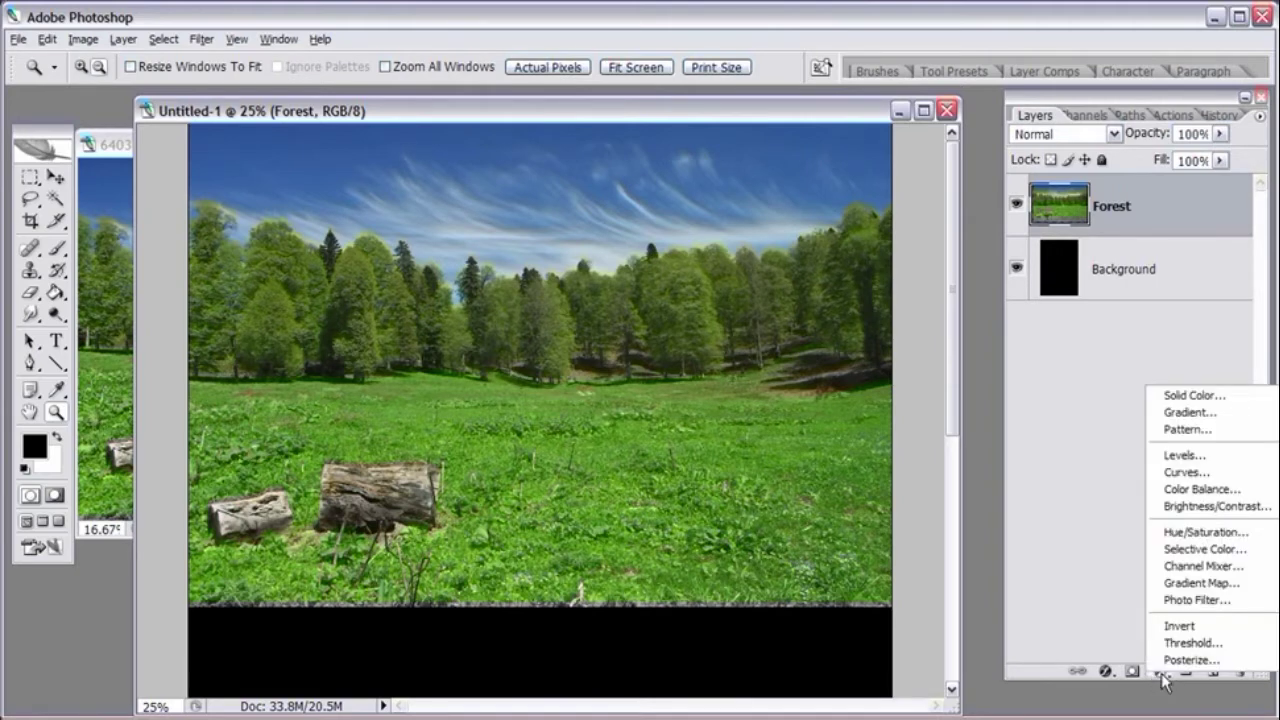
click(1184, 455)
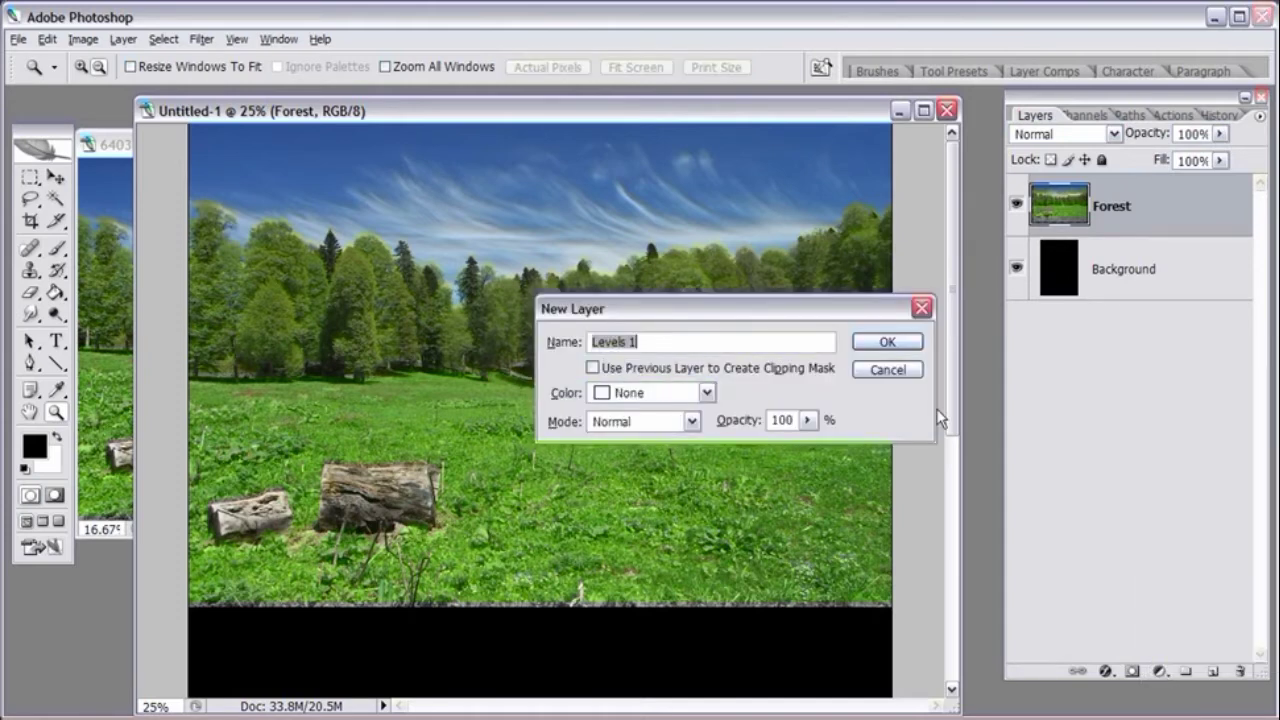
click(620, 368)
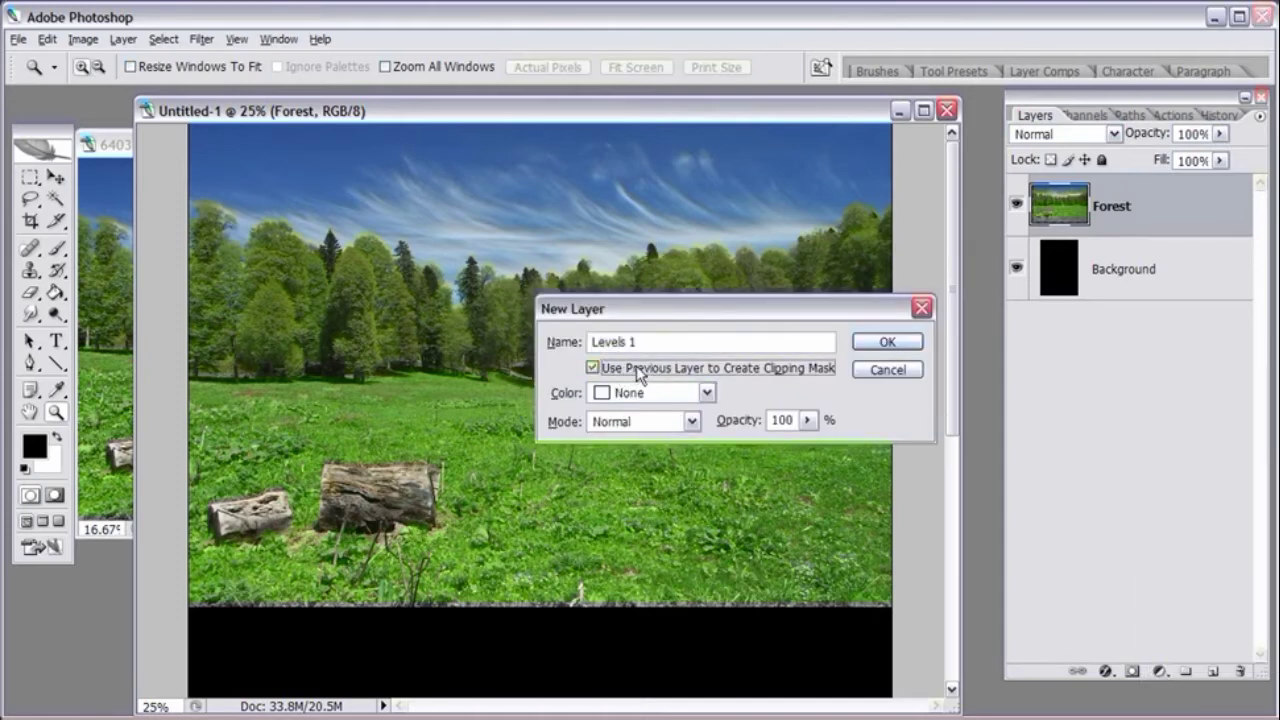
click(902, 341)
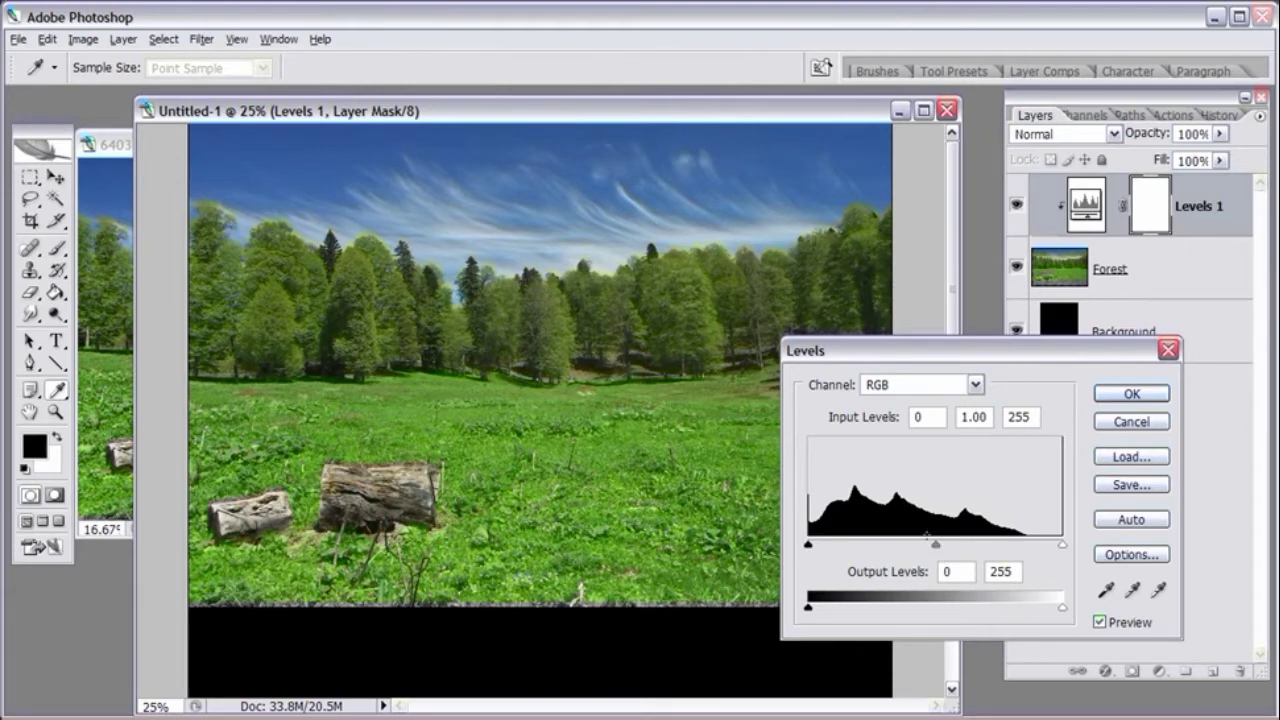
drag(937, 548, 993, 556)
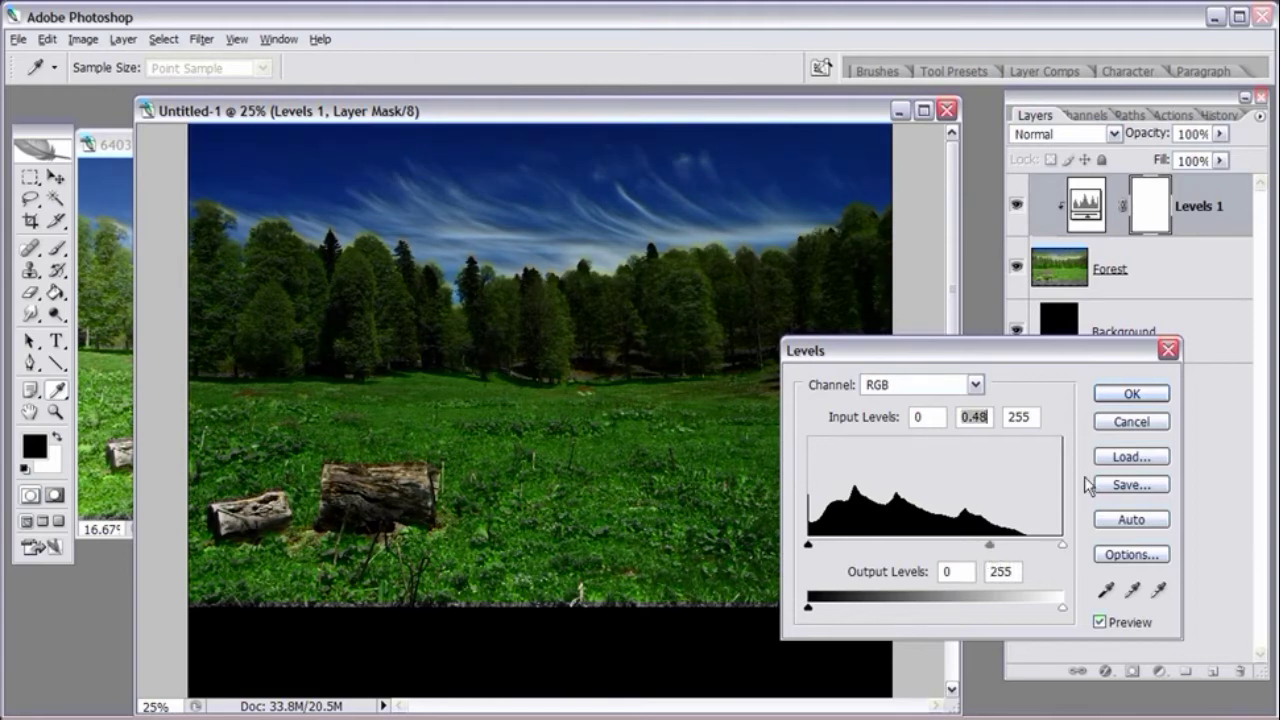
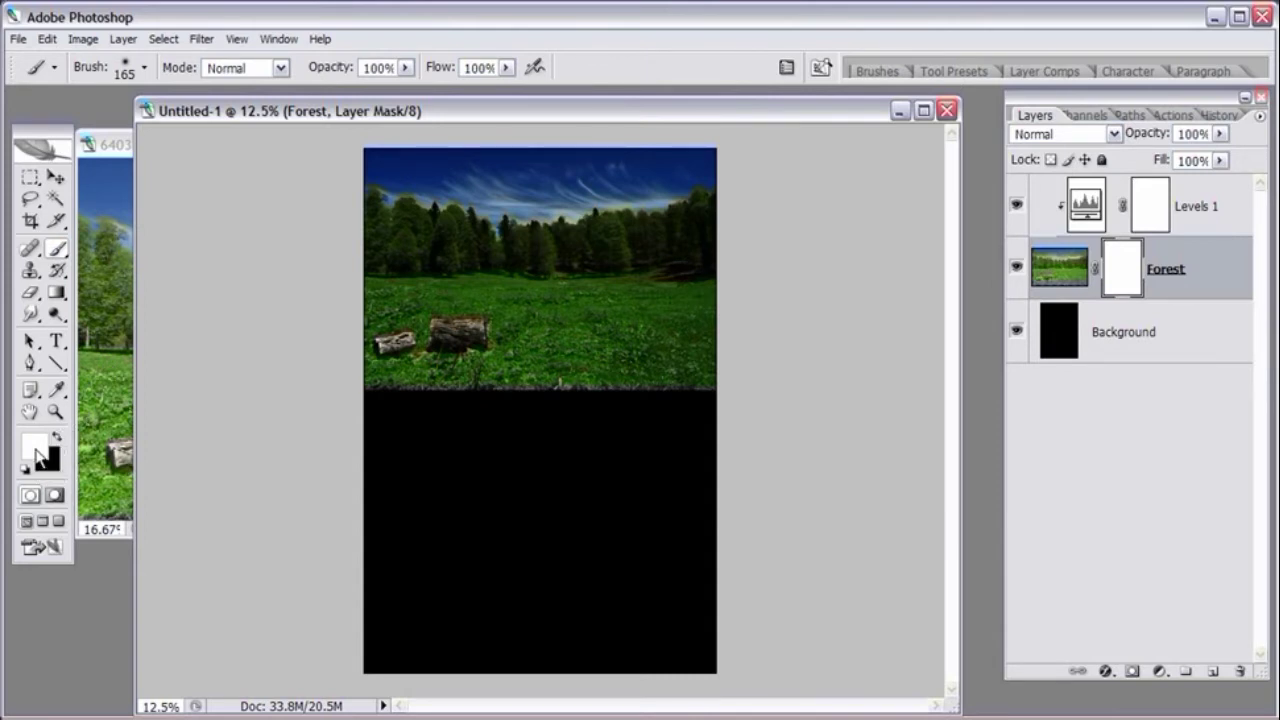
- Set the foreground colour to black and enlarge the soft brush to a 1411 px master diameter for the Forest layer mask
key(x)
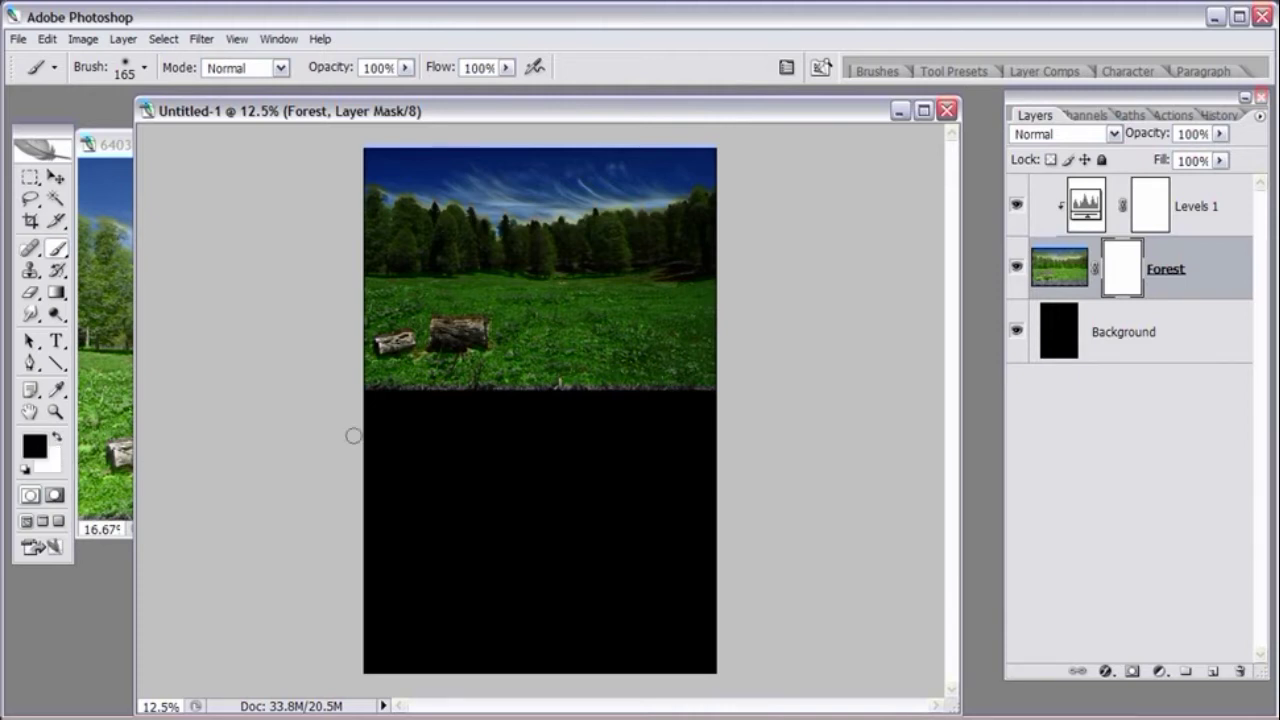
right_click(530, 389)
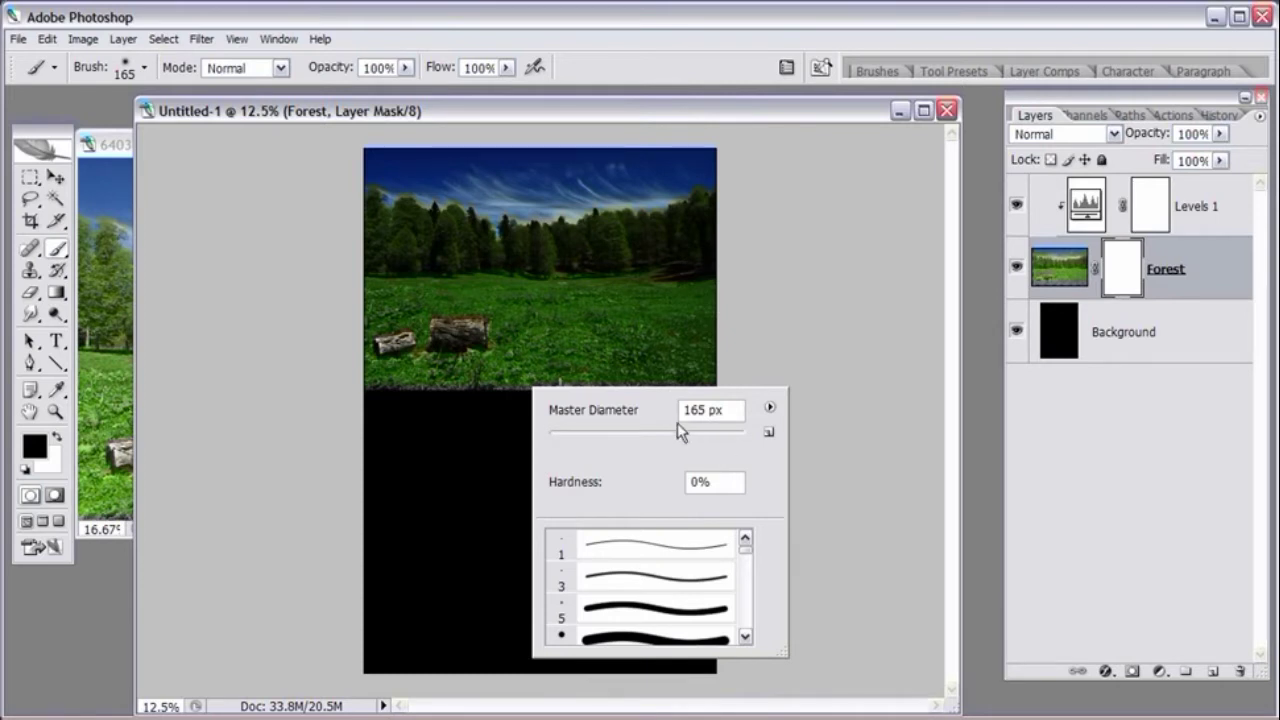
right_click(596, 345)
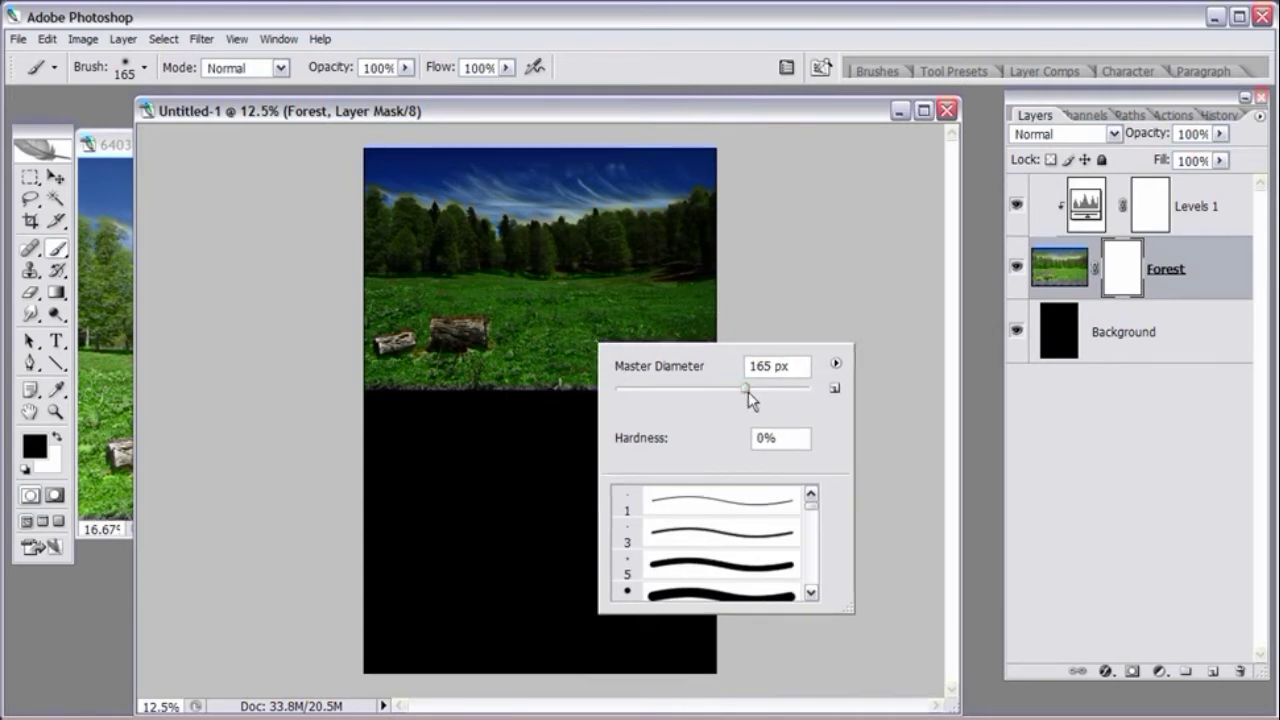
drag(748, 392, 800, 397)
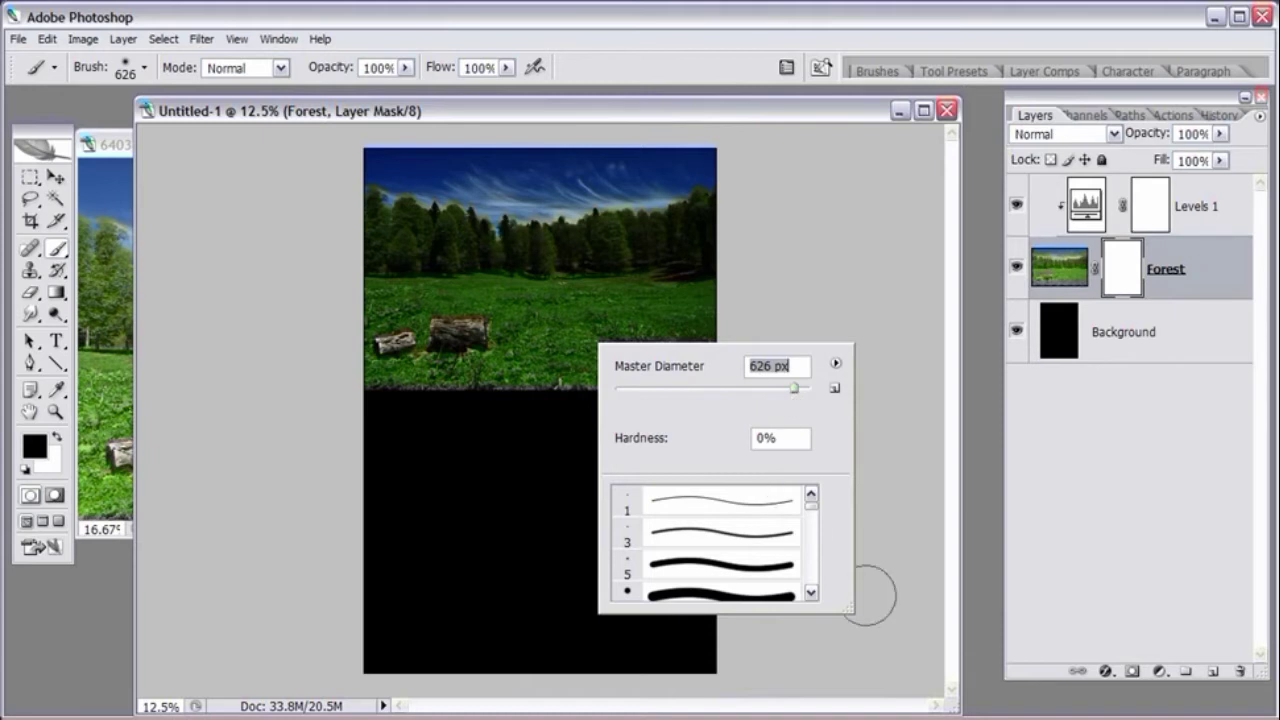
drag(849, 607, 857, 622)
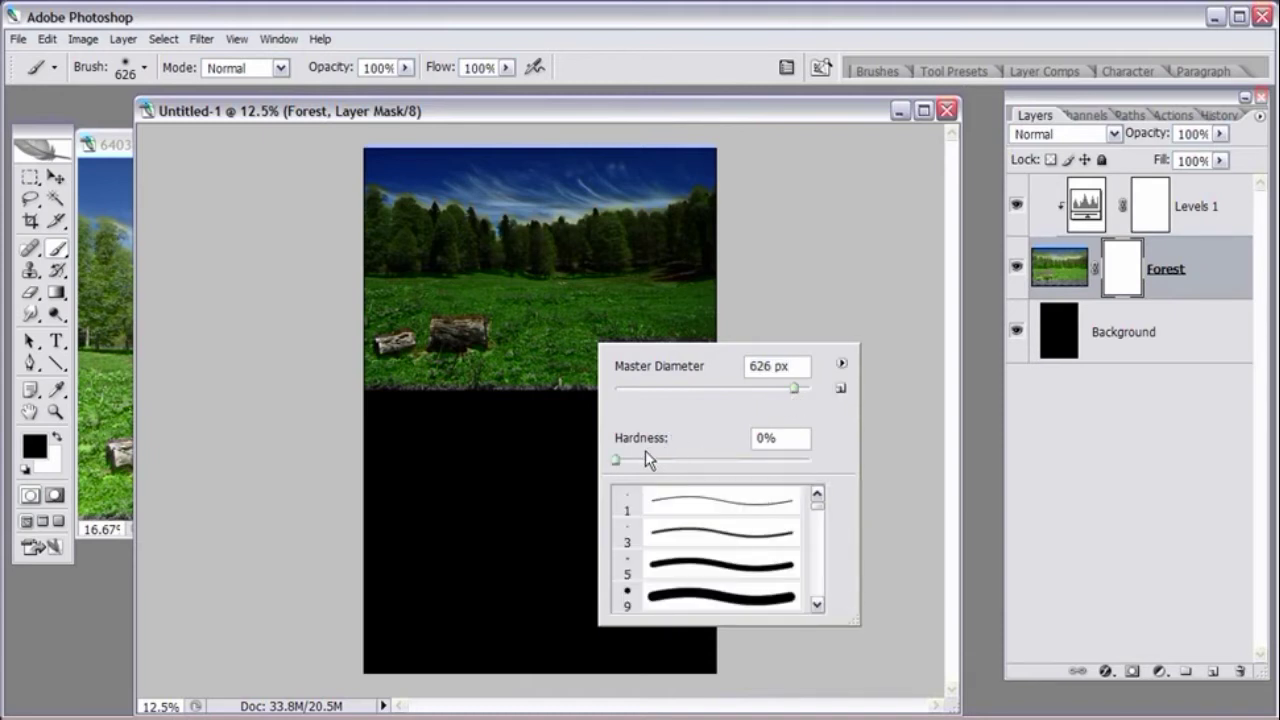
key(bracketright)
key(bracketright)
key(bracketright)
key(bracketright)
key(bracketright)
key(bracketright)
key(bracketright)
key(bracketright)
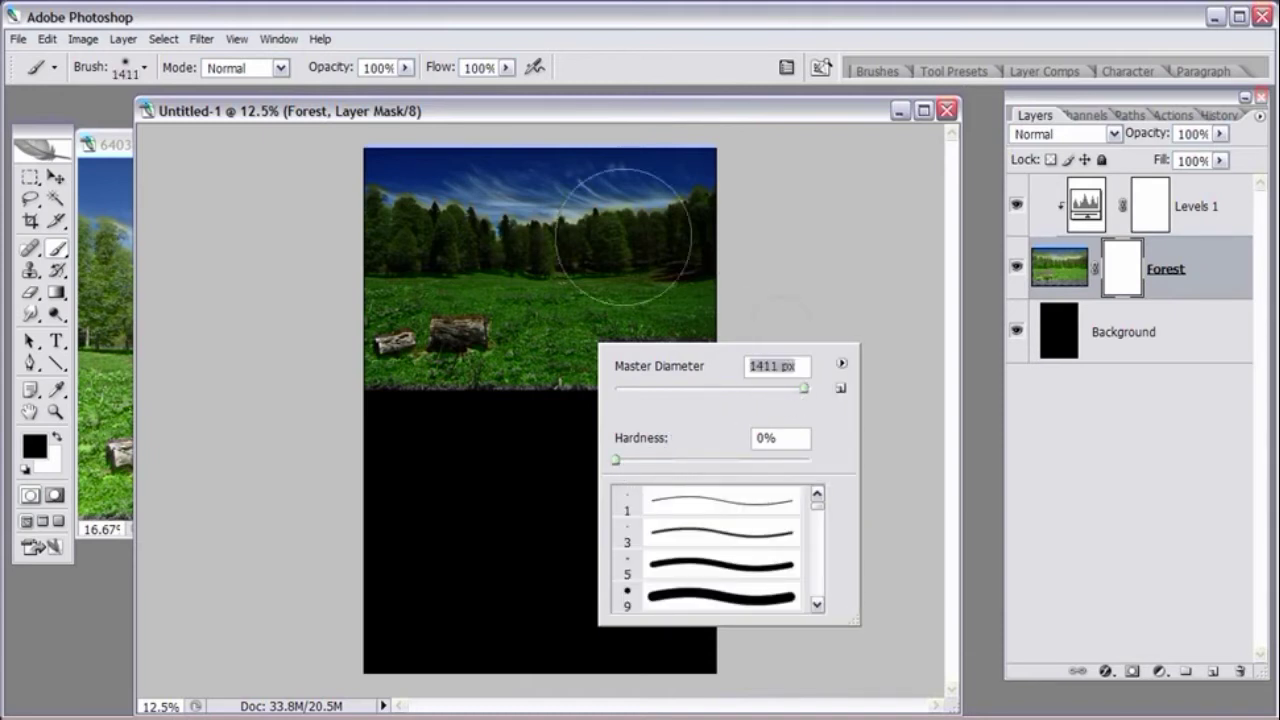
key(Return)
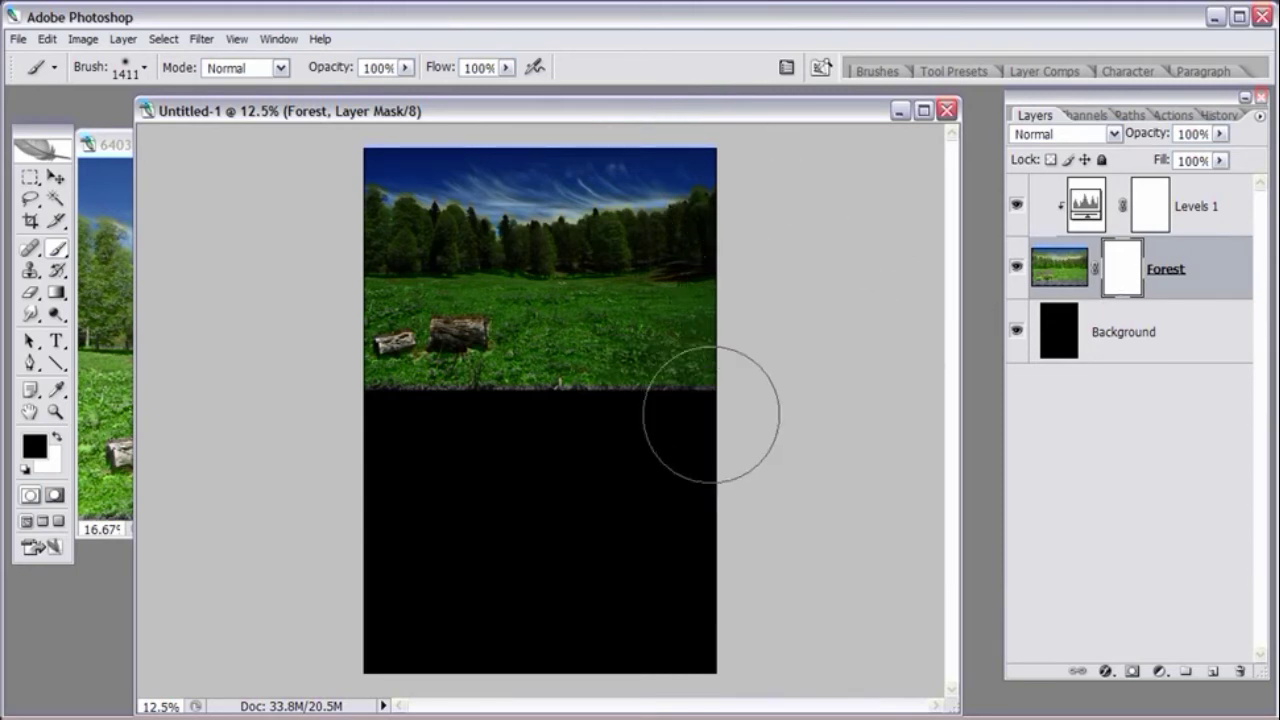
- Paint black on the Forest layer mask to hide the grass and logs, fading the tree line softly into the black background
click(56, 411)
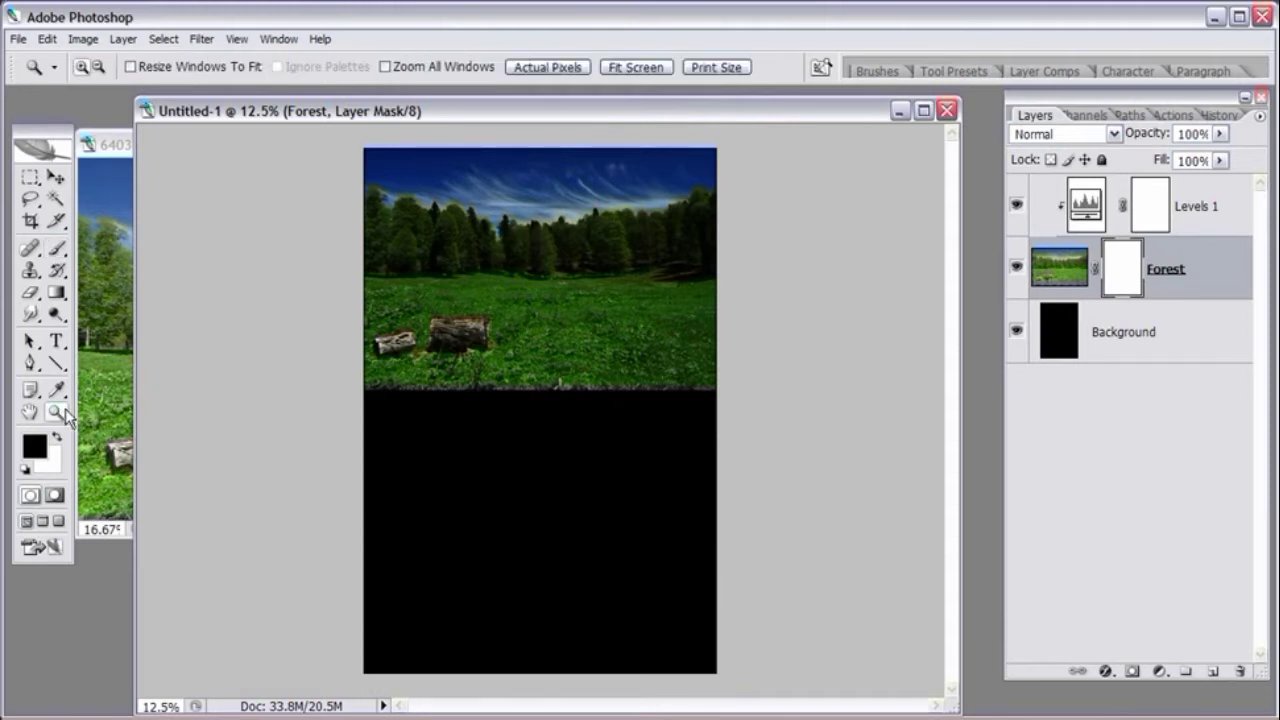
click(551, 346)
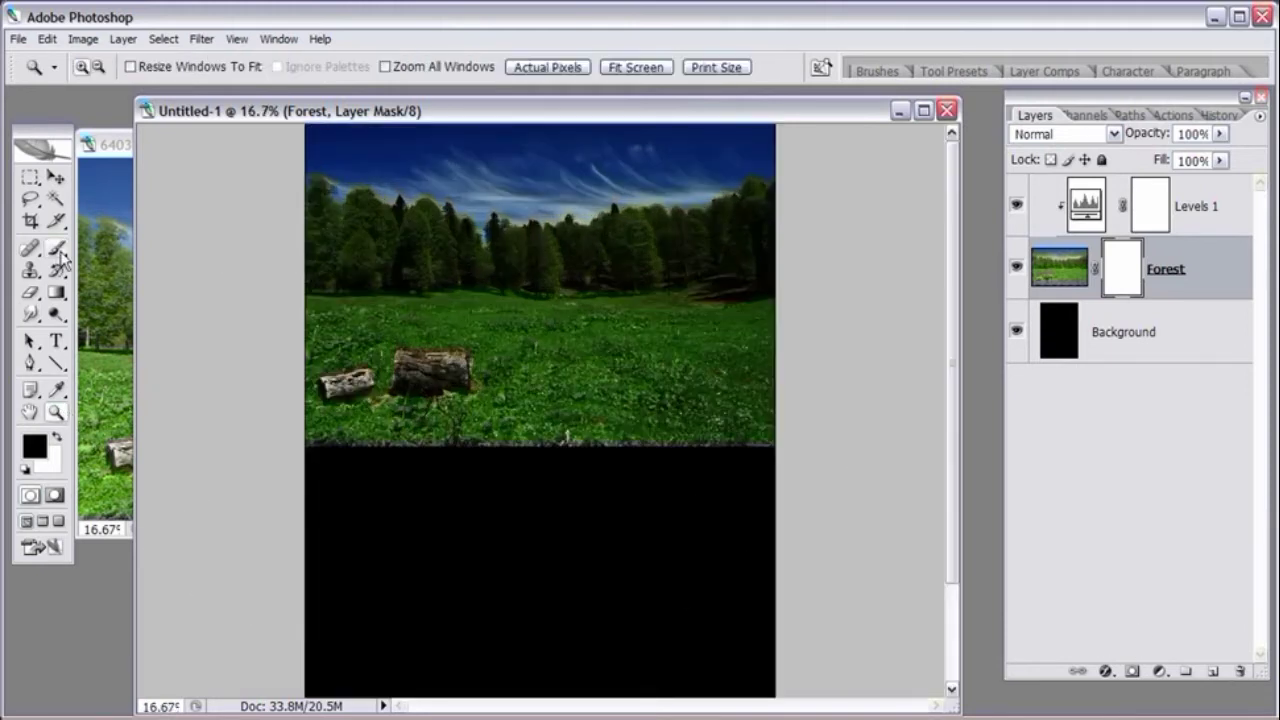
click(57, 250)
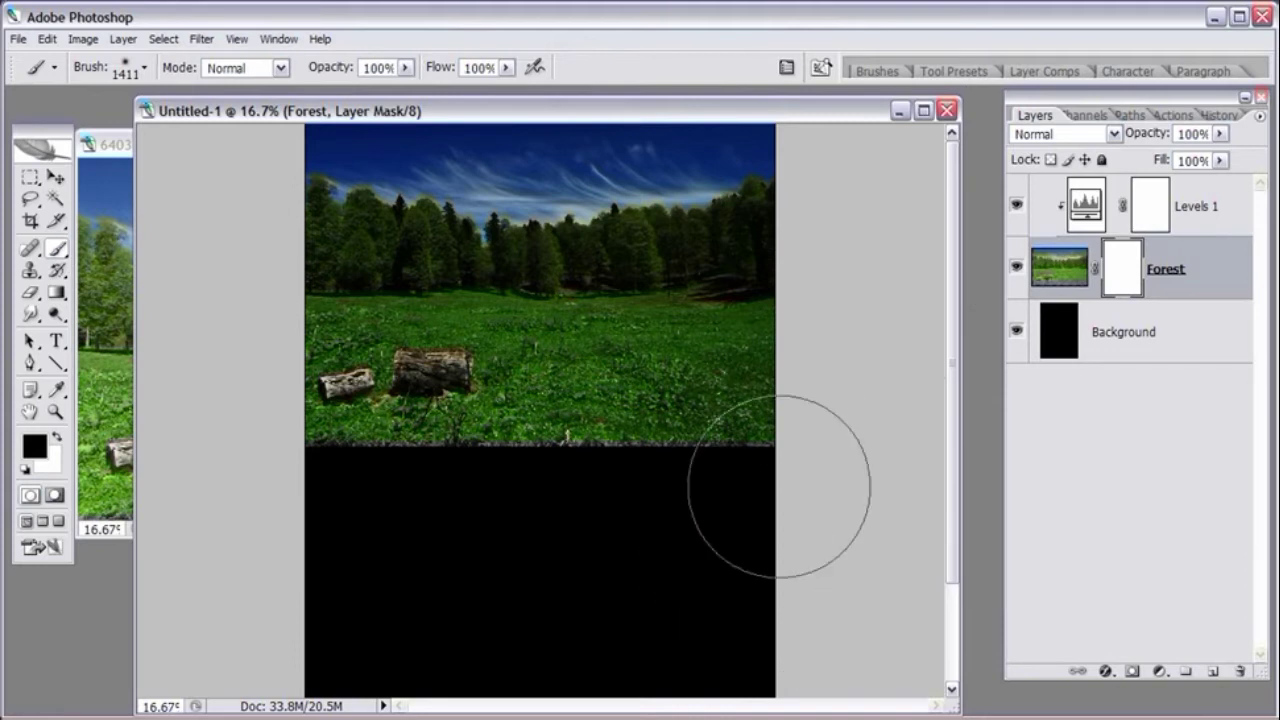
mouse_move(660, 457)
mouse_down()
mouse_move(686, 463)
mouse_move(610, 462)
mouse_up()
mouse_move(523, 469)
mouse_down()
mouse_move(392, 478)
mouse_move(397, 510)
mouse_move(329, 485)
mouse_move(292, 443)
mouse_move(430, 454)
mouse_move(329, 414)
mouse_up()
mouse_move(618, 468)
mouse_down()
mouse_move(752, 427)
mouse_move(730, 404)
mouse_move(584, 394)
mouse_move(677, 485)
mouse_up()
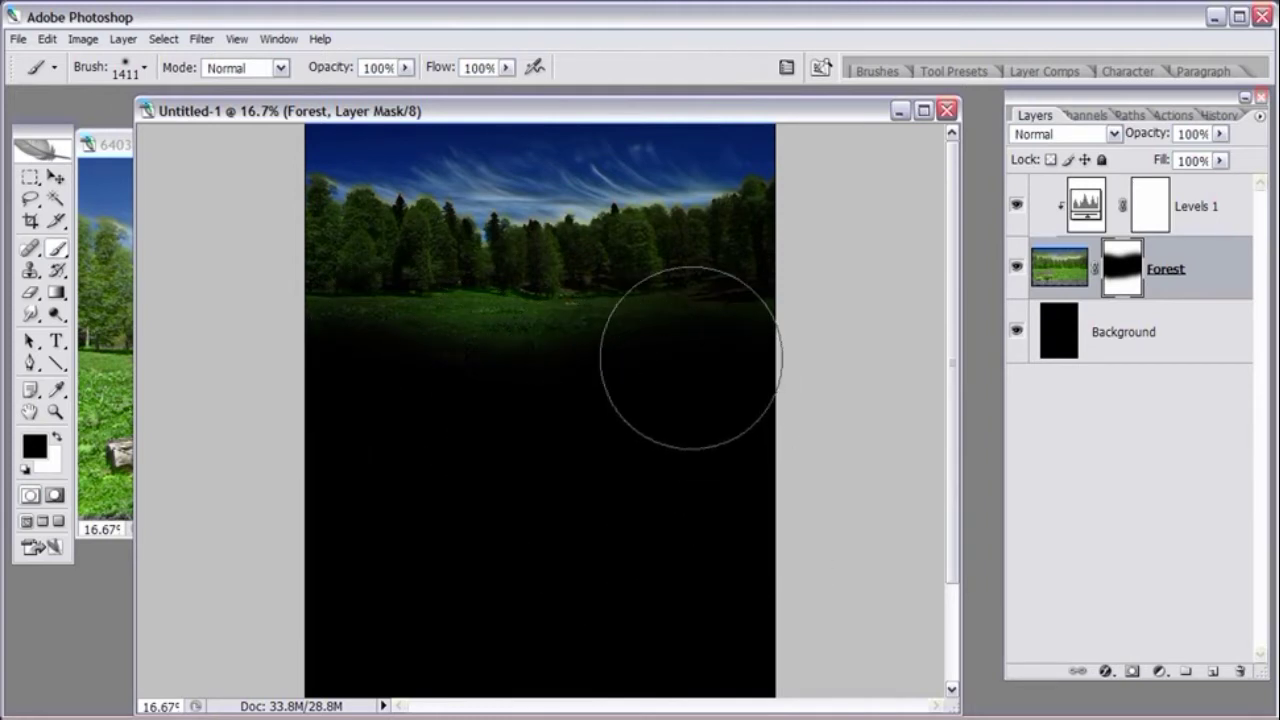
drag(520, 352, 414, 334)
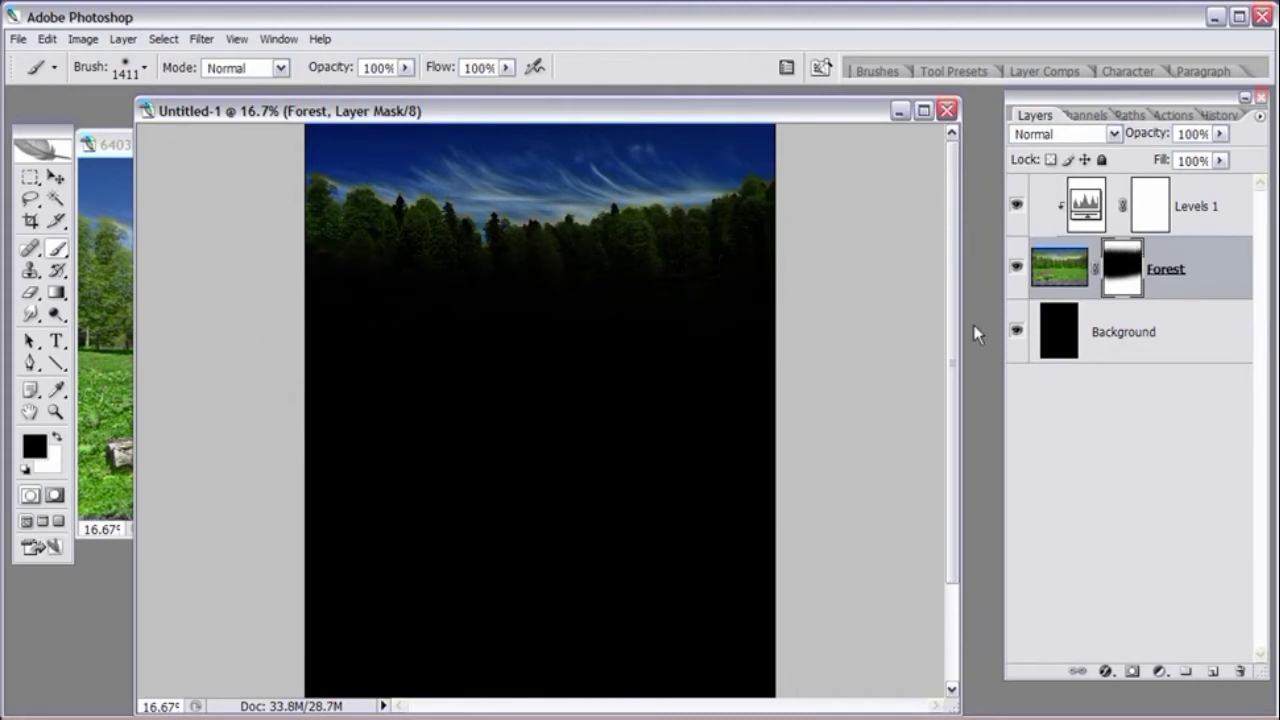
key(ctrl+minus)
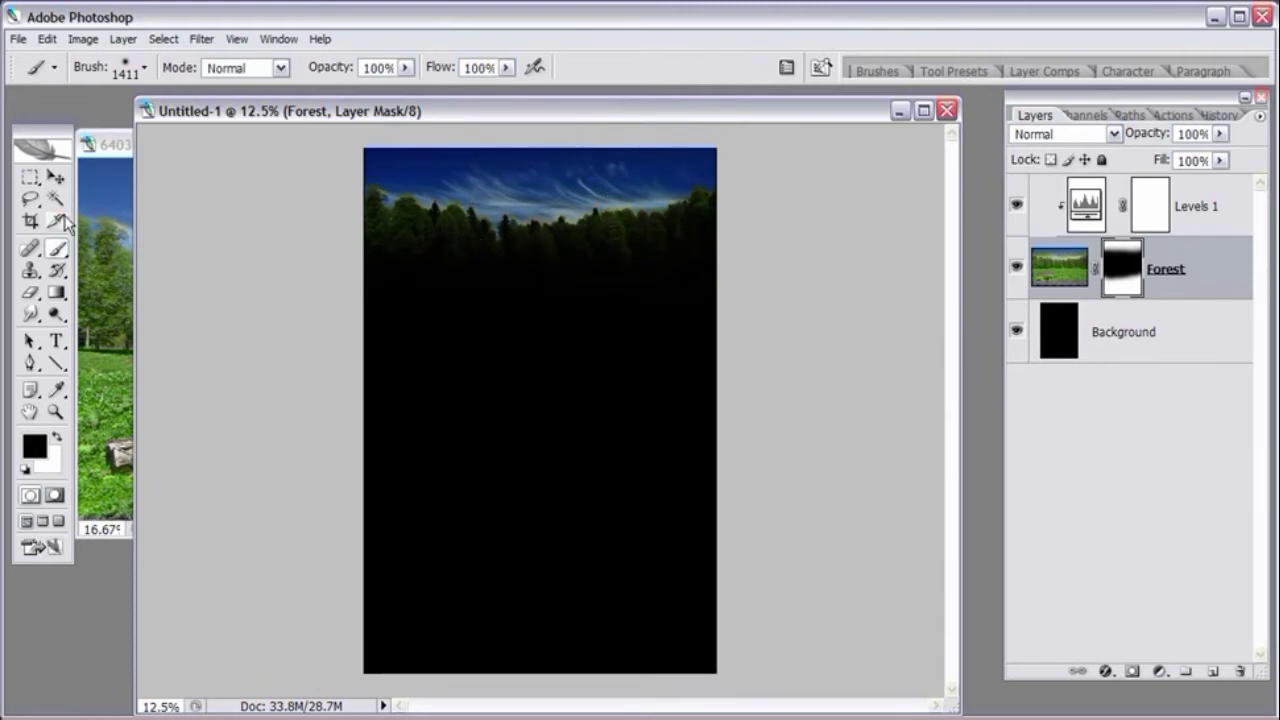
key(v)
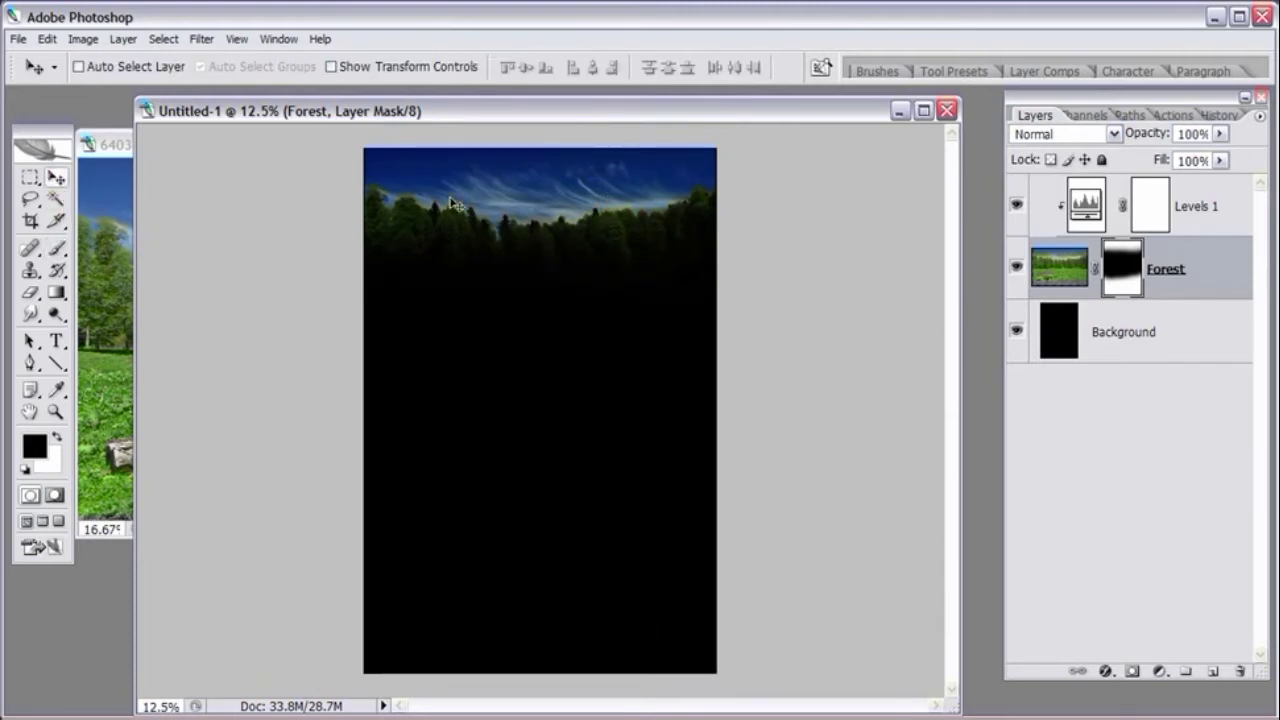
key(ctrl+plus)
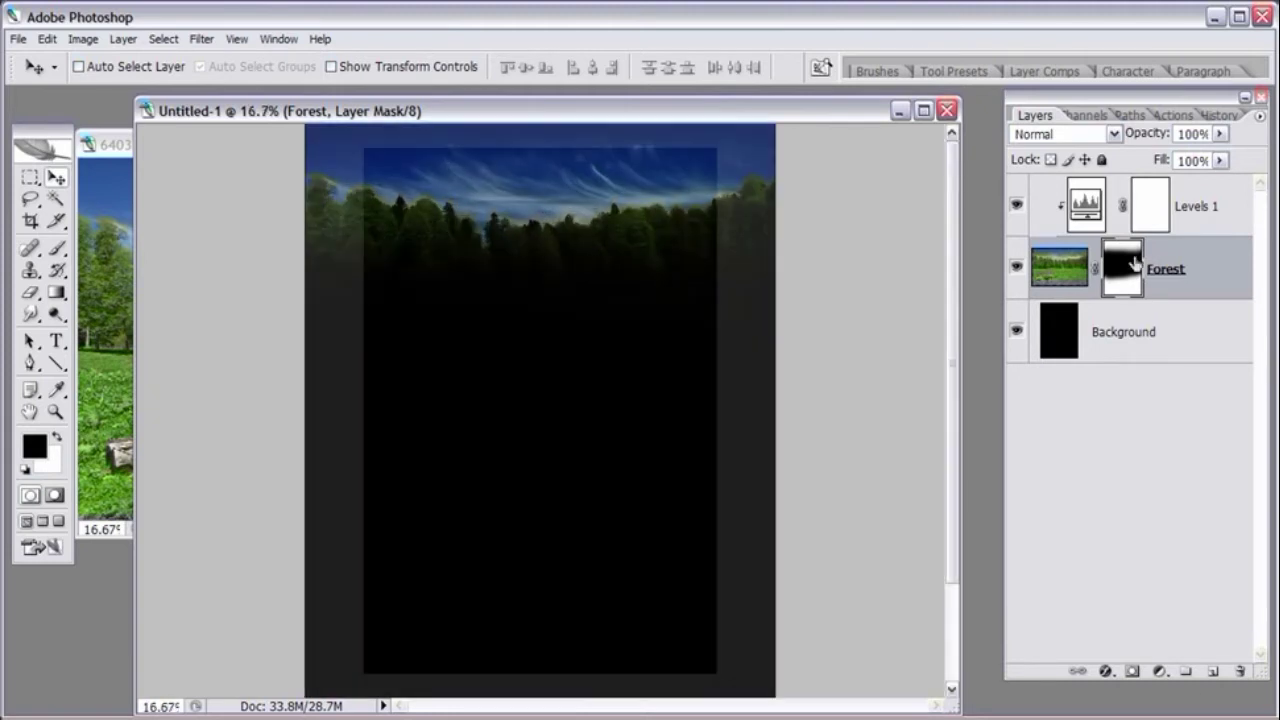
key(b)
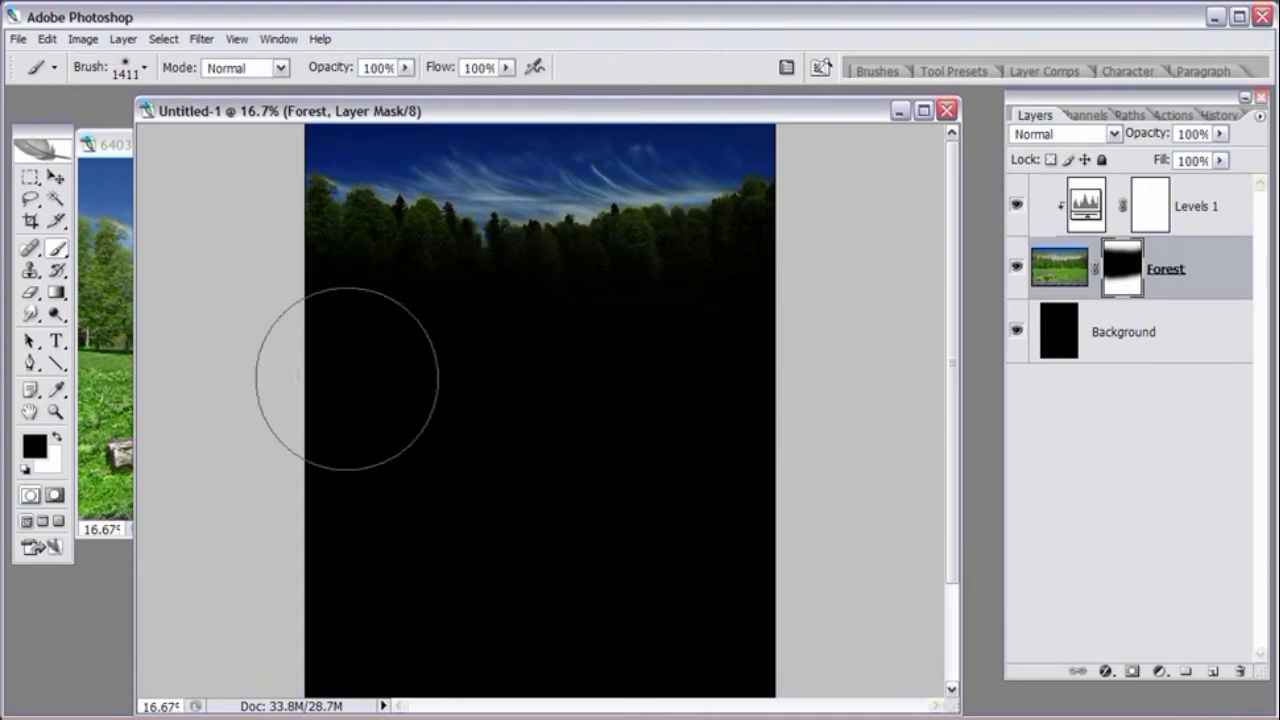
key(ctrl+minus)
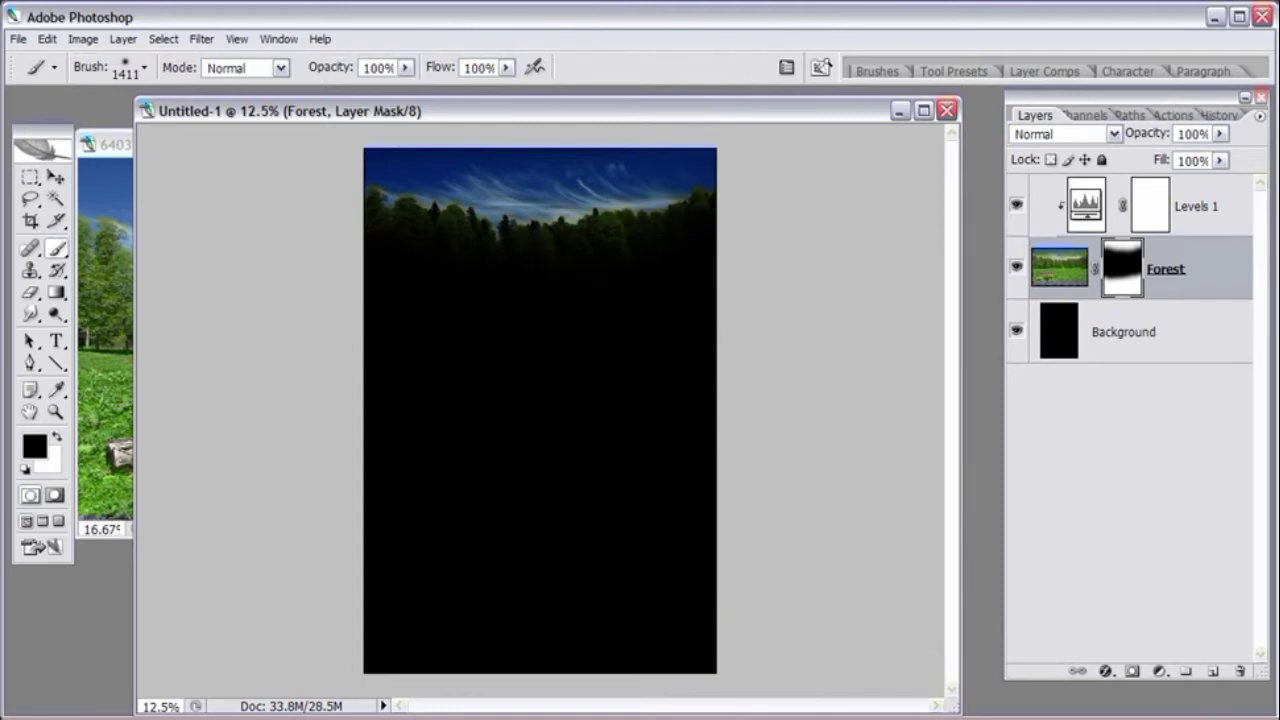
- Bring the finished poster lightbeamsposter.psd to the front for reference
key(ctrl+Tab)
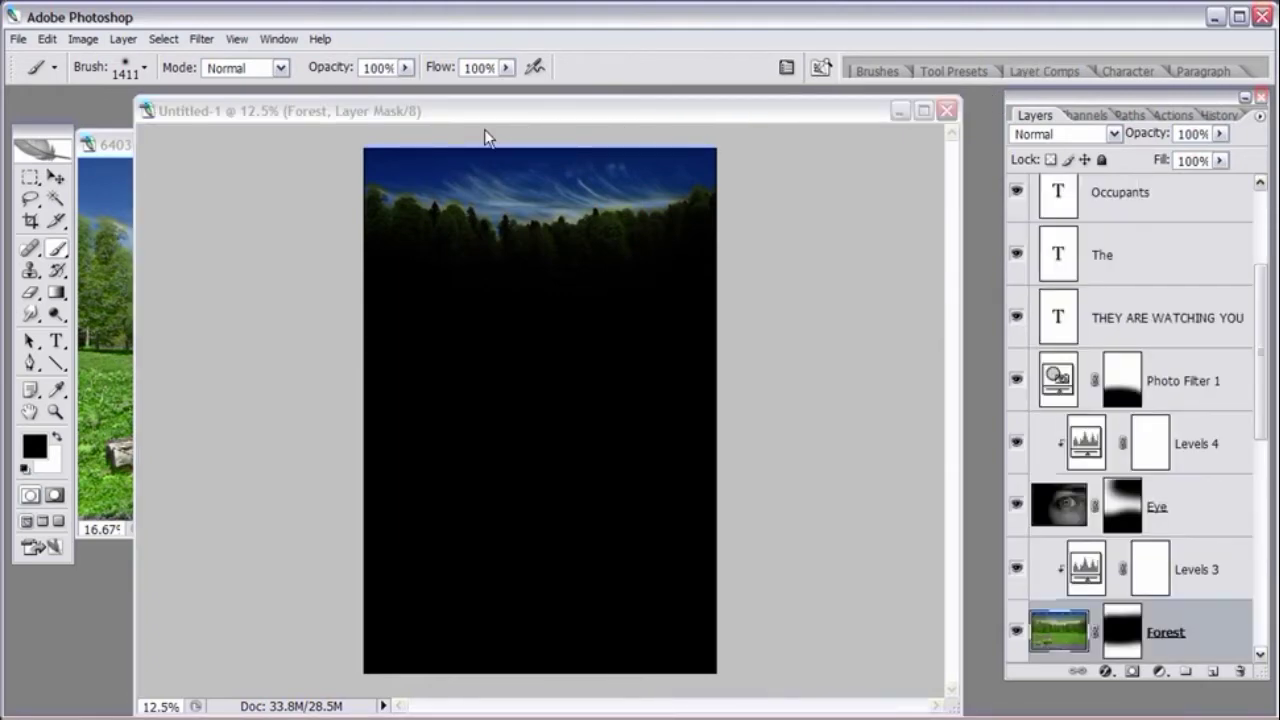
drag(560, 136, 491, 118)
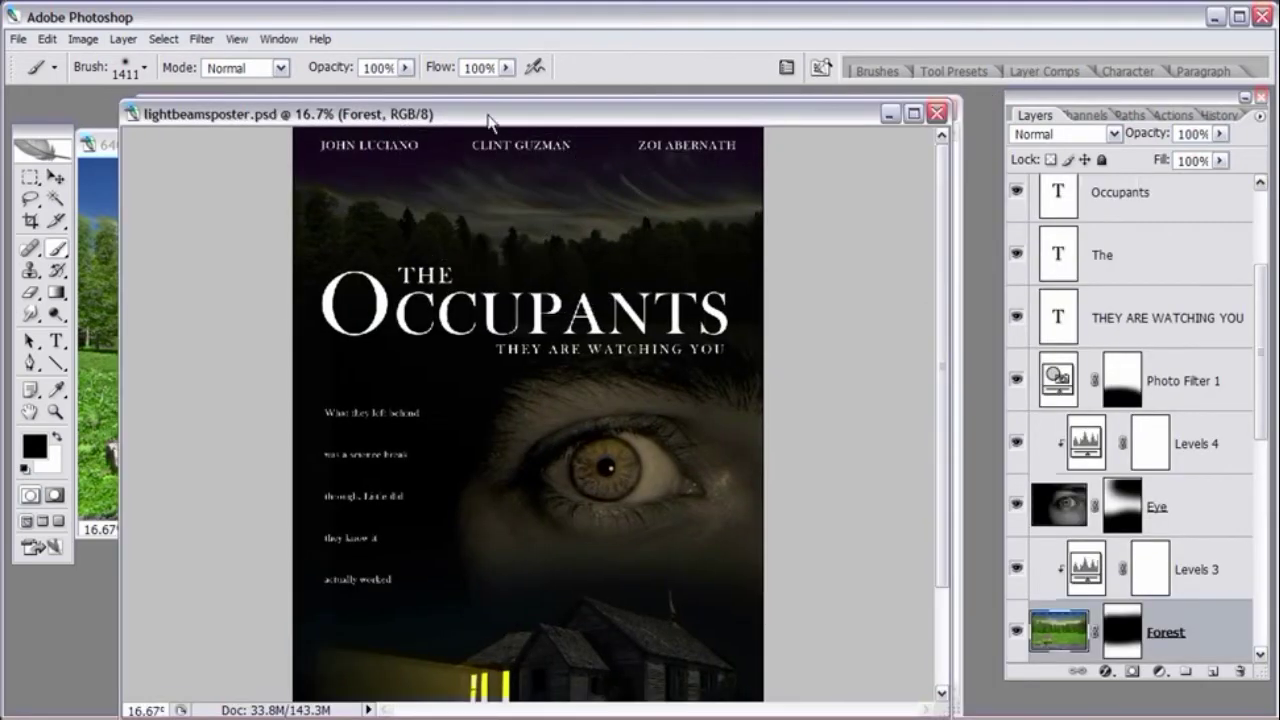
- Open the house photo 703916_73558928.jpg from Adobe Bridge and arrange its window beside the Untitled-1 poster
drag(496, 278, 557, 127)
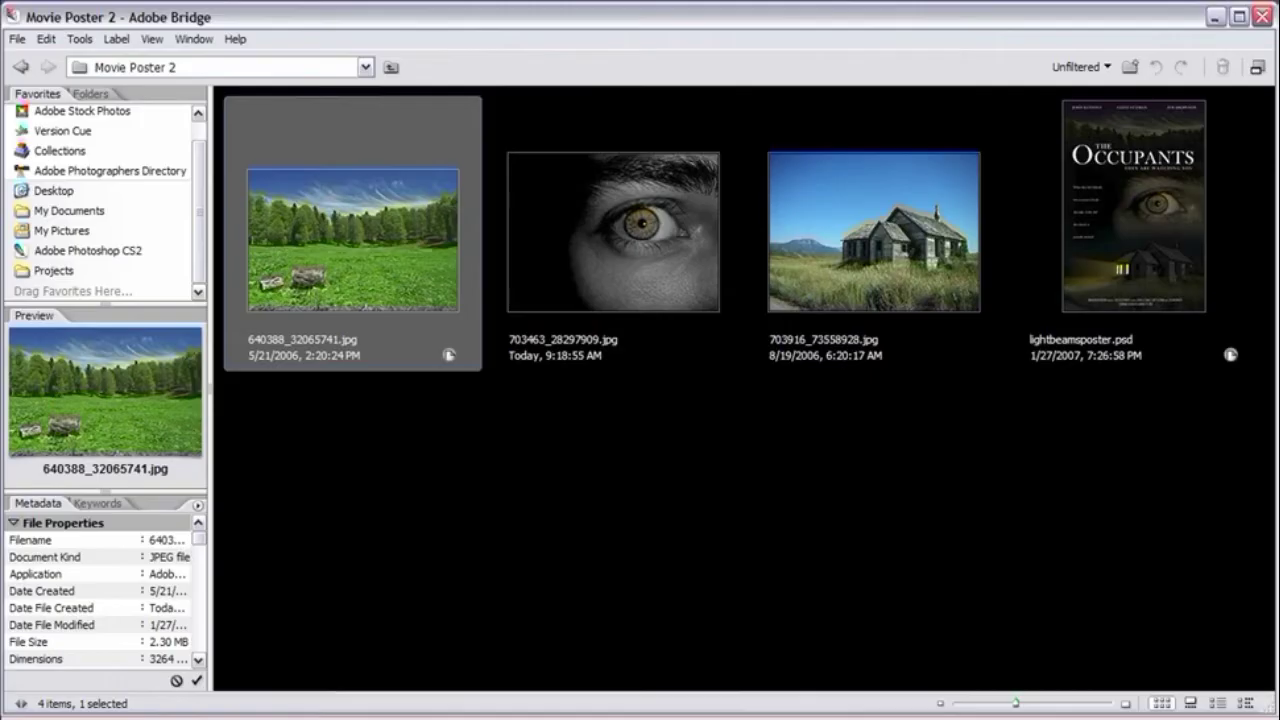
click(884, 255)
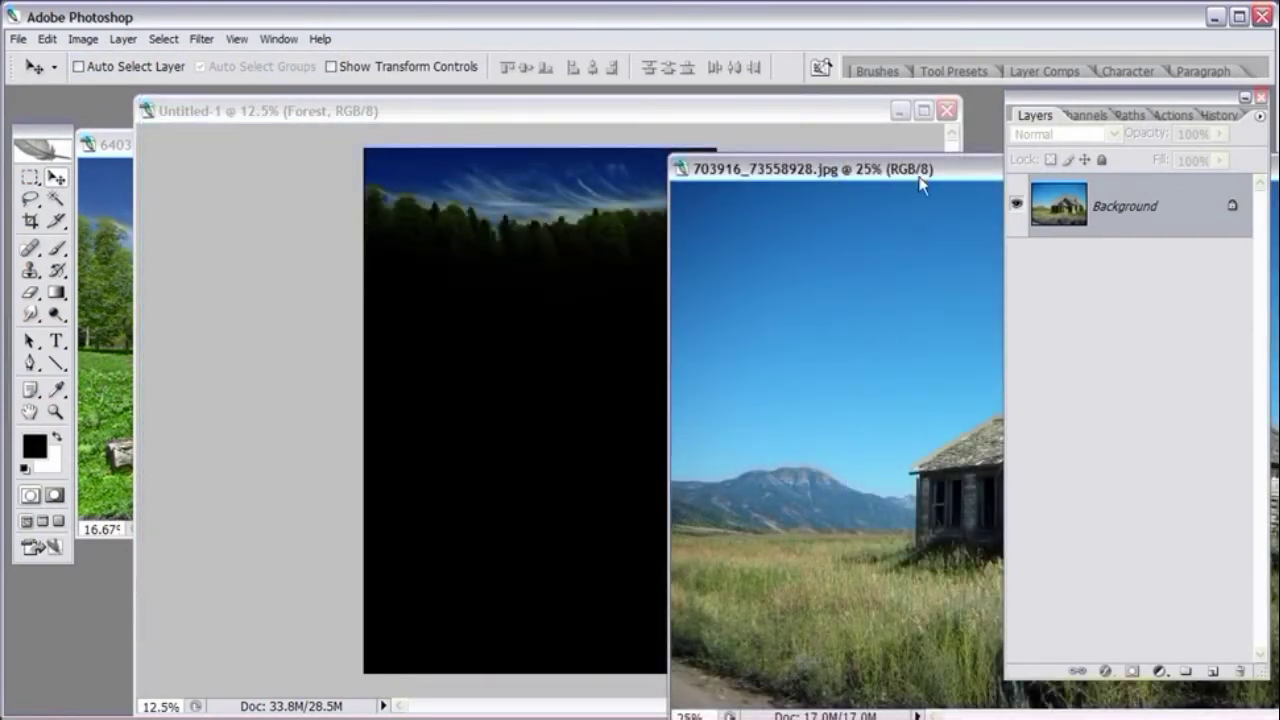
drag(761, 166, 593, 157)
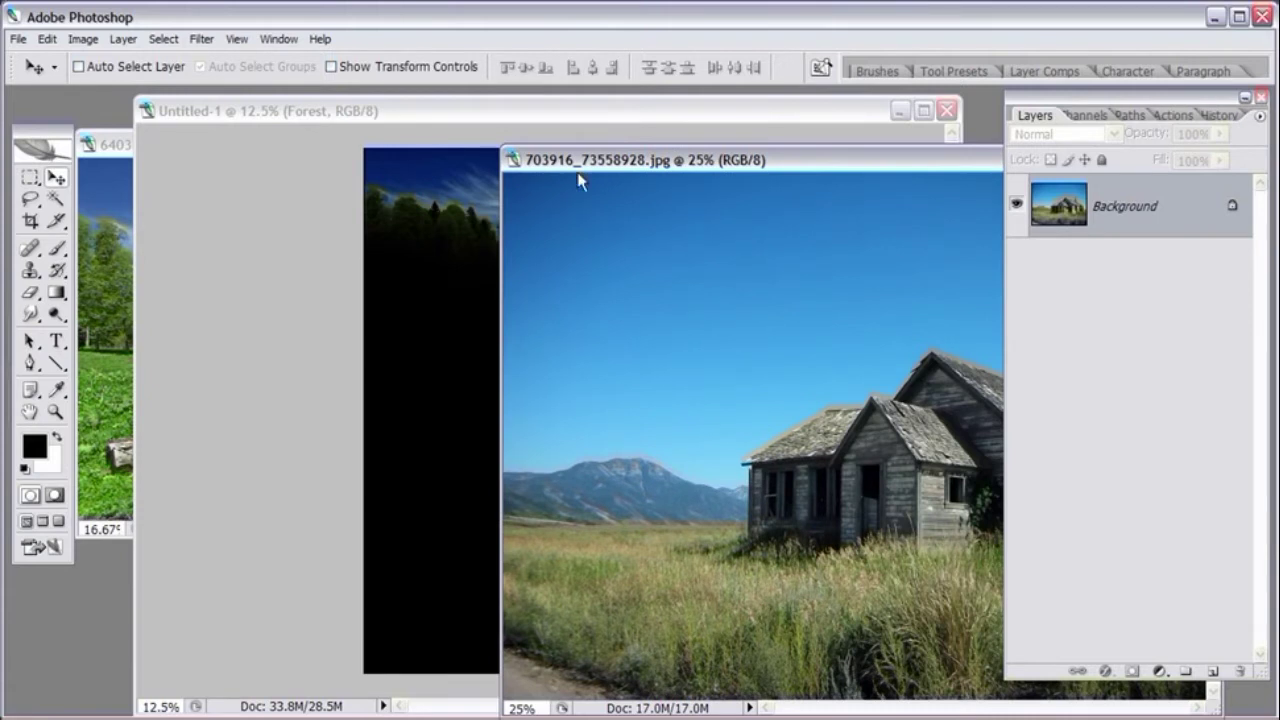
click(585, 112)
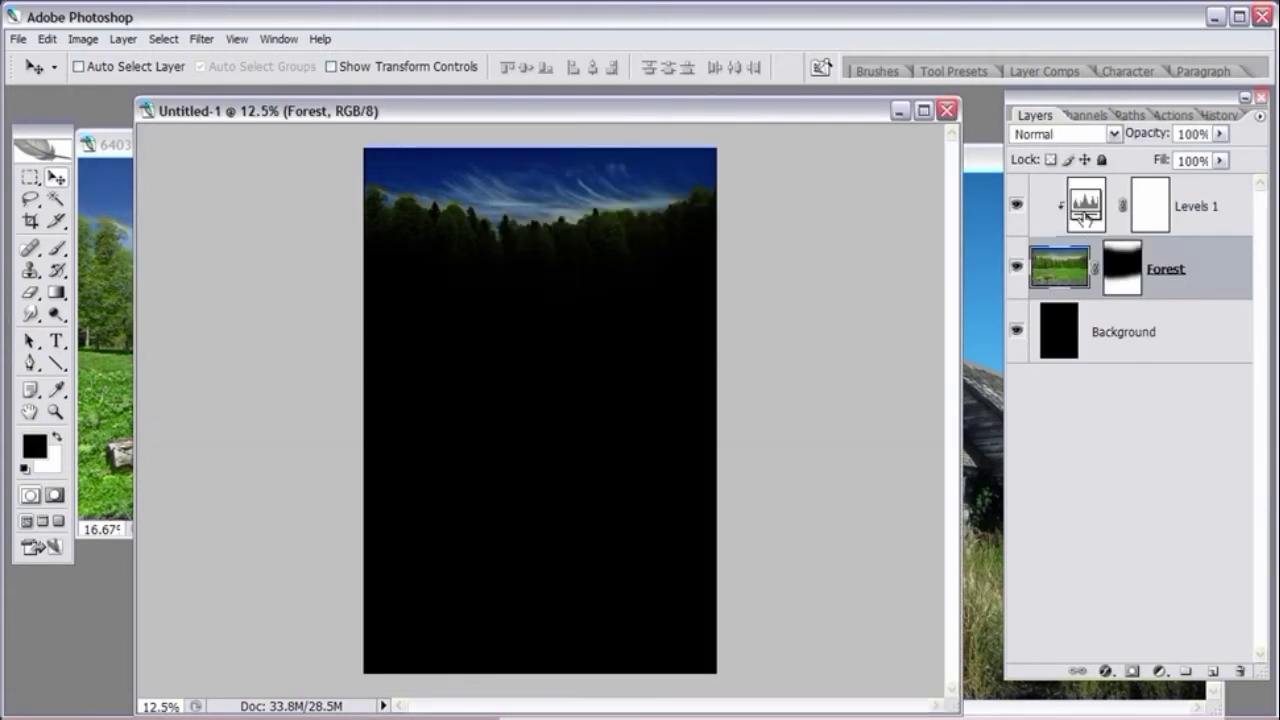
- Make Levels 1 the active layer in Untitled-1 and copy the house photo into the poster above it
click(1088, 203)
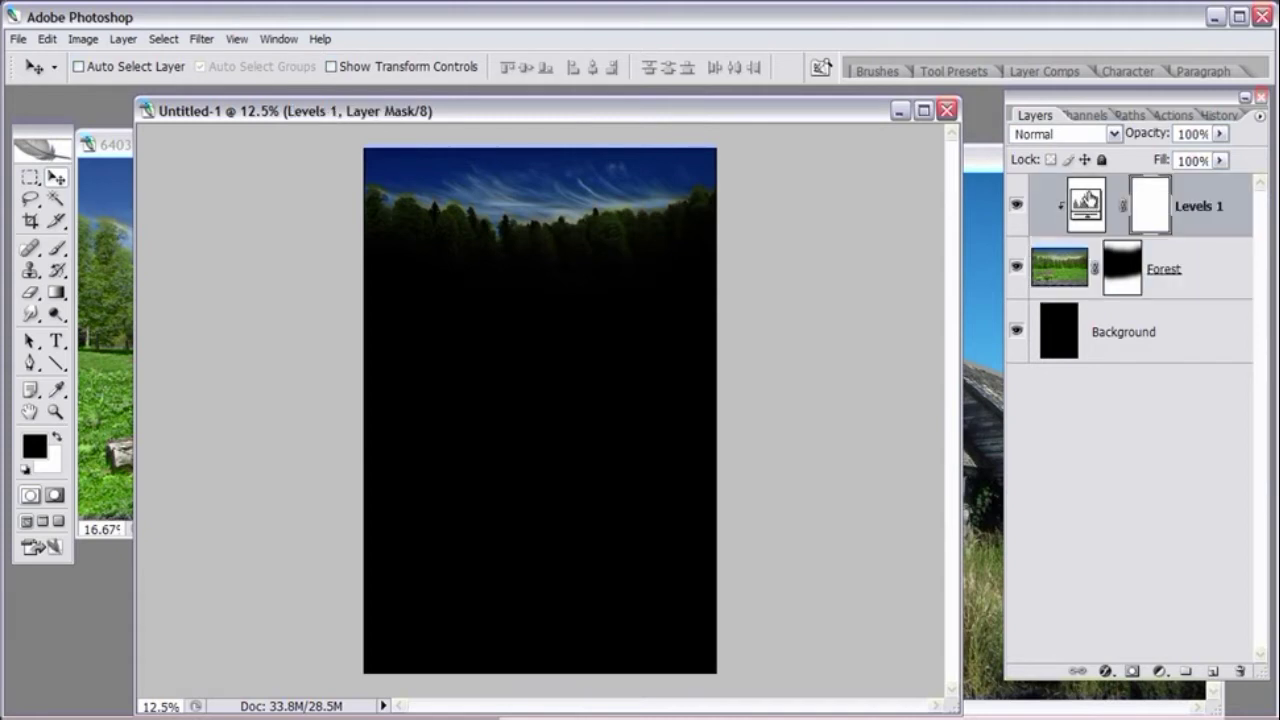
click(980, 172)
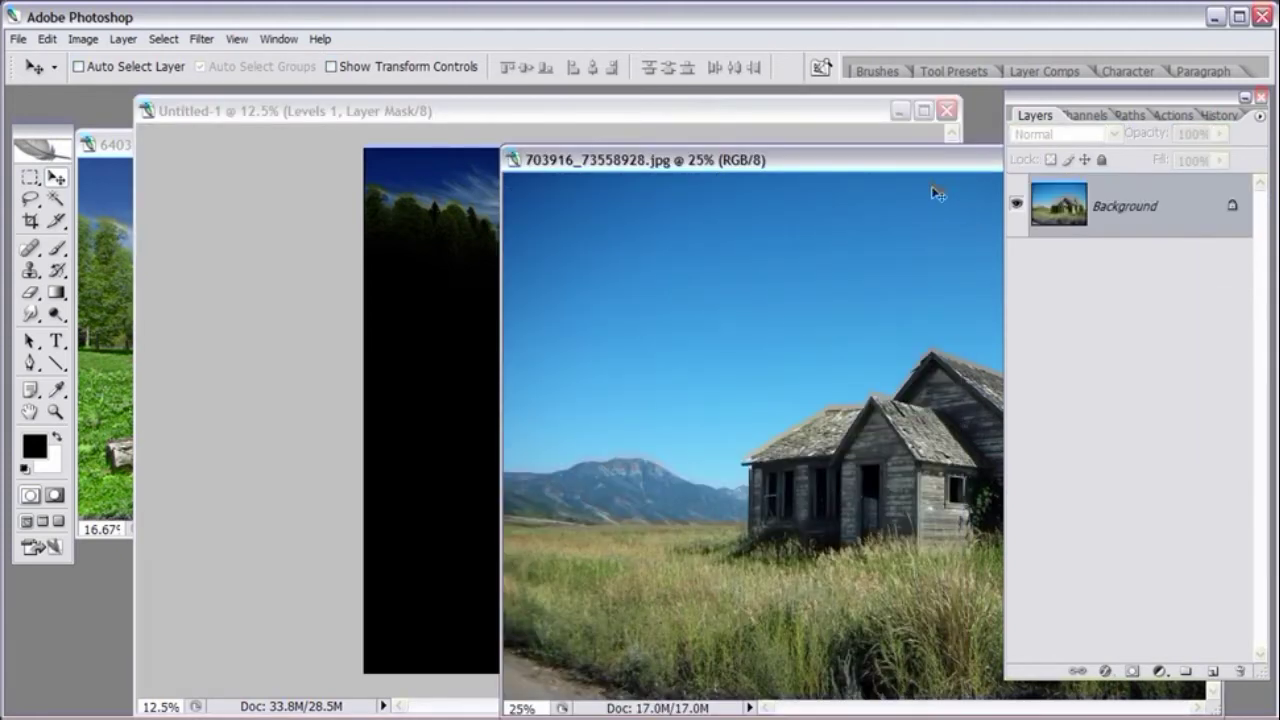
drag(777, 158, 732, 158)
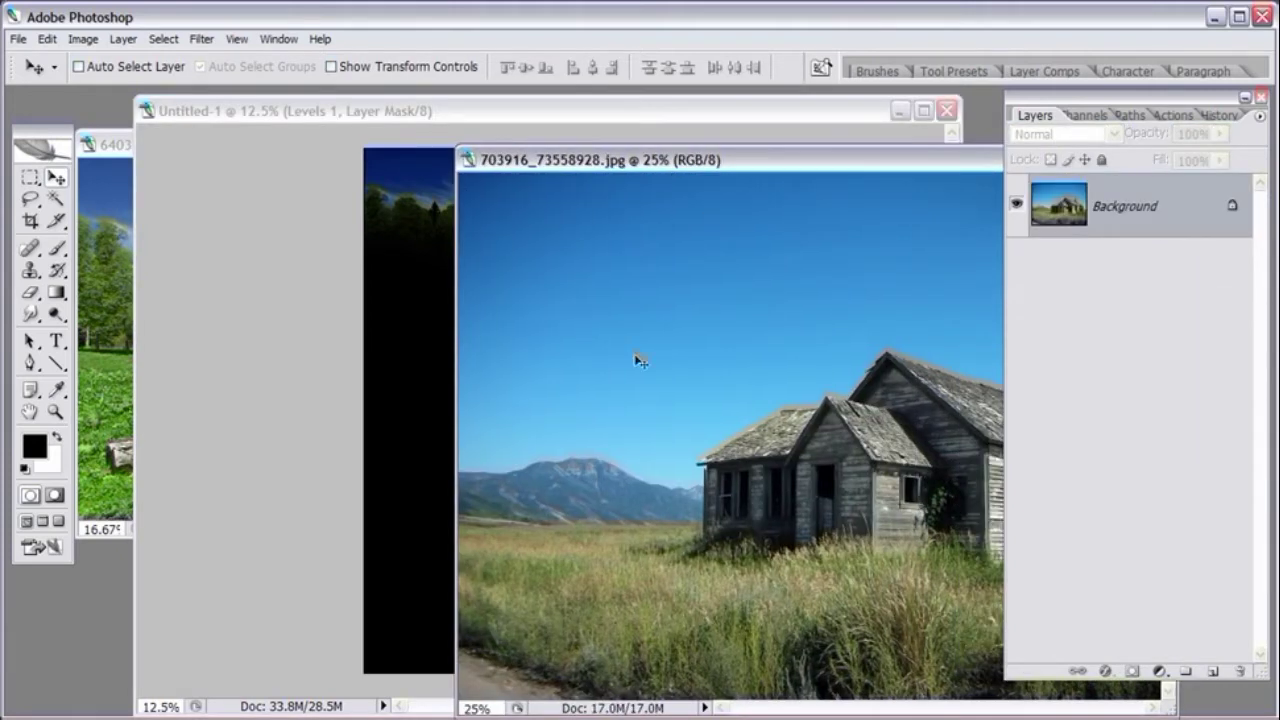
drag(618, 160, 732, 146)
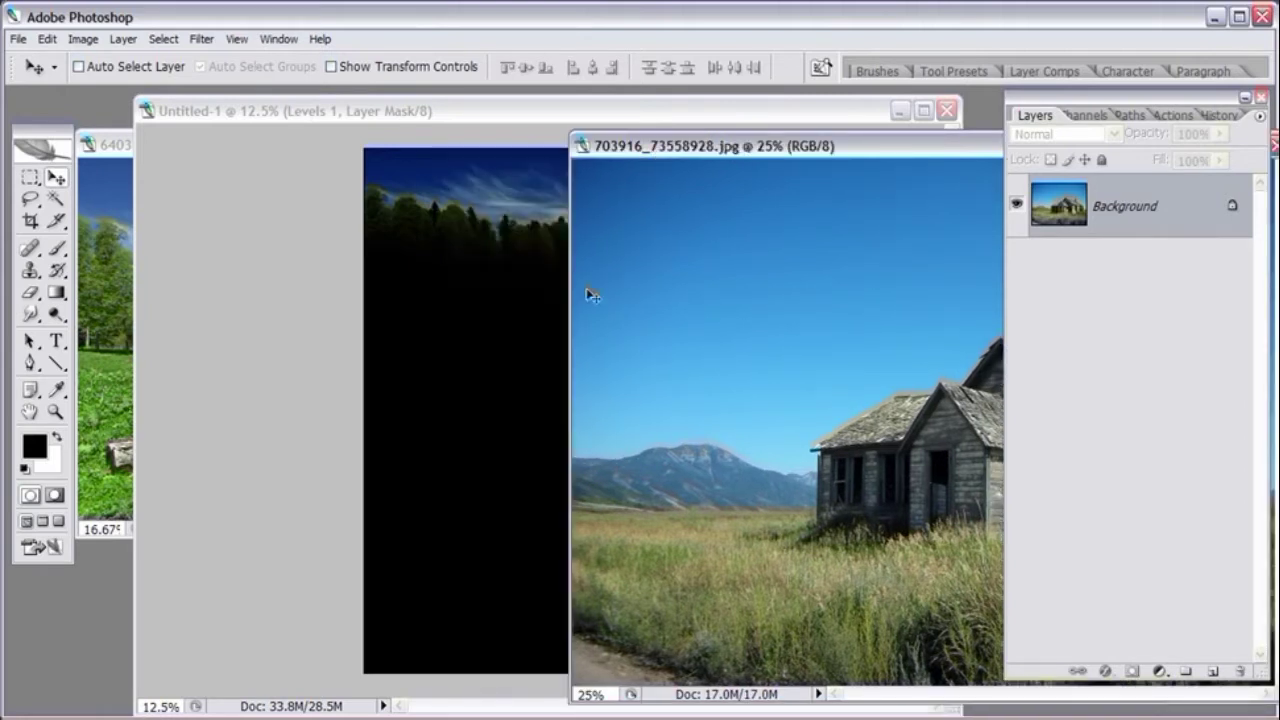
click(530, 138)
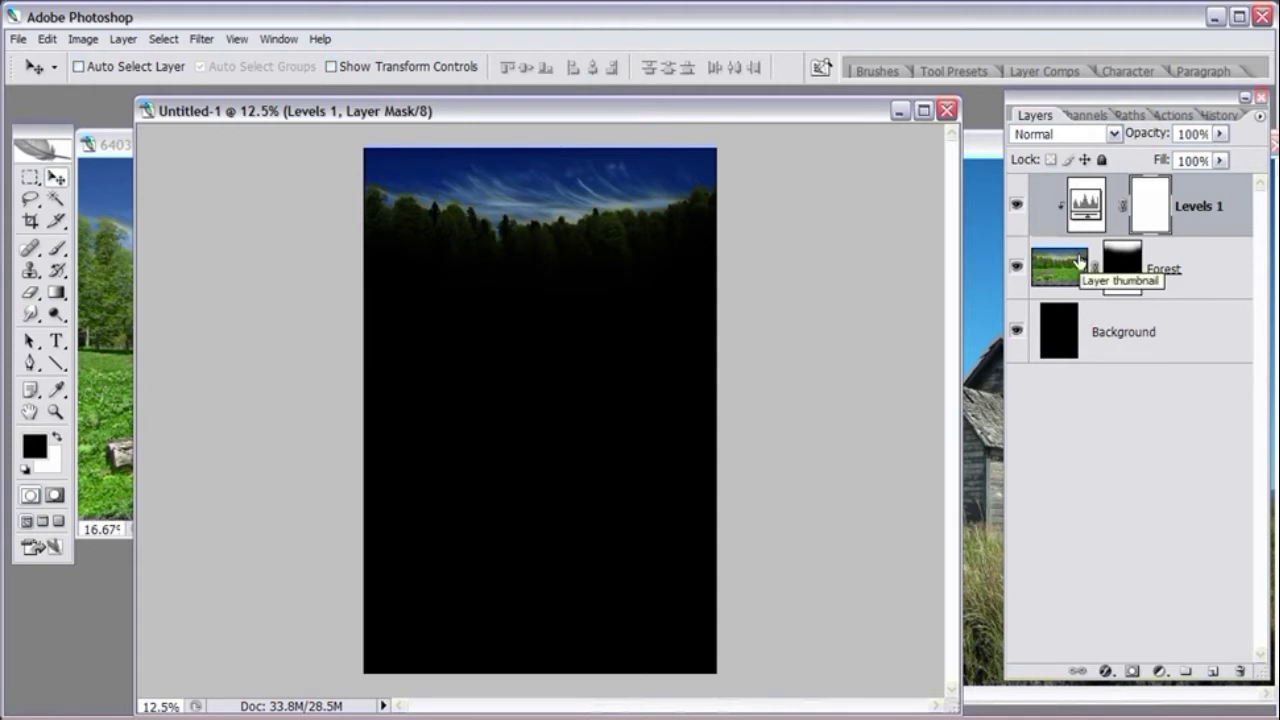
click(990, 177)
drag(947, 150, 903, 150)
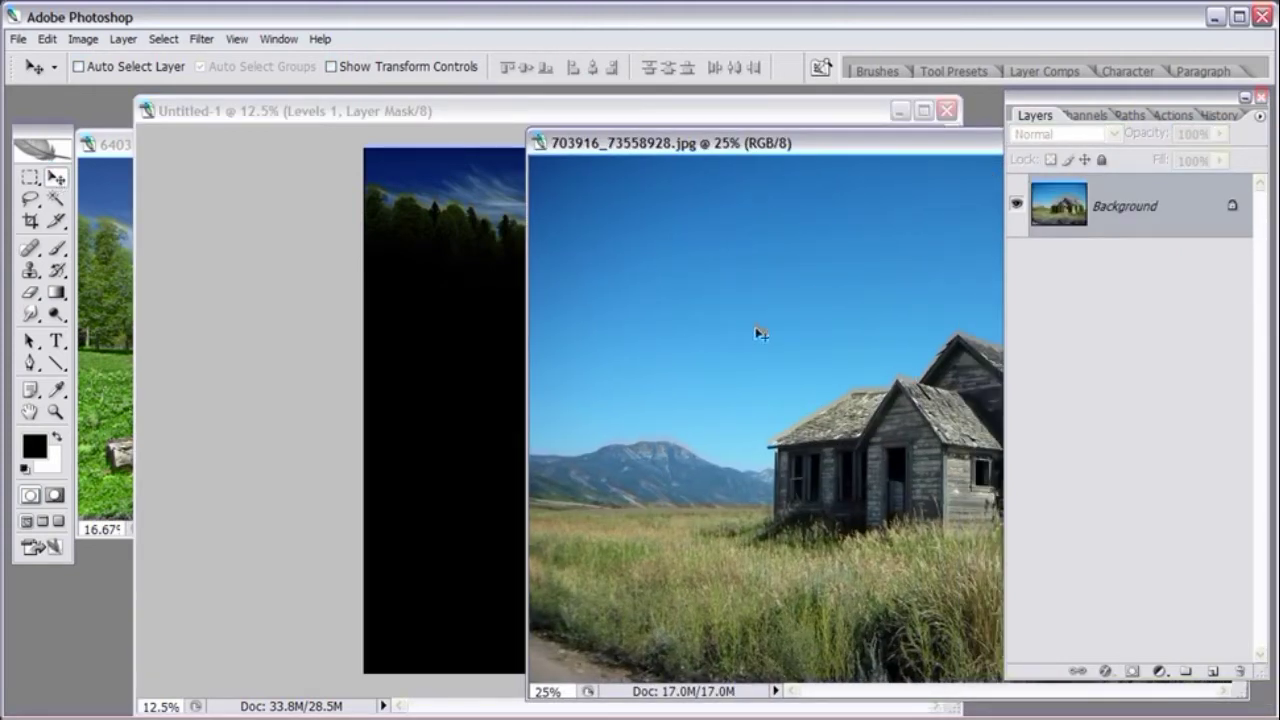
drag(592, 307, 472, 297)
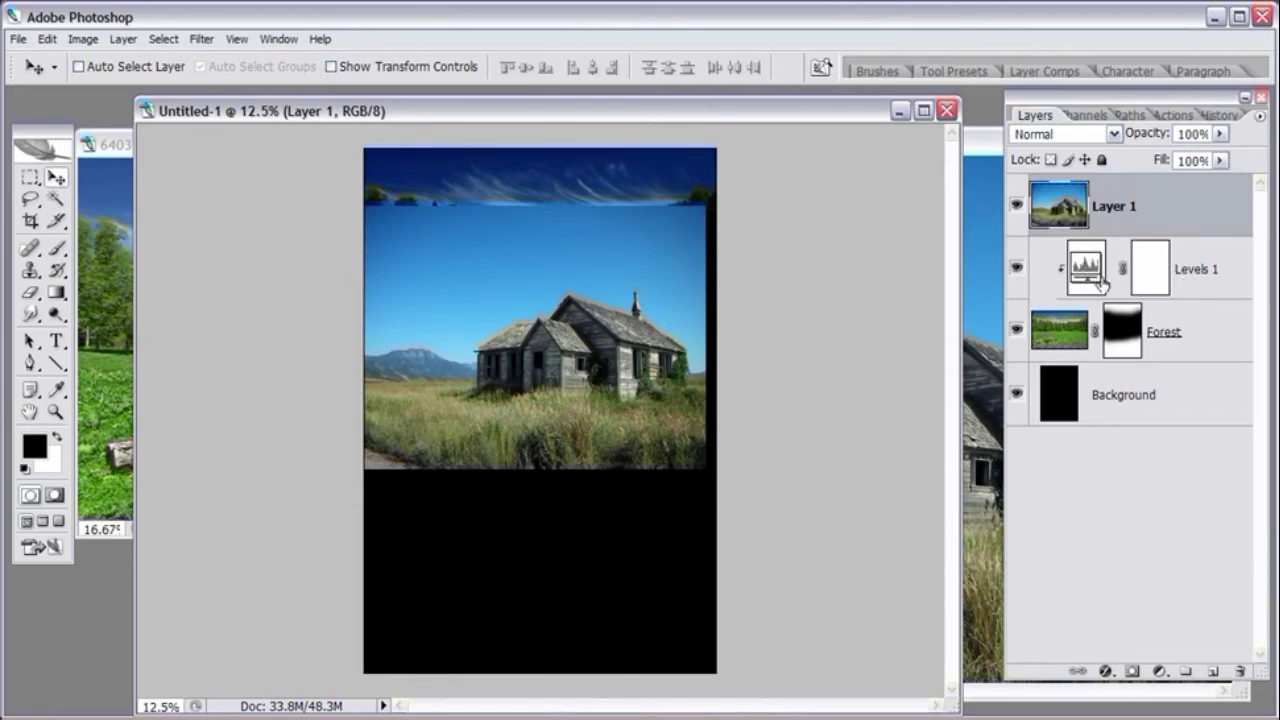
- Rename the new photo layer House and move it down to fill the bottom of the poster canvas
double_click(1134, 205)
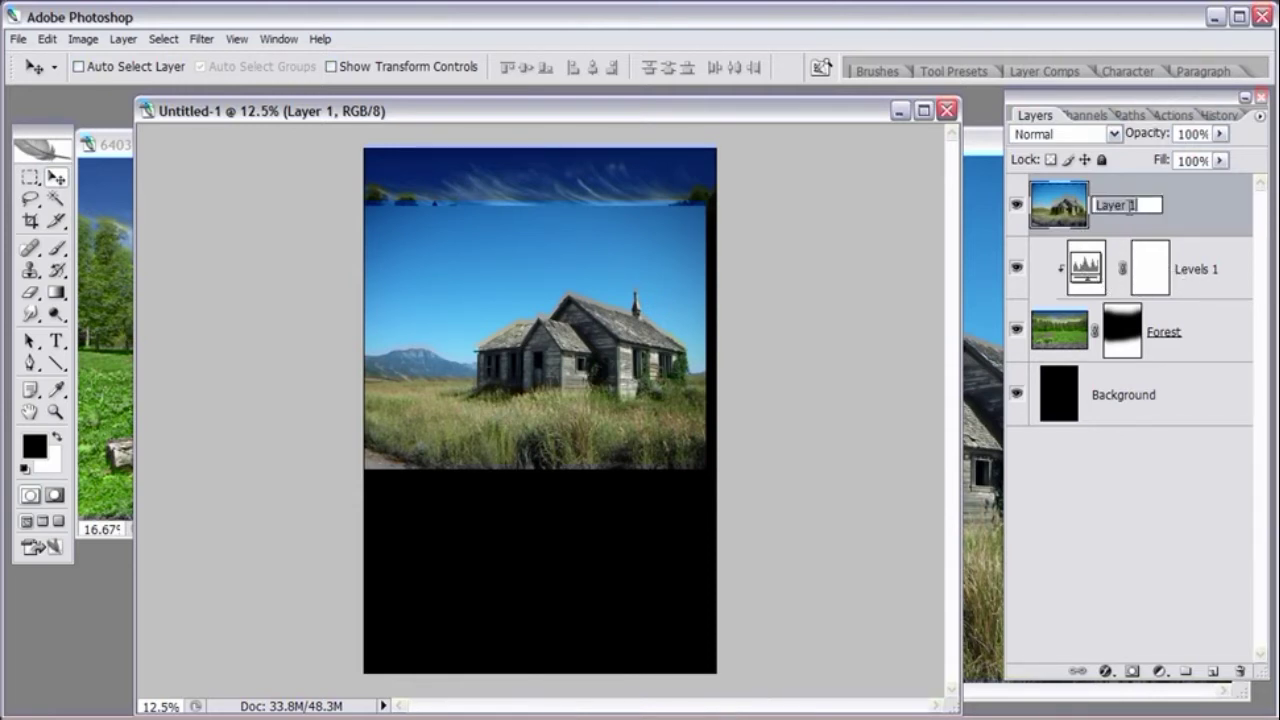
text(House)
key(Return)
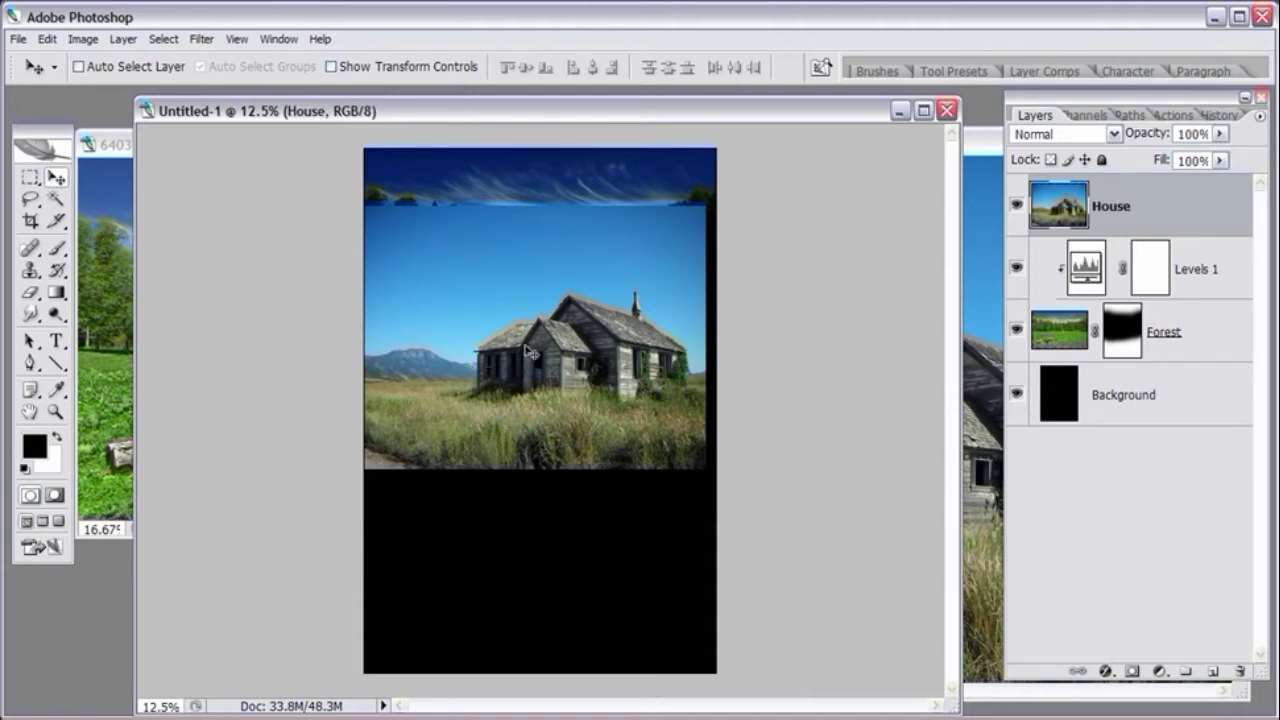
drag(541, 321, 551, 549)
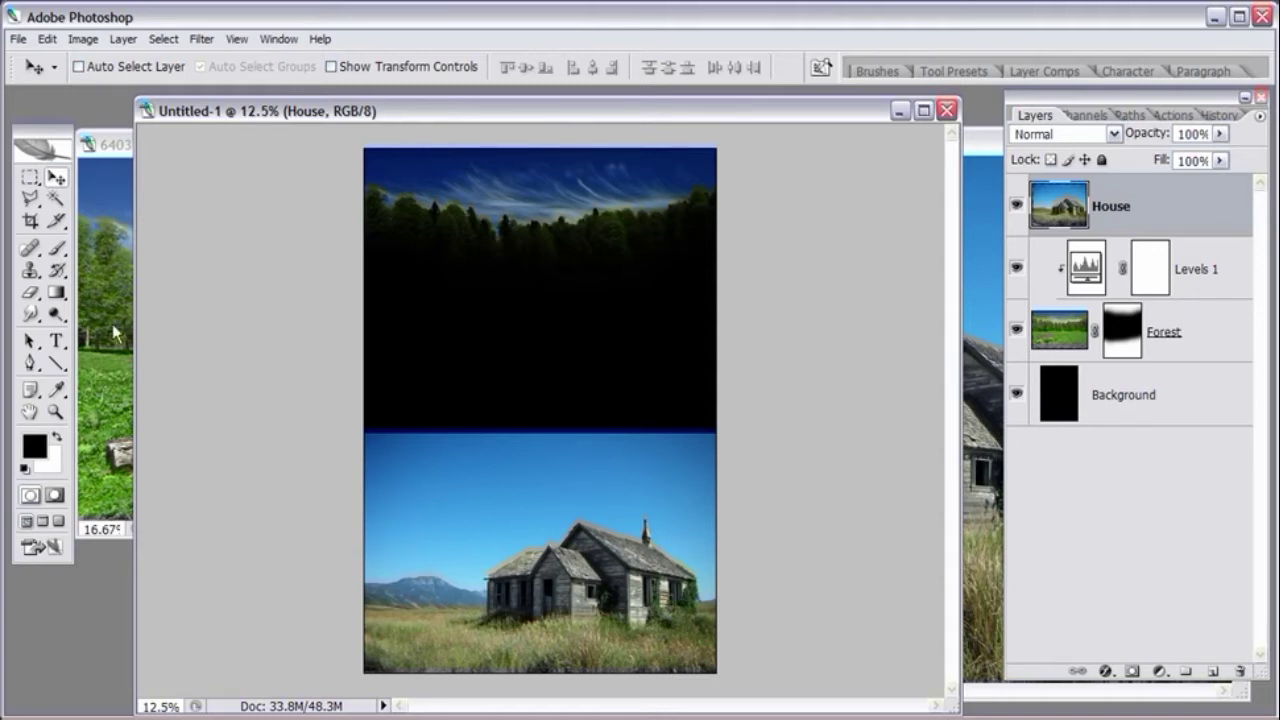
- Start a Pen tool path at the canvas's right edge, tracing the horizon, the ivy and the roof slope up to the chimney
click(54, 410)
click(665, 601)
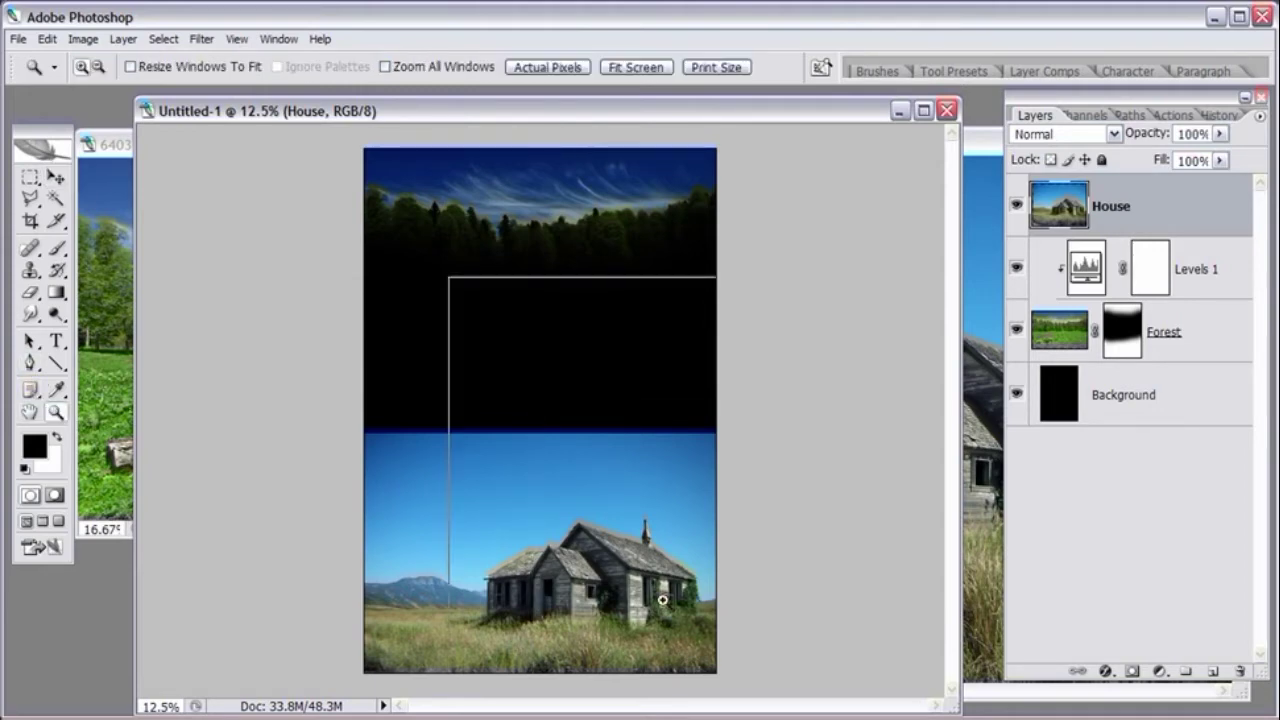
click(752, 607)
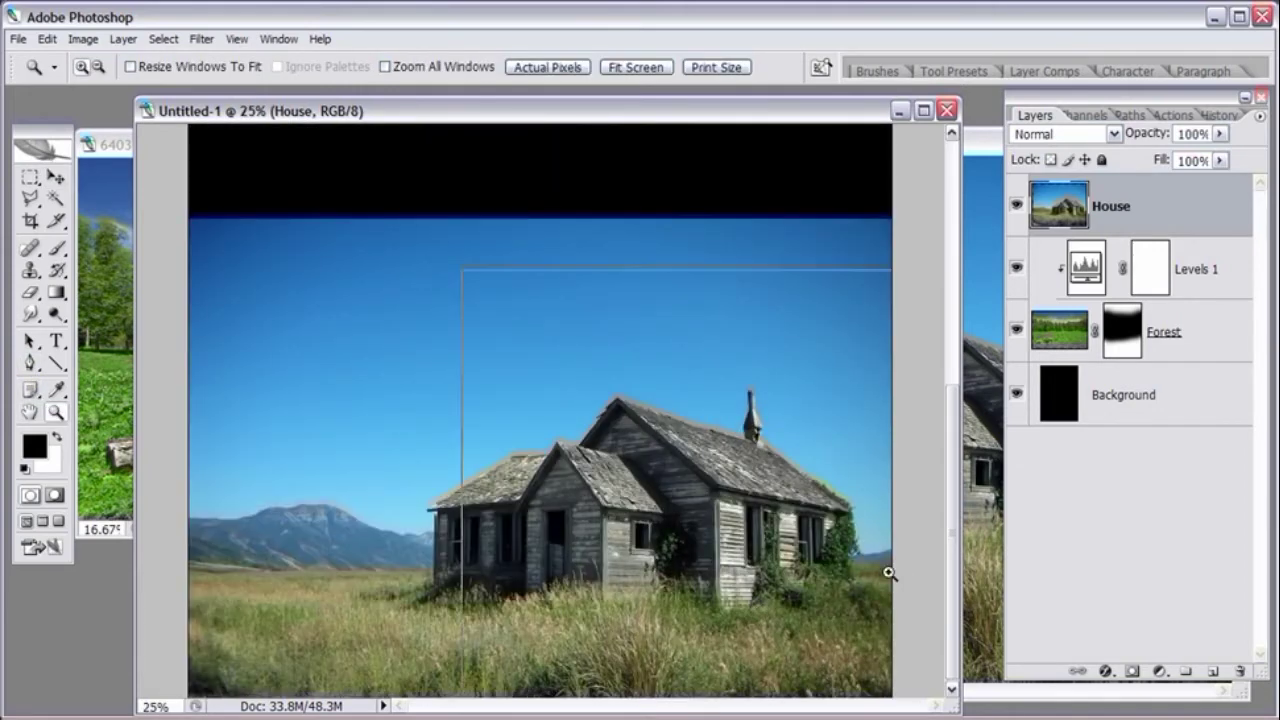
click(891, 566)
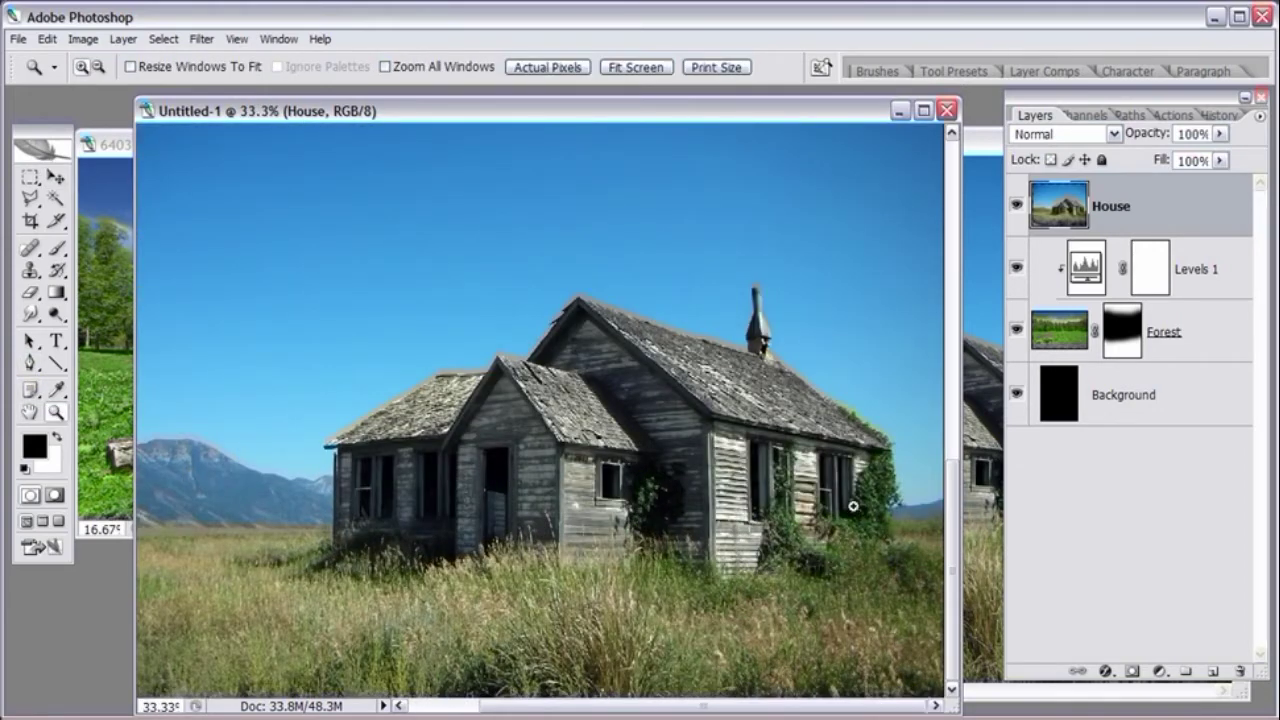
click(916, 529)
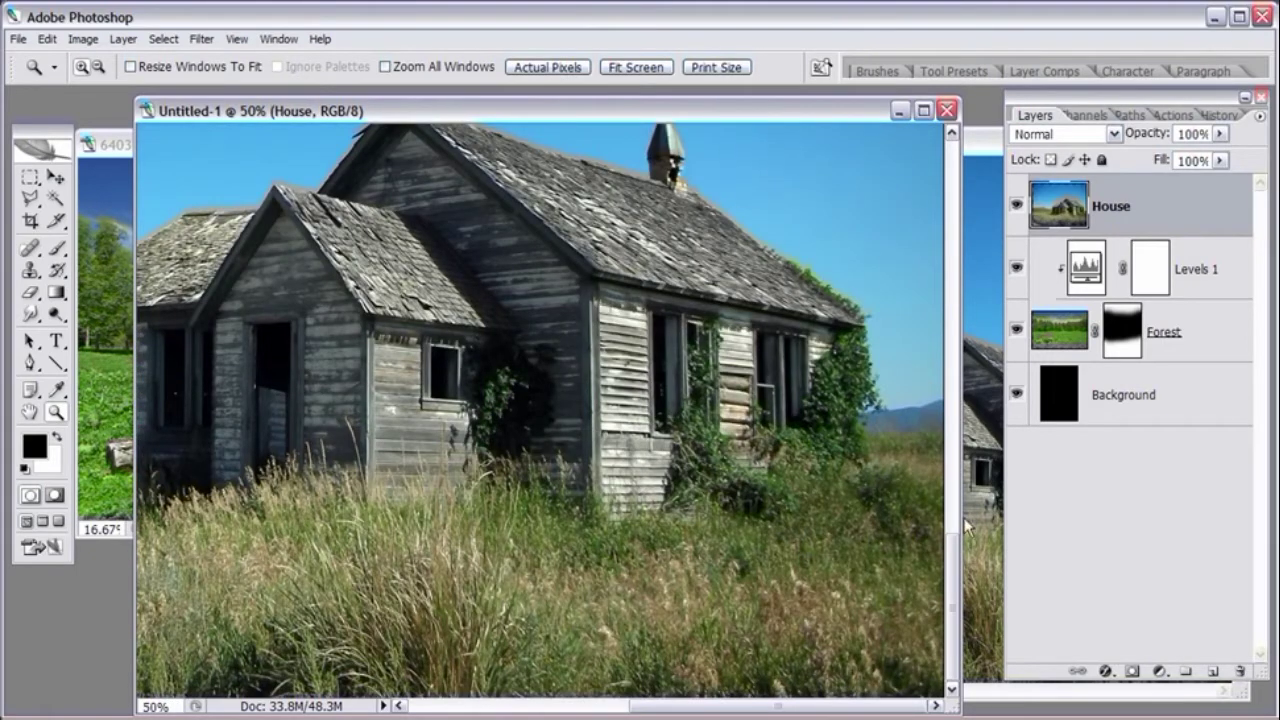
drag(958, 564, 958, 540)
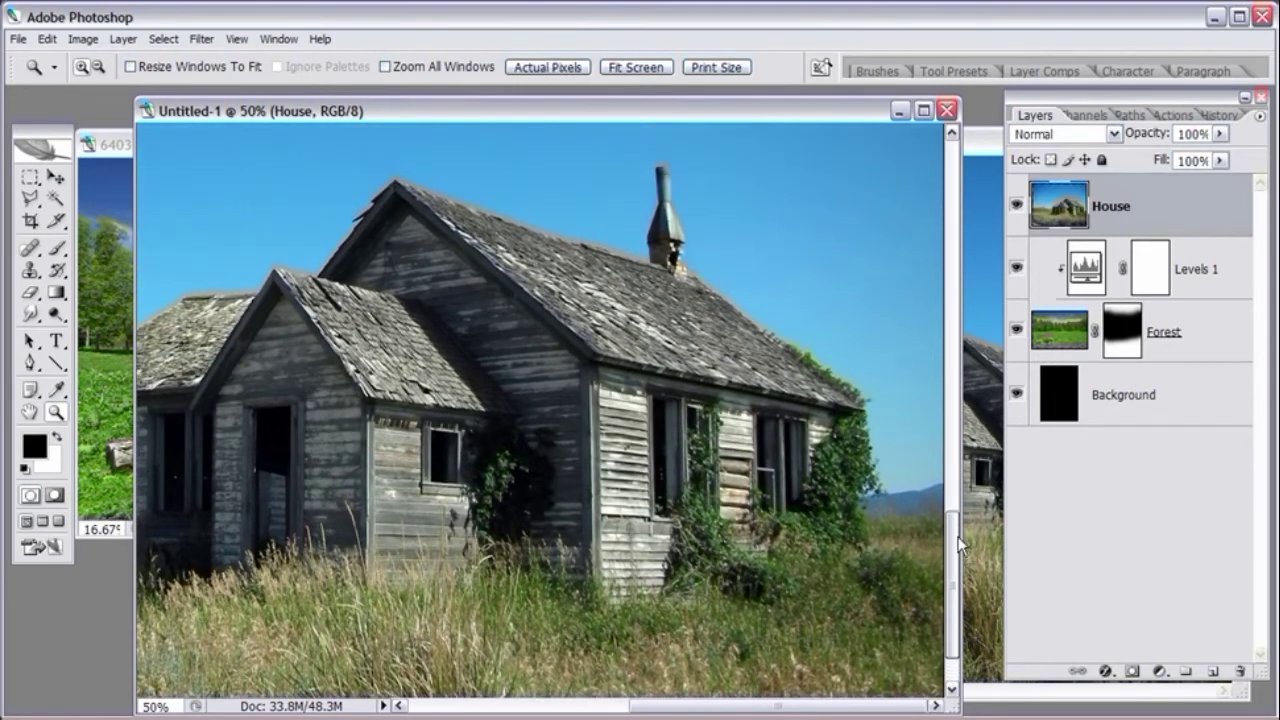
click(31, 365)
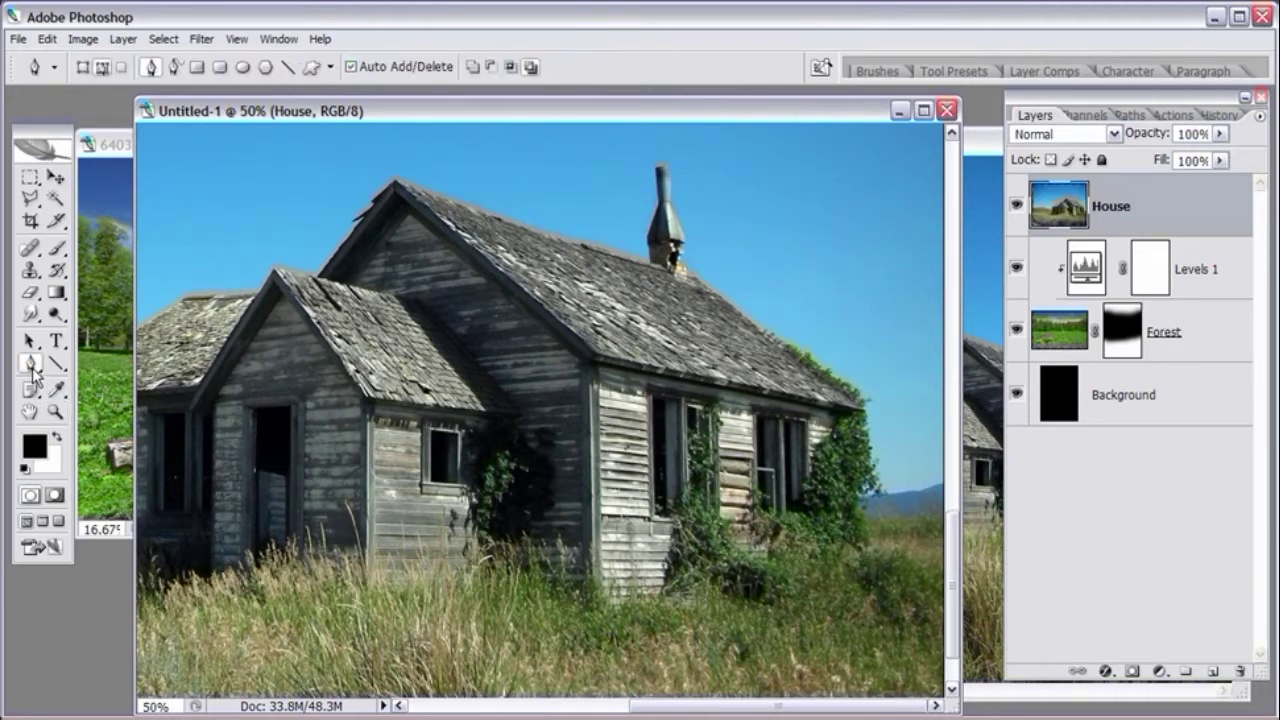
click(941, 533)
click(867, 533)
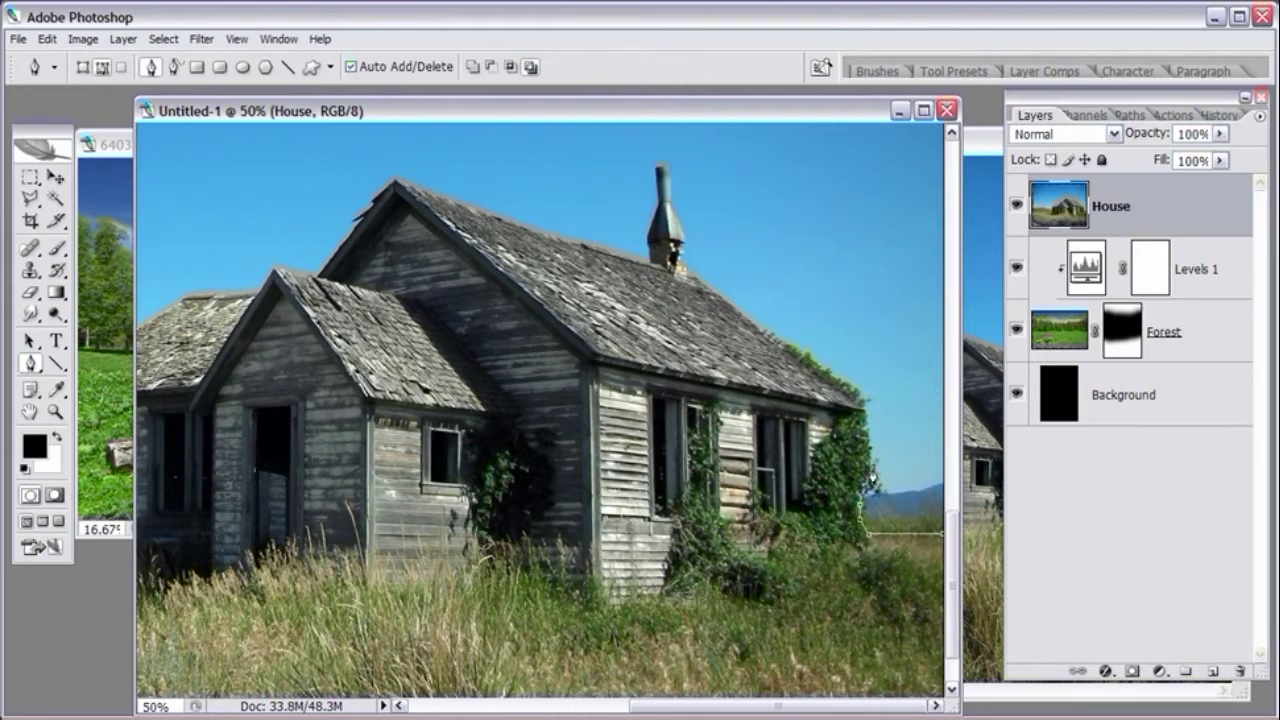
click(870, 430)
click(867, 410)
click(693, 277)
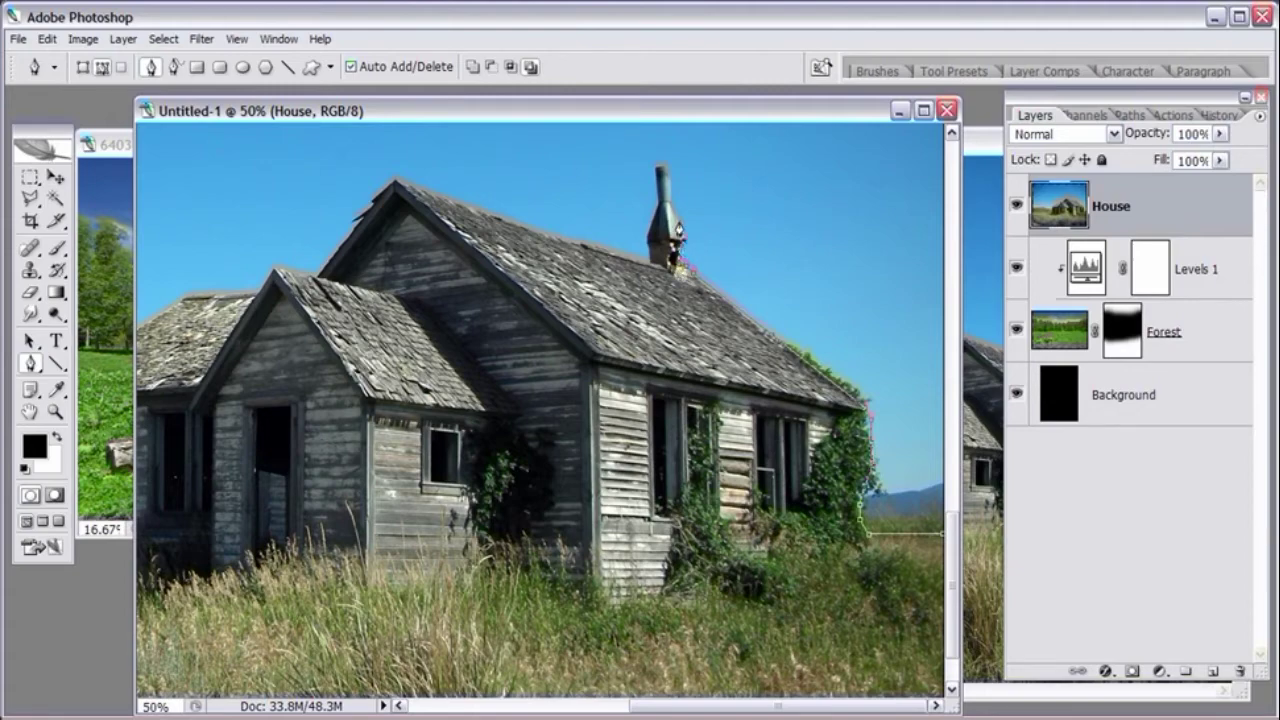
- Continue the path around the remaining rooflines, down the house's left wall and along the horizon to the canvas's left edge
scroll(700, 220, left, 5)
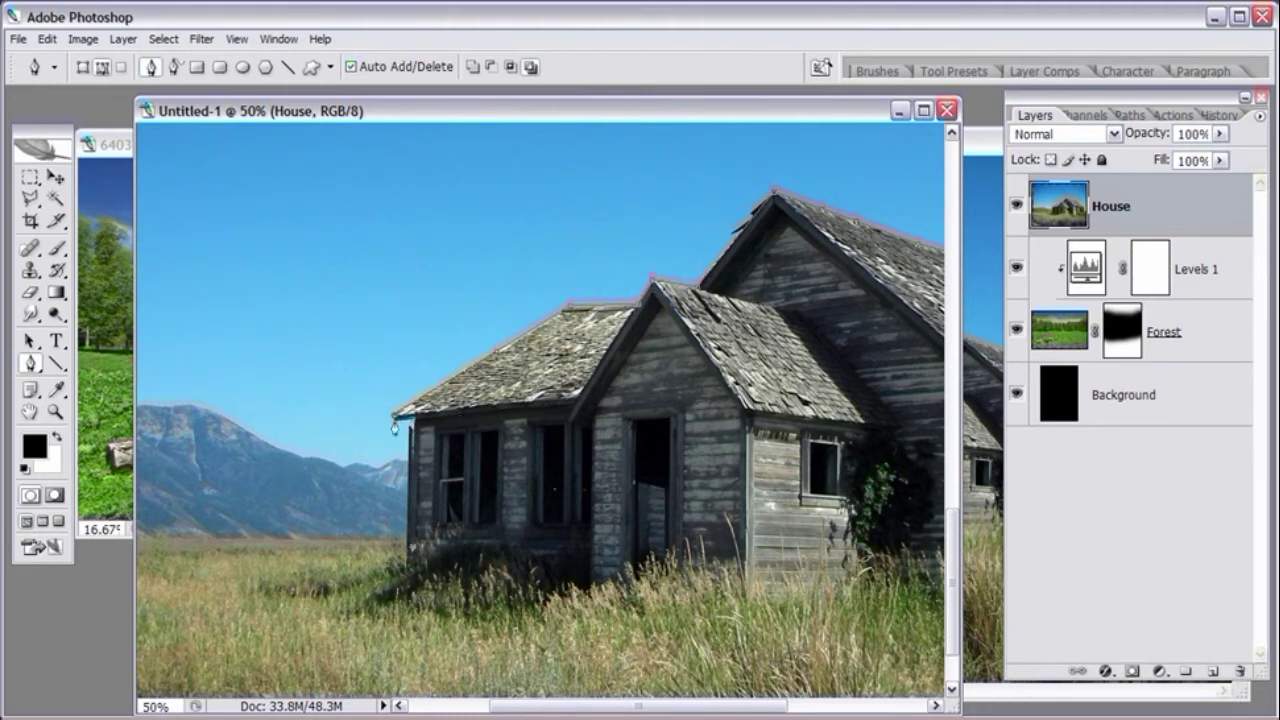
click(409, 547)
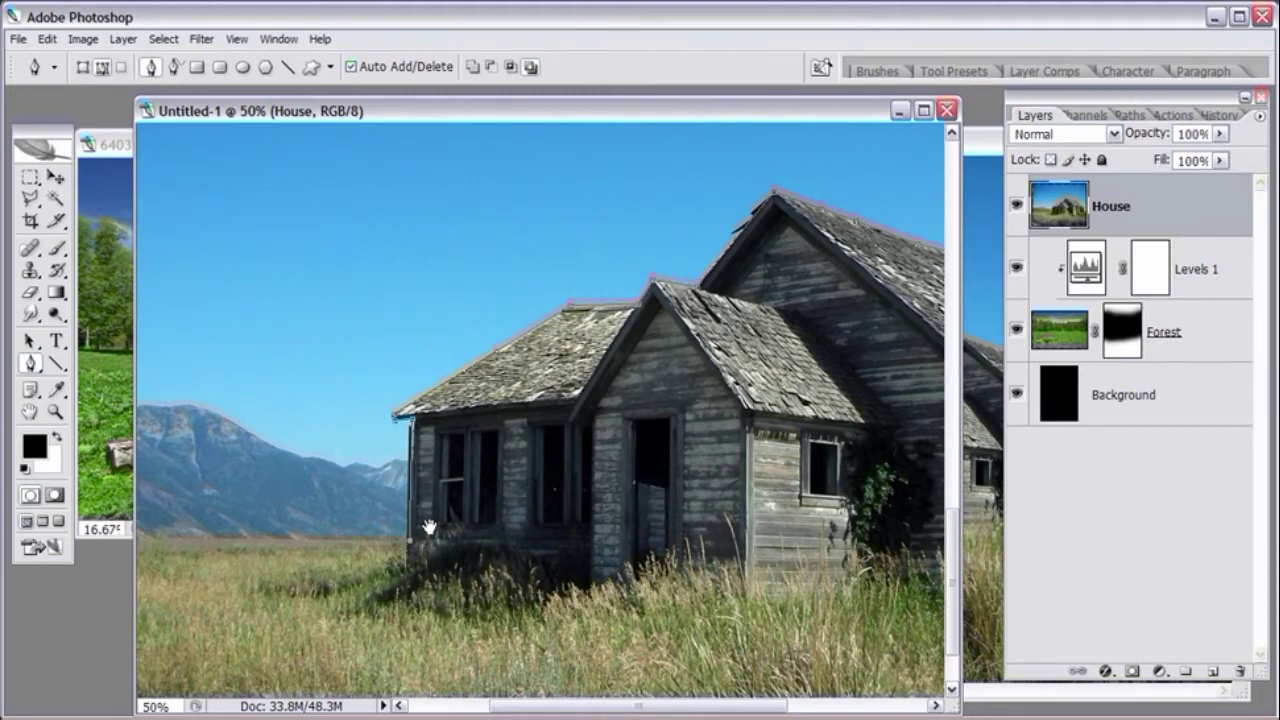
drag(428, 523, 777, 409)
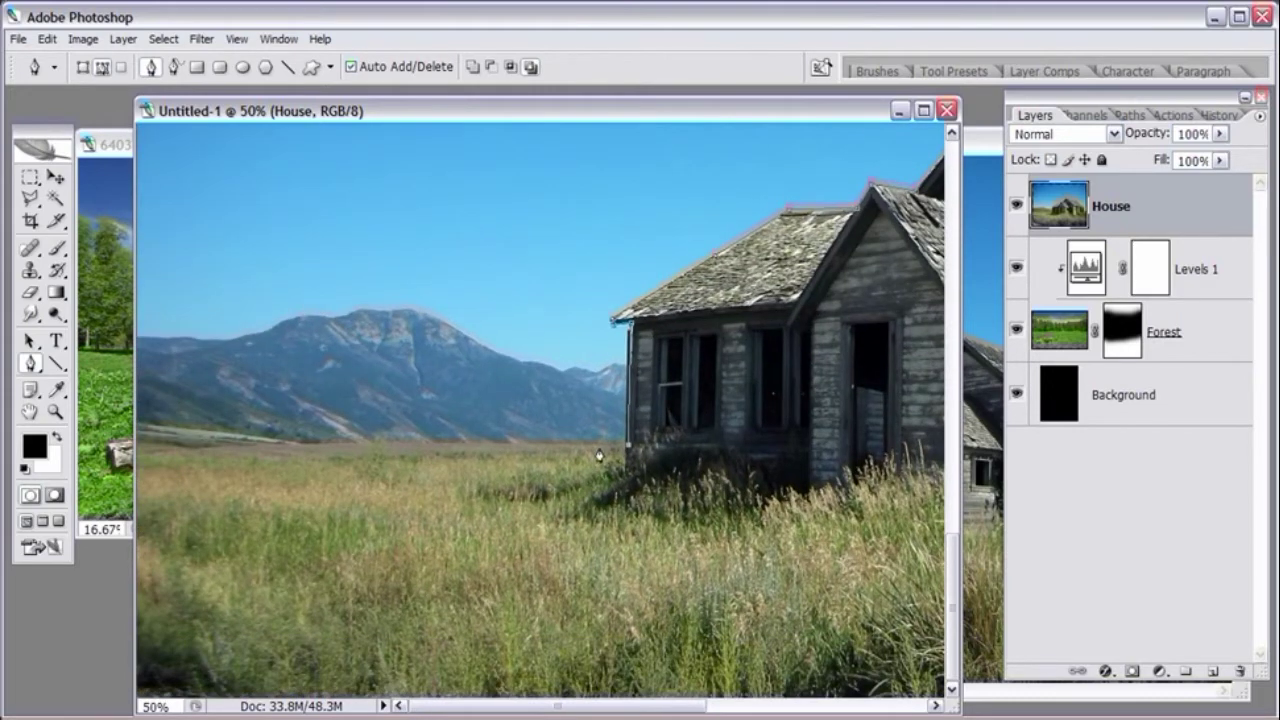
click(137, 447)
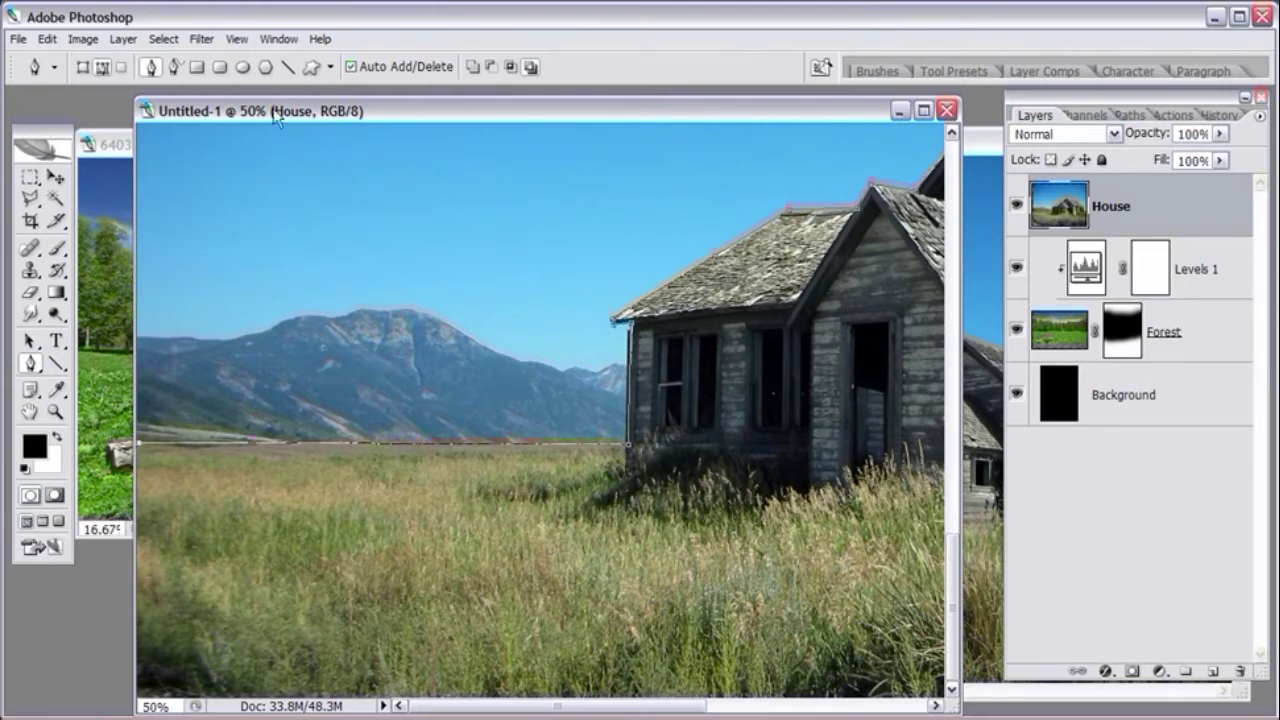
- Close the path by running it outside the canvas, around the grass and below the bottom edge, back to its starting point
click(236, 39)
click(260, 172)
key(ctrl+minus)
key(ctrl+minus)
key(ctrl+minus)
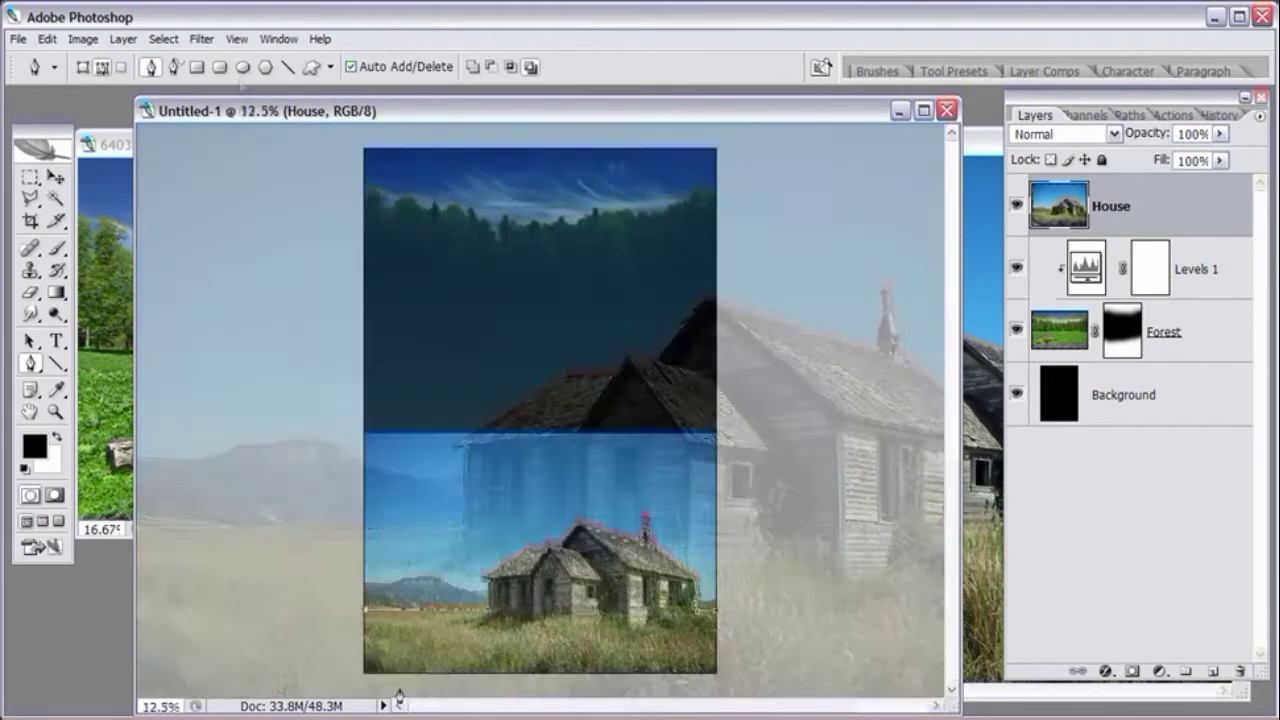
click(325, 680)
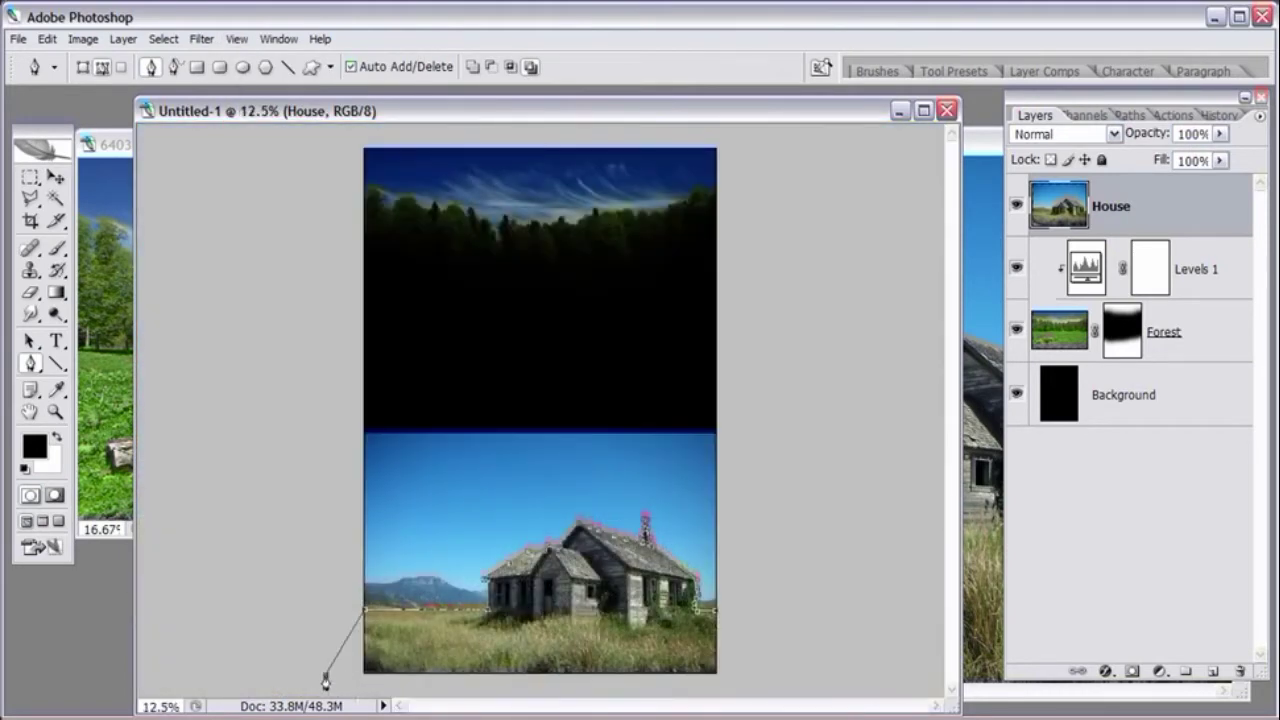
click(381, 692)
click(577, 686)
click(723, 690)
click(811, 656)
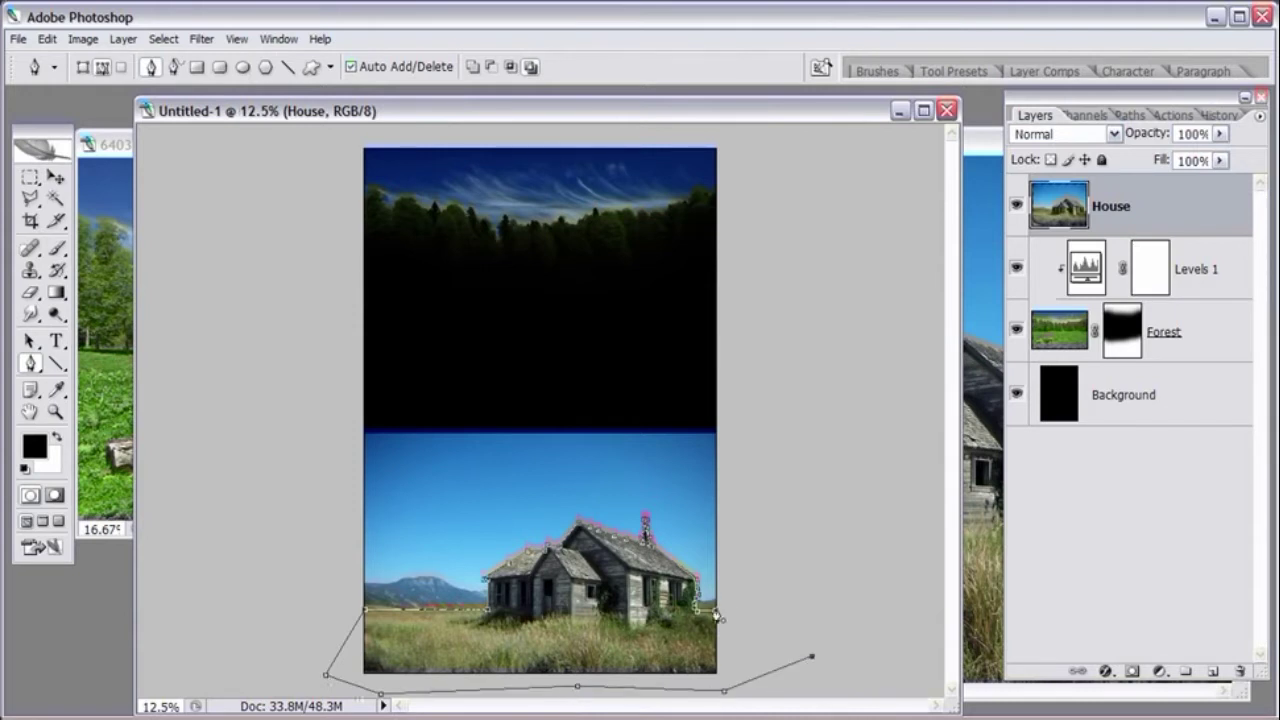
click(717, 618)
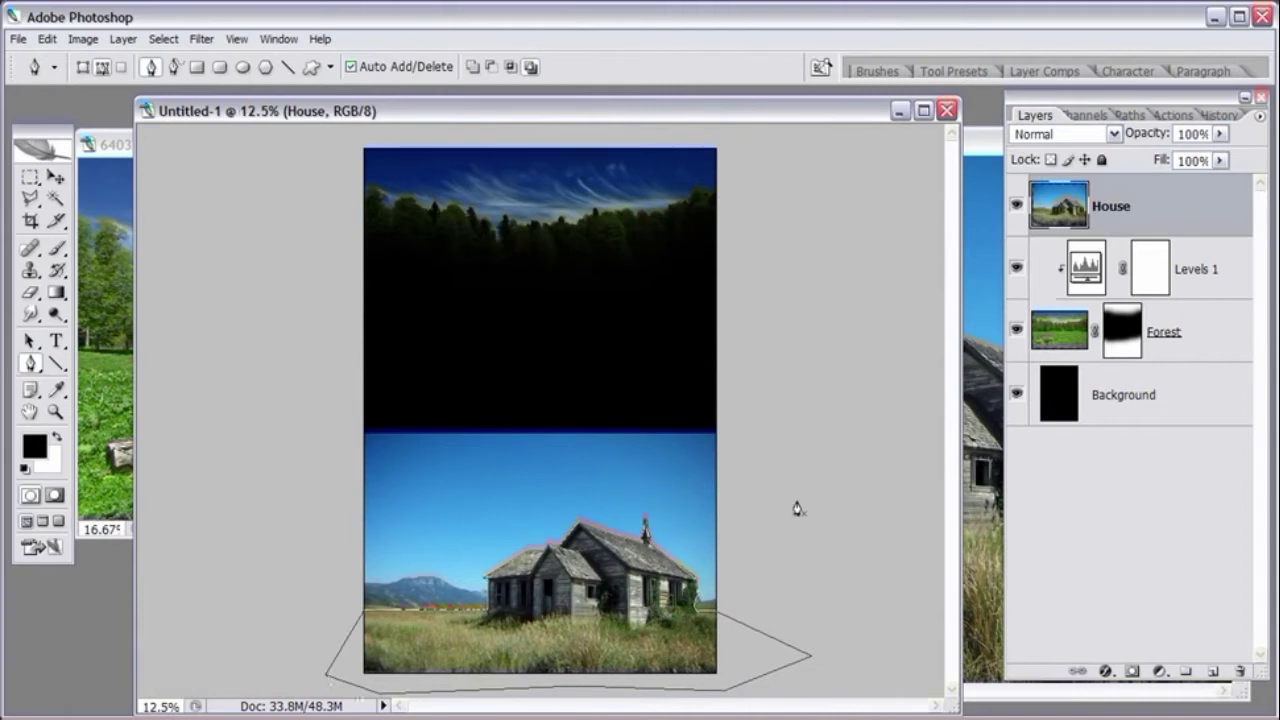
- Convert the path to a new anti-aliased selection with 0 pixels feather and add a layer mask from it to the House layer
right_click(585, 599)
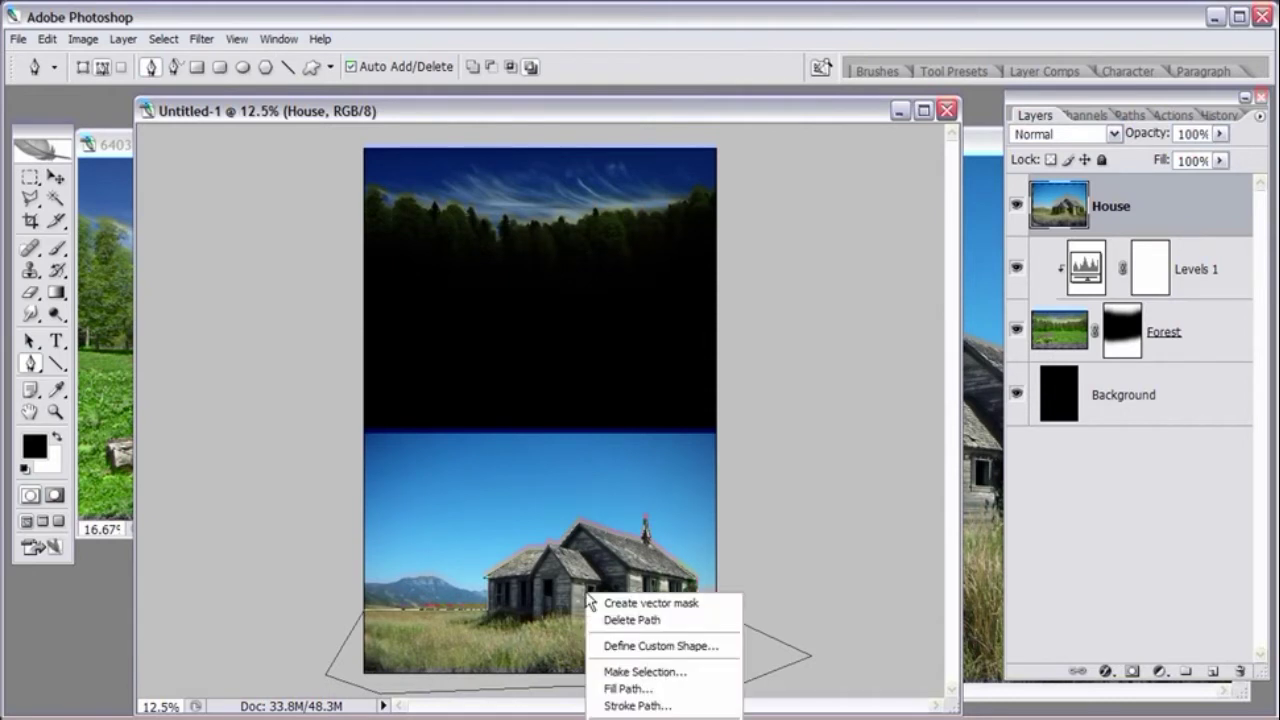
click(630, 673)
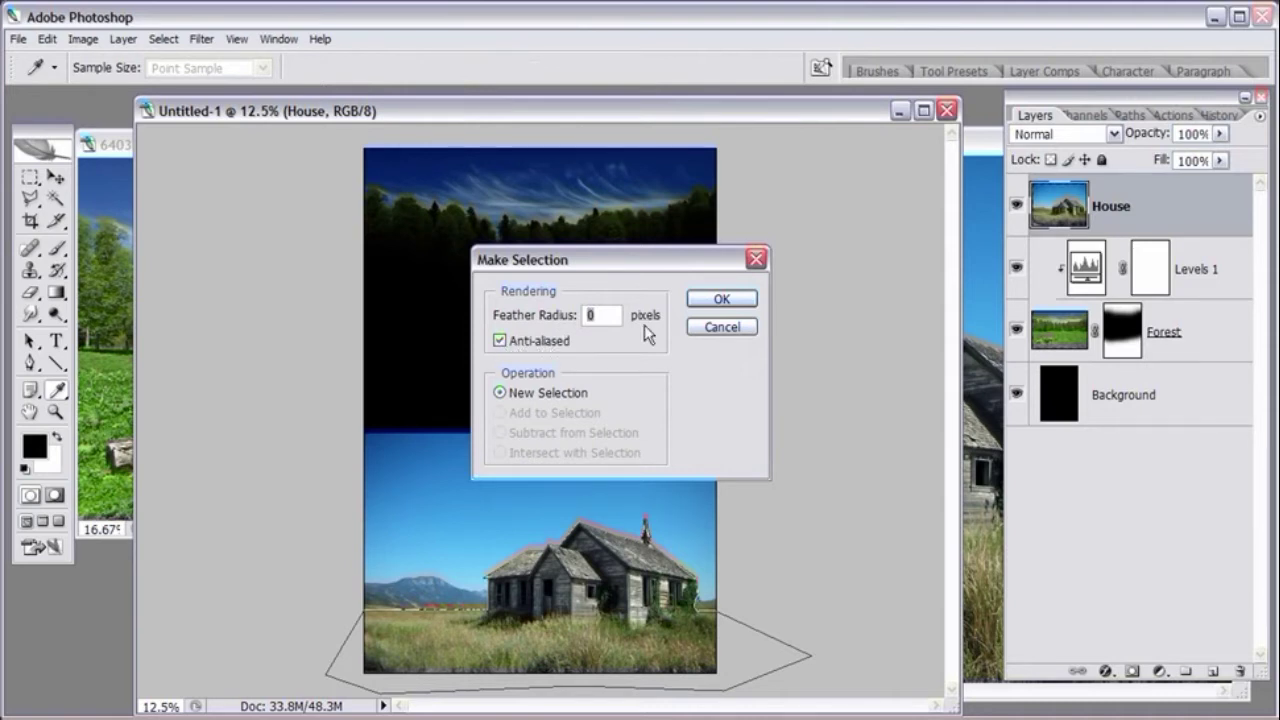
click(719, 300)
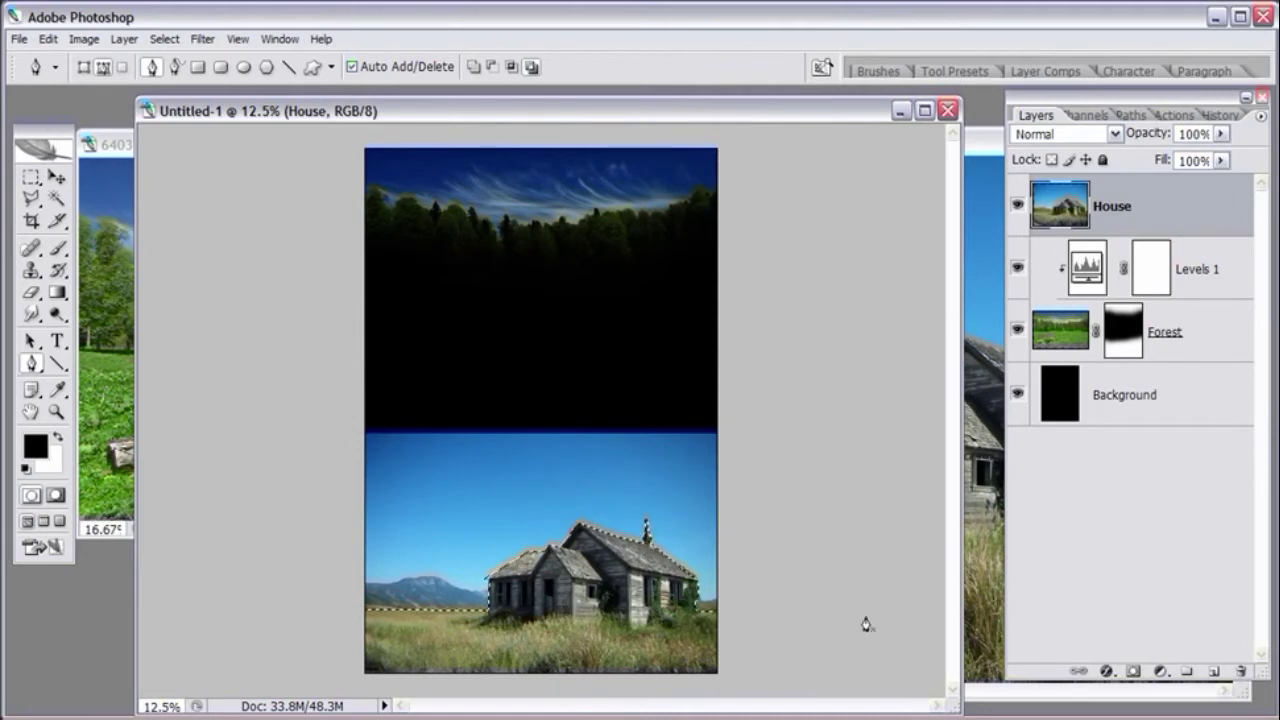
click(1133, 672)
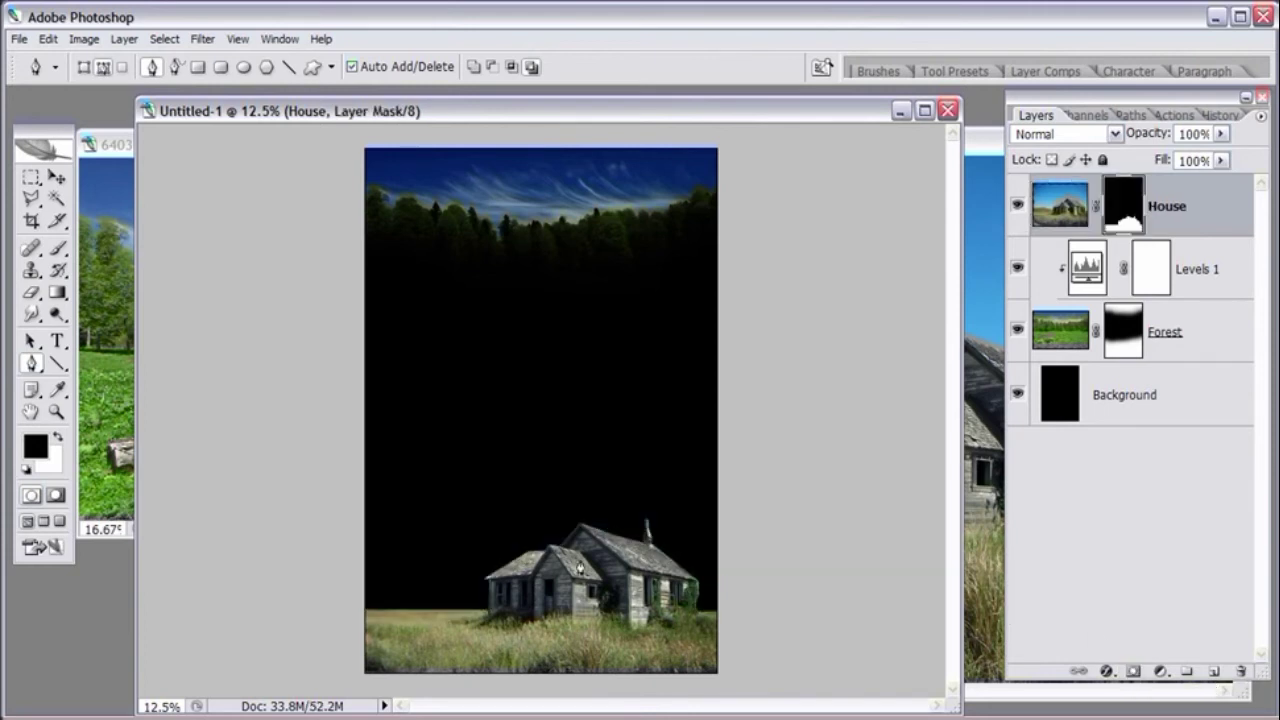
- Start the Minimum filter on the House layer mask to contract its edge around the roofline and chimney
click(56, 412)
click(660, 562)
click(653, 559)
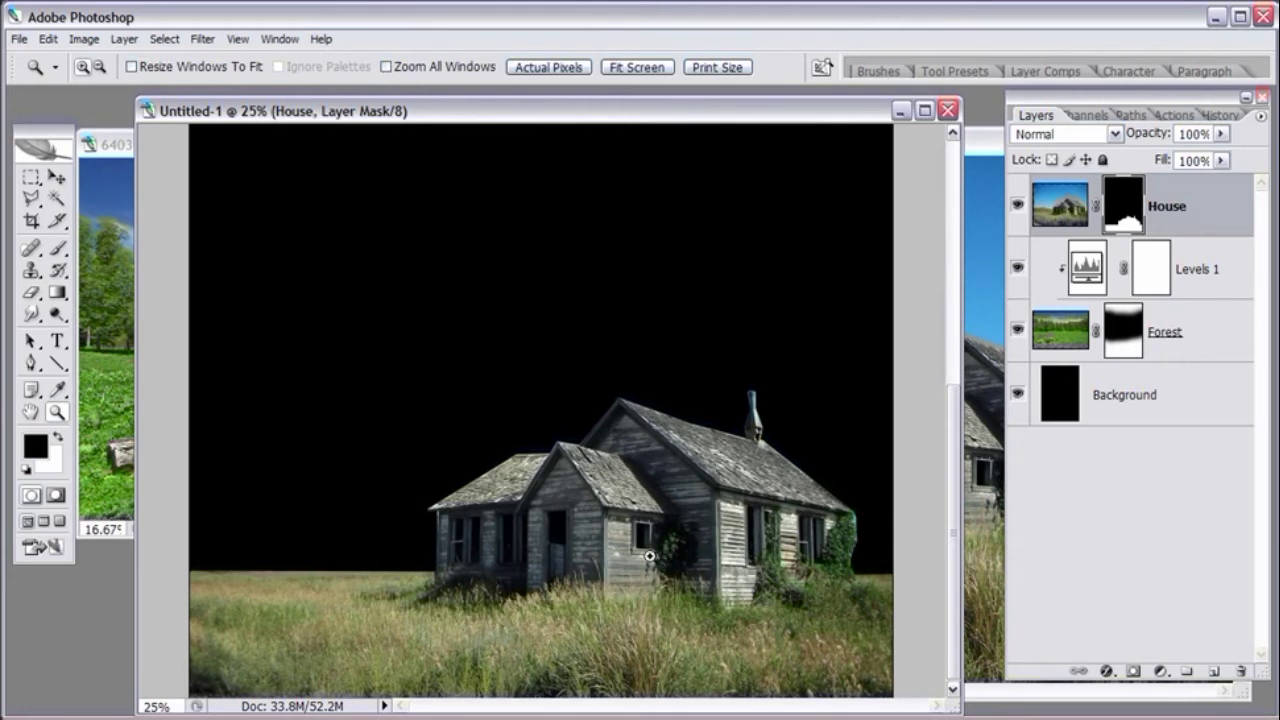
click(749, 471)
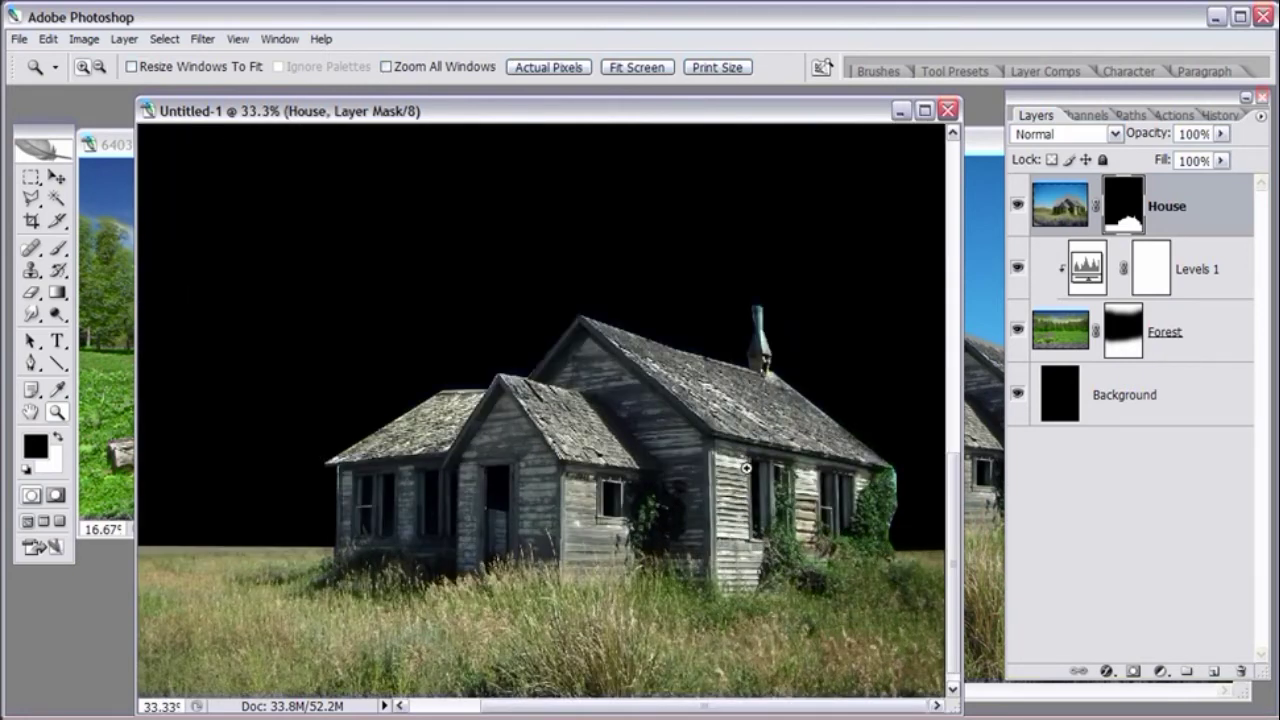
click(739, 374)
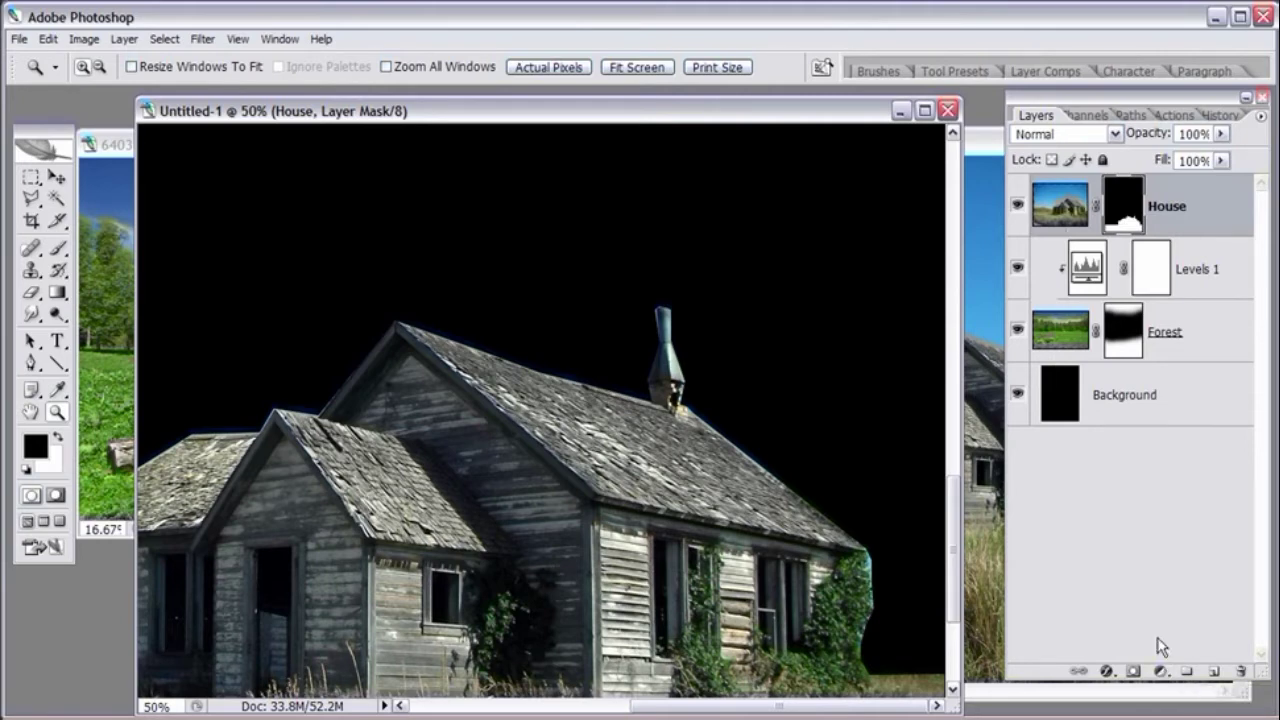
click(203, 39)
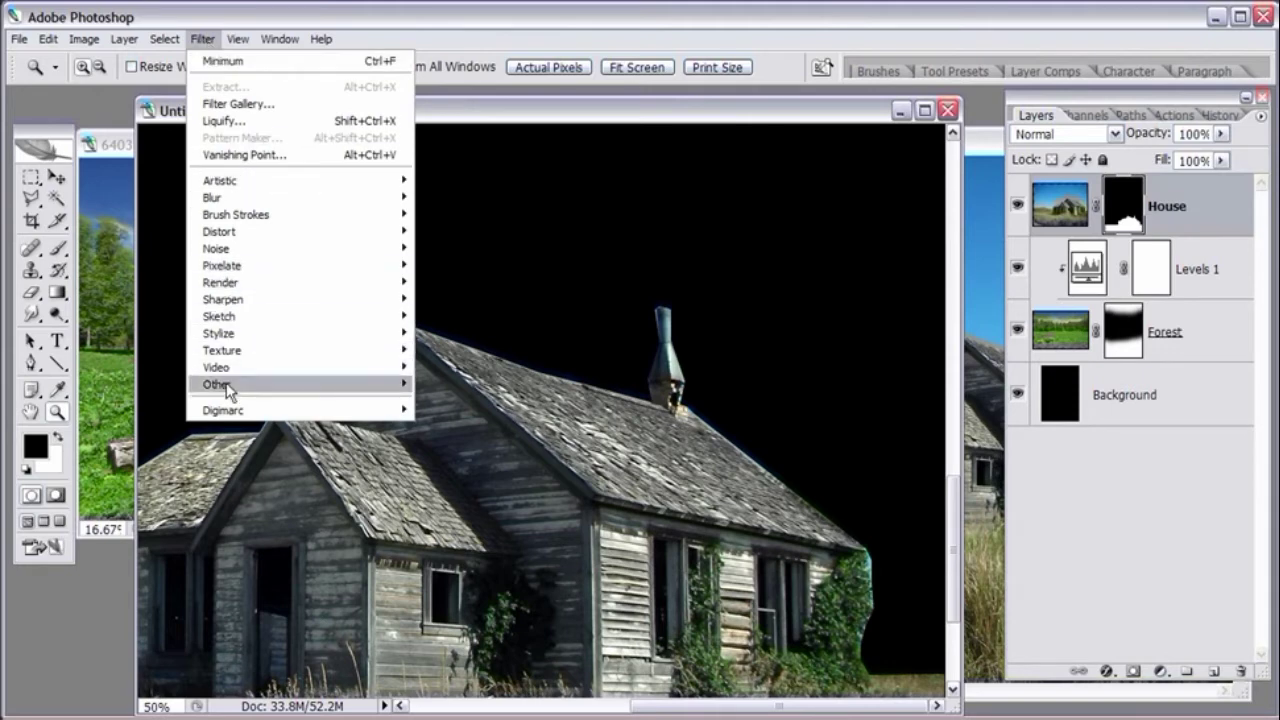
mouse_move(231, 385)
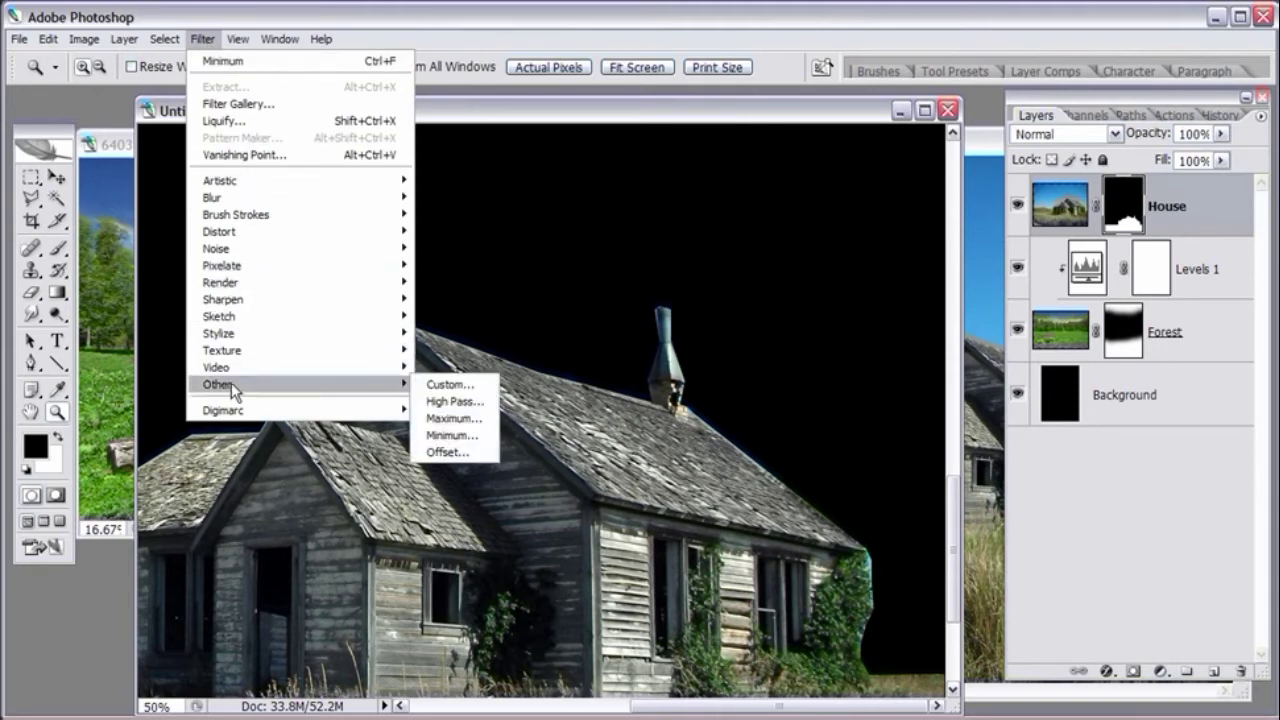
click(450, 436)
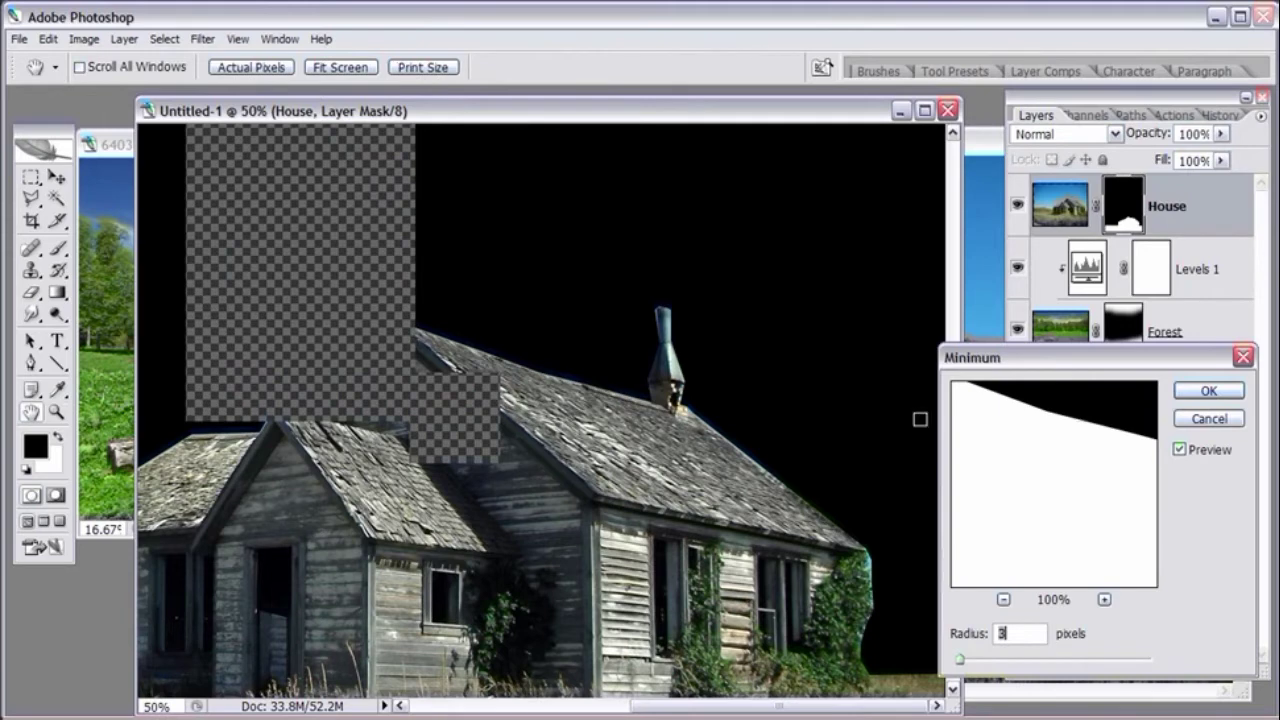
drag(1014, 360, 973, 313)
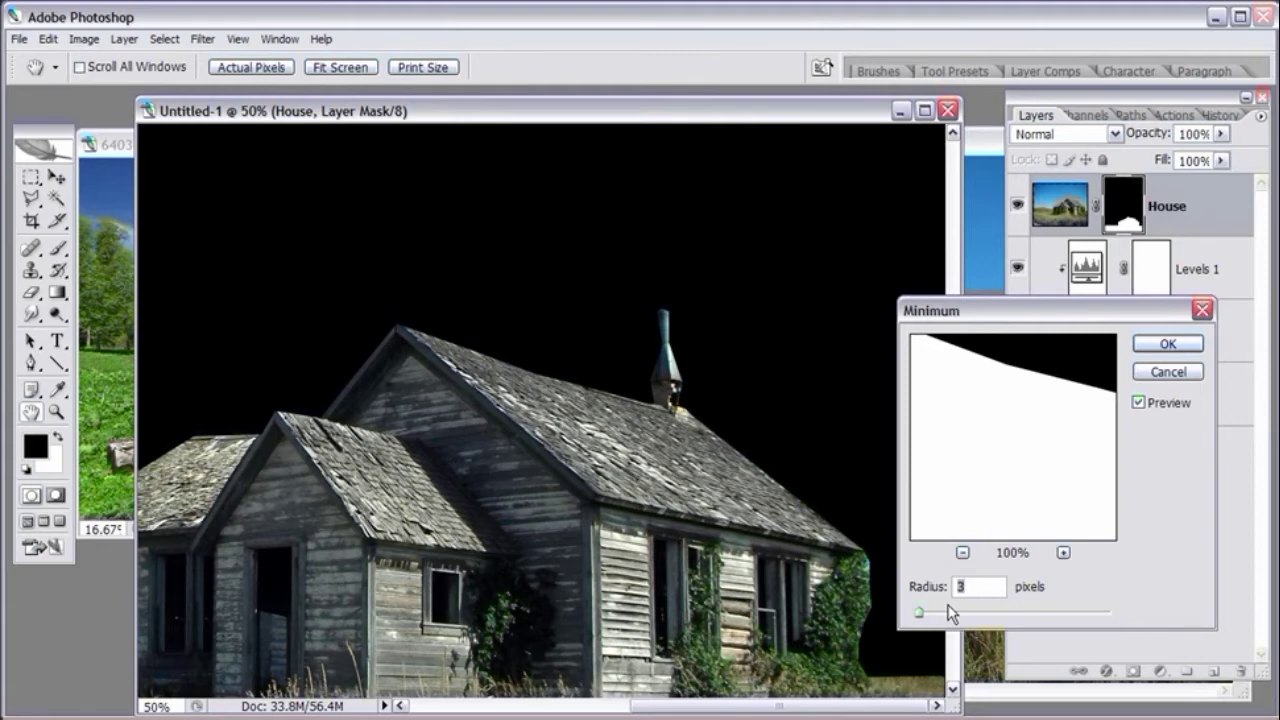
- Try different Minimum radii on the House mask and apply the filter with a radius of 4 pixels
text(2)
click(913, 590)
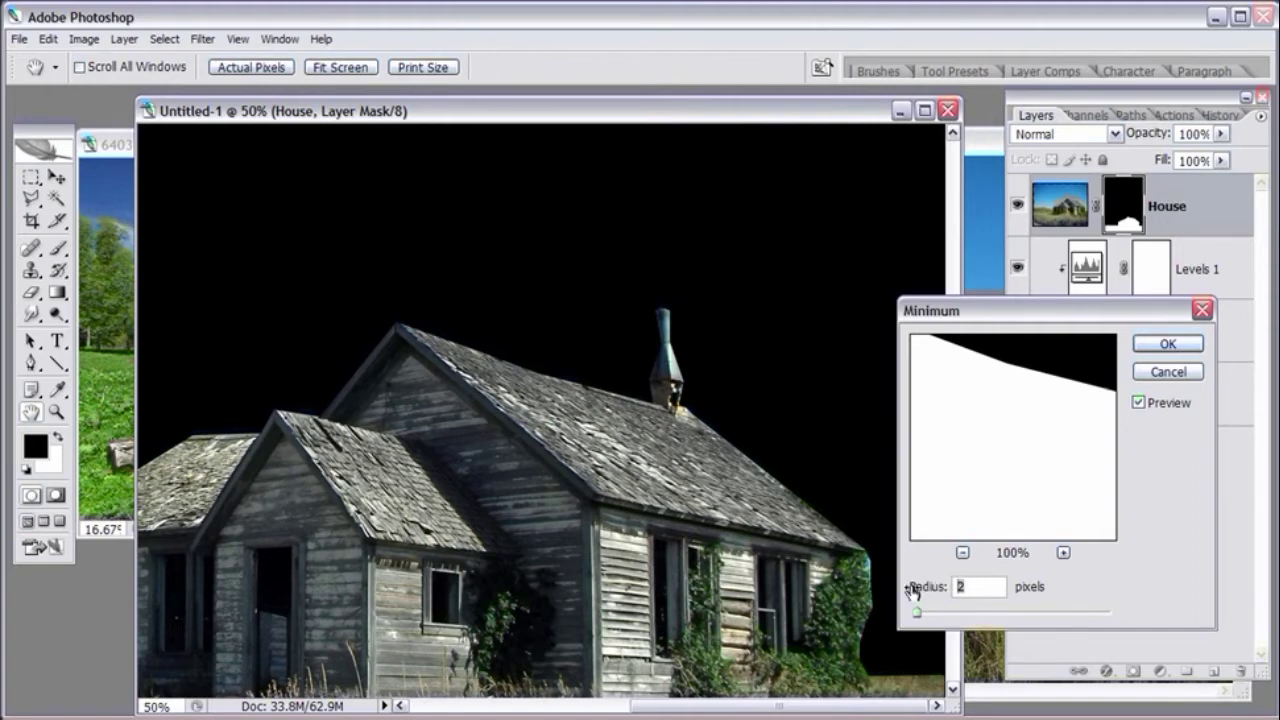
text(4)
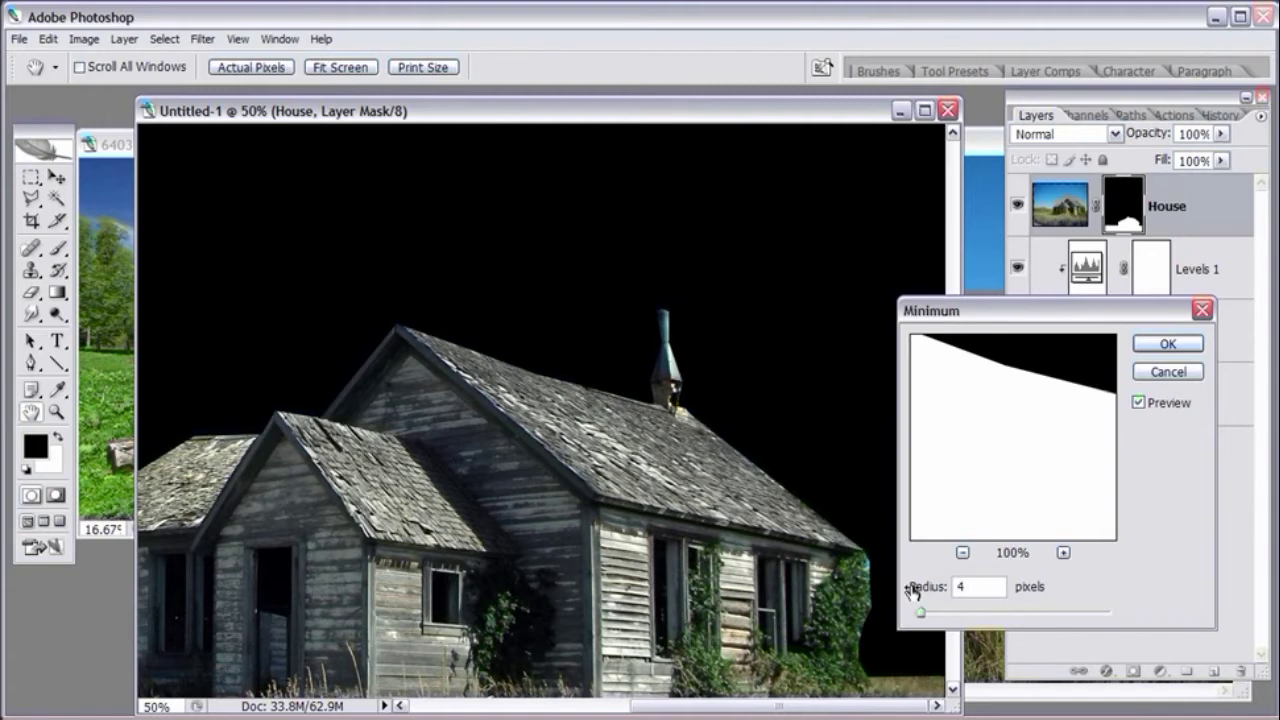
double_click(968, 586)
text(3)
key(BackSpace)
text(4)
click(1168, 344)
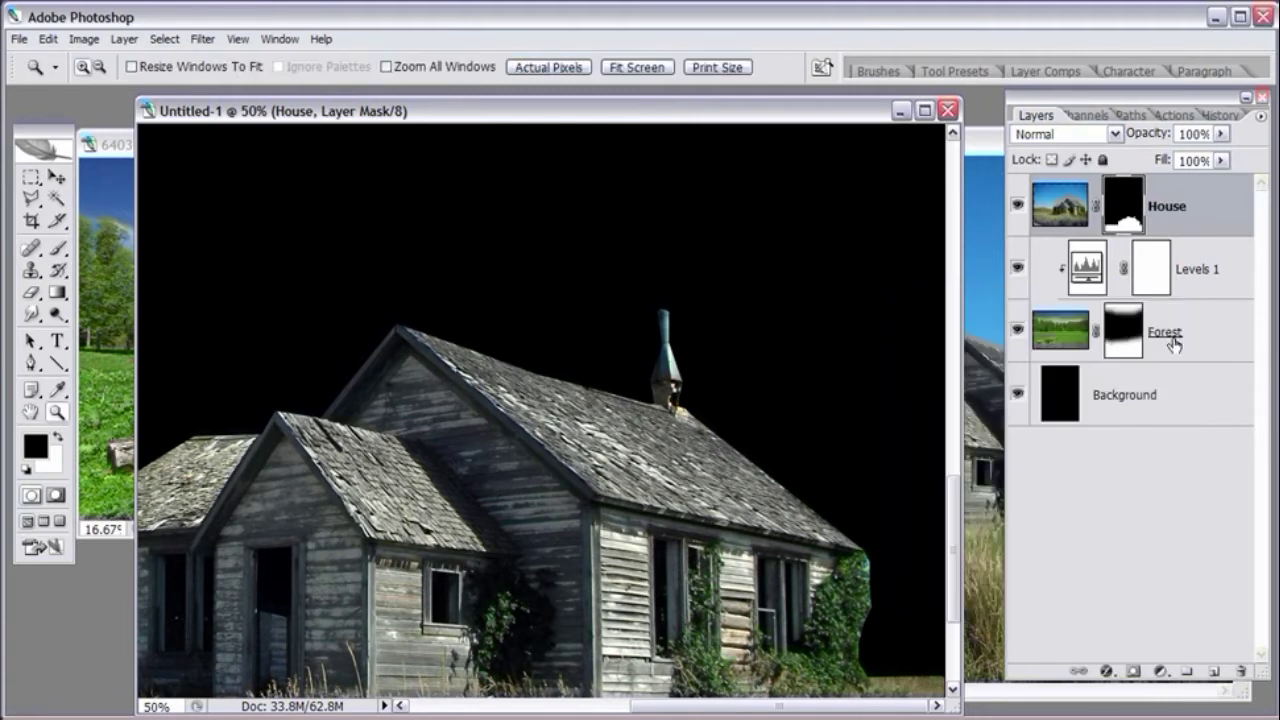
- Compare the house's edges before and after the Minimum filter using the document's history, ending on the filtered state
key(ctrl+minus)
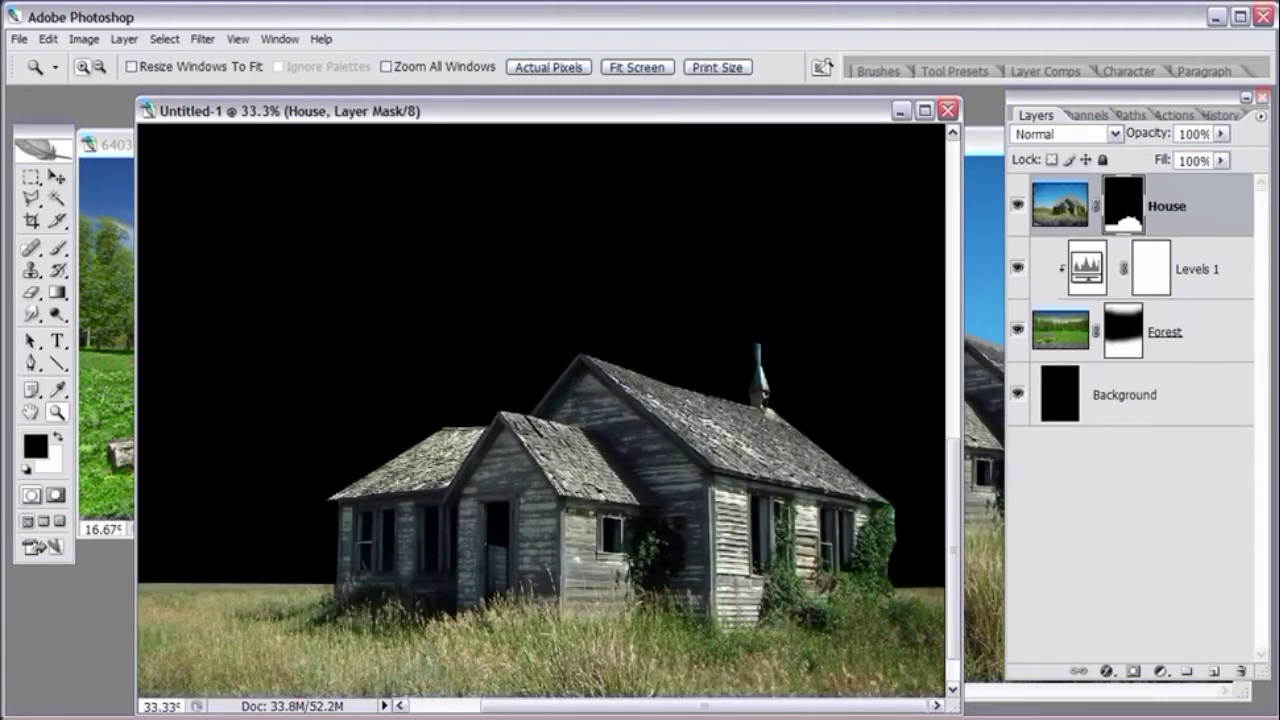
key(ctrl+minus)
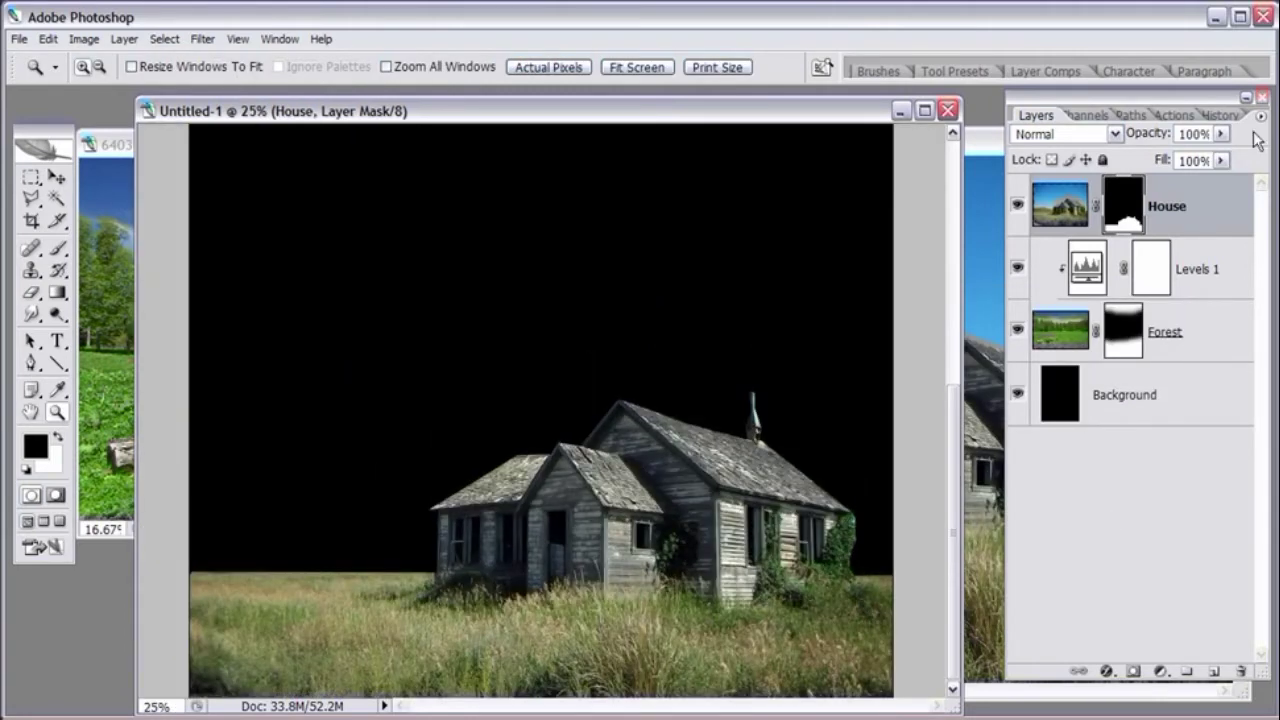
click(1220, 115)
drag(1262, 230, 1262, 559)
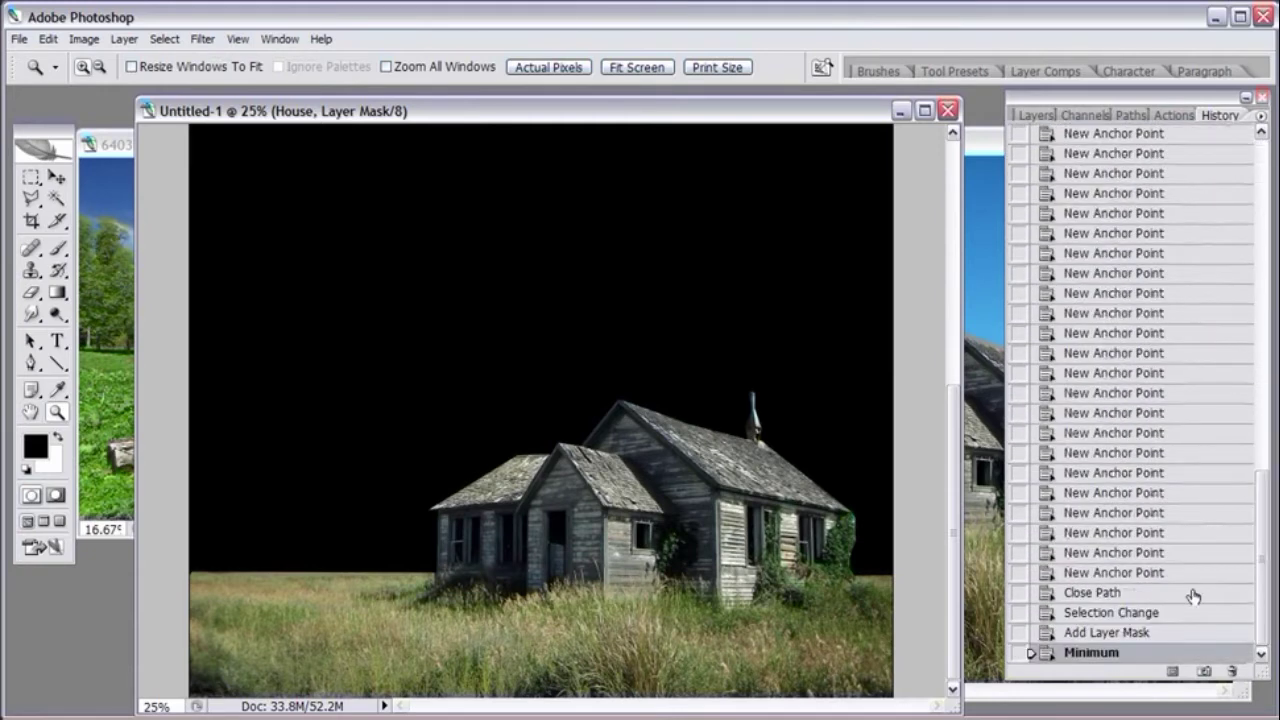
click(1133, 633)
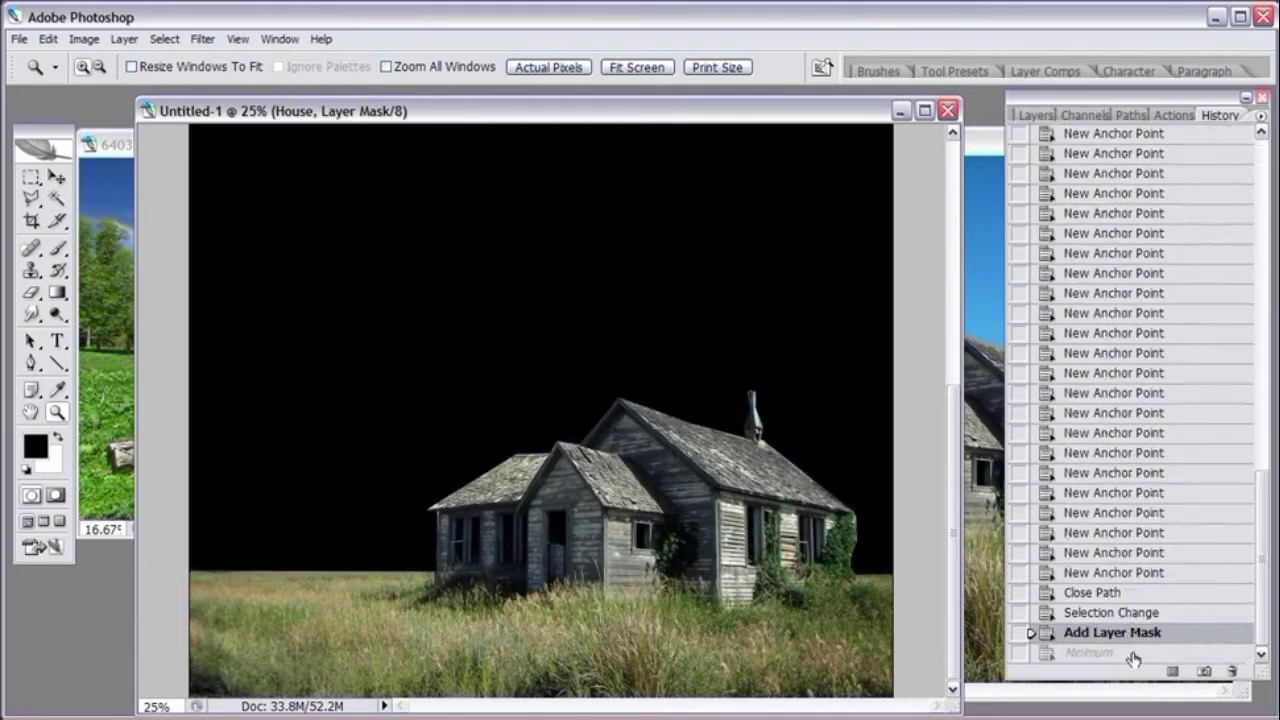
click(1133, 653)
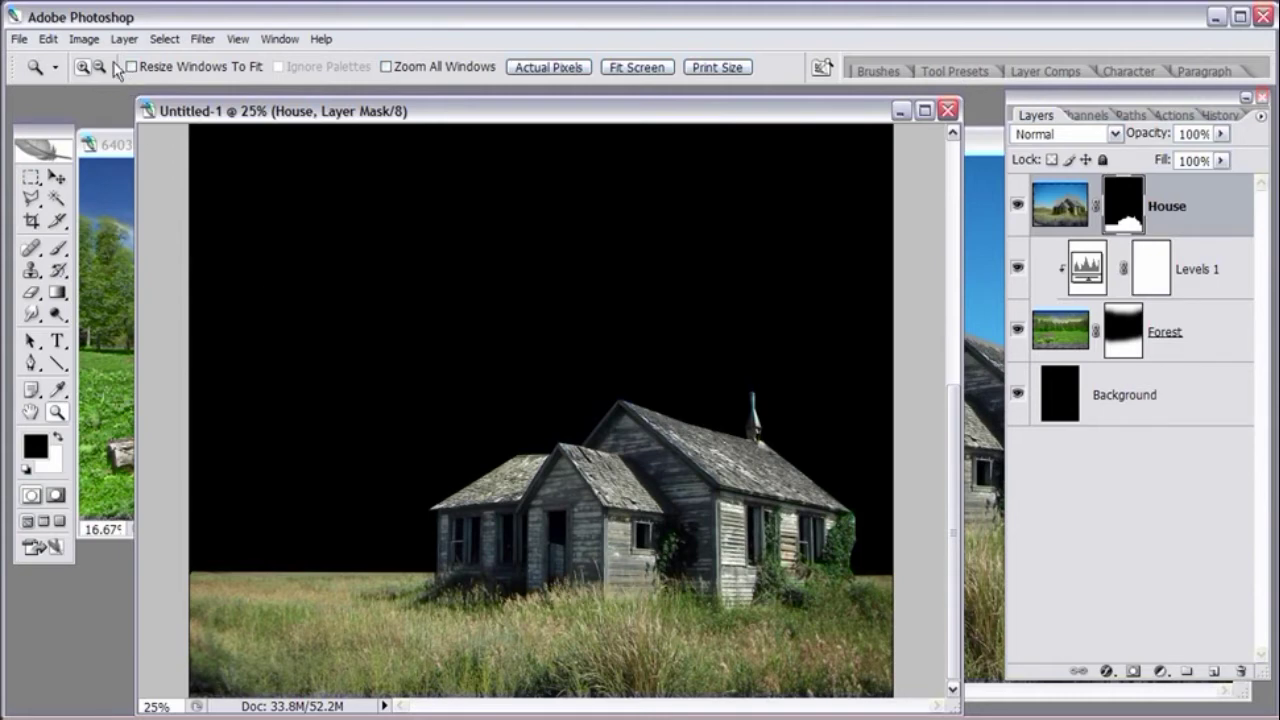
click(84, 39)
mouse_move(148, 90)
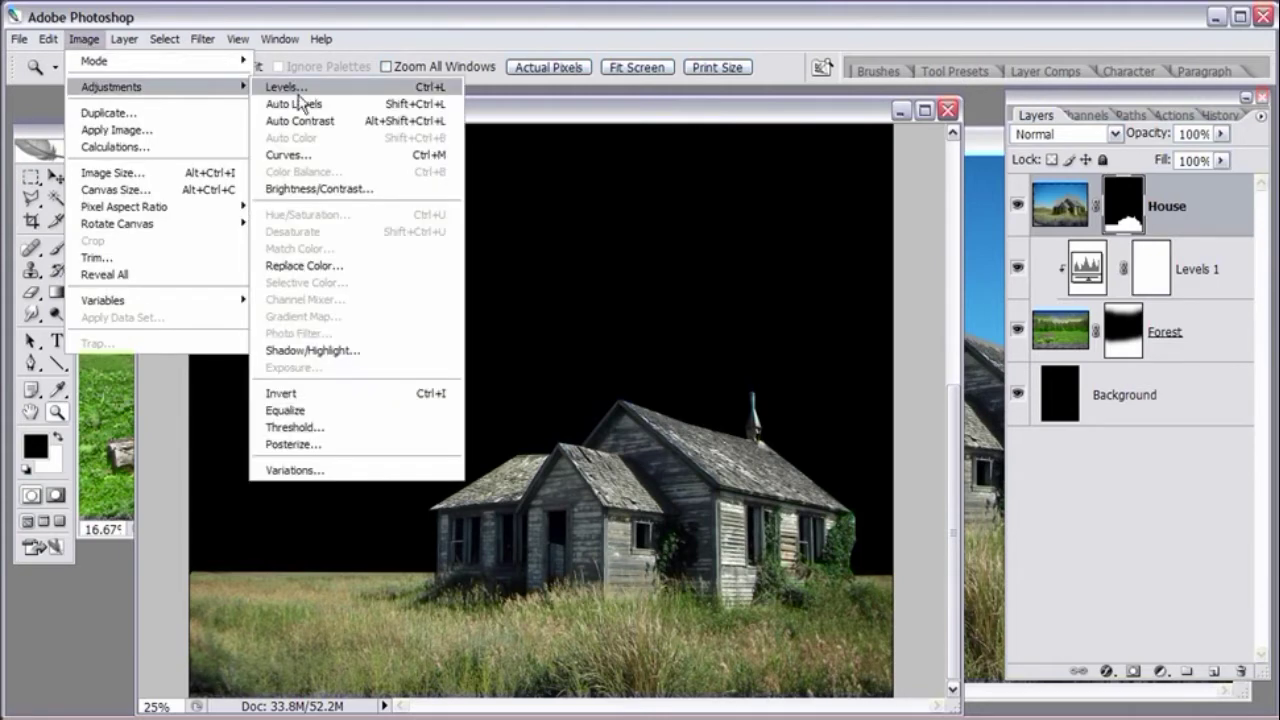
click(310, 189)
text(8)
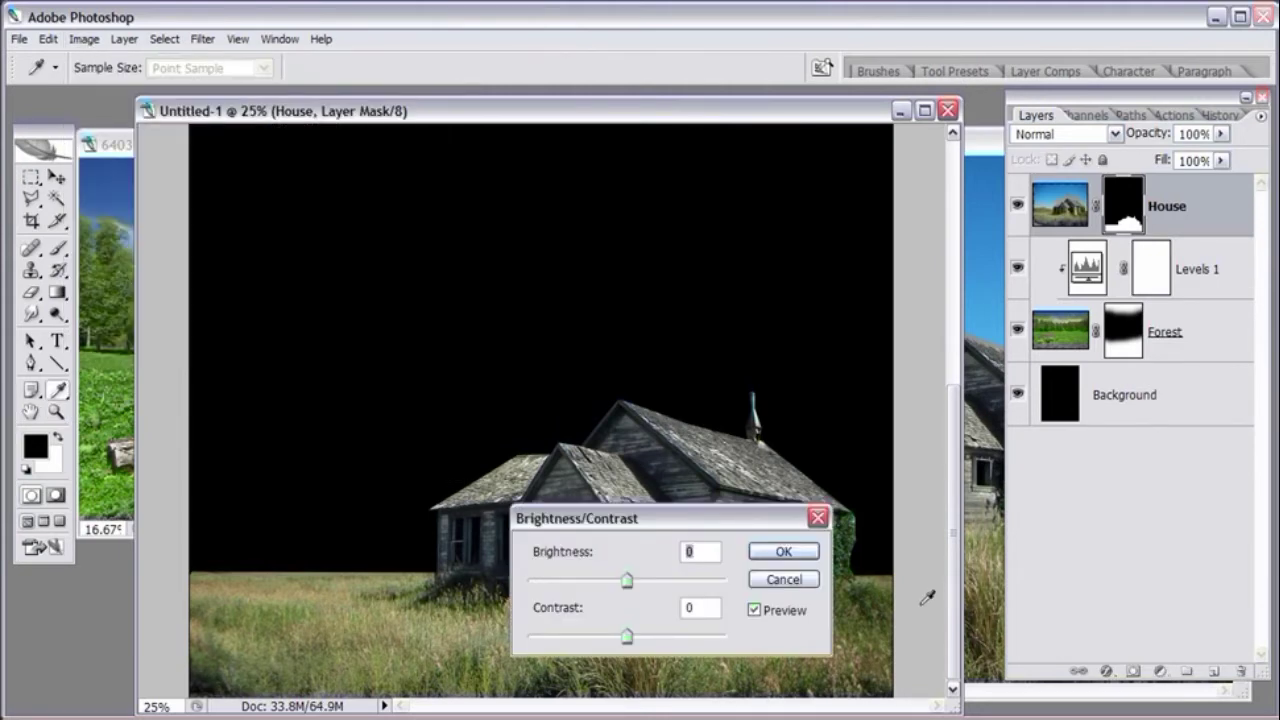
mouse_move(650, 587)
mouse_down()
mouse_move(643, 578)
mouse_move(687, 584)
mouse_move(675, 582)
mouse_up()
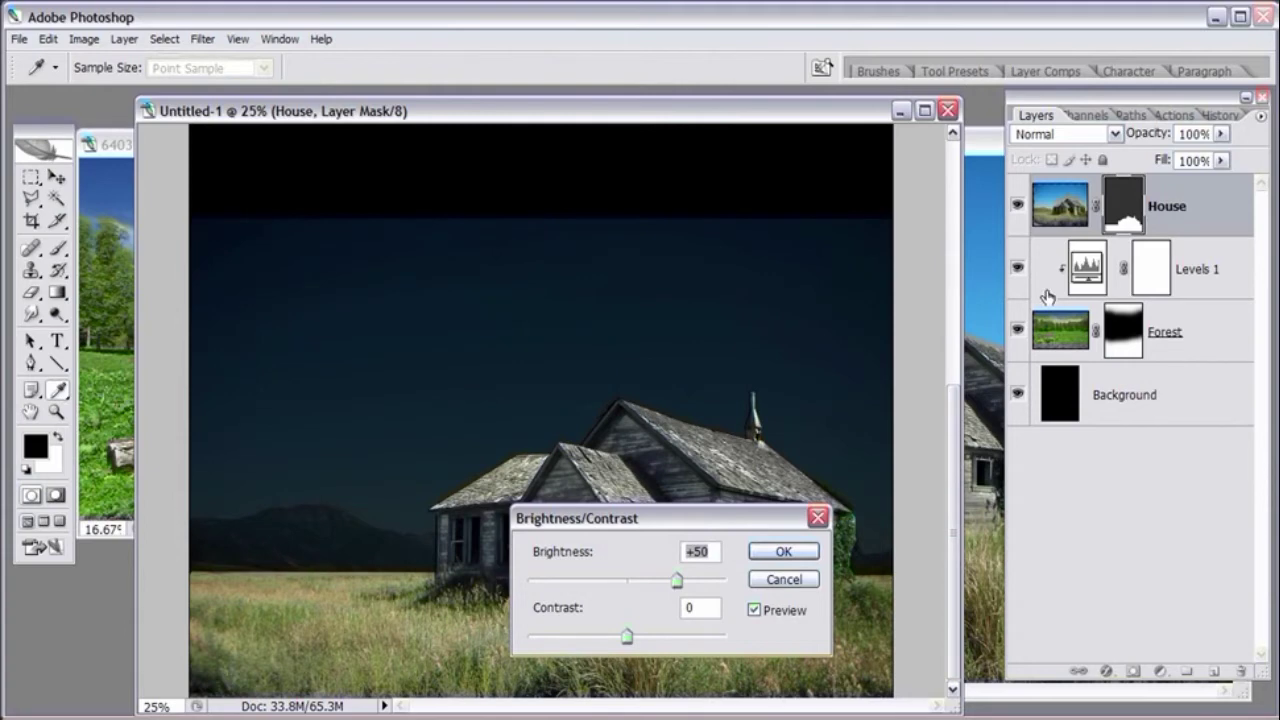
click(791, 586)
key(z)
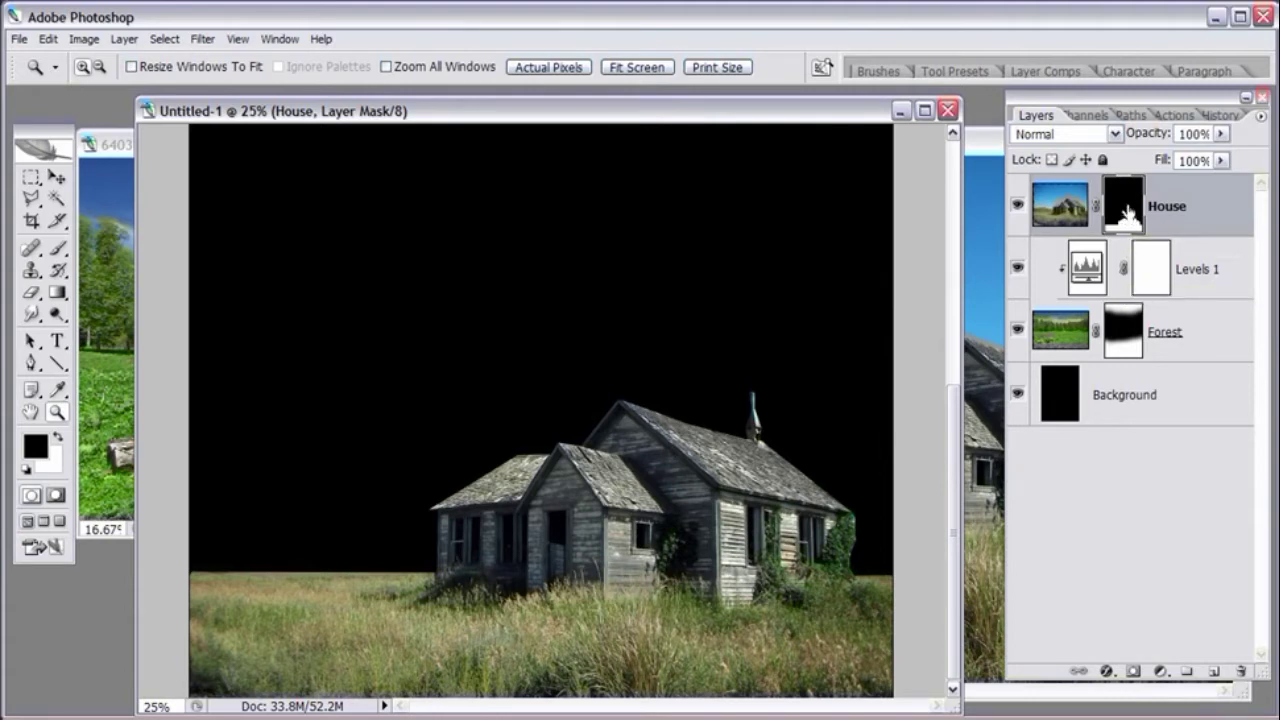
- Apply Brightness/Contrast to the House layer mask with brightness +42 and contrast 0 to faintly reveal the sky and mountains
click(84, 39)
mouse_move(96, 90)
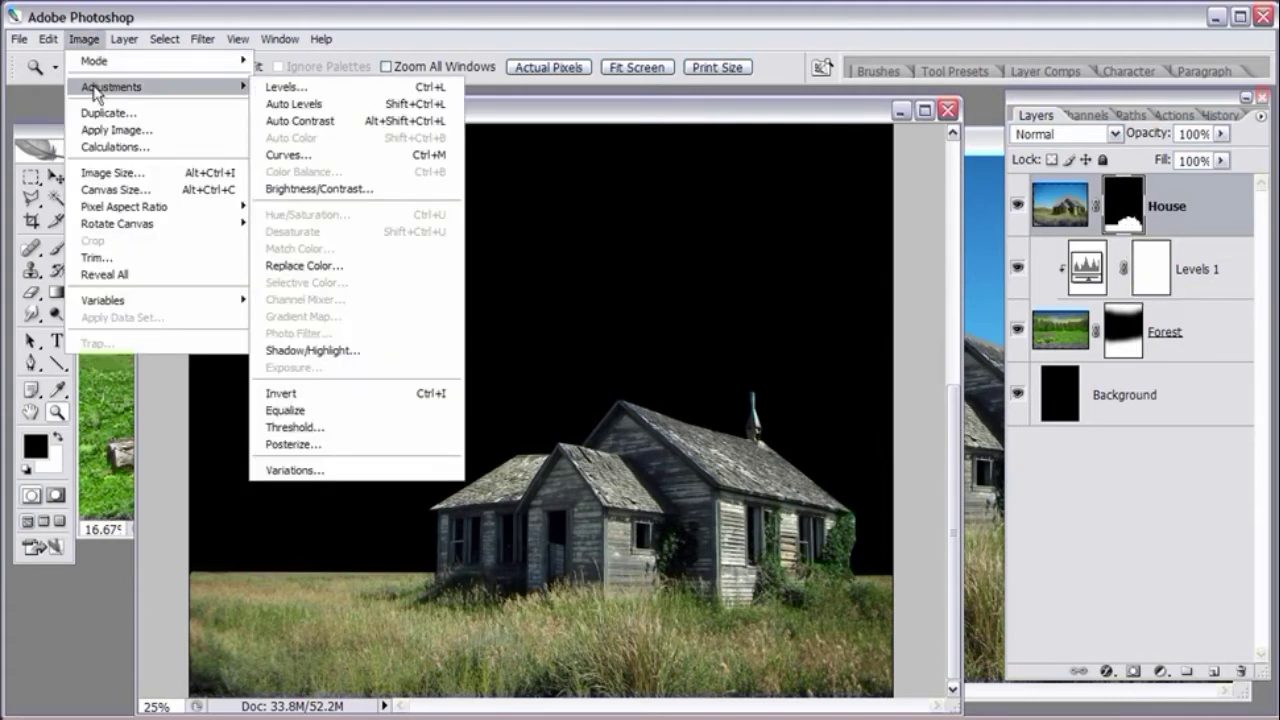
click(317, 190)
drag(667, 513, 661, 546)
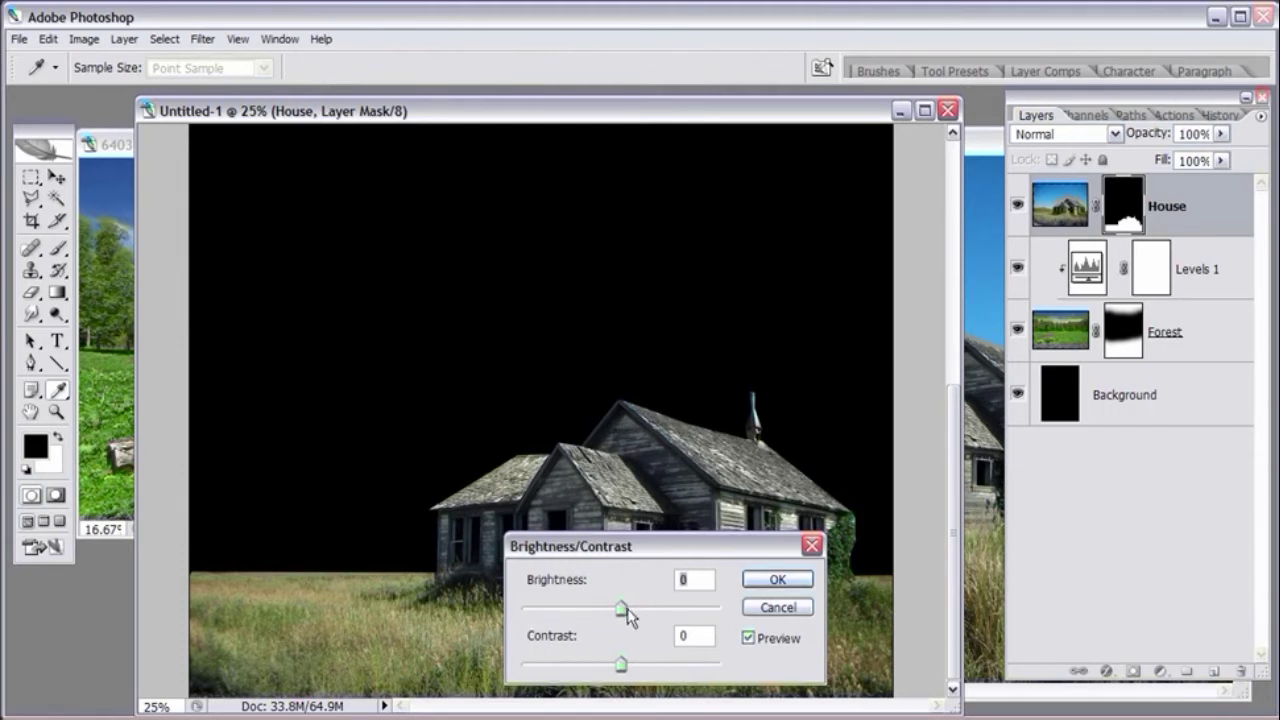
drag(632, 608, 653, 609)
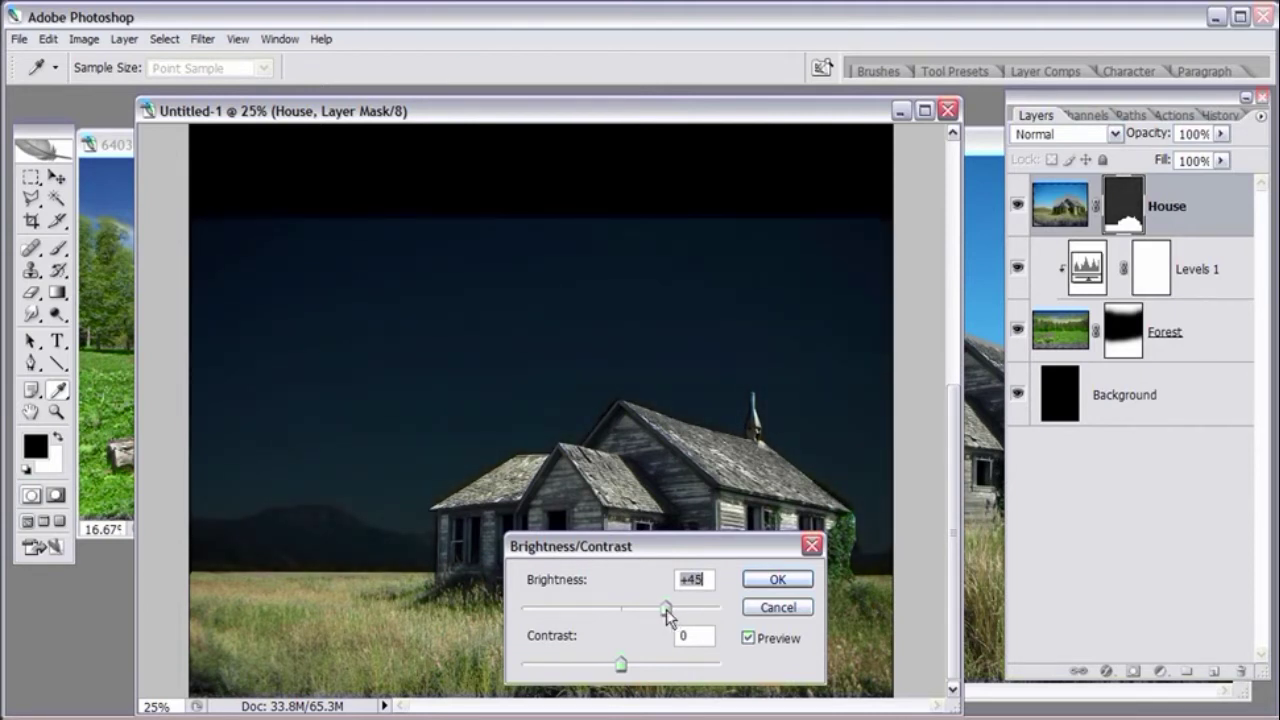
drag(666, 609, 668, 610)
drag(666, 614, 664, 614)
click(798, 586)
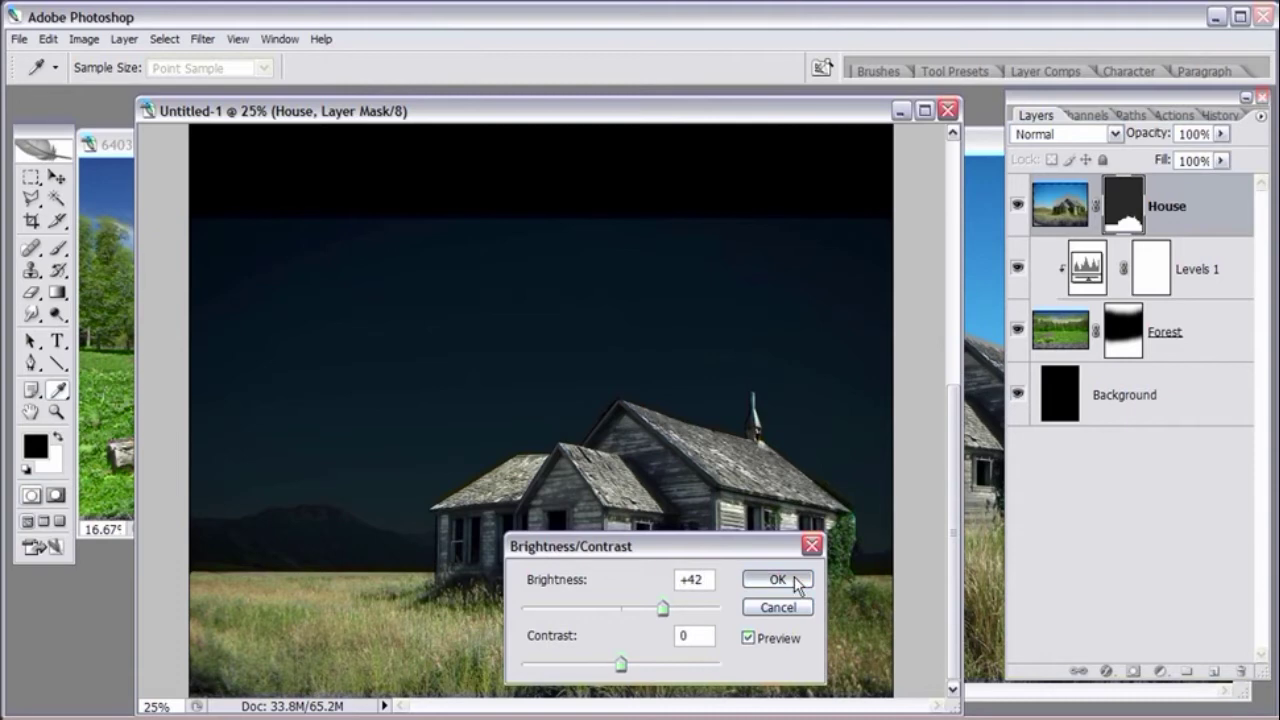
- Load the House mask as a selection and add a Levels adjustment layer from it, clipped to the House layer
key(m)
key(x)
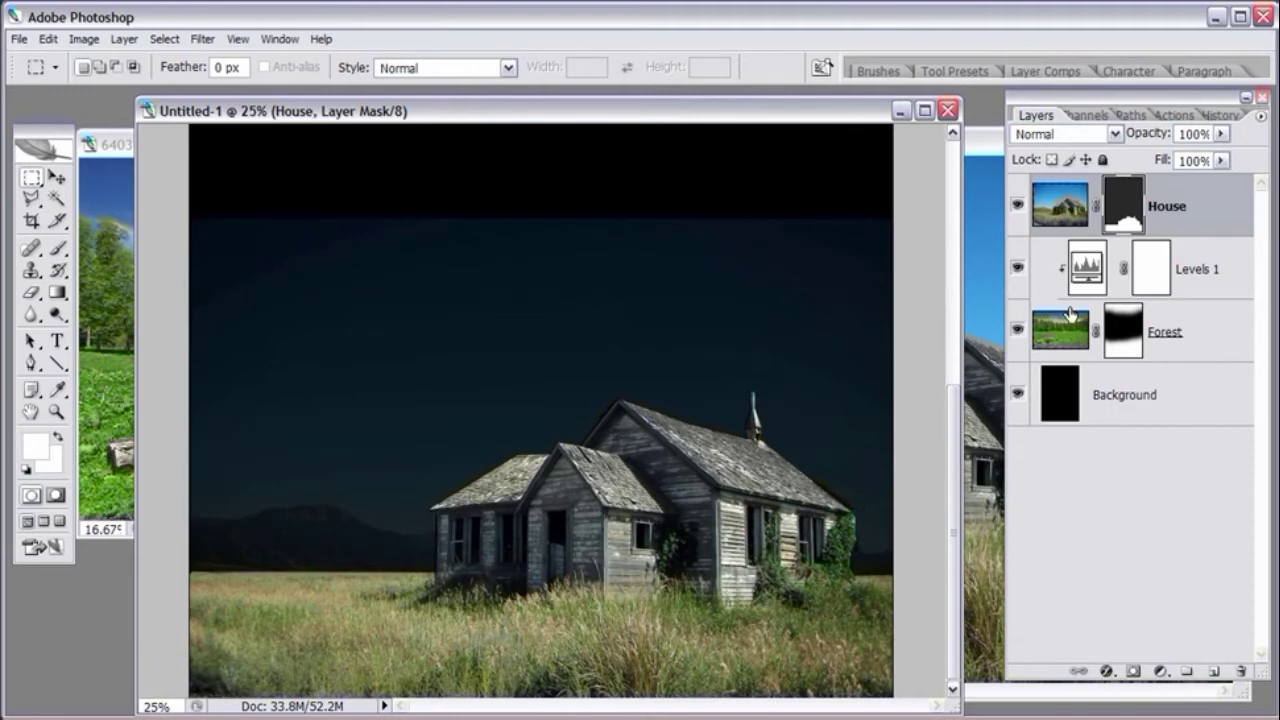
ctrl+click(1127, 226)
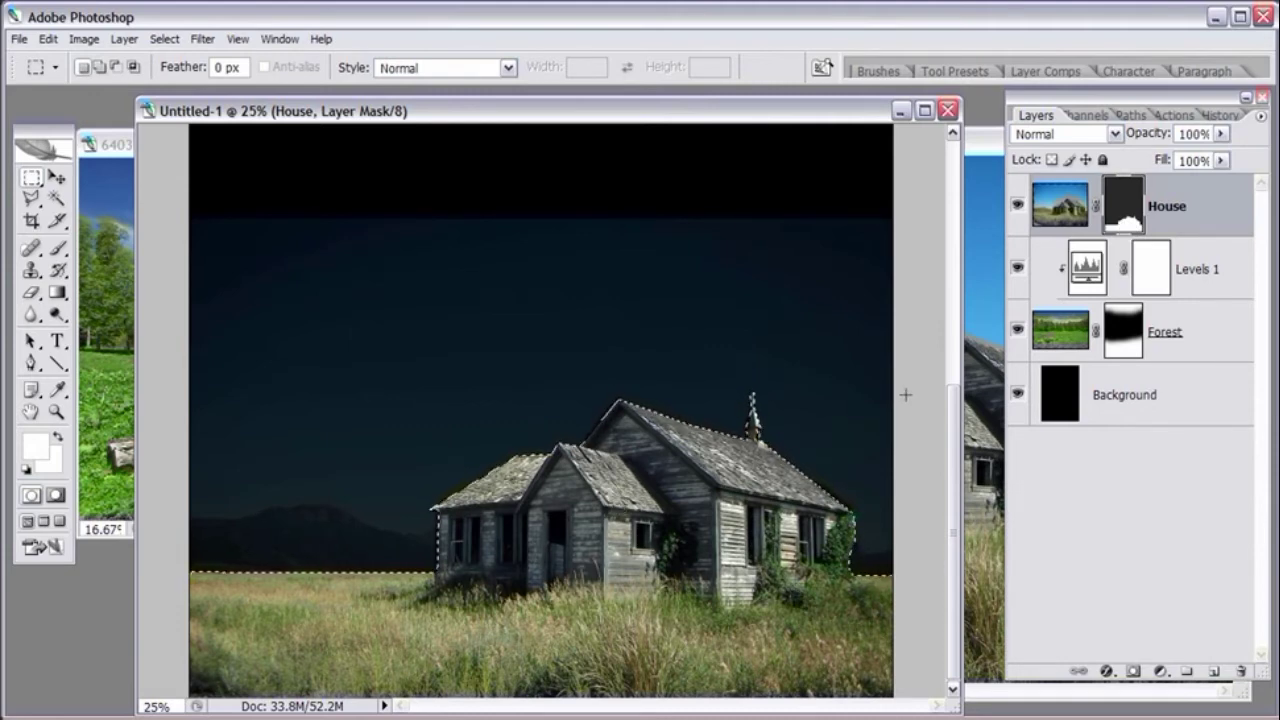
click(1072, 203)
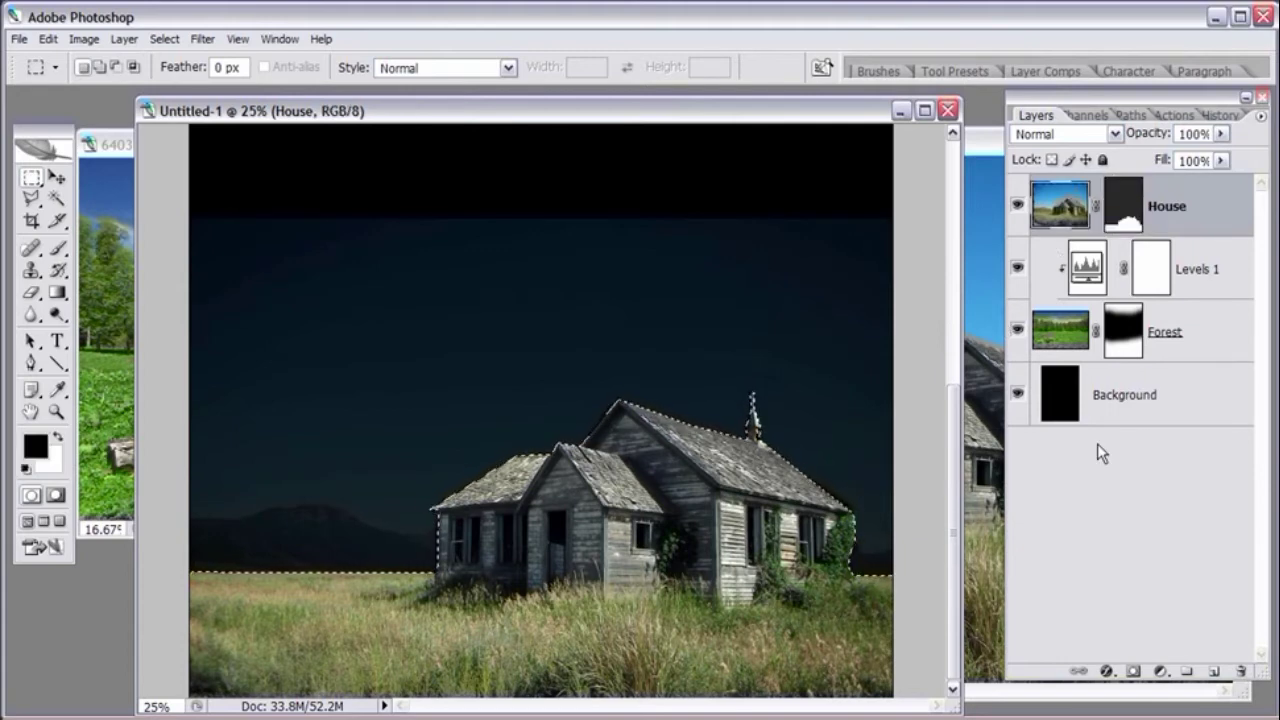
click(1160, 676)
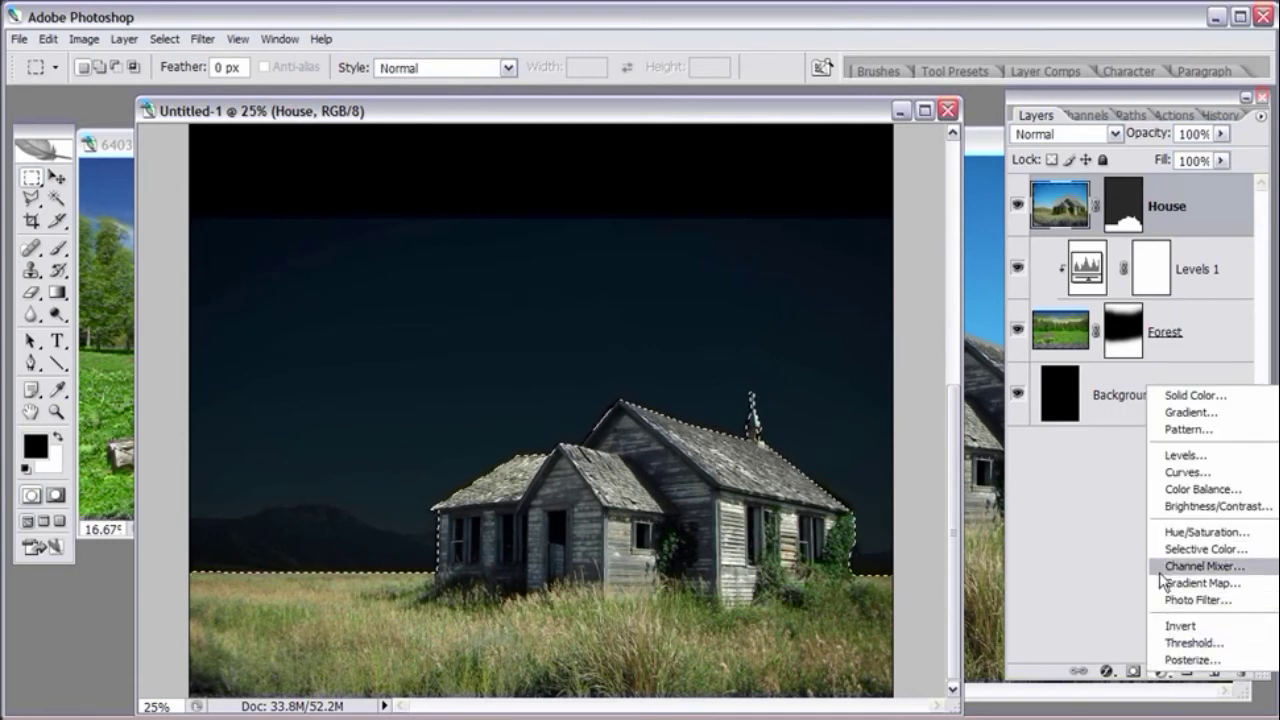
click(1172, 456)
click(623, 370)
click(895, 341)
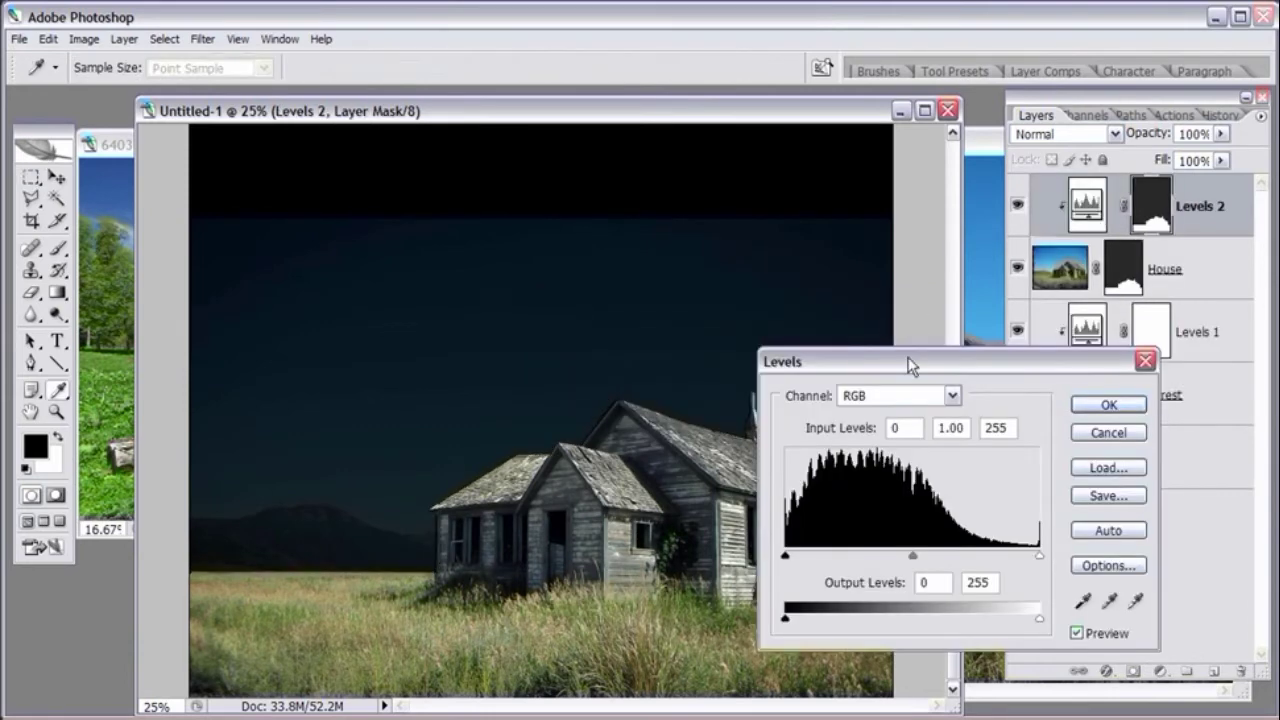
- Darken the house and grass in Levels by lowering the white output level to about 103, keeping the input levels at default
drag(908, 362, 977, 397)
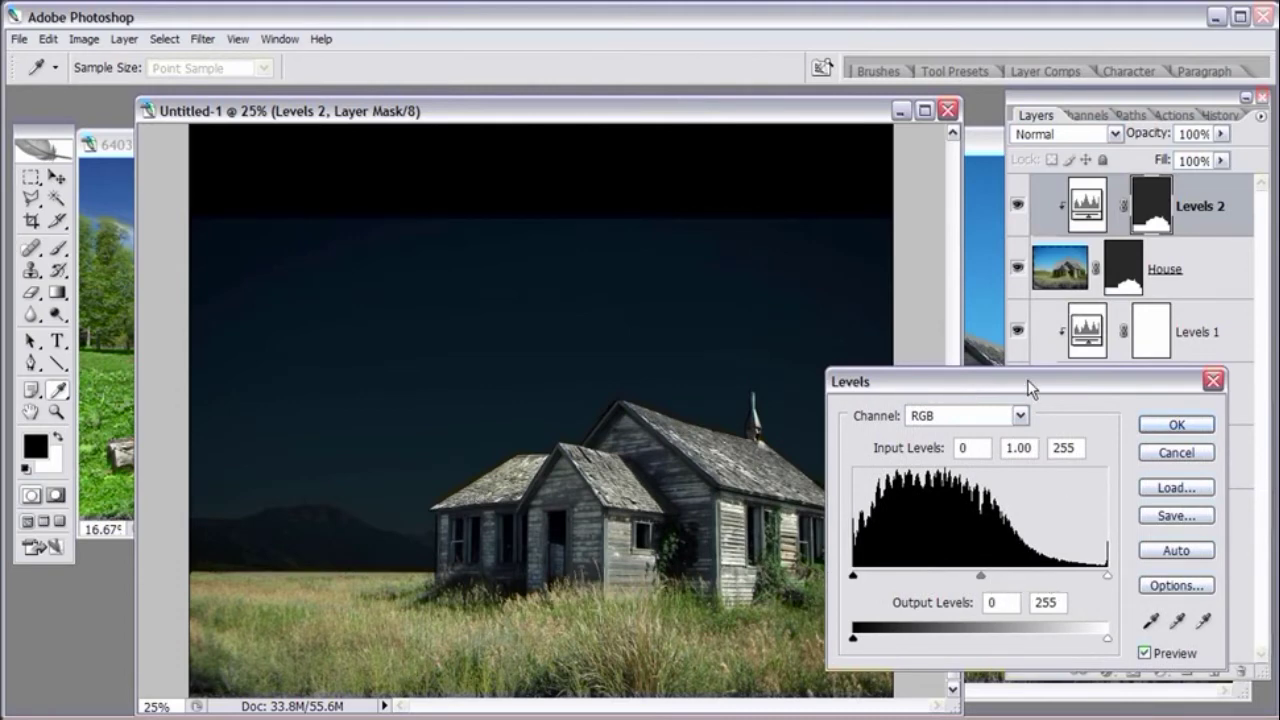
drag(1030, 387, 1010, 363)
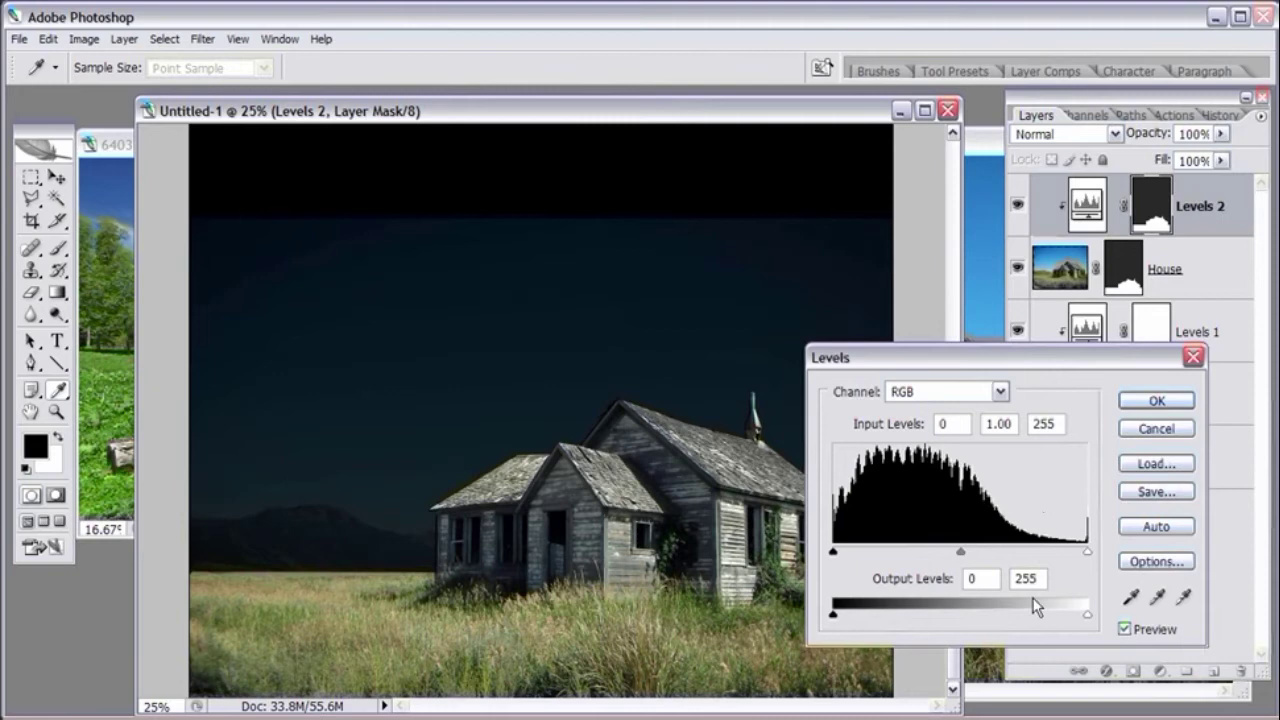
drag(1088, 616, 938, 622)
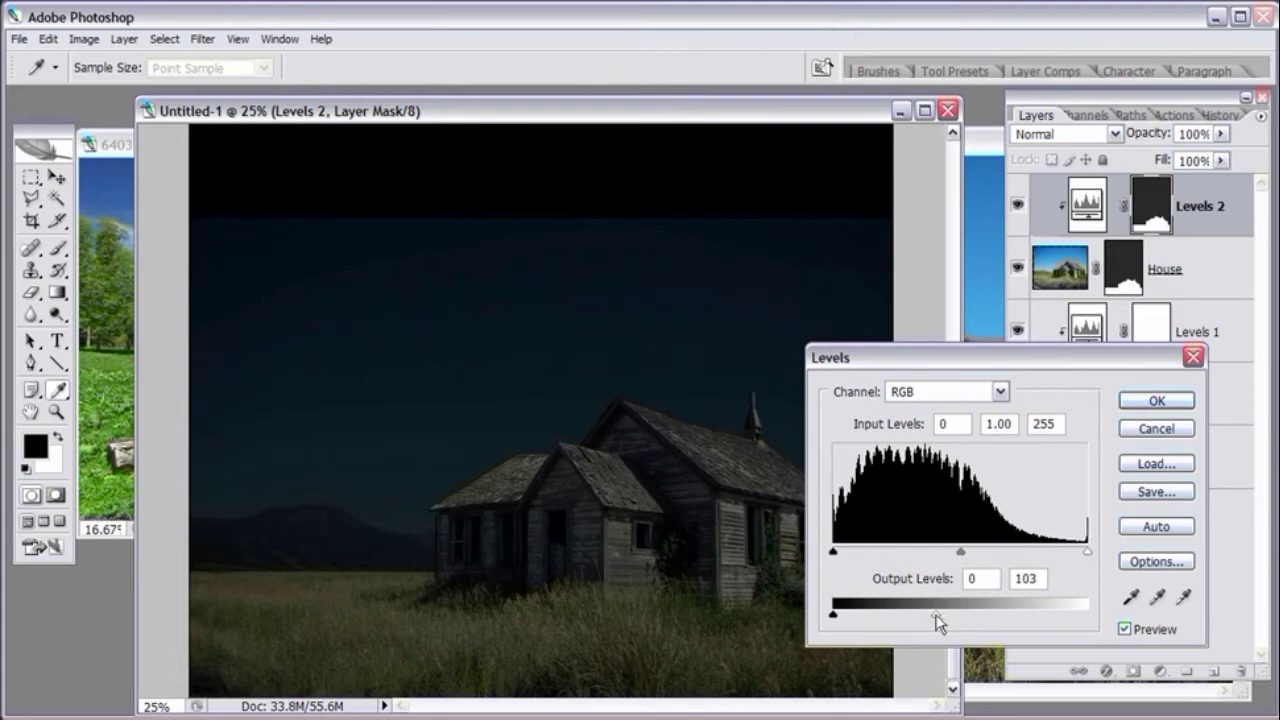
drag(938, 622, 934, 622)
click(1156, 400)
key(m)
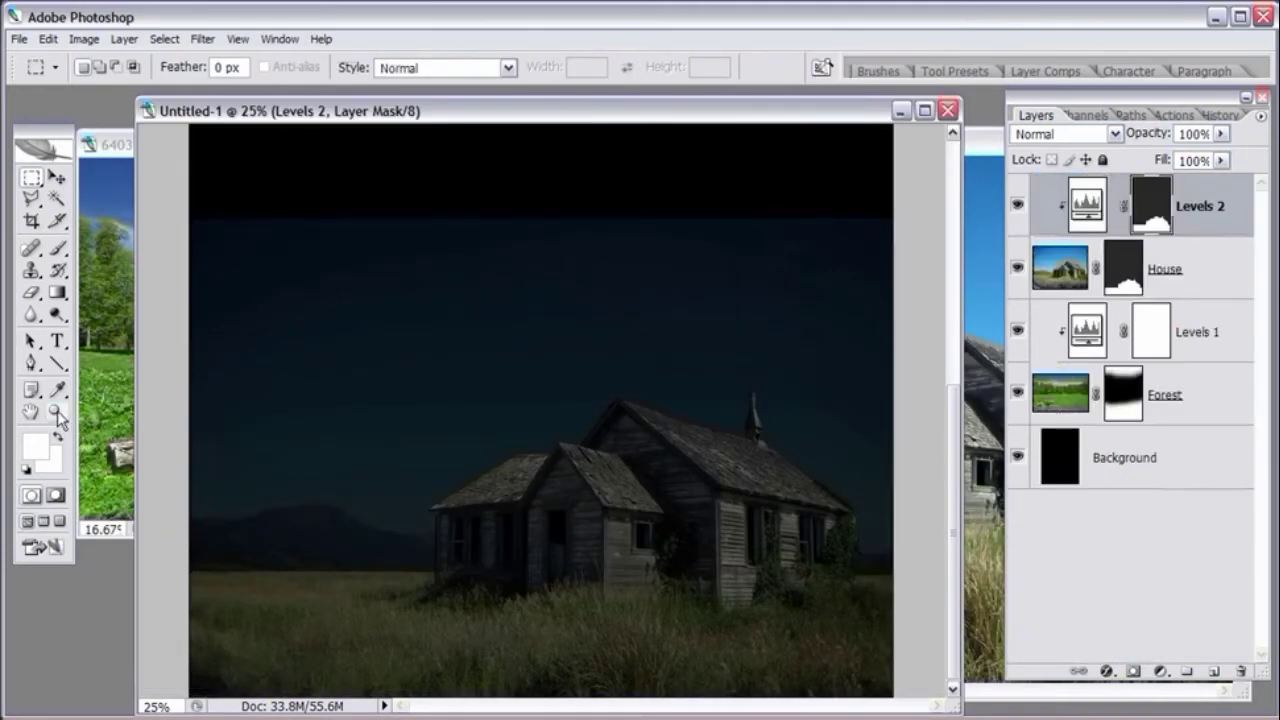
- Add a new layer above the Levels 2 adjustment and name it Windows
click(57, 410)
click(486, 603)
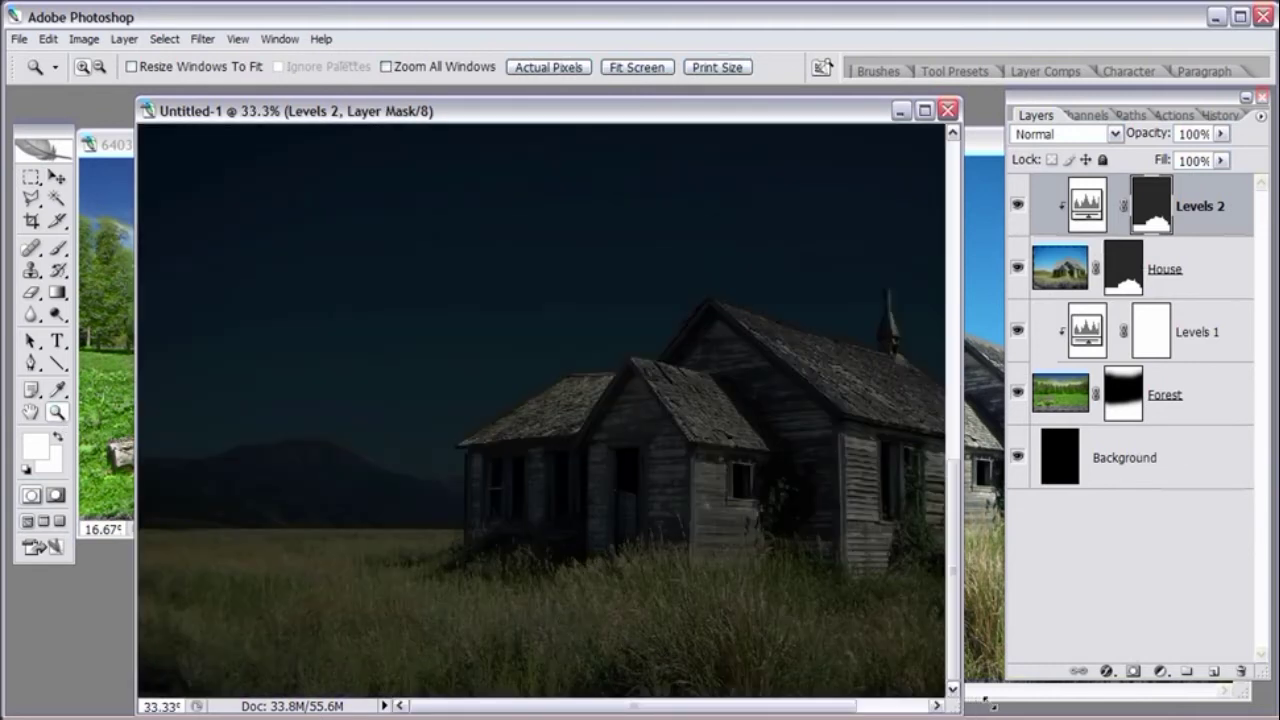
drag(984, 699, 1011, 703)
click(1213, 670)
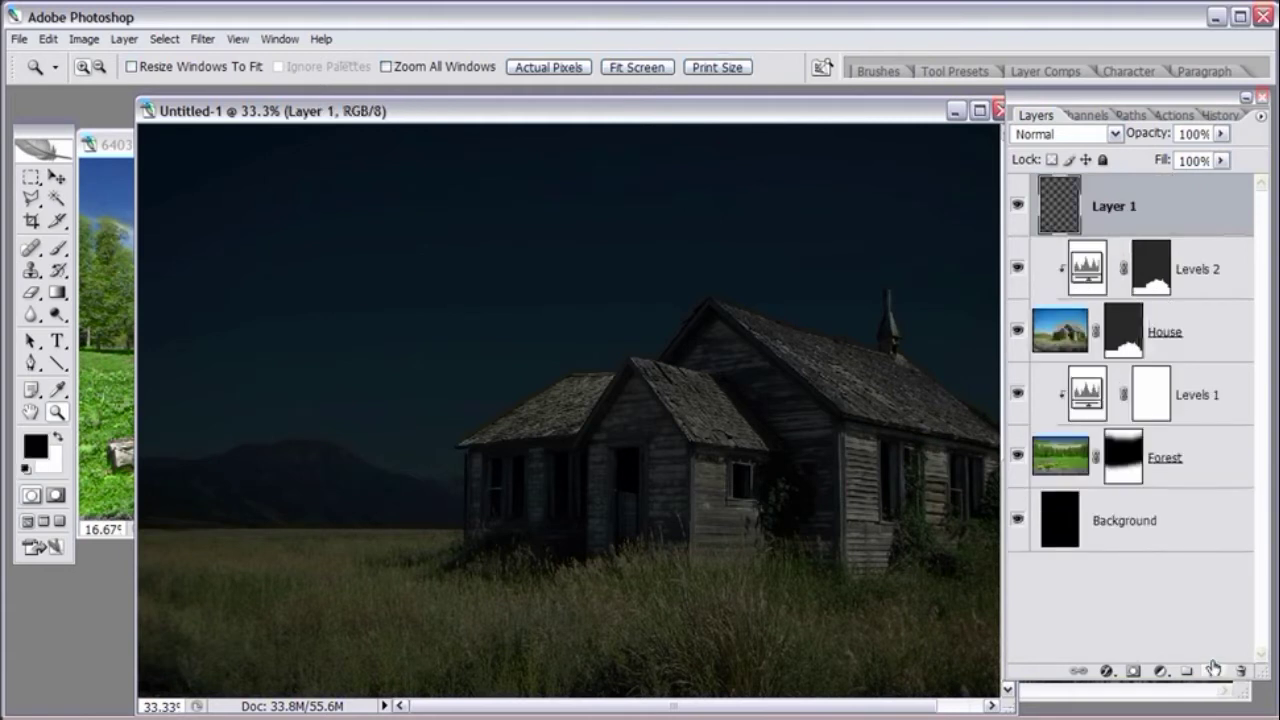
double_click(1126, 205)
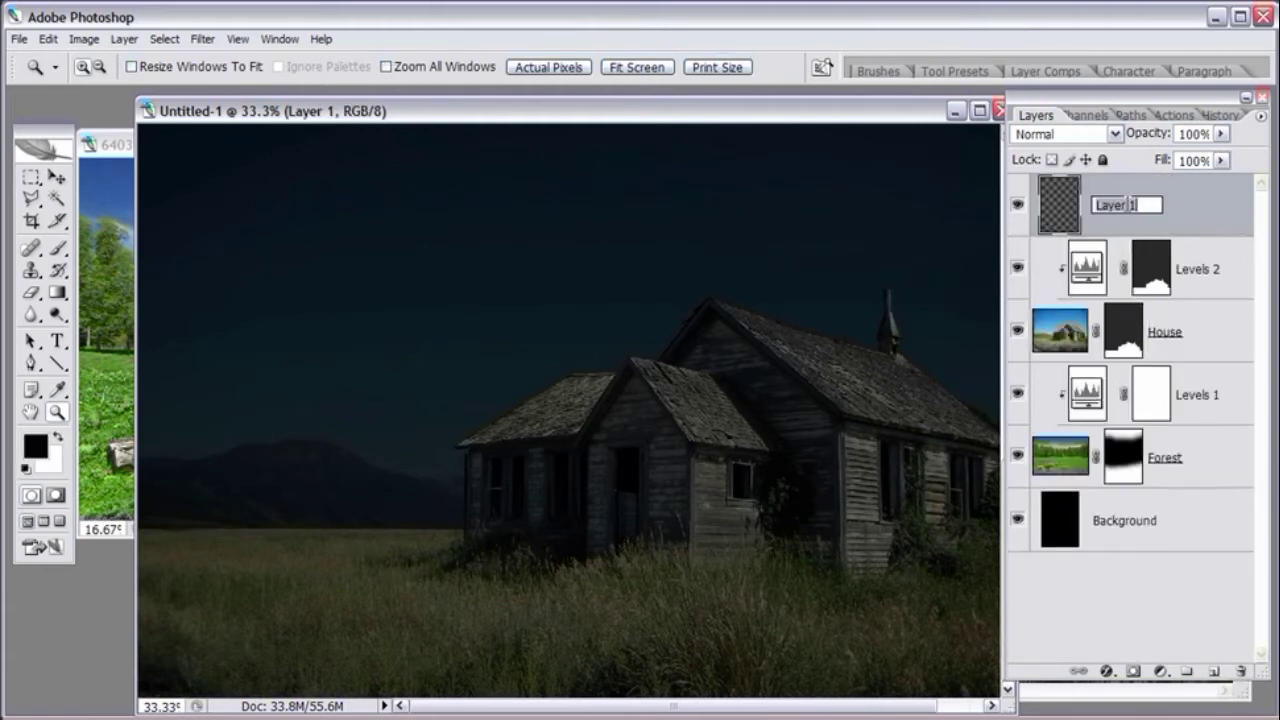
text(Windows)
key(Return)
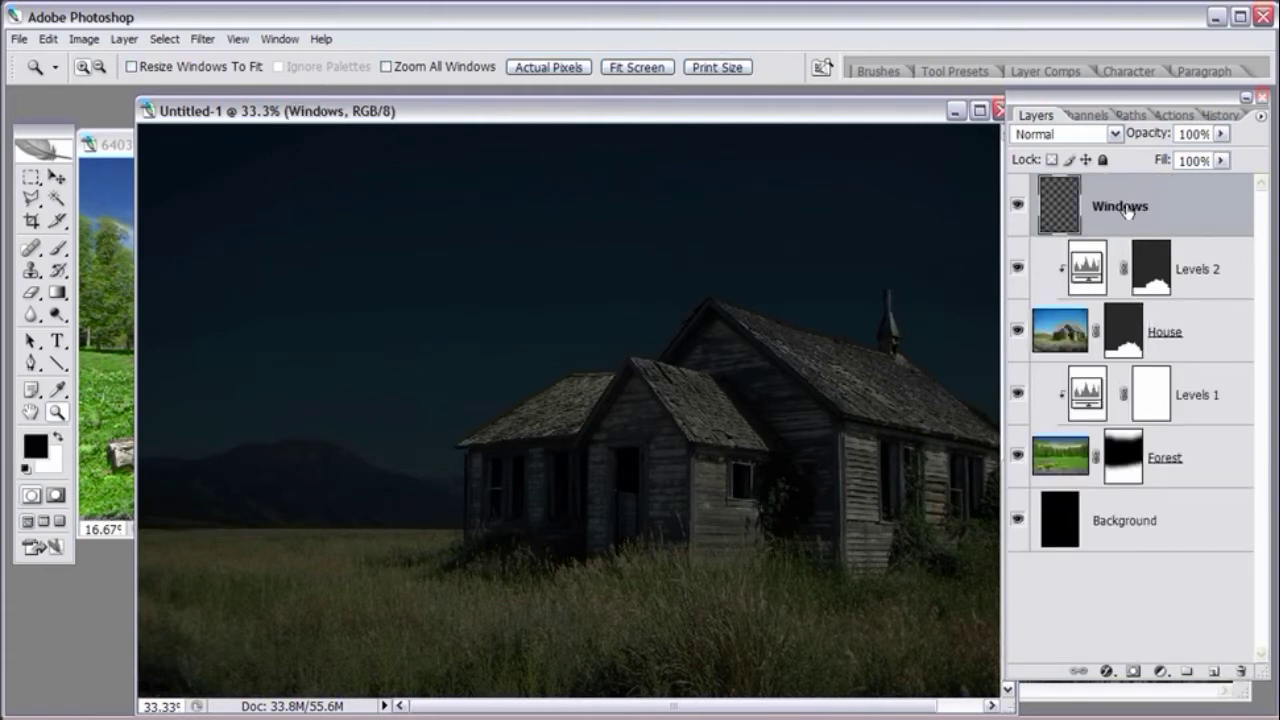
- Hide the Levels 2 adjustment layer to brighten the house around its front windows
click(1092, 278)
click(1018, 272)
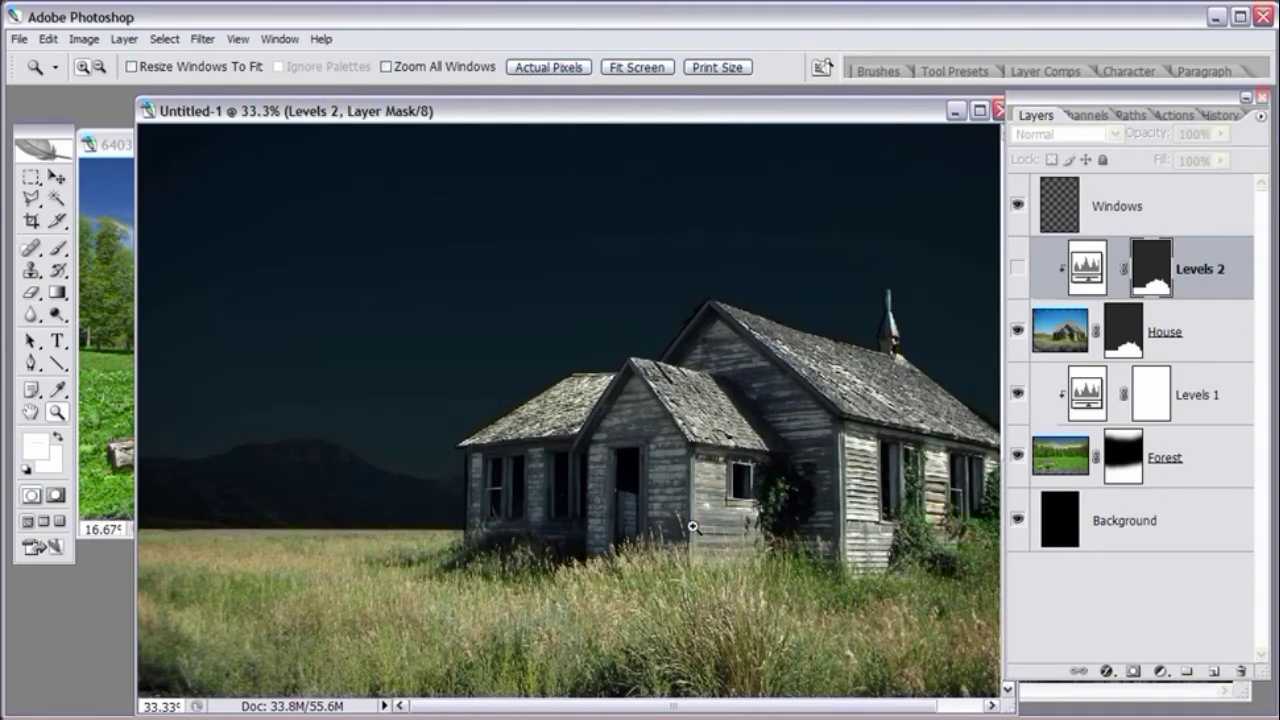
drag(446, 421, 627, 562)
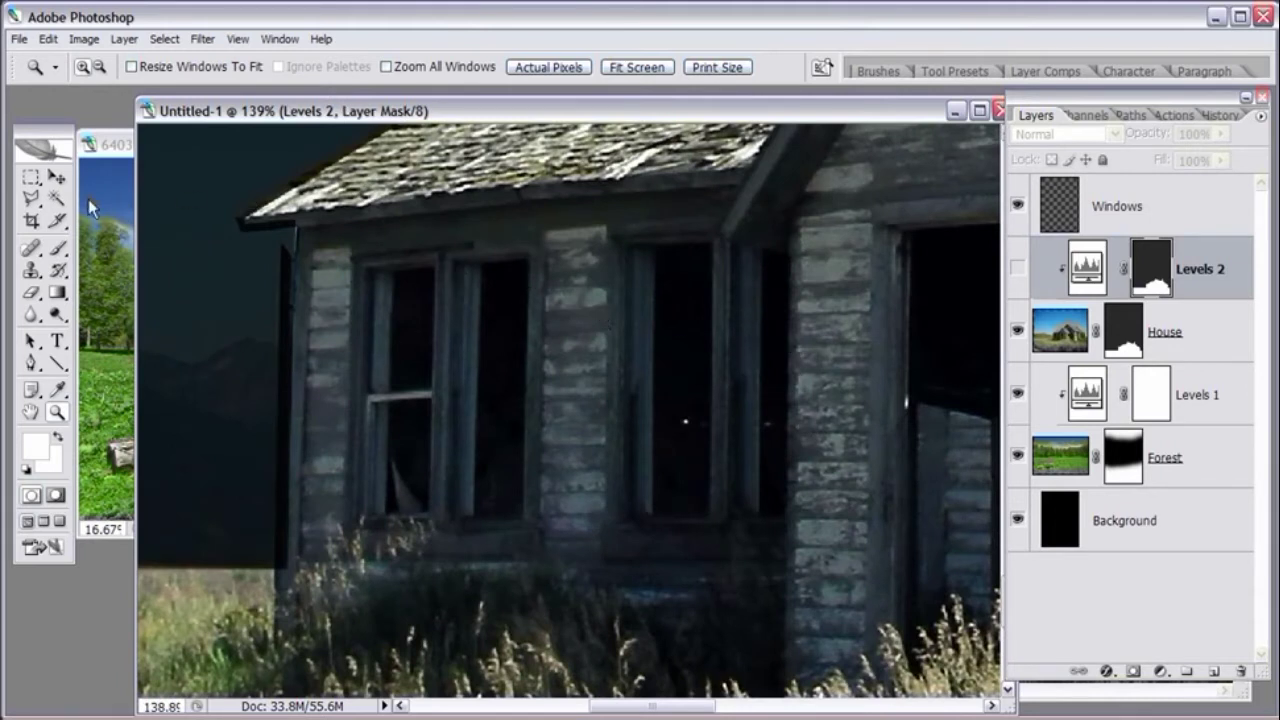
- Select the upper and lower panes of the house's leftmost window with the Polygonal Lasso, combining both in one selection
click(32, 200)
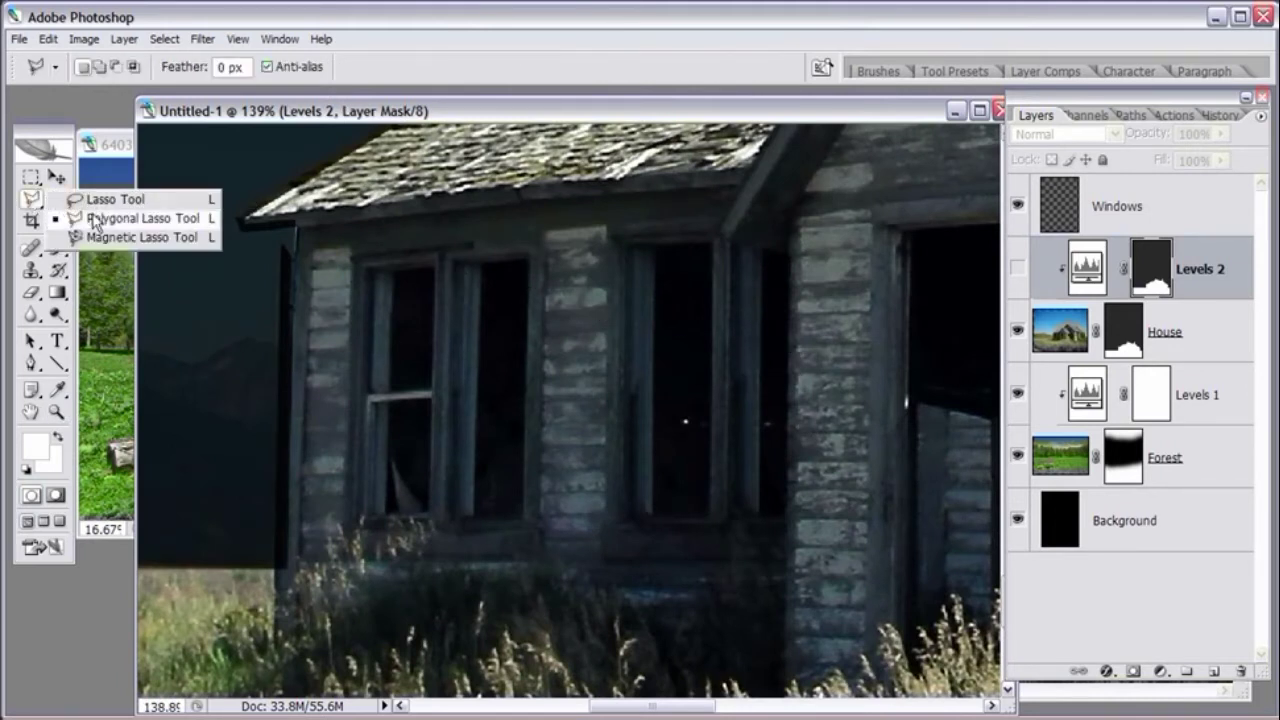
click(140, 218)
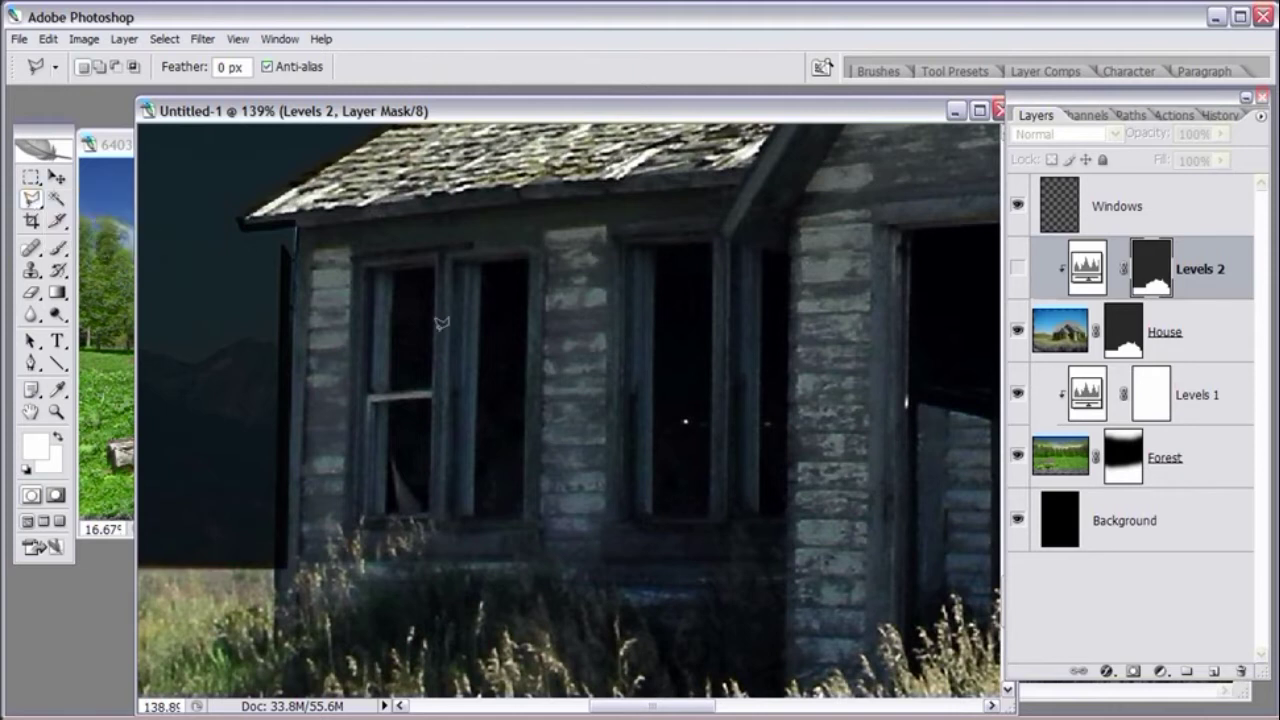
click(392, 270)
click(388, 391)
click(432, 384)
key(alt)
click(389, 398)
click(386, 512)
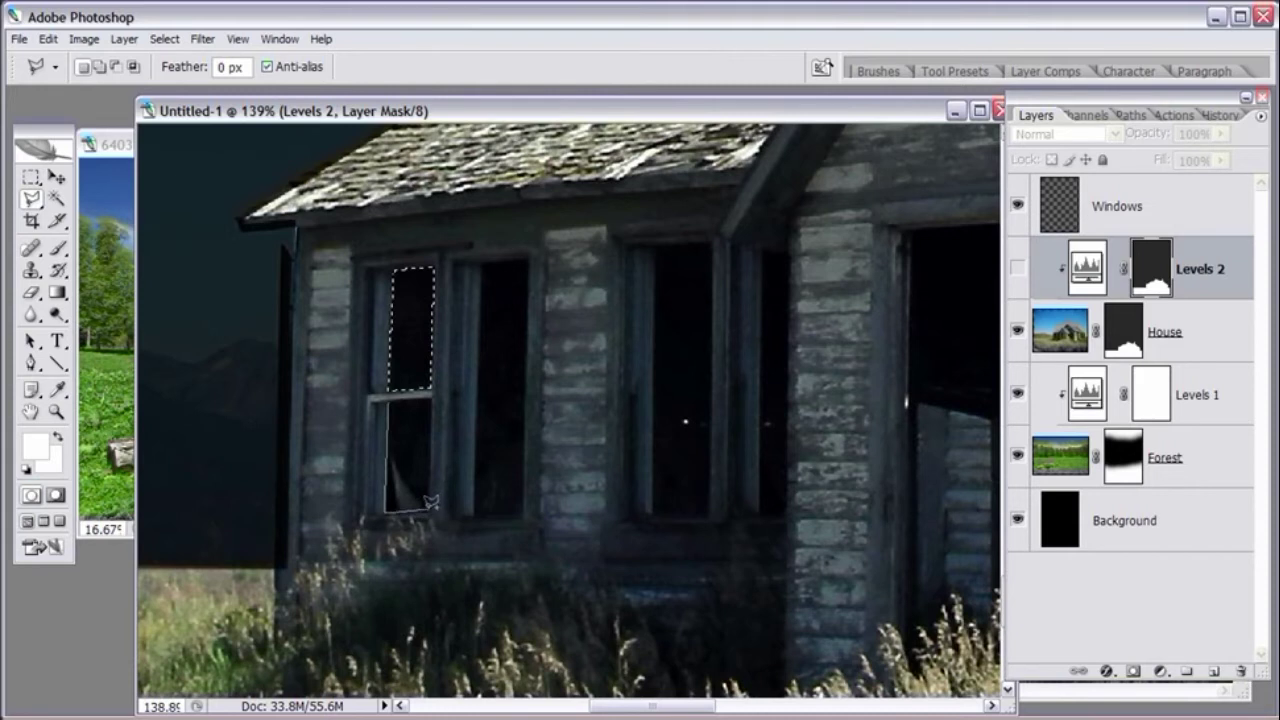
click(428, 510)
click(433, 393)
click(394, 393)
- Add the second and third tall window openings of the house front to the polygonal selection
shift+click(483, 262)
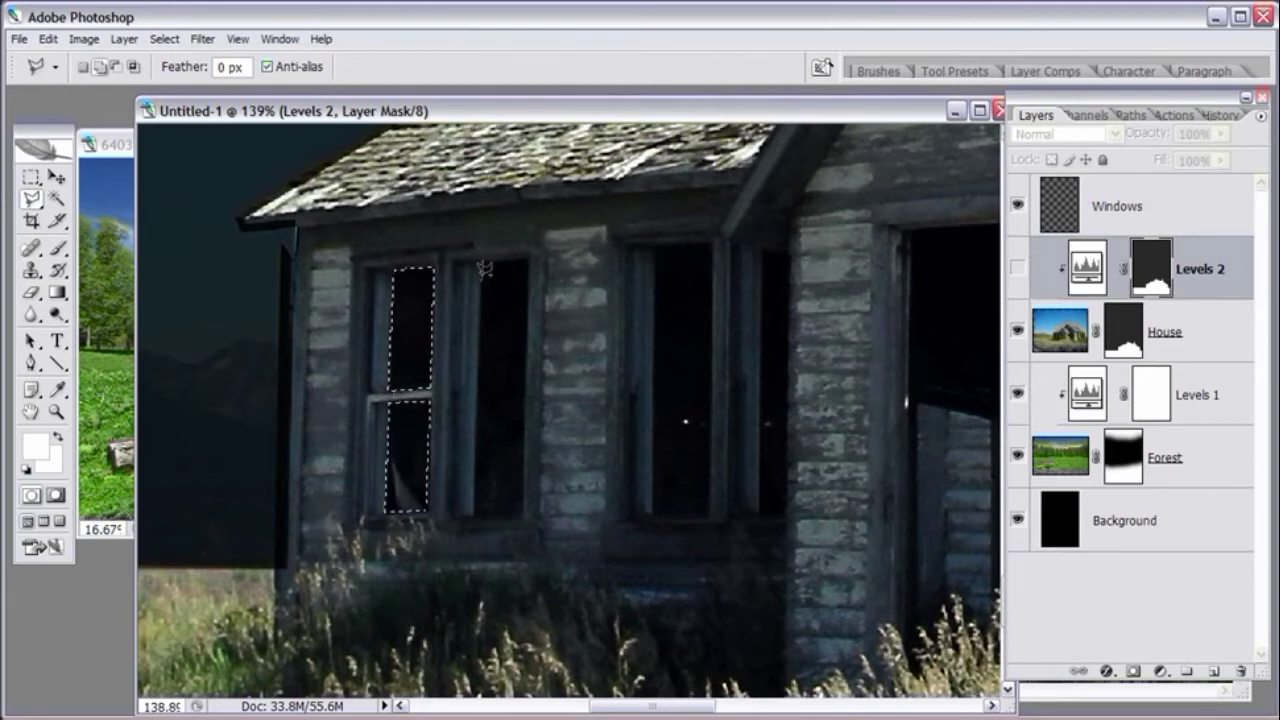
click(477, 512)
click(525, 508)
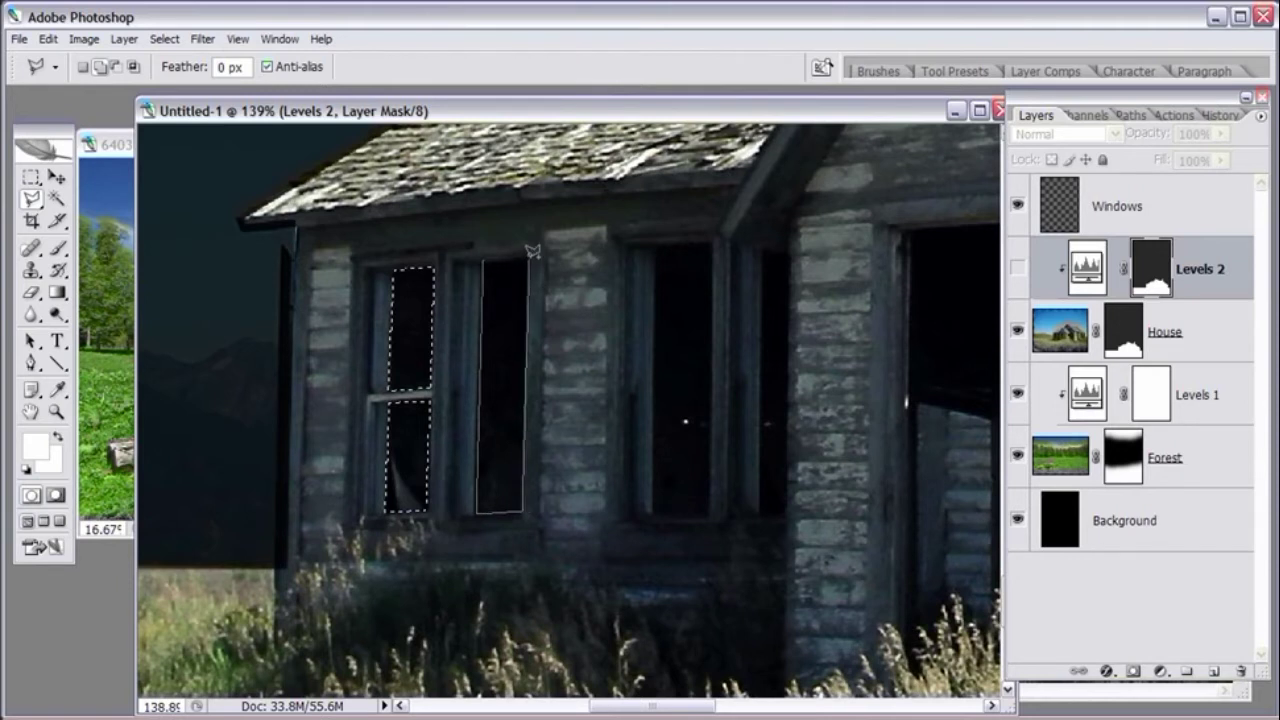
click(484, 261)
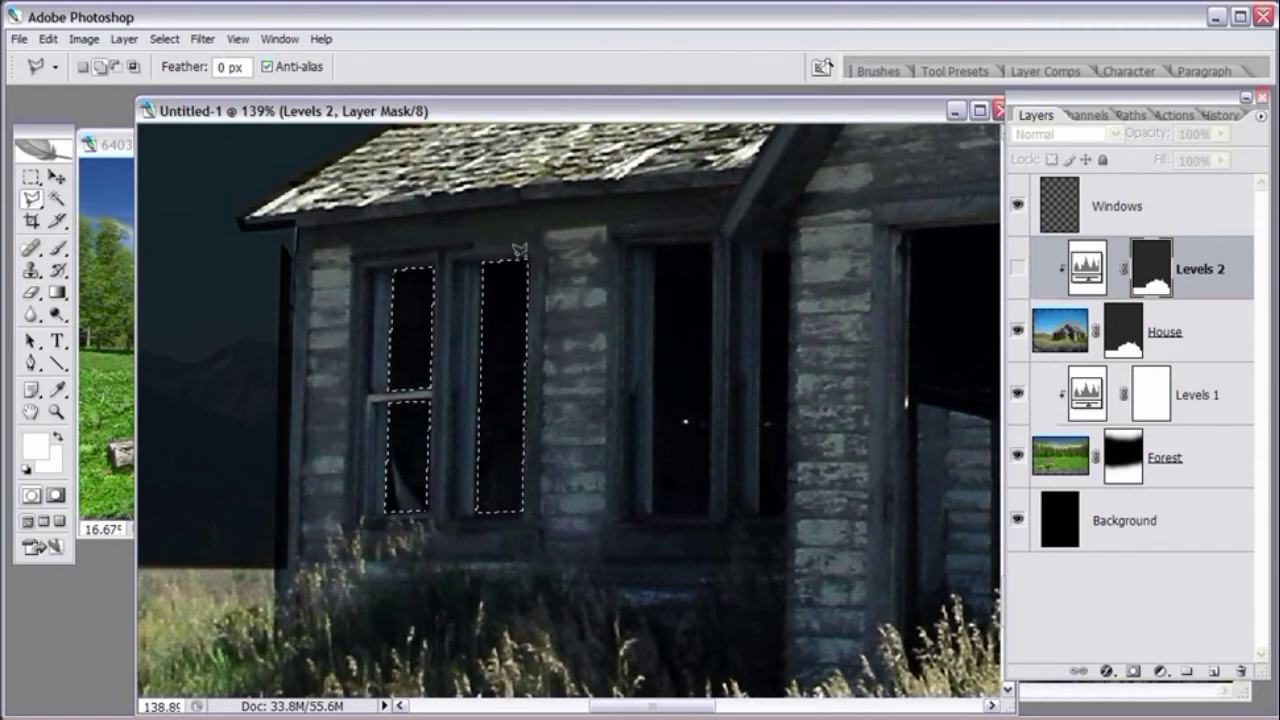
click(656, 244)
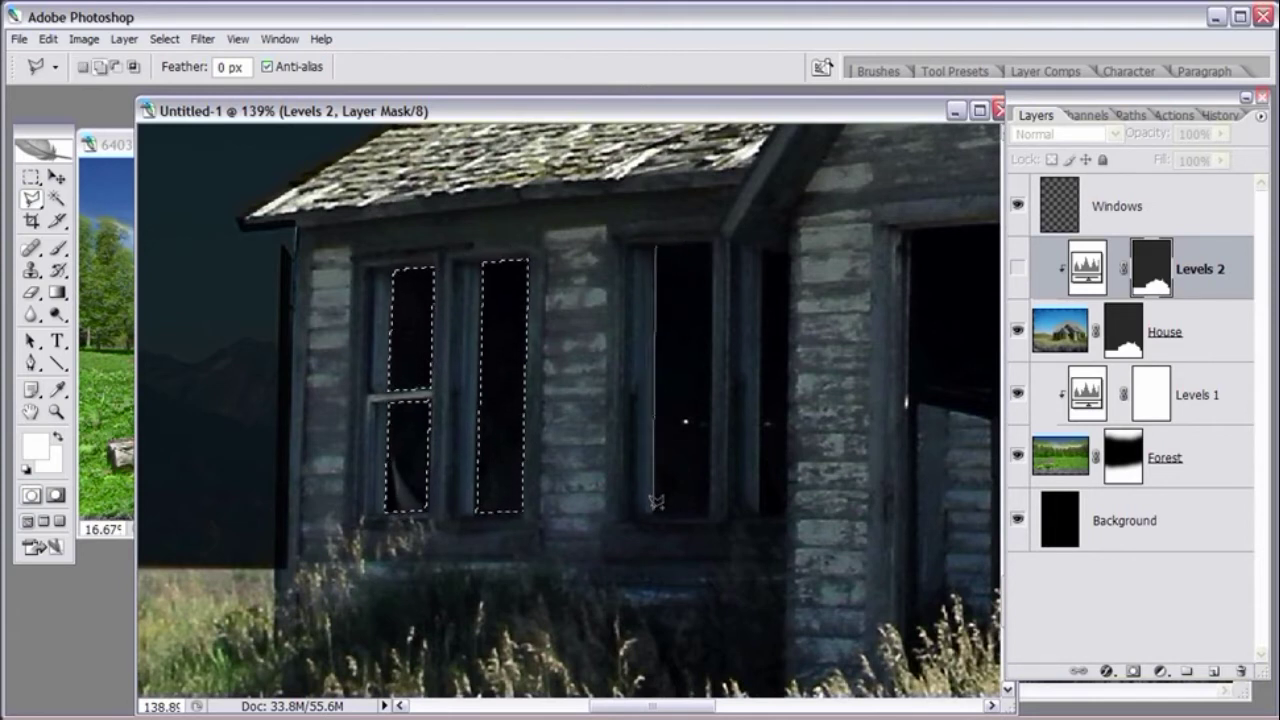
click(654, 514)
click(710, 514)
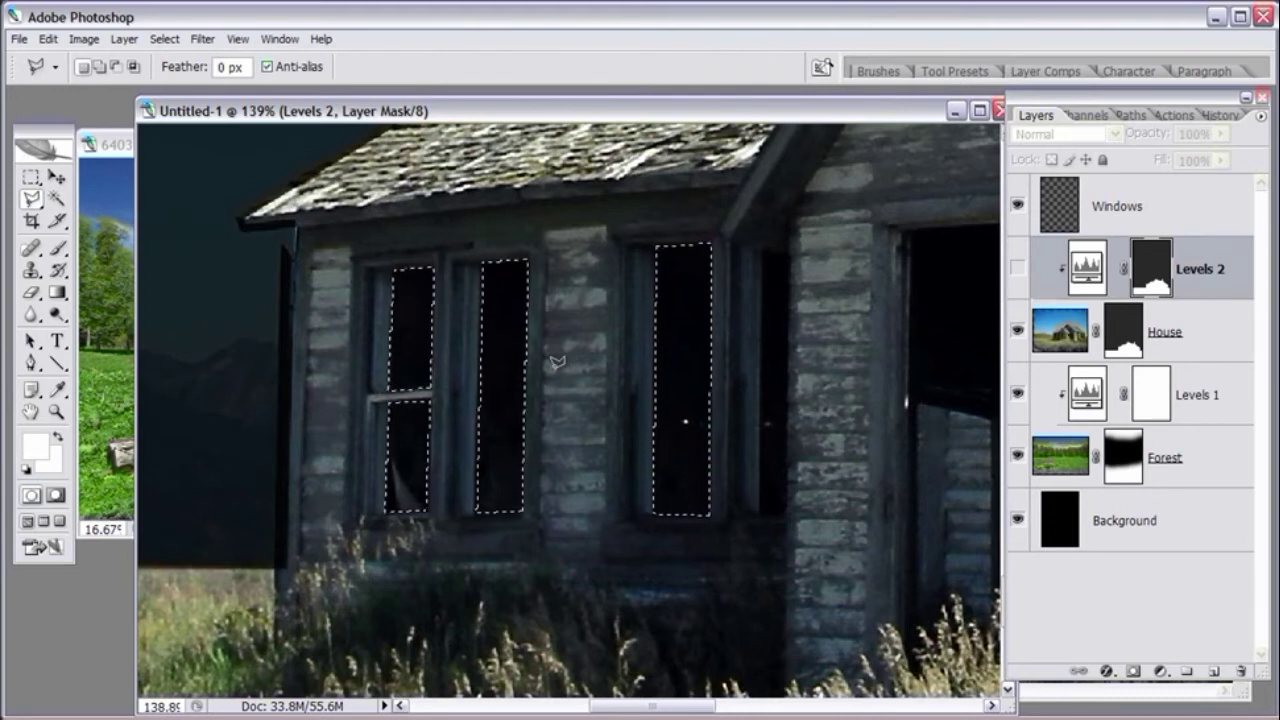
- Set the foreground colour to pure web-safe yellow, ffff00
click(36, 447)
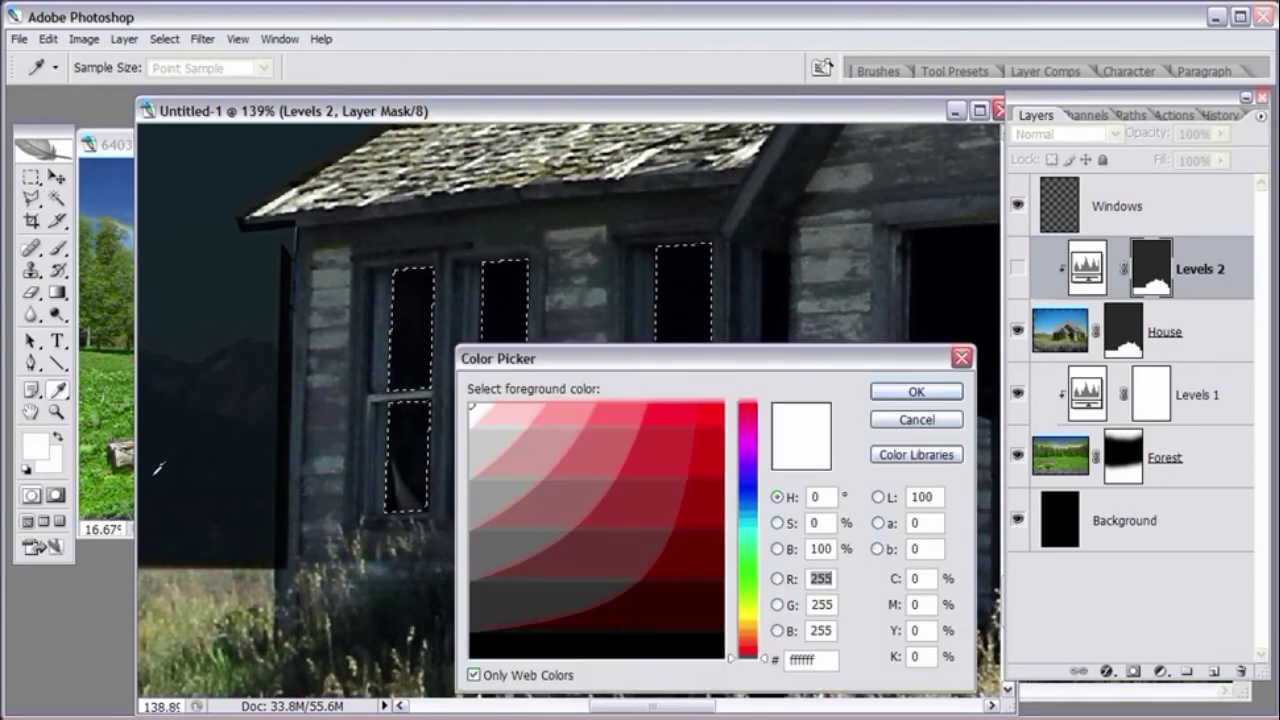
click(746, 620)
drag(716, 353, 693, 280)
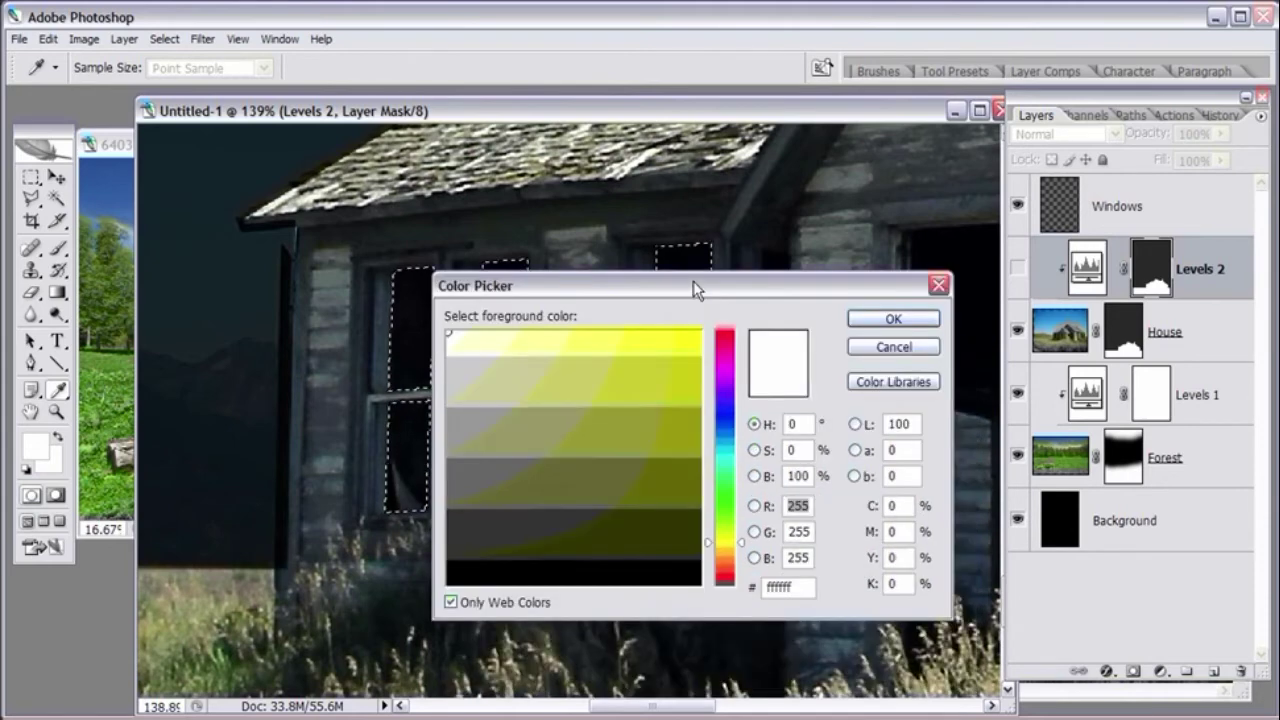
click(452, 602)
click(738, 546)
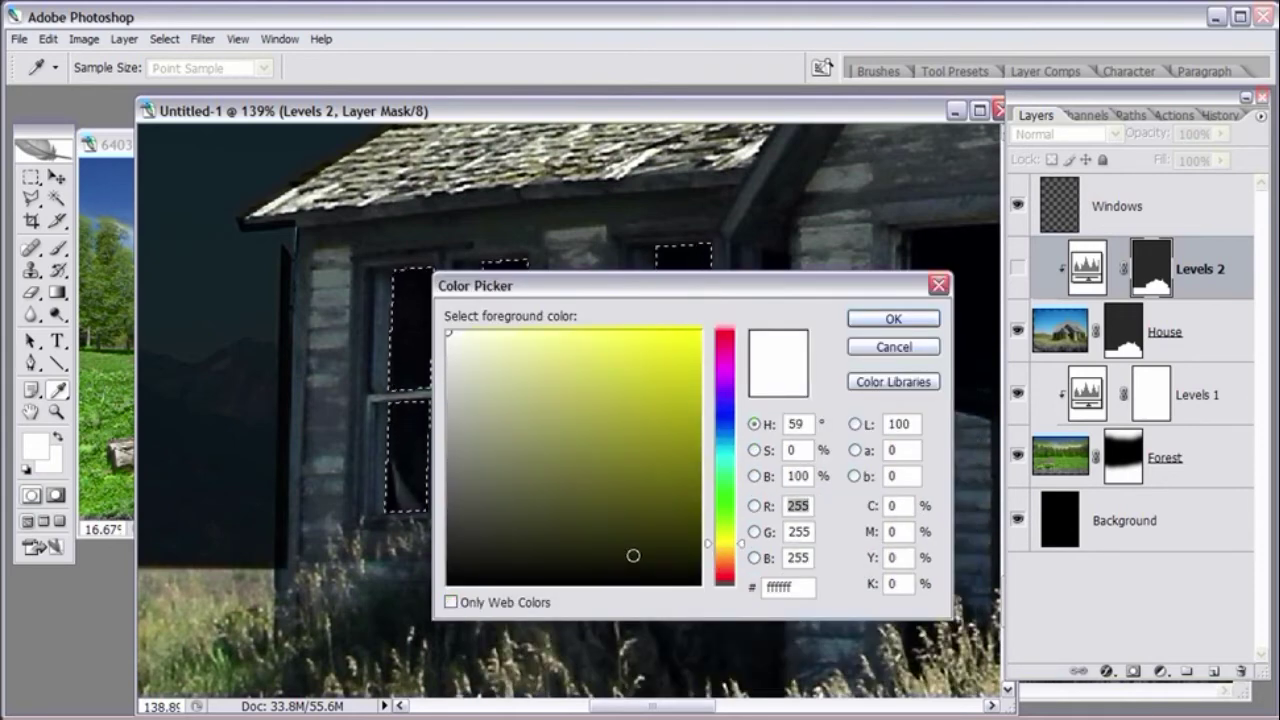
click(496, 604)
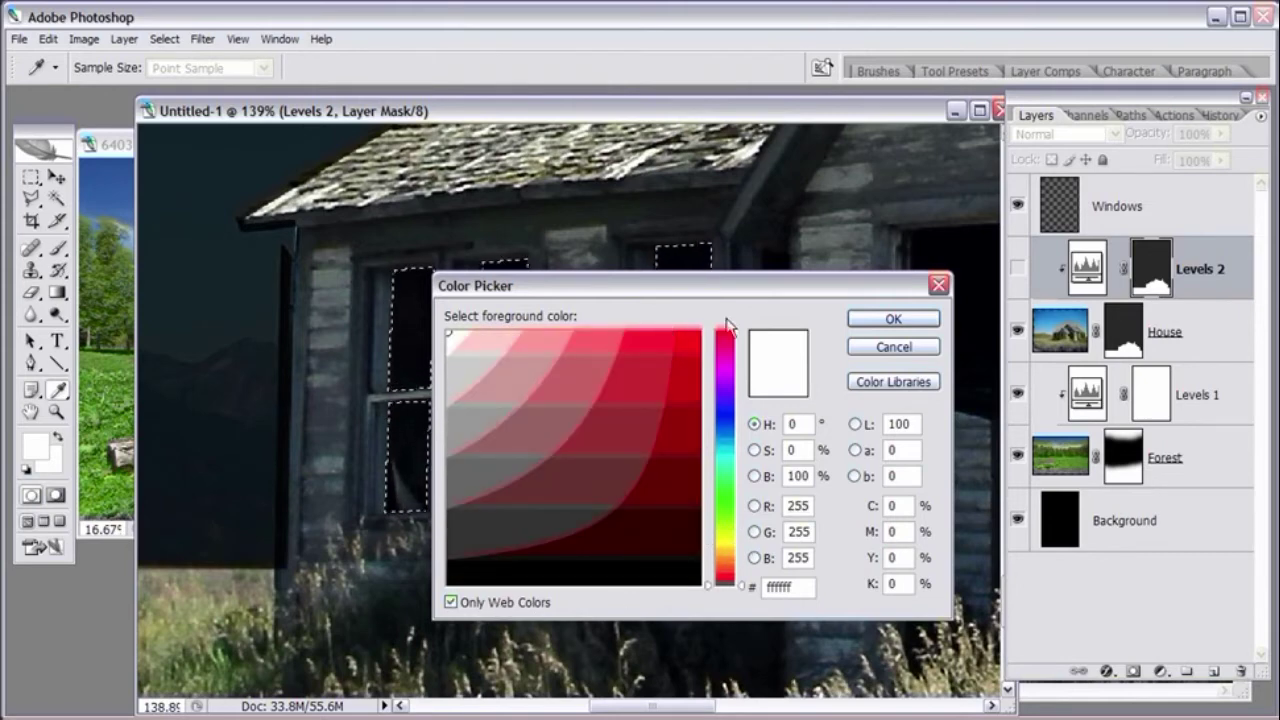
drag(721, 283, 651, 225)
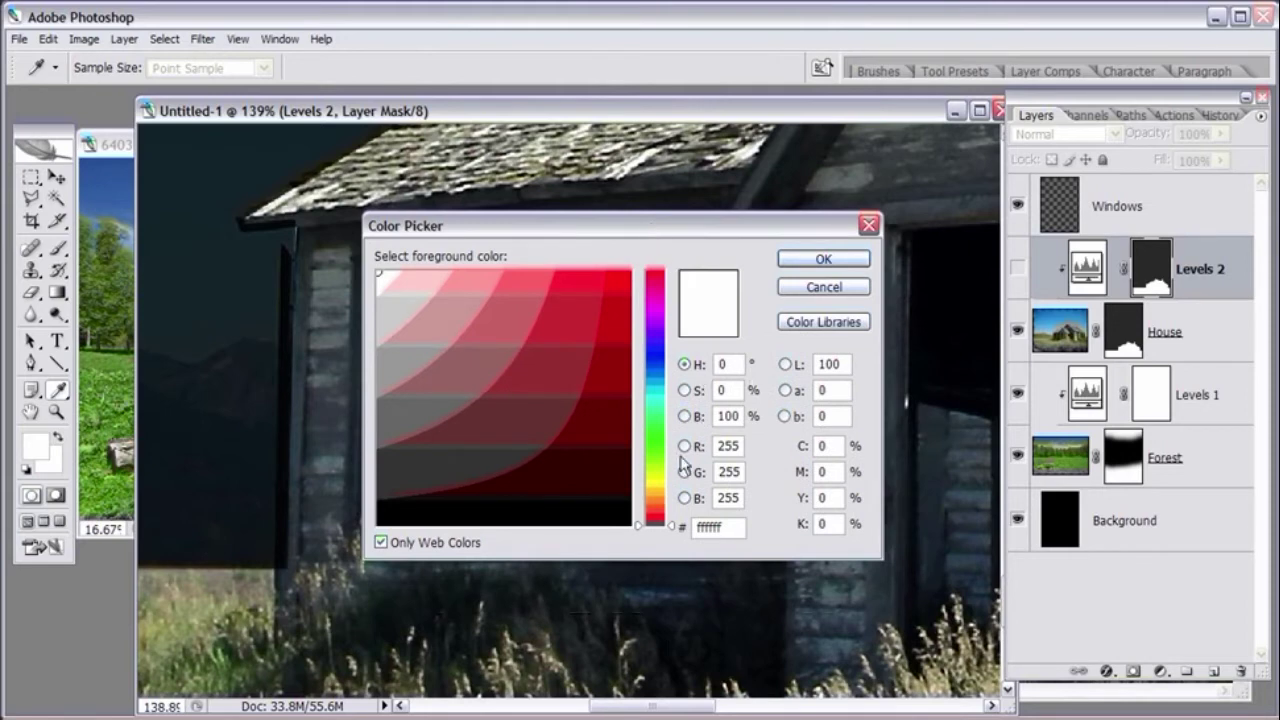
click(657, 484)
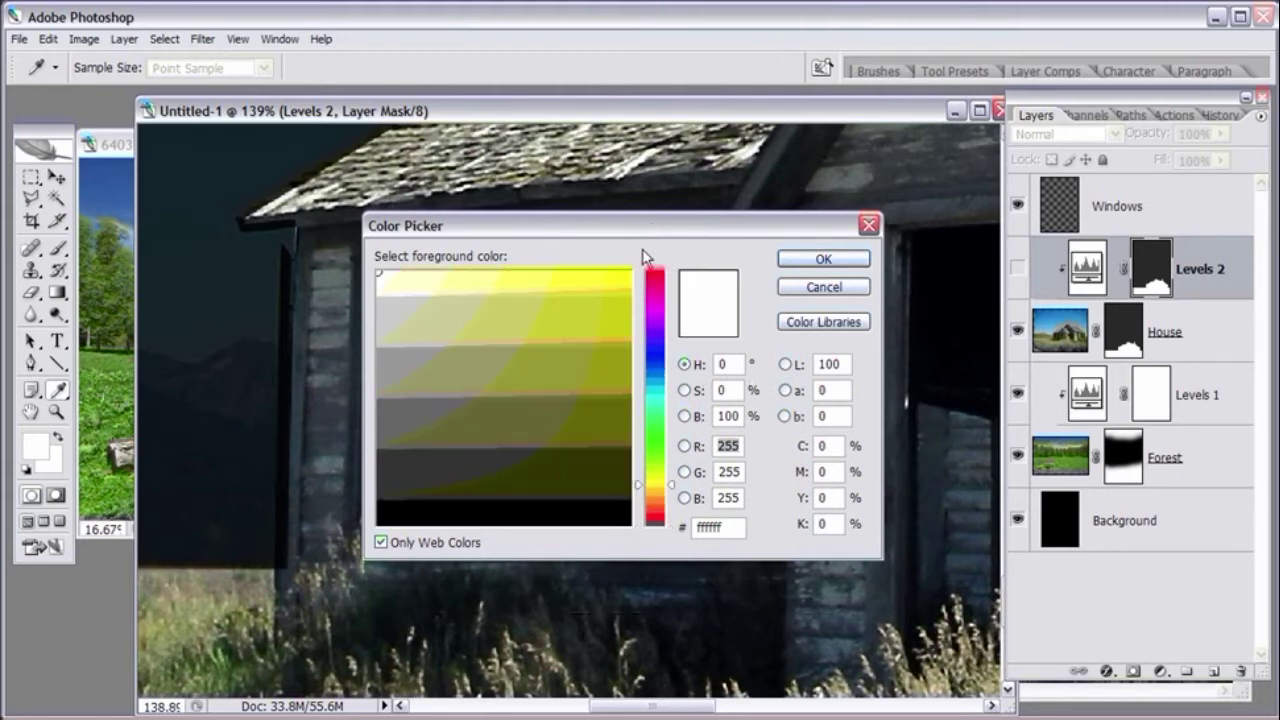
click(627, 275)
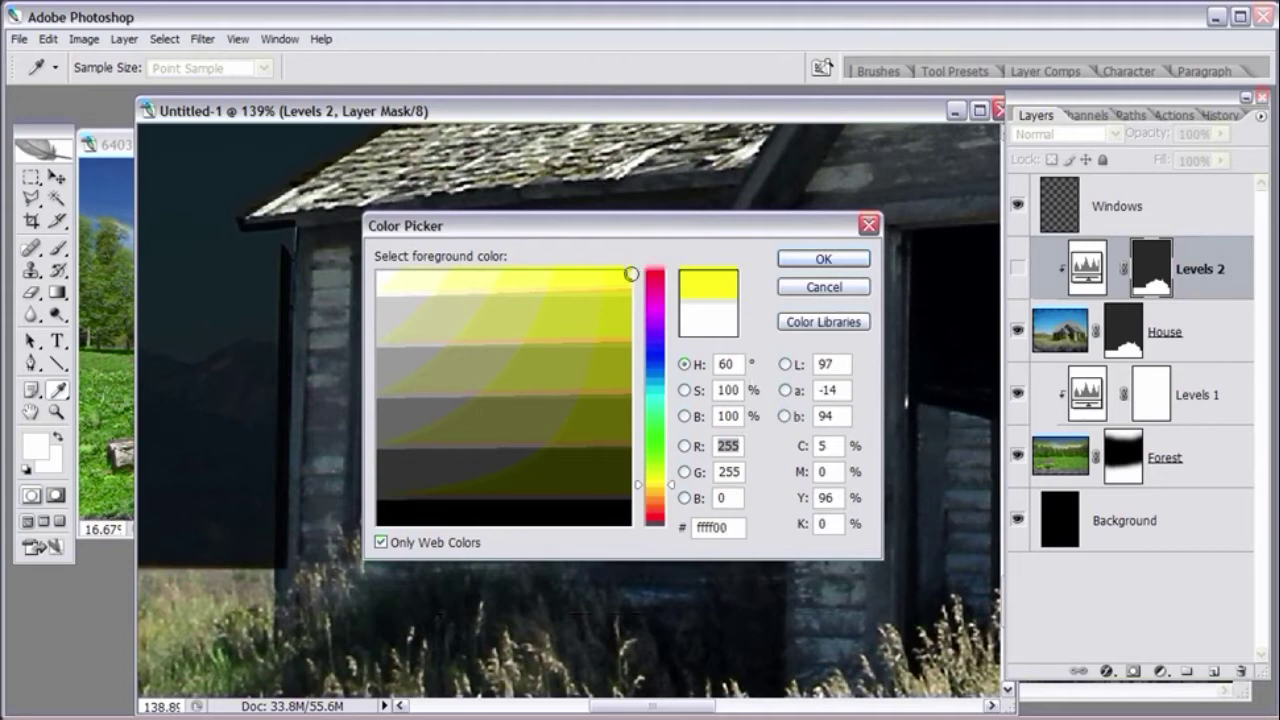
click(823, 259)
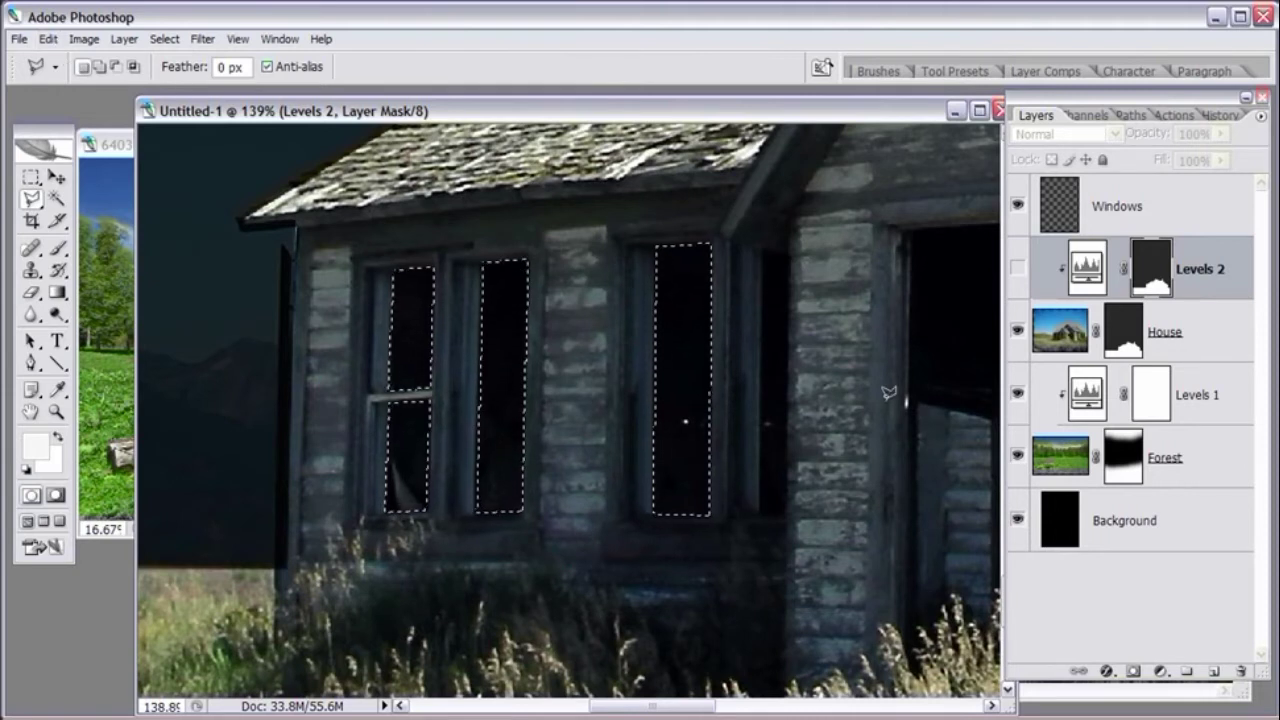
- Fill the selected window openings on the Windows layer with the foreground colour in Normal mode at 100% opacity, and deselect
click(1178, 207)
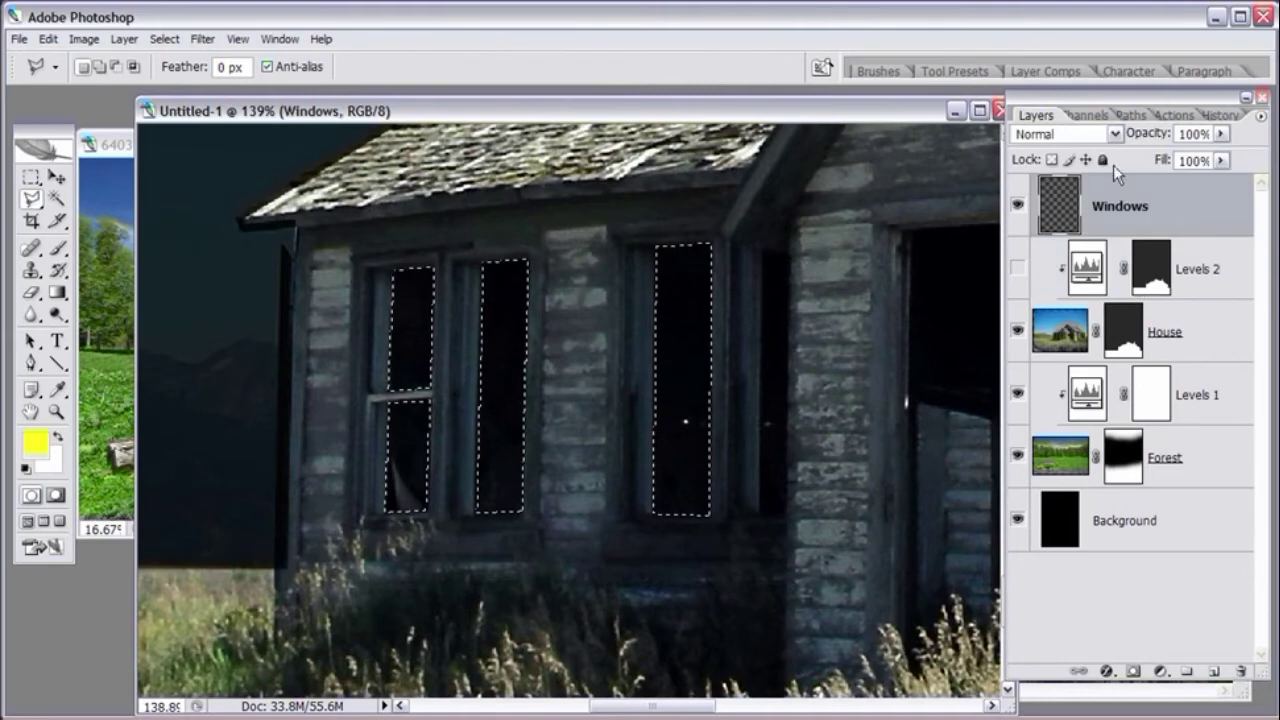
click(47, 40)
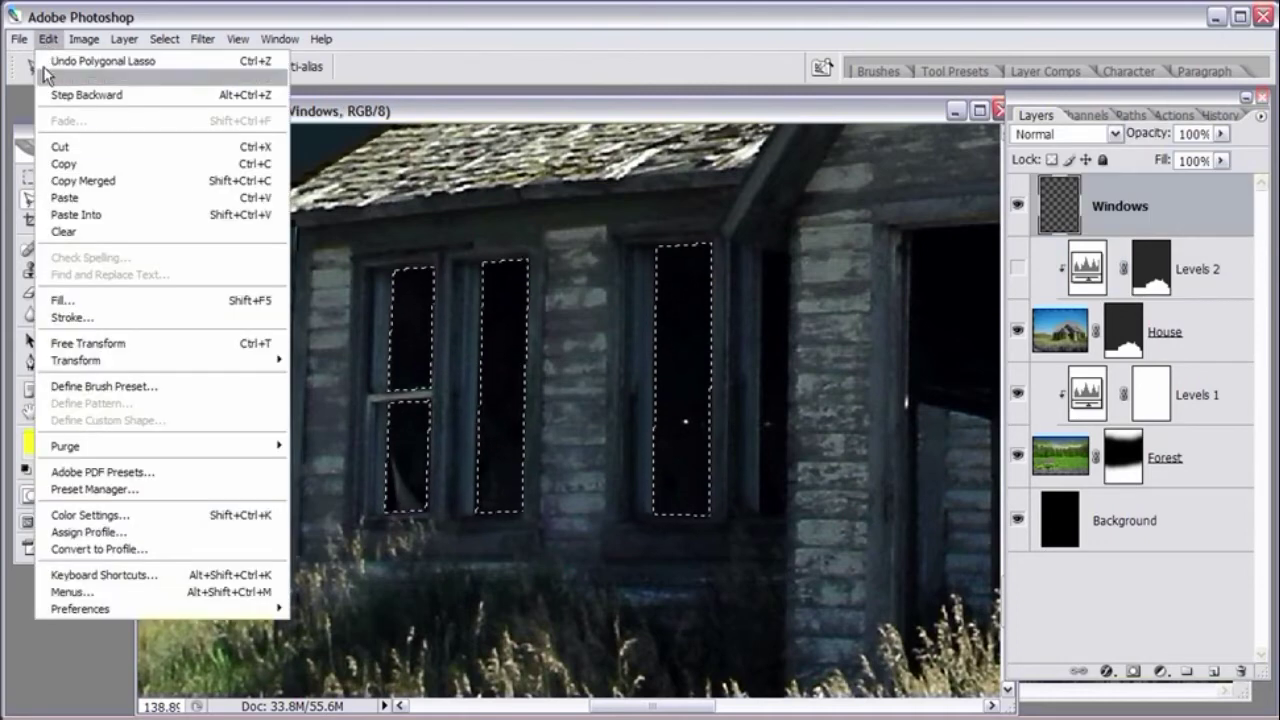
click(84, 306)
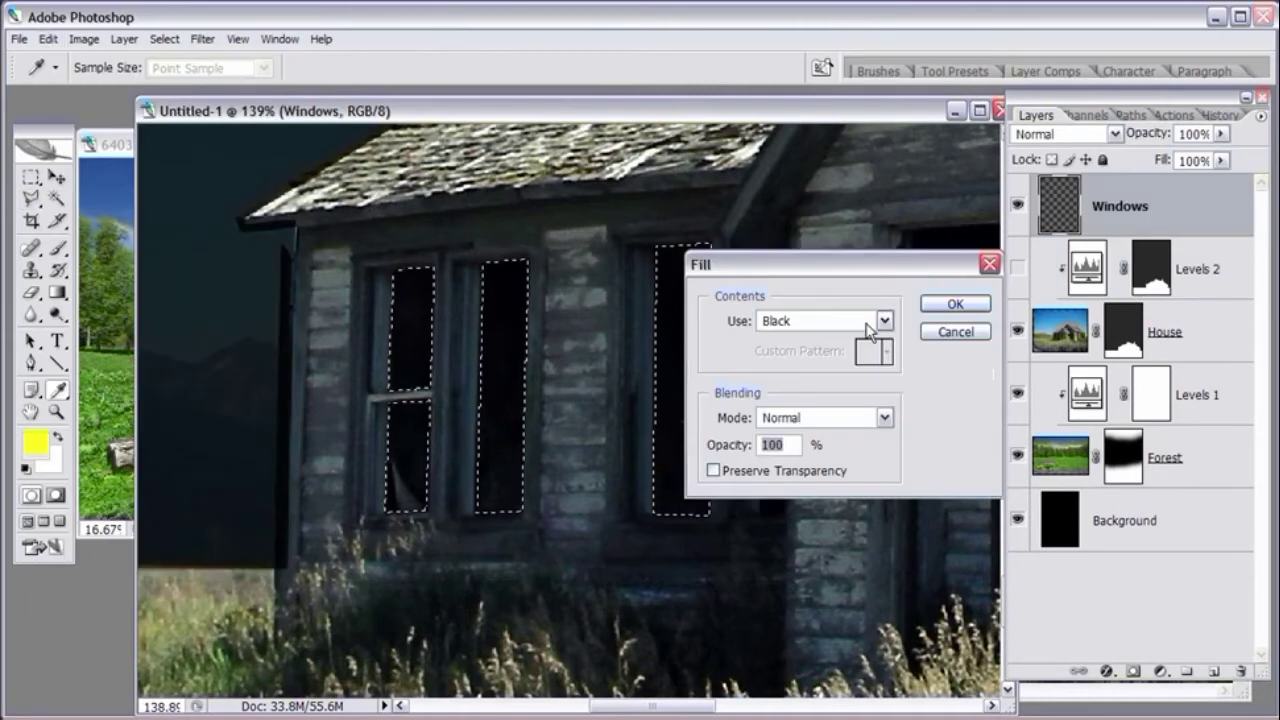
click(884, 320)
click(874, 345)
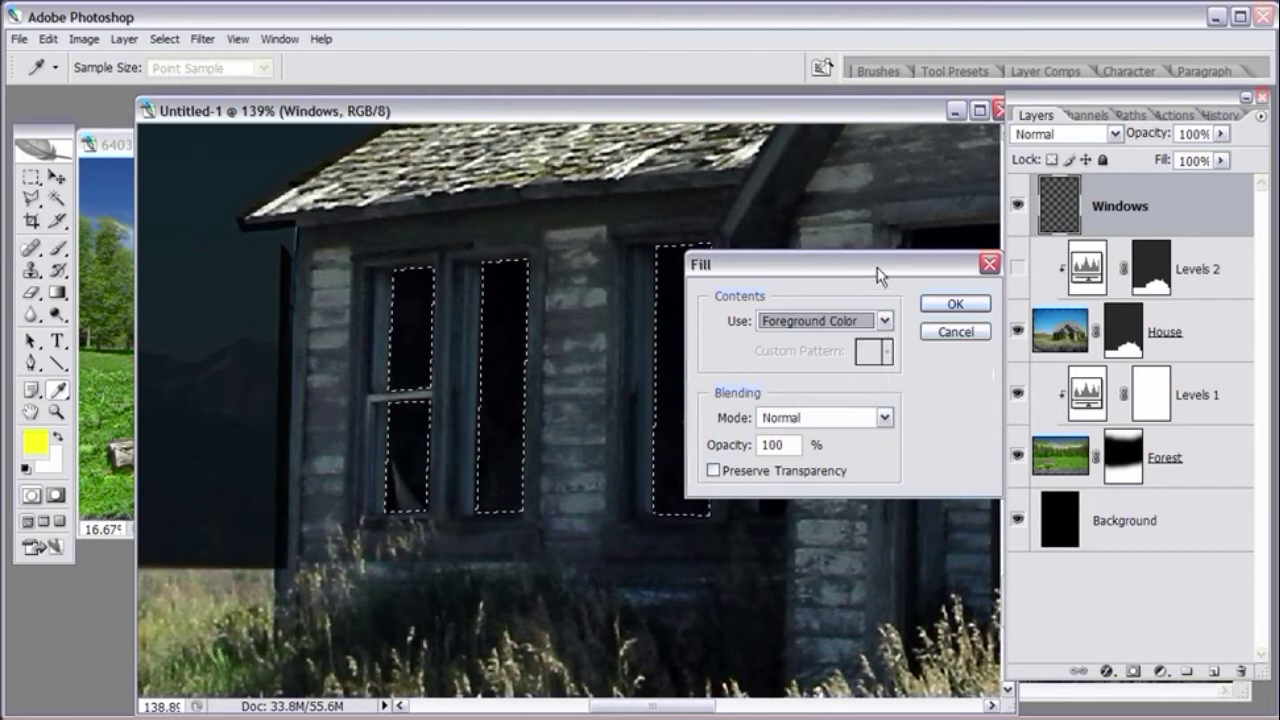
drag(875, 264, 654, 275)
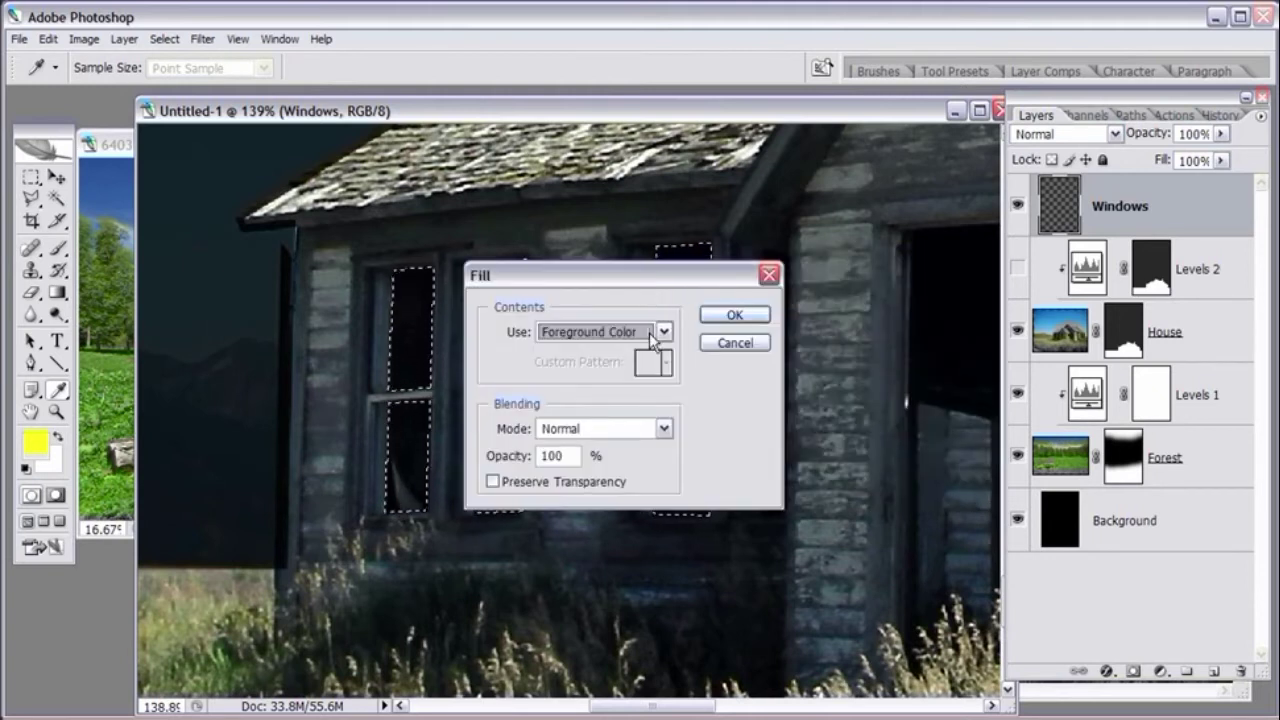
click(735, 316)
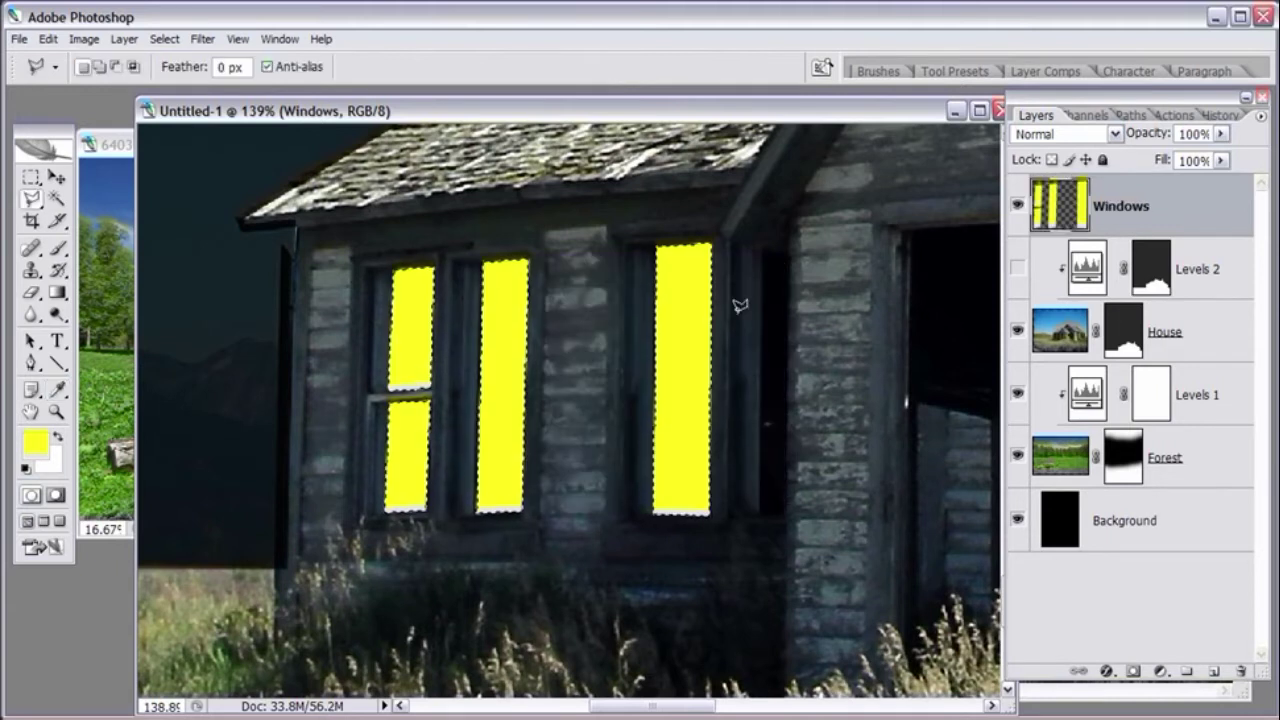
click(164, 39)
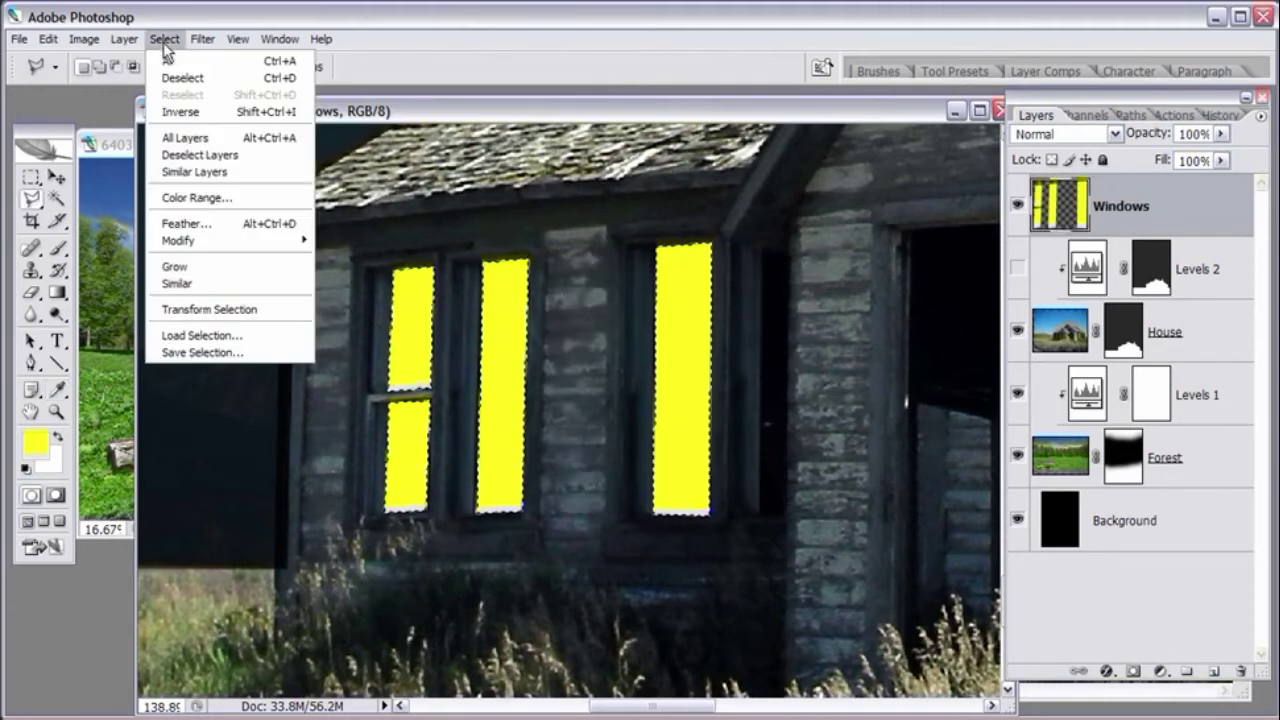
click(168, 78)
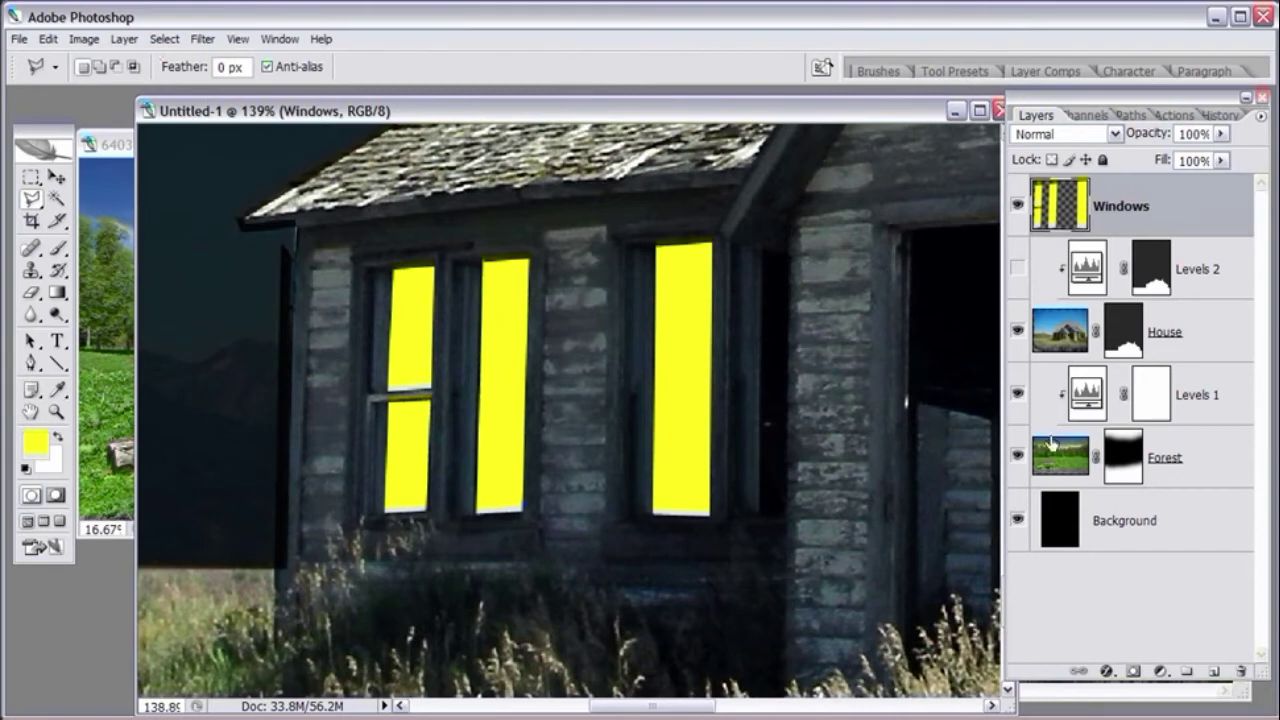
- Show the Levels 2 adjustment layer again to darken the house around the yellow windows
key(ctrl+minus)
key(ctrl+minus)
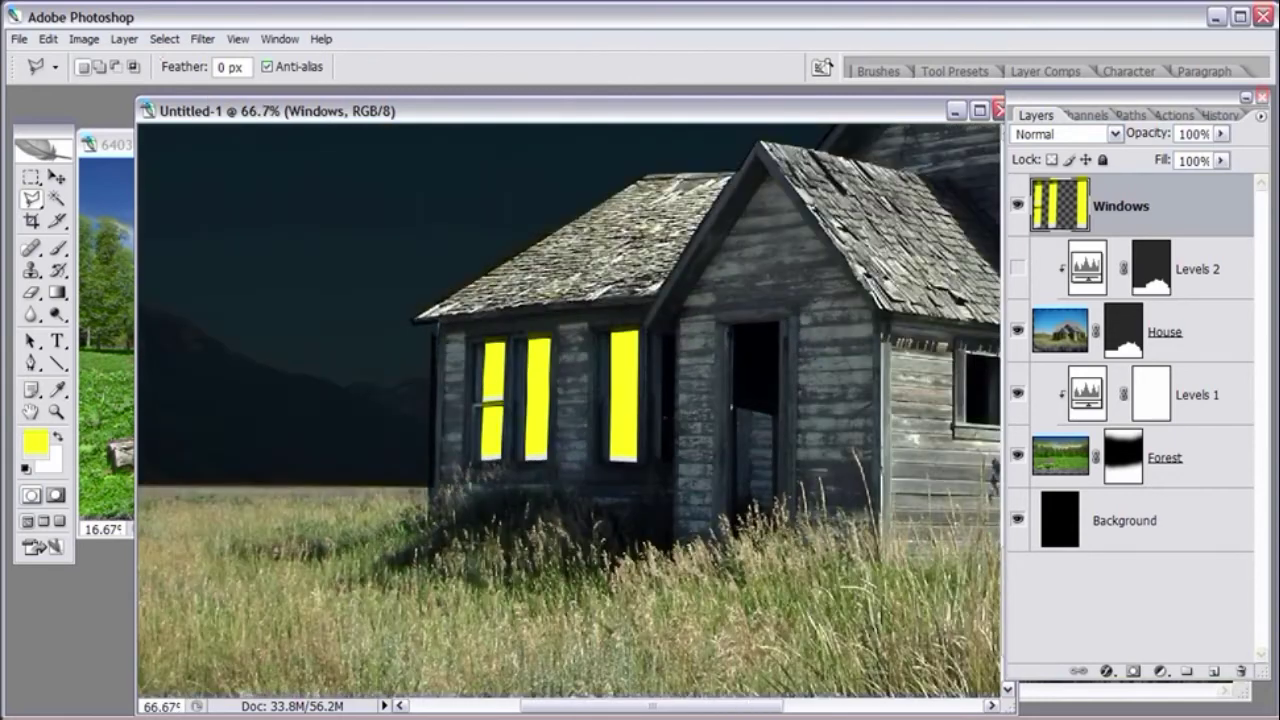
key(ctrl+minus)
key(ctrl+minus)
key(ctrl+minus)
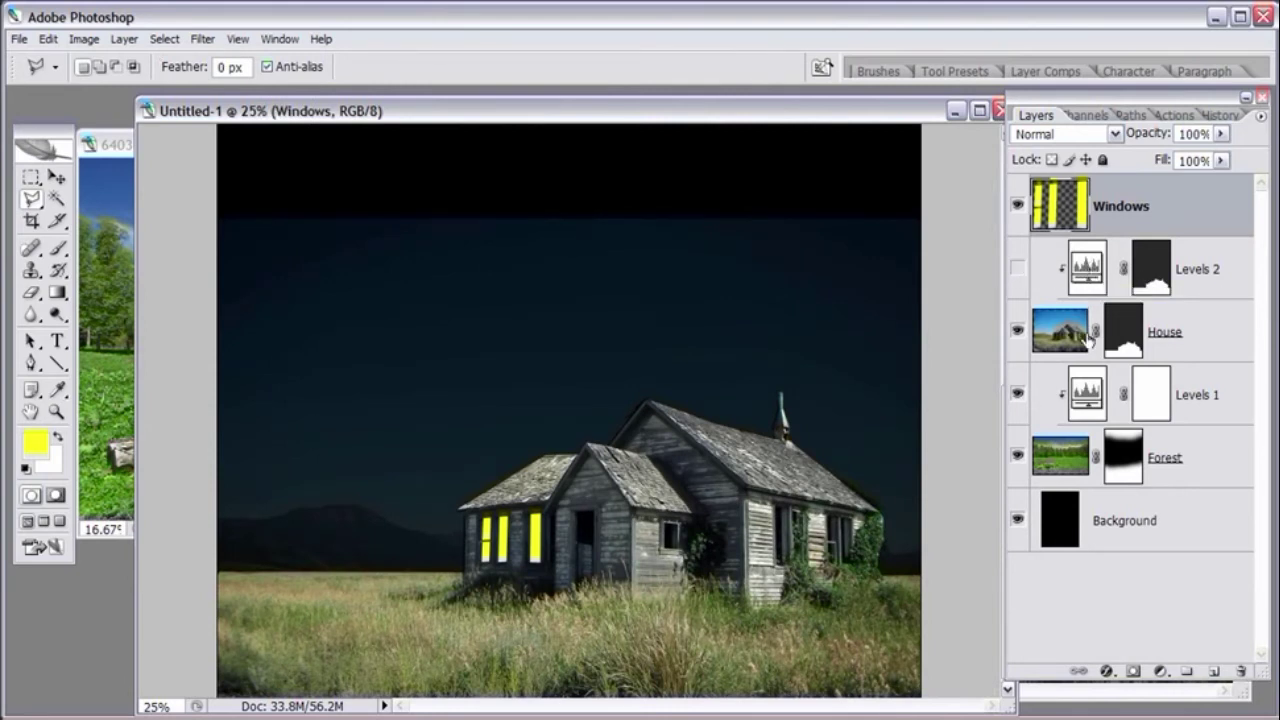
click(1017, 269)
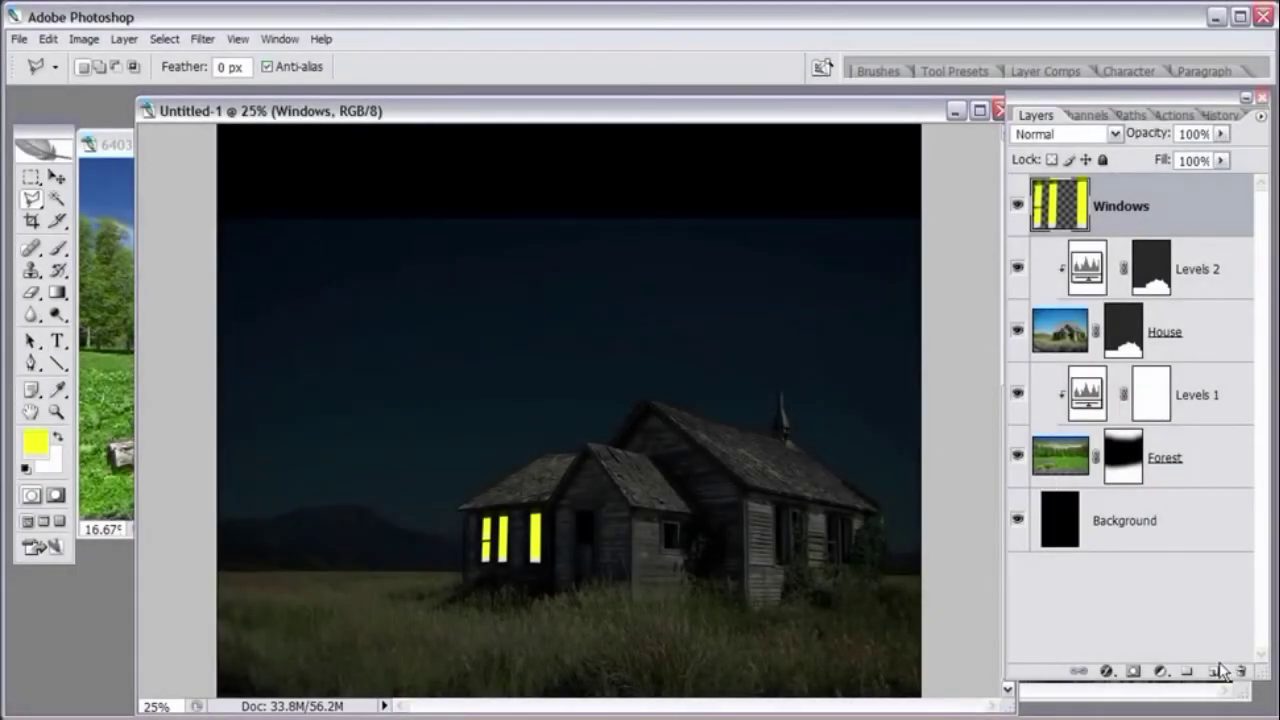
- Add a new layer above the Windows layer and name it Beams
click(1216, 669)
double_click(1155, 210)
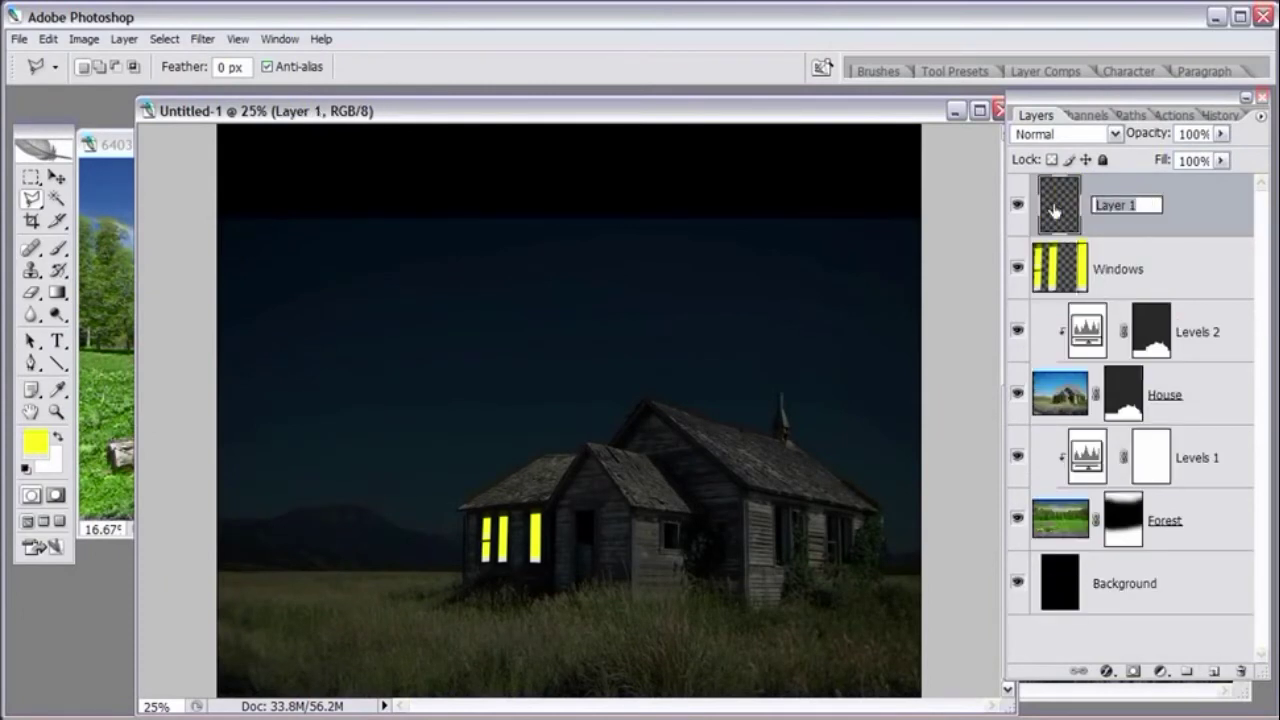
text(Beams)
key(Return)
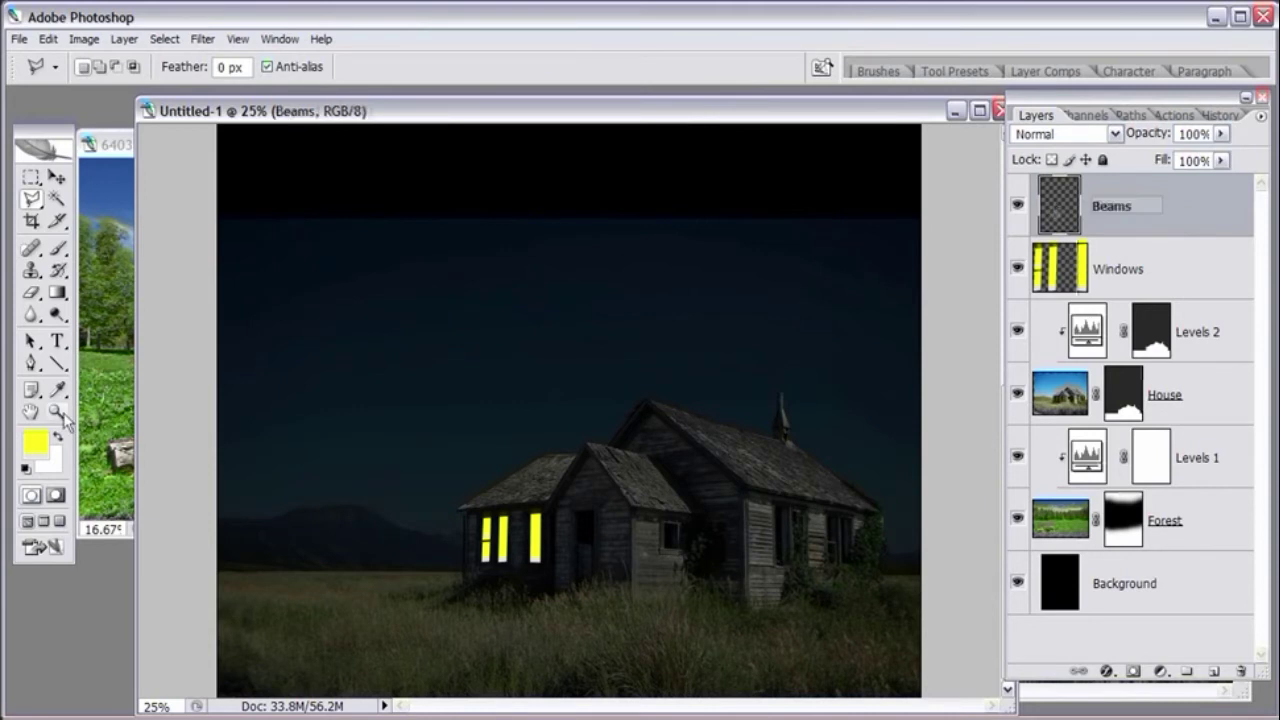
- Outline a beam-shaped selection with the Polygonal Lasso, widening from the house's leftmost window to the far left of the scene
key(z)
click(543, 600)
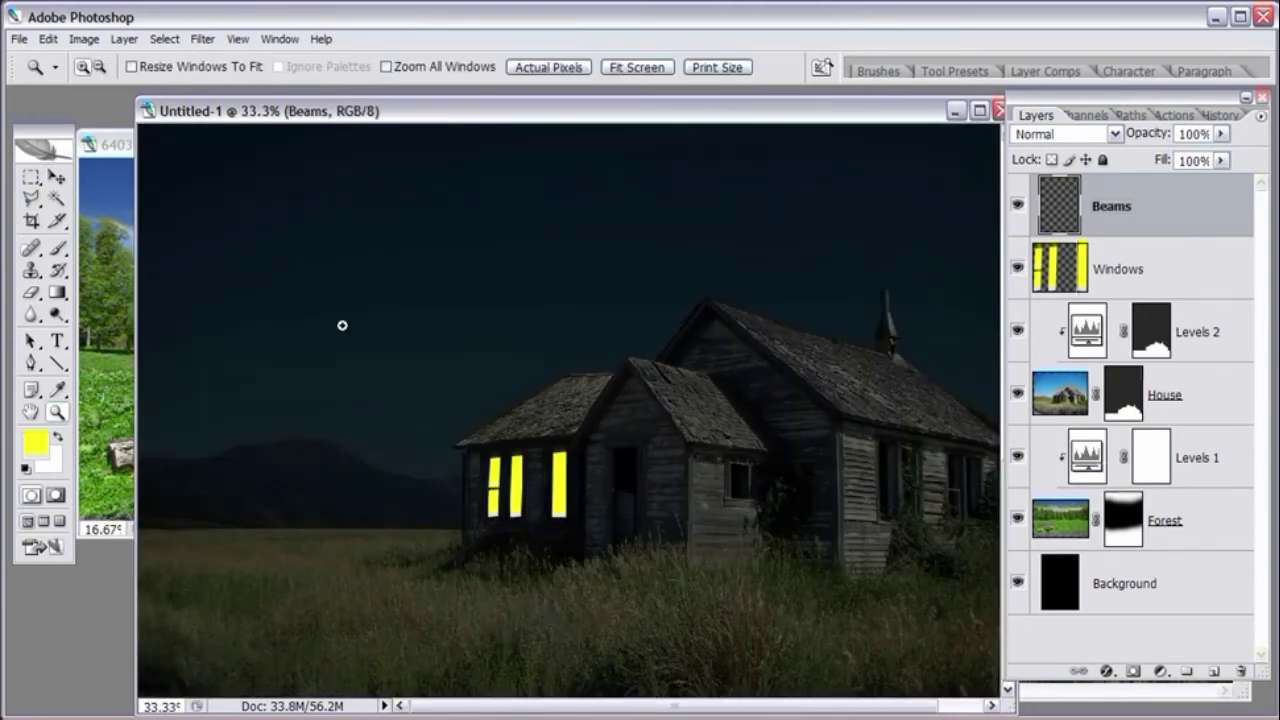
click(31, 198)
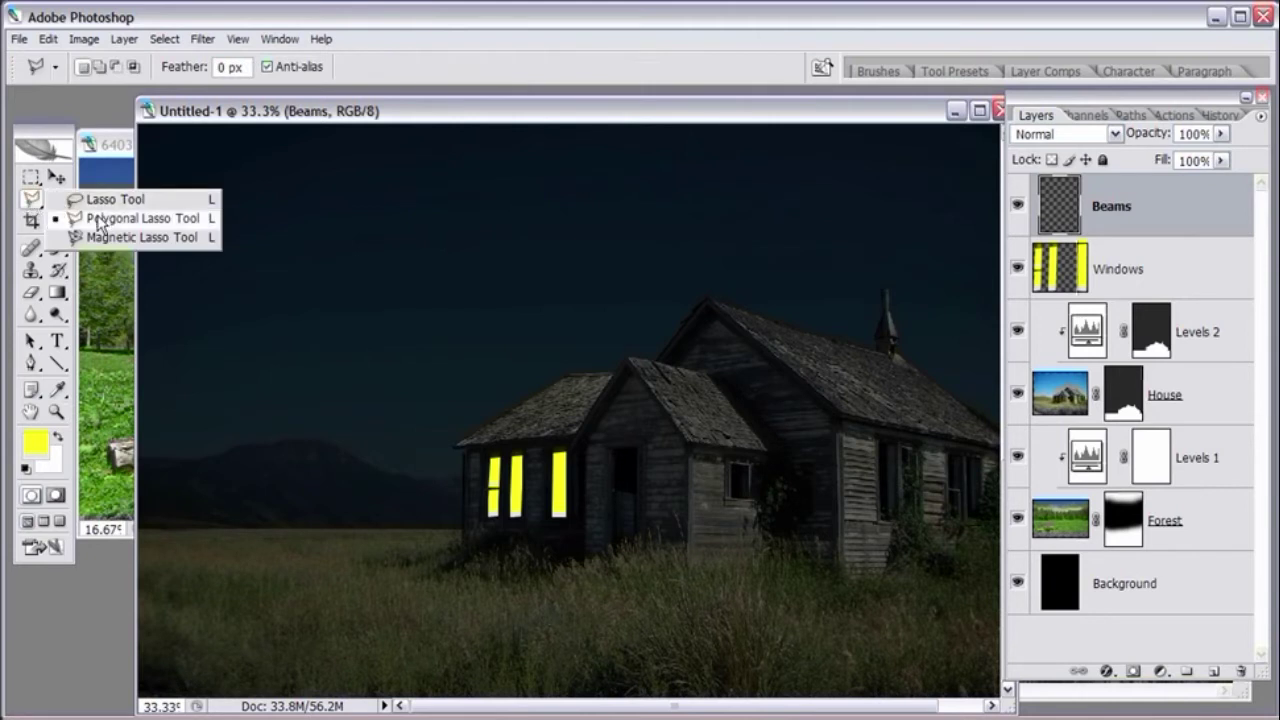
click(99, 222)
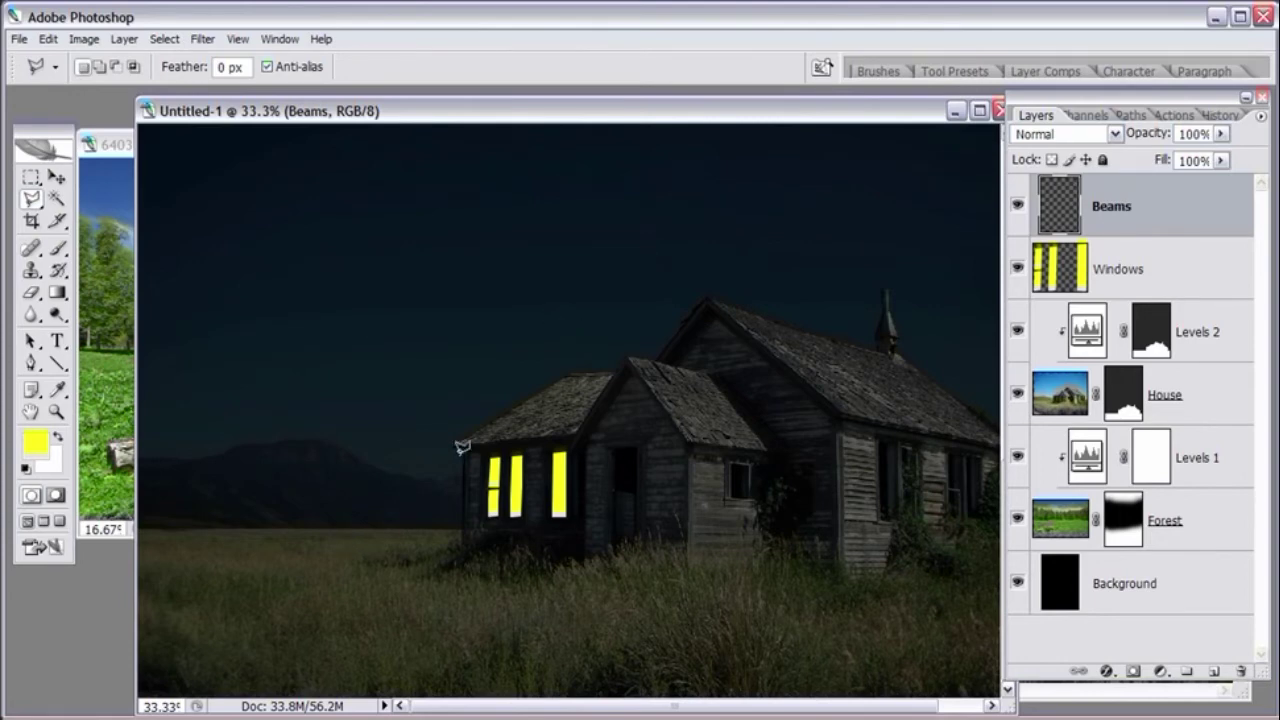
click(57, 412)
click(323, 518)
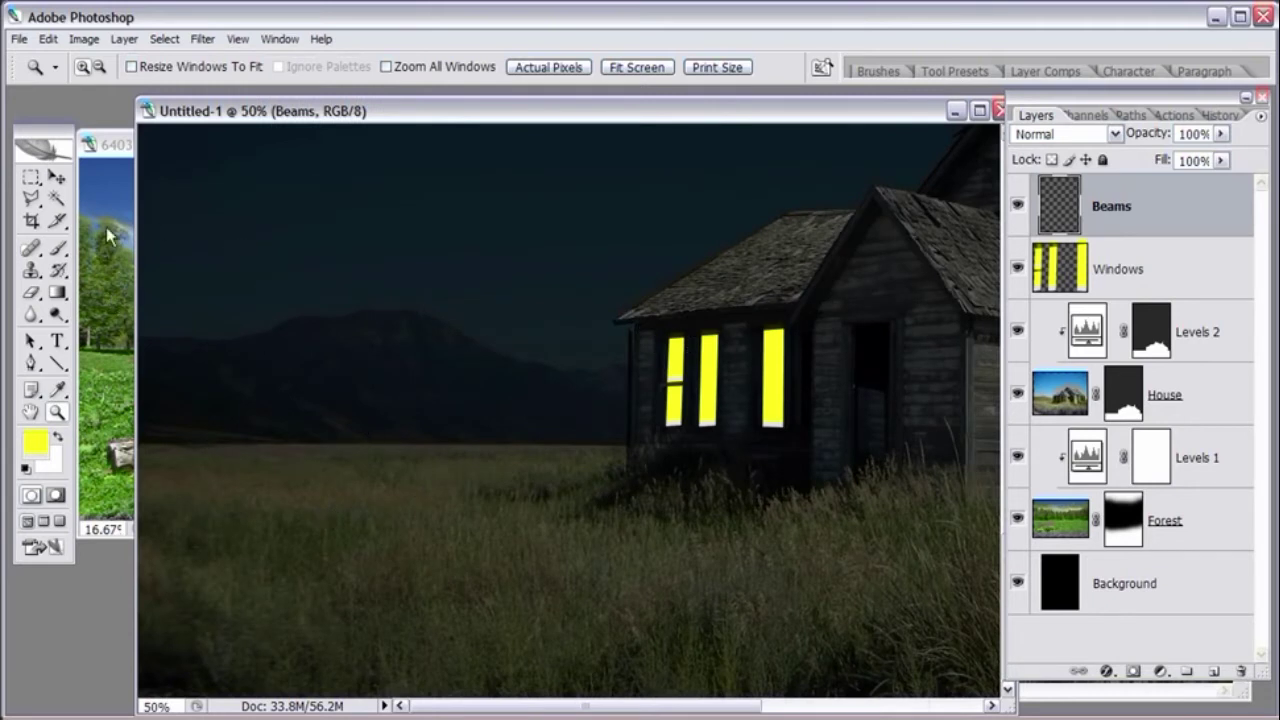
click(31, 197)
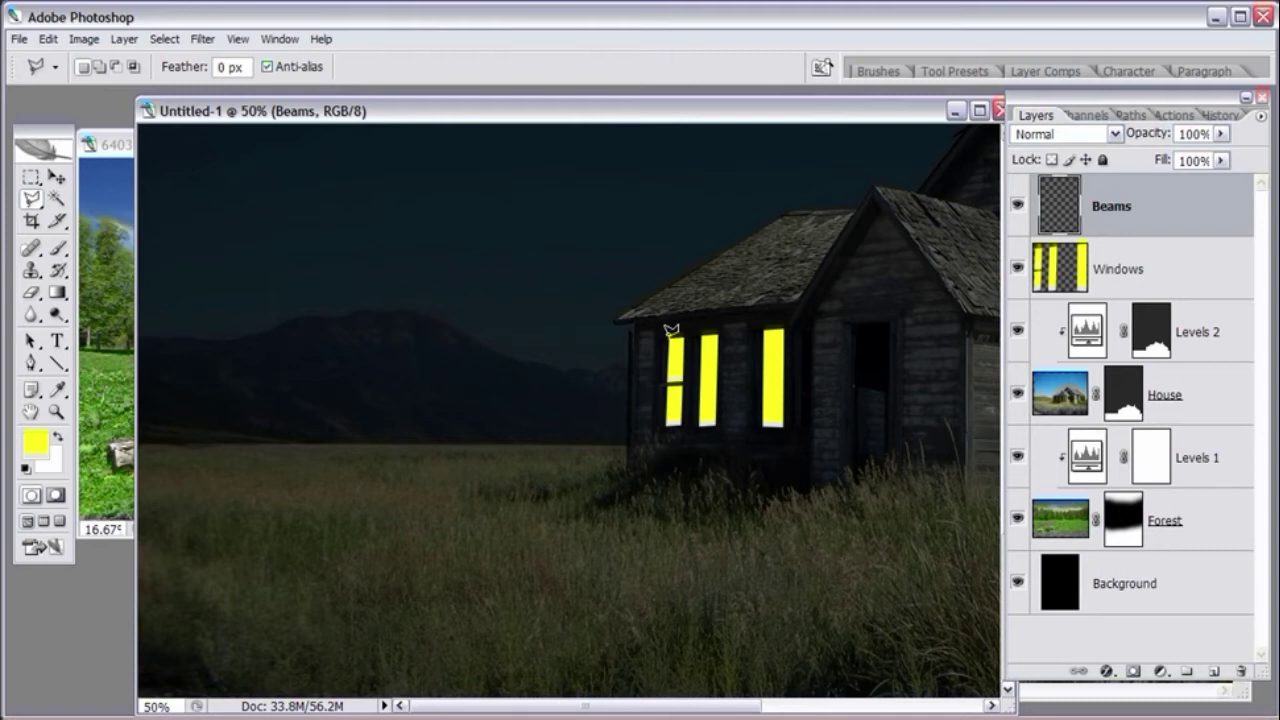
click(668, 338)
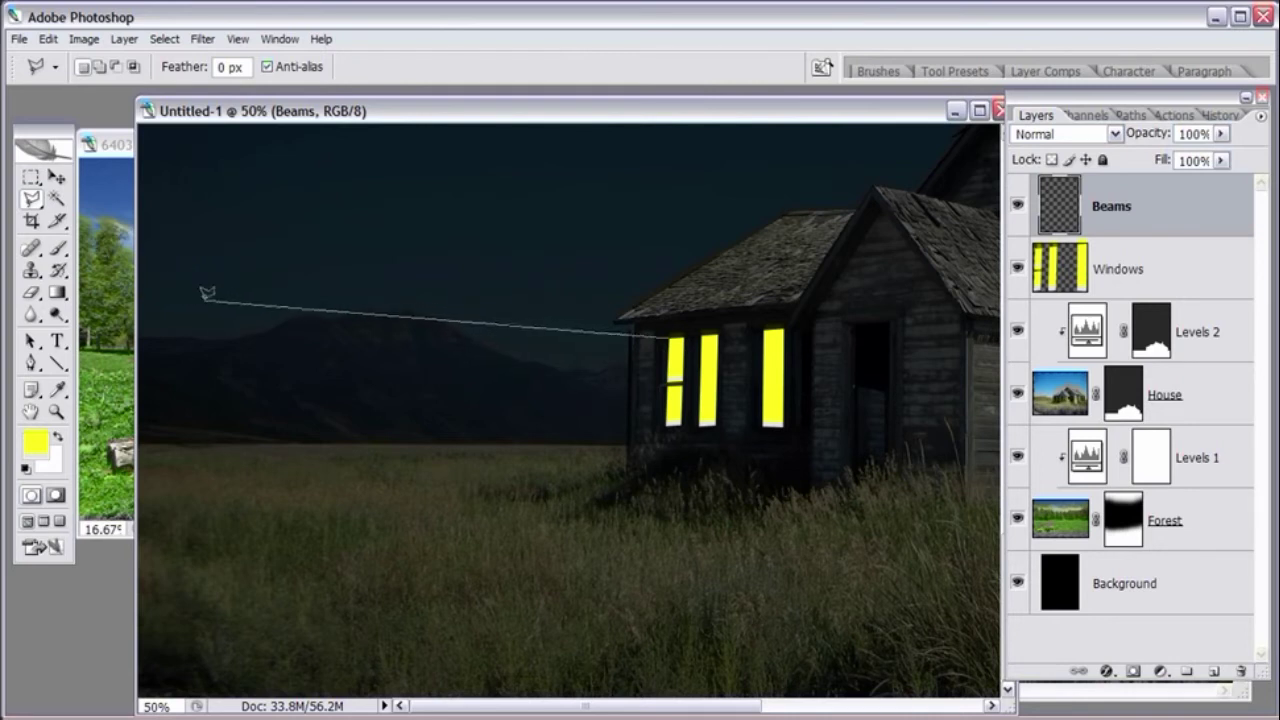
click(151, 294)
click(151, 470)
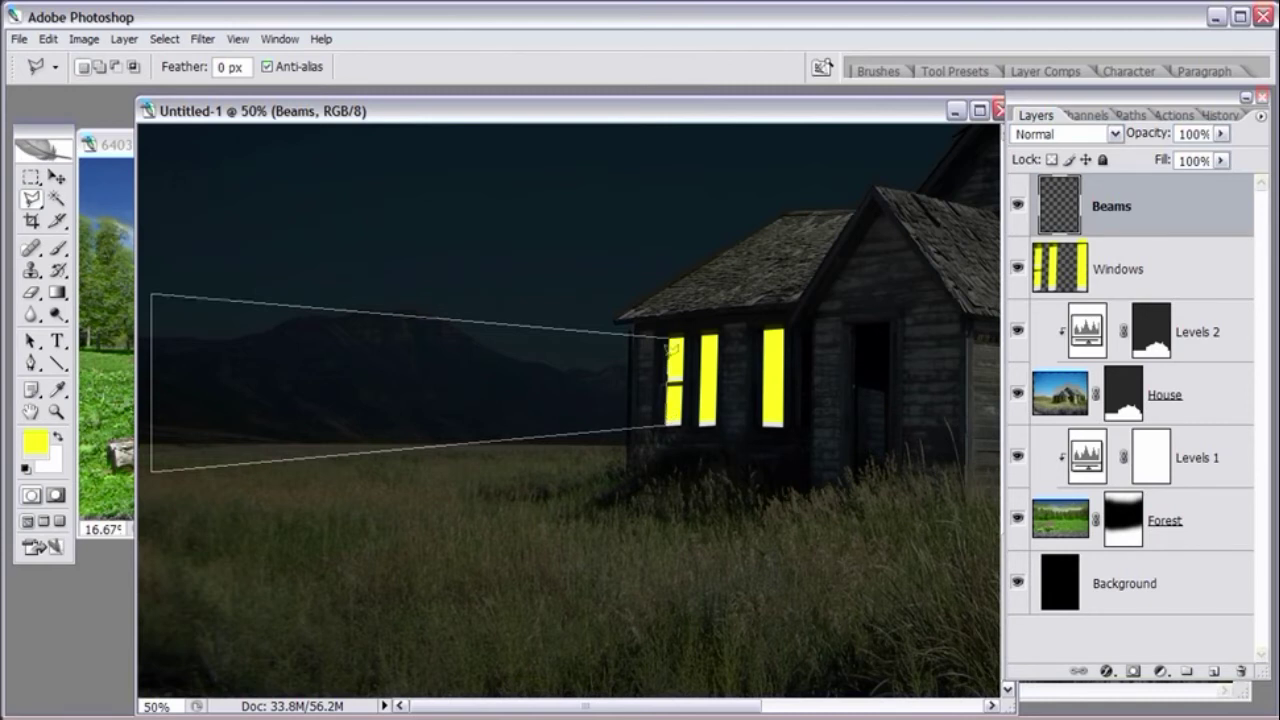
click(670, 339)
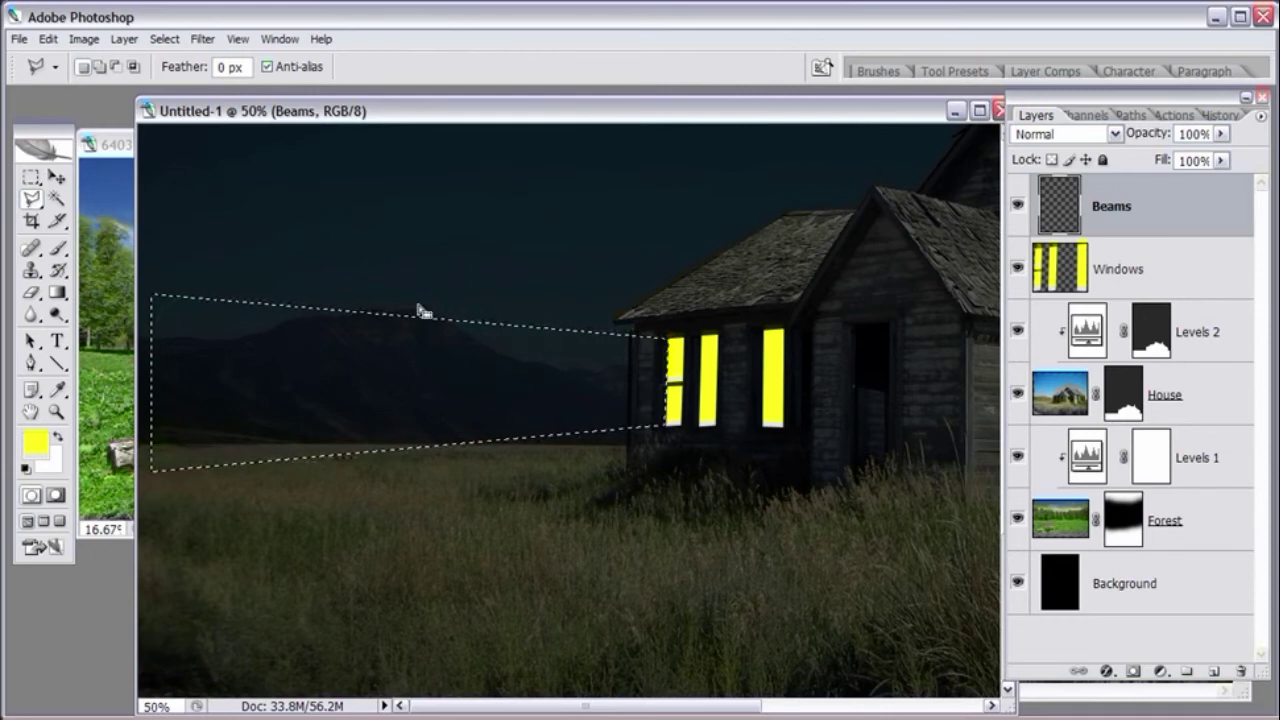
- Set the foreground colour to the orange-yellow web colour ffcc00
click(36, 443)
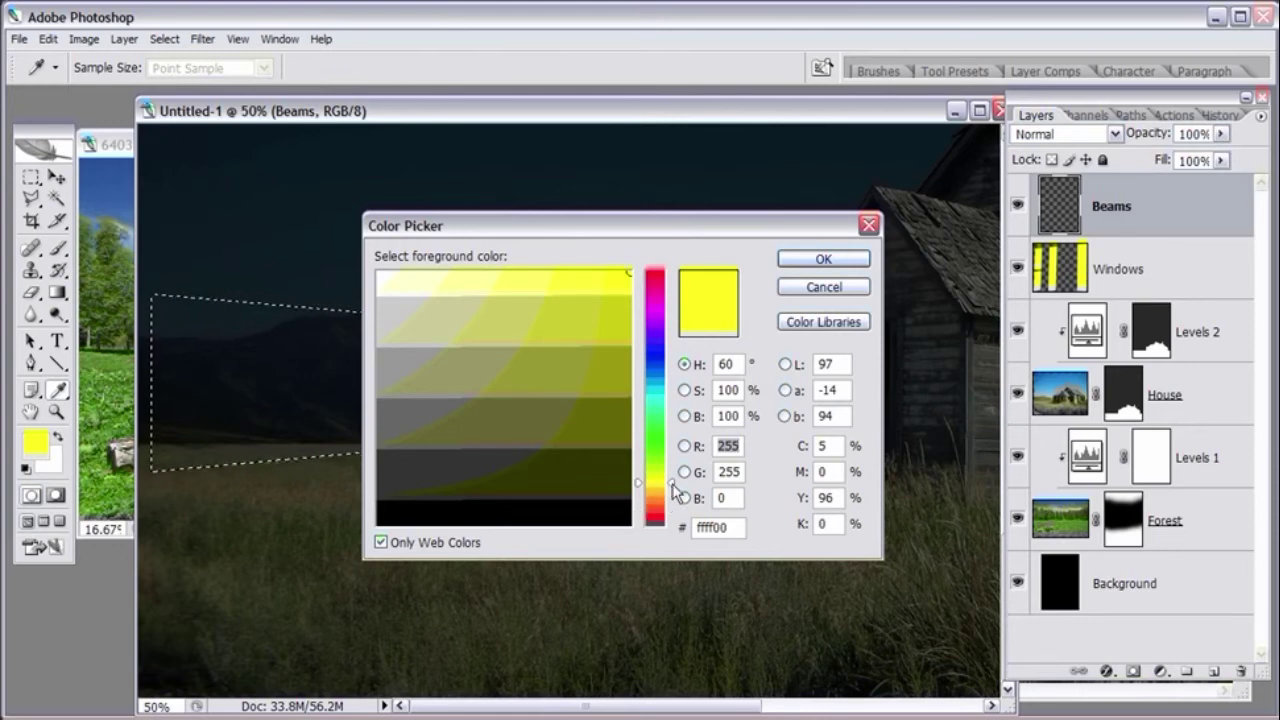
drag(674, 490, 677, 499)
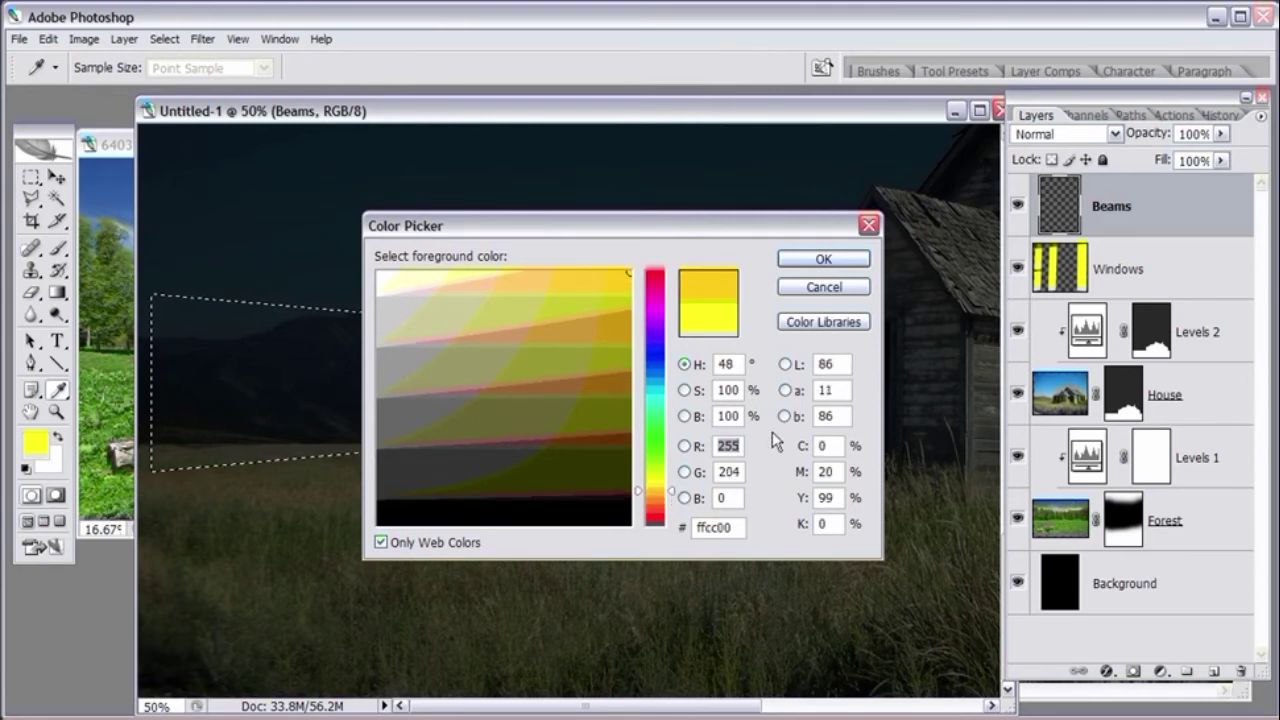
click(822, 259)
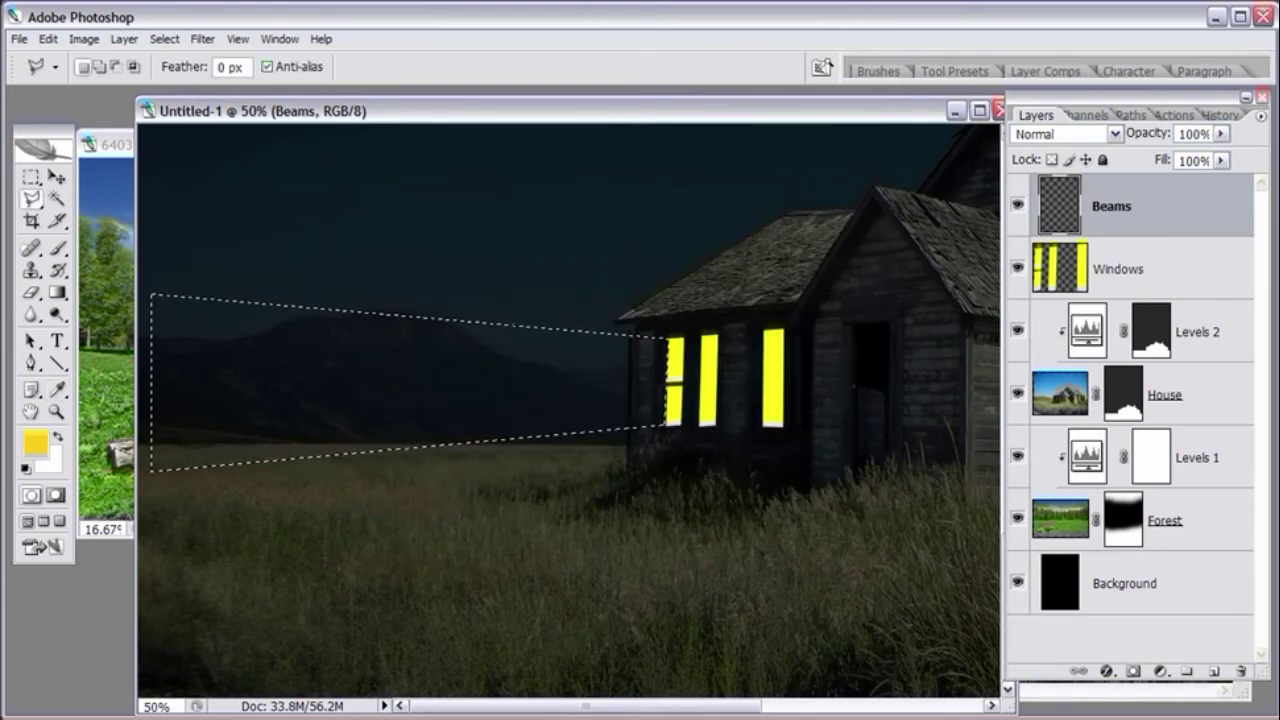
- Fill the beam selection on the Beams layer with the foreground colour using the Paint Bucket, and deselect
drag(57, 292, 100, 311)
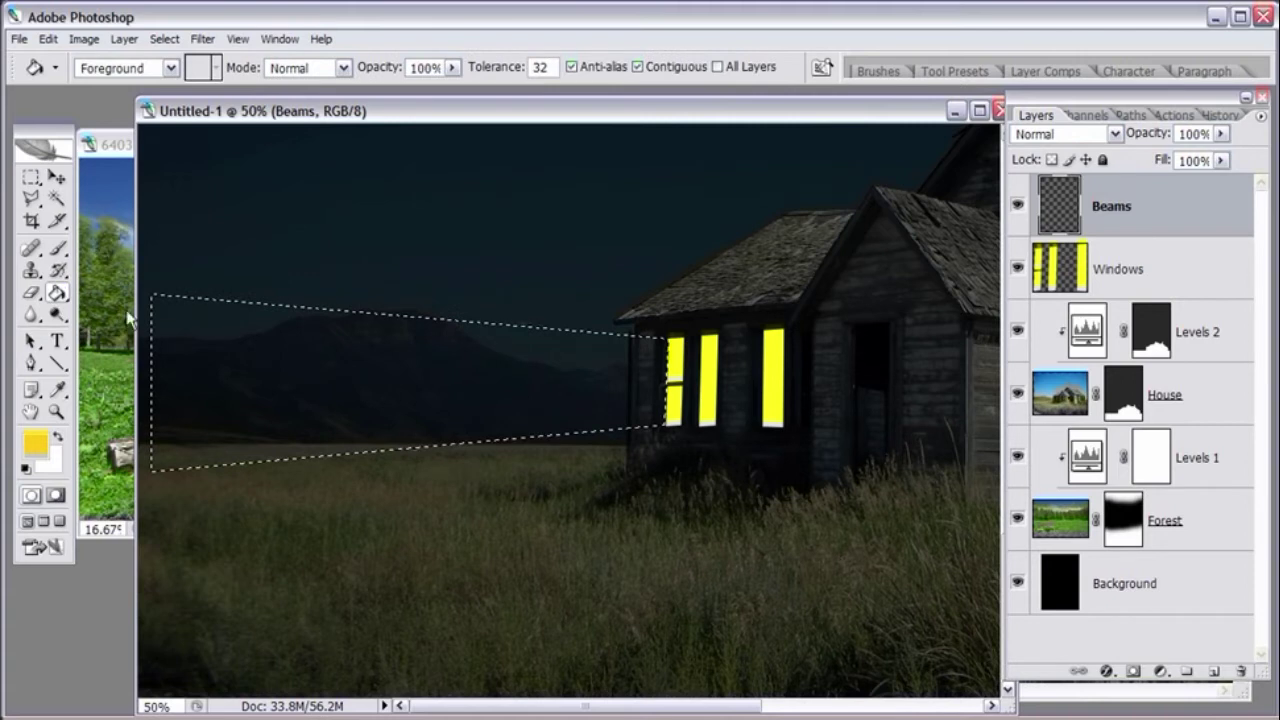
click(283, 357)
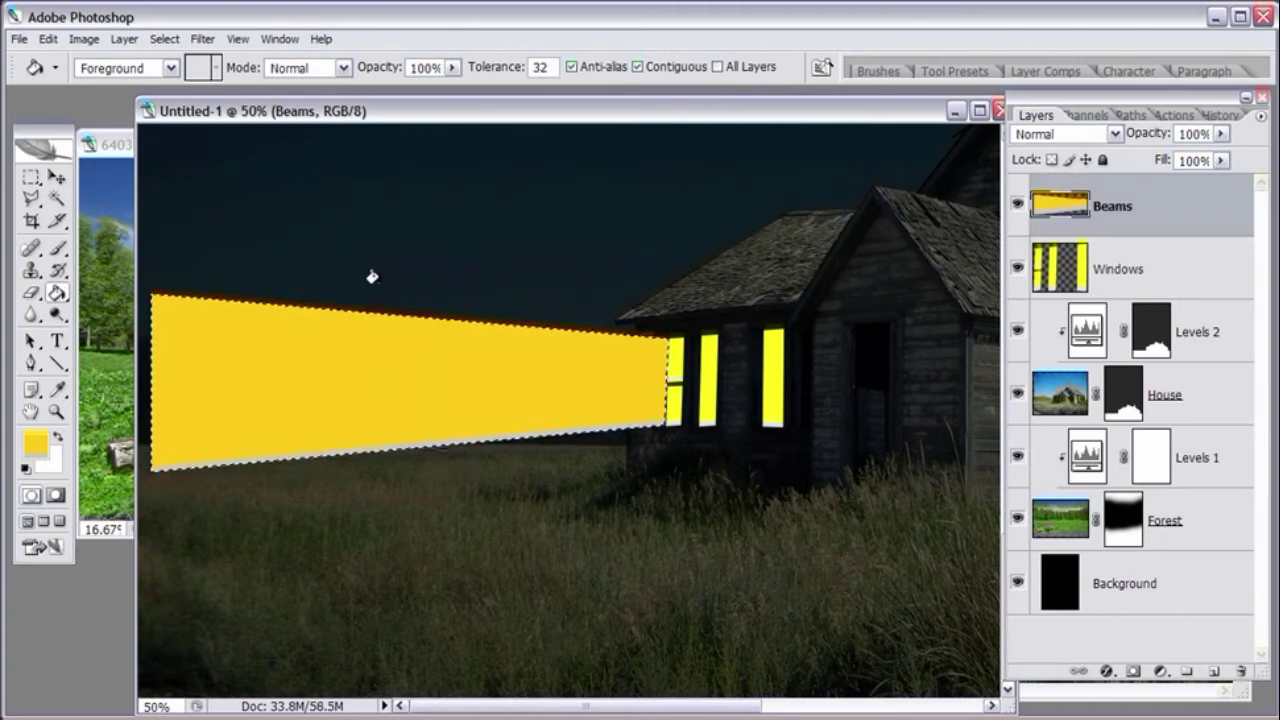
click(164, 39)
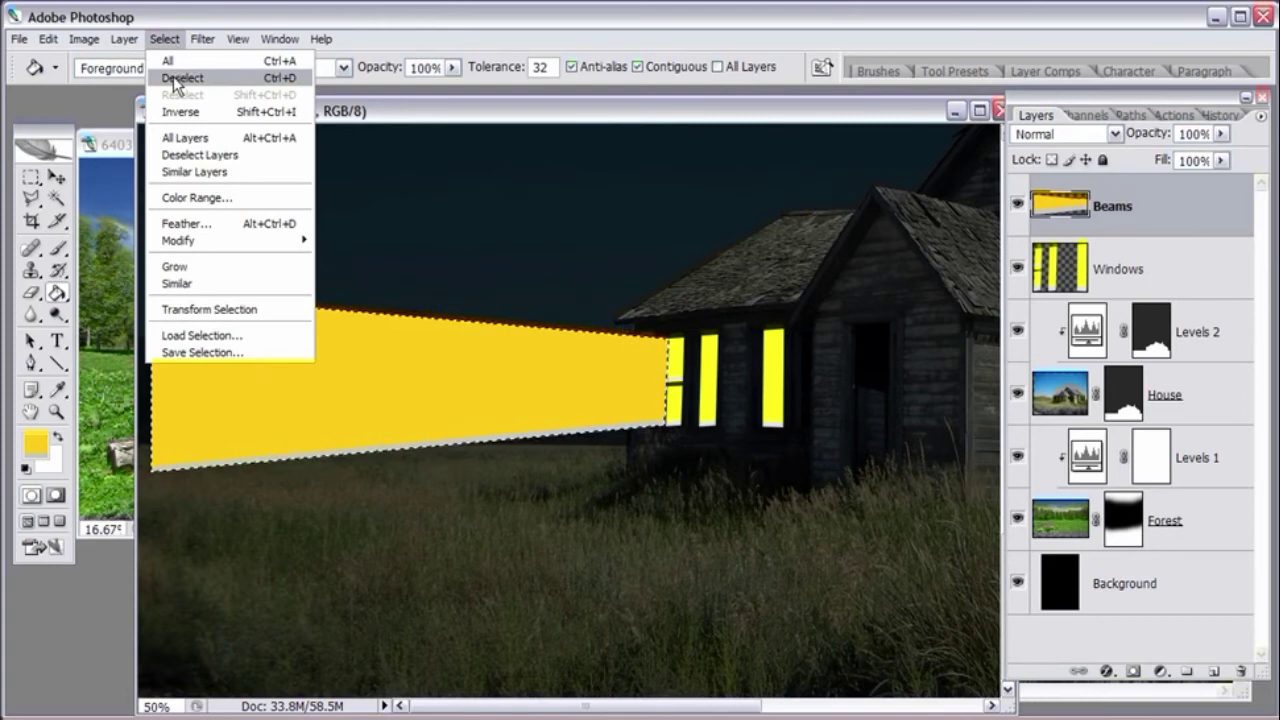
click(175, 76)
- Lower the Beams layer's opacity to 20%
click(56, 177)
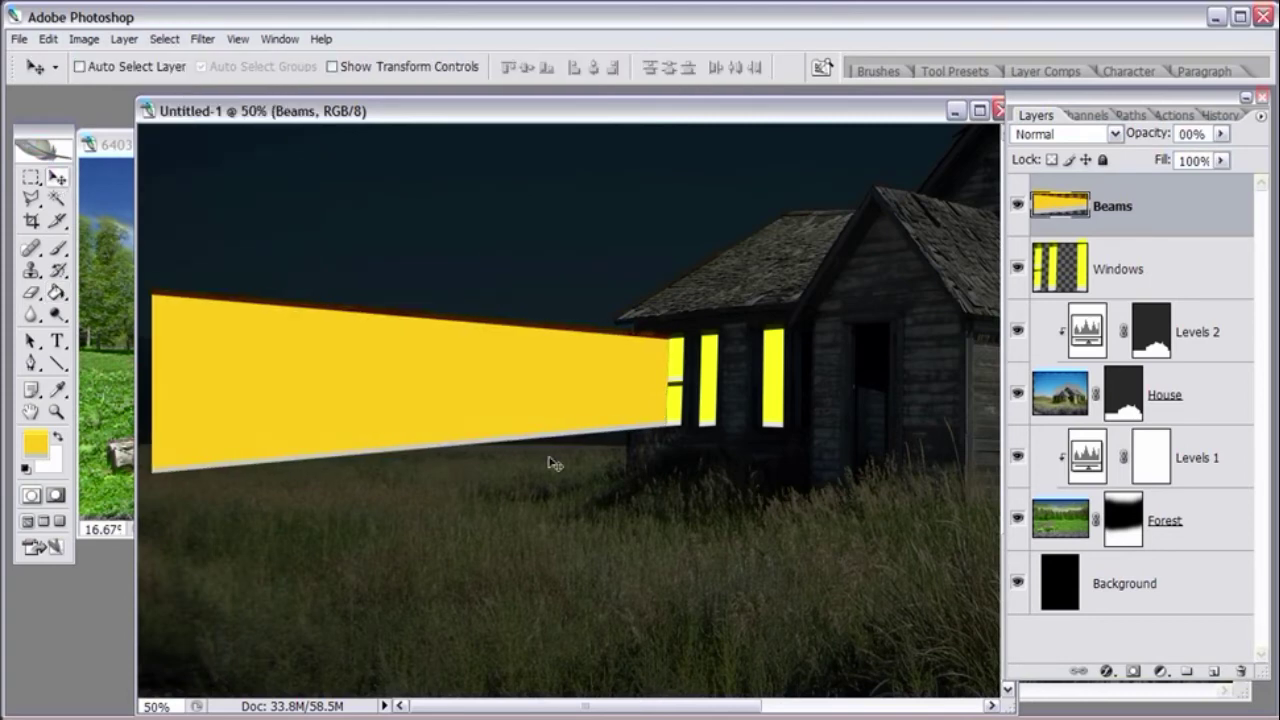
click(1221, 134)
drag(1221, 140, 1160, 162)
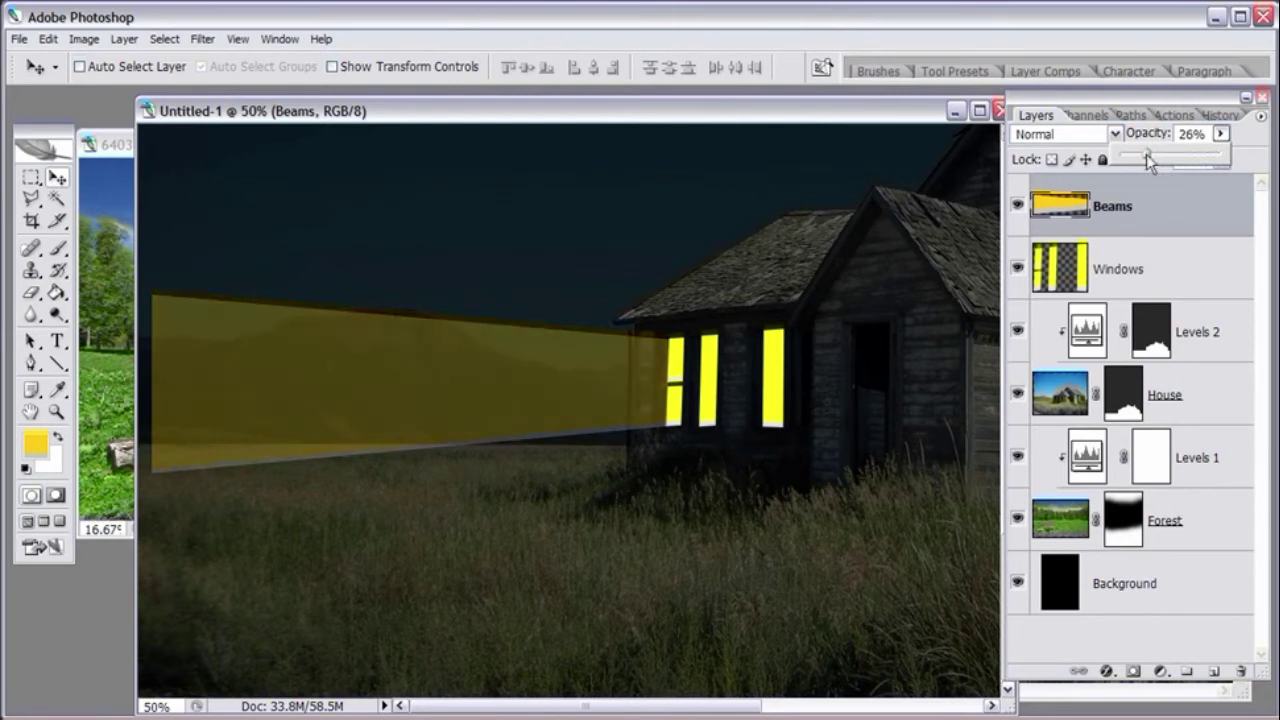
drag(1146, 154, 1139, 157)
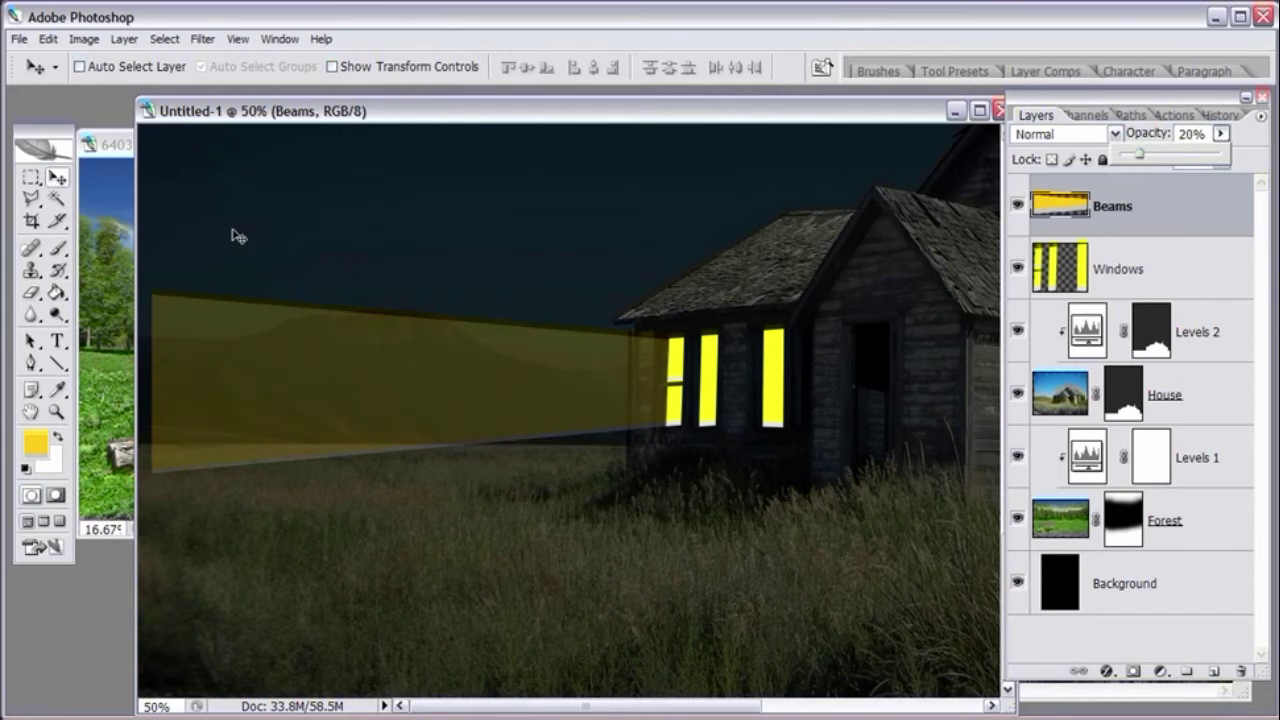
key(Return)
mouse_move(602, 382)
mouse_down()
mouse_move(563, 366)
mouse_move(602, 382)
mouse_up()
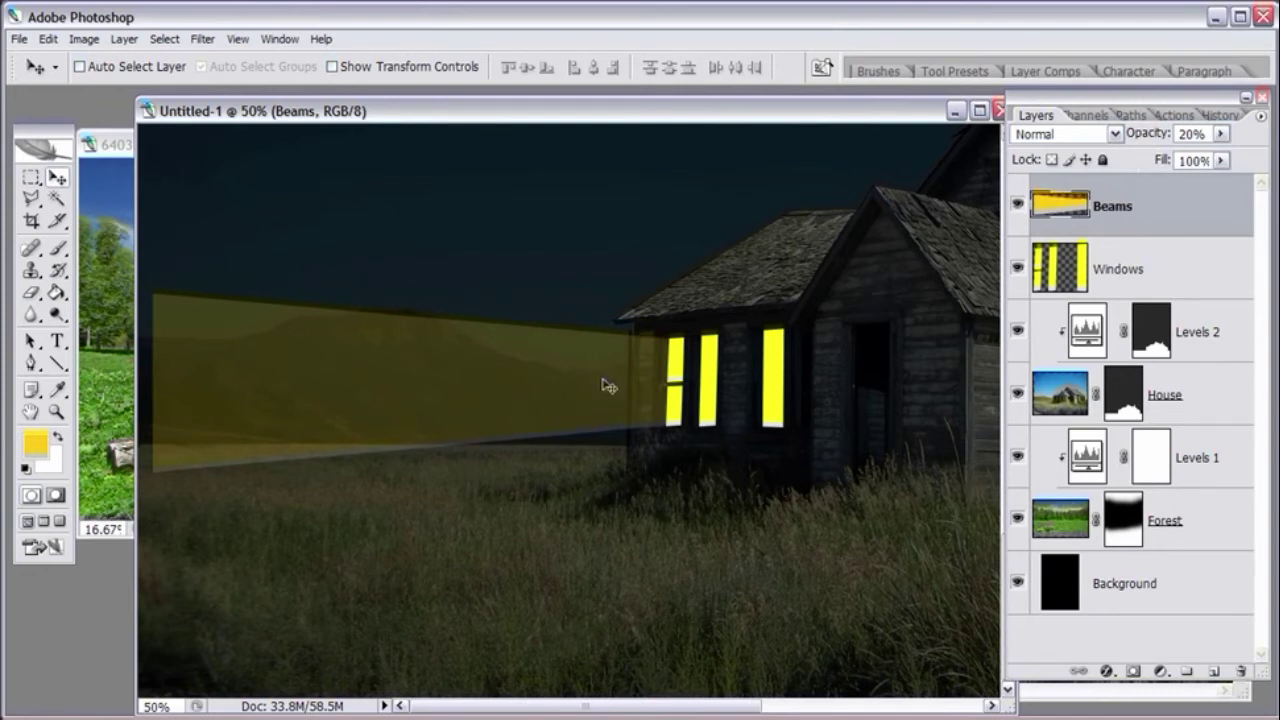
- Rename the Beams layer as Beam 1
double_click(1130, 206)
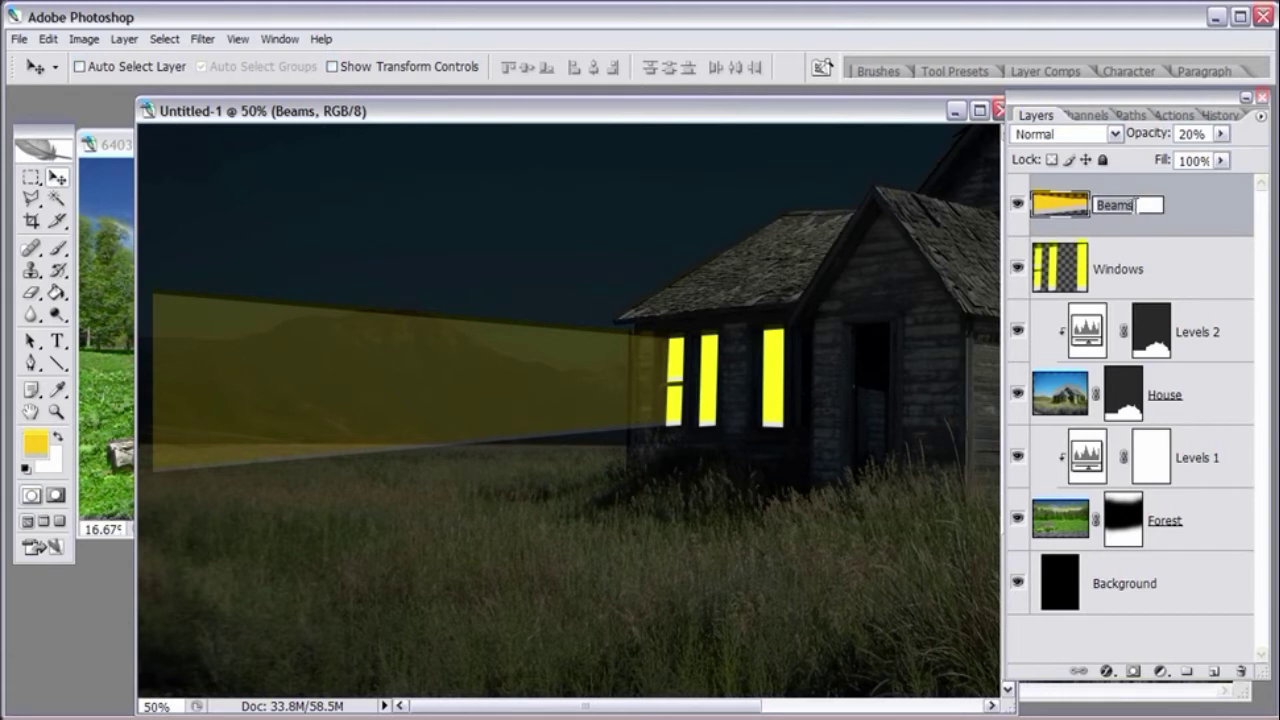
key(BackSpace)
key(Return)
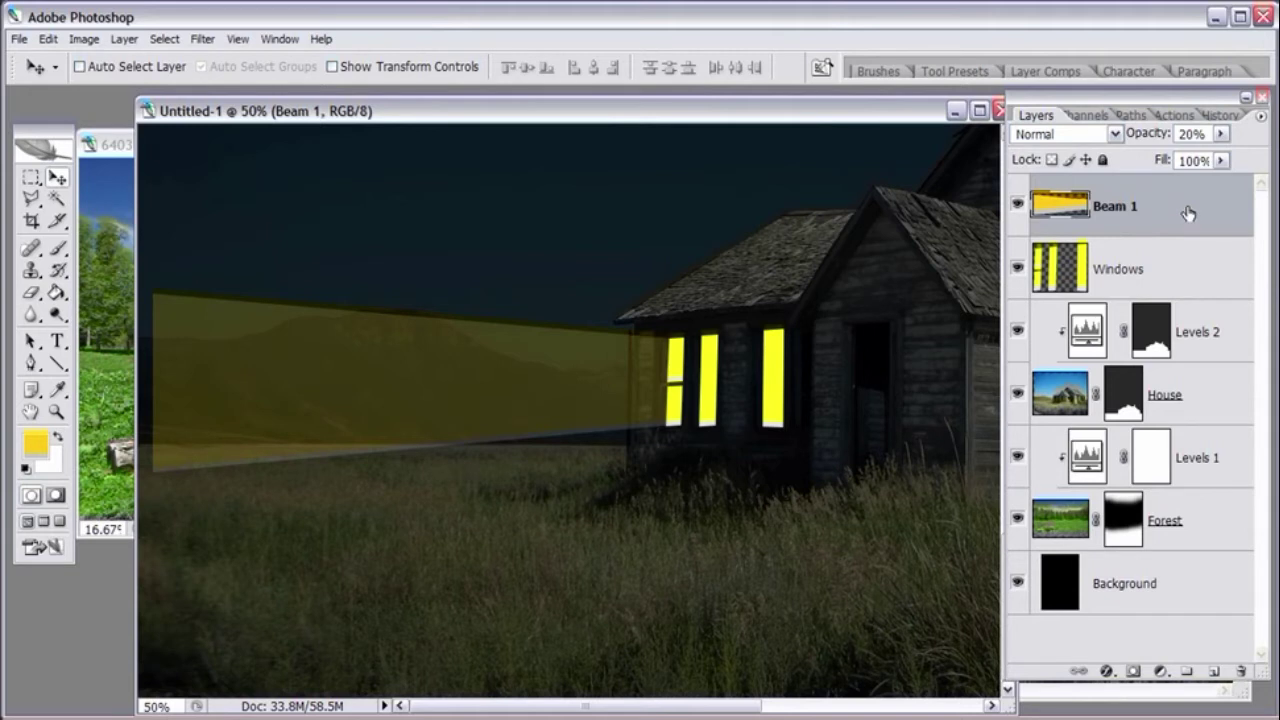
- Add a new layer above Beam 1 and name it Beam 2
click(1213, 672)
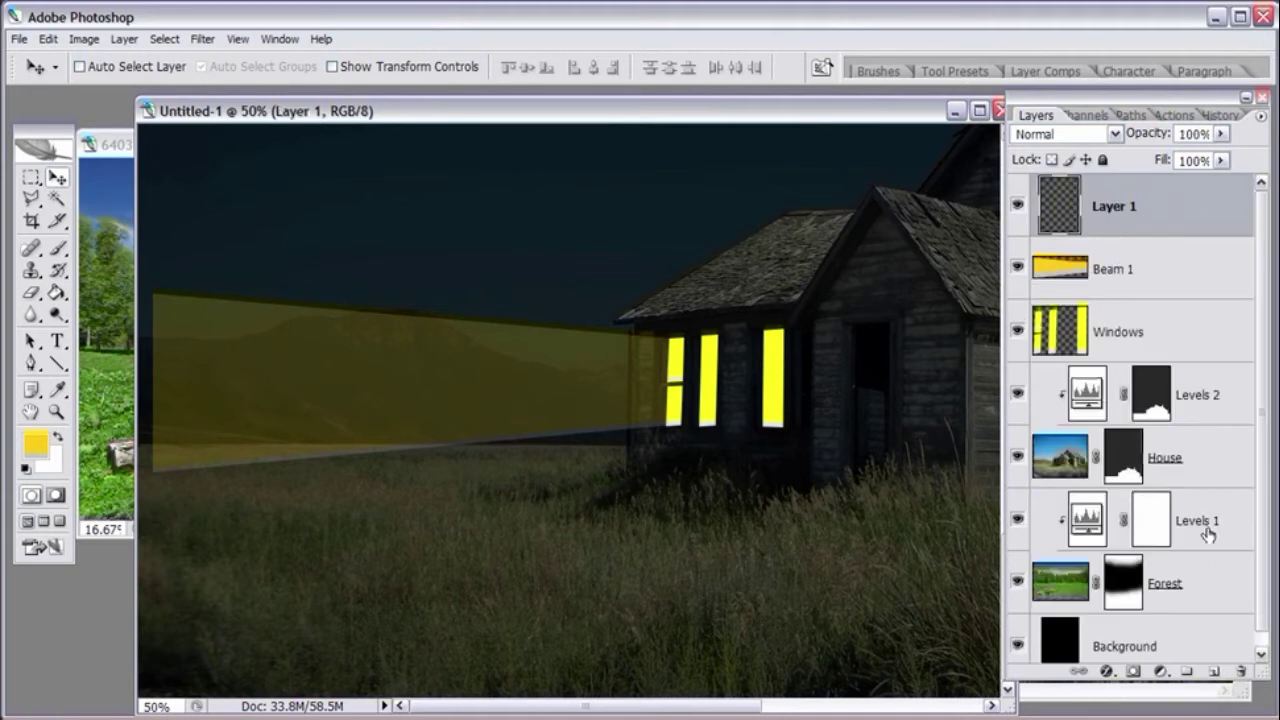
double_click(1137, 214)
text(Beam 2)
key(Return)
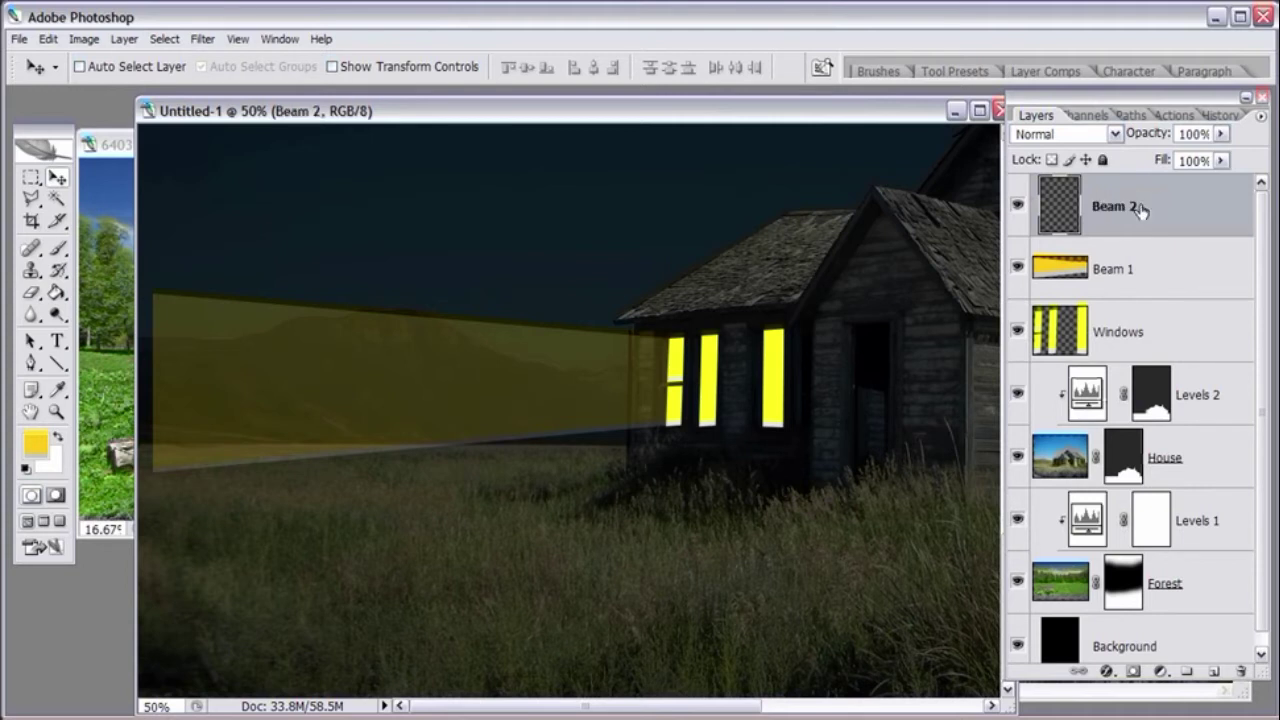
- Outline a second beam-shaped selection with the Polygonal Lasso, from the middle yellow window to slightly beyond the first beam's far edge
click(31, 198)
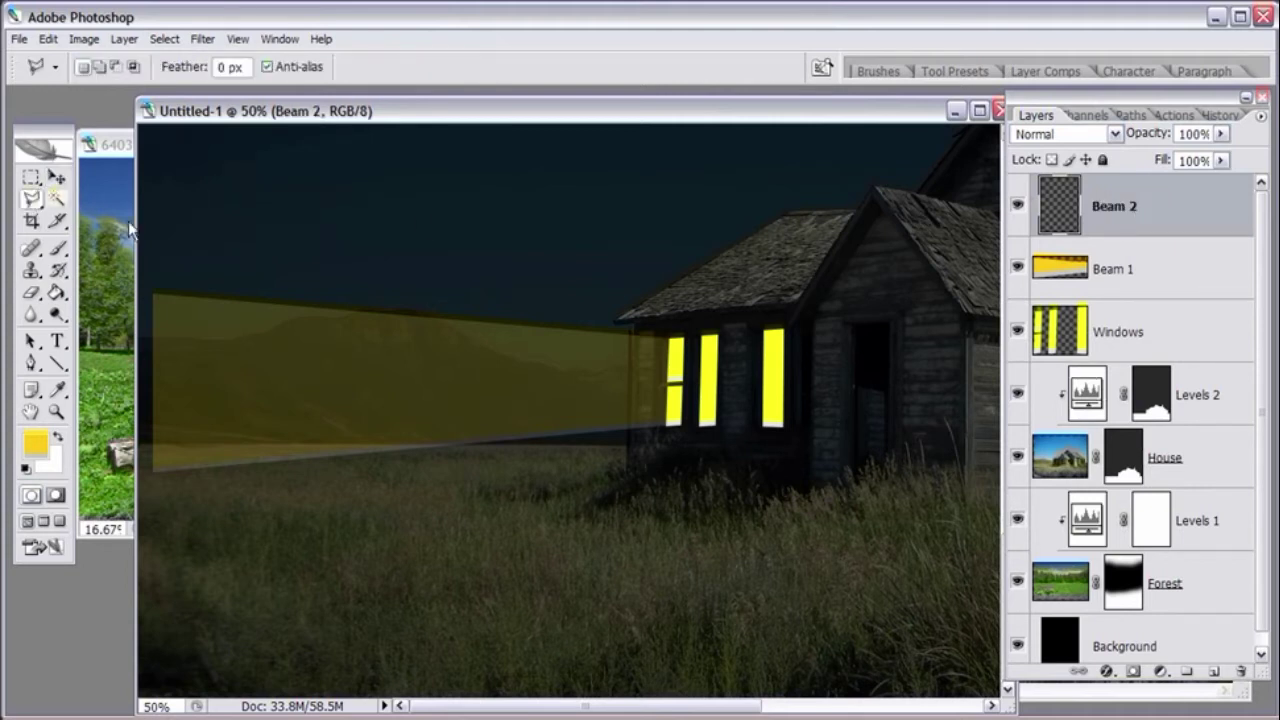
click(700, 332)
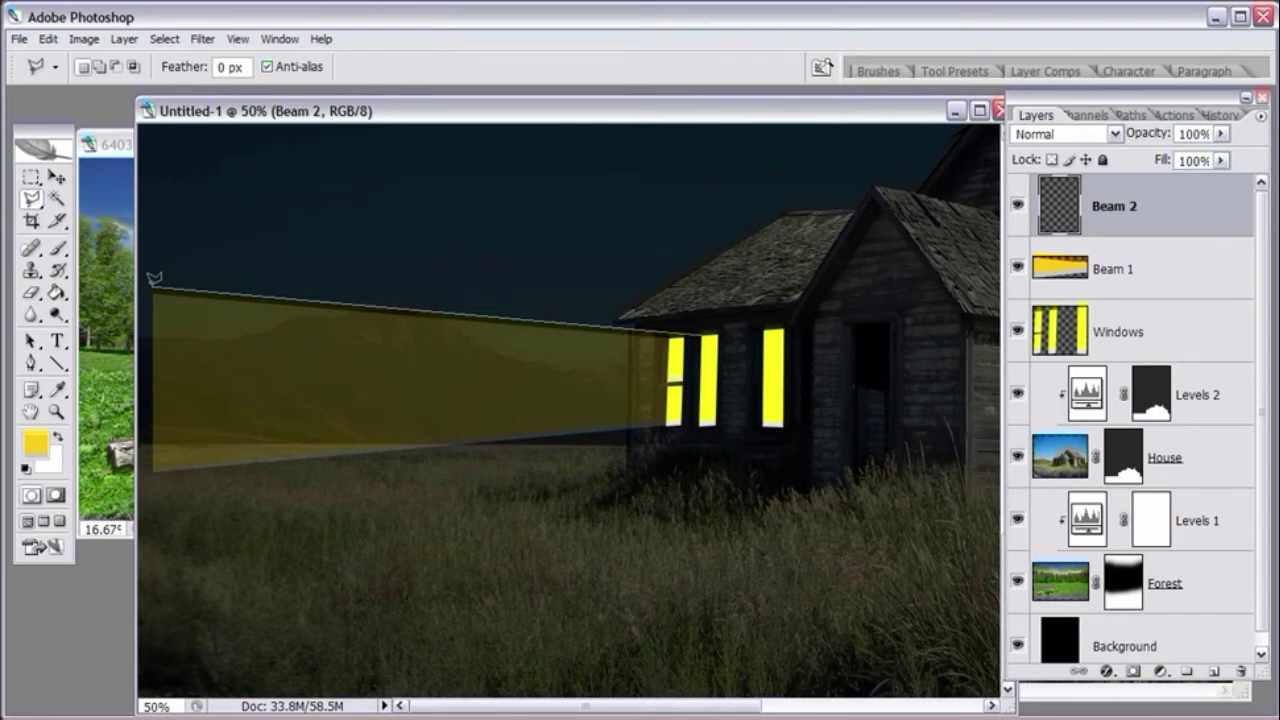
click(152, 478)
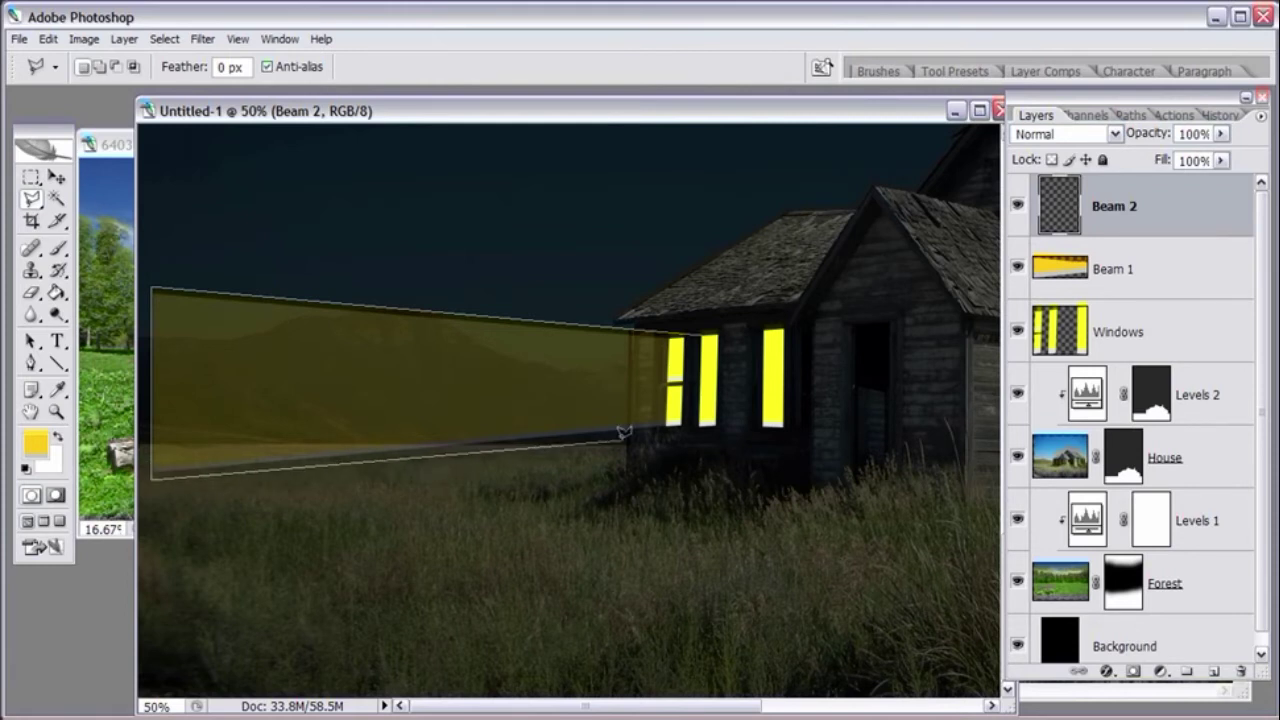
click(703, 418)
click(704, 328)
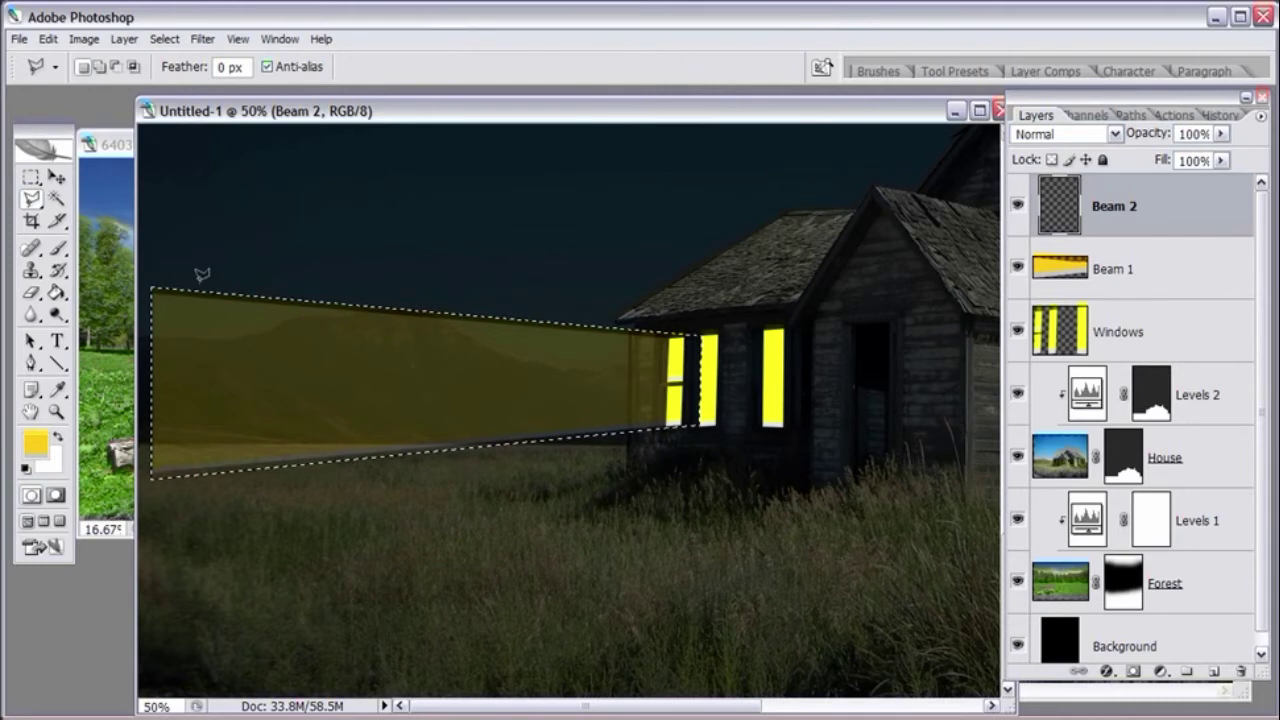
- Fill the second beam selection on the Beam 2 layer with the foreground colour using the Paint Bucket, and deselect
click(57, 292)
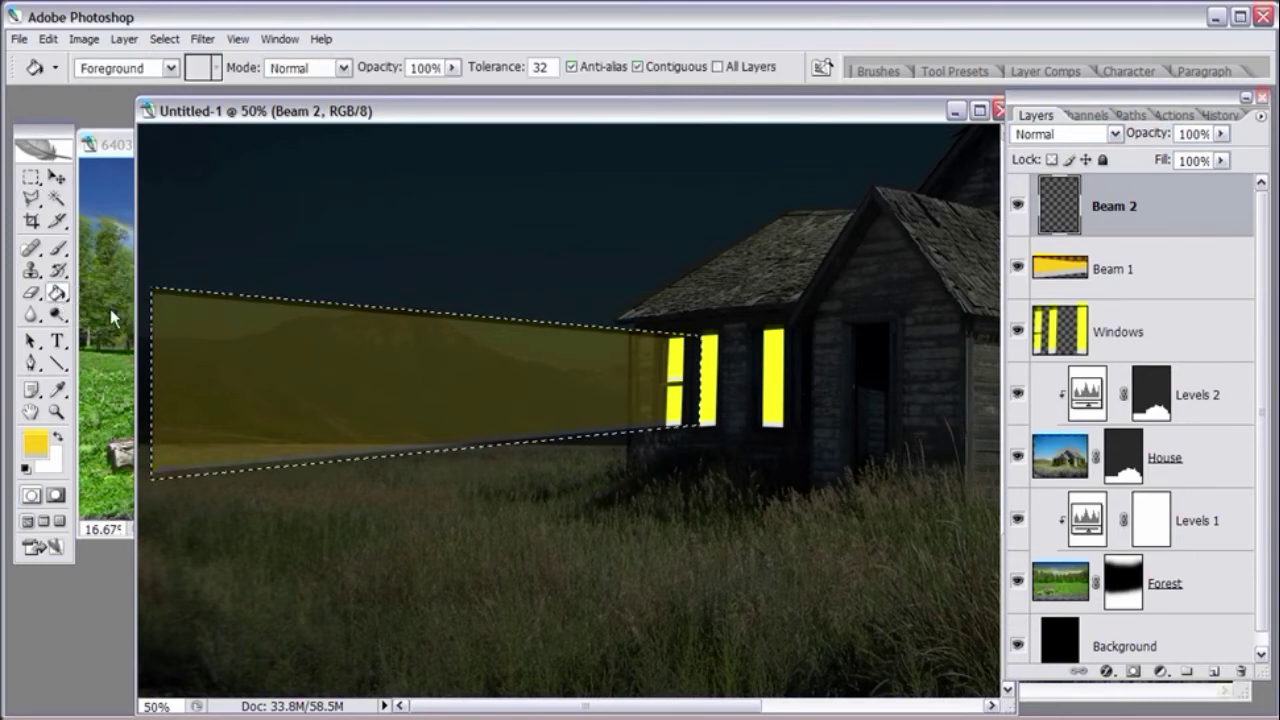
click(352, 338)
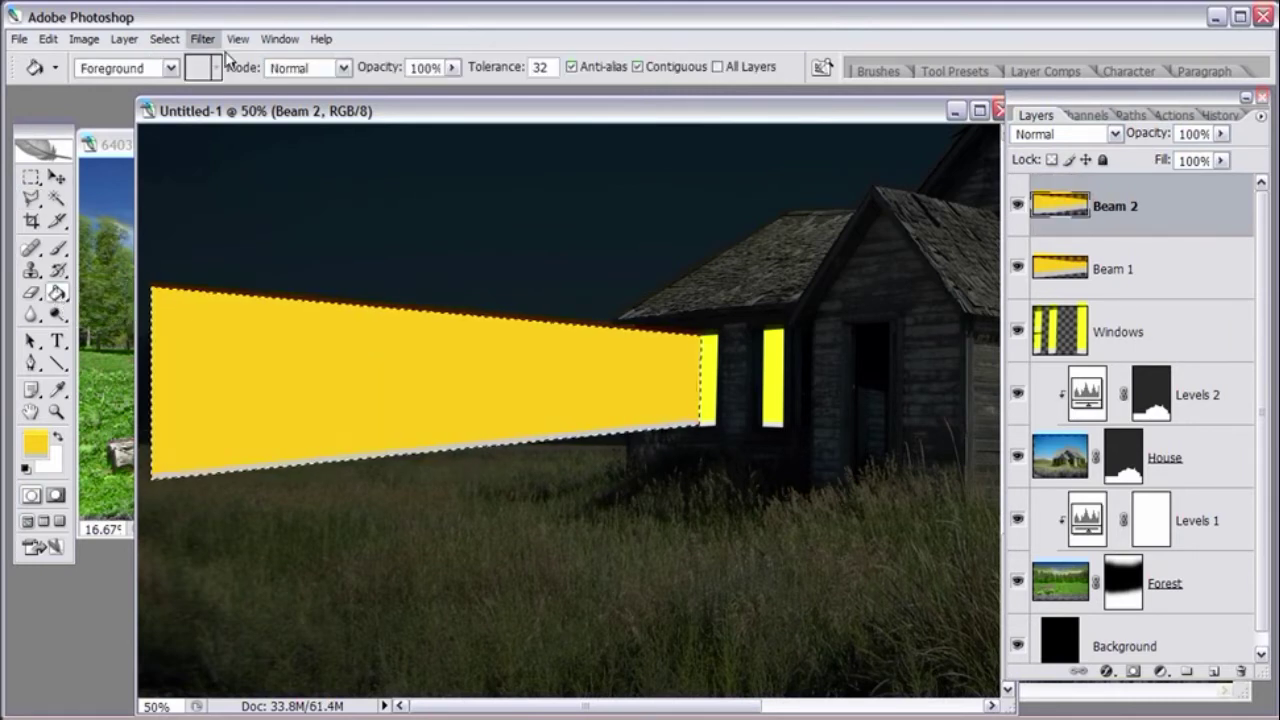
click(165, 40)
click(180, 77)
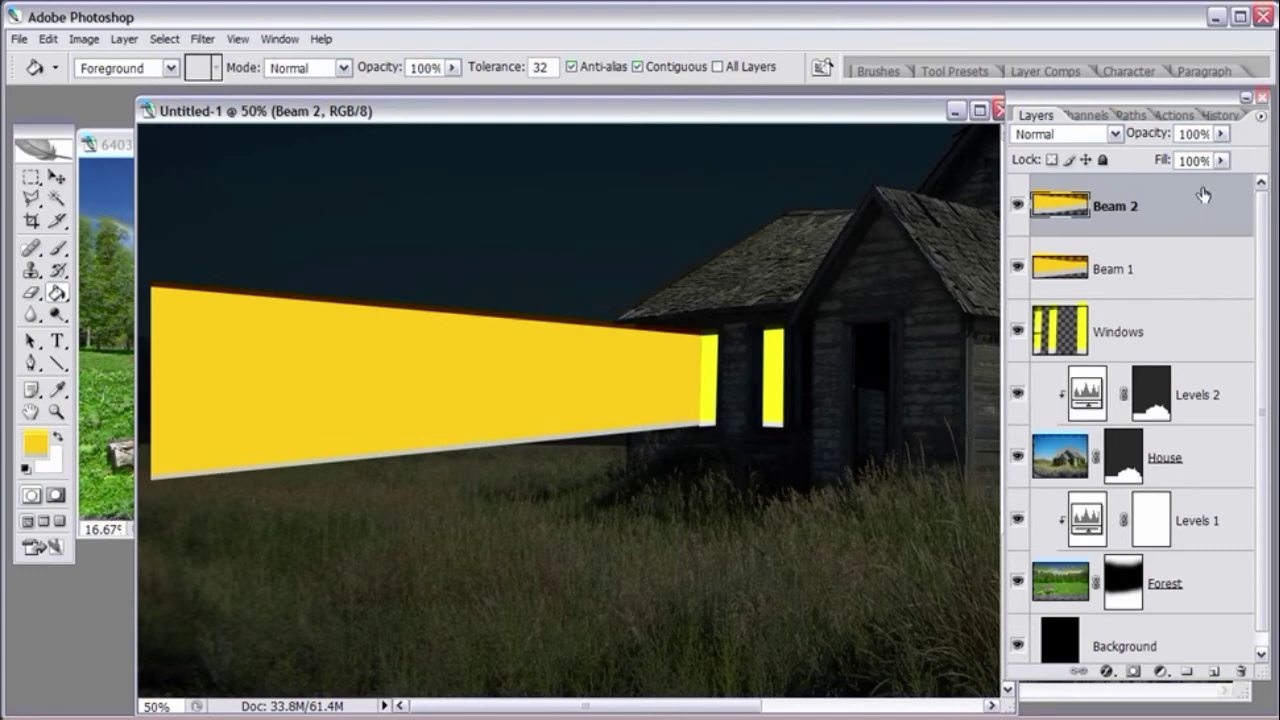
- Lower the Beam 2 layer's opacity until its beam is as translucent as Beam 1
click(1221, 133)
drag(1222, 156, 1147, 160)
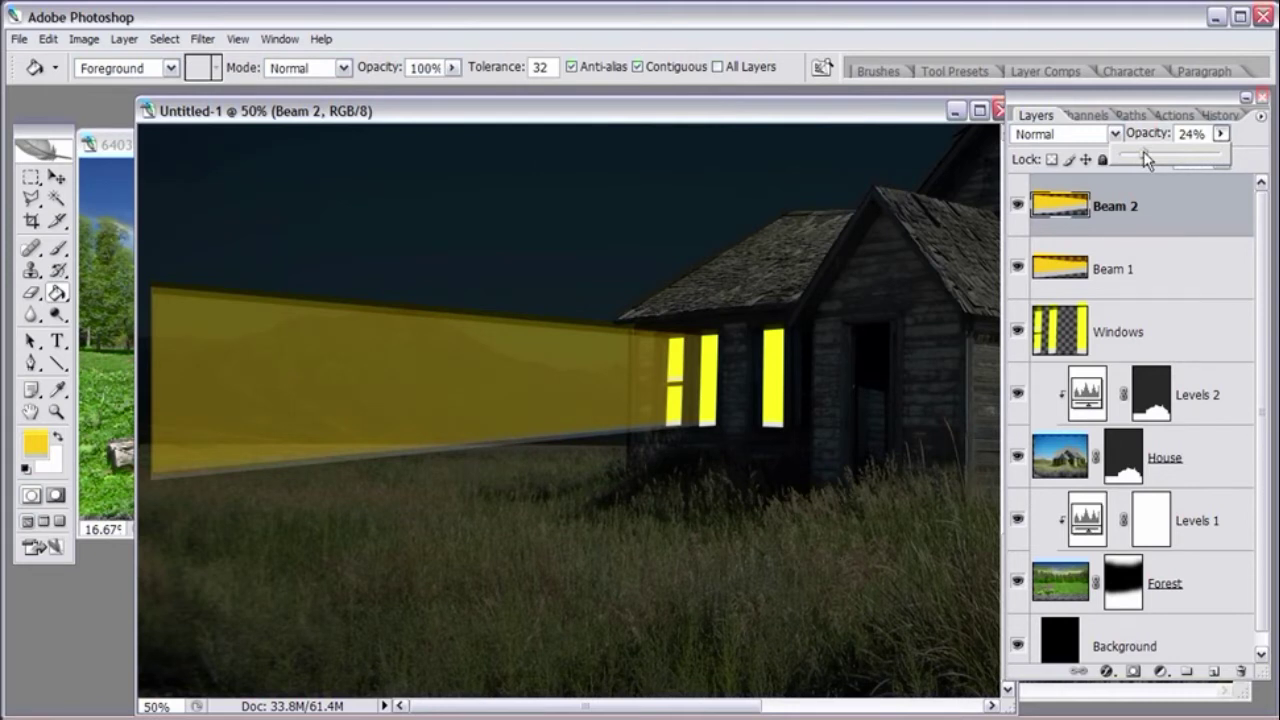
drag(1144, 152, 1139, 153)
- Add a new layer above Beam 2 and name it Beam 3
click(1213, 671)
double_click(1127, 205)
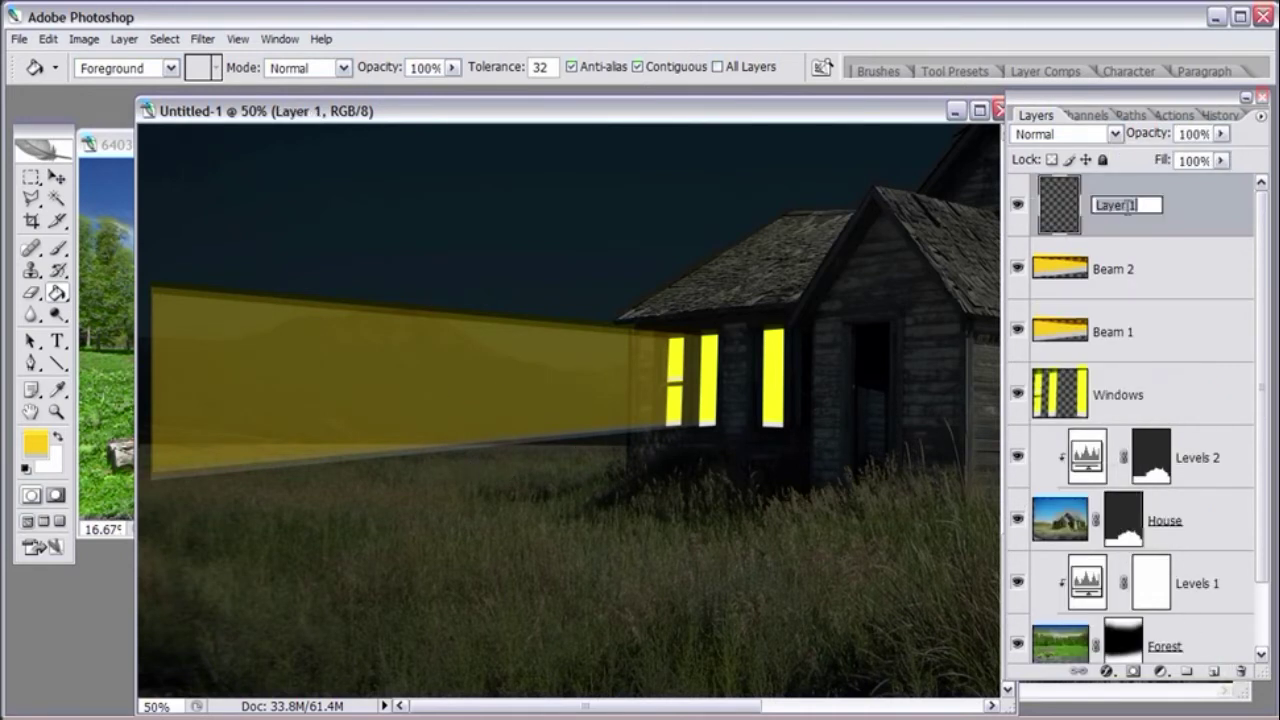
text(Beam 3)
key(Return)
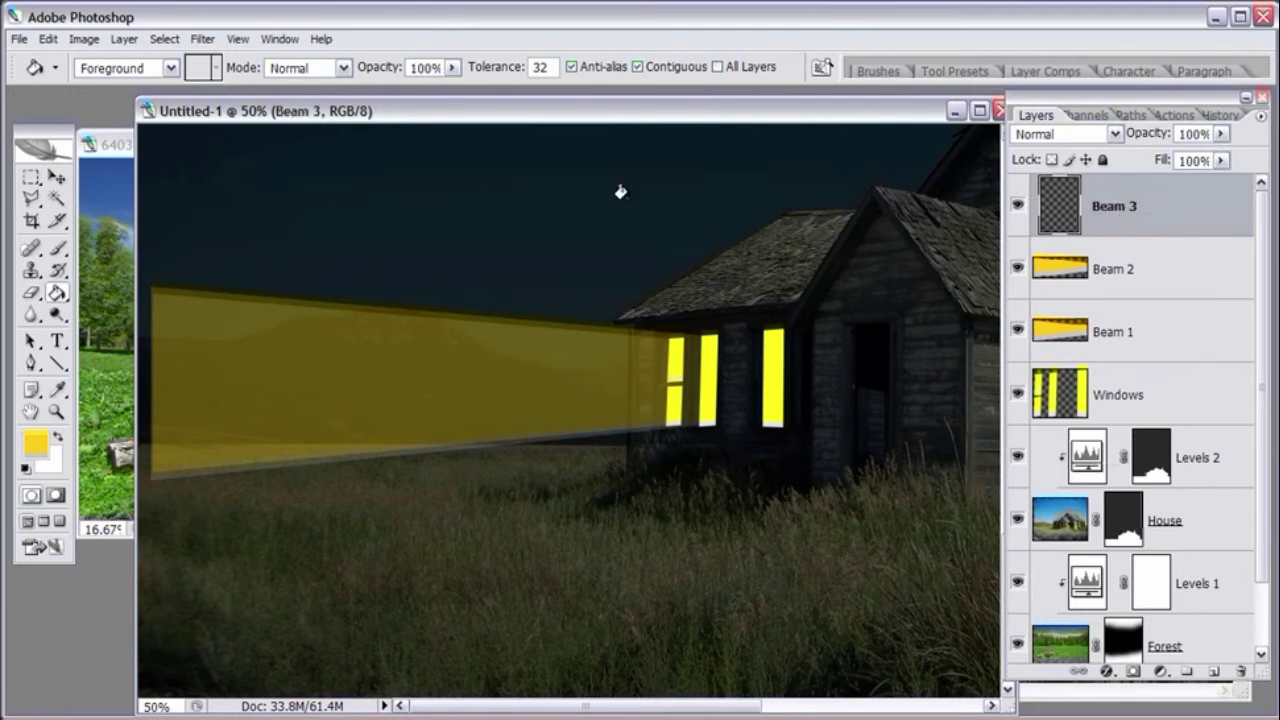
- Outline a third beam-shaped selection with the Polygonal Lasso, from the rightmost yellow window to slightly beyond the second beam's far edge
click(39, 201)
drag(39, 201, 110, 221)
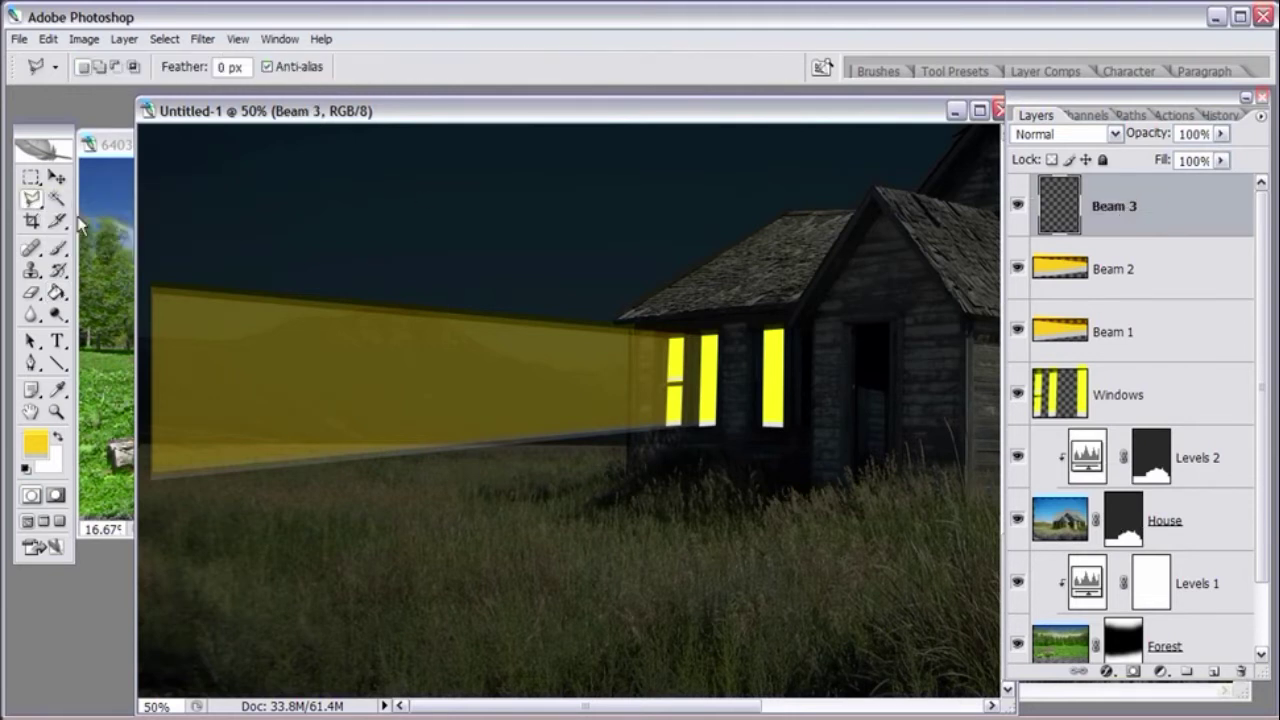
click(767, 327)
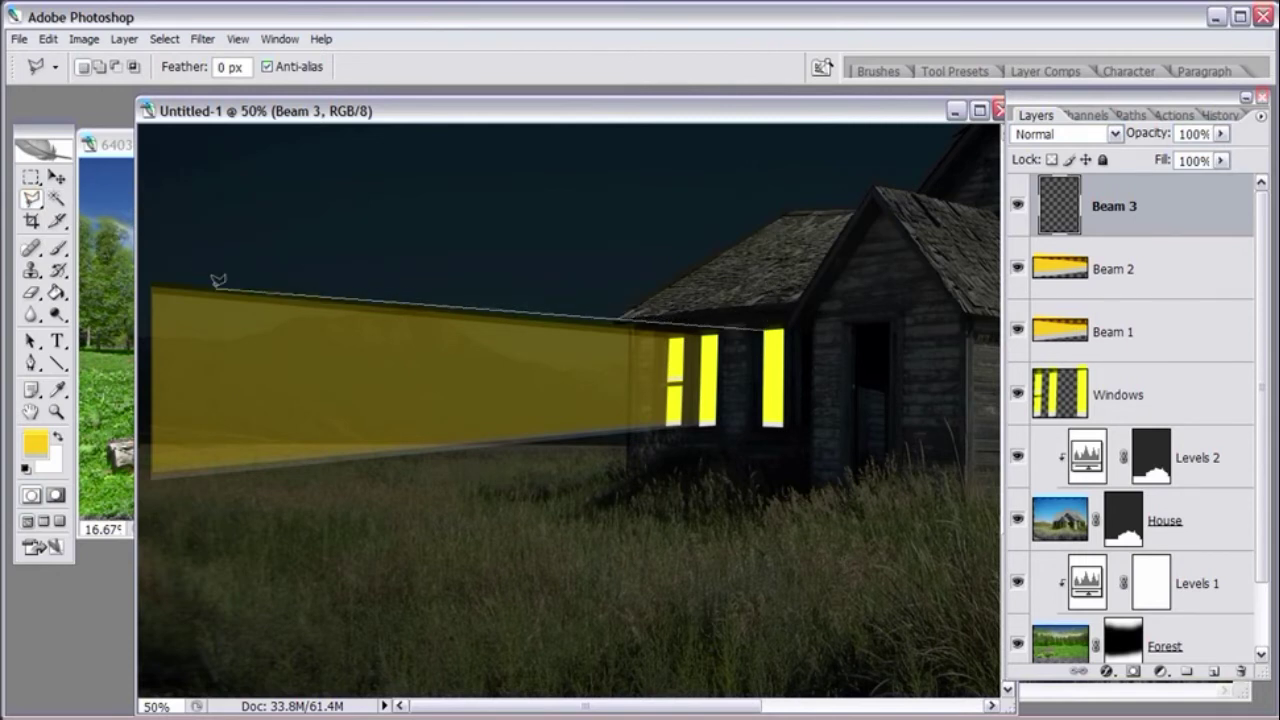
click(151, 268)
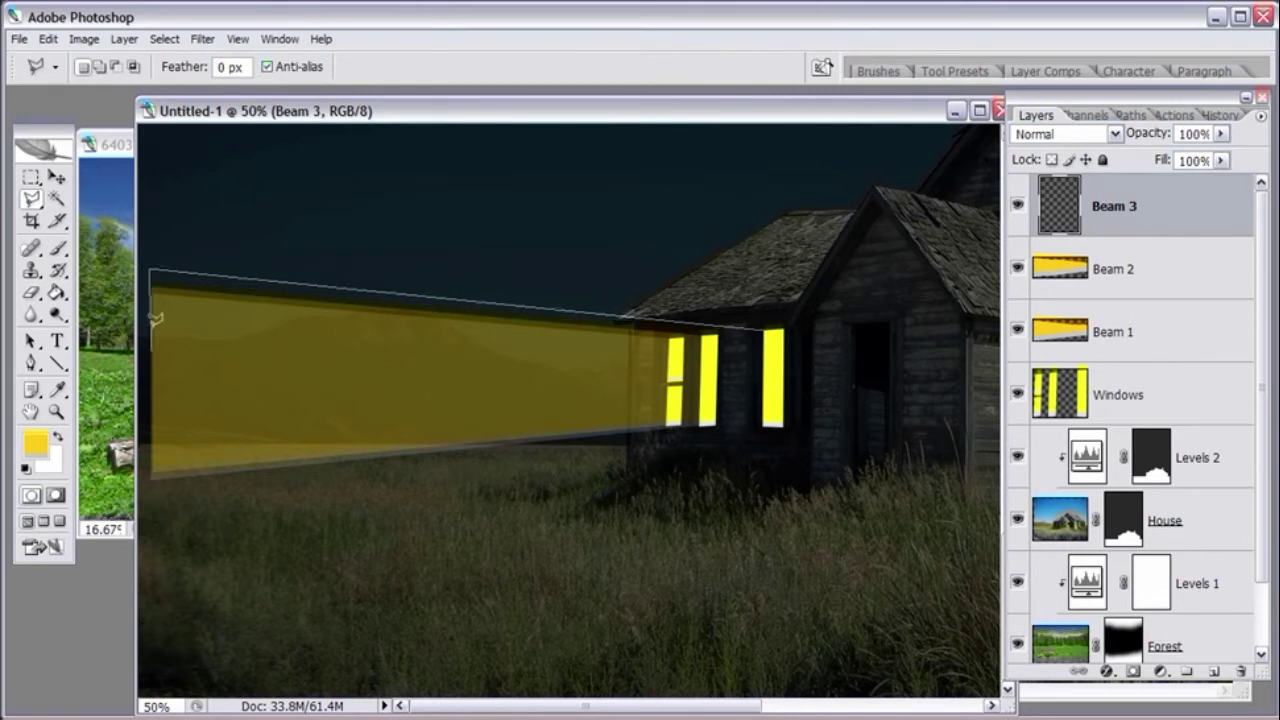
click(151, 505)
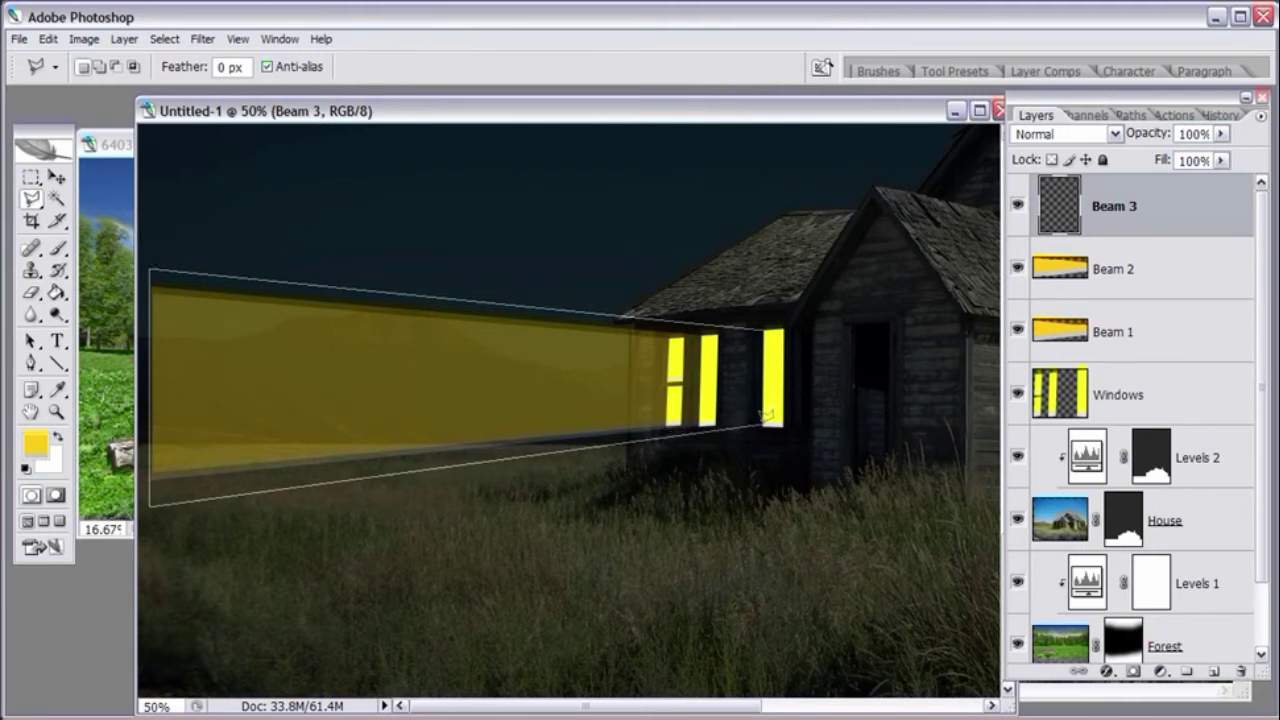
click(764, 422)
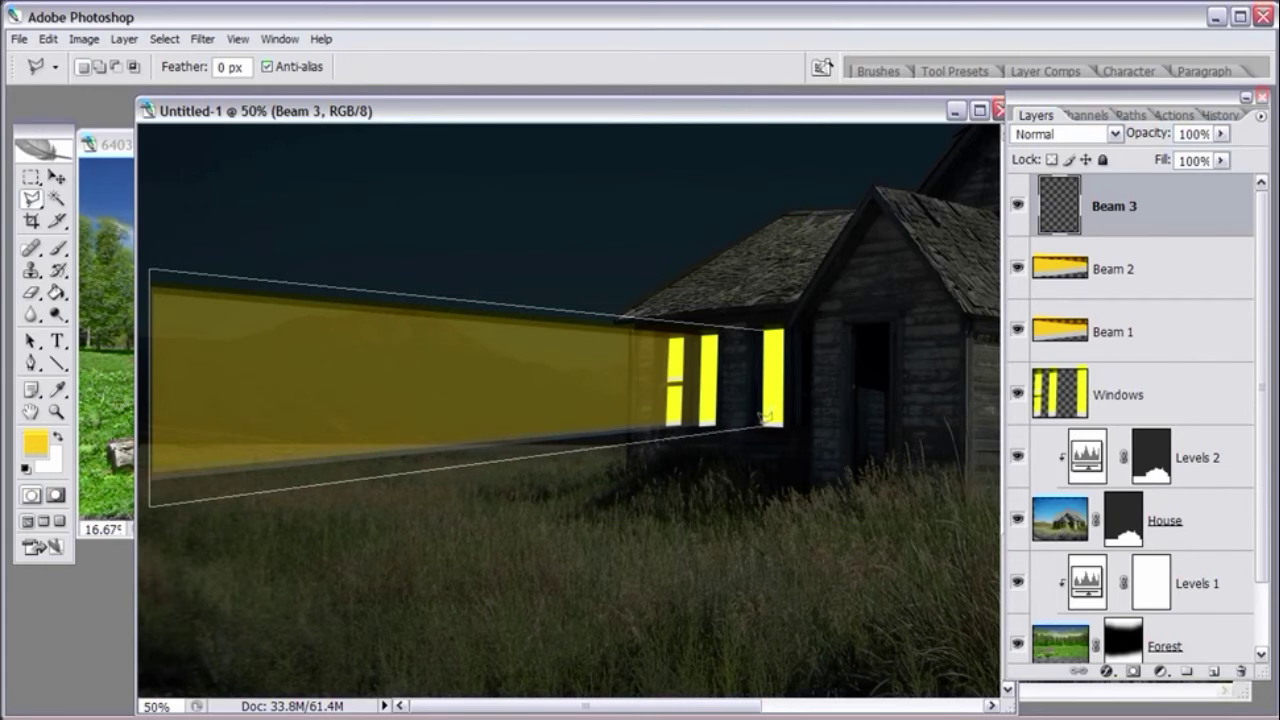
click(767, 324)
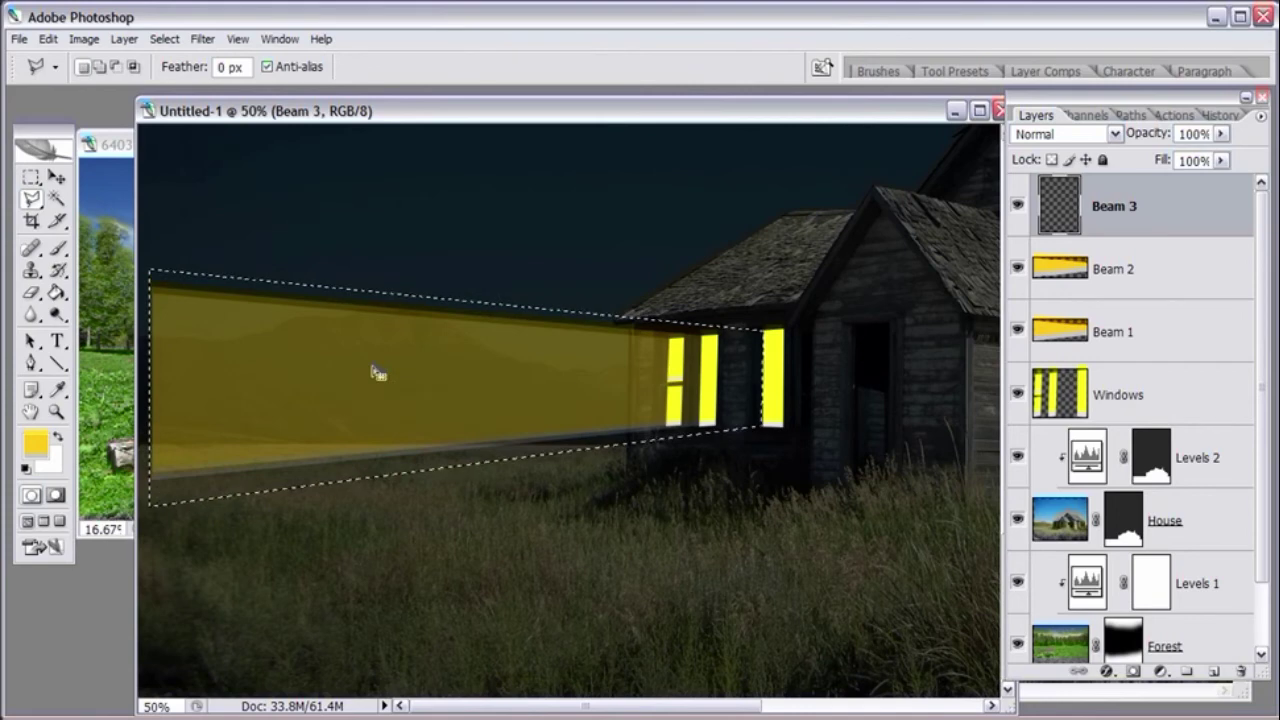
- Fill the third beam selection on the Beam 3 layer with the yellow foreground colour using the Paint Bucket, and deselect
key(g)
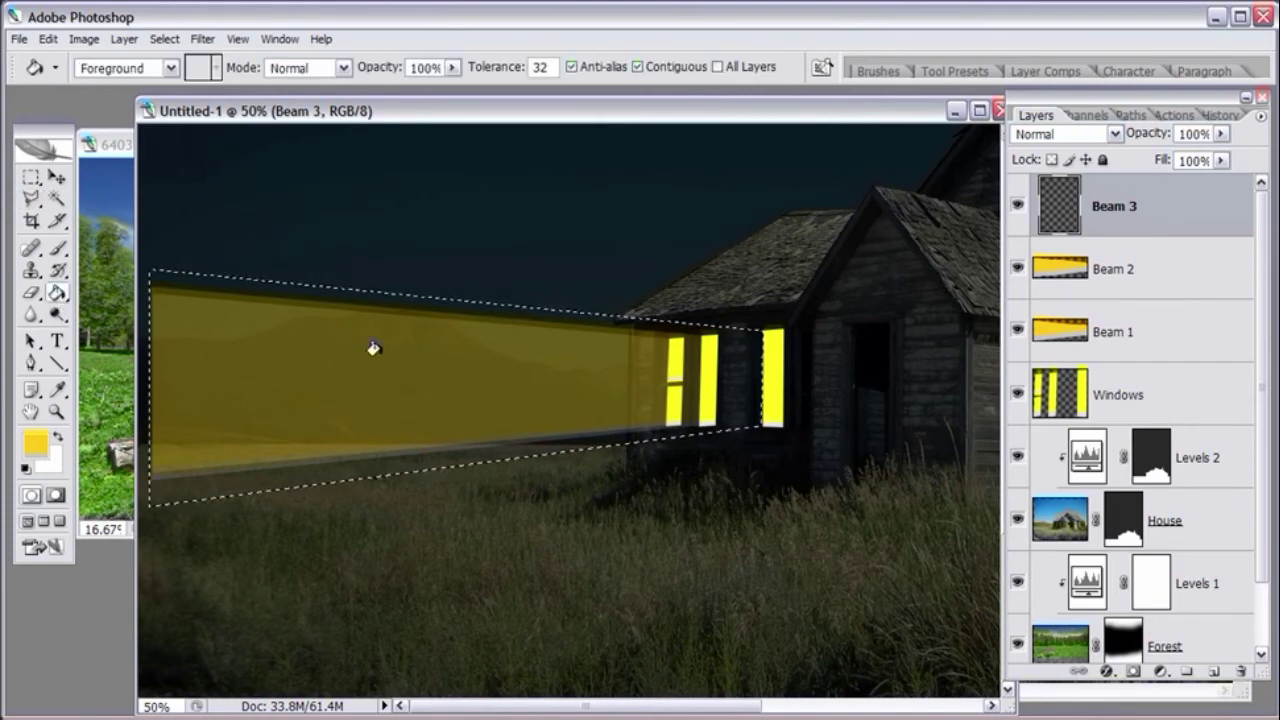
click(373, 348)
click(160, 40)
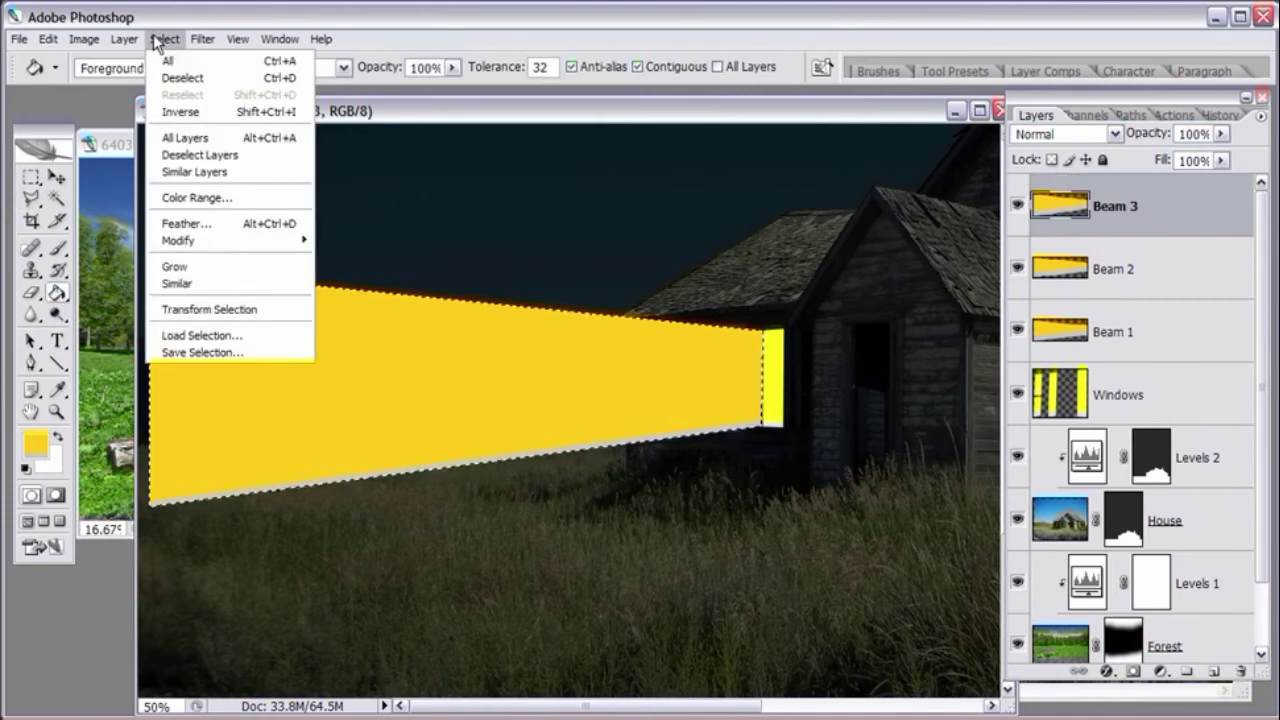
click(182, 77)
- Lower the Beam 3 layer's opacity to 18%
click(1220, 134)
drag(1221, 140, 1158, 162)
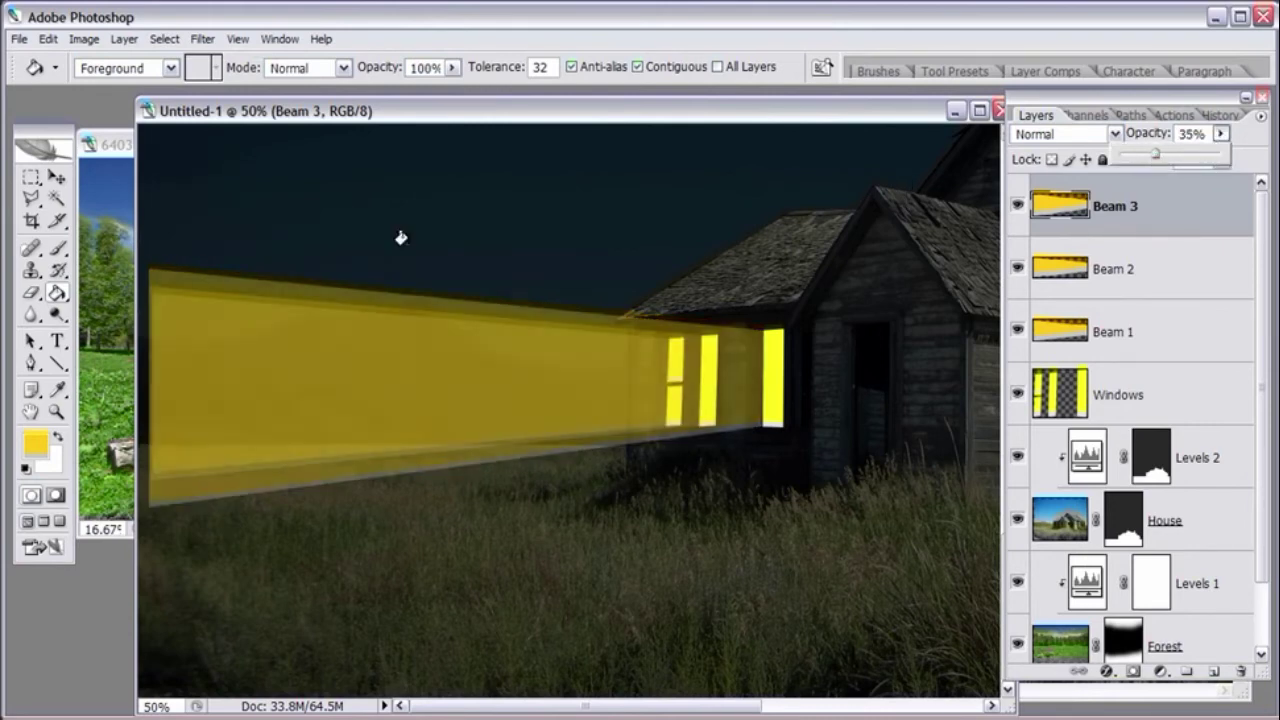
click(56, 180)
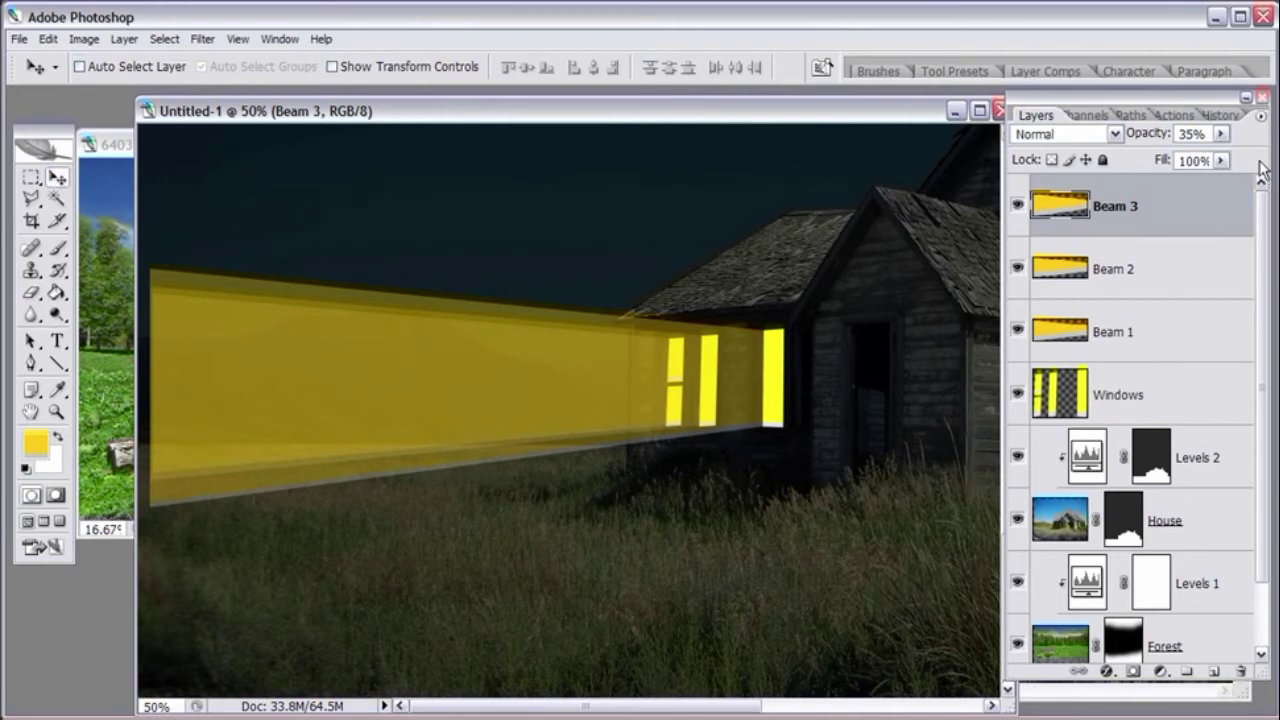
click(1221, 134)
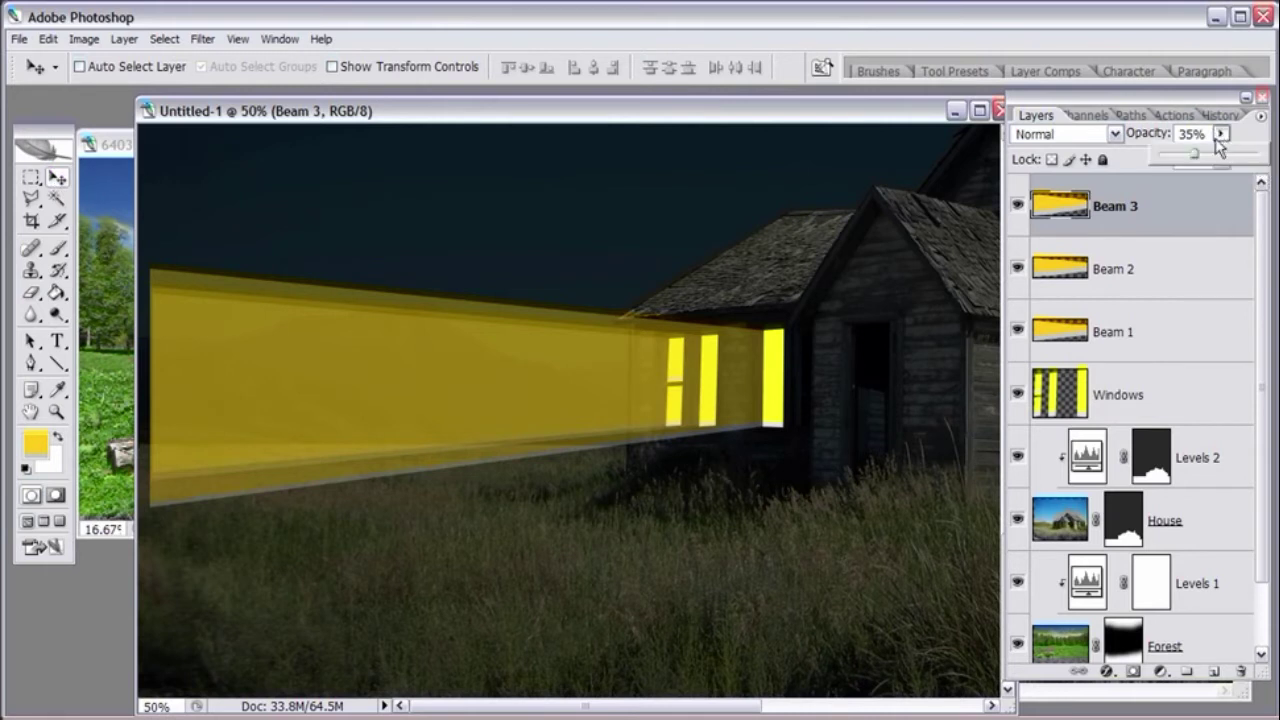
drag(1188, 160, 1179, 160)
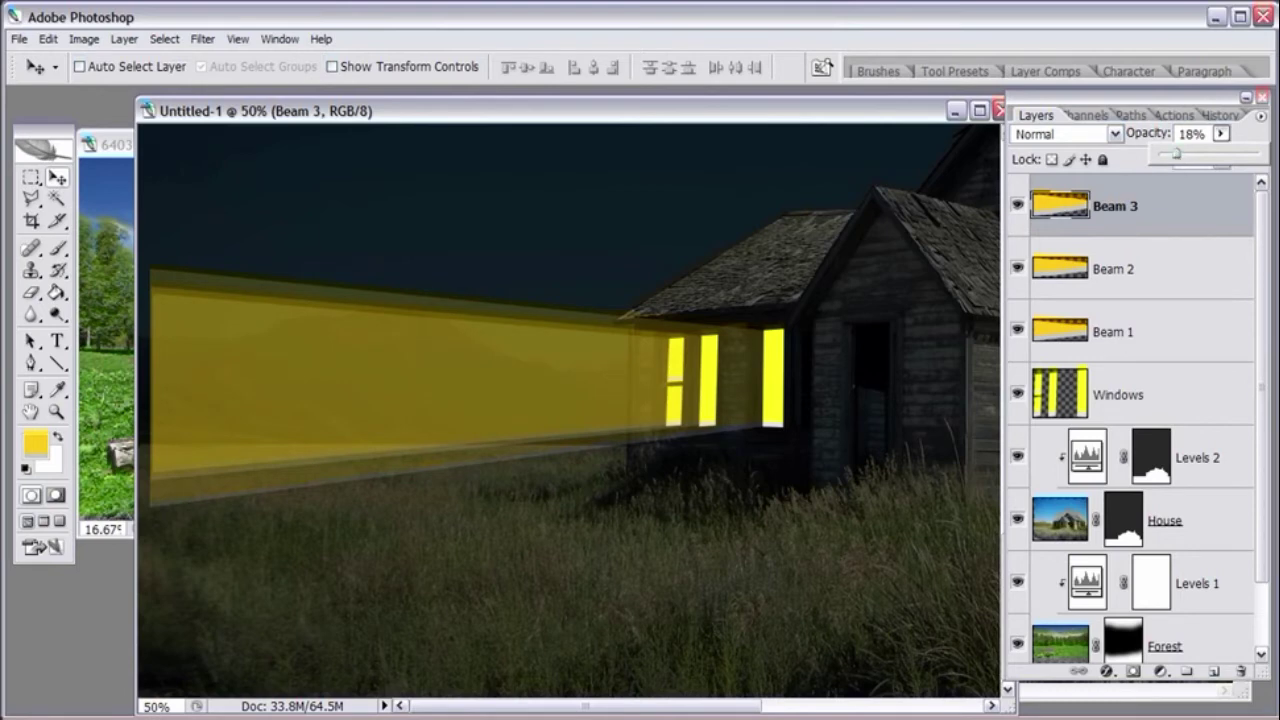
- Group the Beam 1, Beam 2 and Beam 3 layers into a new layer group named Beam Group
key(ctrl+minus)
key(ctrl+minus)
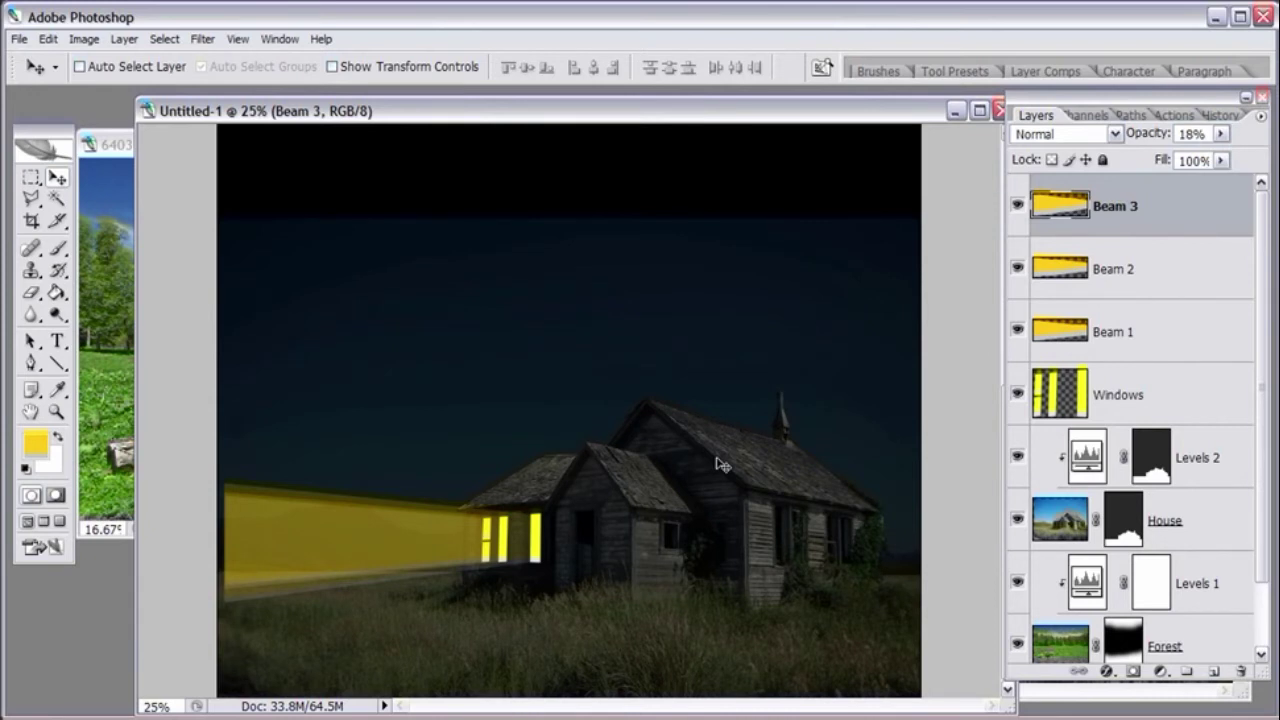
click(1180, 288)
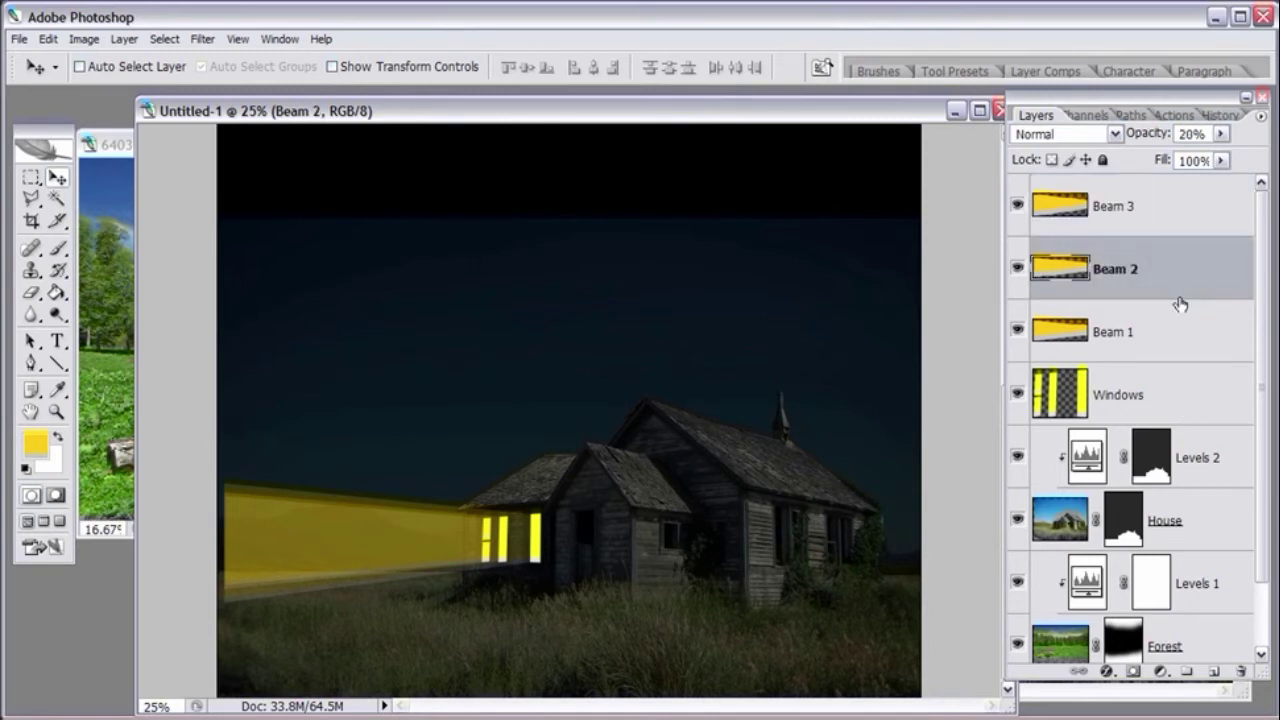
click(1180, 335)
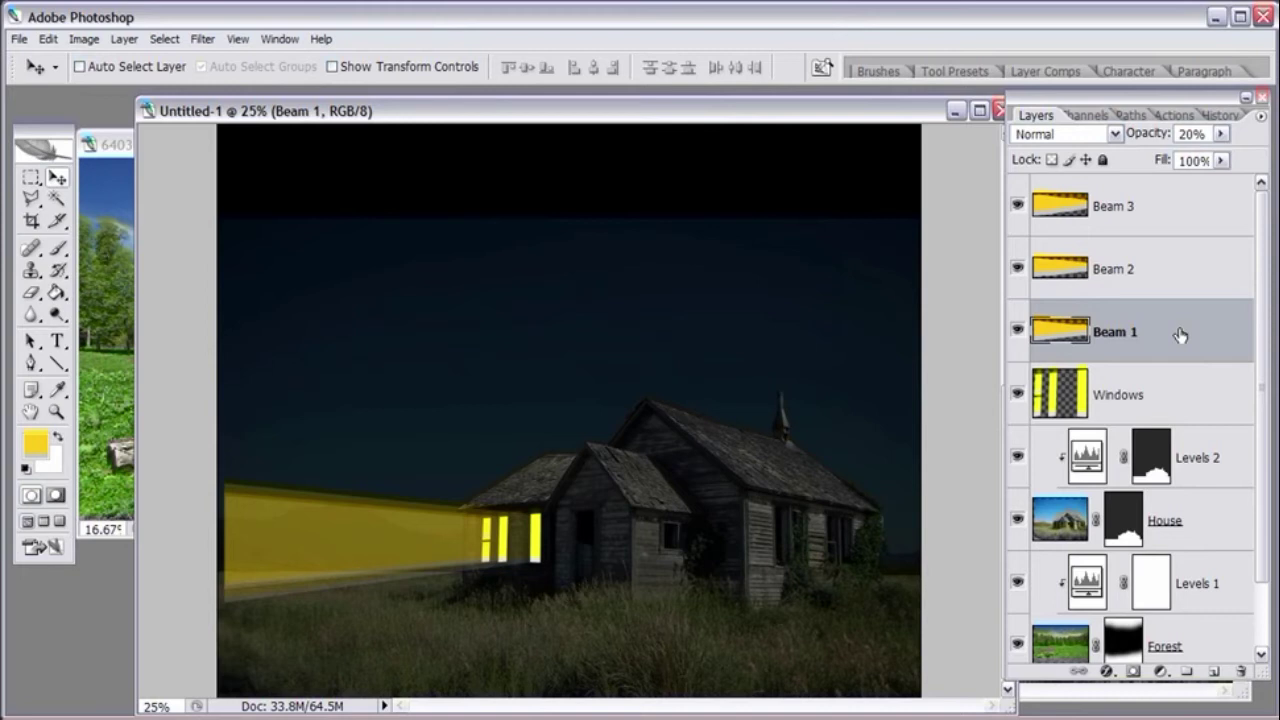
click(1172, 214)
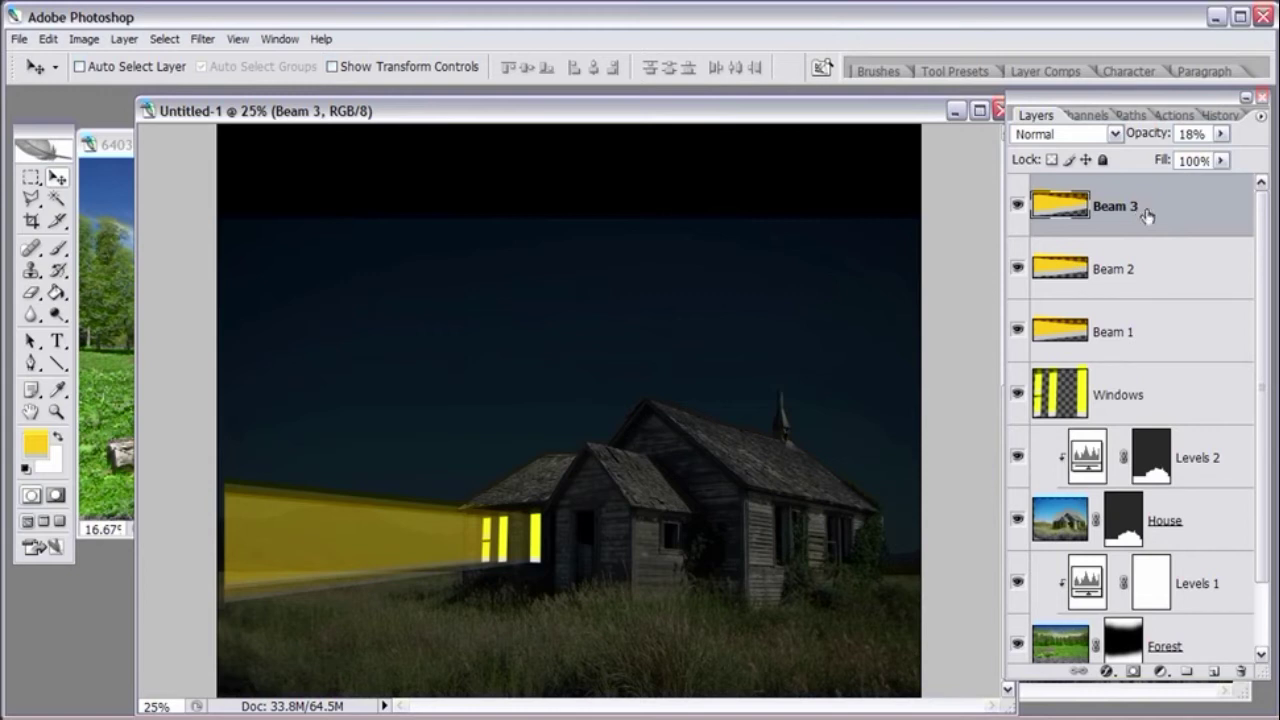
shift+click(1165, 336)
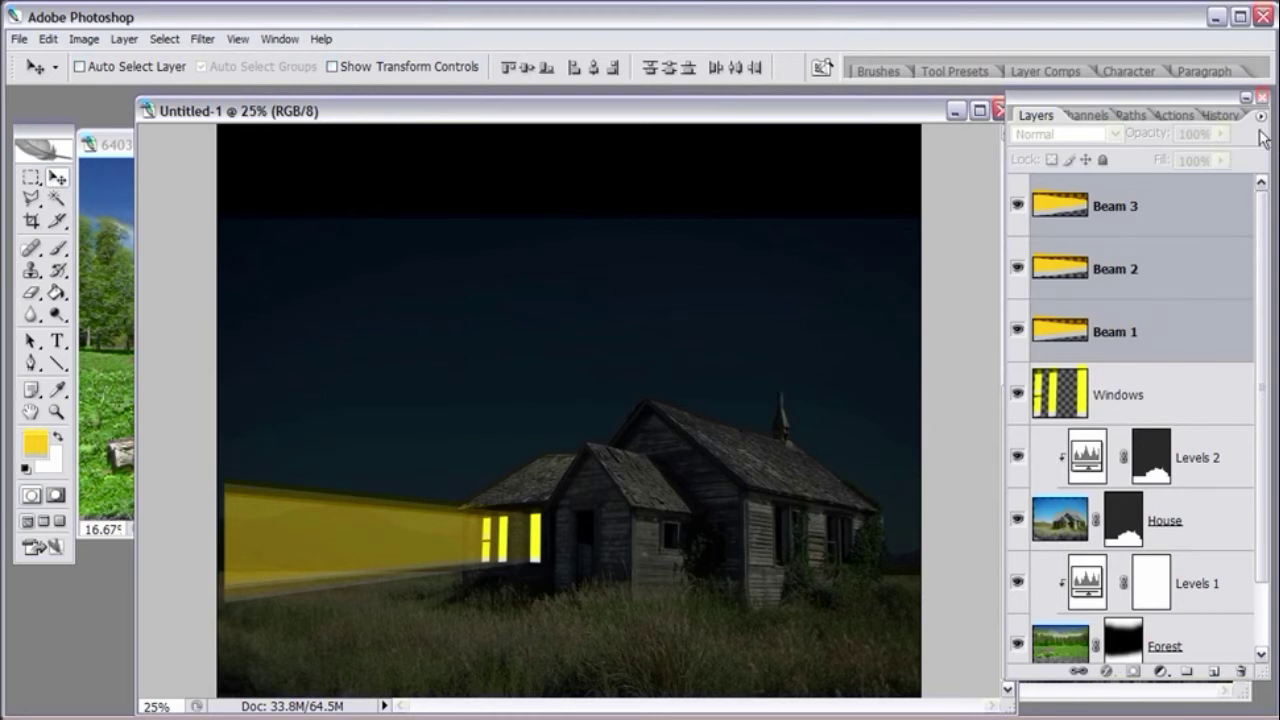
drag(1222, 106, 806, 113)
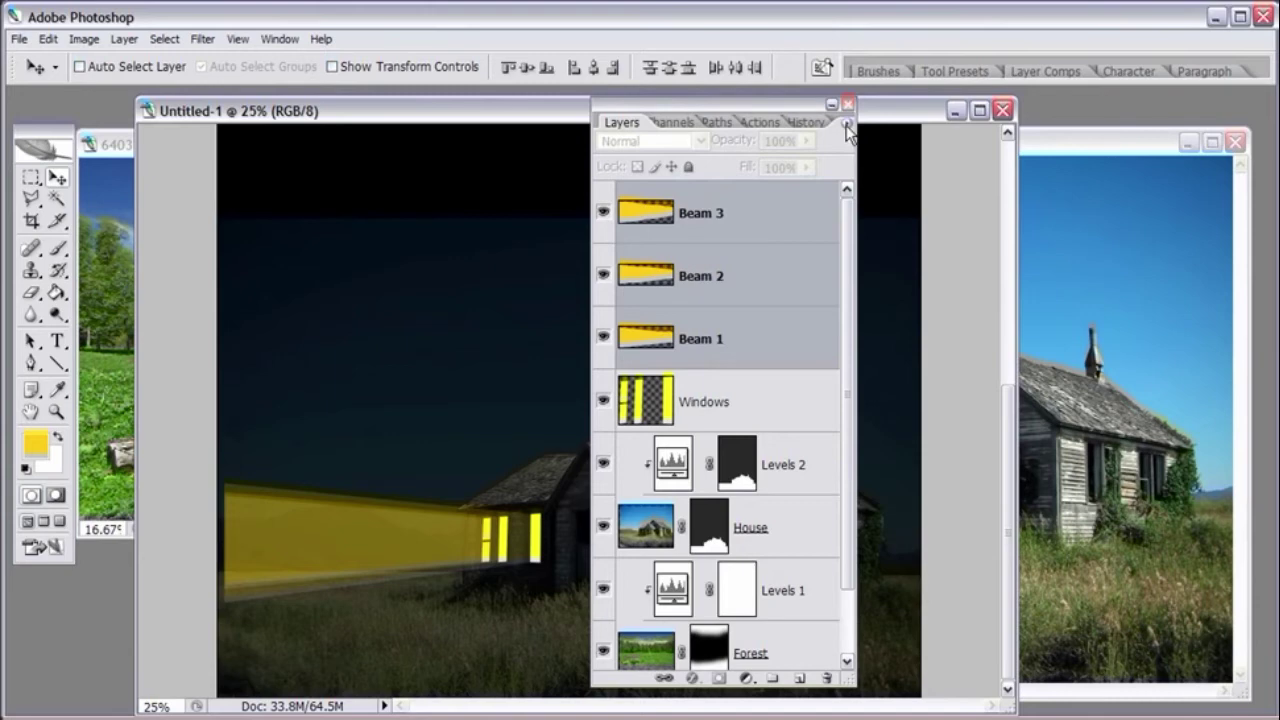
click(846, 125)
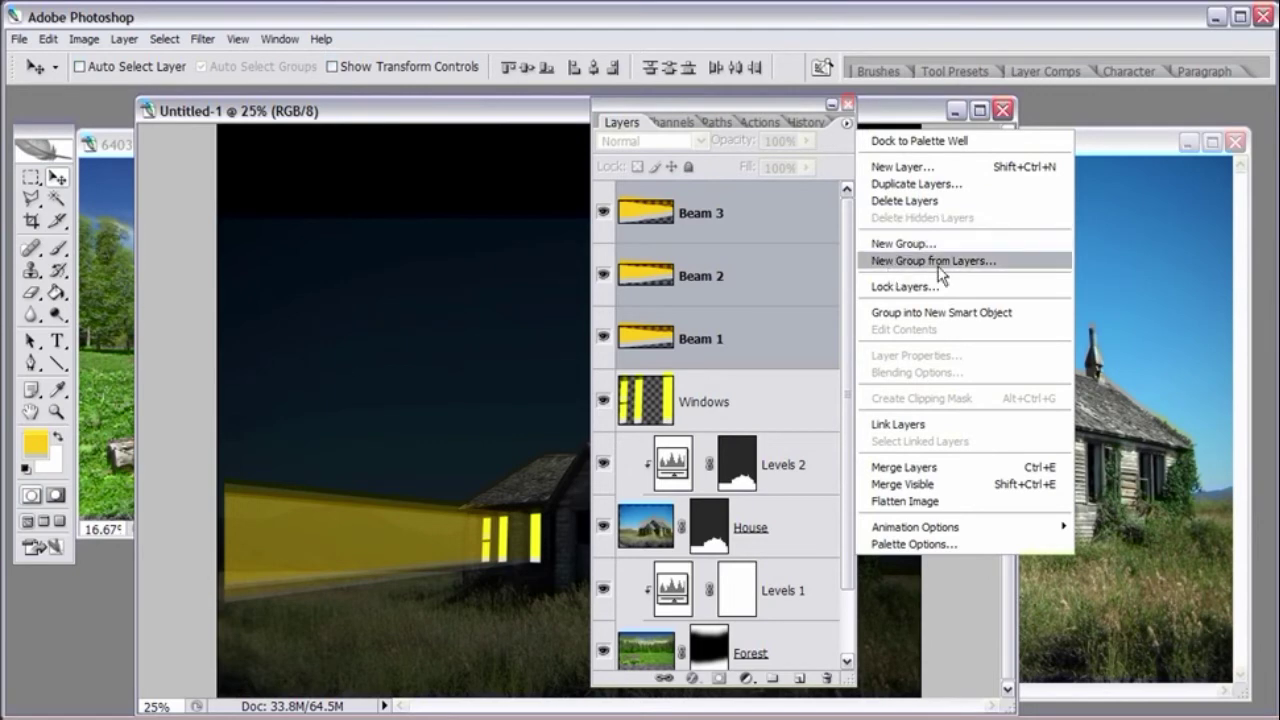
click(1001, 267)
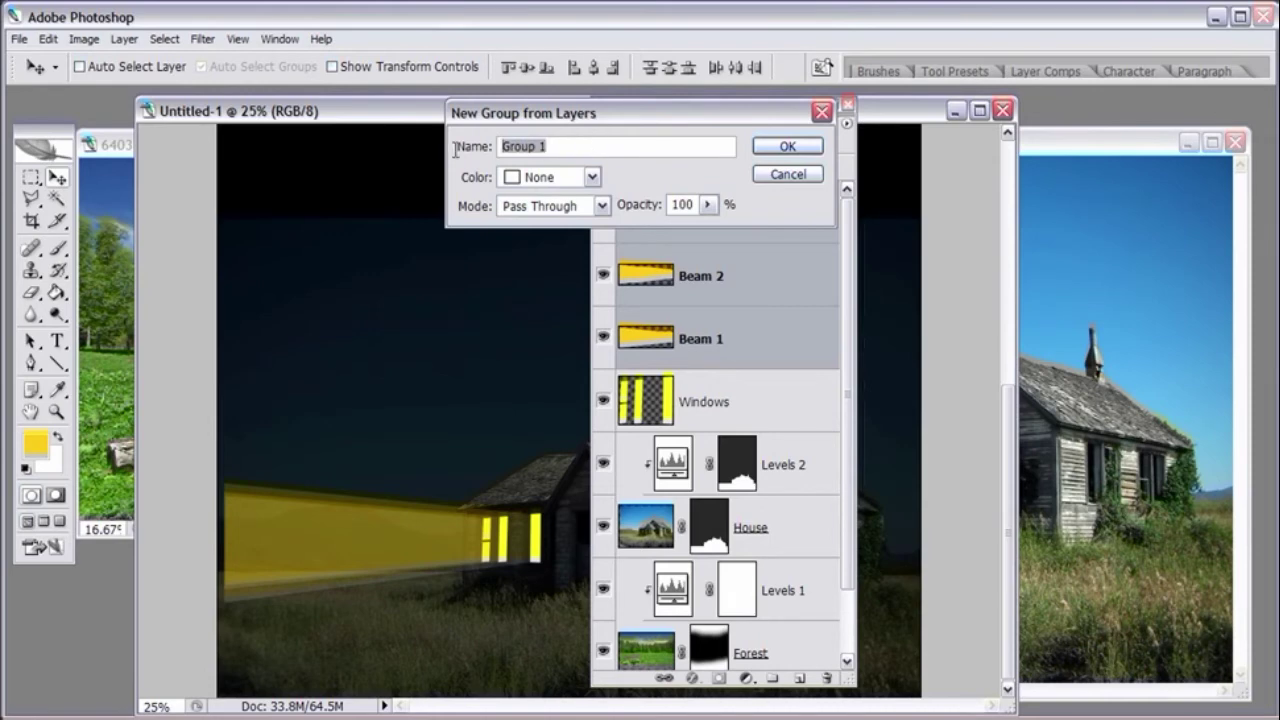
text(Beam Group)
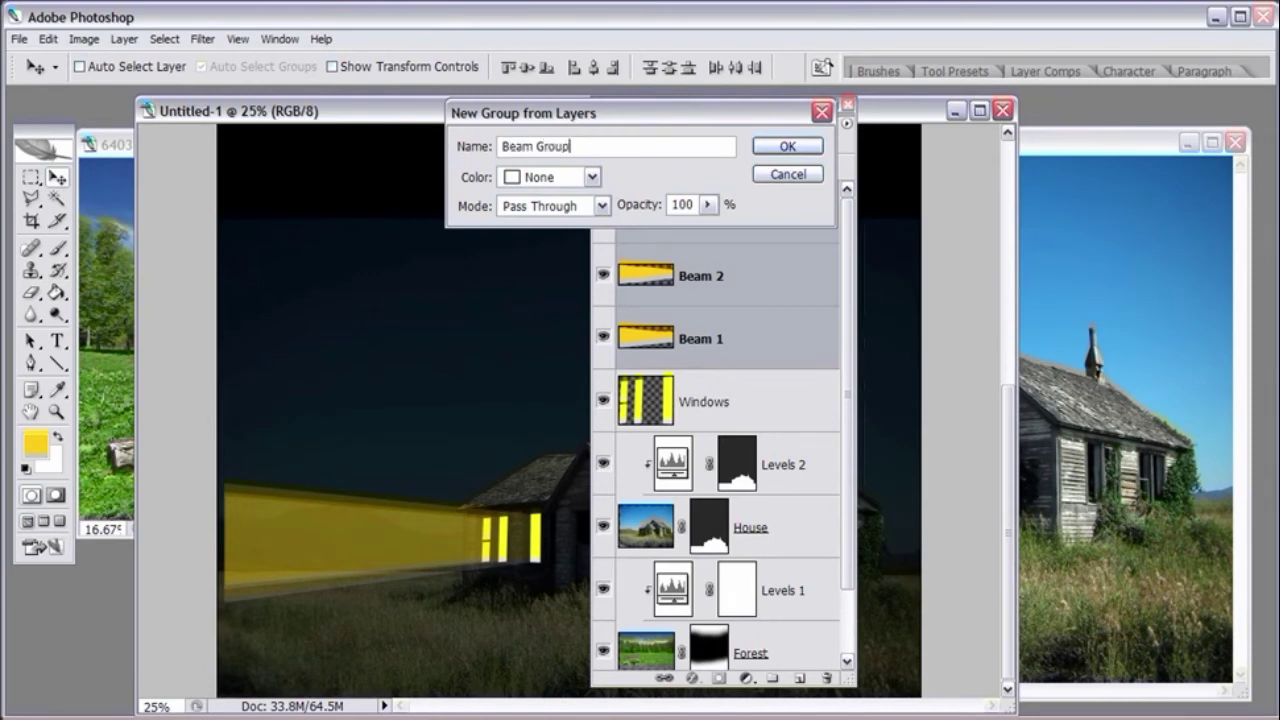
key(Return)
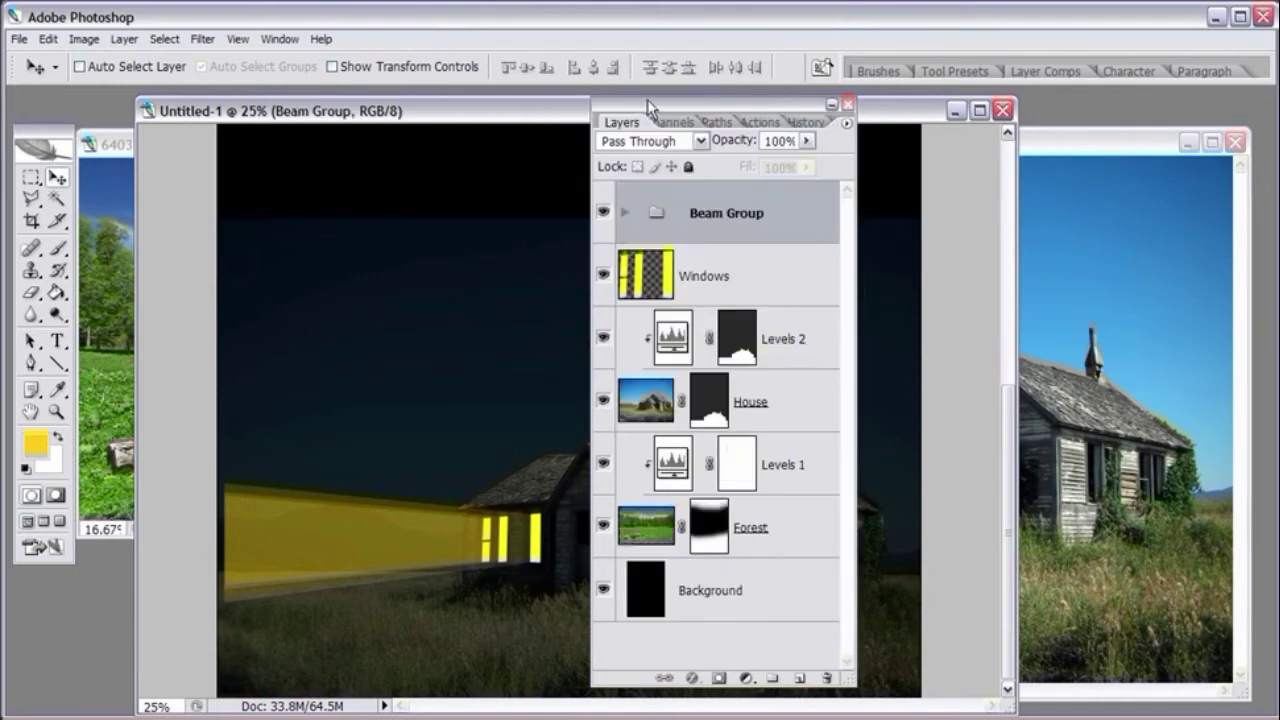
- Expand Beam Group to examine the layers it contains, and collapse it again
drag(647, 99, 665, 99)
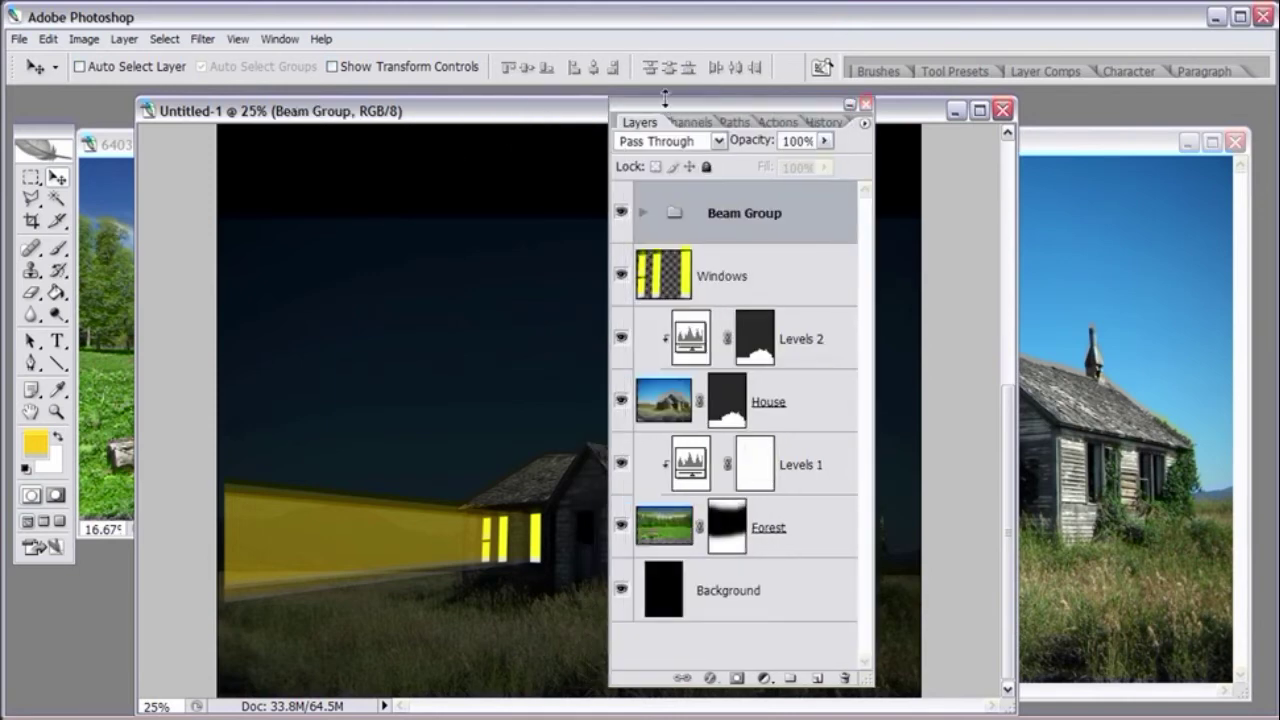
click(642, 214)
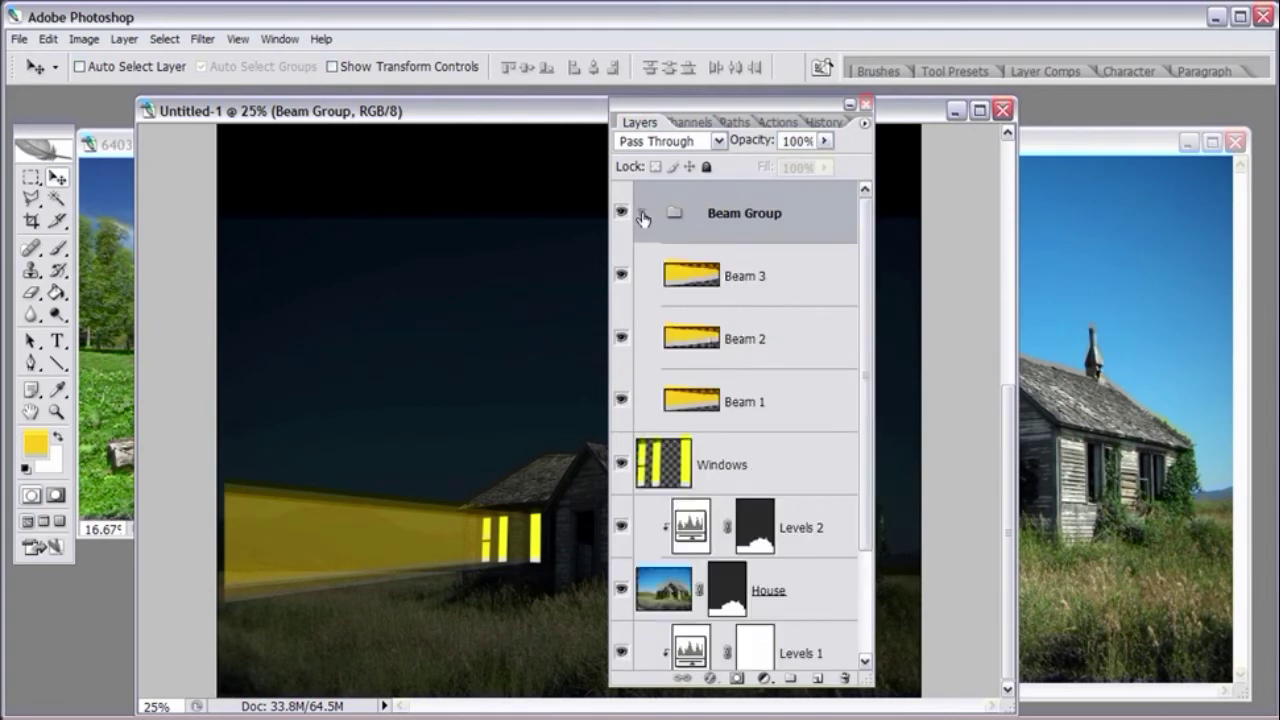
click(643, 214)
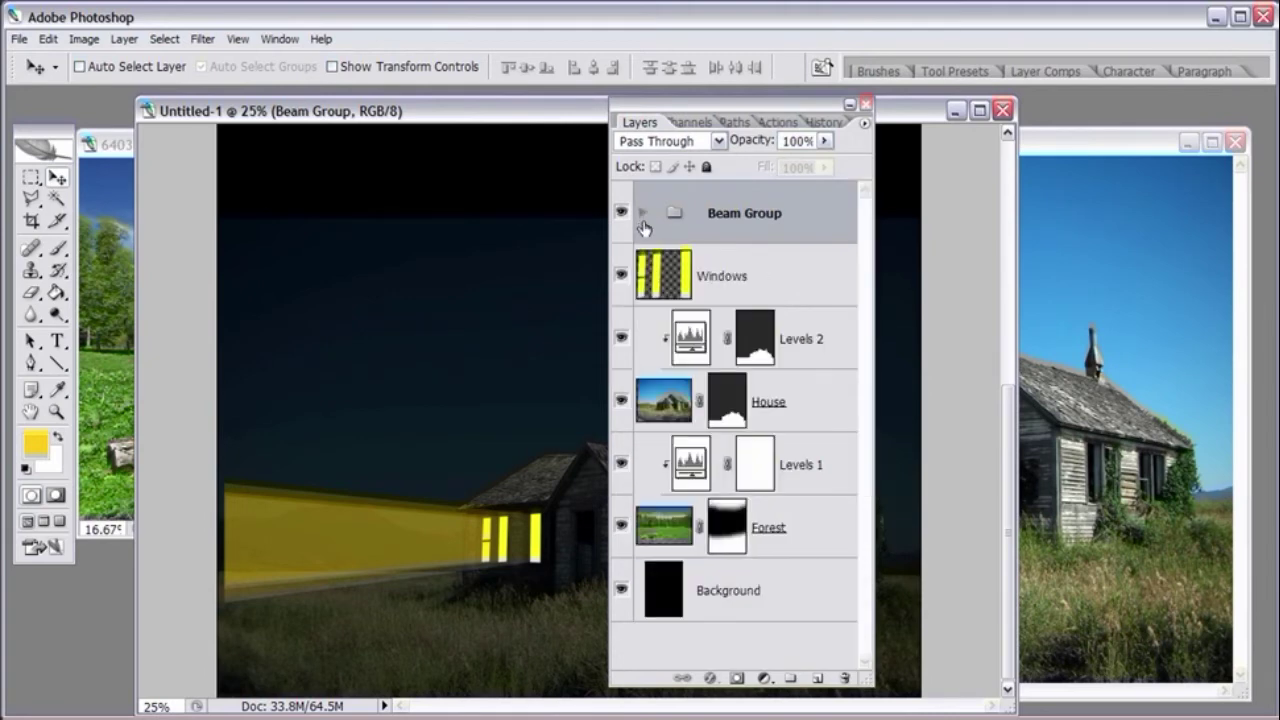
click(643, 214)
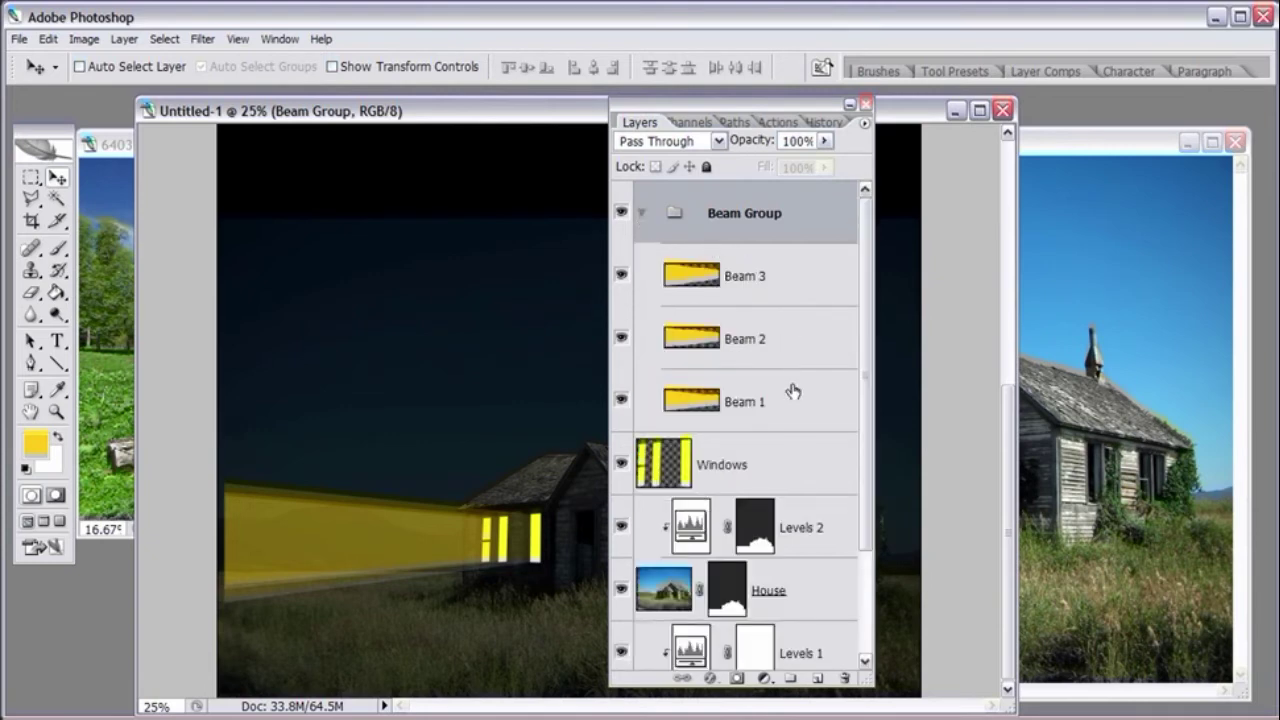
click(643, 214)
- Move the Layers palette clear of the poster image and add a layer mask to Beam Group
drag(676, 107, 756, 103)
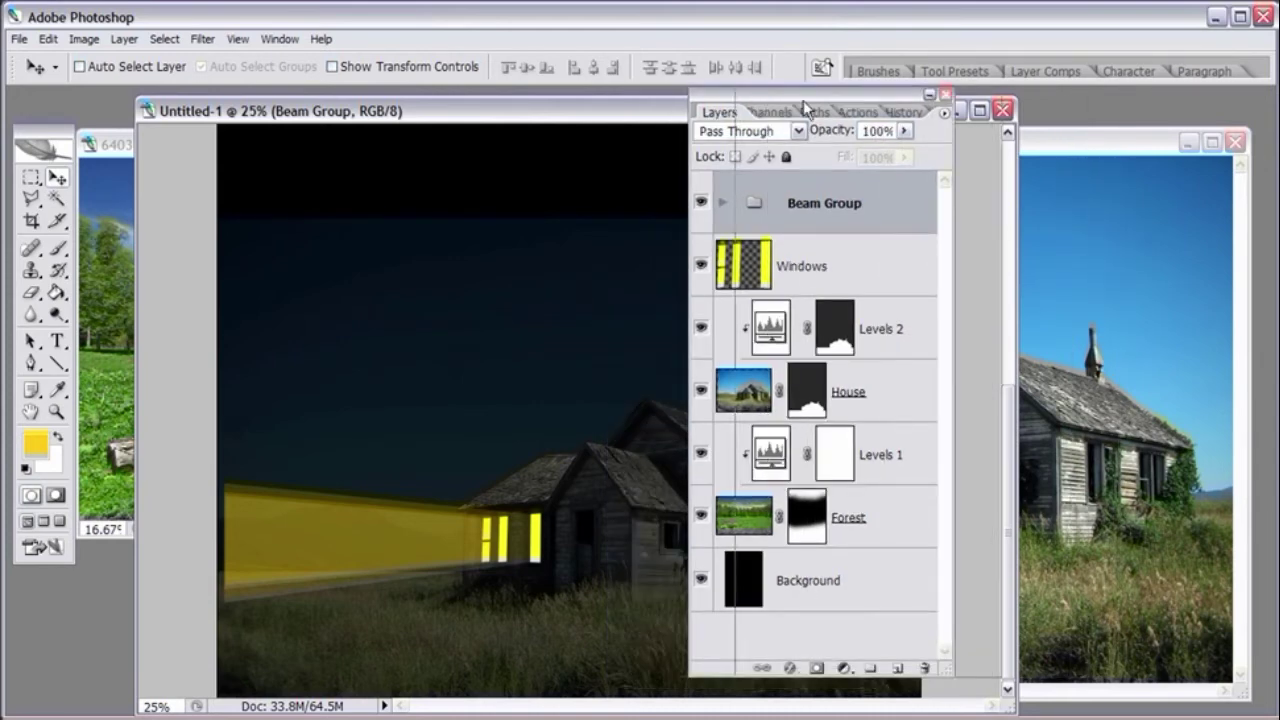
drag(1007, 108, 1063, 116)
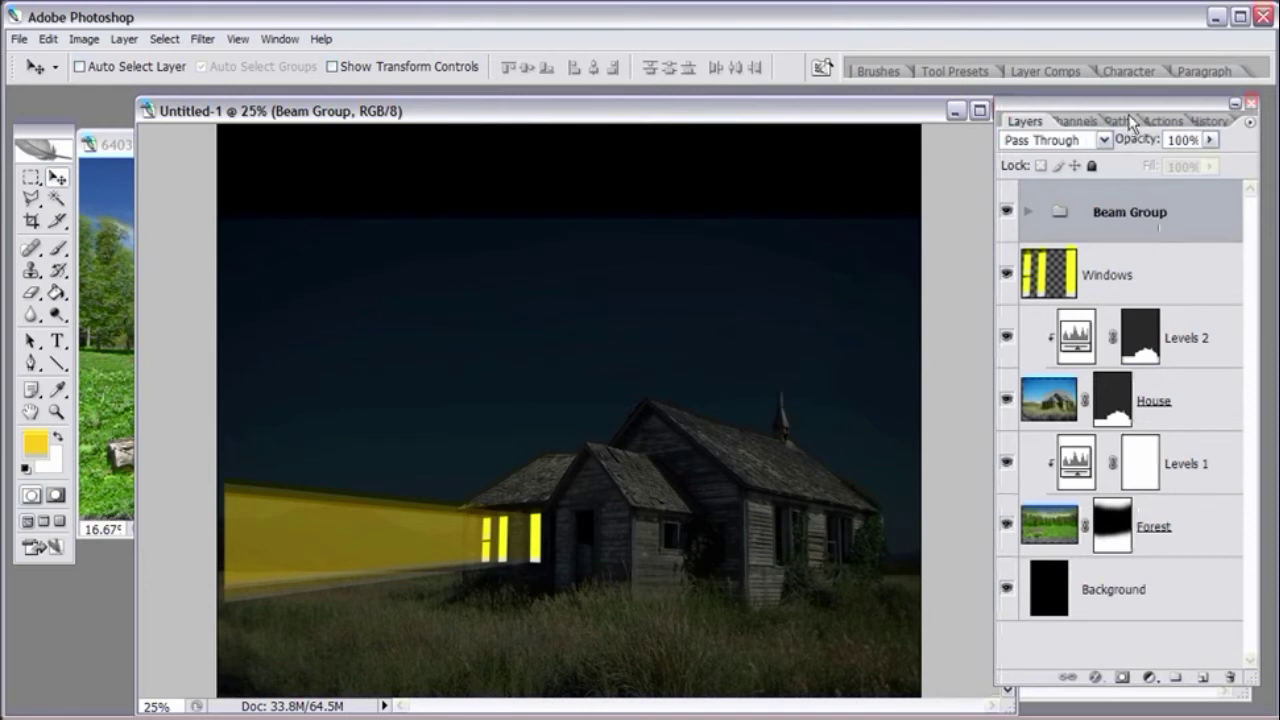
drag(1130, 95, 1132, 87)
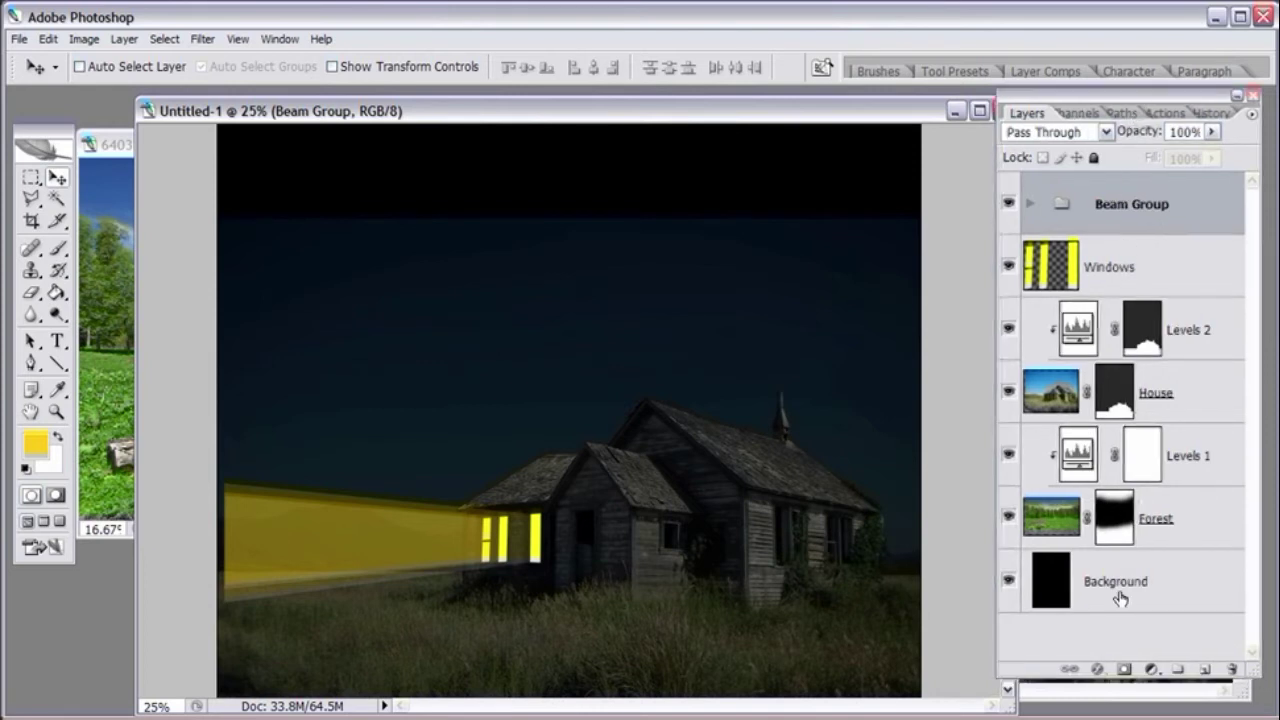
click(1124, 670)
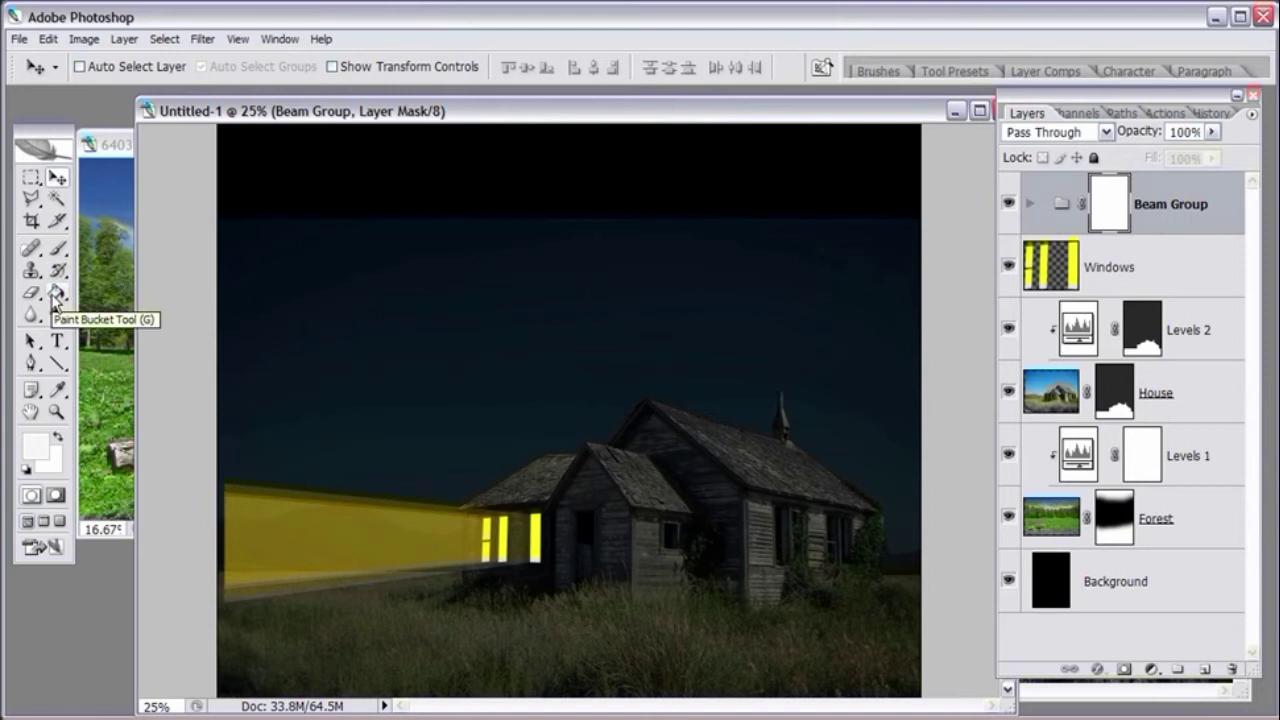
- Activate the Gradient tool and reset the colours to a black foreground and white background for Beam Group's mask
drag(57, 294, 100, 289)
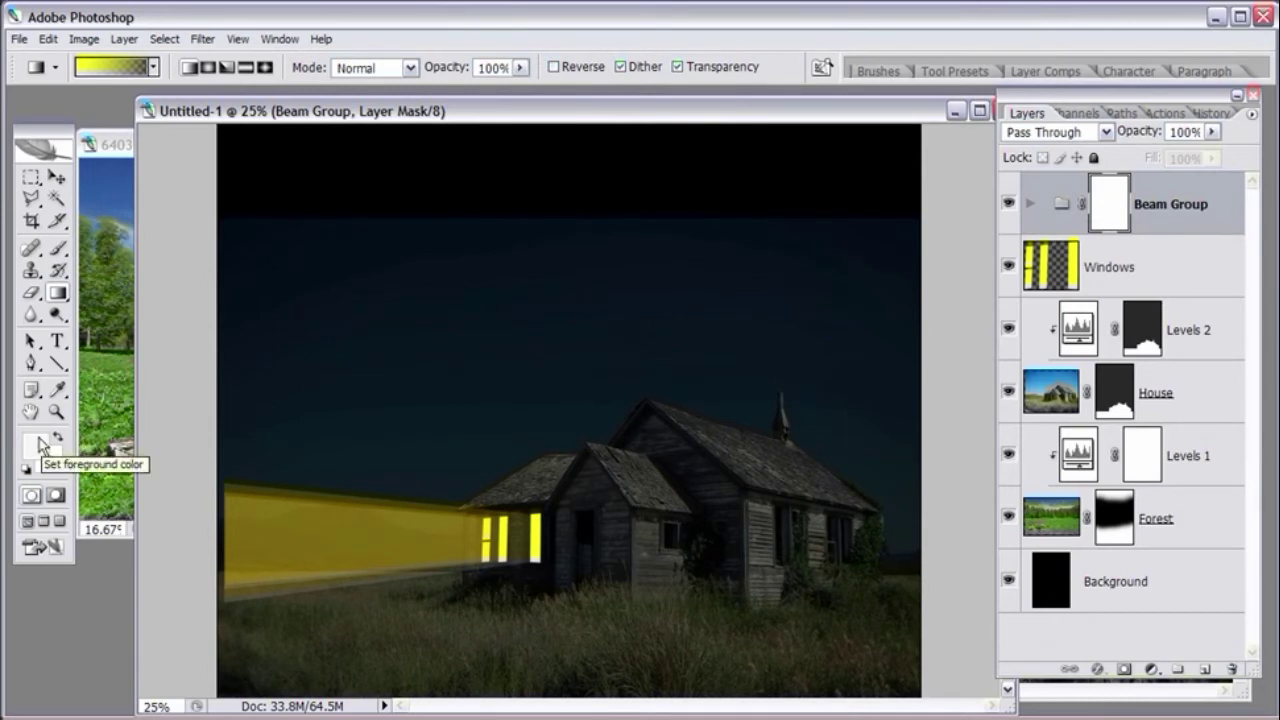
key(d)
key(x)
key(x)
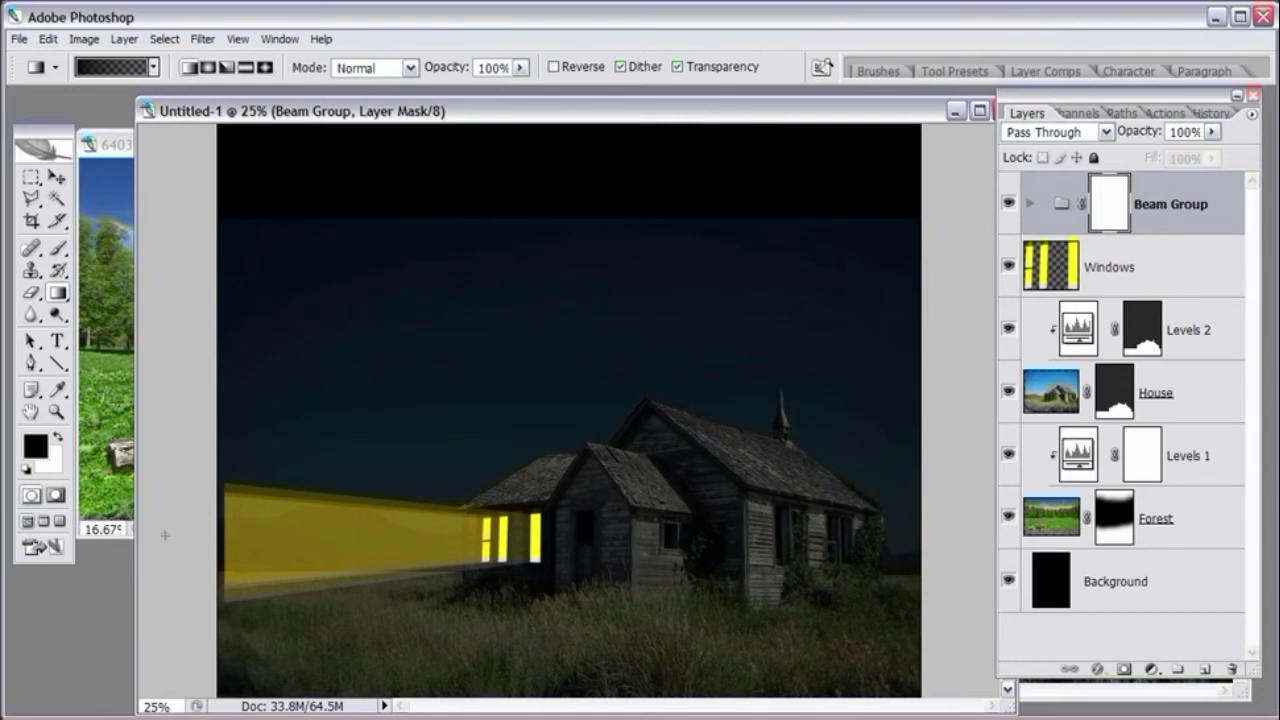
drag(265, 535, 387, 537)
drag(387, 537, 395, 536)
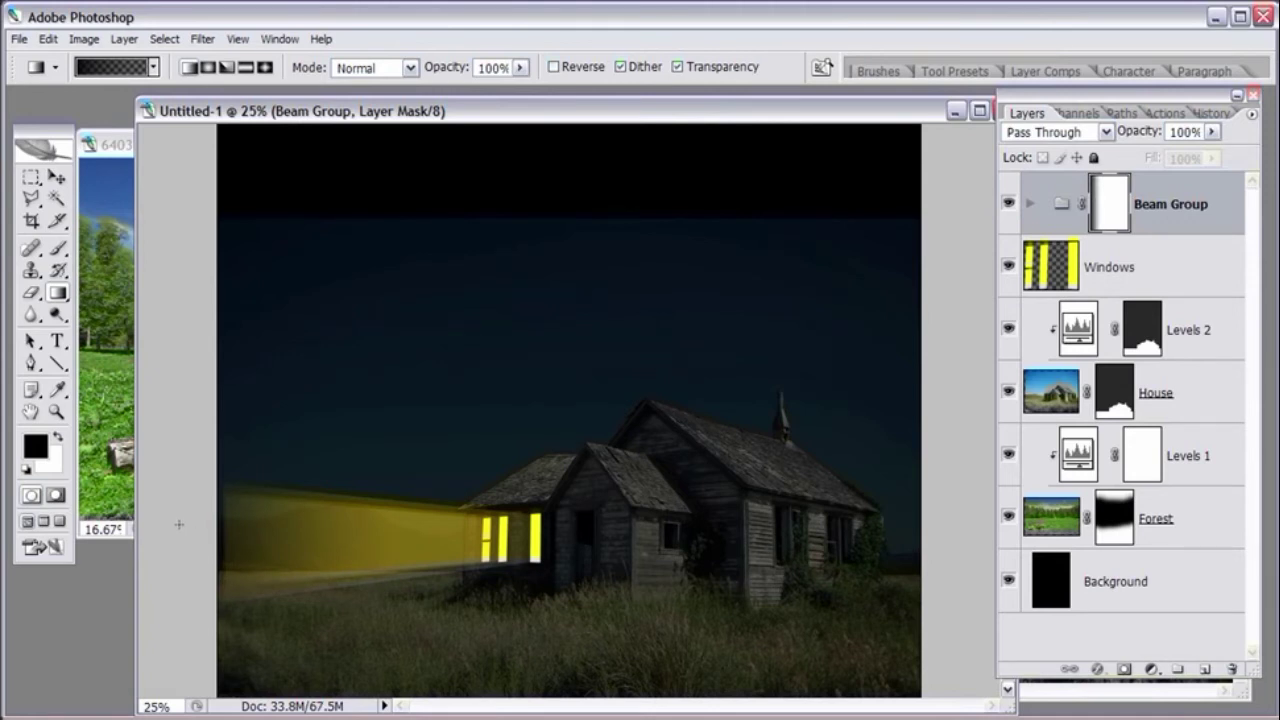
key(ctrl+z)
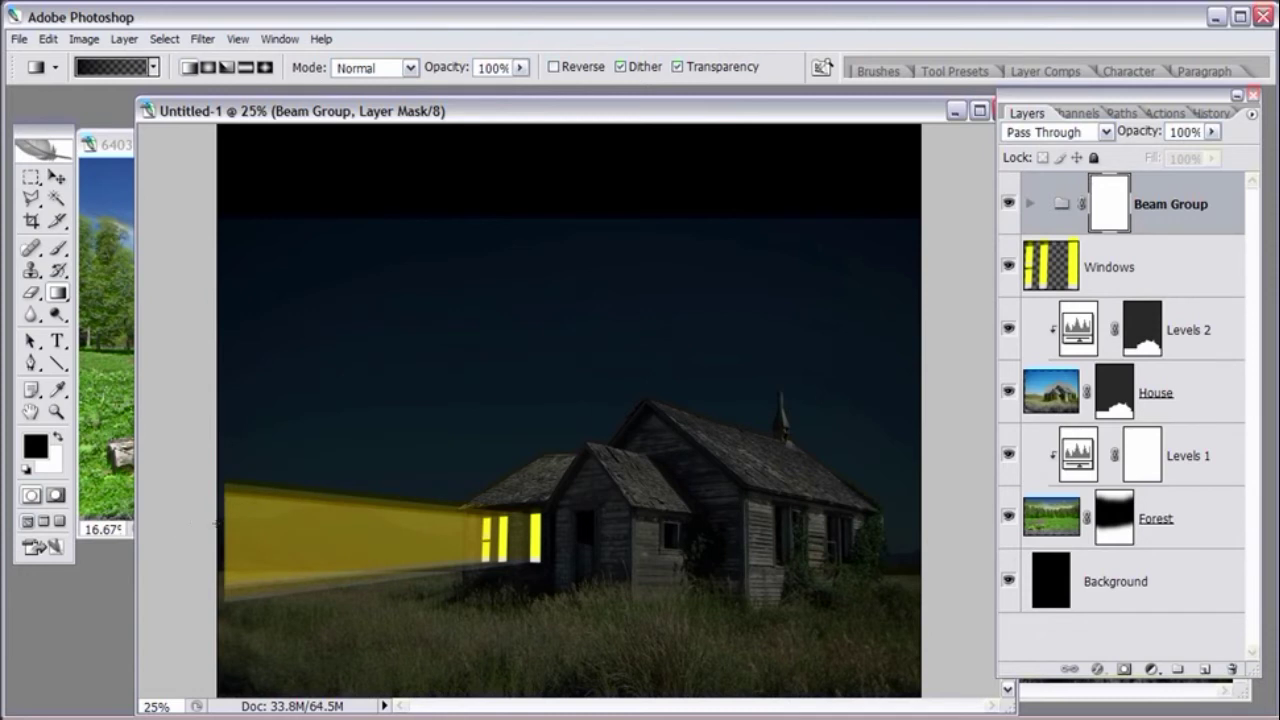
- Fade out the far left end of the light beam with black-to-transparent gradients on Beam Group's mask
drag(222, 522, 355, 522)
drag(410, 512, 456, 545)
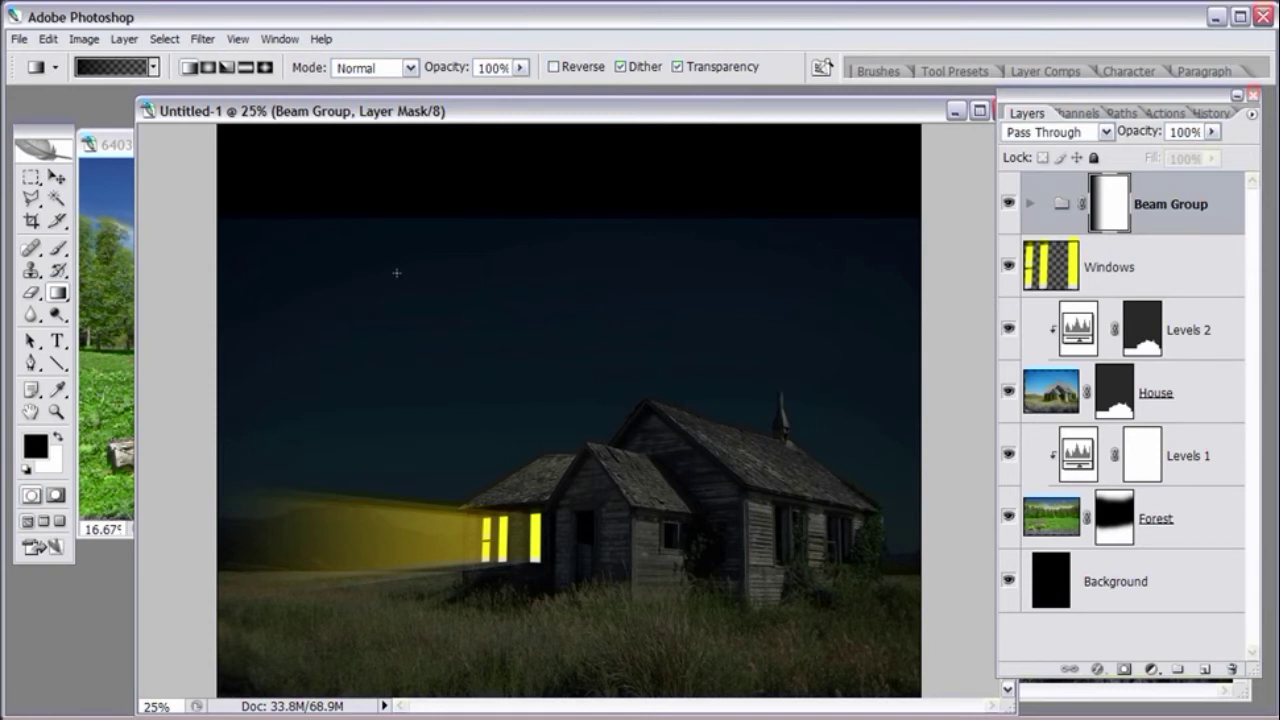
- Expand Beam Group and lower the opacity of its lower beam layers, setting Beam 1 to 5%
click(1030, 205)
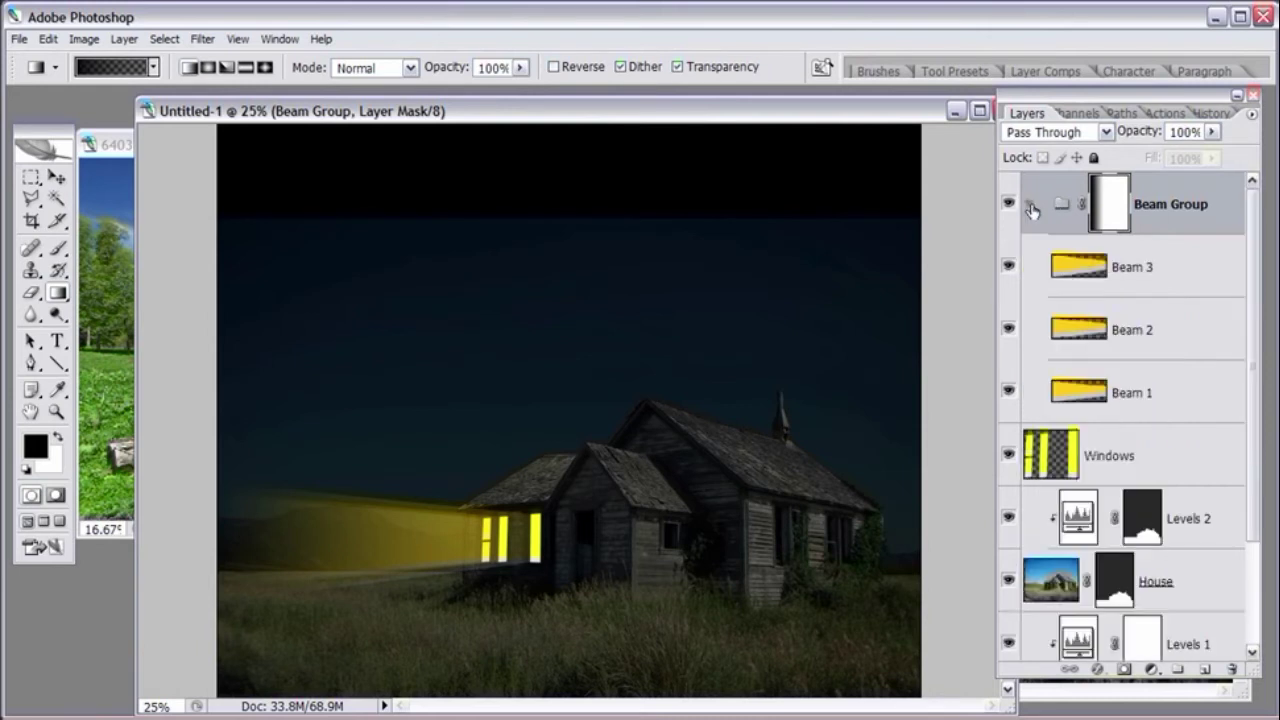
click(1197, 394)
click(1212, 134)
drag(1171, 155, 1173, 163)
click(1162, 335)
click(1212, 131)
mouse_move(1171, 154)
mouse_down()
mouse_move(1159, 155)
mouse_move(1190, 156)
mouse_move(1160, 160)
mouse_up()
key(alt+bracketleft)
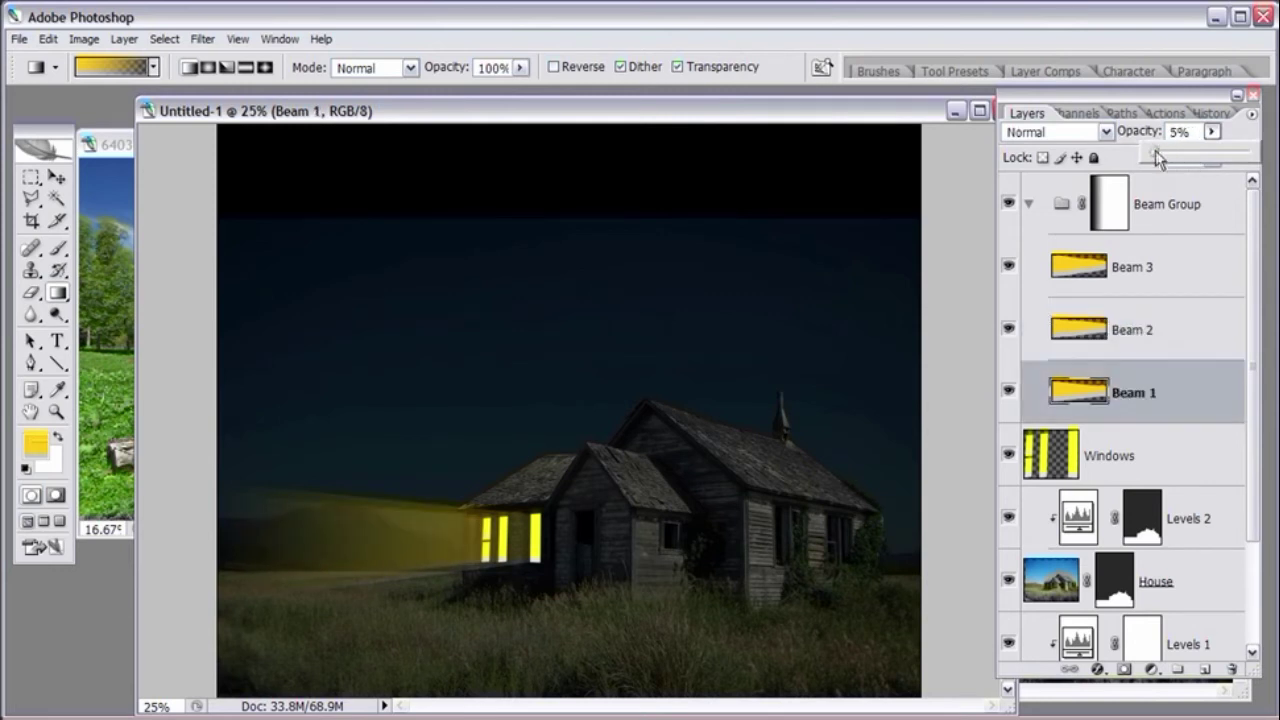
- Set the opacity of the Beam 2 layer to 6%
click(1183, 273)
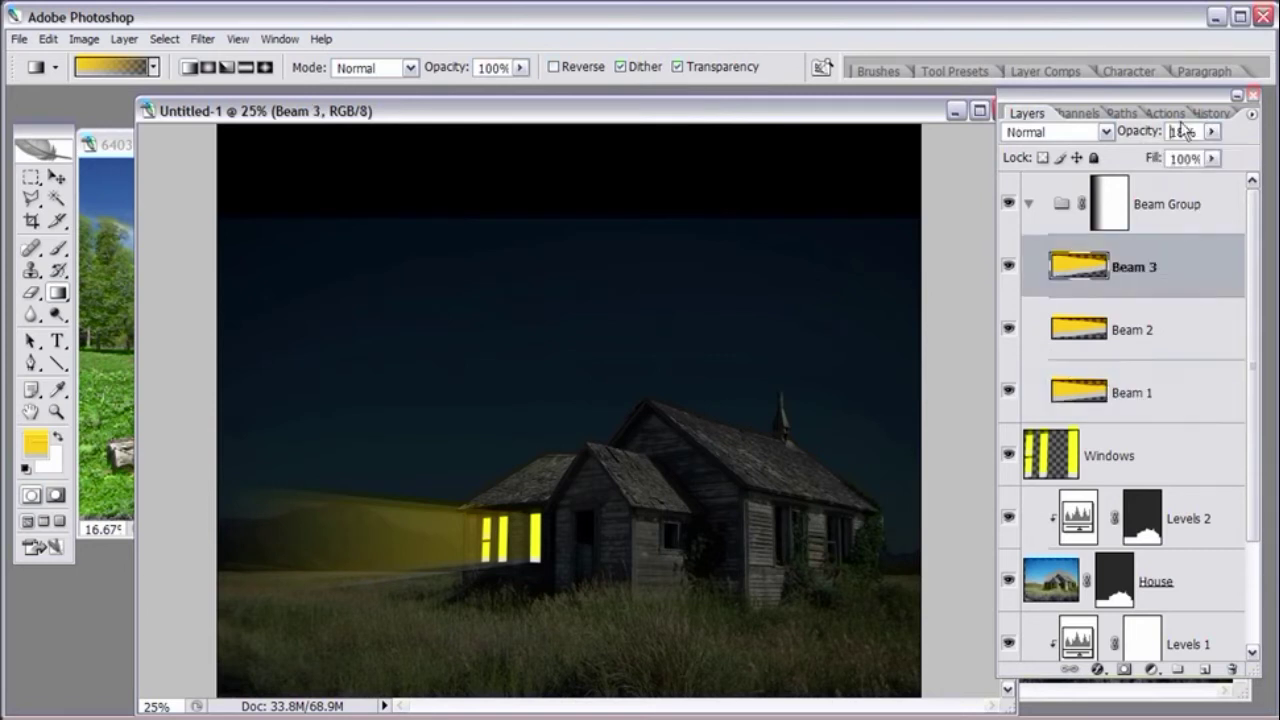
key(alt+bracketleft)
drag(1211, 131, 1155, 149)
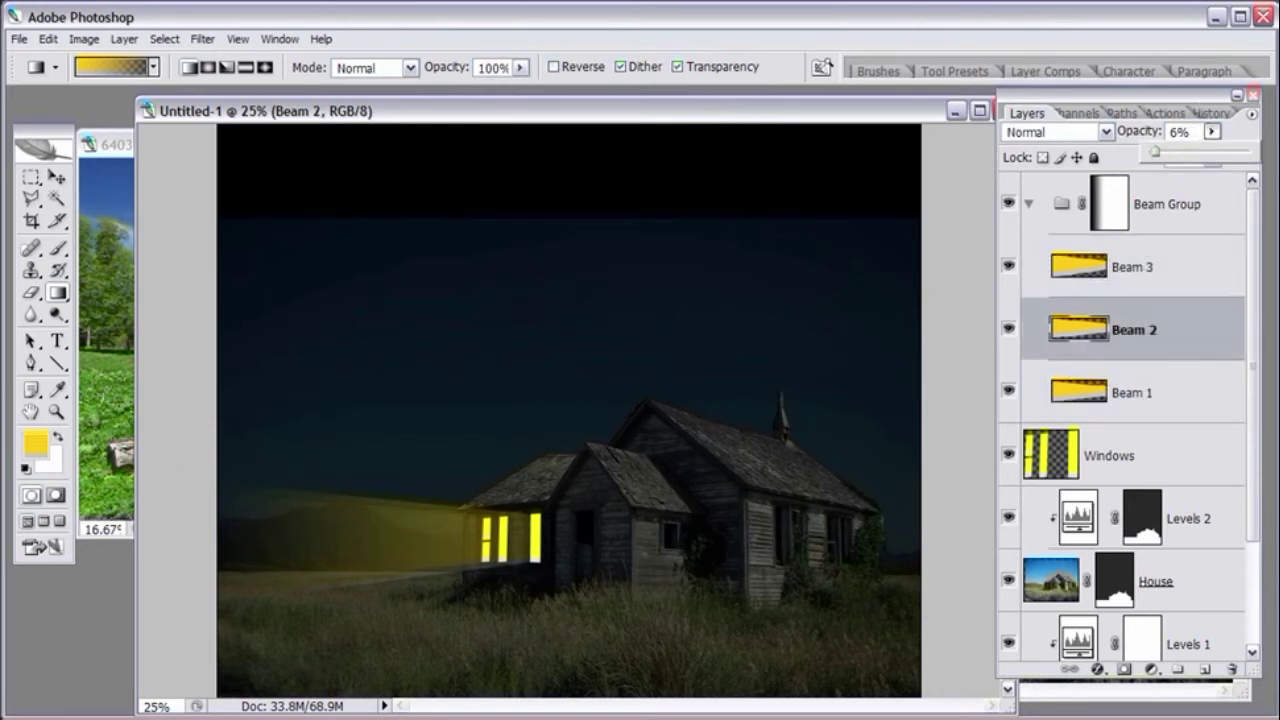
- Set the Beam 1 layer's opacity to 7% while checking the beam beside the lit windows up close
click(57, 411)
click(465, 548)
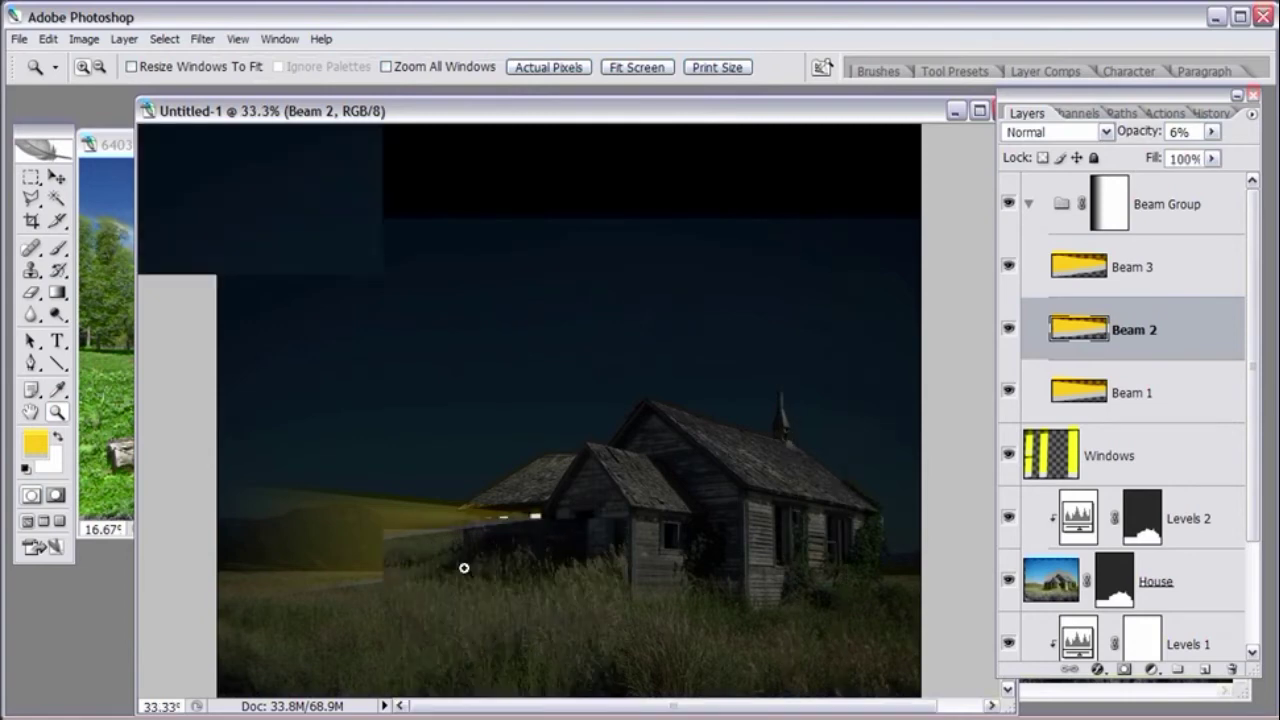
click(409, 504)
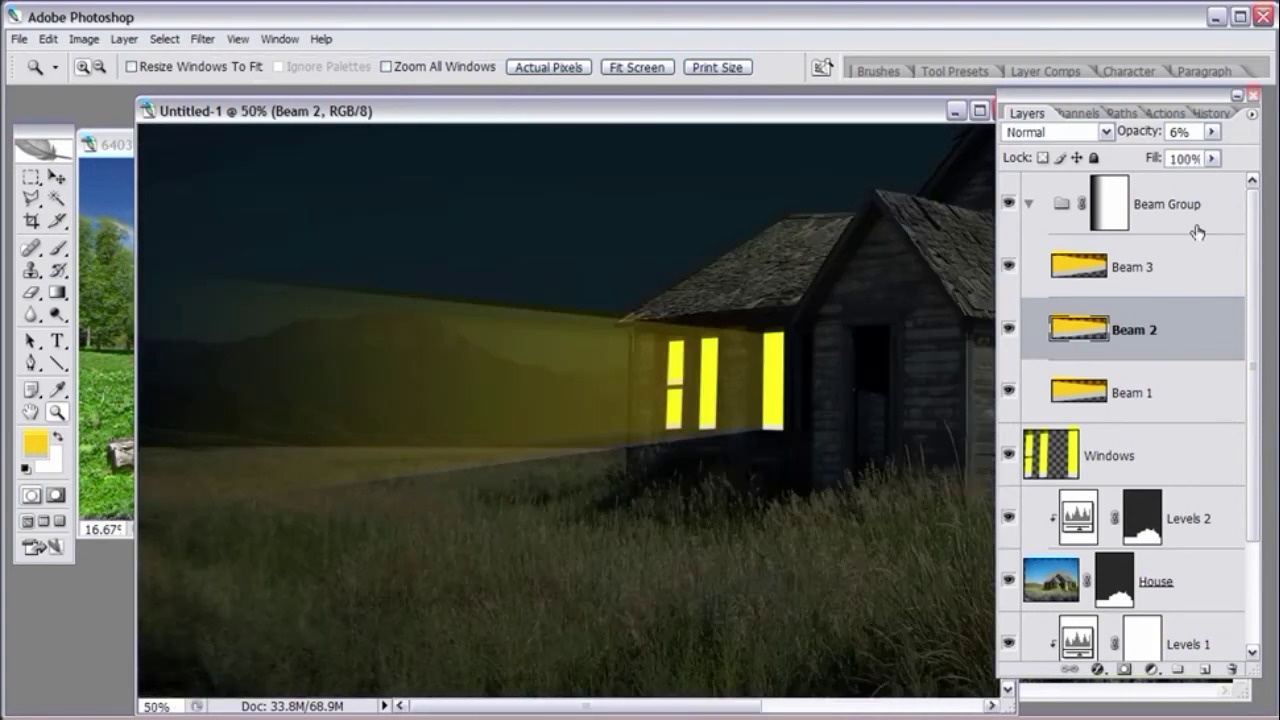
key(alt+bracketleft)
click(1211, 131)
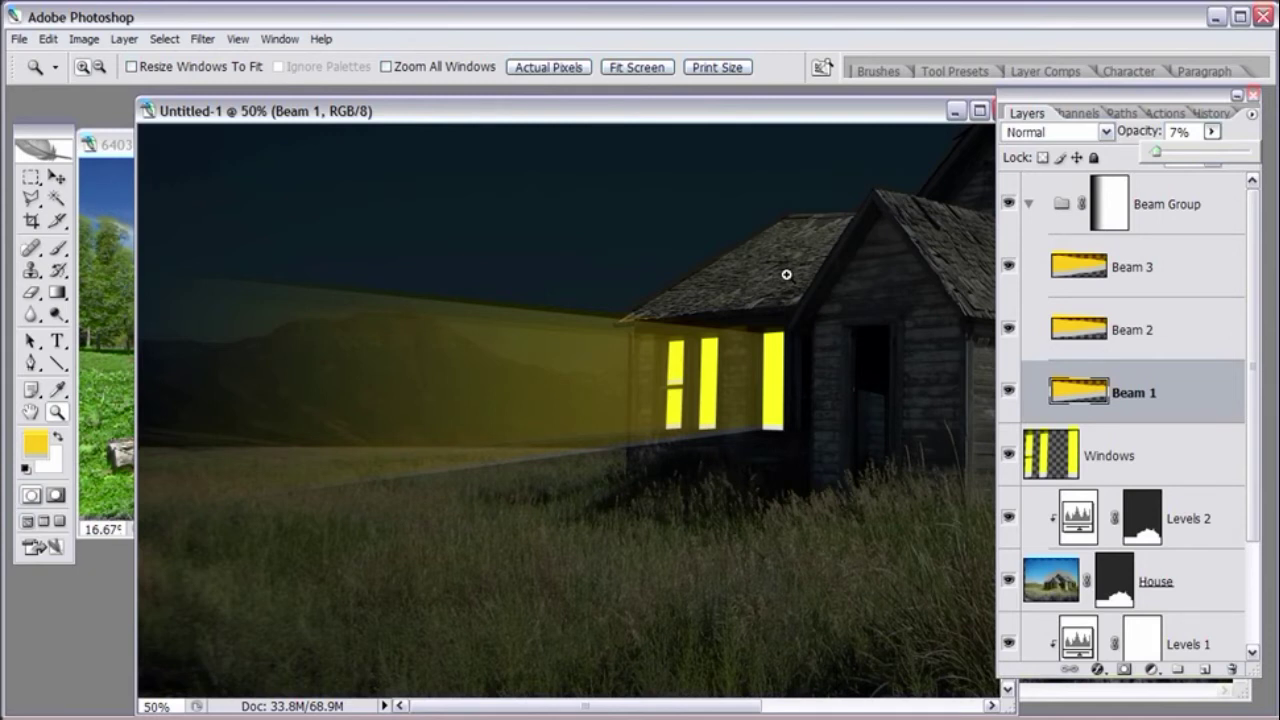
click(1211, 409)
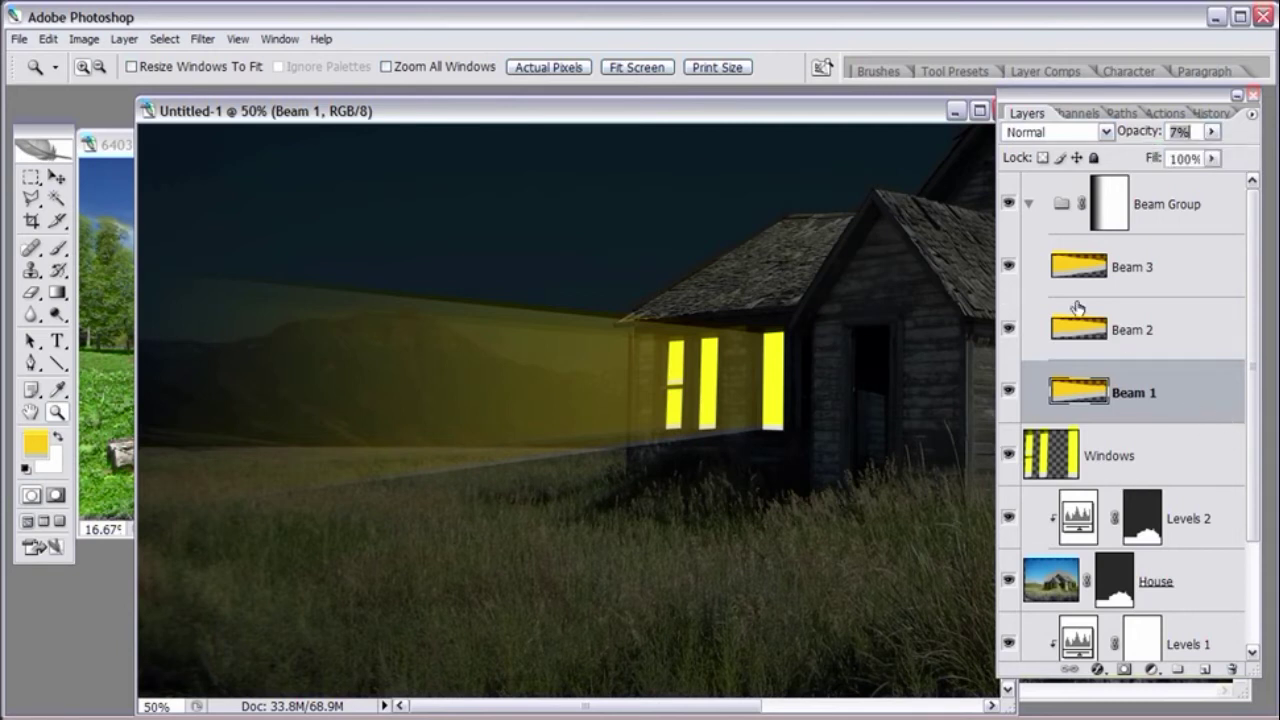
- Isolate the Beam 3 layer by hiding Beam 2 and Beam 1
click(1008, 266)
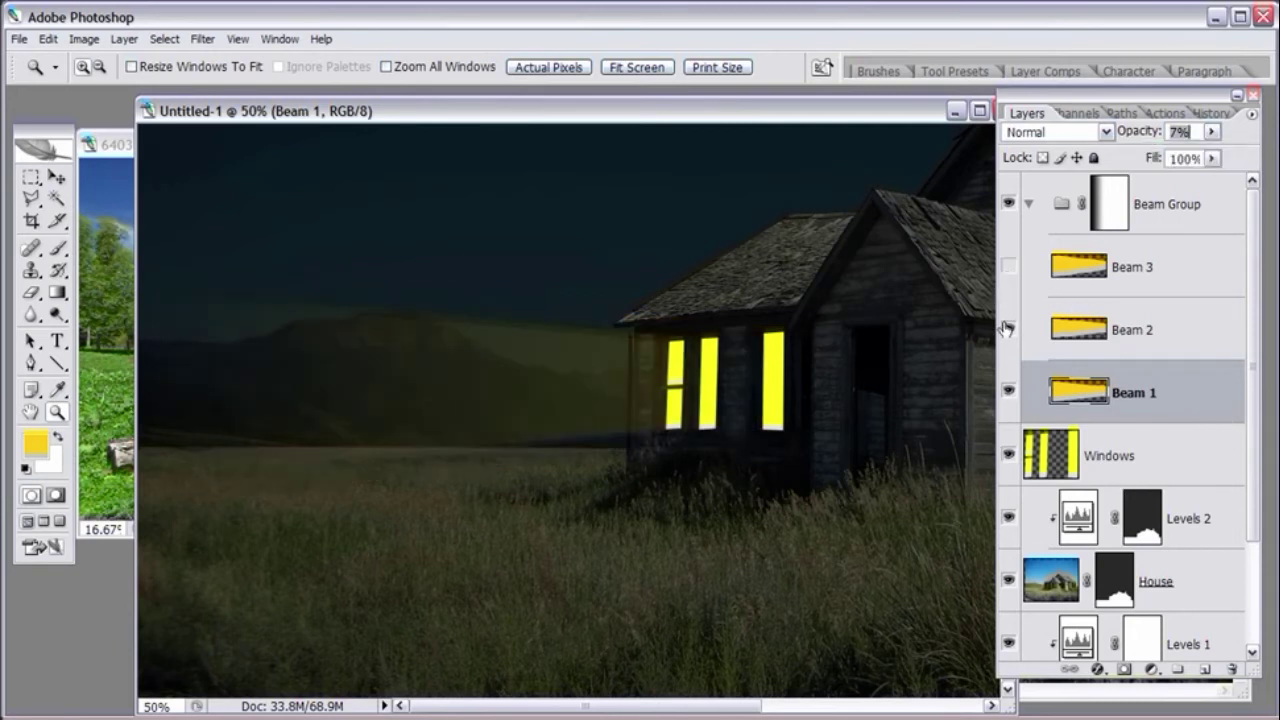
click(1007, 329)
click(1008, 392)
click(1008, 266)
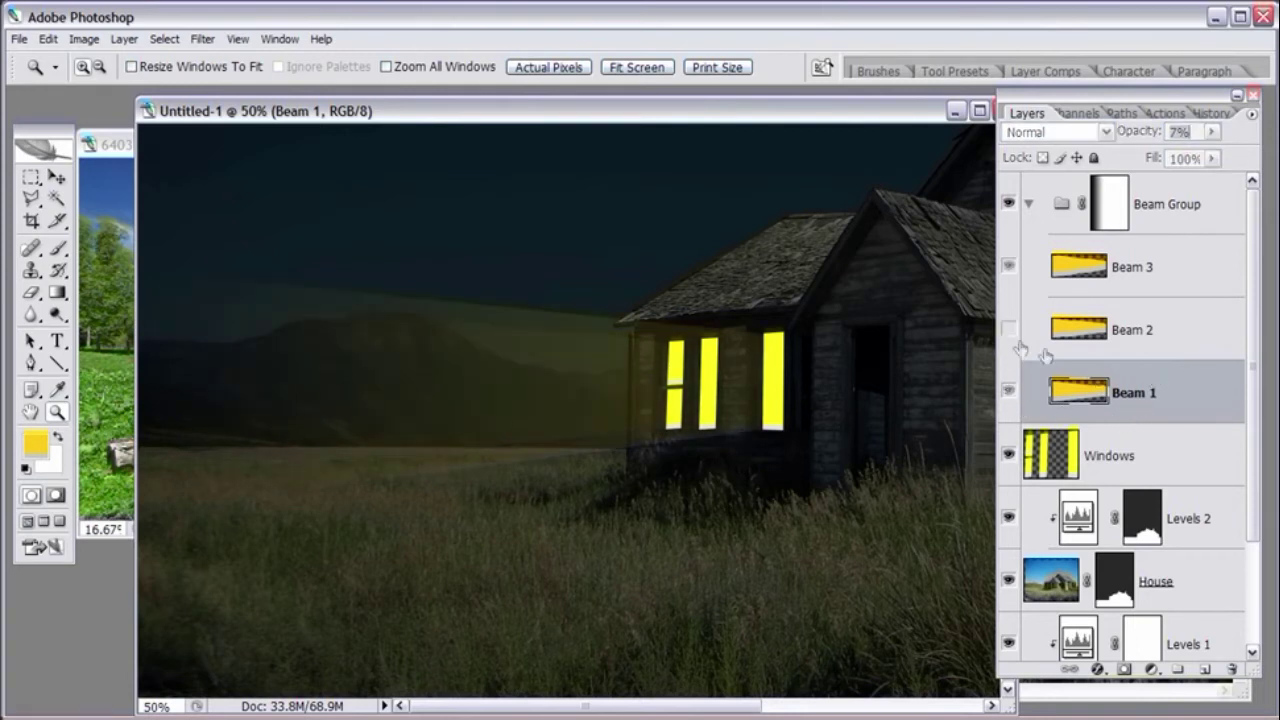
- Soften the edges of the Beam 3 layer with a Gaussian Blur of 1.2 pixels radius
click(1222, 268)
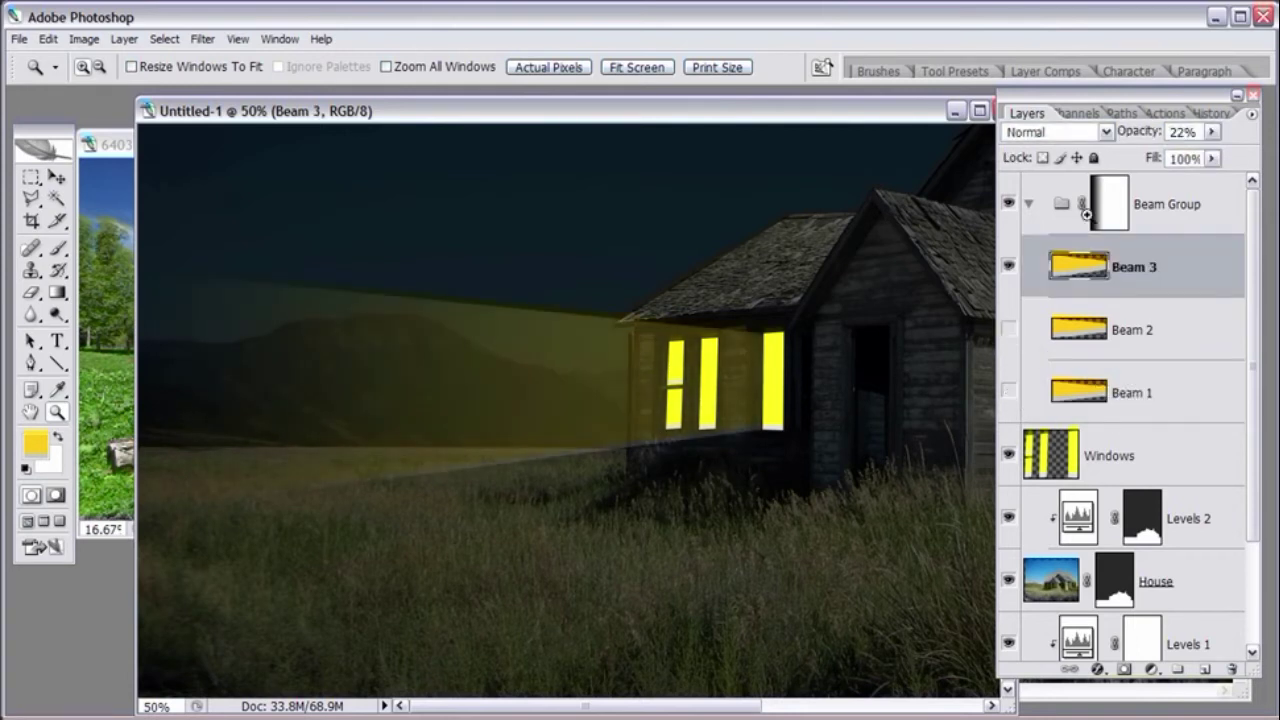
click(188, 38)
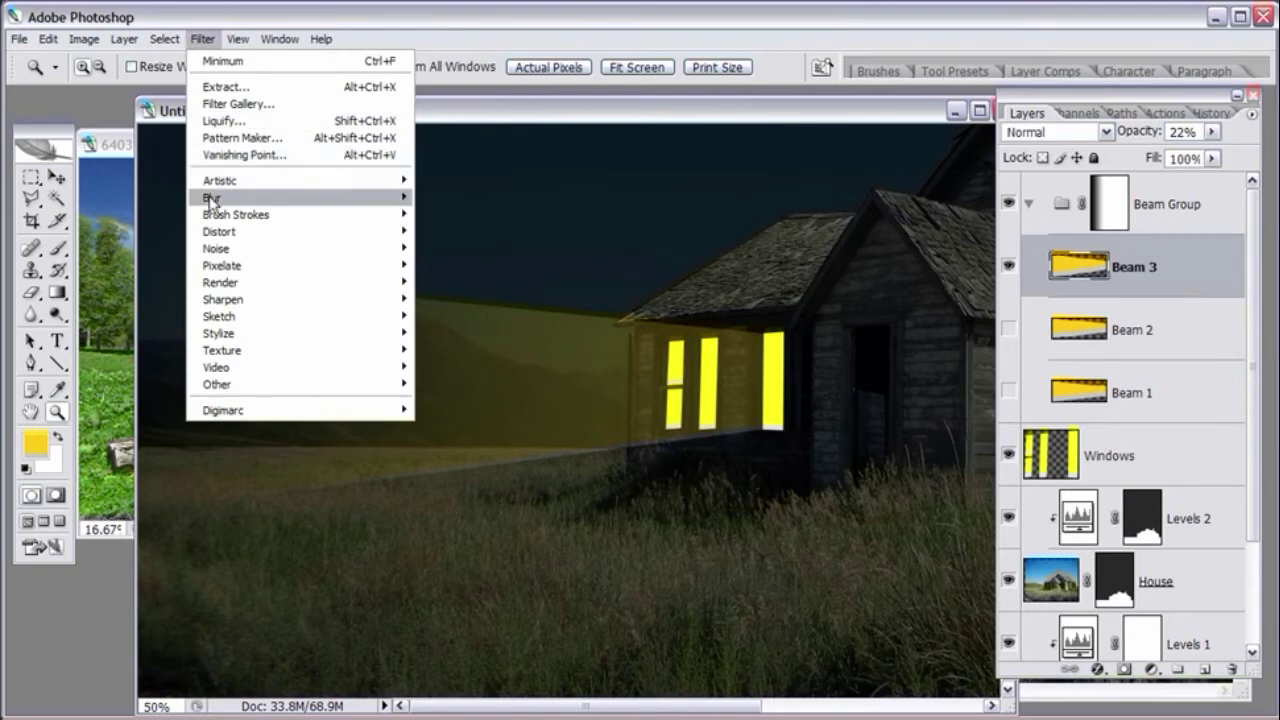
mouse_move(211, 198)
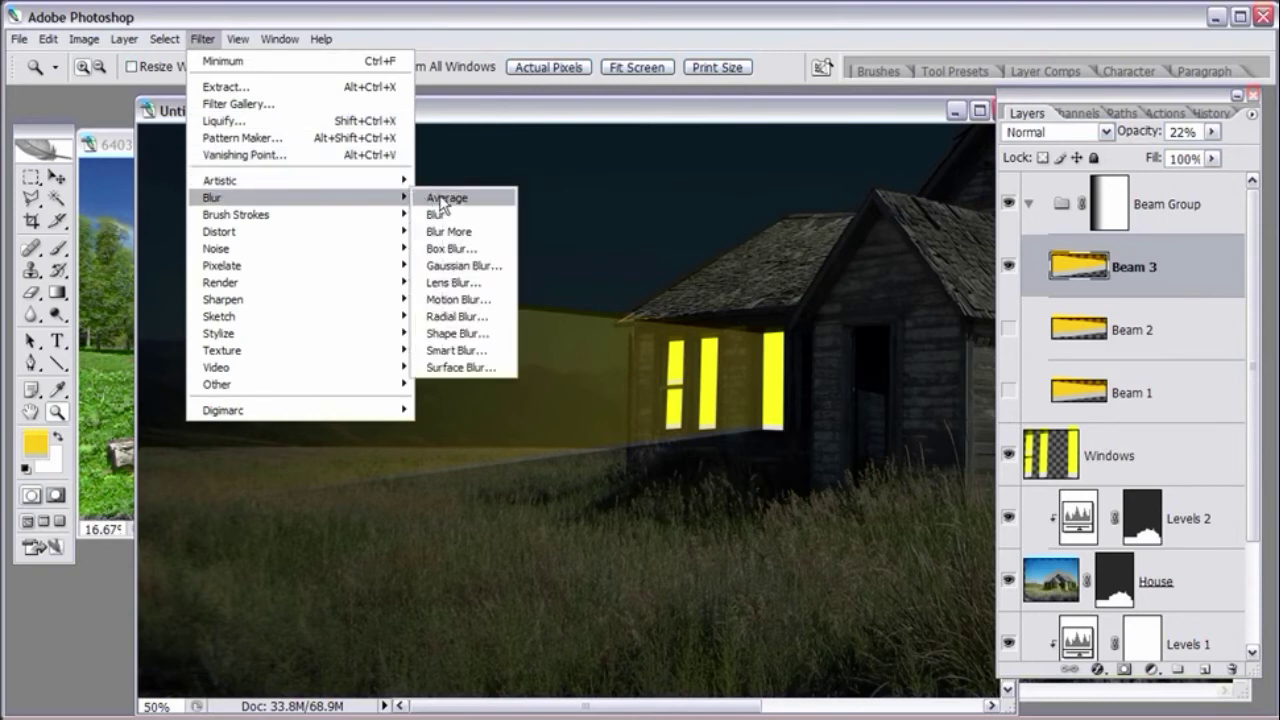
click(463, 265)
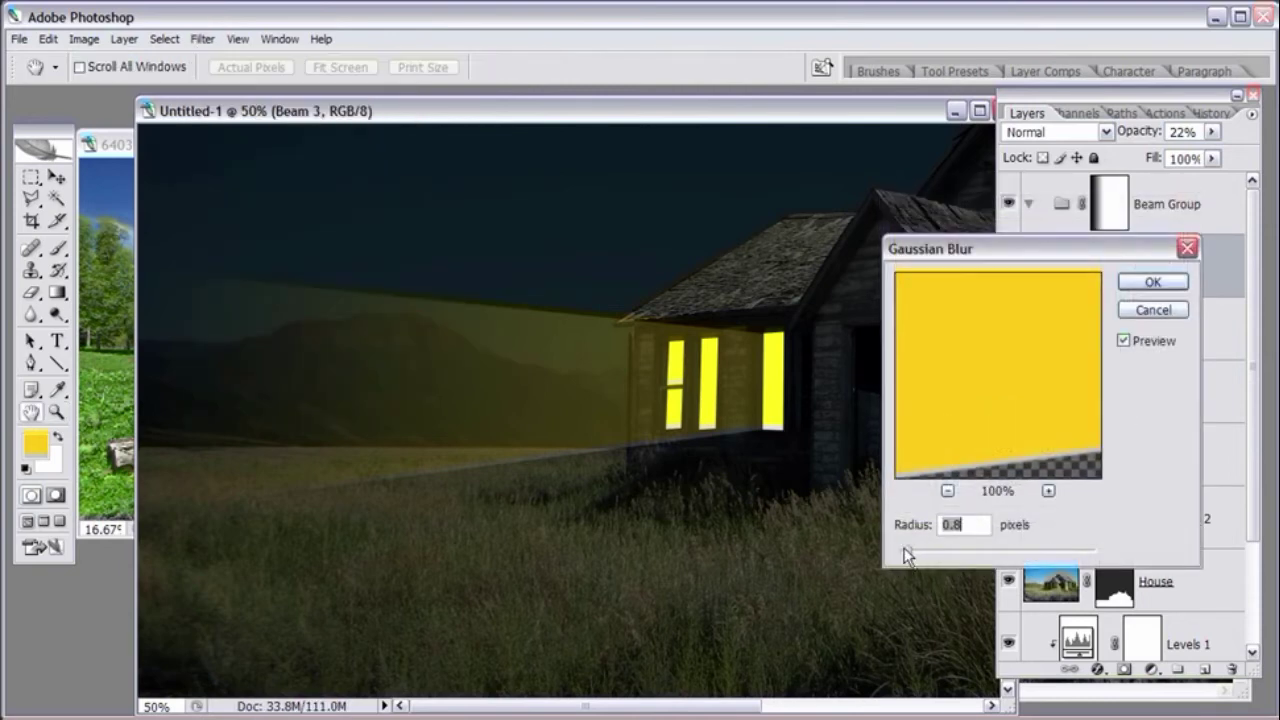
drag(906, 554, 1032, 552)
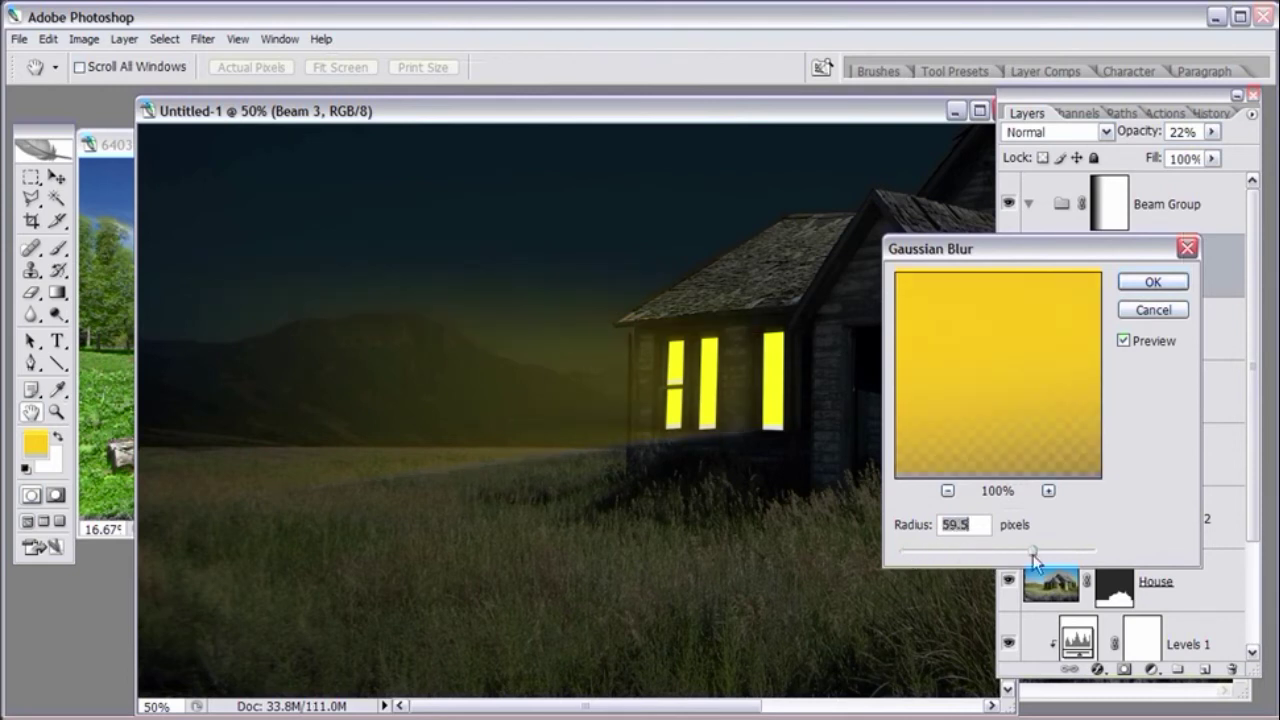
click(918, 552)
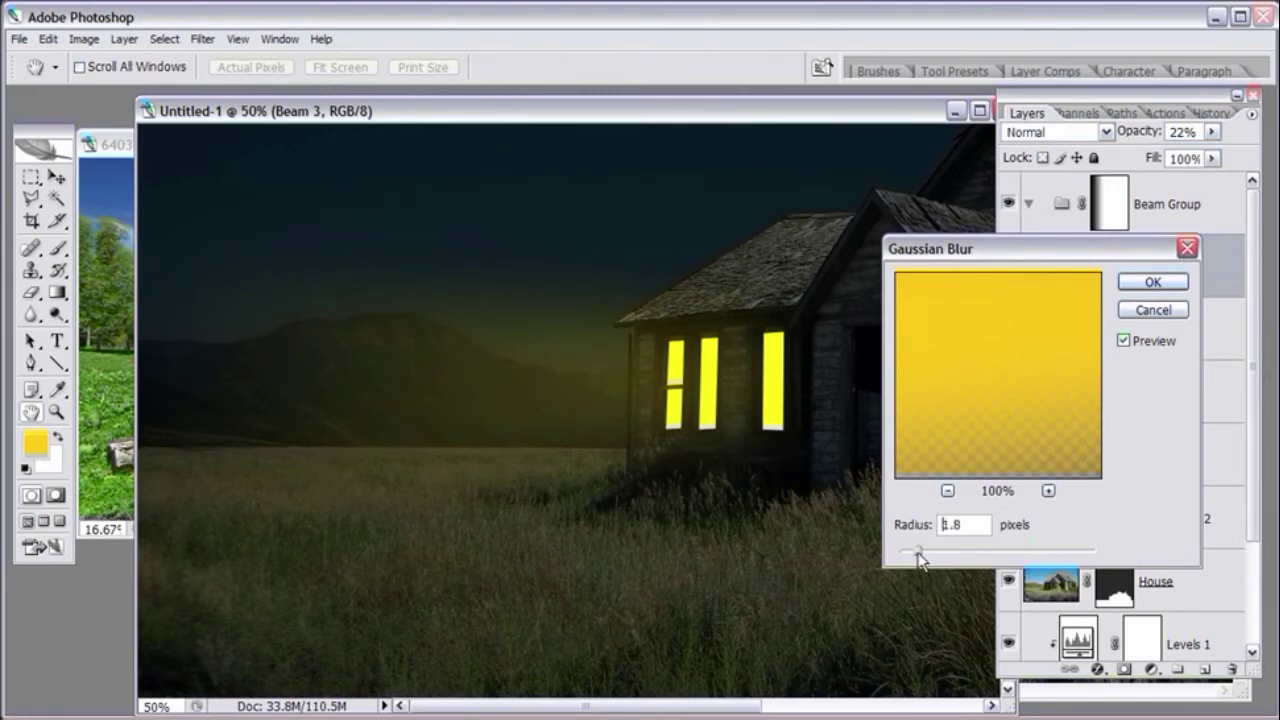
drag(920, 553, 911, 559)
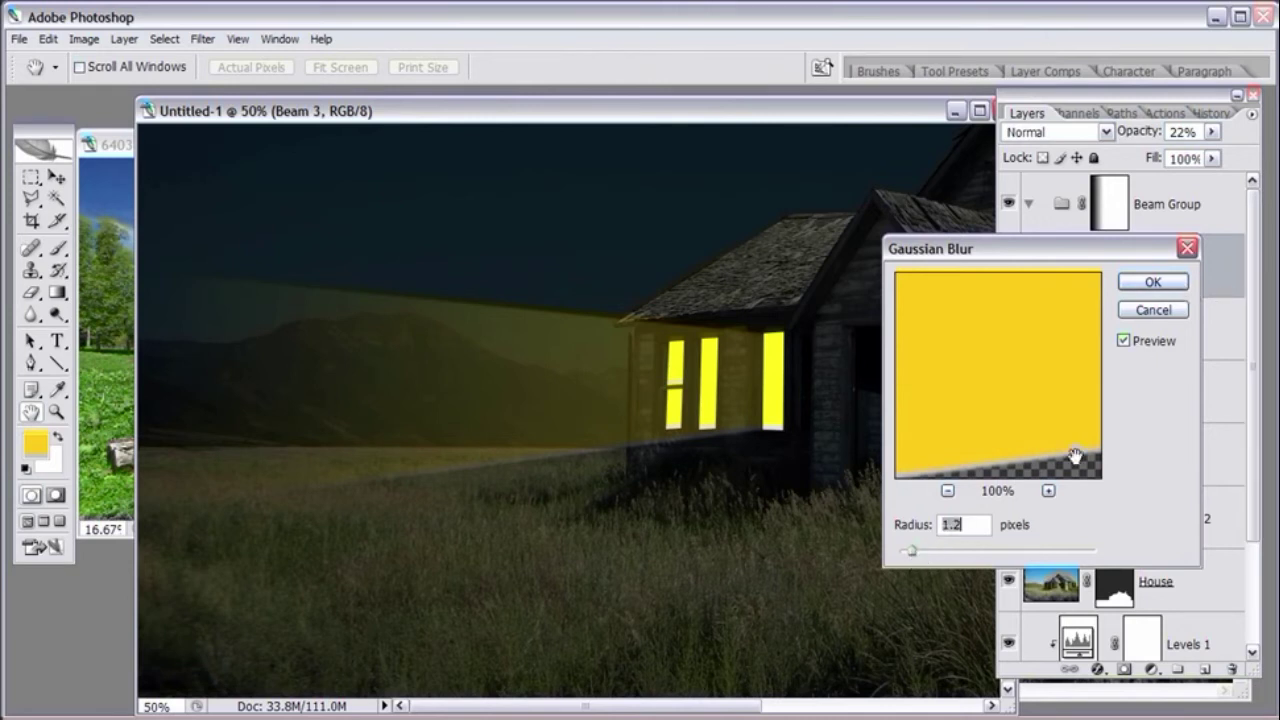
double_click(964, 526)
click(1158, 283)
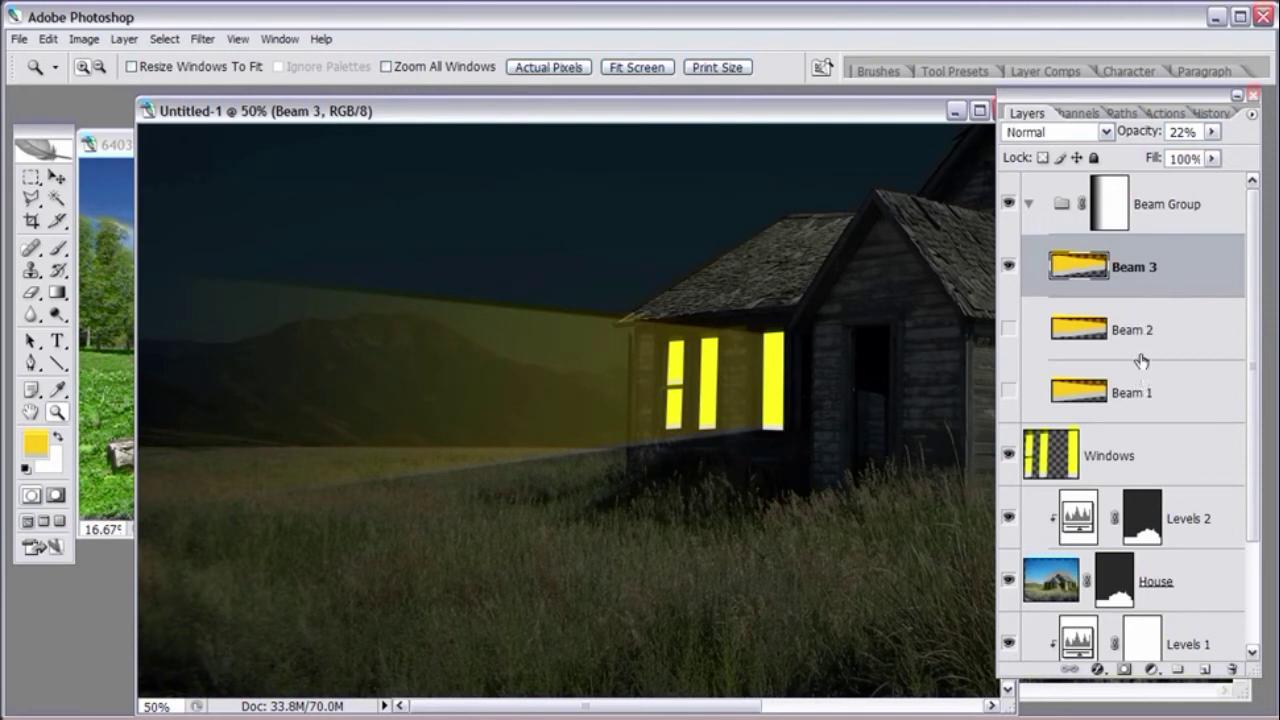
- Show the Beam 2 layer and apply the same Gaussian Blur to it
click(1180, 331)
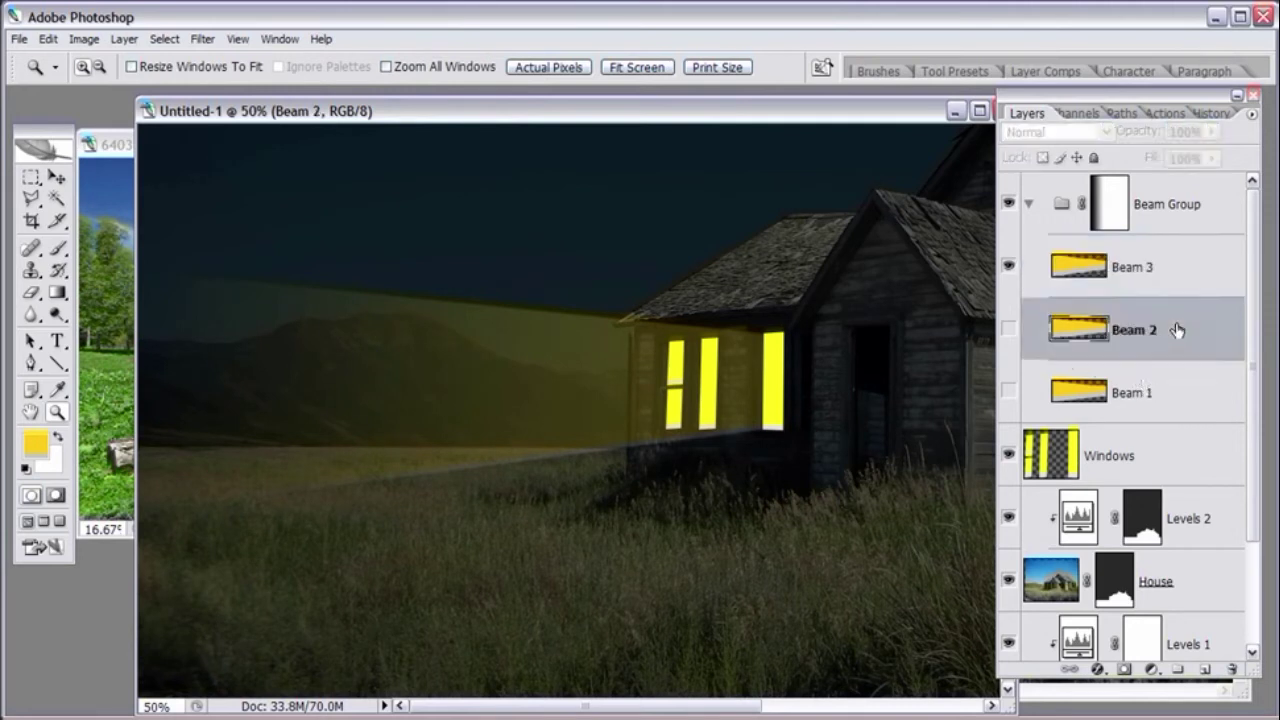
click(1010, 329)
click(203, 39)
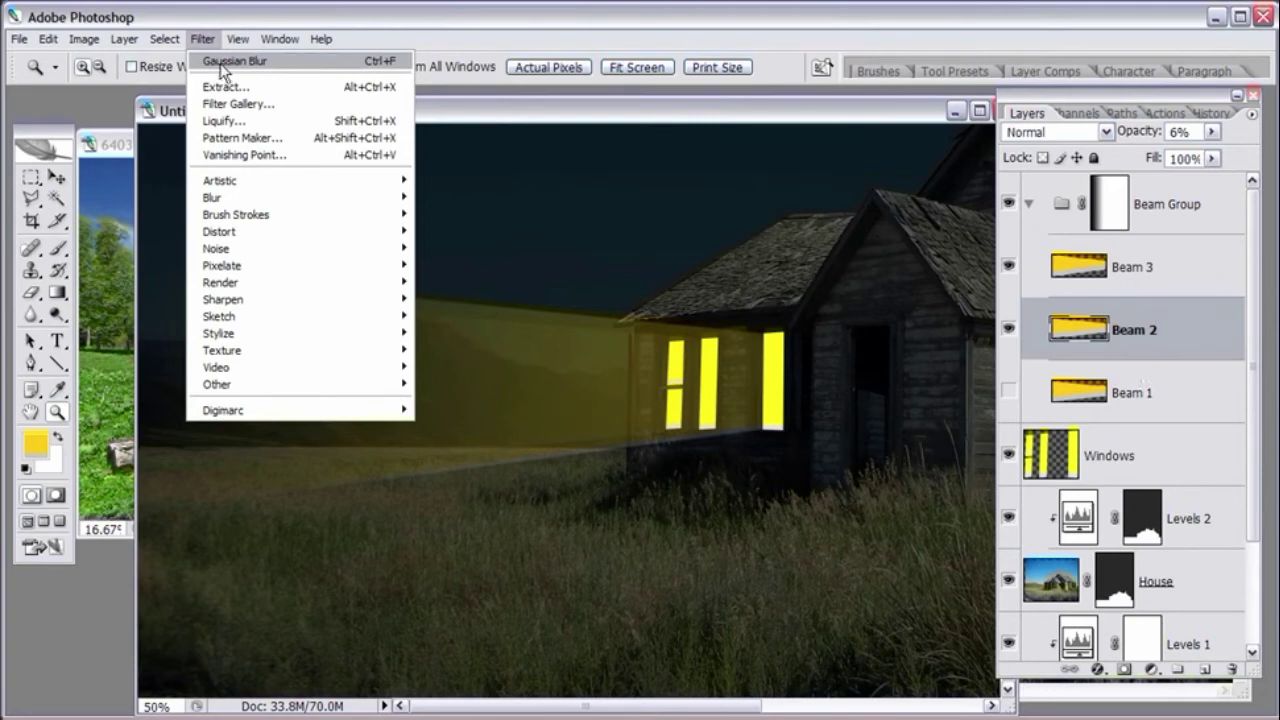
click(220, 64)
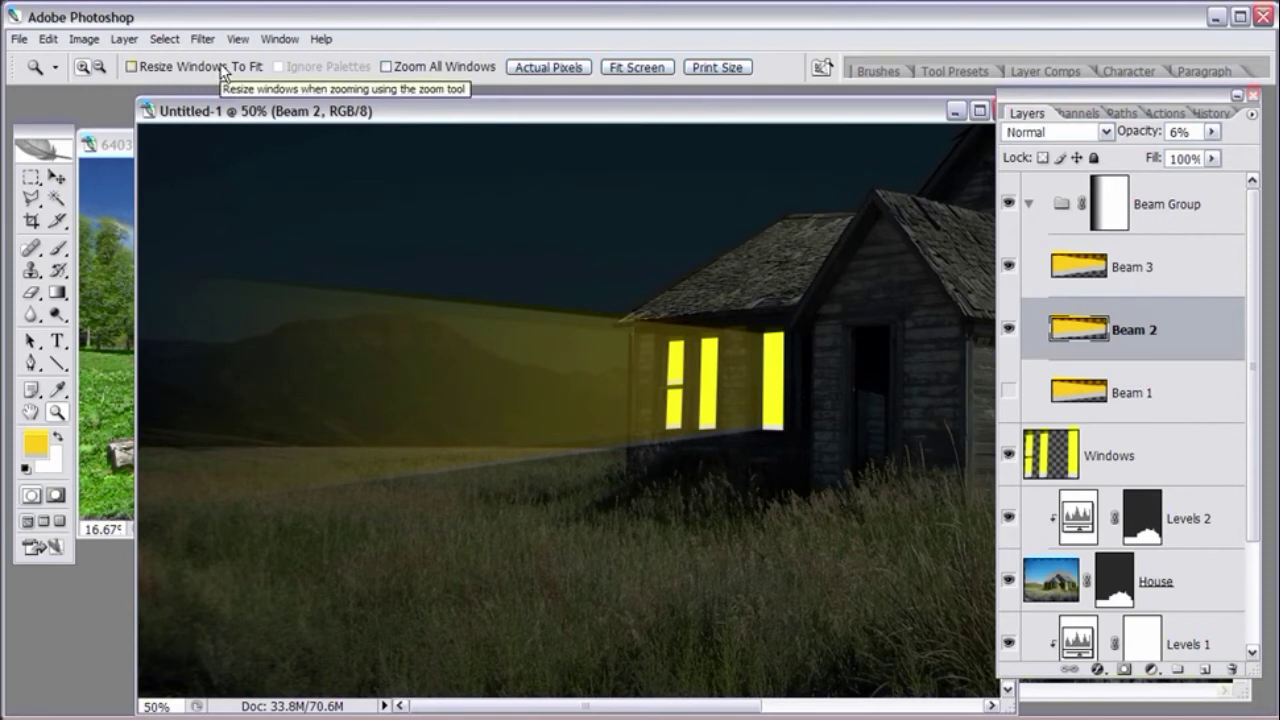
- Show the Beam 1 layer and repeat the last Gaussian Blur on it
click(1200, 408)
click(1008, 392)
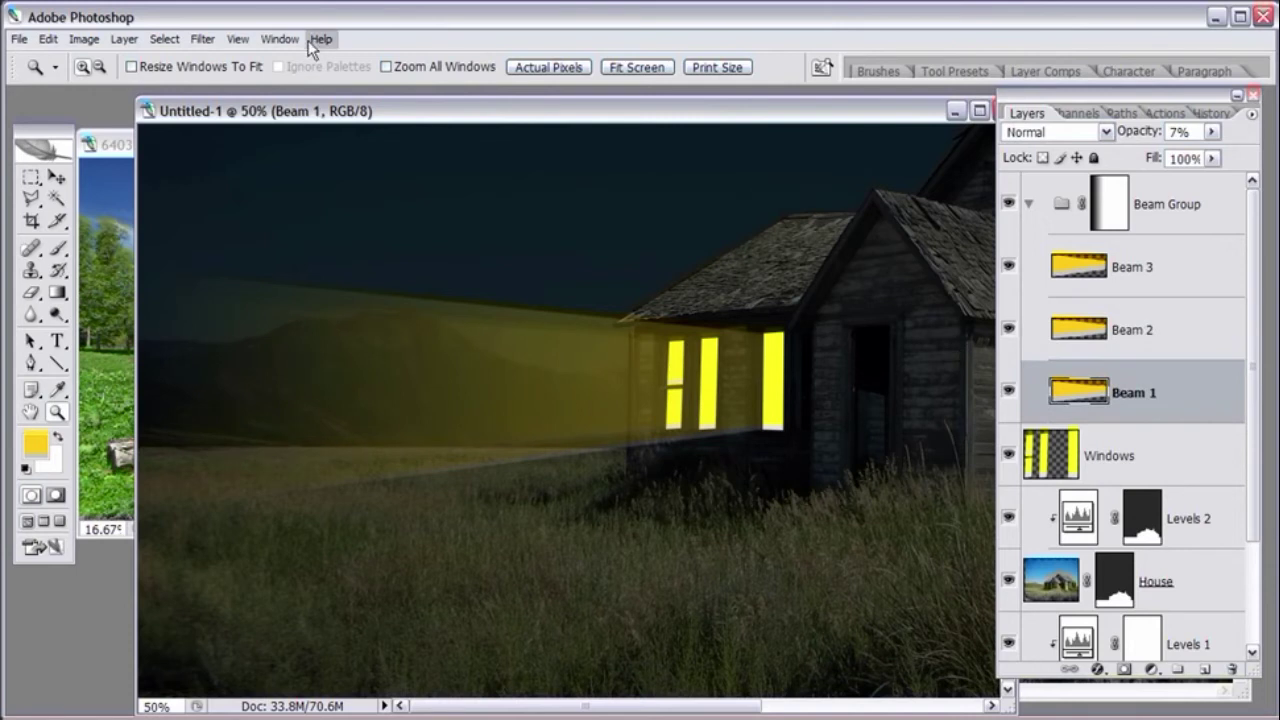
click(217, 44)
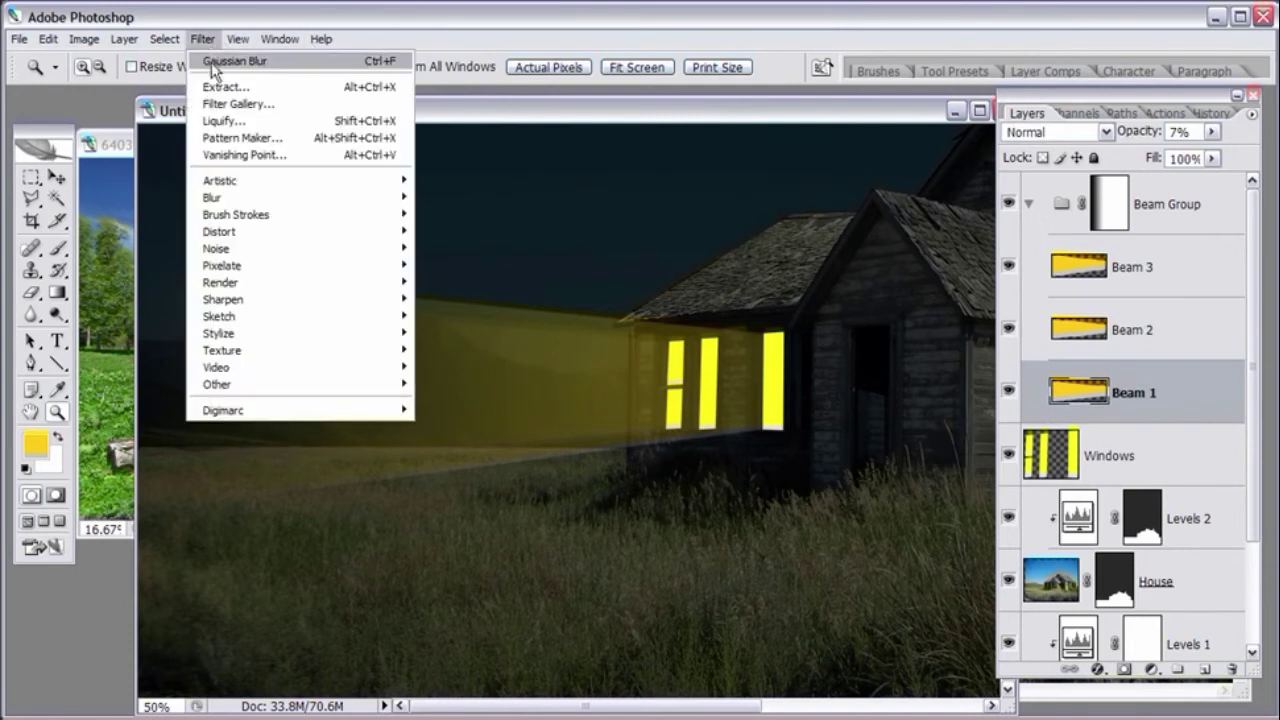
click(212, 61)
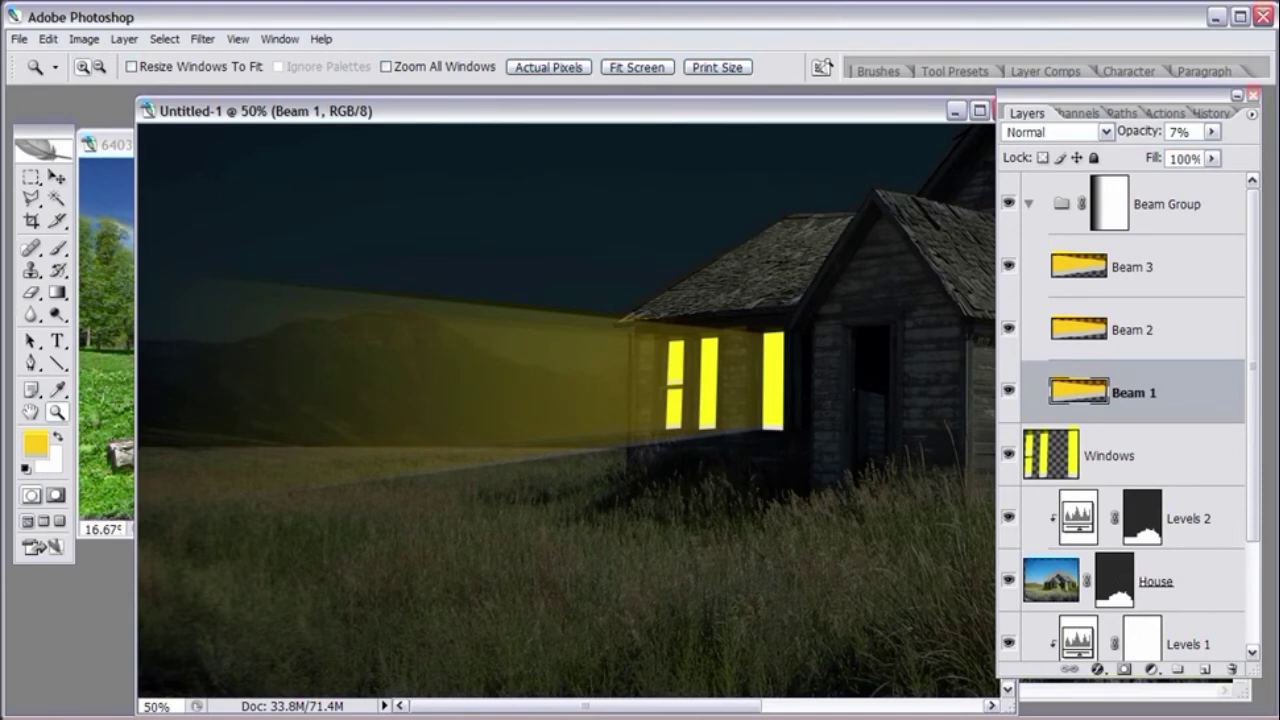
- Examine the beams and the light on the grass in the finished poster for reference
key(ctrl+minus)
key(ctrl+minus)
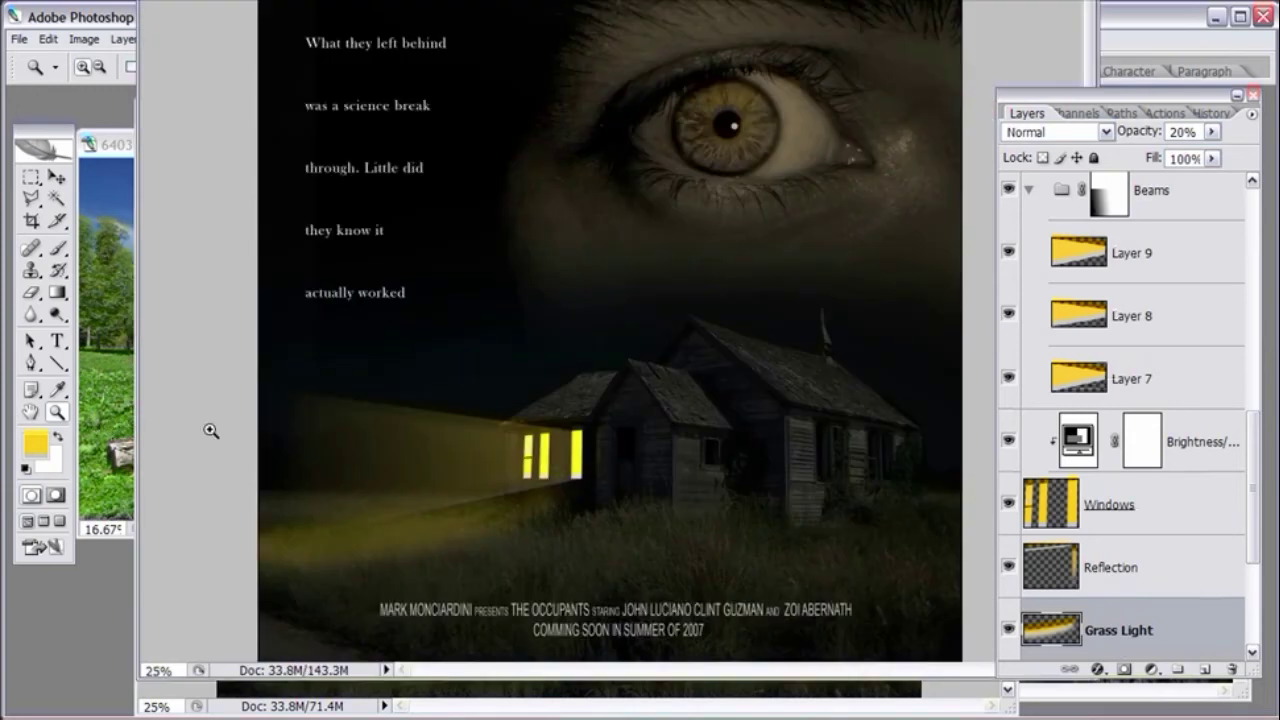
click(478, 524)
click(320, 472)
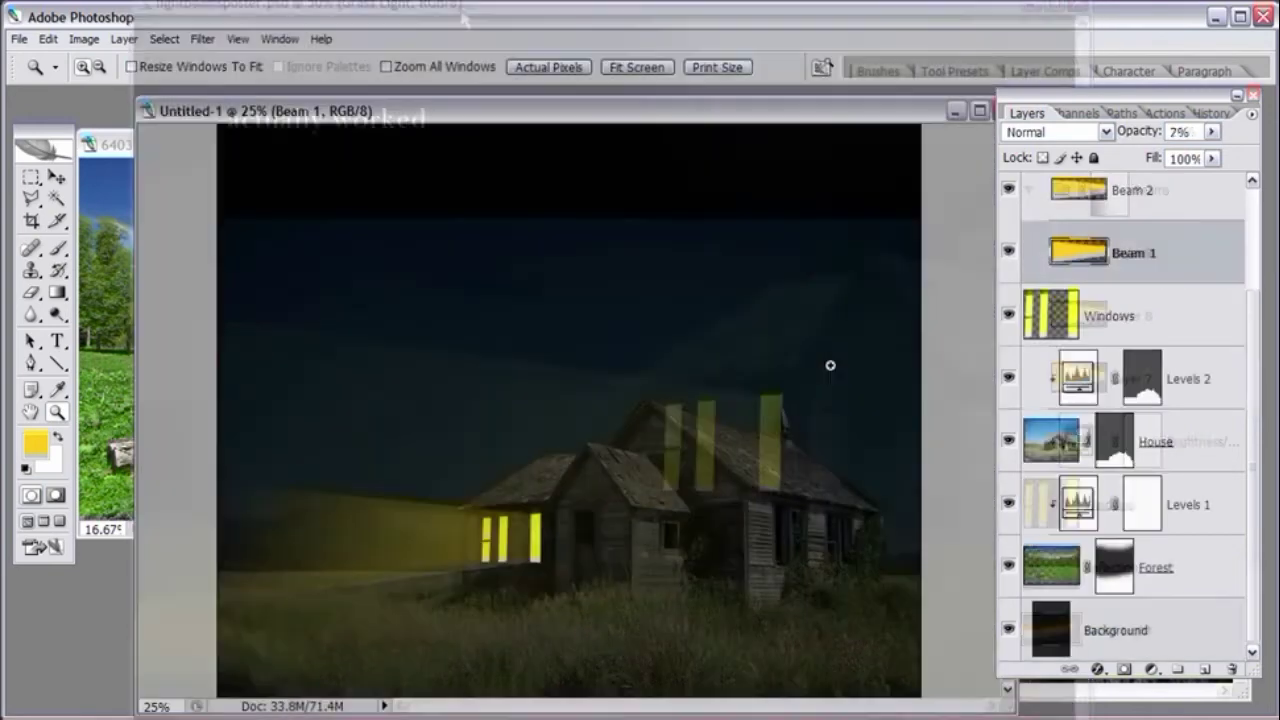
- Distort the Beam 1, Beam 2 and Beam 3 layers together, raising the upper corner farthest from the house
scroll(1256, 343, up, 3)
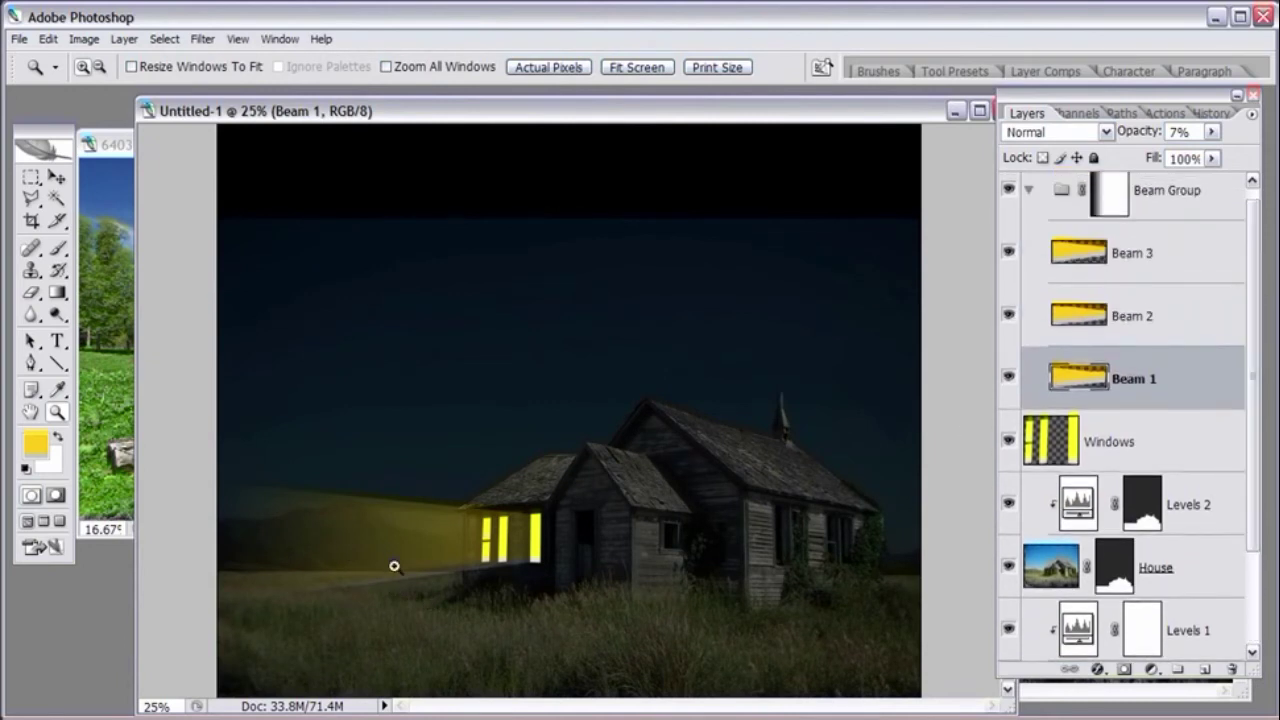
mouse_move(408, 577)
mouse_down()
mouse_move(394, 603)
mouse_move(397, 586)
mouse_move(306, 563)
mouse_move(334, 596)
mouse_up()
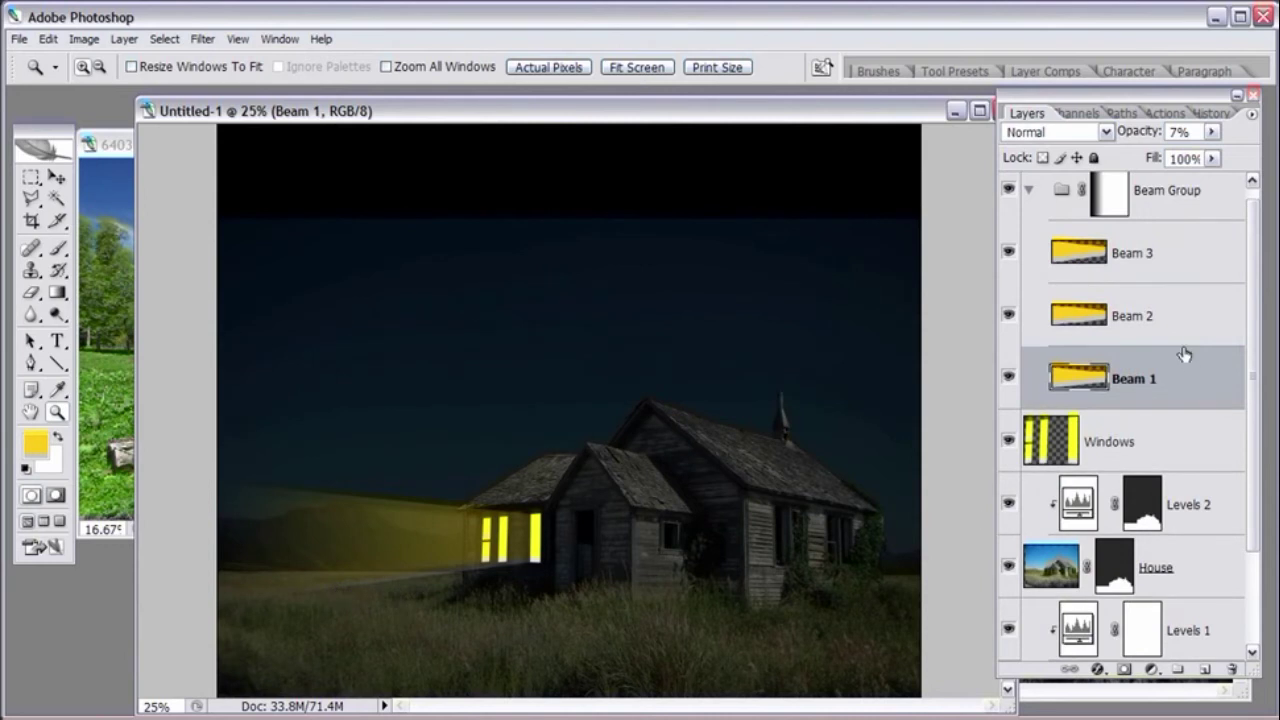
drag(1257, 262, 1259, 235)
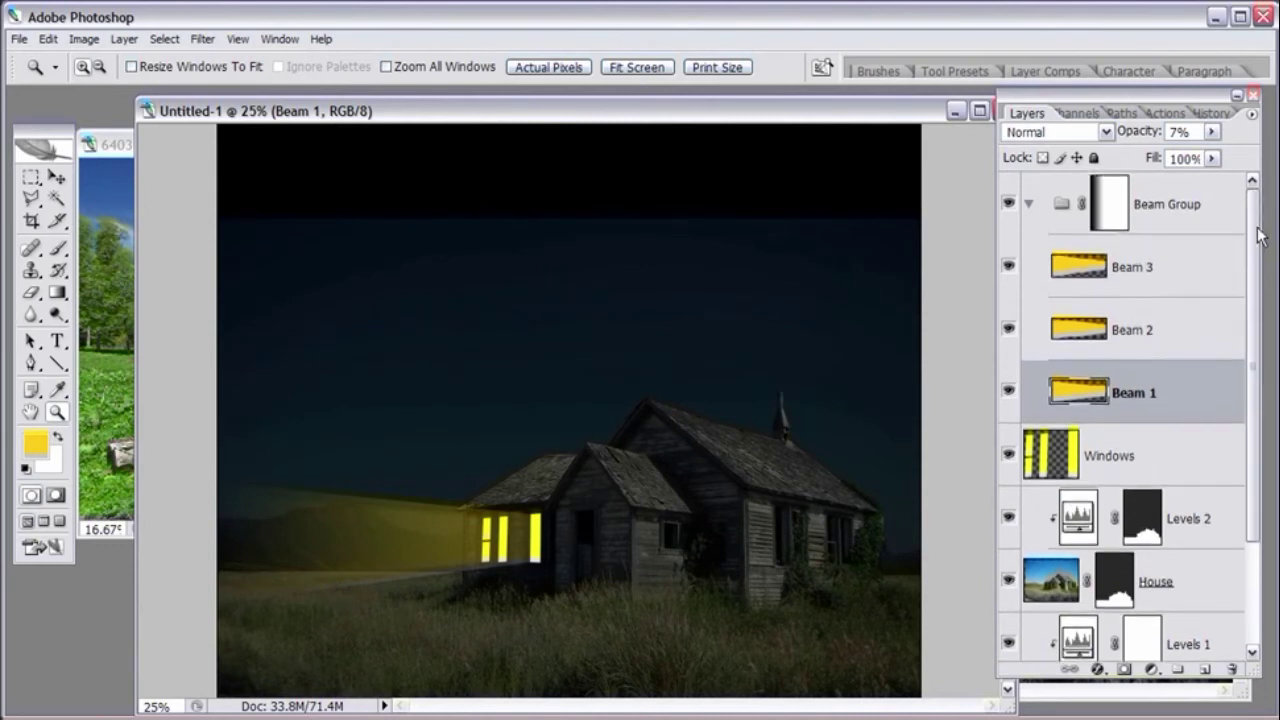
click(1196, 272)
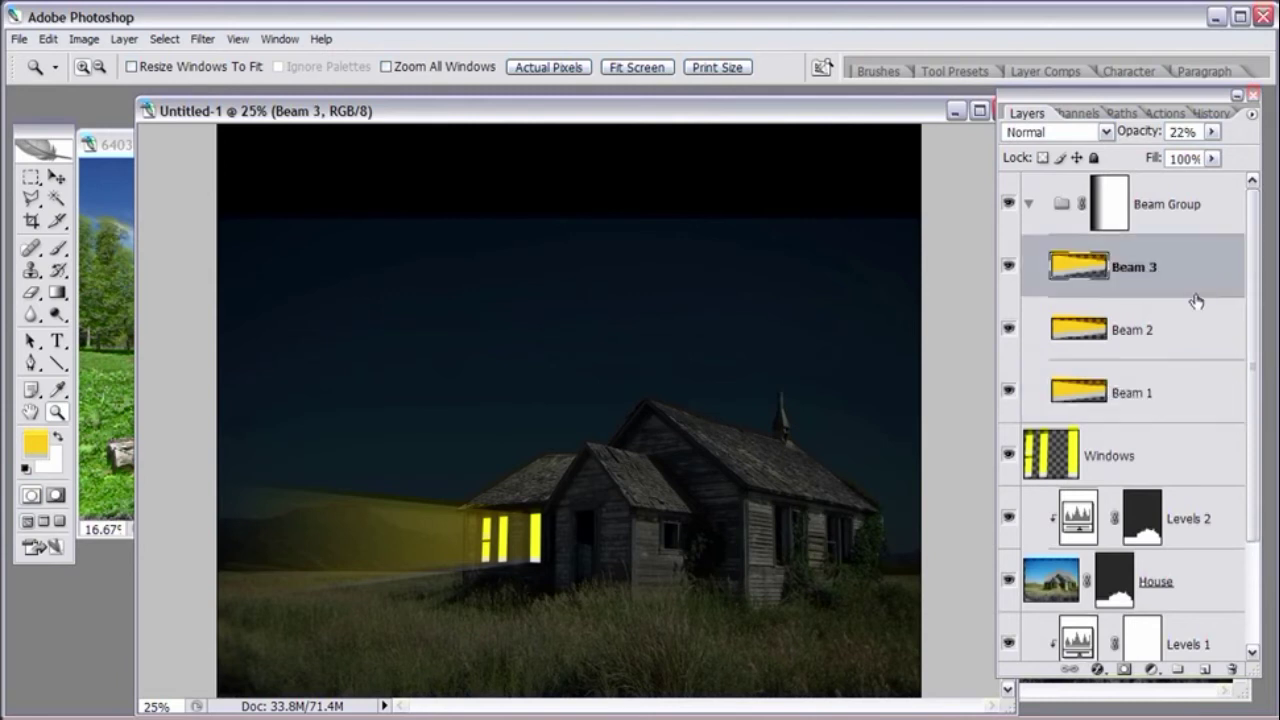
shift+click(1197, 405)
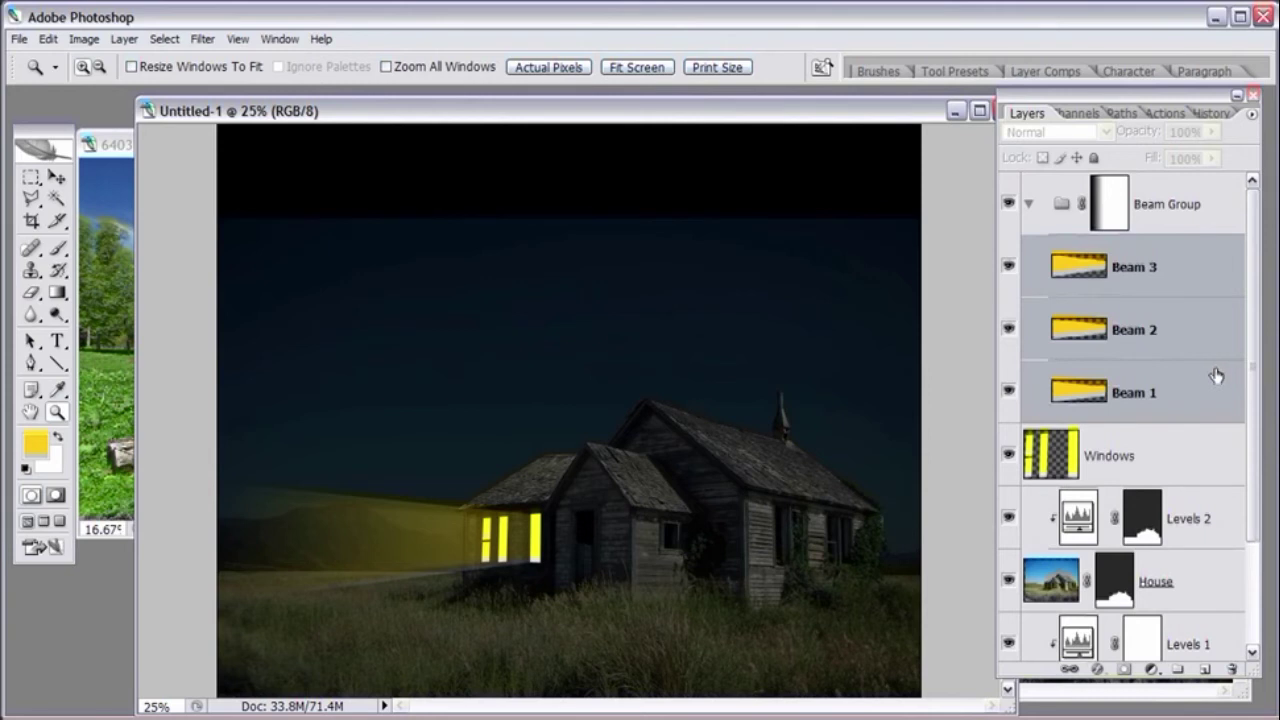
click(48, 38)
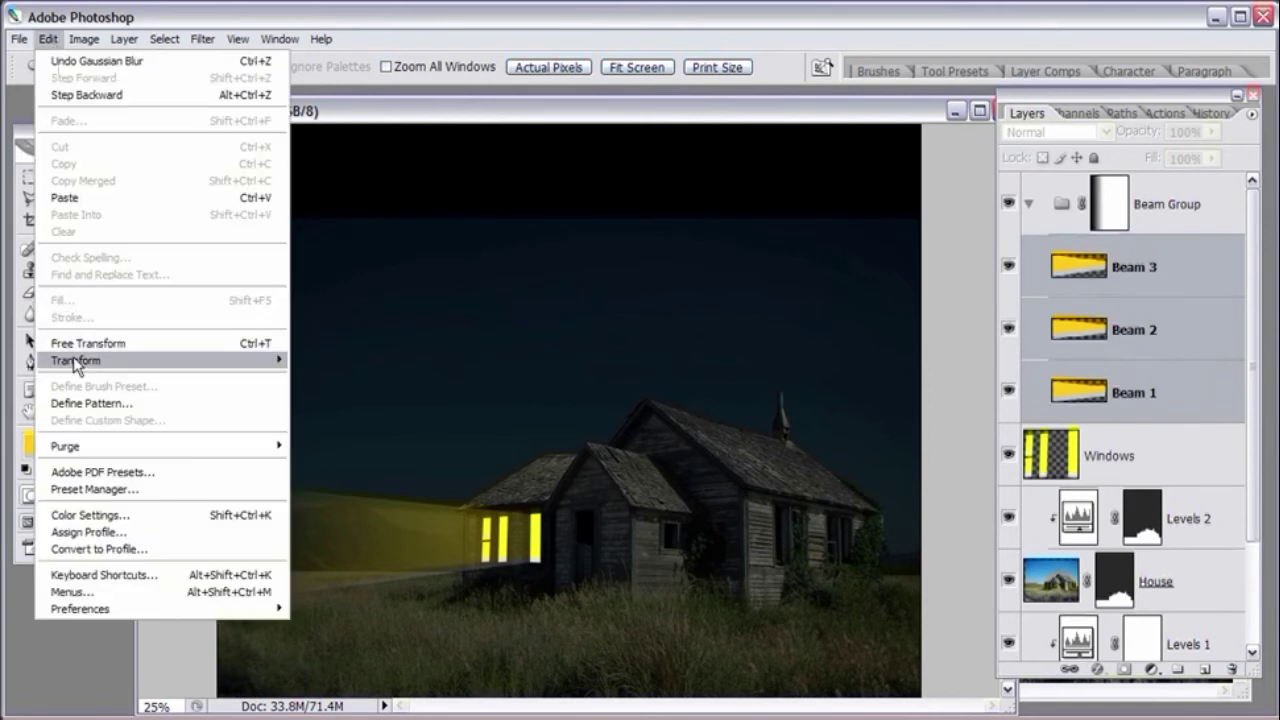
mouse_move(75, 362)
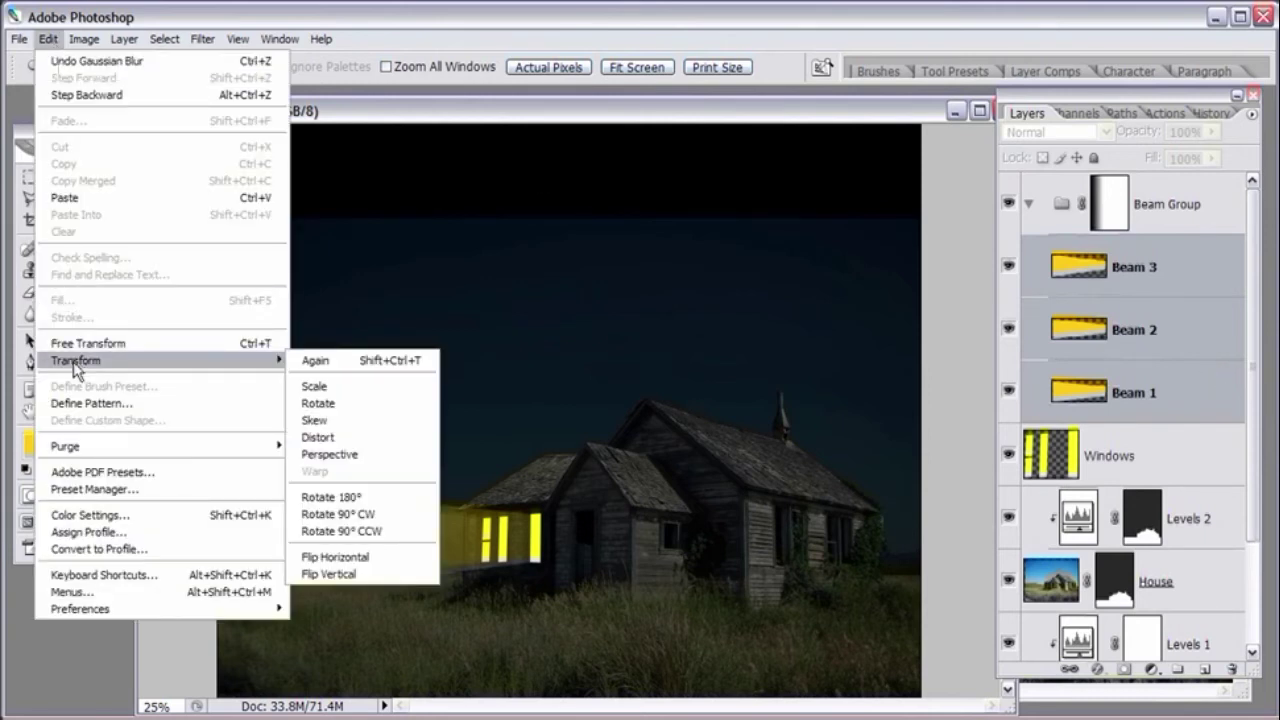
click(318, 437)
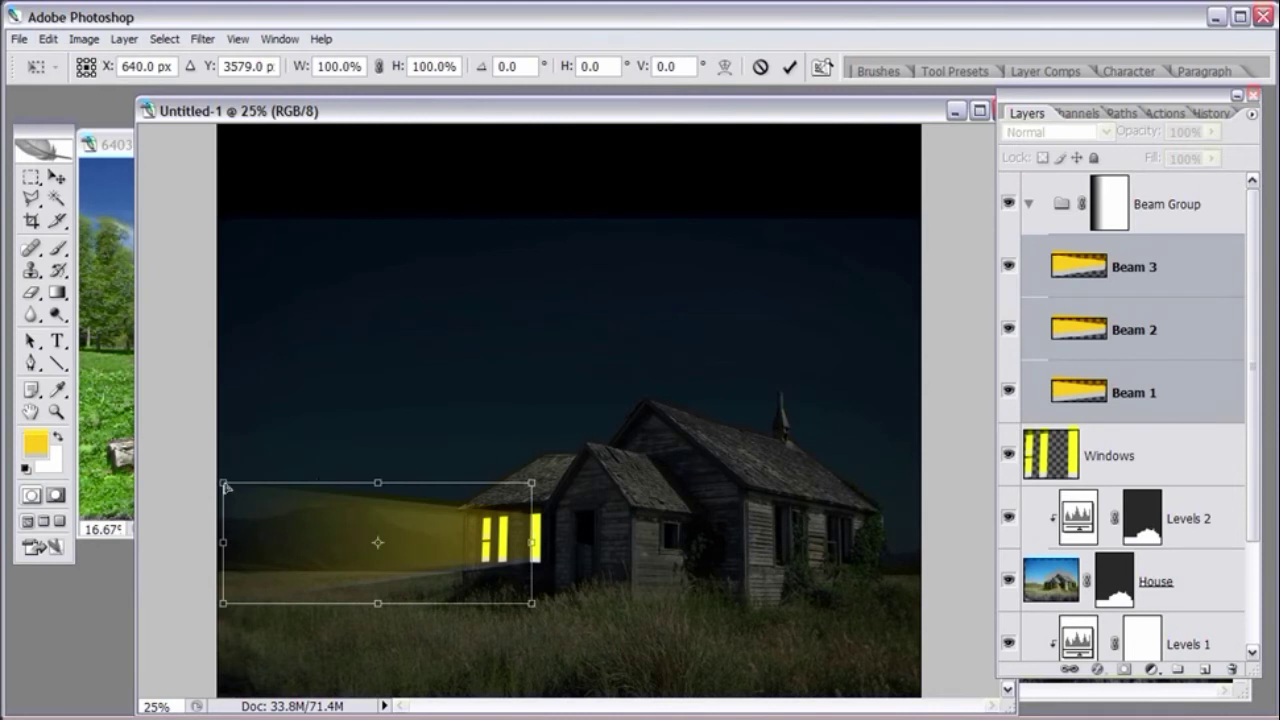
drag(225, 484, 223, 464)
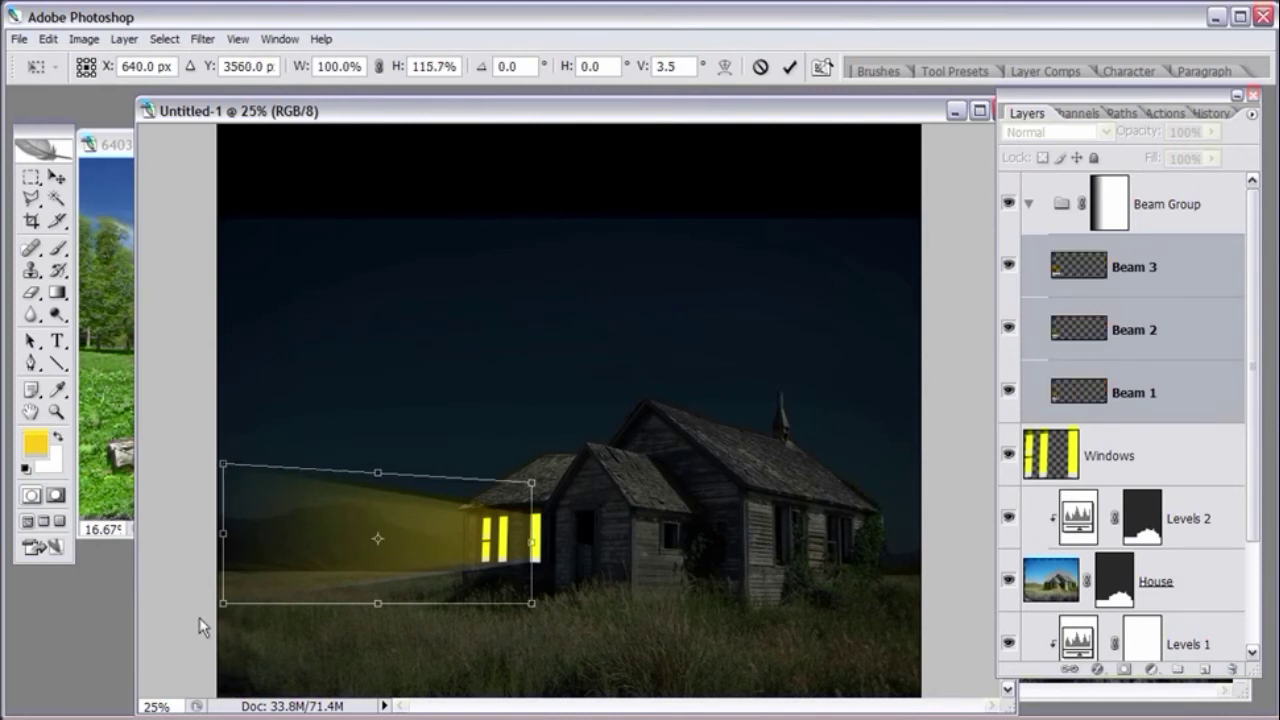
- Lower the beams' far lower corner, fine-tune both far corners so the light spreads wider, and apply the distortion
drag(222, 605, 224, 623)
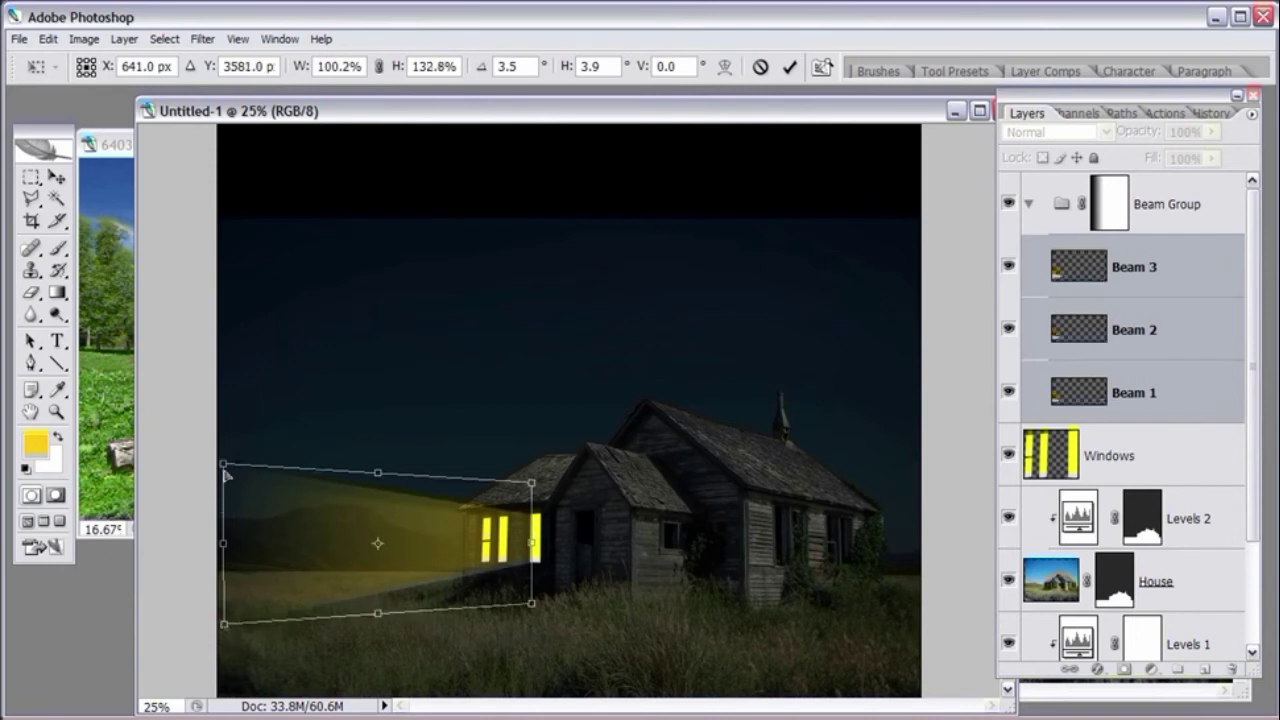
drag(225, 466, 225, 461)
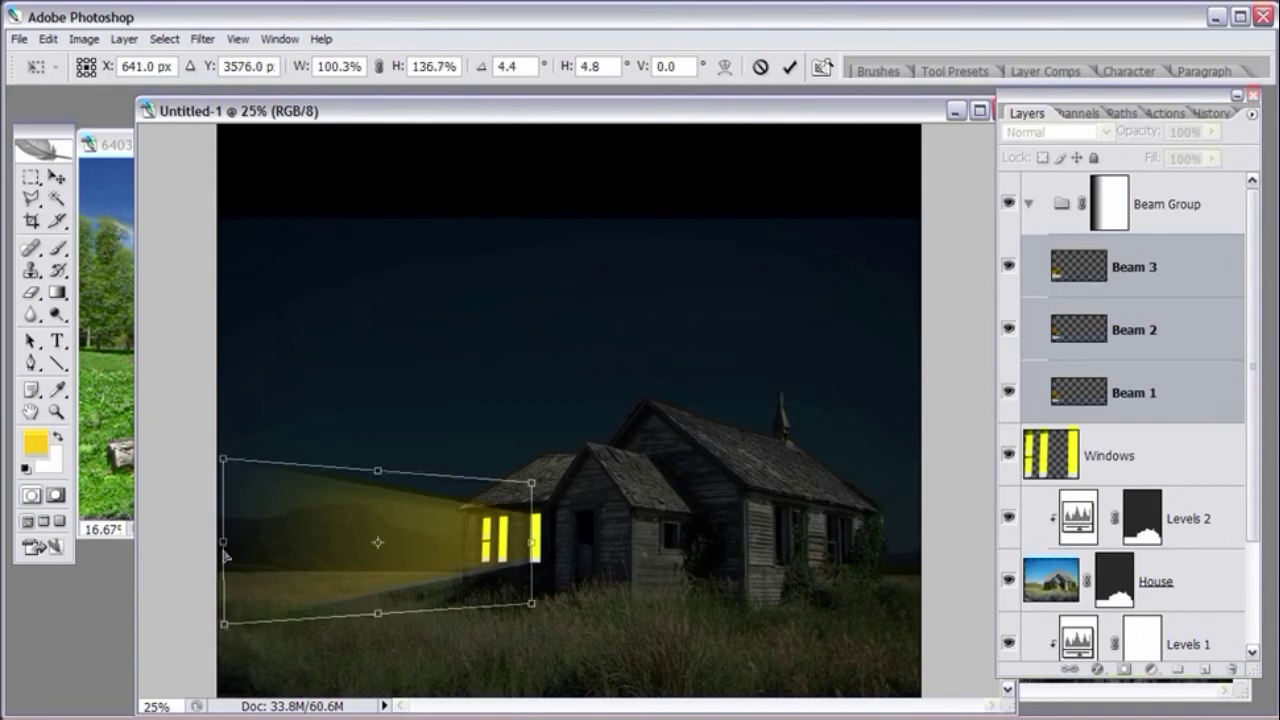
mouse_move(224, 461)
mouse_down()
mouse_move(223, 491)
mouse_move(226, 461)
mouse_up()
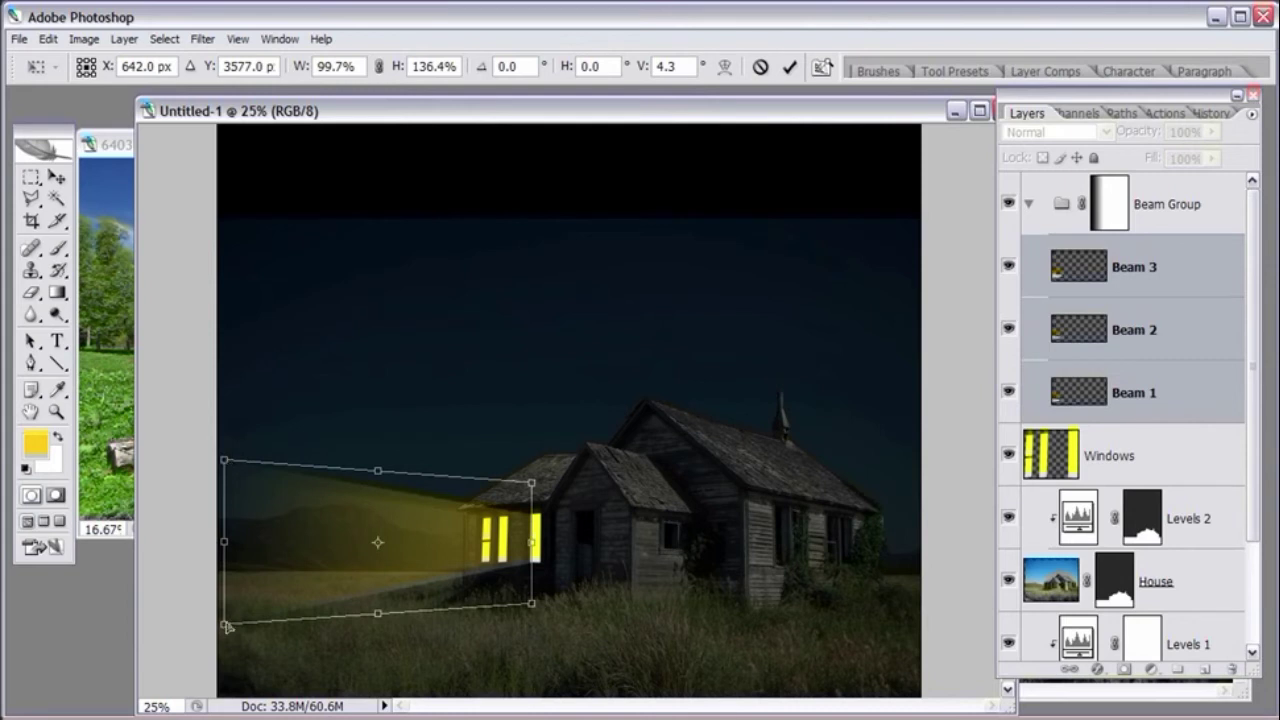
drag(226, 627, 227, 629)
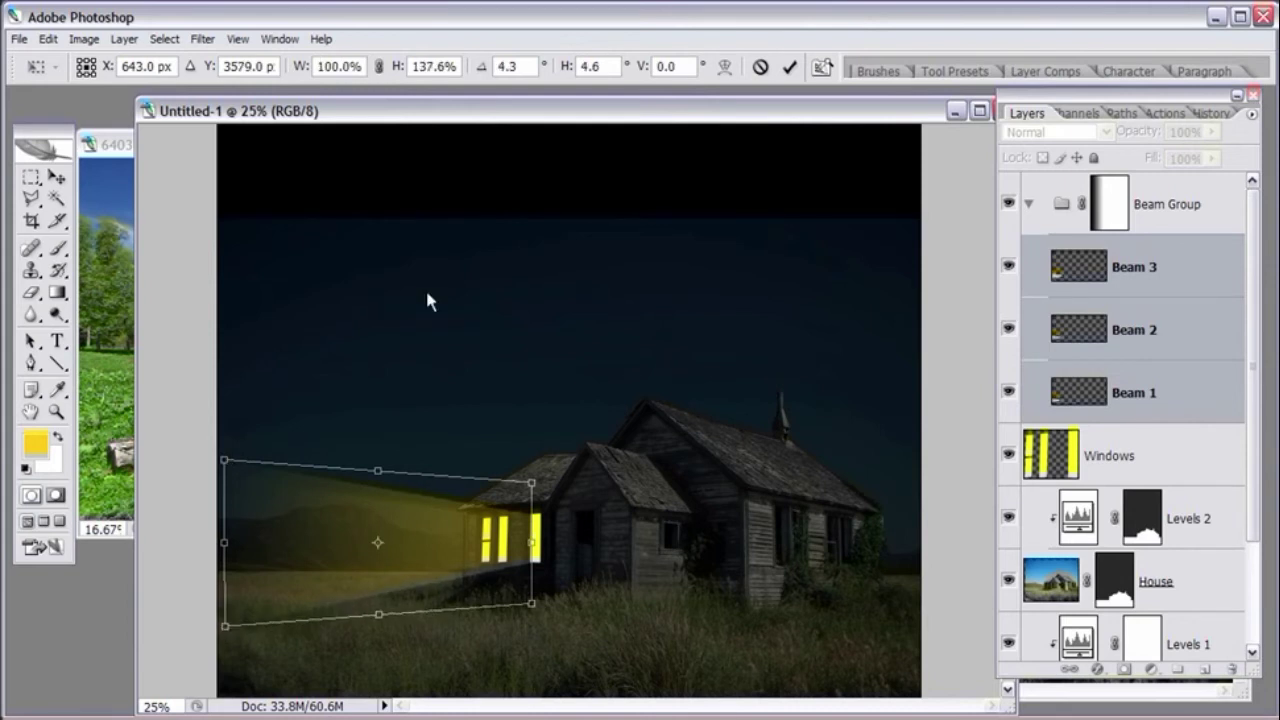
click(790, 66)
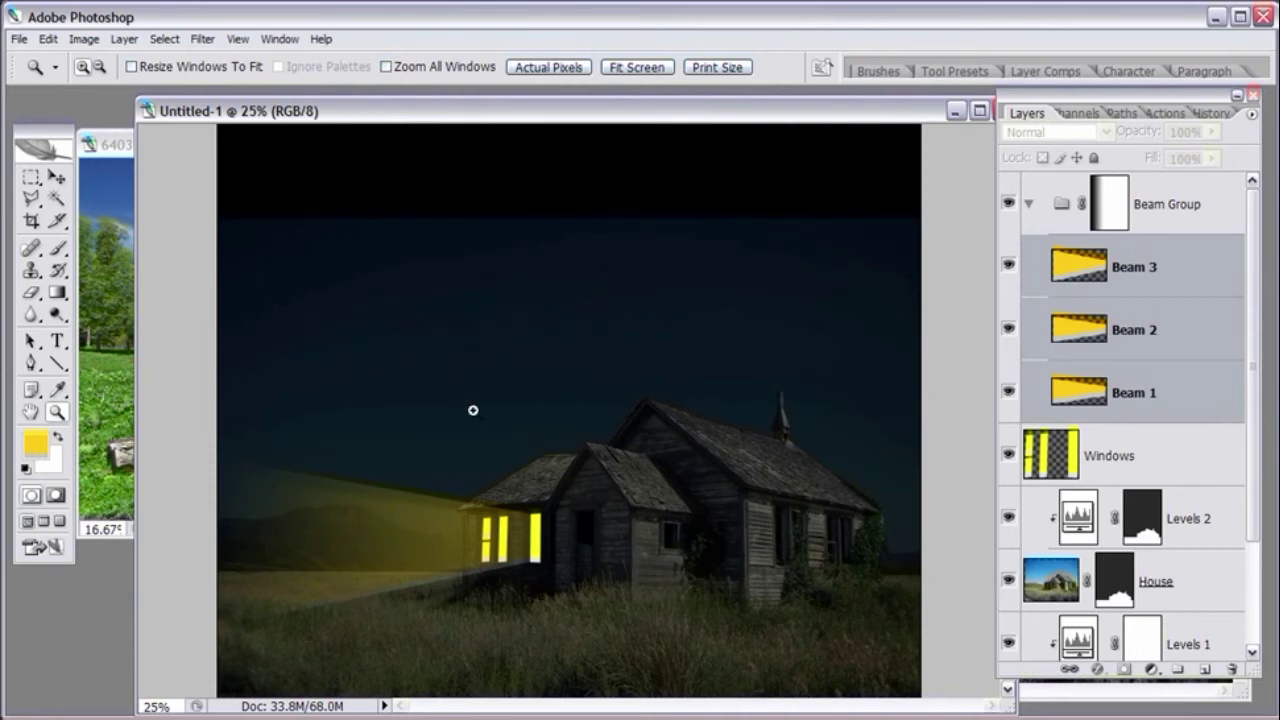
- Collapse the Beam Group and add a new layer named Grass Light above it
click(1028, 204)
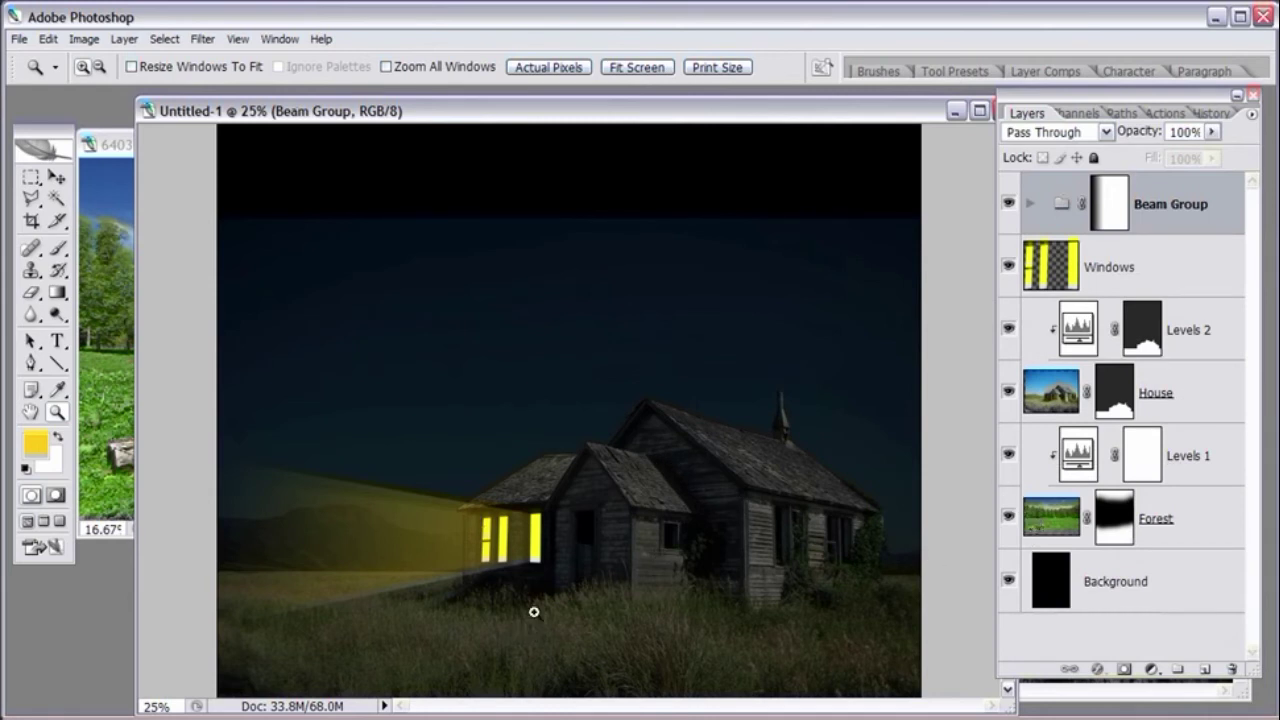
key(ctrl+shift+alt+n)
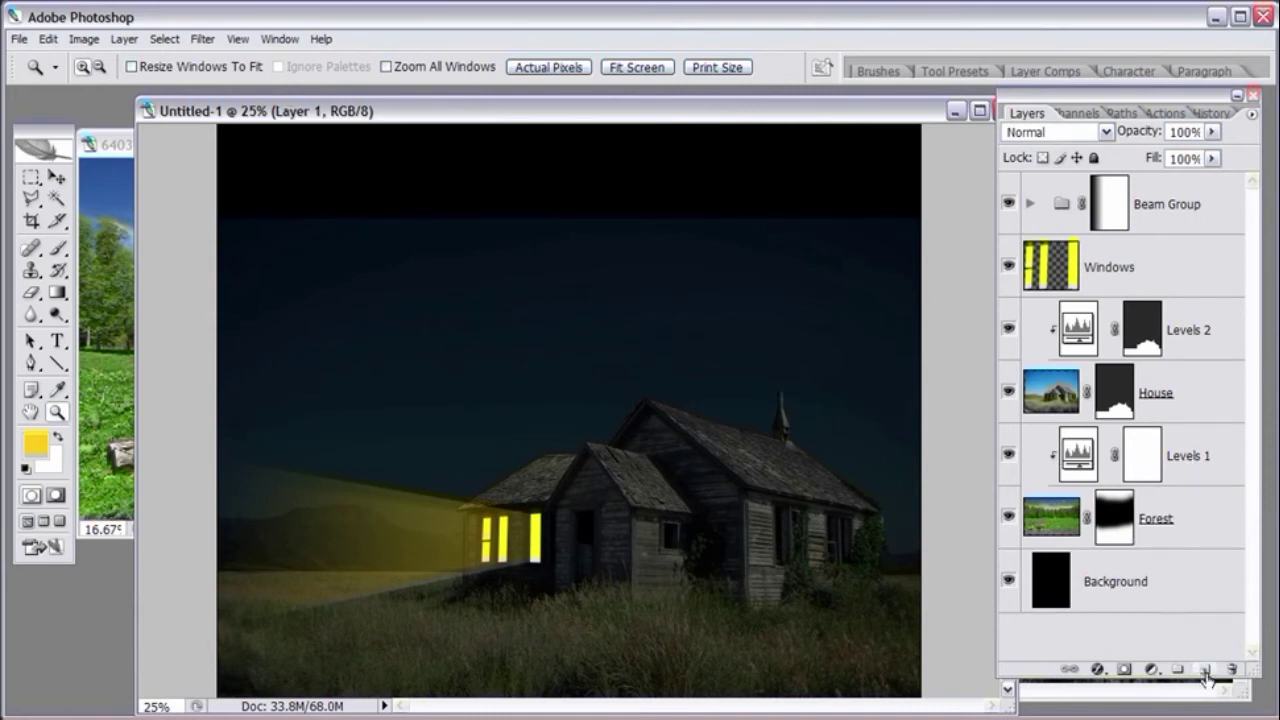
click(1206, 669)
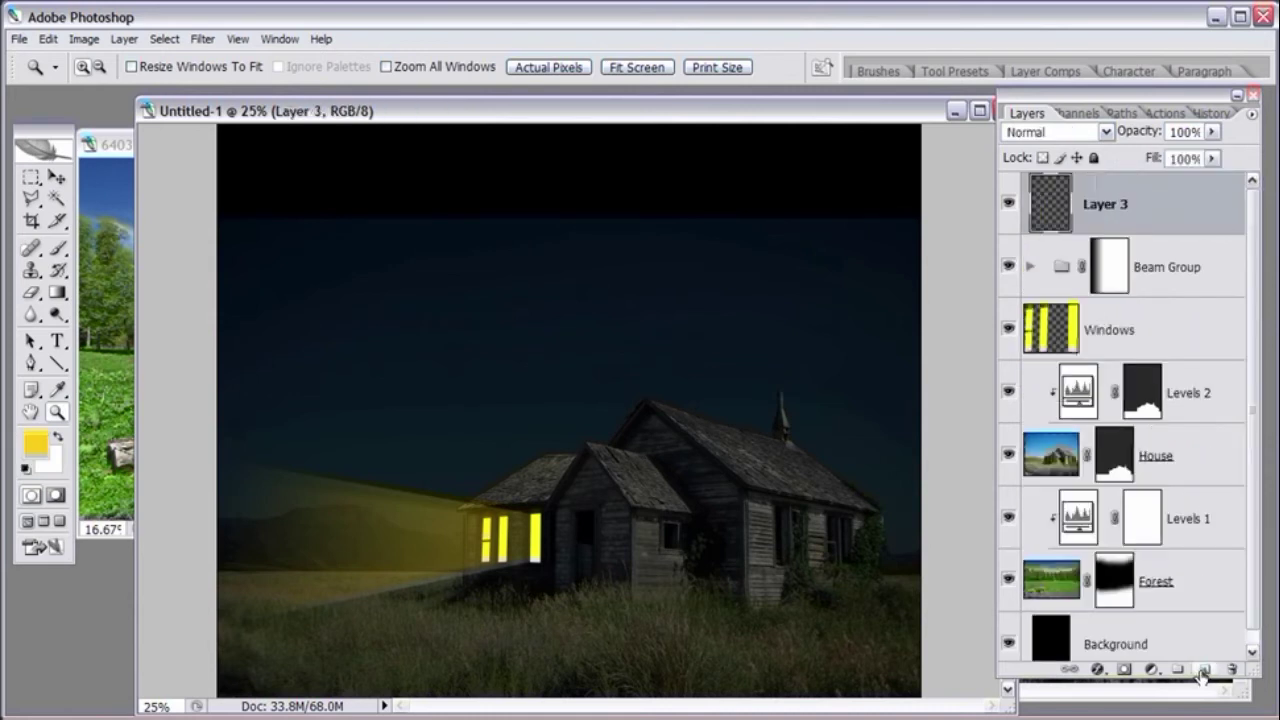
double_click(1120, 205)
text(Grass Light)
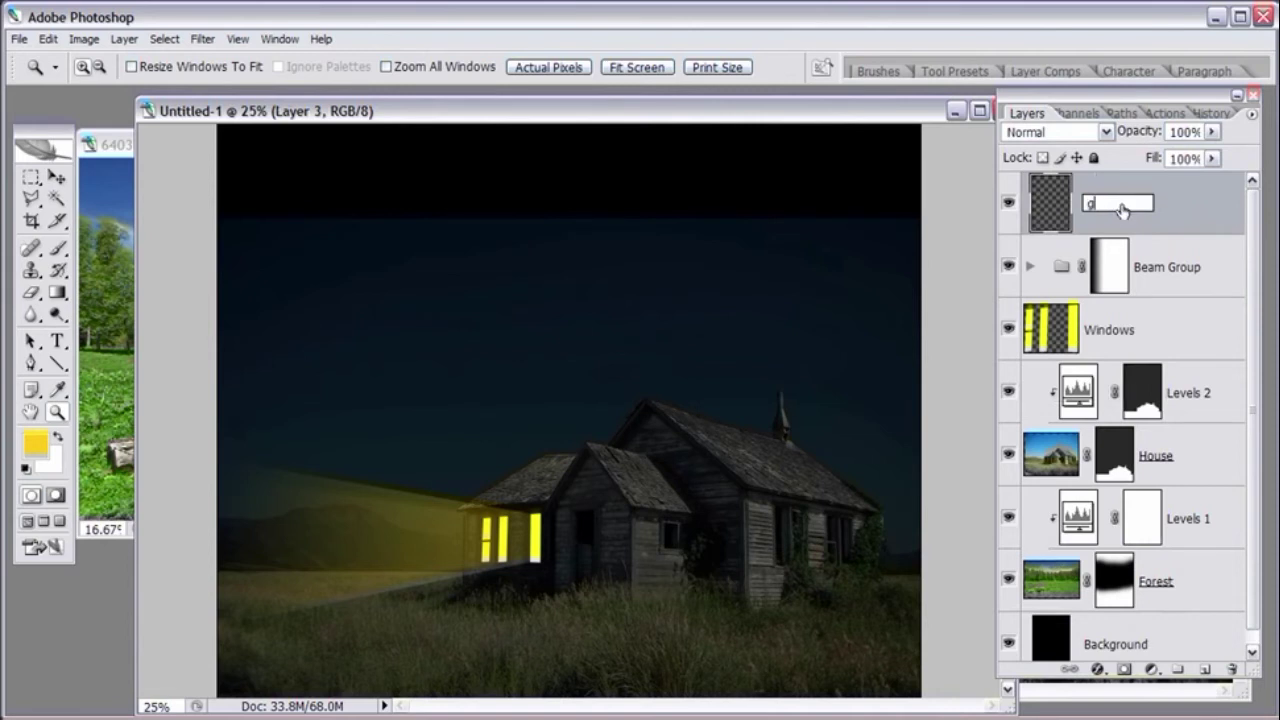
key(Return)
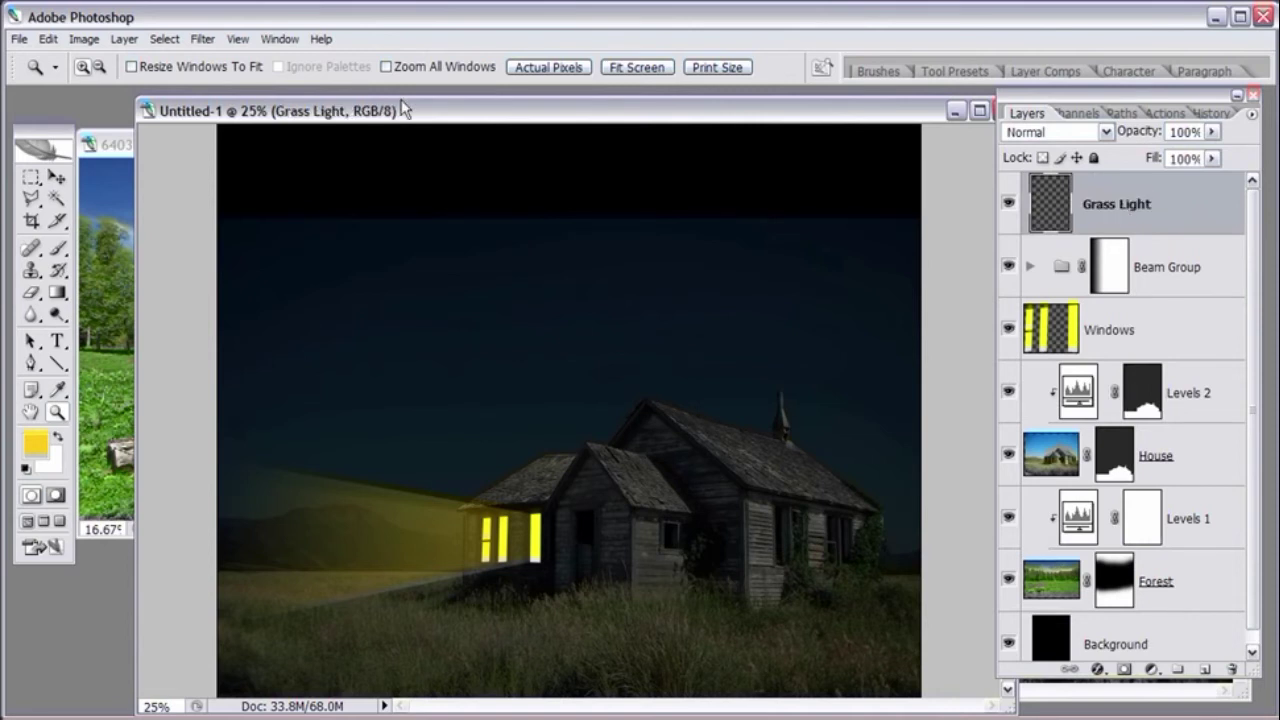
- Try painting a broad yellow stroke along the grass below the beams with a 353 px brush at 0% hardness, and undo it
drag(62, 250, 100, 250)
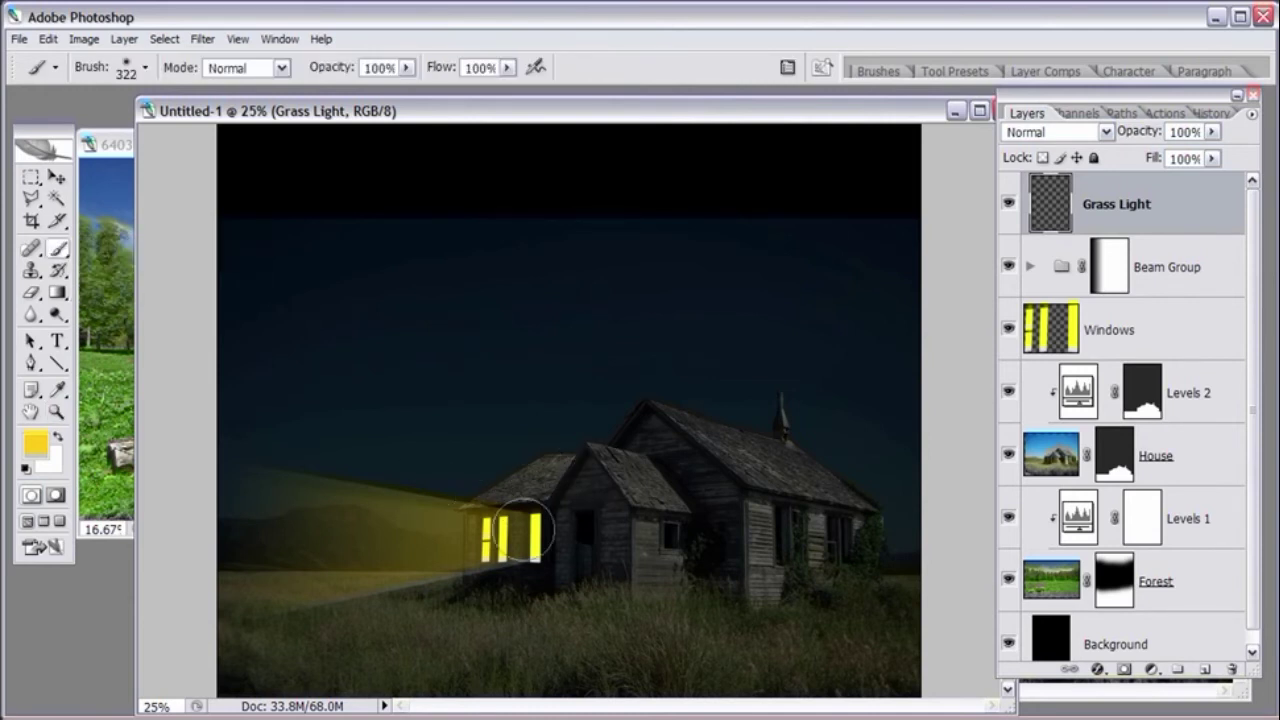
right_click(635, 492)
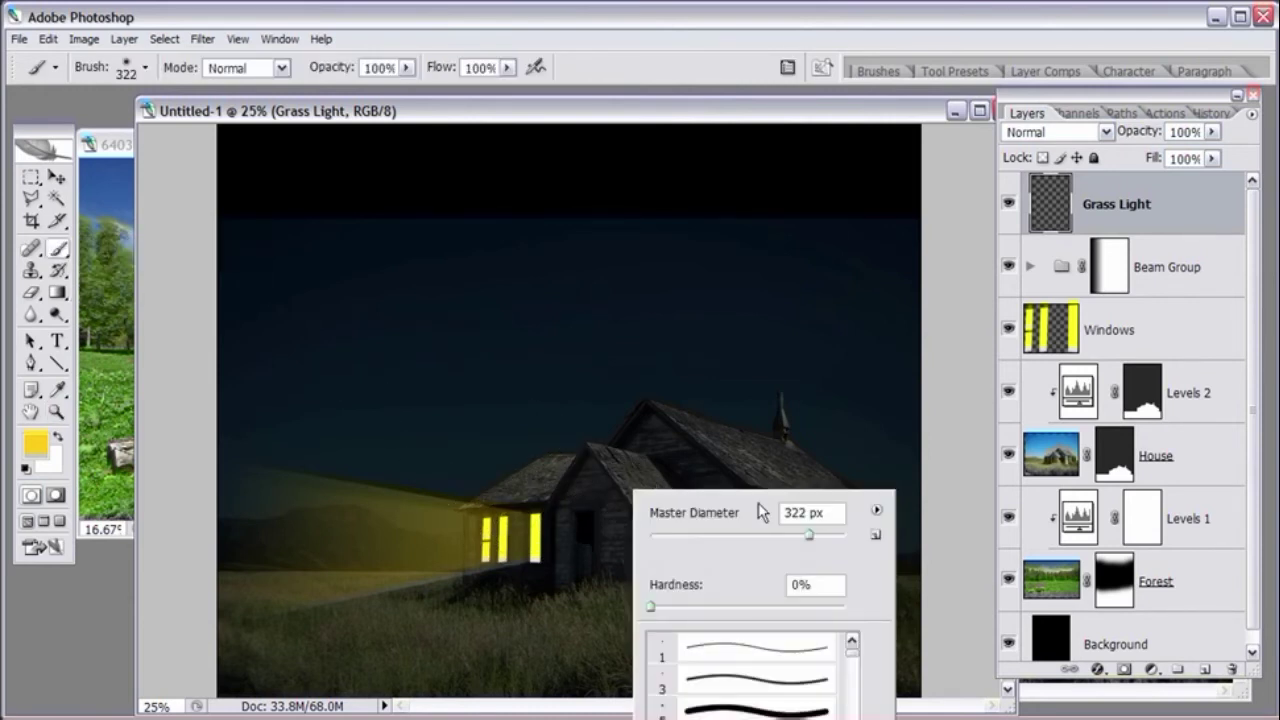
click(675, 104)
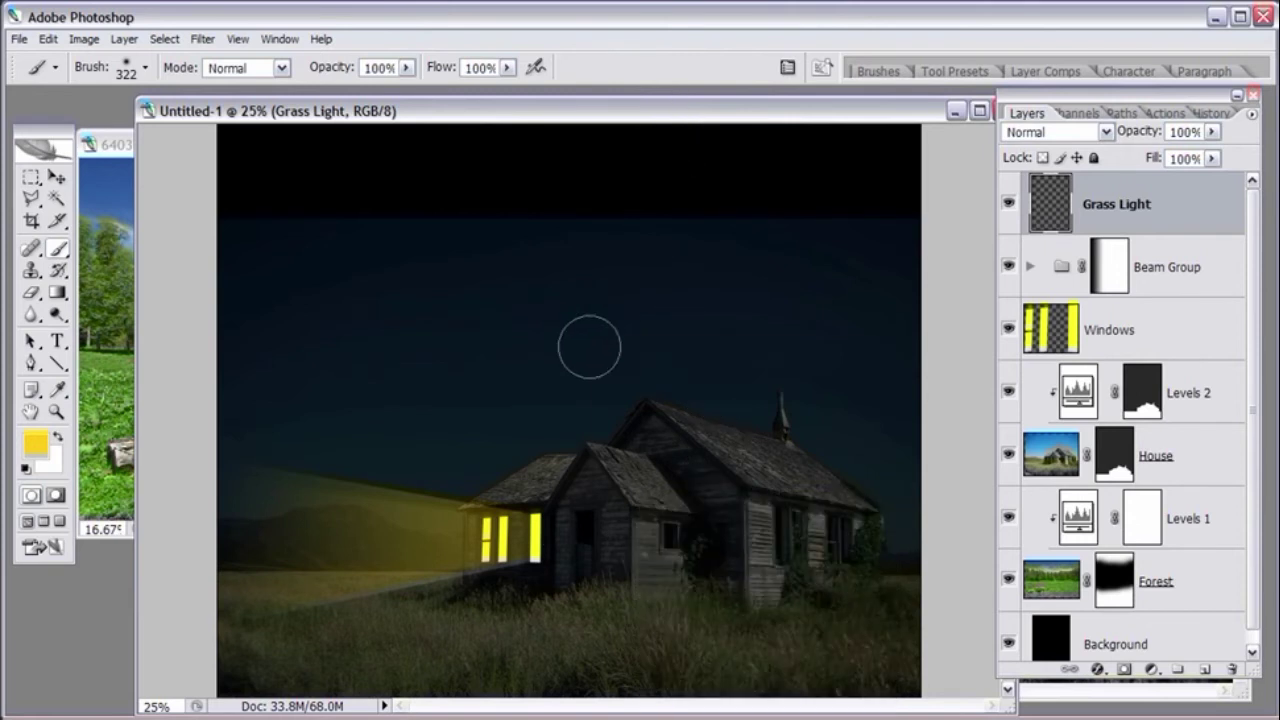
right_click(593, 346)
drag(633, 460, 611, 462)
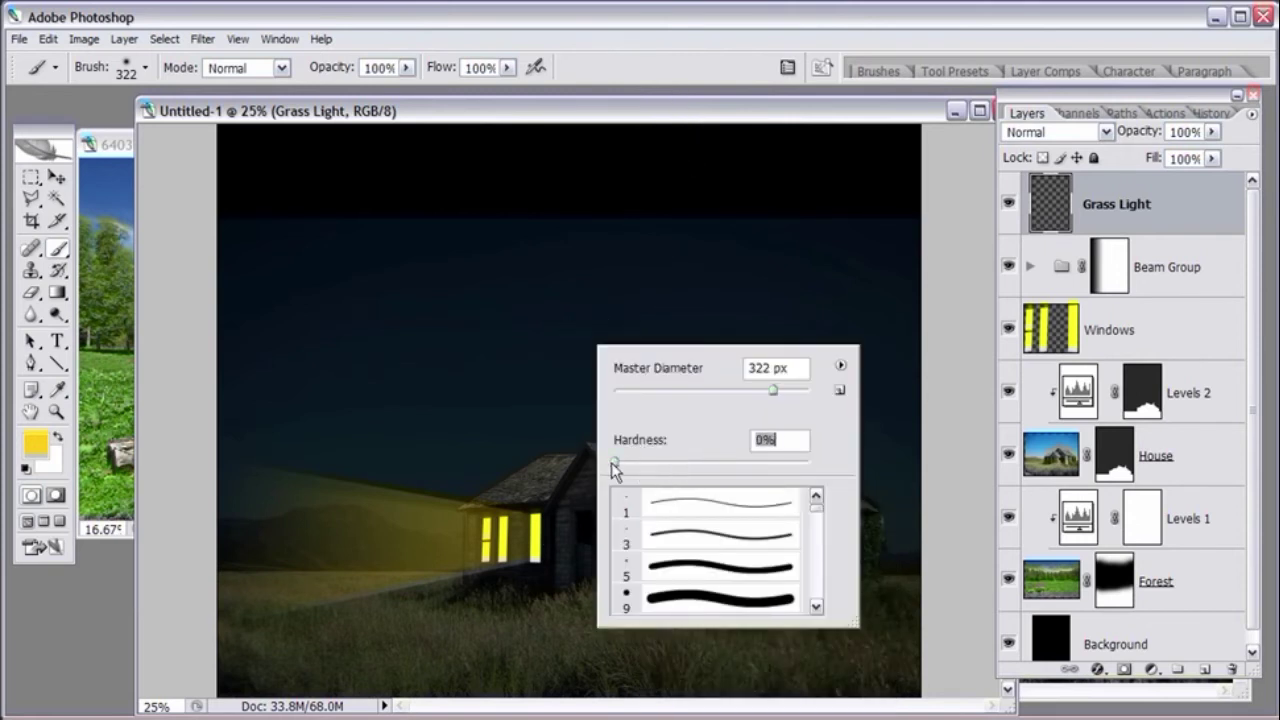
mouse_move(772, 391)
mouse_down()
mouse_move(787, 391)
mouse_move(776, 395)
mouse_up()
click(759, 102)
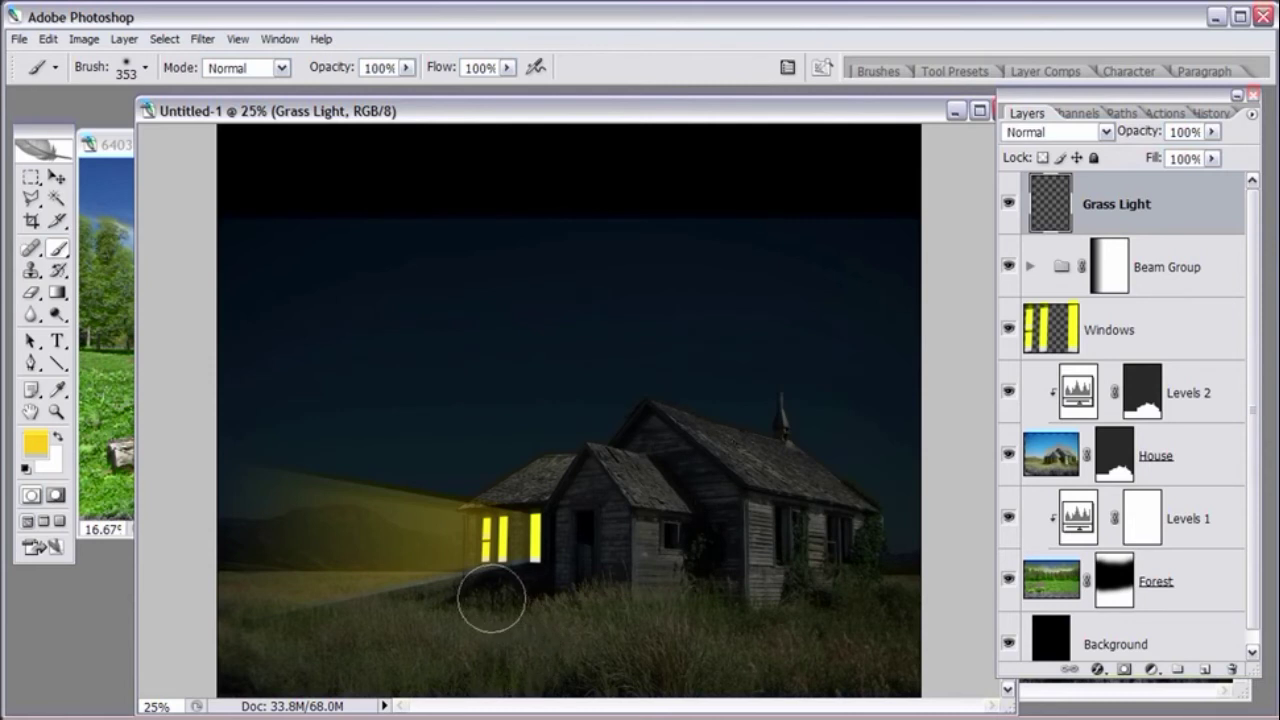
mouse_move(480, 594)
mouse_down()
mouse_move(363, 625)
mouse_move(251, 614)
mouse_up()
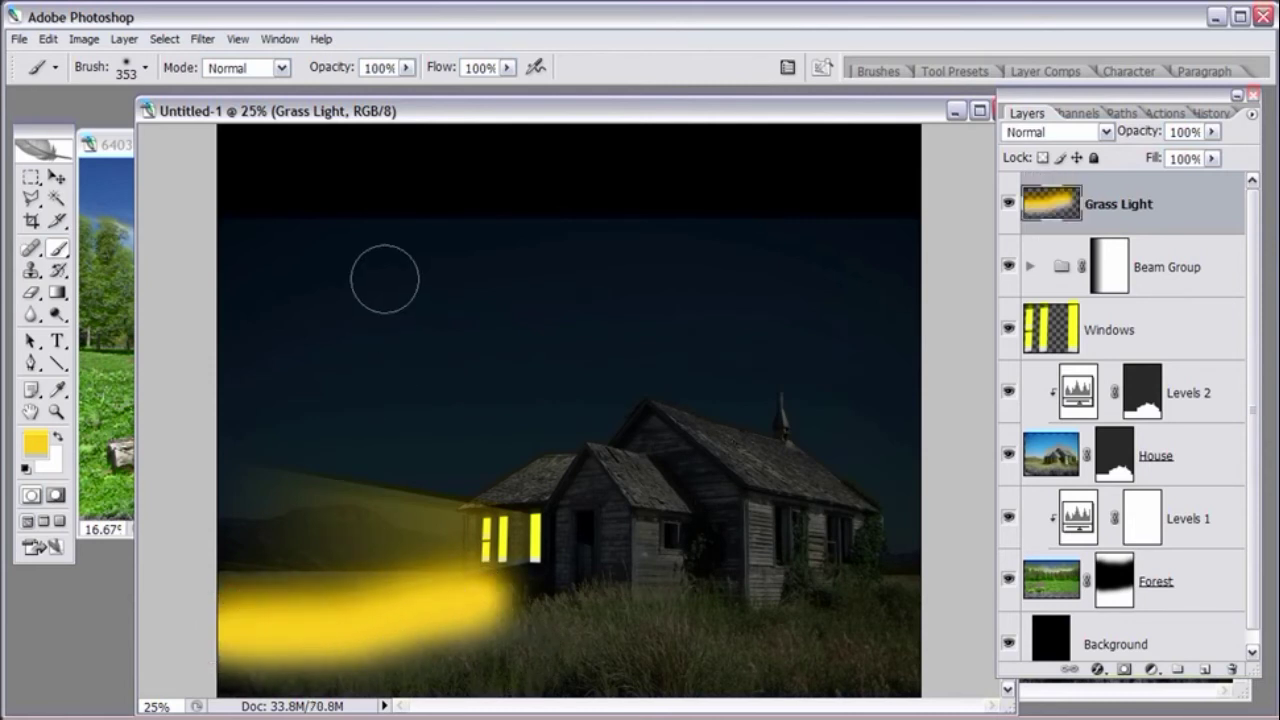
key(ctrl+z)
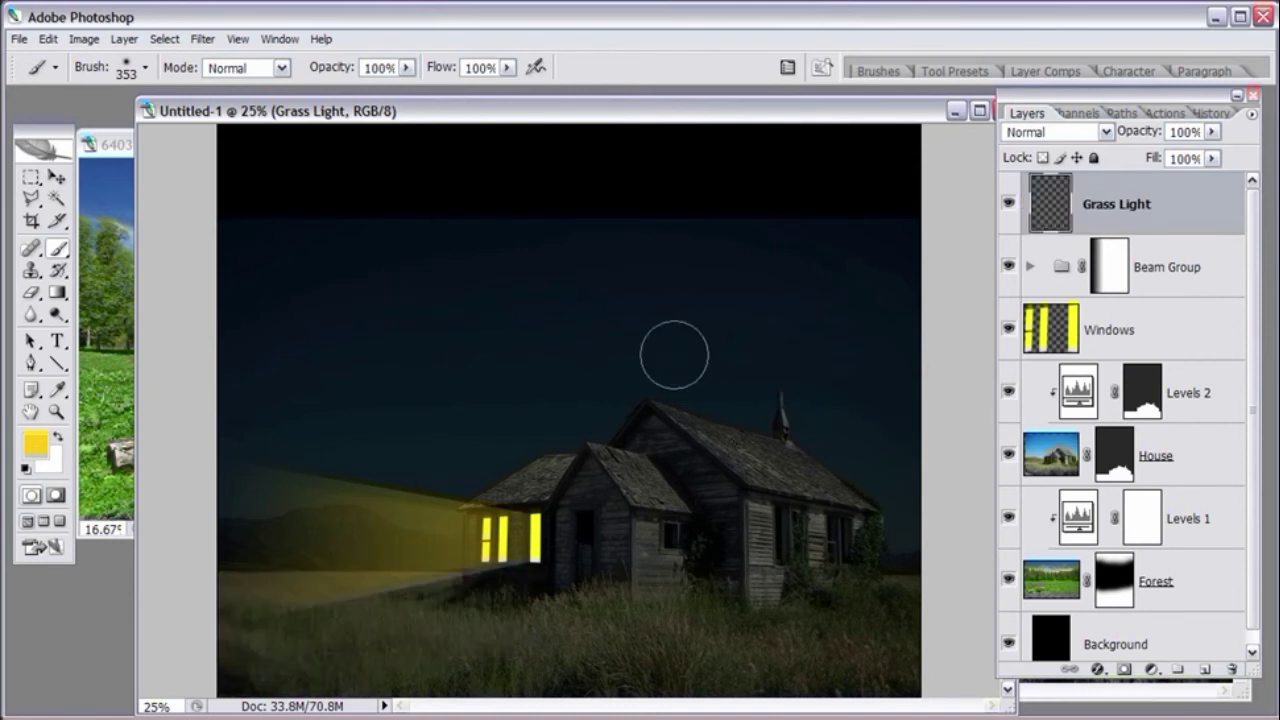
- Reduce the brush diameter to 196 px
right_click(676, 352)
drag(845, 398, 835, 398)
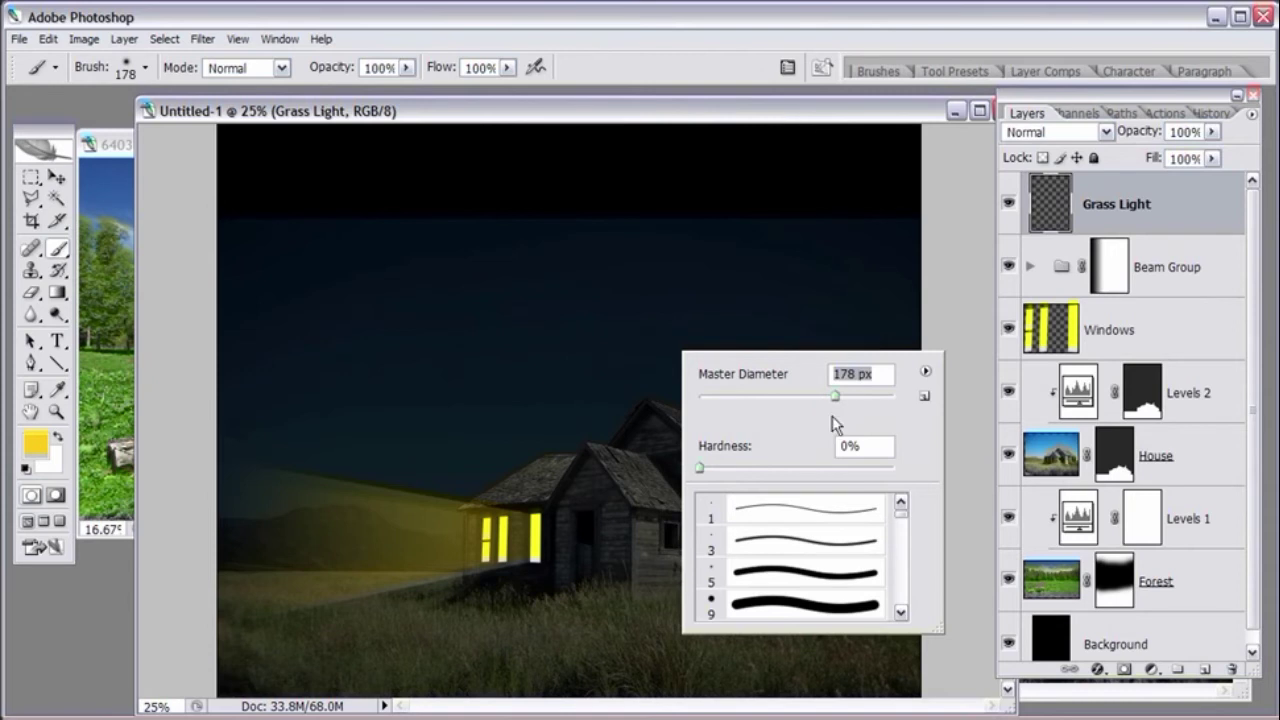
drag(843, 397, 845, 397)
key(Return)
- Try two narrower yellow strokes along the grass below the beams, undoing each one
mouse_move(472, 587)
mouse_down()
mouse_move(394, 618)
mouse_move(225, 628)
mouse_up()
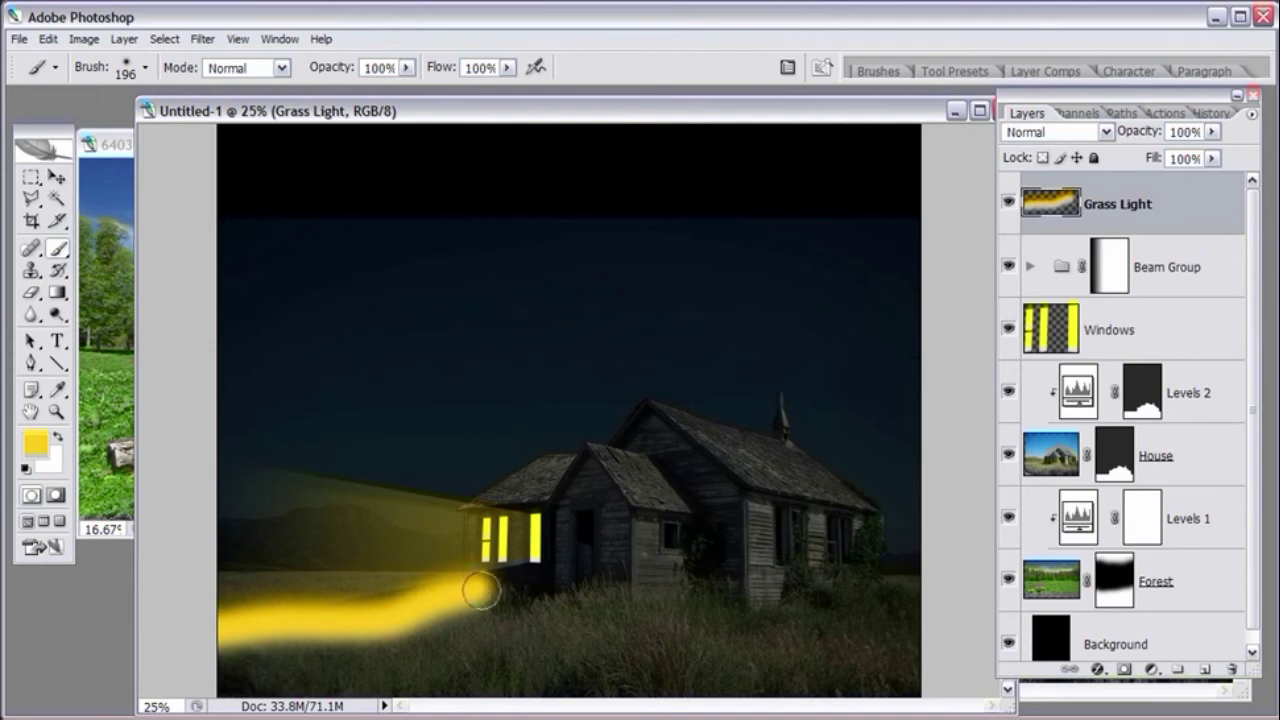
key(ctrl+z)
drag(486, 591, 236, 628)
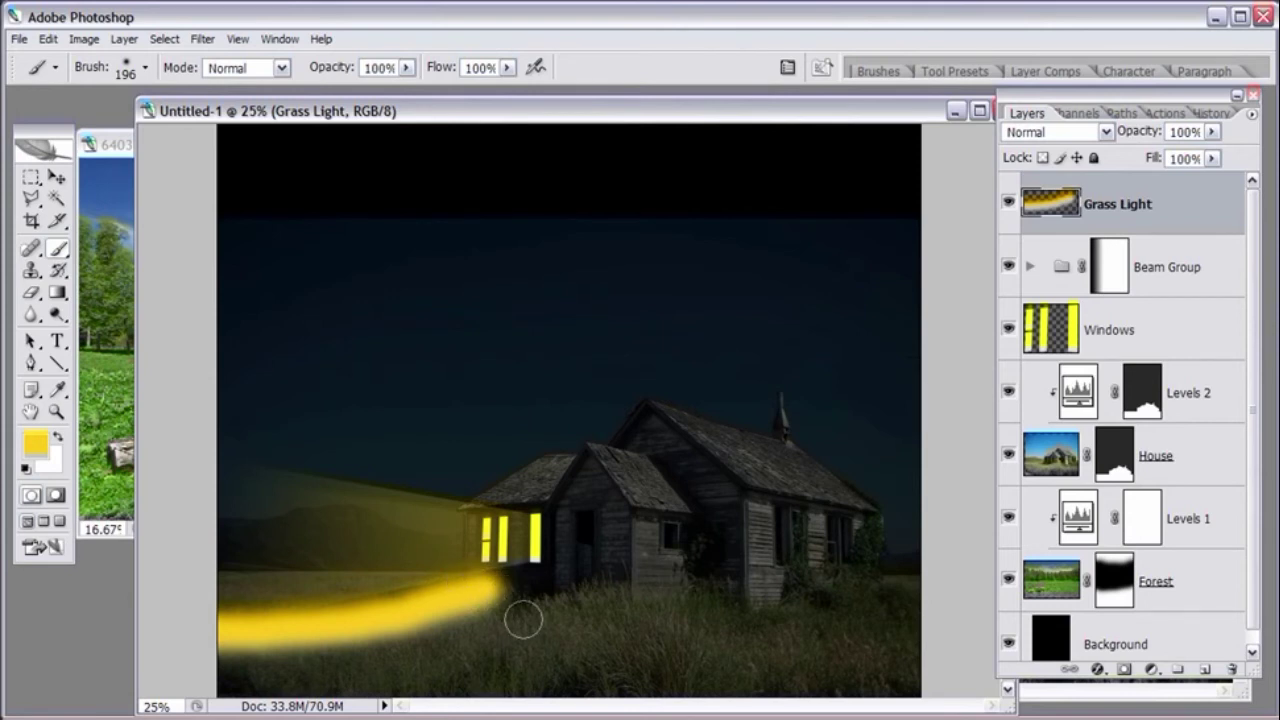
key(ctrl+z)
- Paint a soft yellow band on the Grass Light layer, from below the lit windows along the beams' lower edge
click(56, 412)
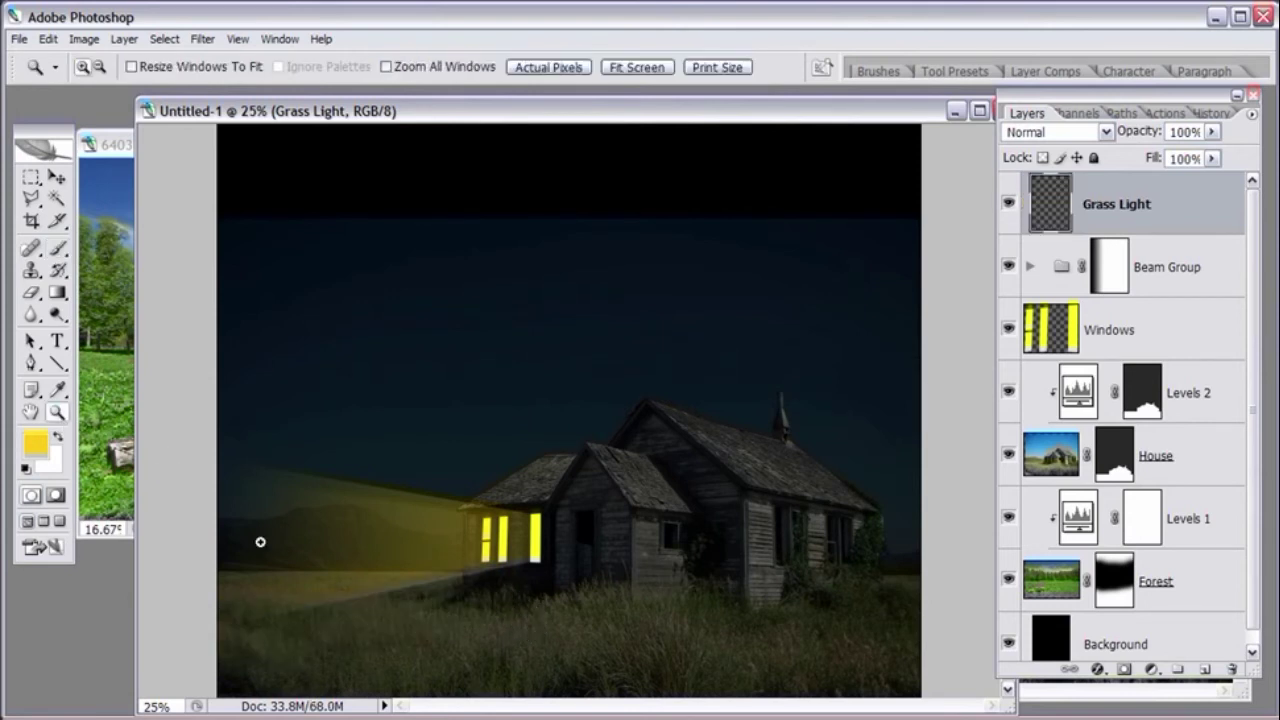
click(346, 627)
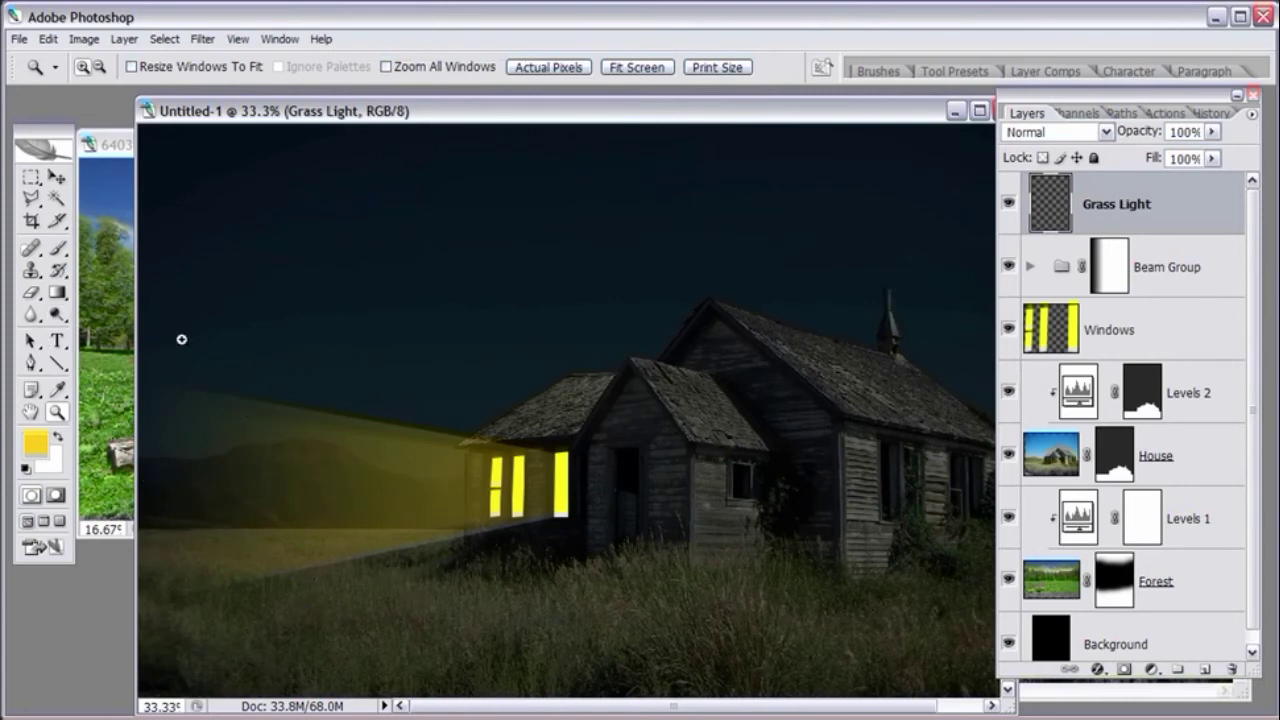
key(b)
mouse_move(494, 551)
mouse_down()
mouse_move(364, 592)
mouse_move(162, 612)
mouse_up()
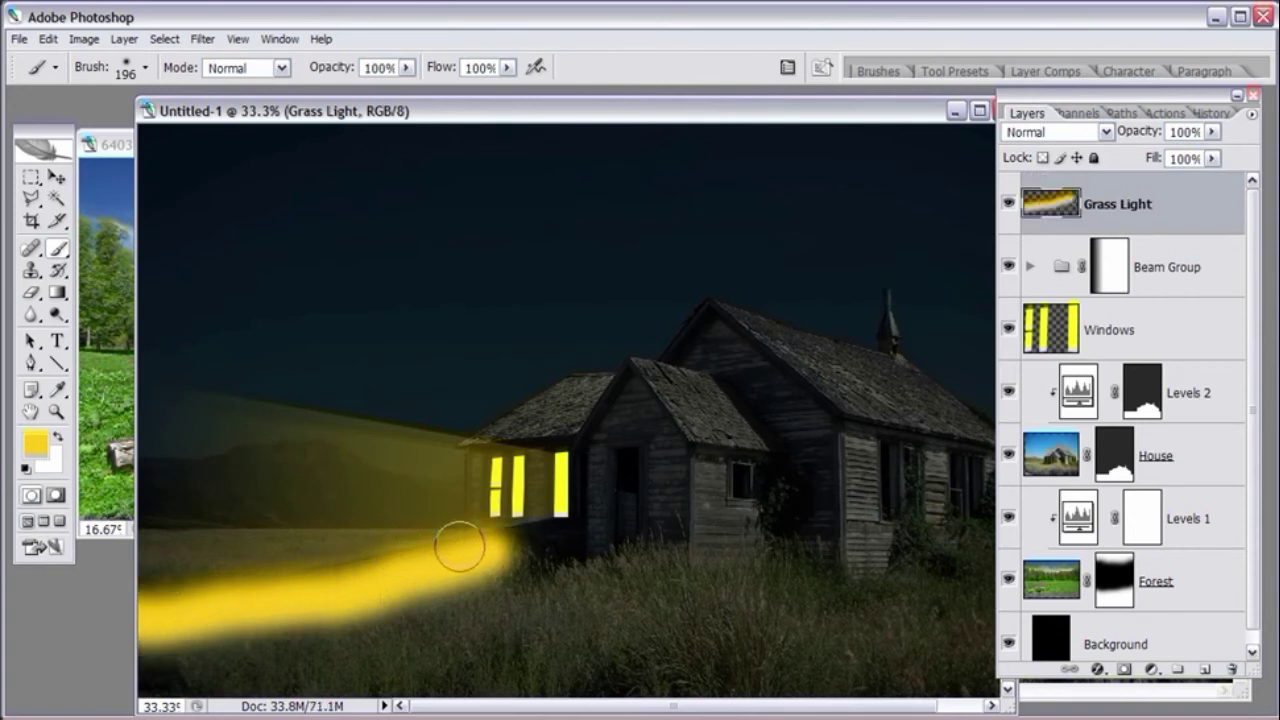
mouse_move(459, 556)
mouse_down()
mouse_move(360, 586)
mouse_move(150, 610)
mouse_up()
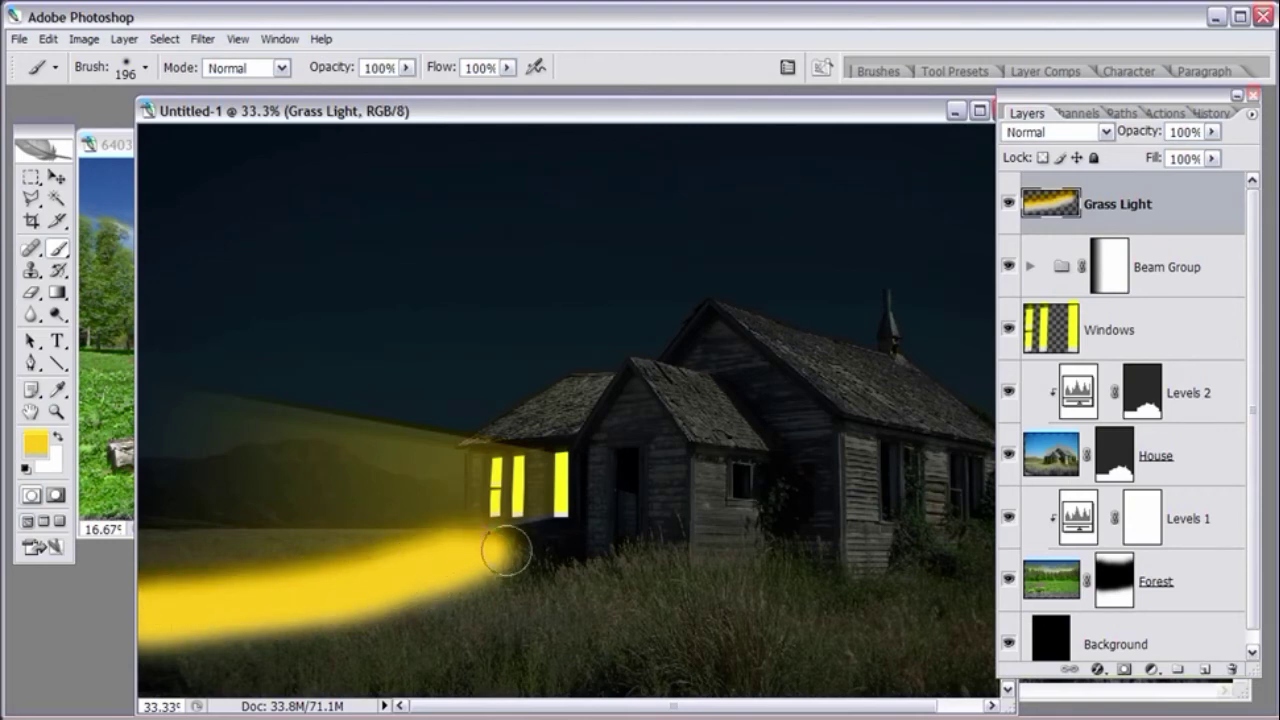
- Set up the Eraser with a soft brush of 343 px diameter and 2% hardness
click(31, 292)
right_click(489, 441)
click(598, 484)
click(509, 557)
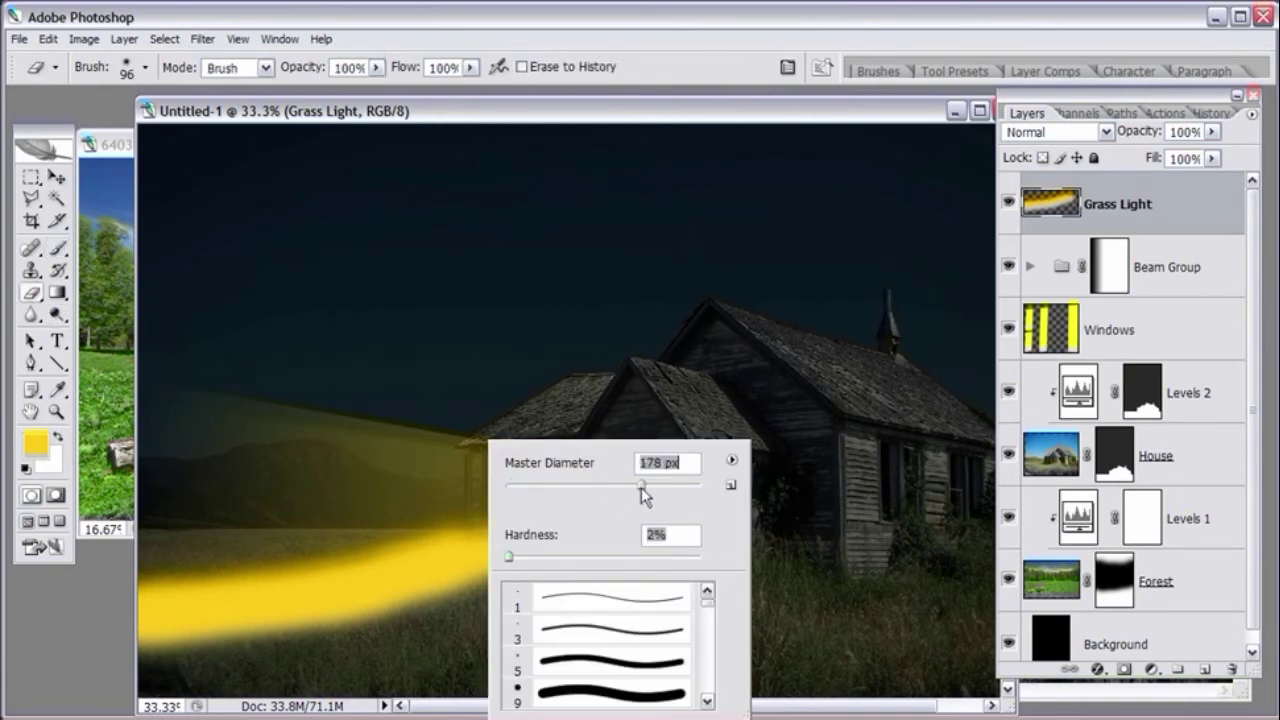
click(666, 484)
click(675, 120)
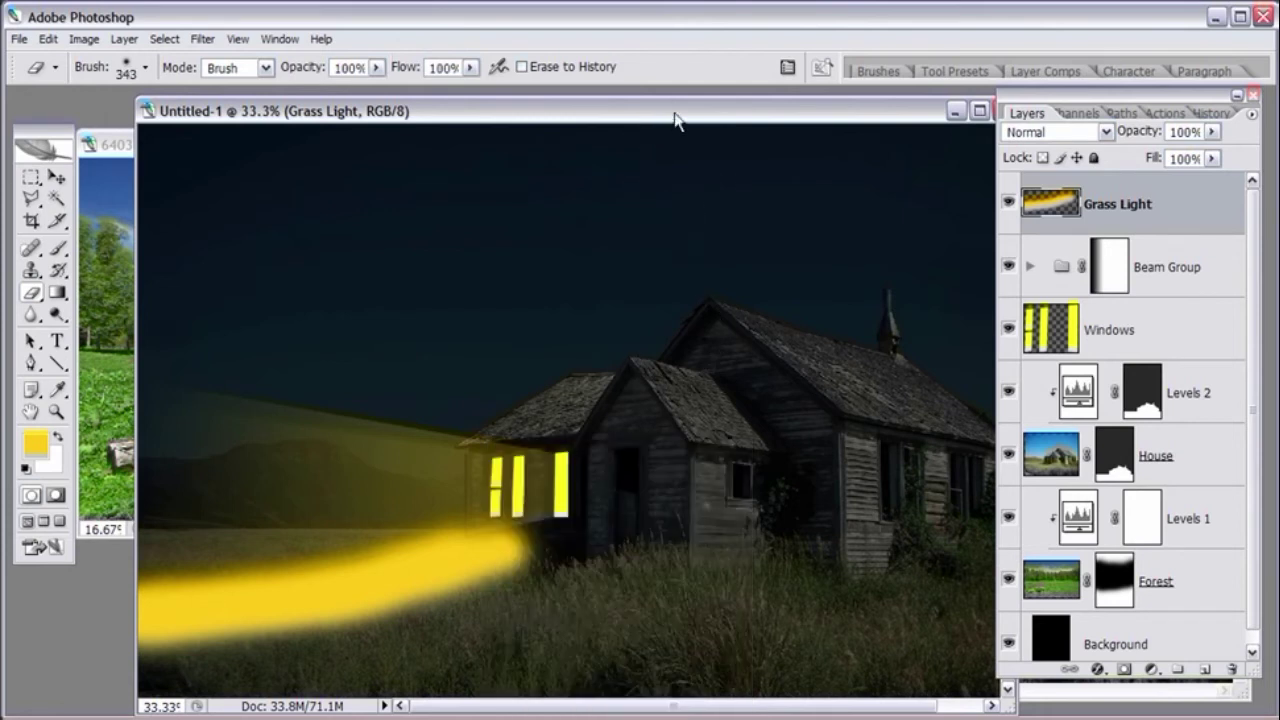
- Erase the upper edge of the yellow band on the Grass Light layer and set the layer's opacity to 26%
mouse_move(423, 489)
mouse_down()
mouse_move(443, 500)
mouse_move(226, 531)
mouse_move(107, 506)
mouse_up()
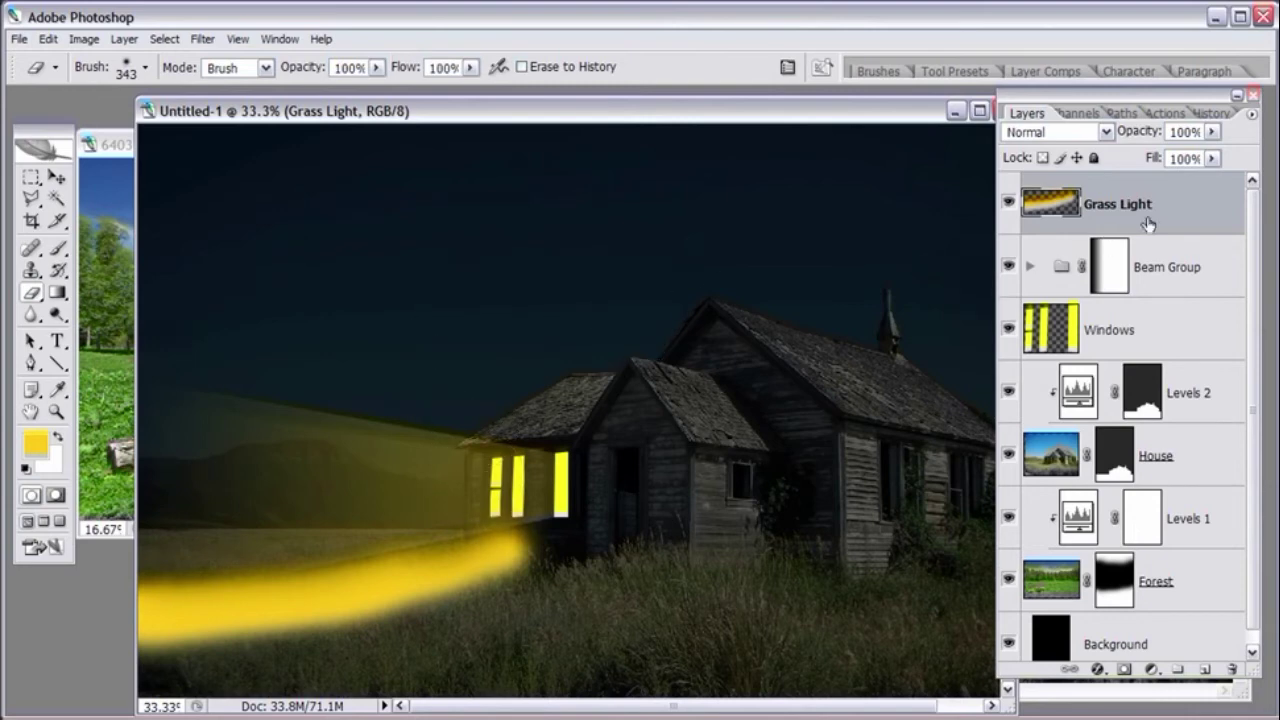
click(1211, 131)
drag(1213, 156, 1134, 158)
drag(1134, 160, 1140, 160)
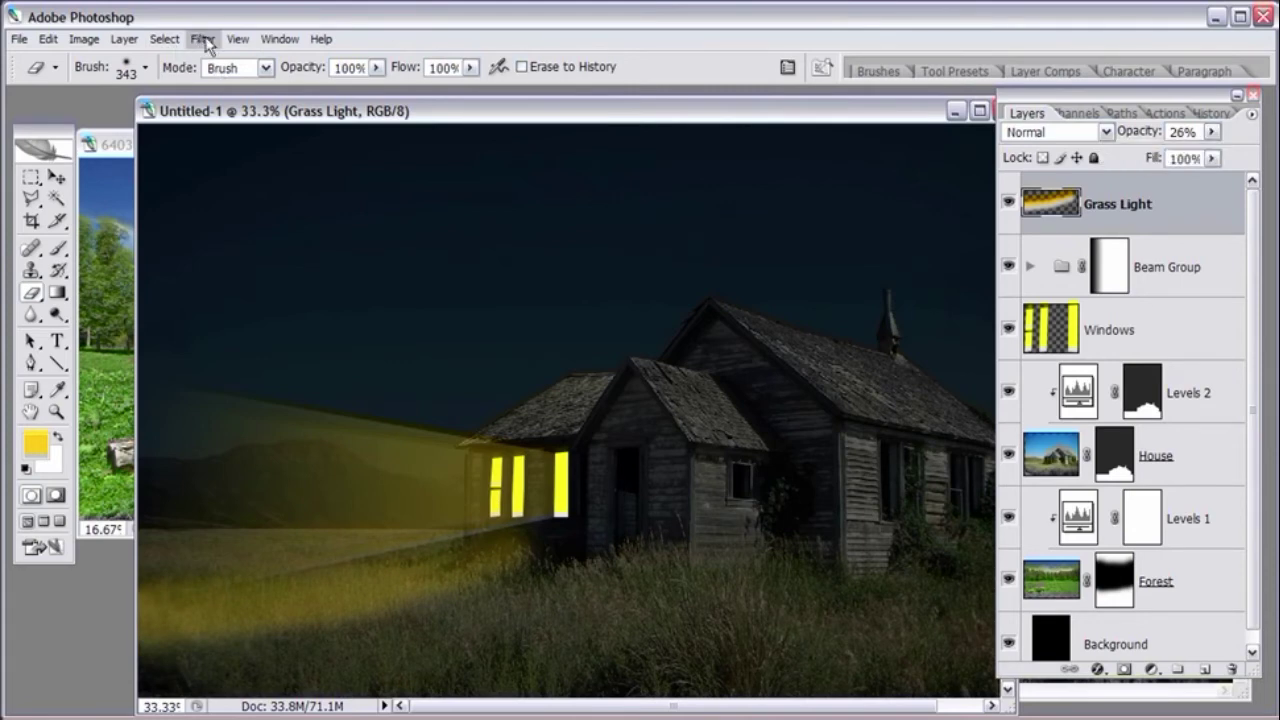
- Soften the yellow band on the Grass Light layer with a strong Gaussian Blur so it blends into the grass
click(203, 39)
mouse_move(227, 195)
click(455, 271)
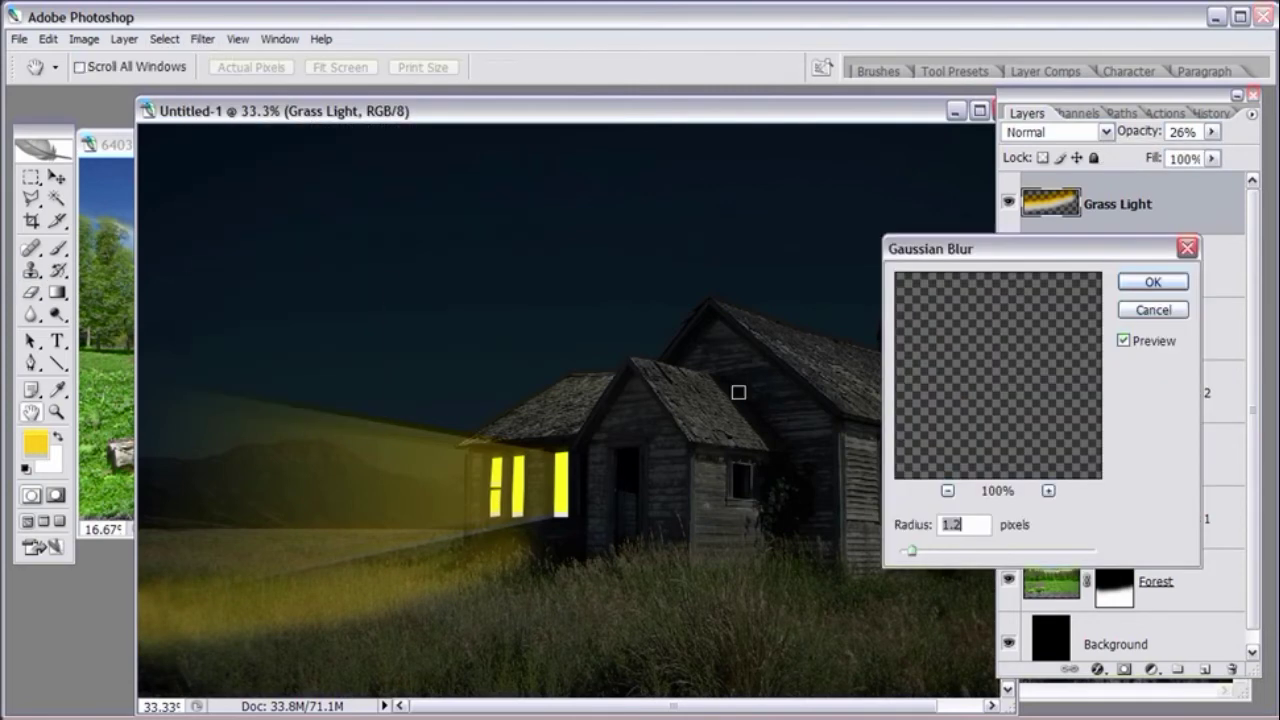
drag(911, 551, 1025, 556)
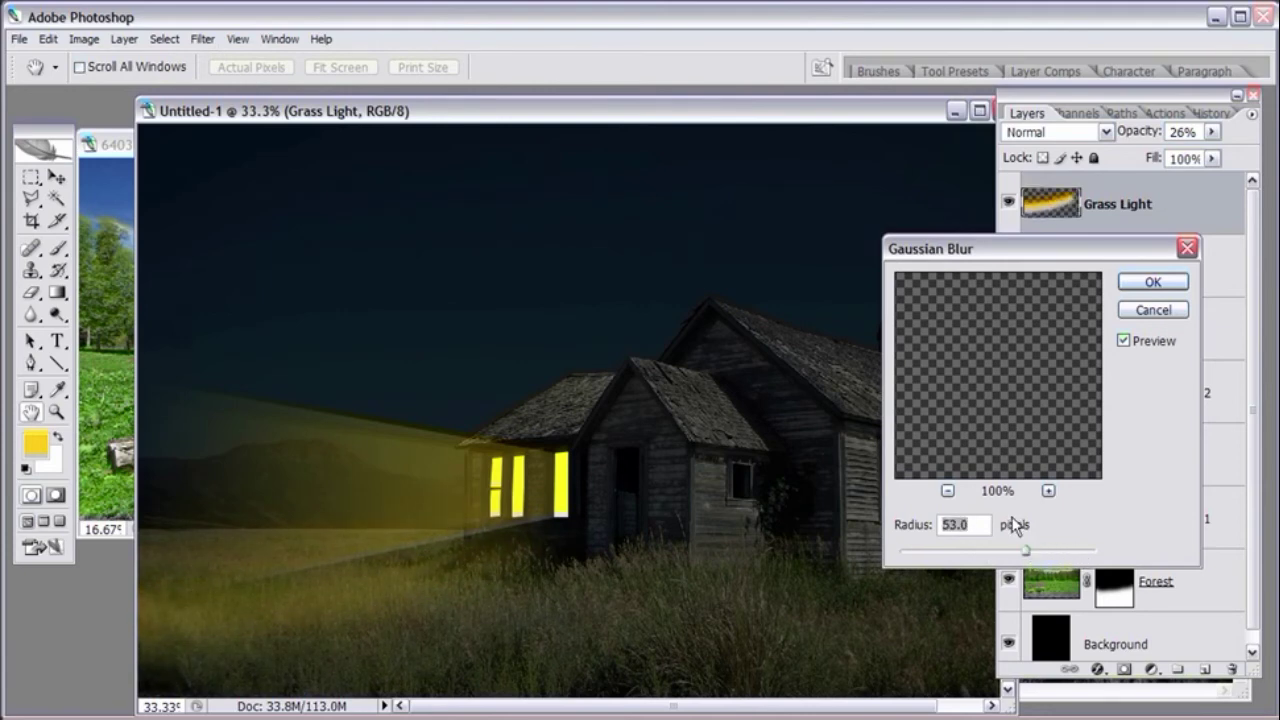
mouse_move(1010, 556)
mouse_down()
mouse_move(1035, 560)
mouse_move(1024, 558)
mouse_up()
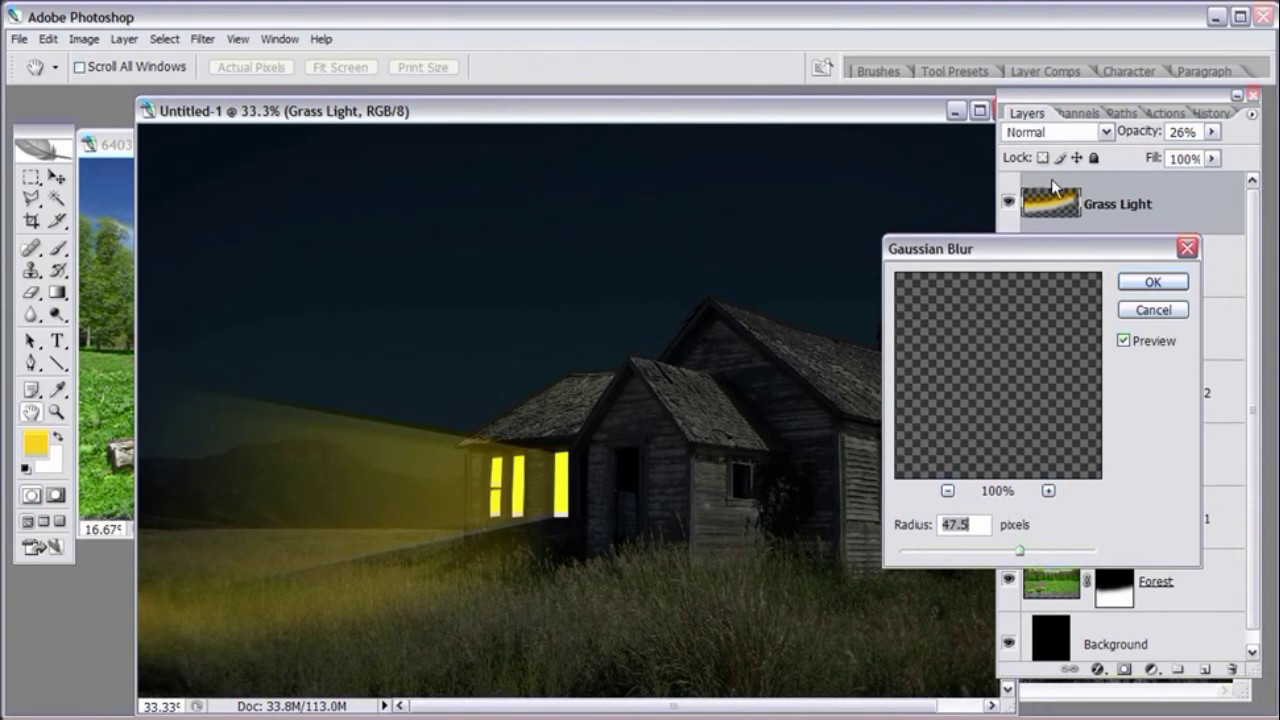
drag(1048, 249, 1108, 318)
drag(1080, 620, 1090, 618)
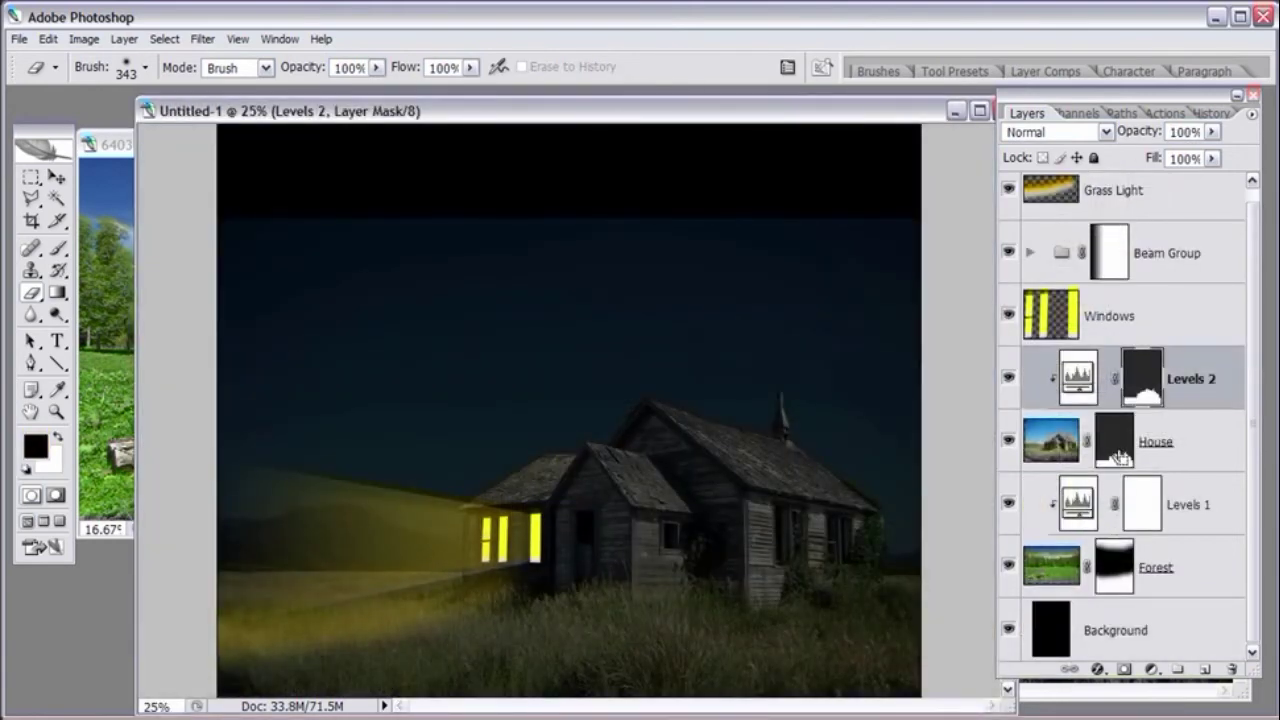
- Load the House layer's mask as a selection, invert it to cover the sky, and make the House layer active
ctrl+click(1120, 460)
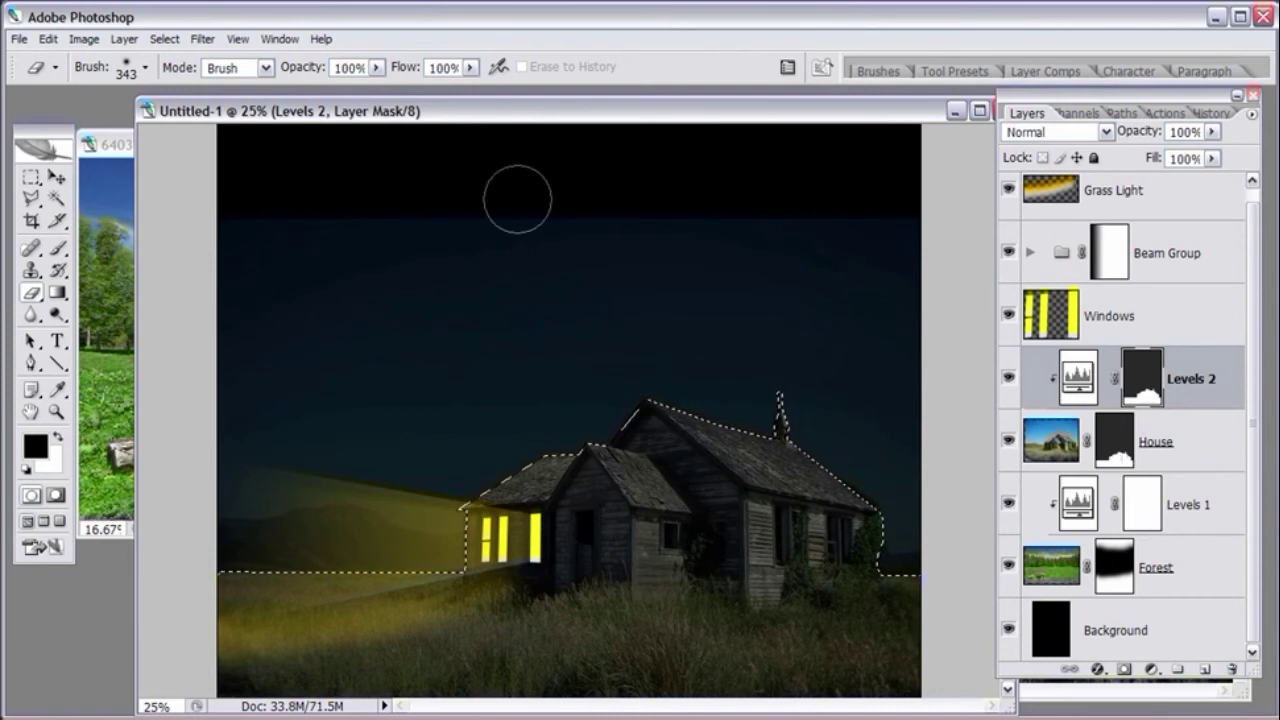
click(164, 39)
click(181, 111)
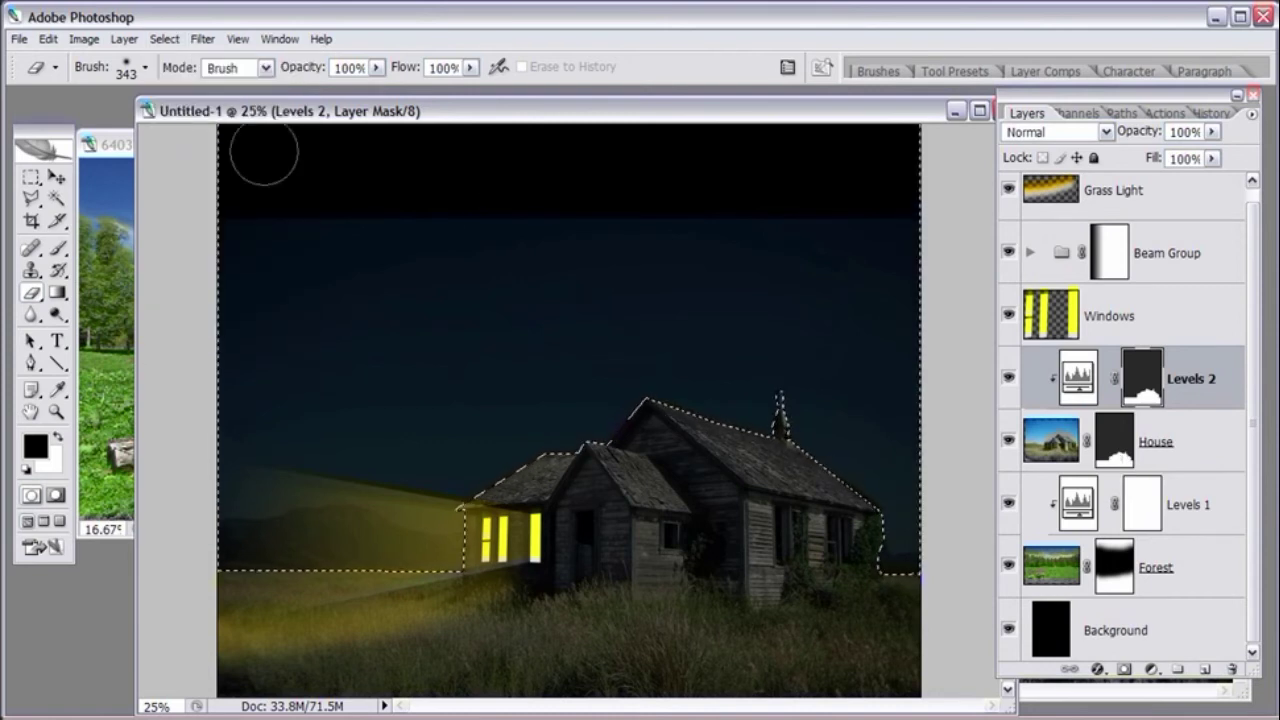
click(1052, 448)
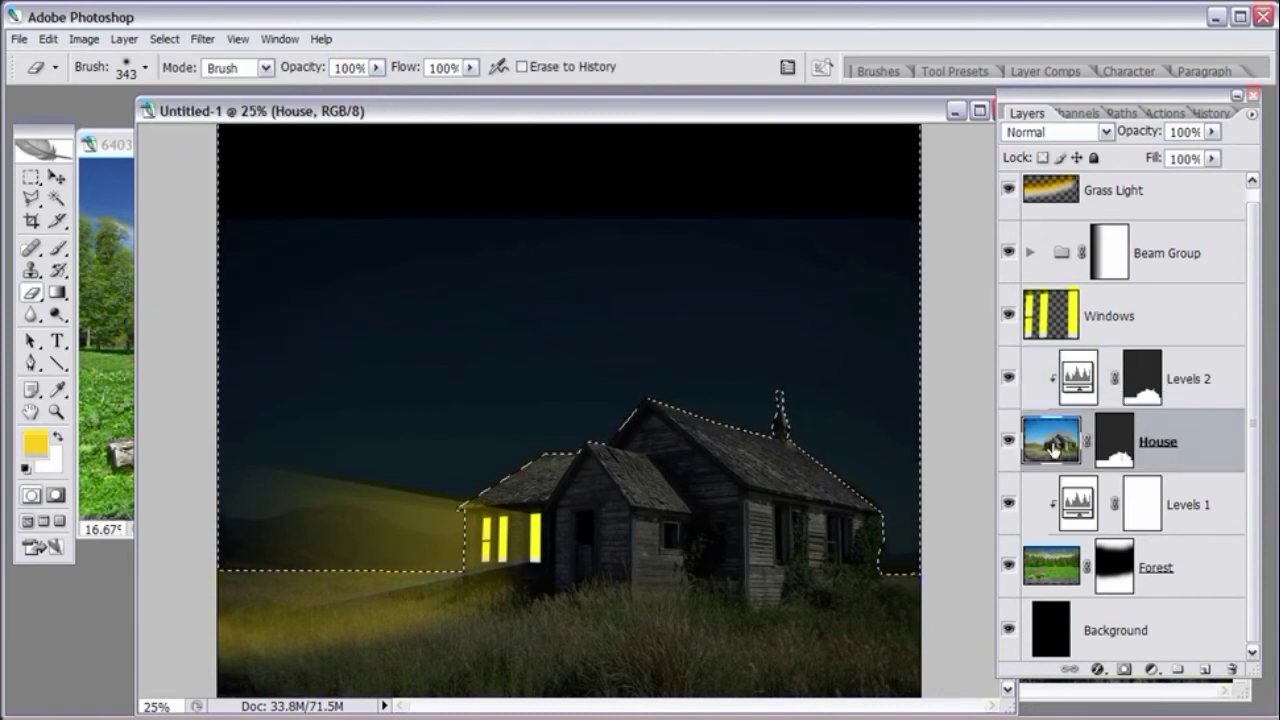
click(1150, 668)
click(1163, 474)
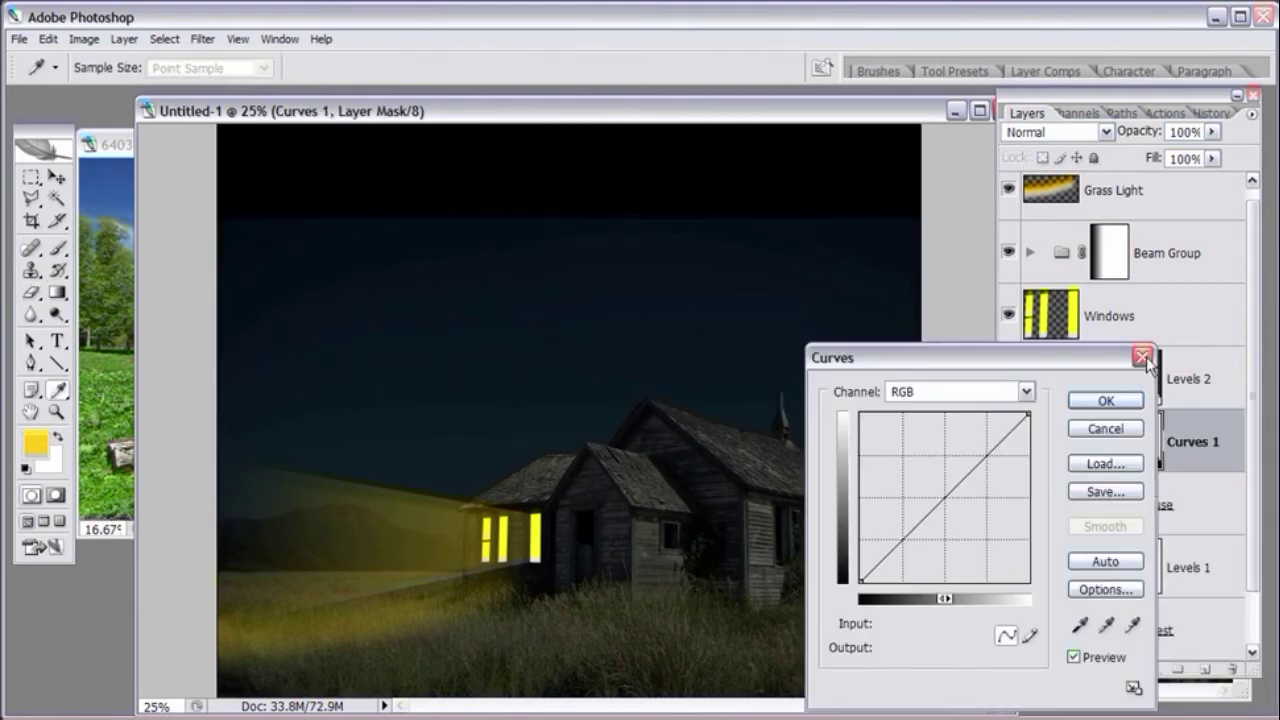
key(Escape)
- Darken the selected sky with a Levels adjustment layer above House, setting the white output level to 102
click(1148, 670)
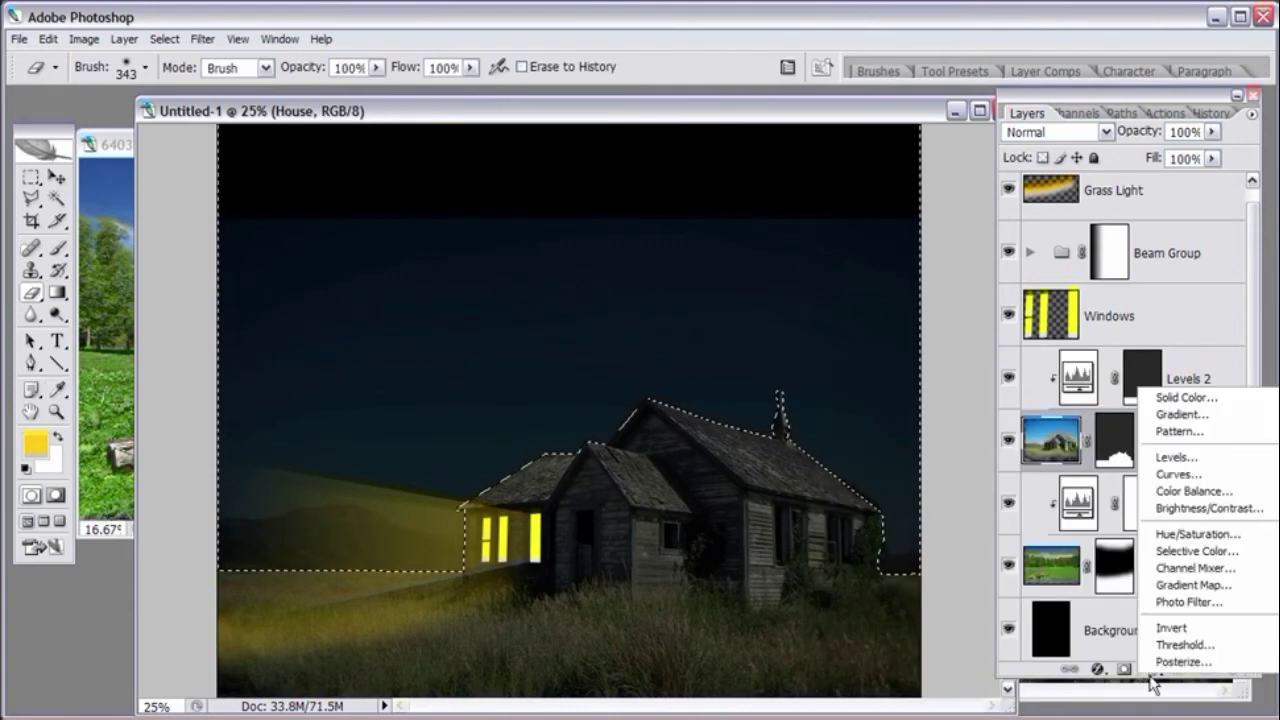
click(1153, 459)
drag(1088, 613, 934, 616)
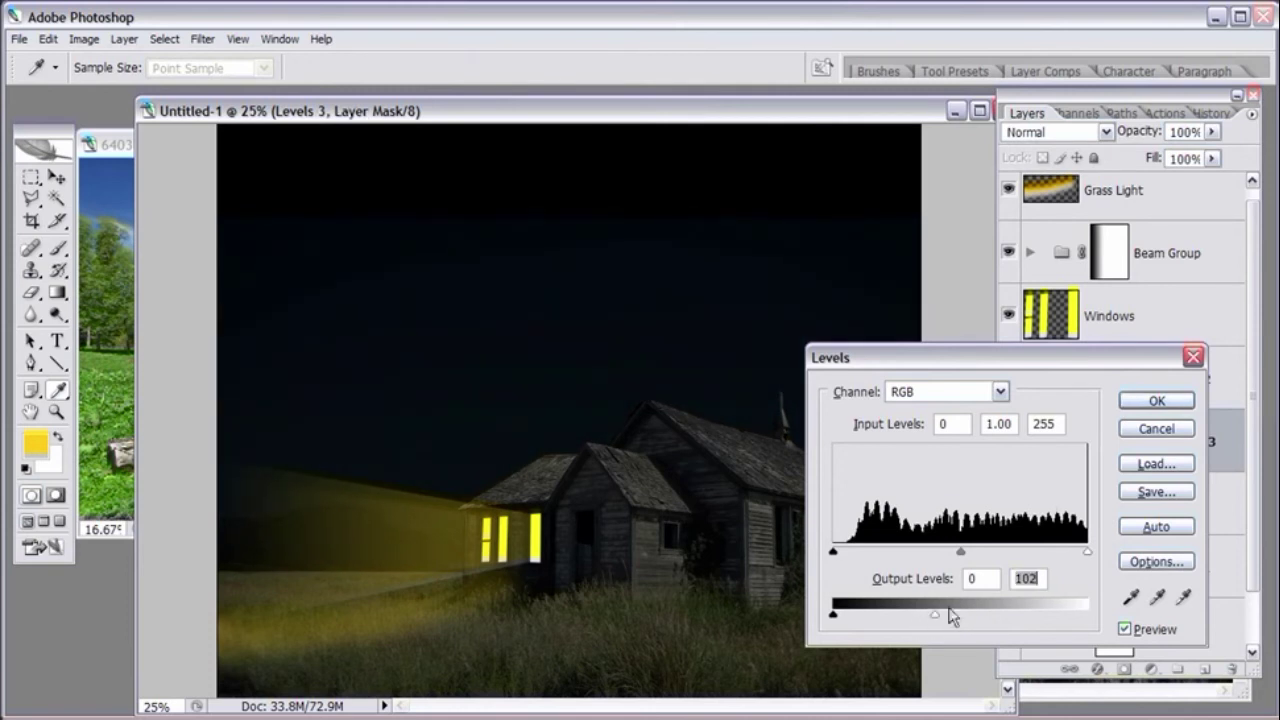
key(Return)
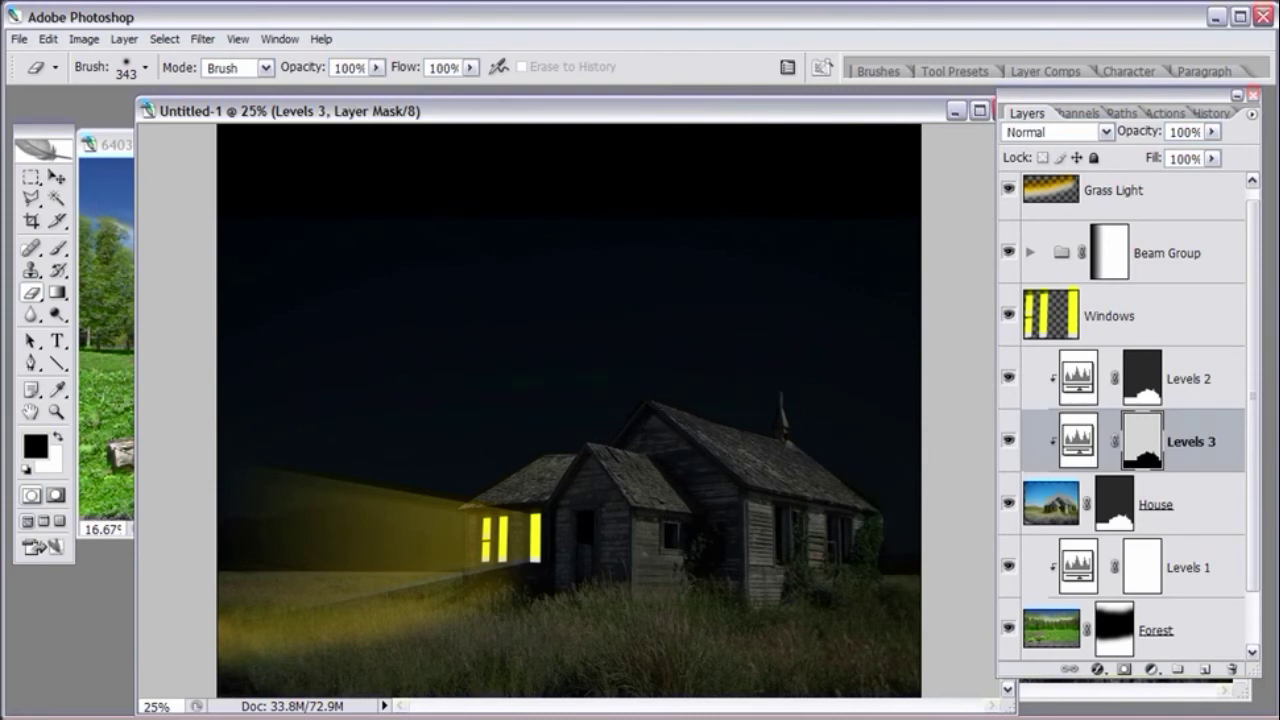
- Darken the forest and its blue sky by lowering the white output level of the Levels 1 adjustment
key(ctrl+minus)
key(ctrl+minus)
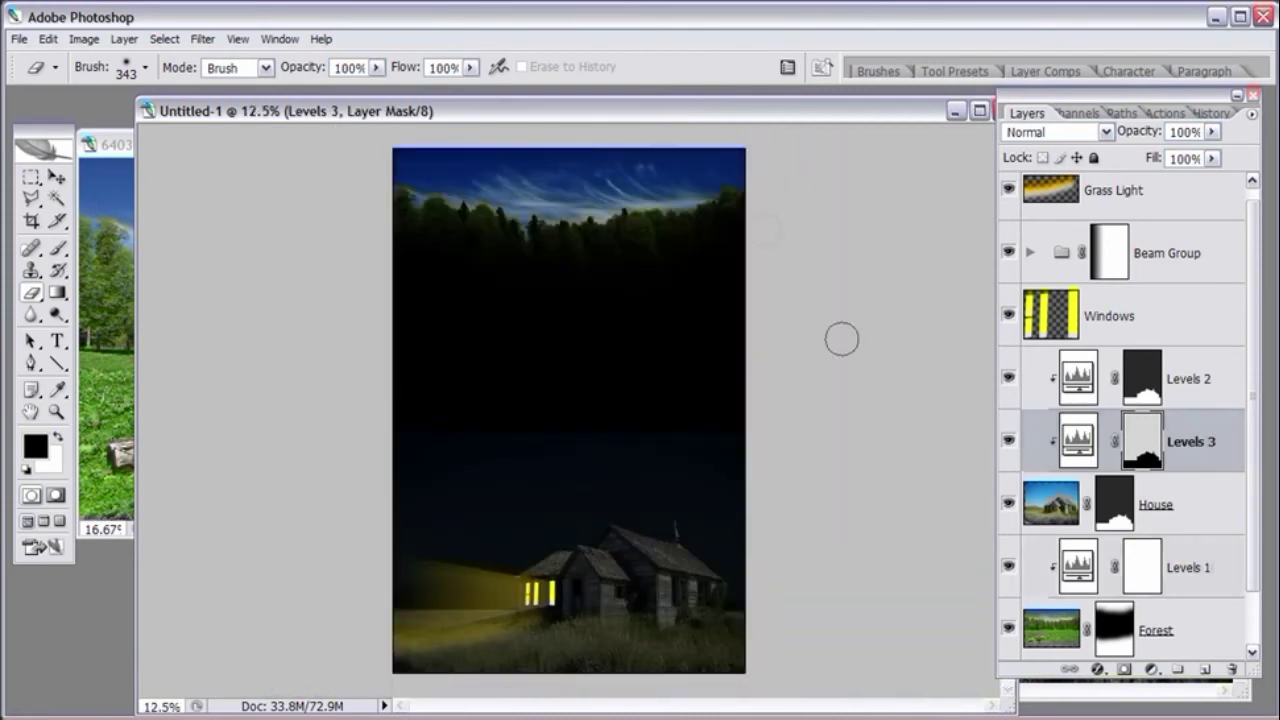
key(alt+bracketleft)
key(alt+bracketleft)
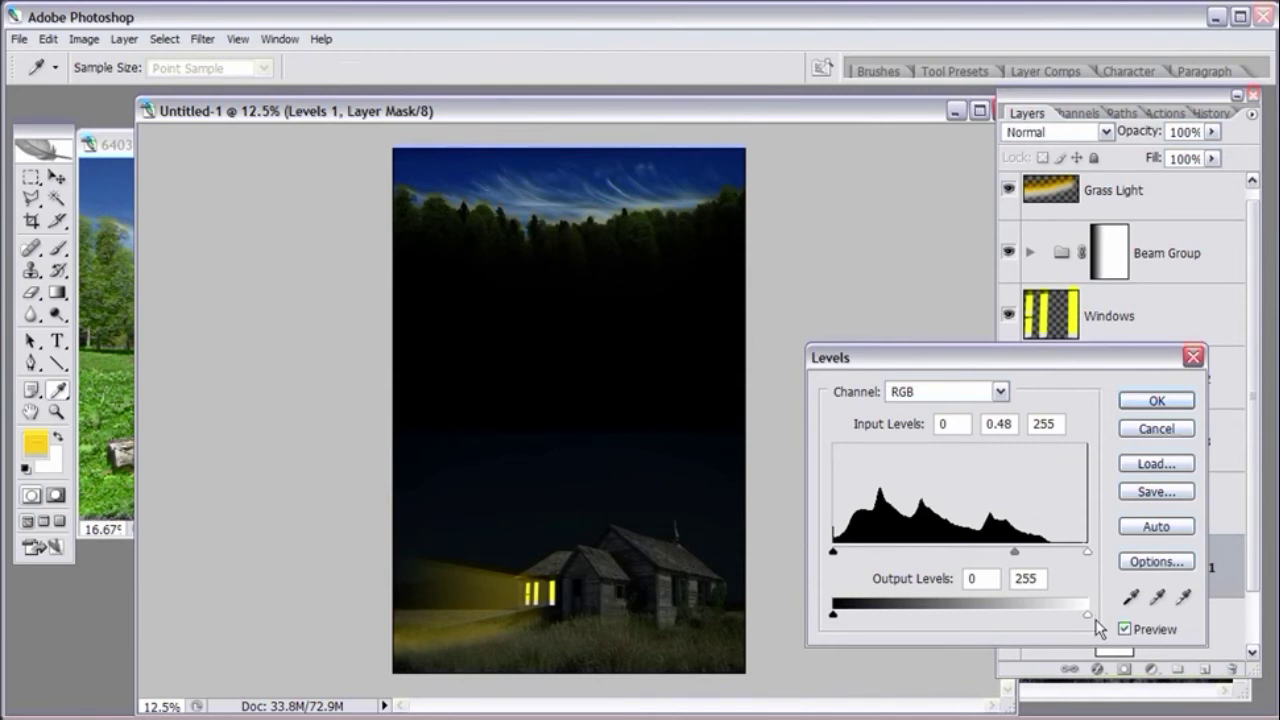
drag(1088, 614, 972, 622)
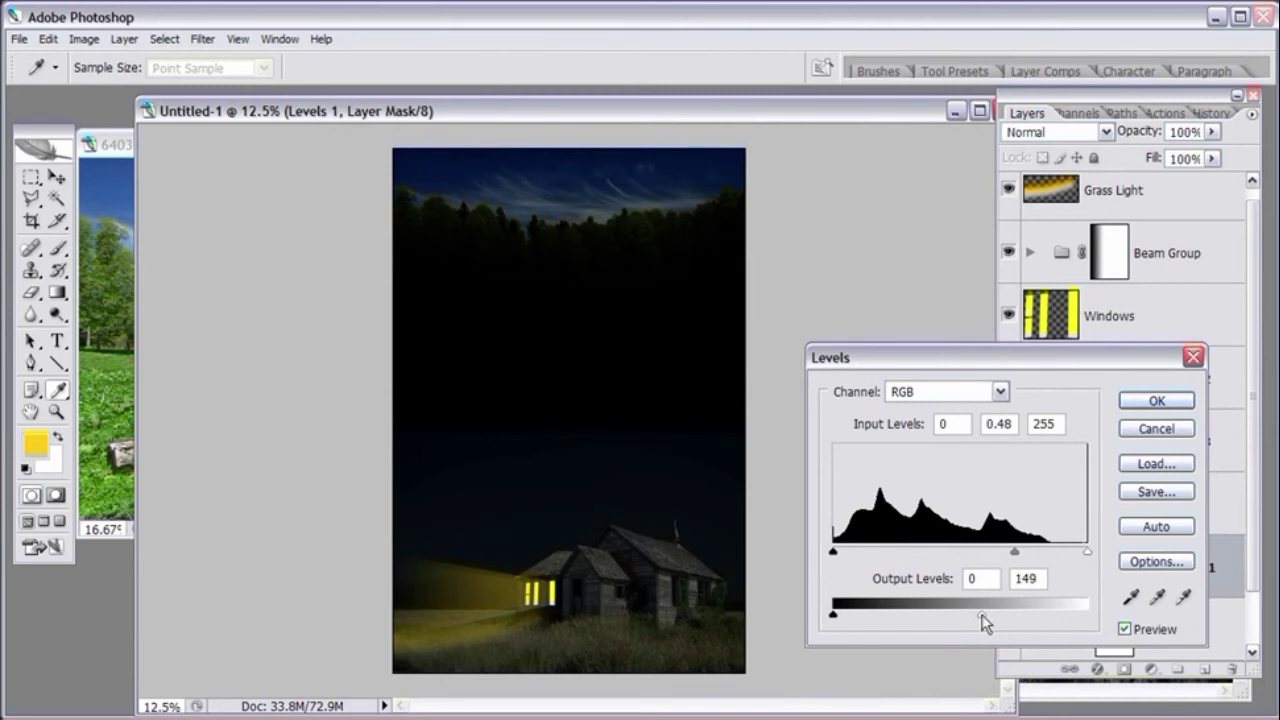
drag(985, 616, 966, 623)
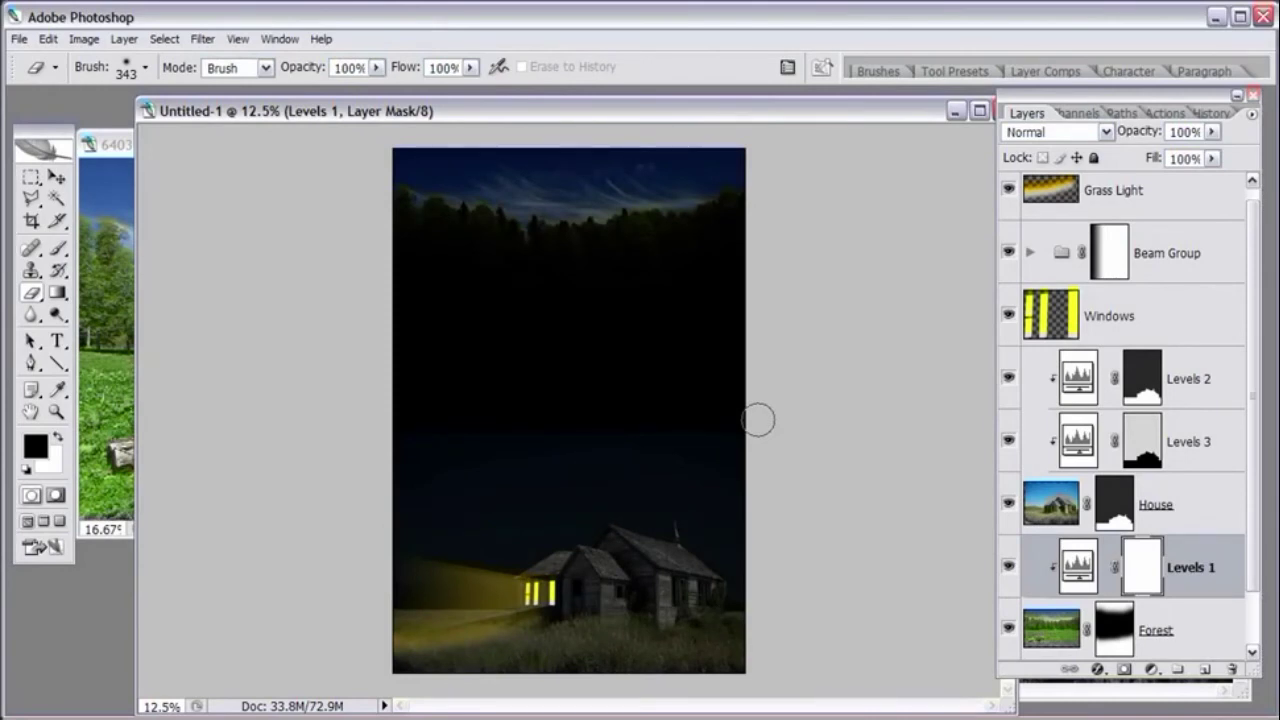
- Switch to Adobe Bridge and open the eye photo 703463_28297909.jpg in Photoshop
key(ctrl+alt+o)
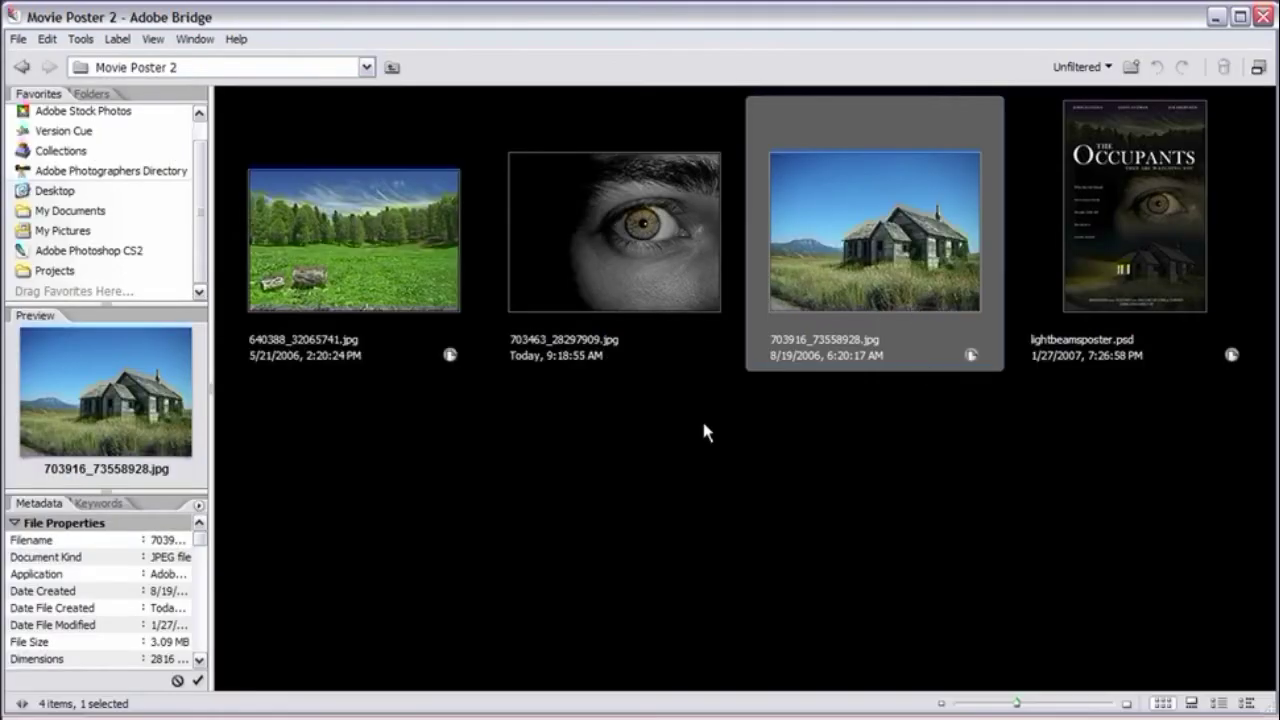
click(693, 442)
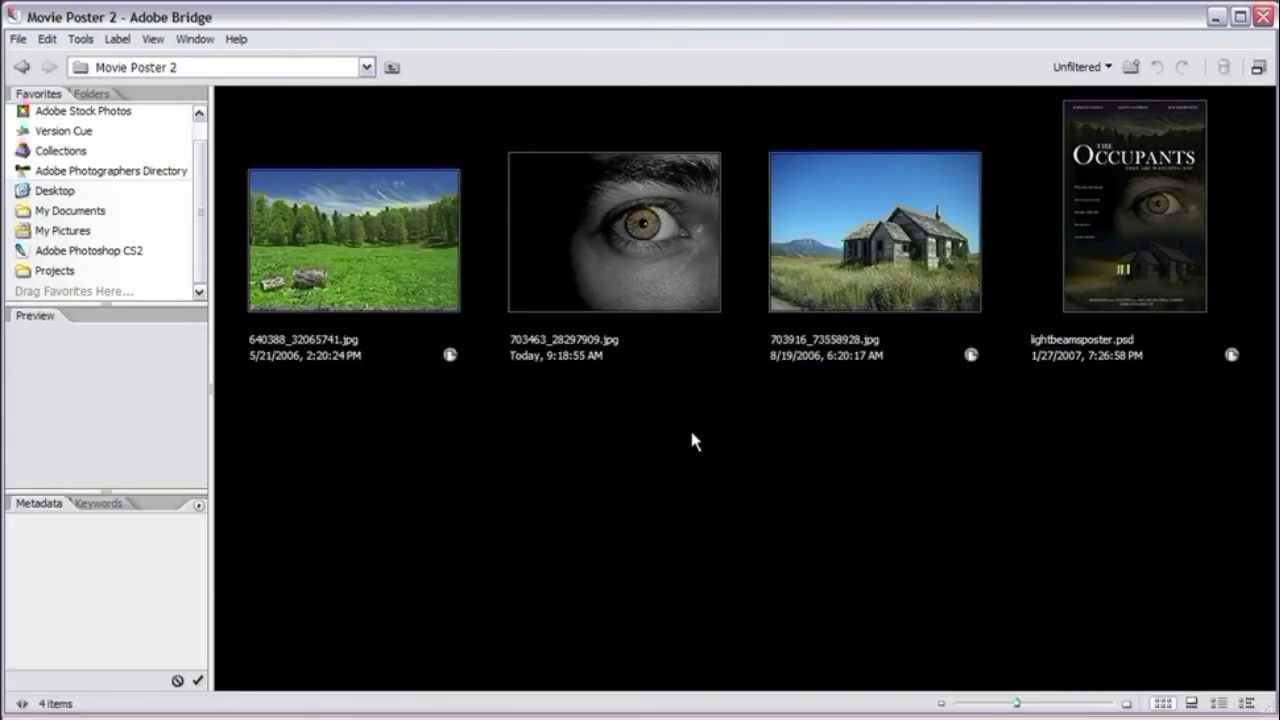
double_click(656, 215)
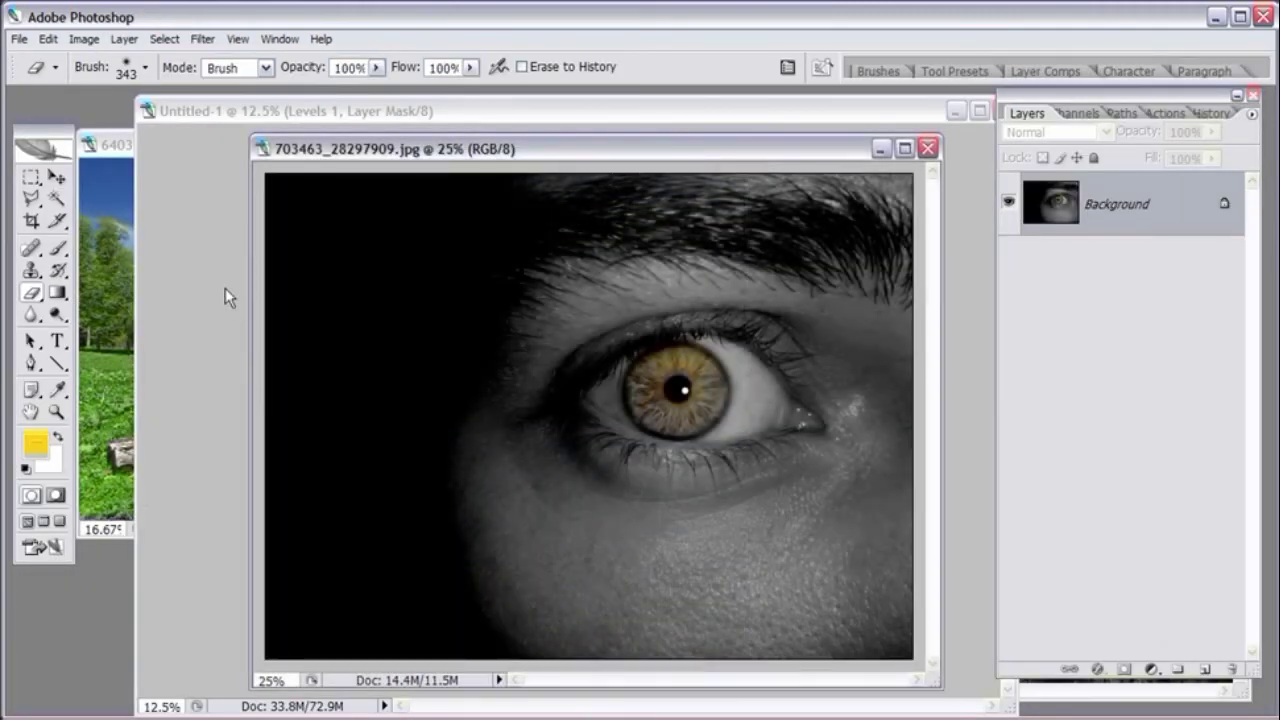
- Copy the entire eye photo and close its document
click(165, 39)
click(185, 61)
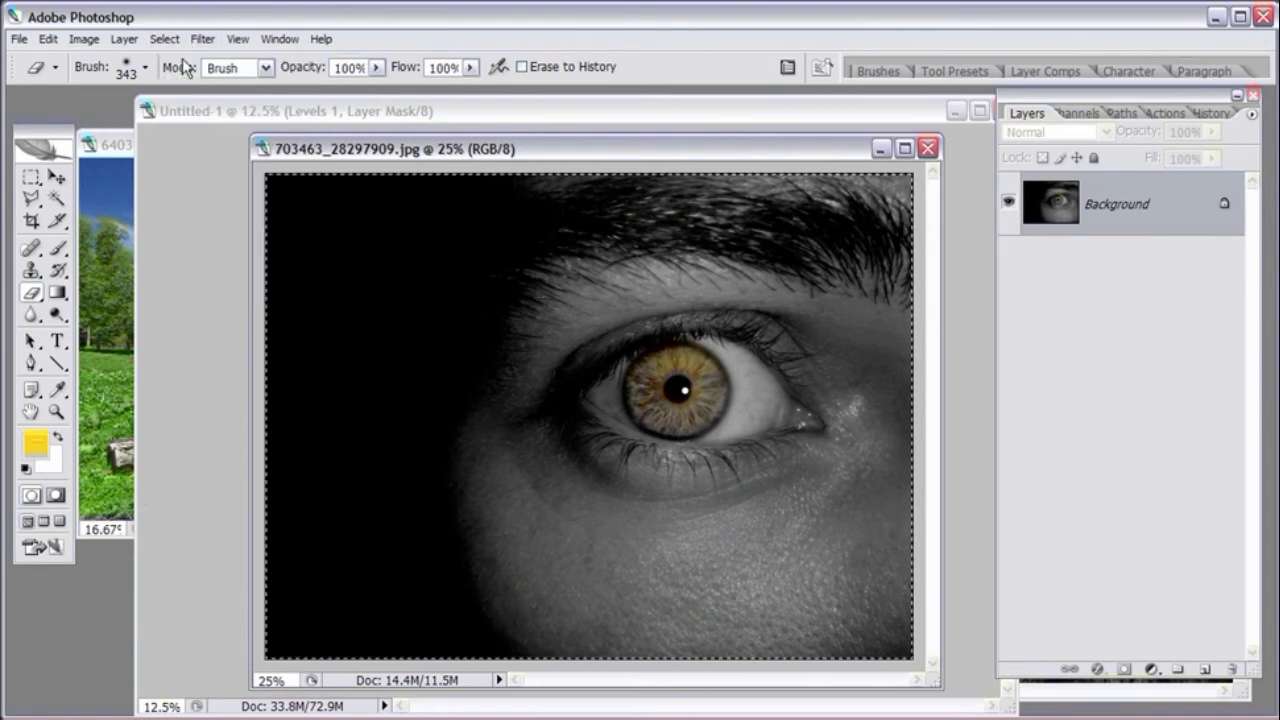
click(48, 39)
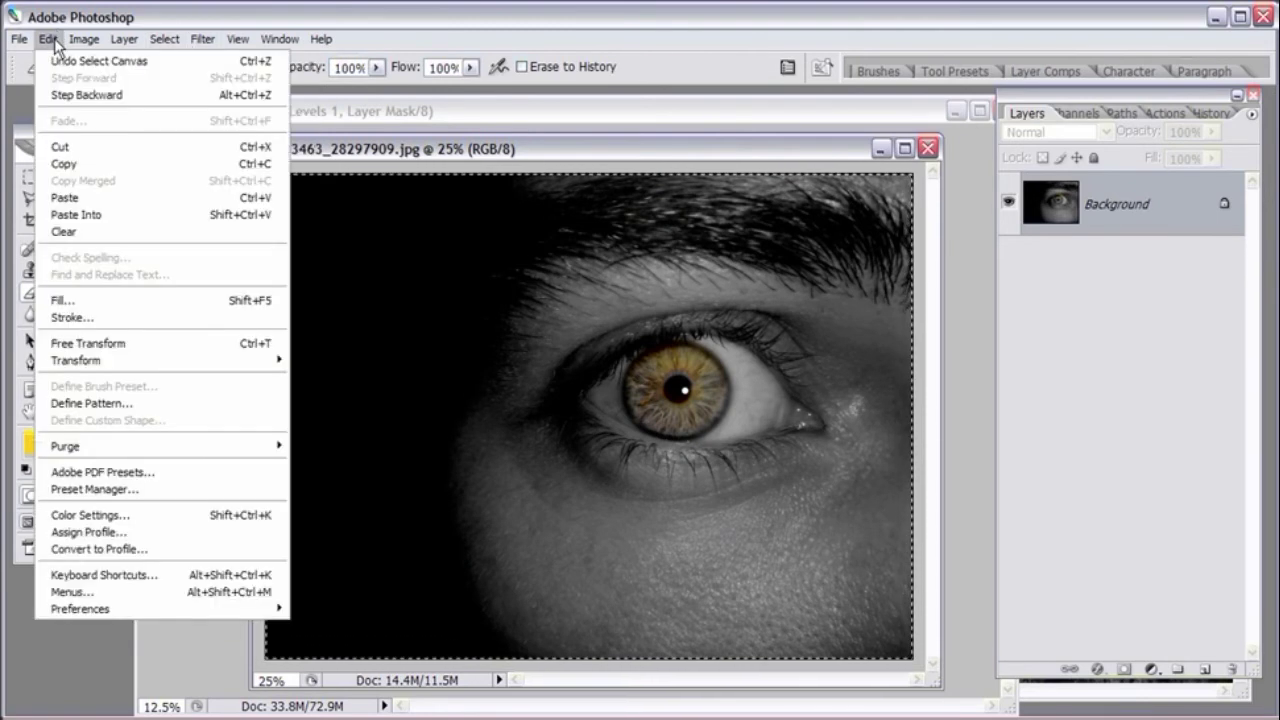
click(63, 164)
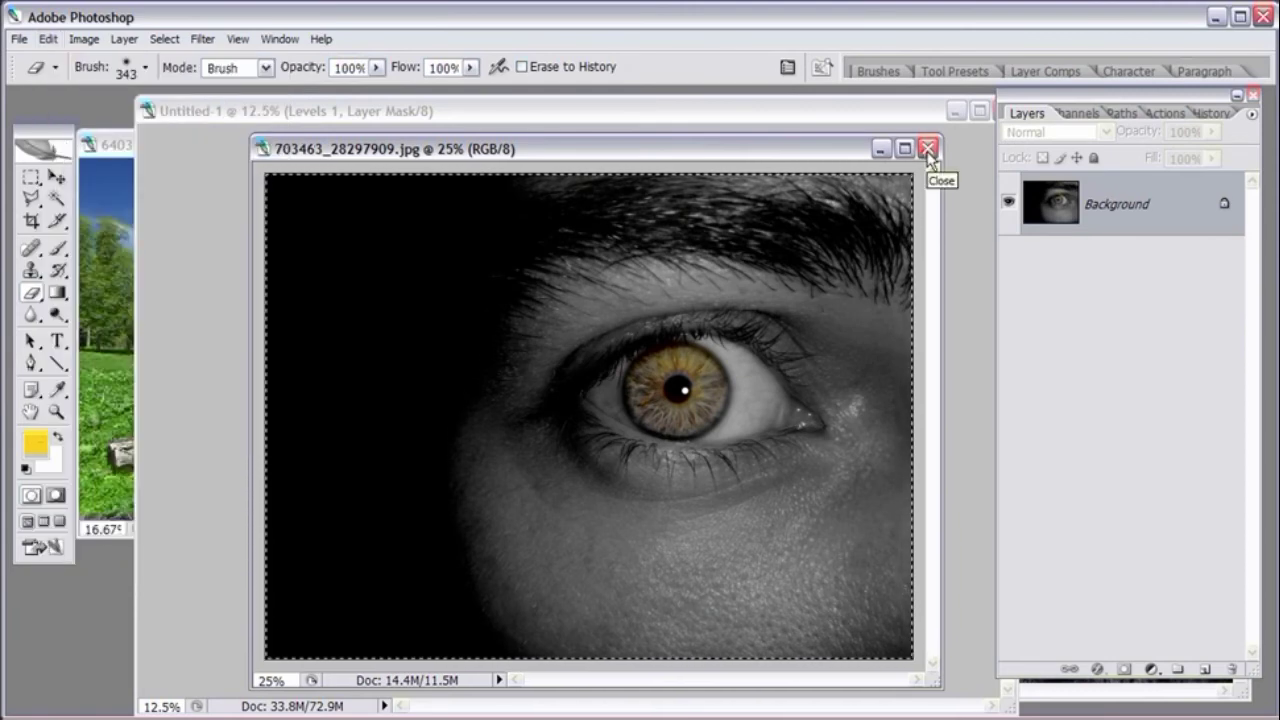
click(928, 149)
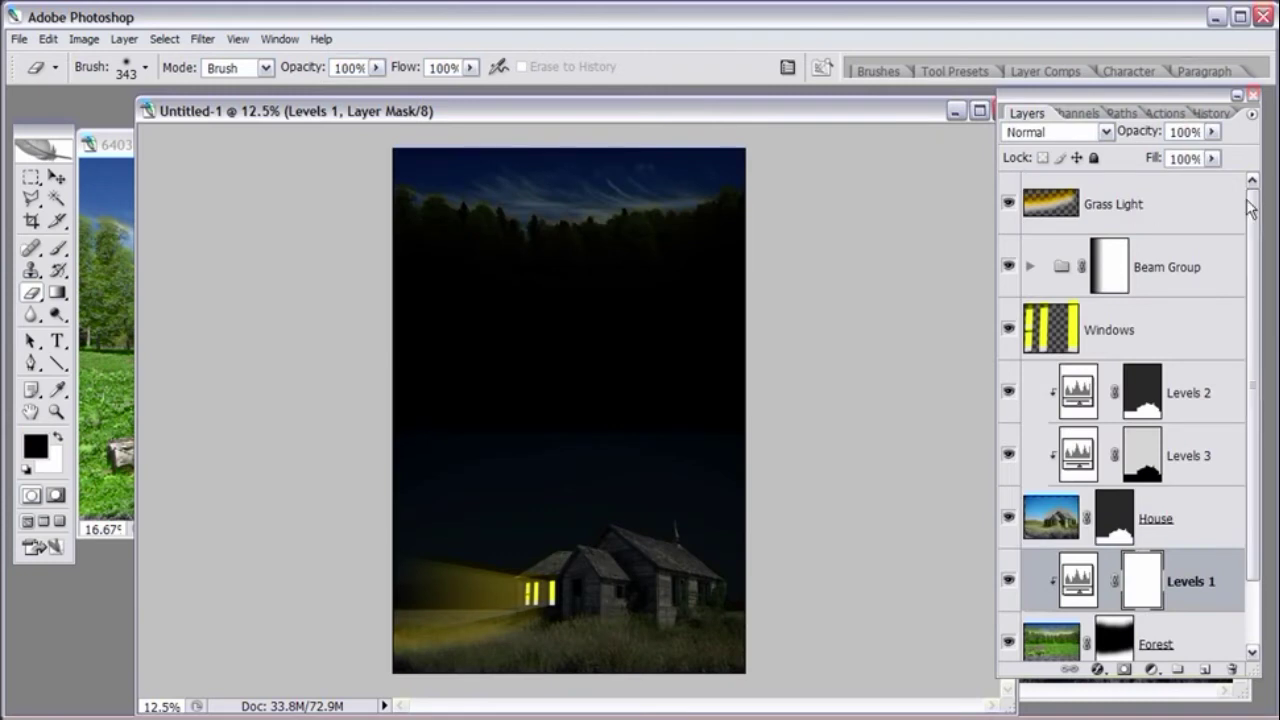
- Paste the eye photo above the Grass Light layer and move it up against the poster's right edge
click(1157, 201)
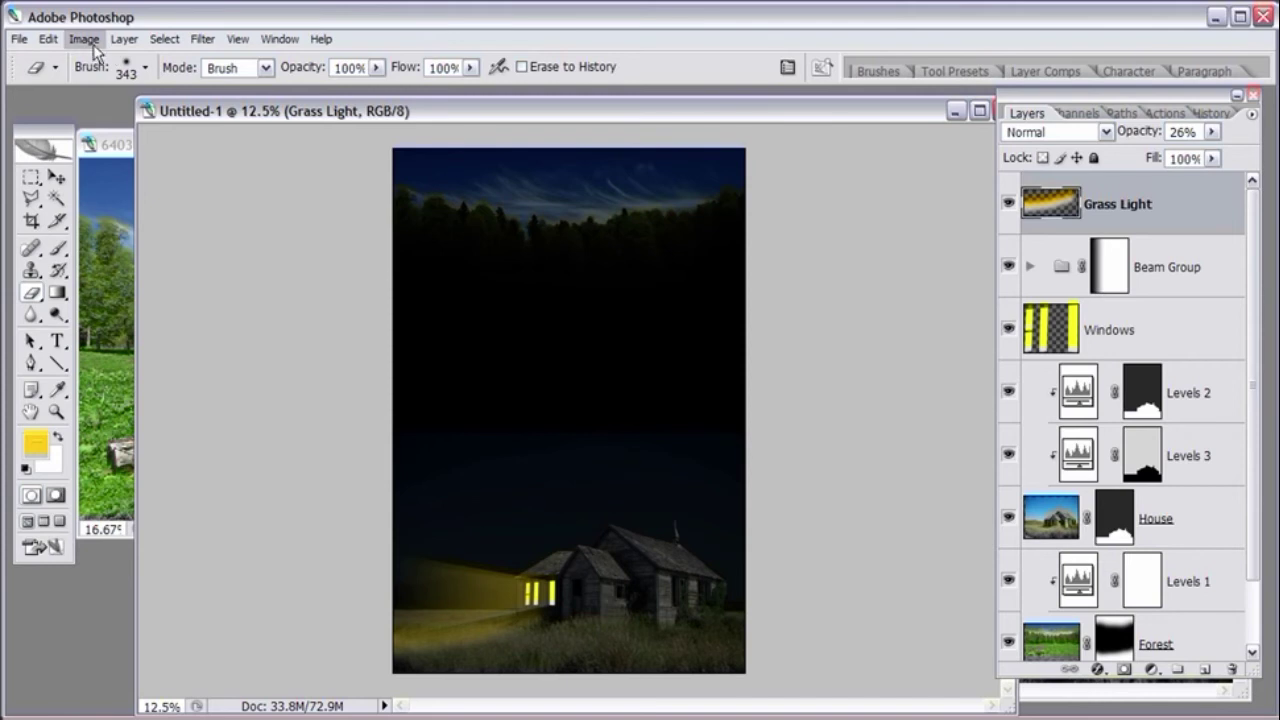
click(48, 39)
click(64, 197)
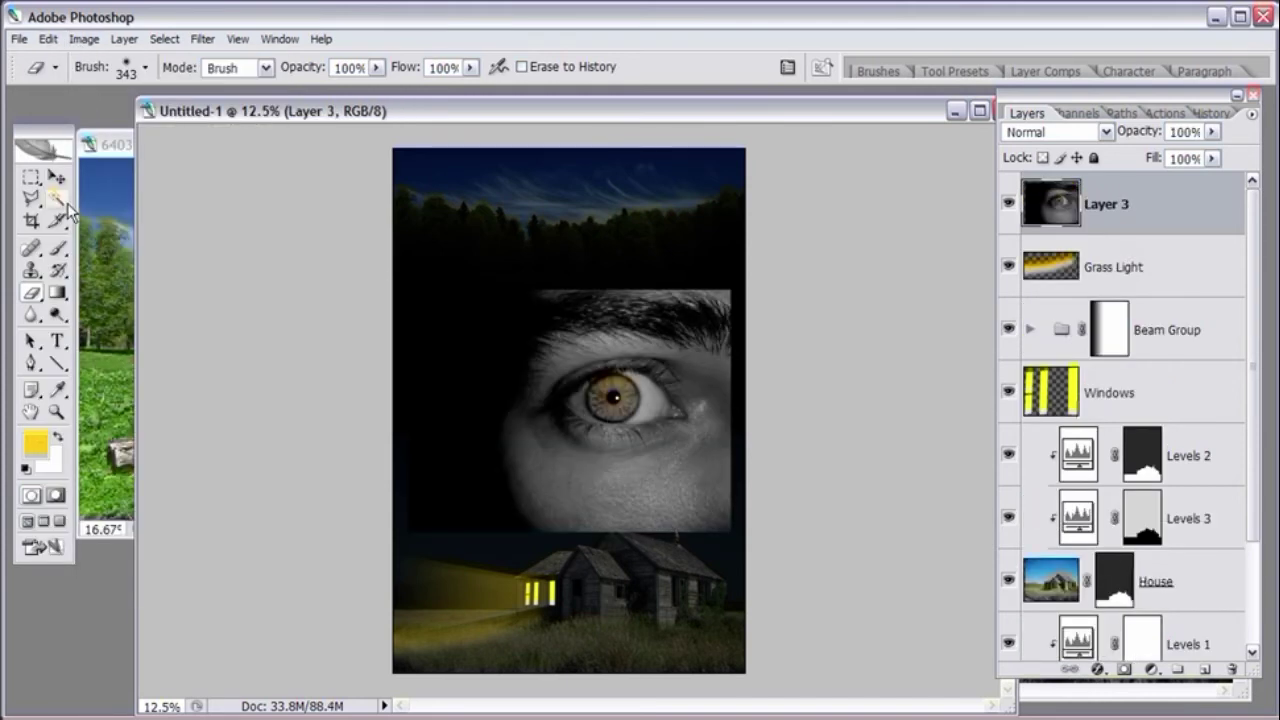
key(v)
drag(660, 433, 652, 443)
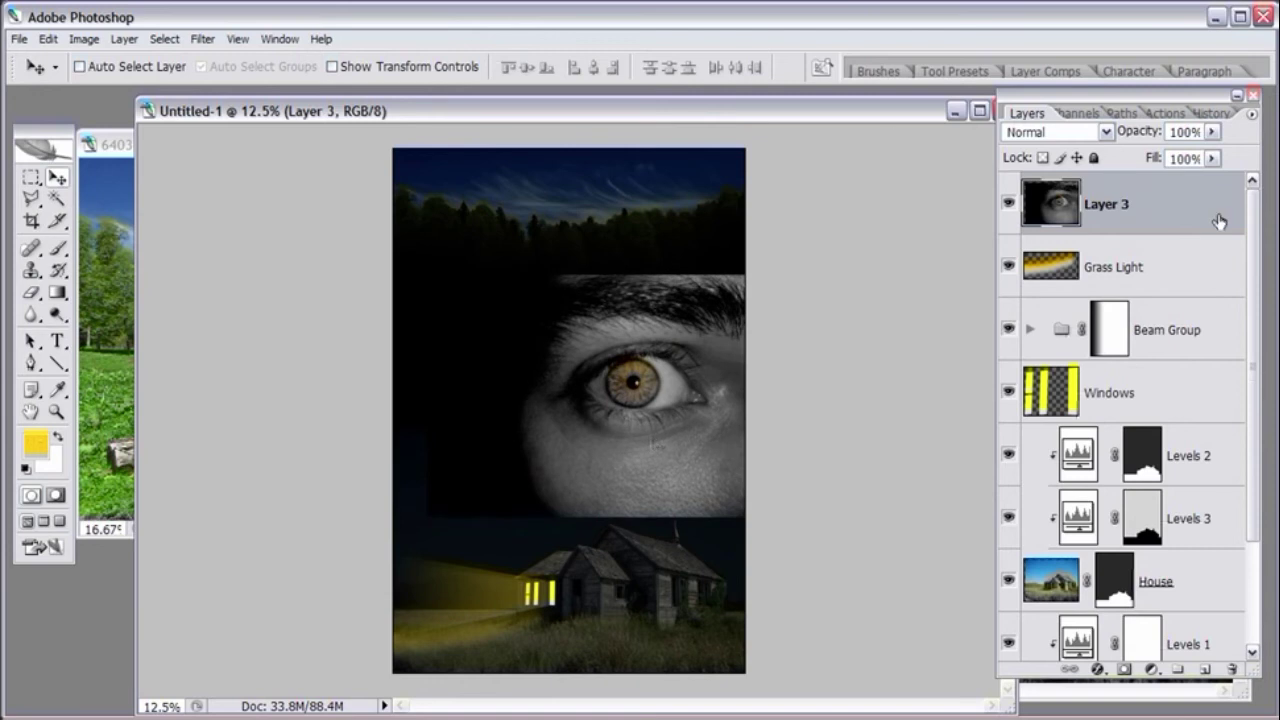
- Add a layer mask to the pasted eye layer and rename the layer Eye
click(1124, 670)
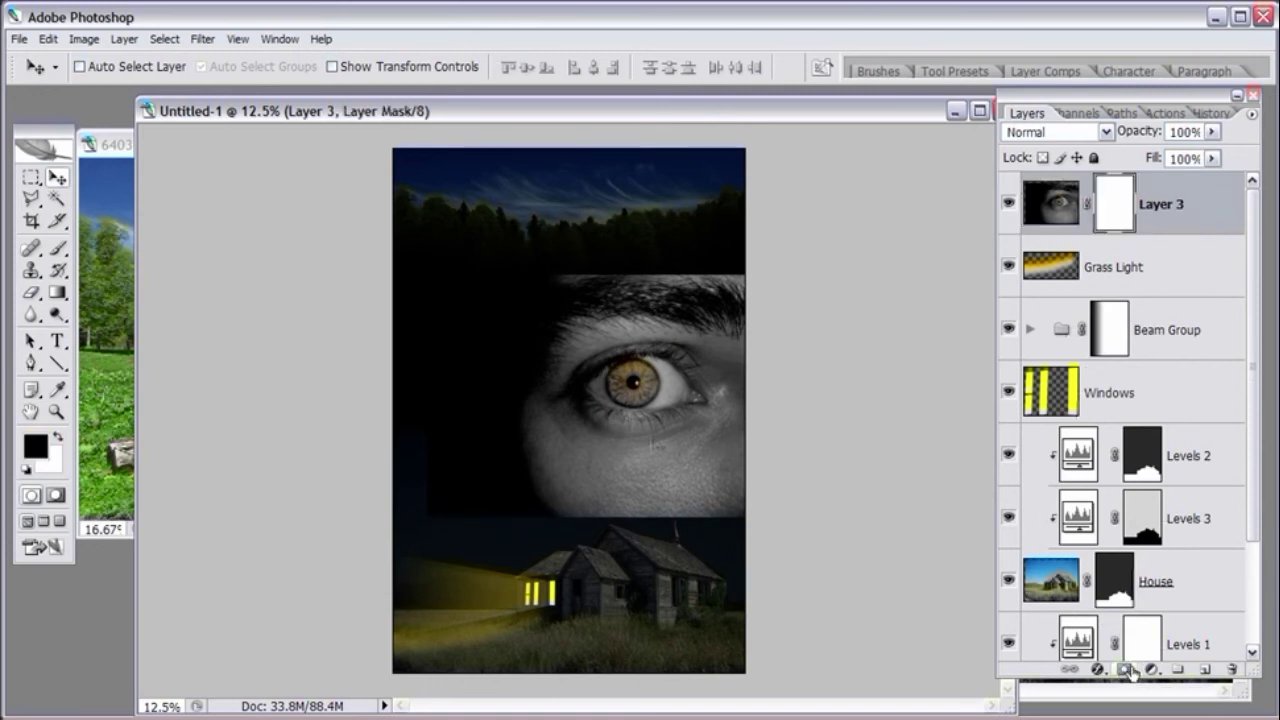
double_click(1162, 204)
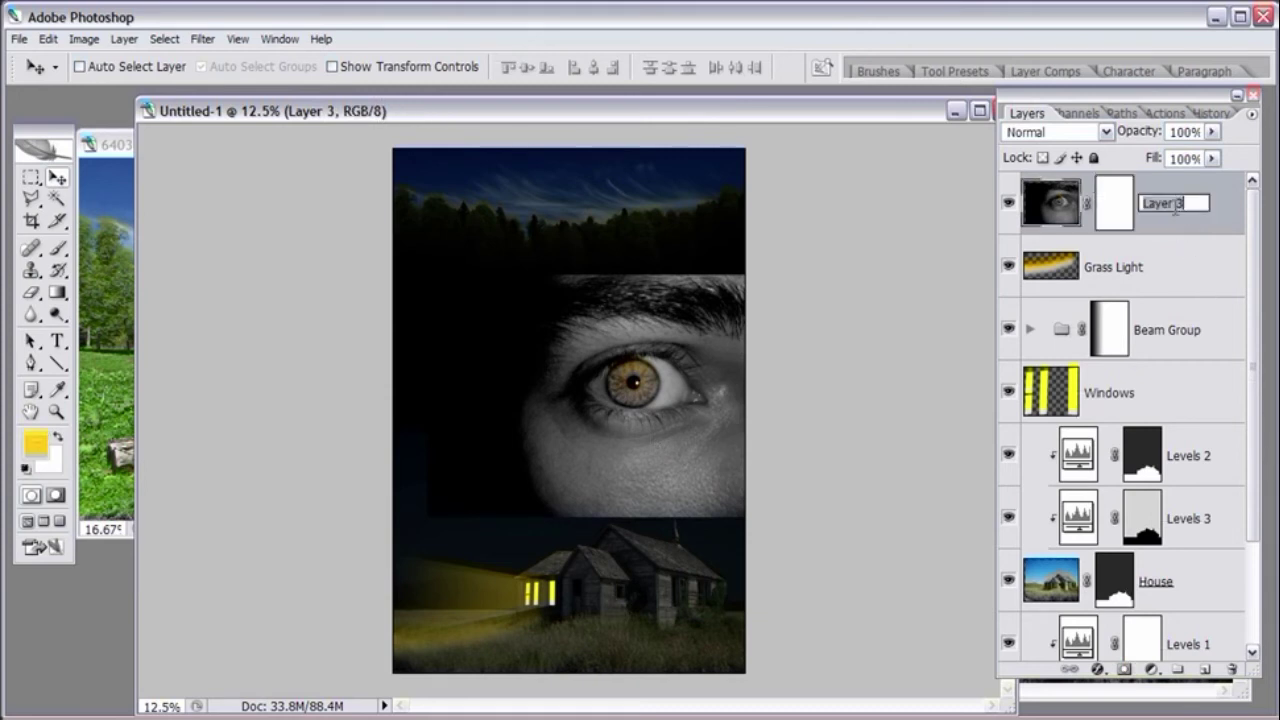
text(Ey)
key(Return)
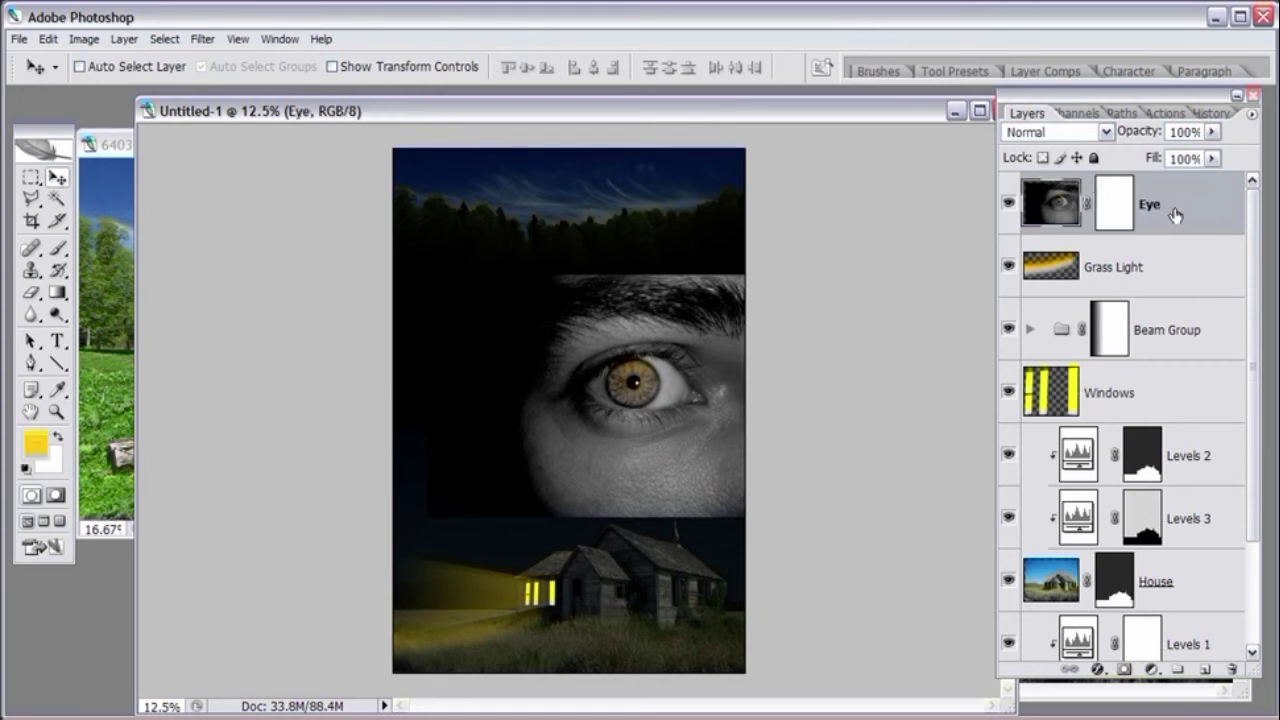
- Paint black on the Eye layer's mask with a soft 917 px brush at 0% hardness, fading out the photo's hard edges
click(1111, 208)
click(57, 249)
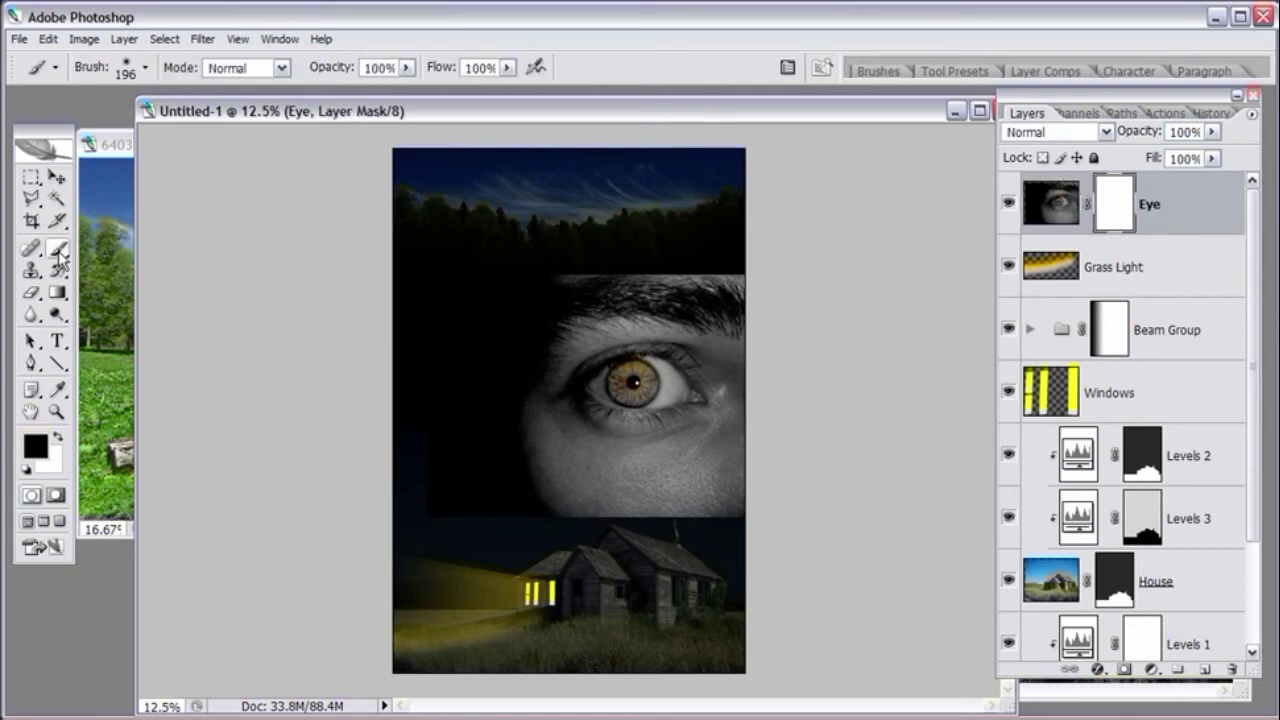
right_click(596, 433)
drag(731, 478, 805, 478)
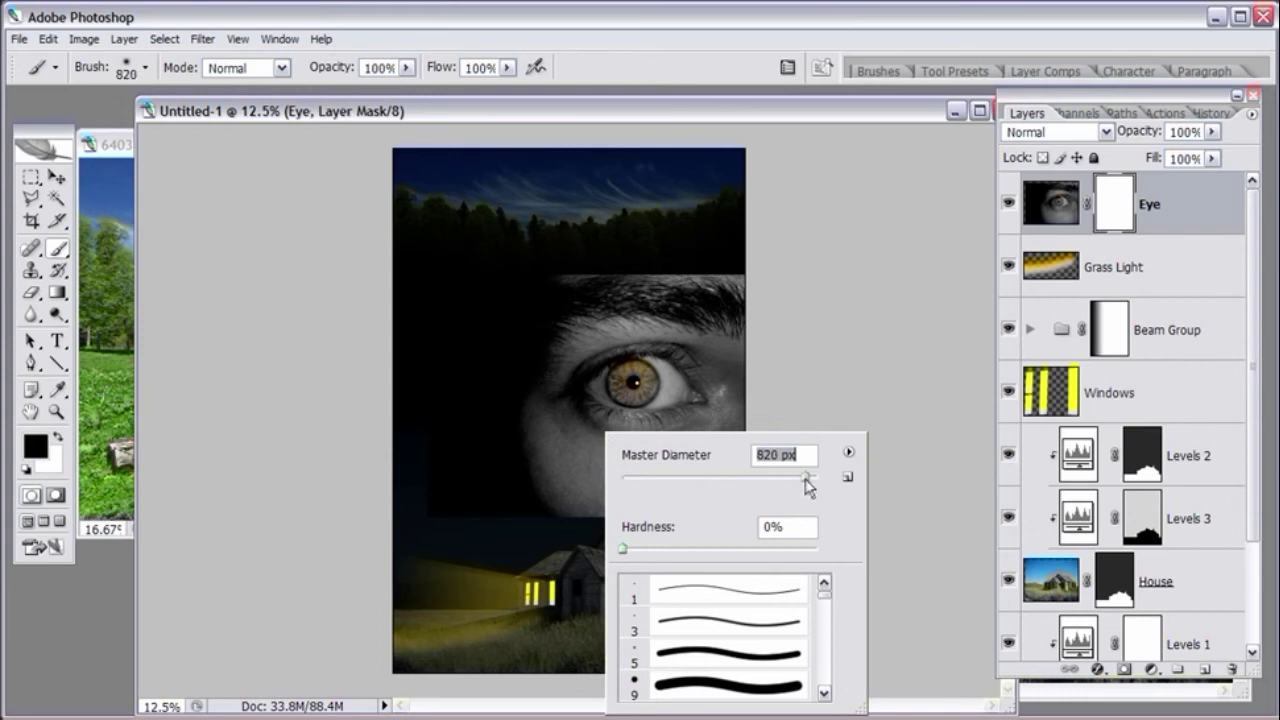
drag(808, 485, 814, 486)
key(Return)
mouse_move(712, 473)
mouse_down()
mouse_move(765, 520)
mouse_move(717, 550)
mouse_move(597, 551)
mouse_move(729, 551)
mouse_move(545, 522)
mouse_up()
mouse_move(755, 228)
mouse_down()
mouse_move(578, 237)
mouse_move(577, 250)
mouse_move(536, 255)
mouse_move(788, 257)
mouse_up()
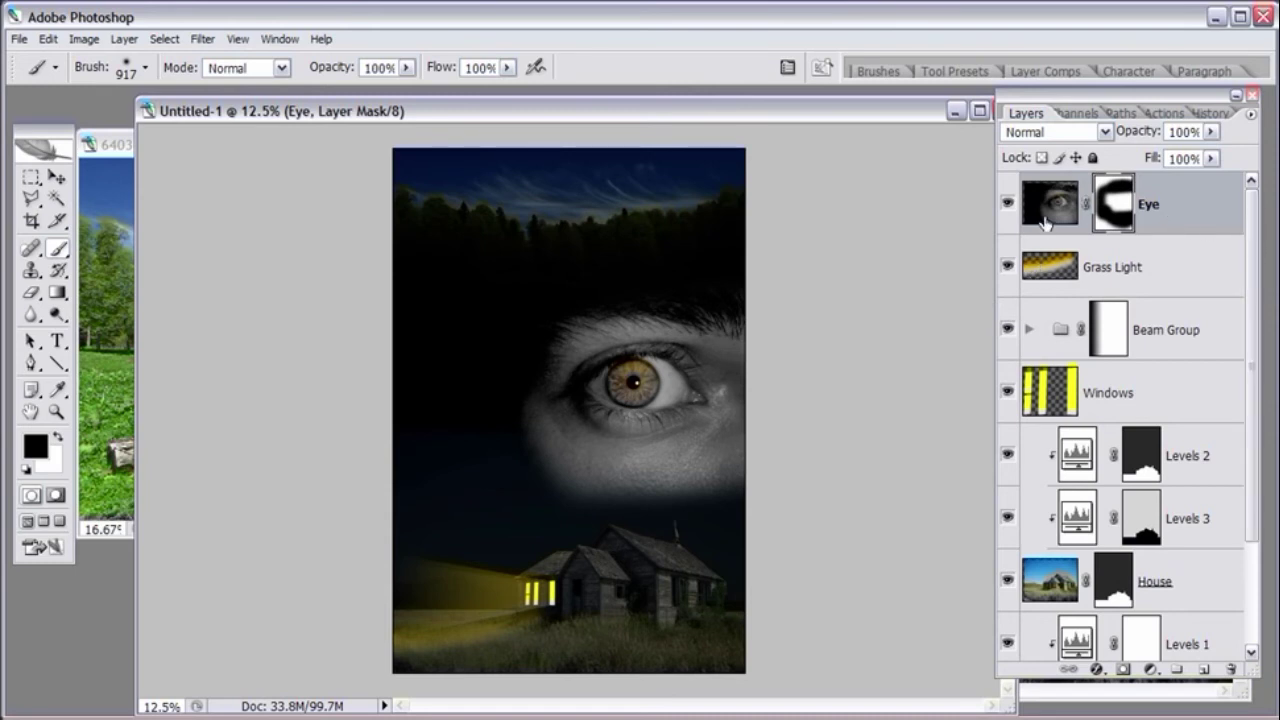
- Add a Levels adjustment layer above the Eye layer, clipped to it with the previous-layer clipping mask option
click(1150, 669)
click(1160, 455)
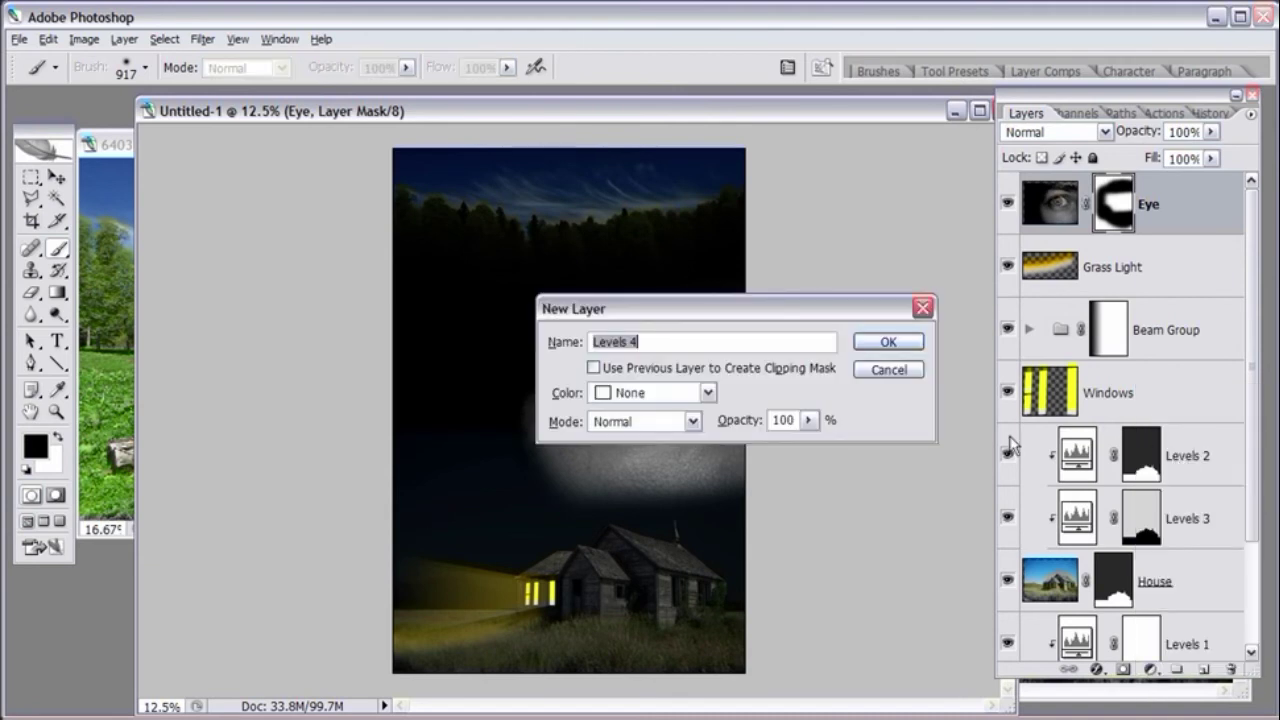
click(757, 370)
click(888, 341)
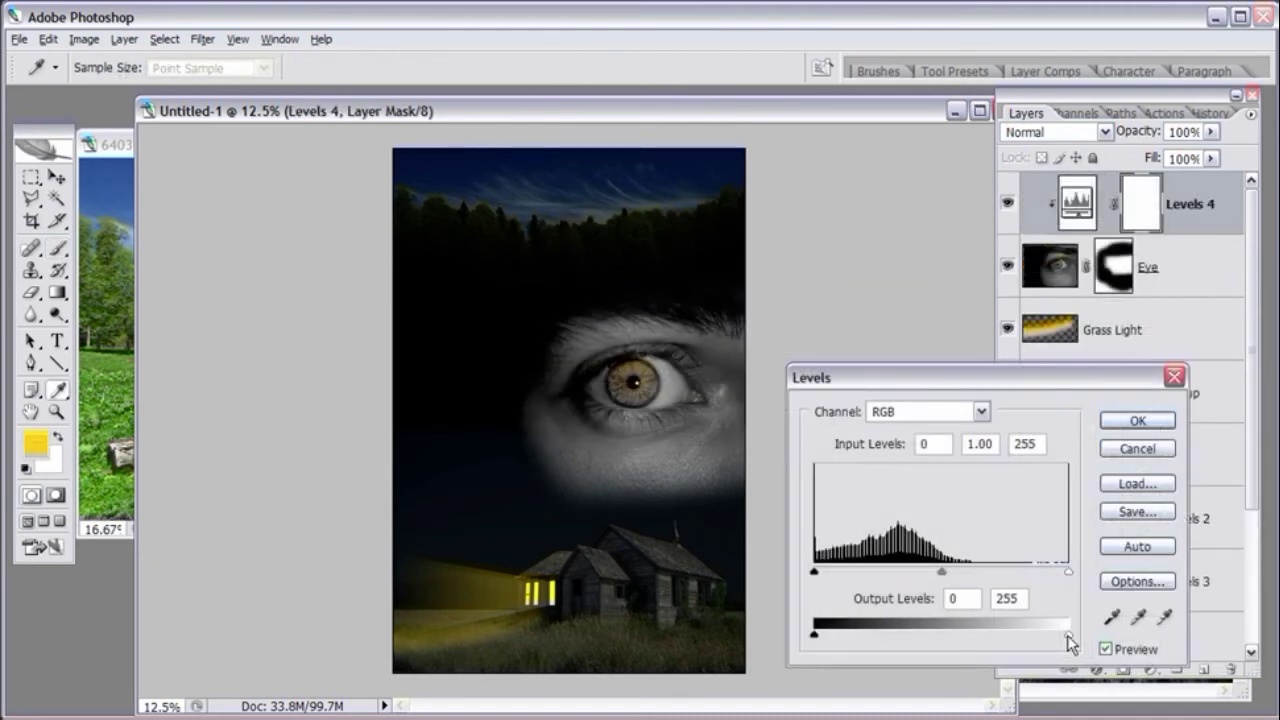
- Darken the eye with Levels input midtone 0.83, input white 215 and output white 191
drag(1067, 635, 982, 636)
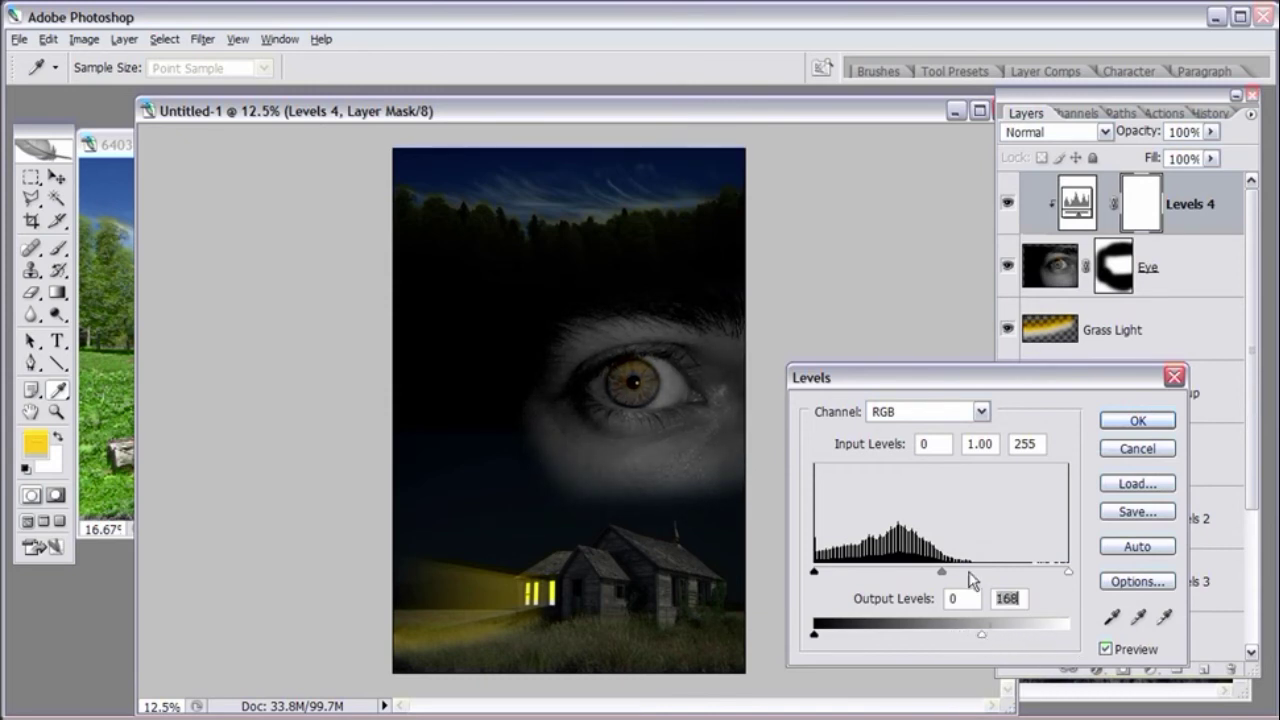
mouse_move(942, 575)
mouse_down()
mouse_move(954, 575)
mouse_move(934, 577)
mouse_up()
drag(1068, 572, 1032, 580)
drag(922, 577, 934, 577)
drag(982, 634, 1004, 634)
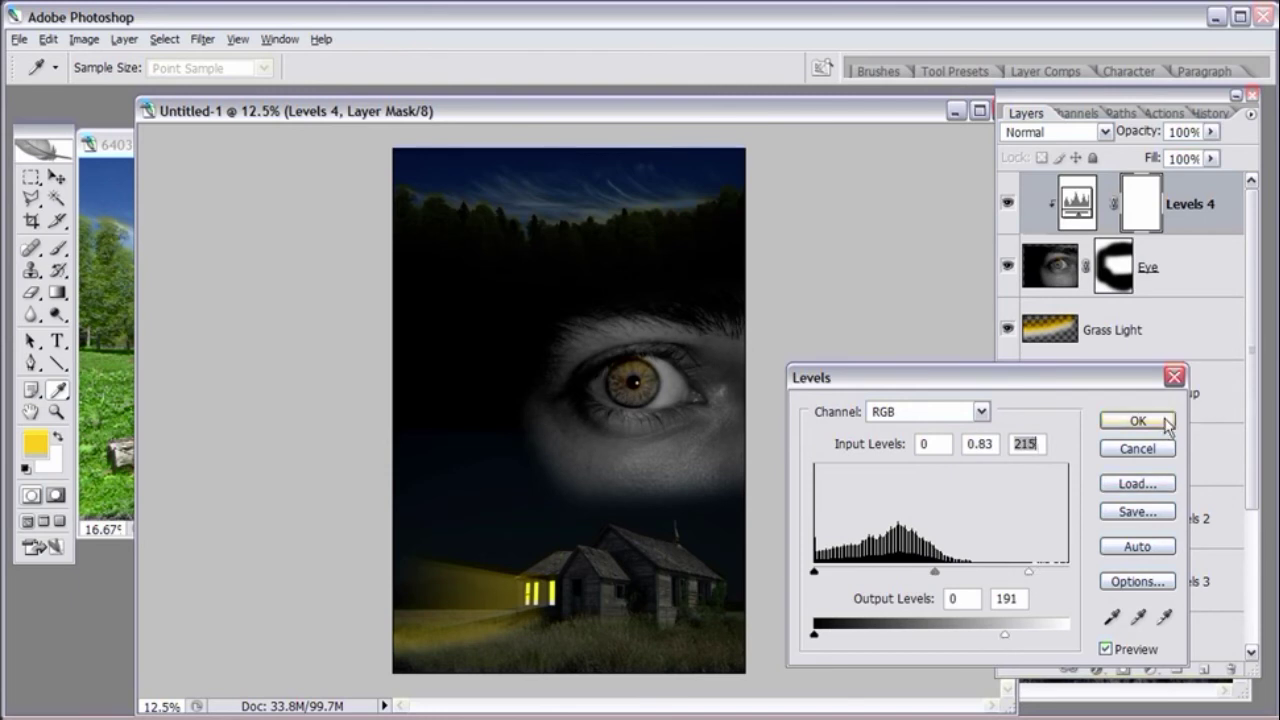
click(1137, 421)
- Paint black on the Eye layer's mask with a soft 1722 px brush to blend the photo's edges further
click(1111, 273)
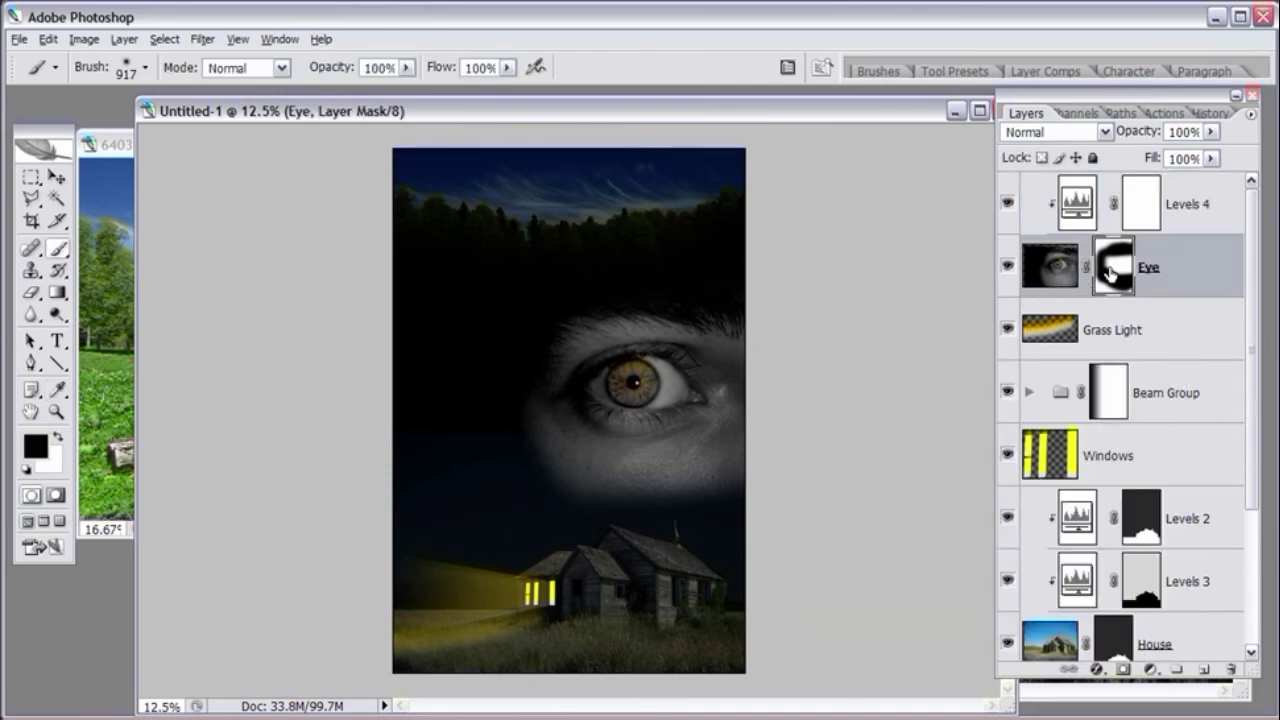
right_click(645, 463)
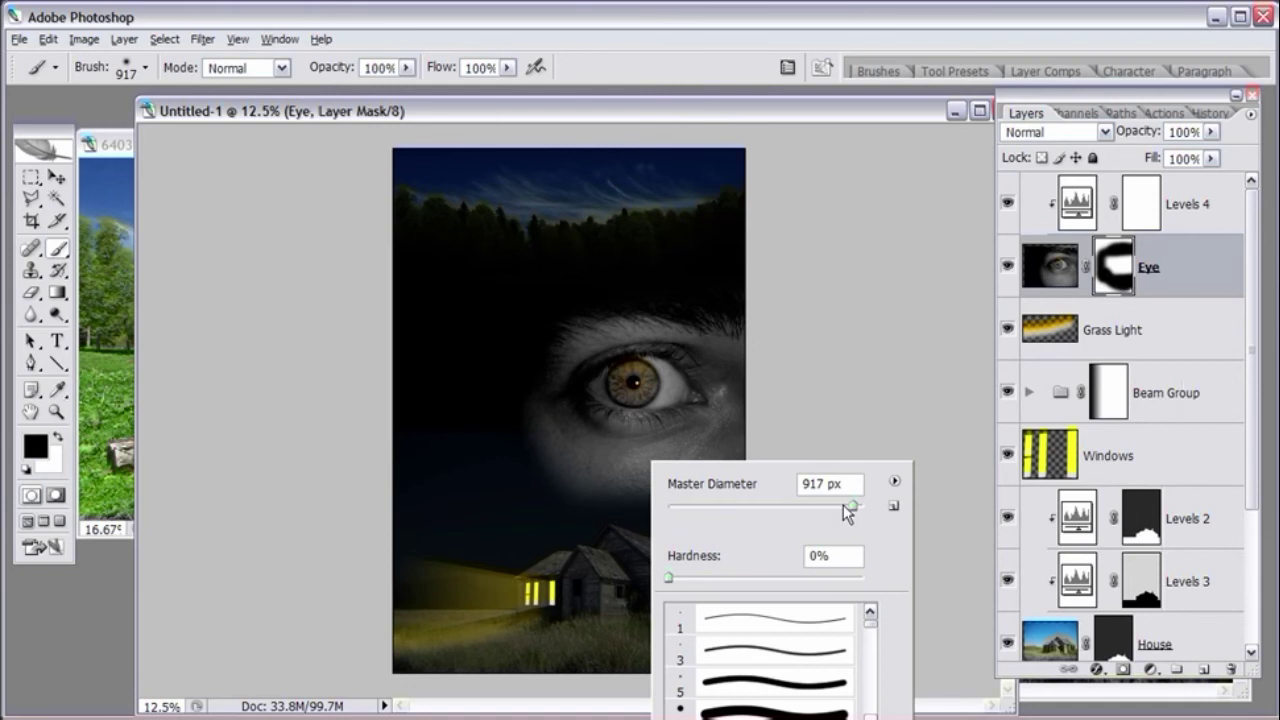
drag(855, 512, 860, 514)
drag(840, 120, 848, 160)
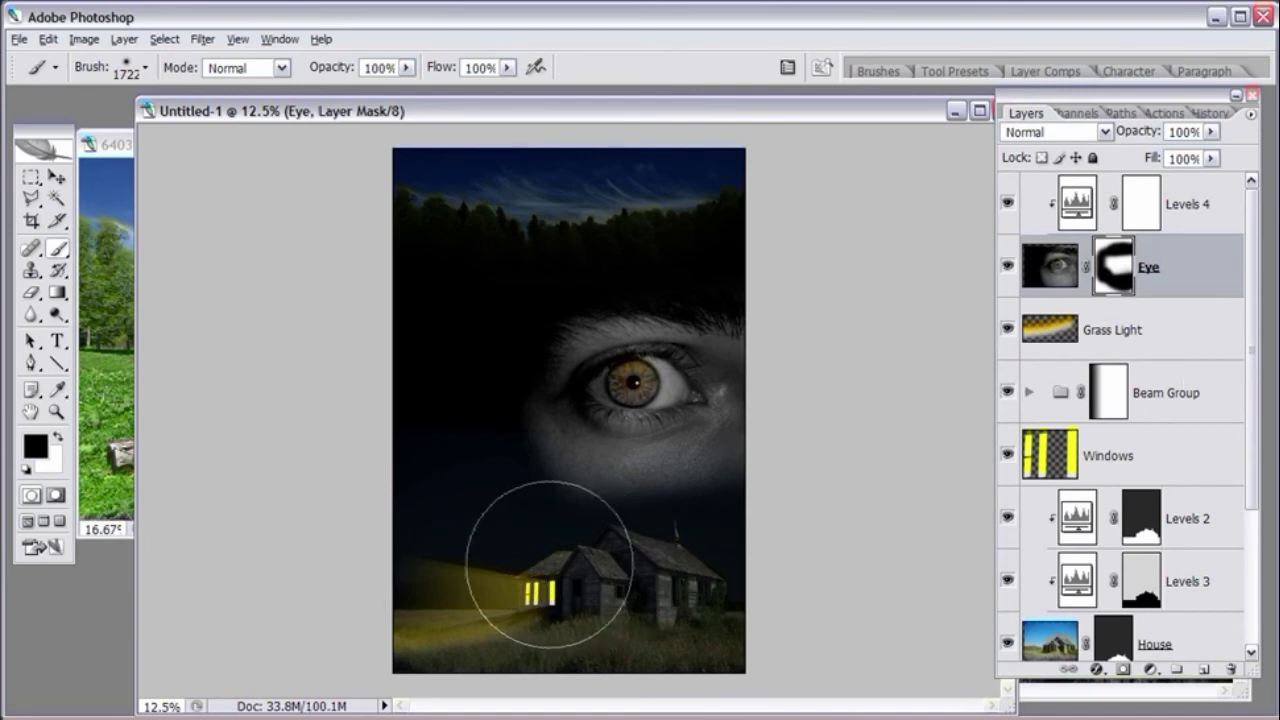
click(602, 202)
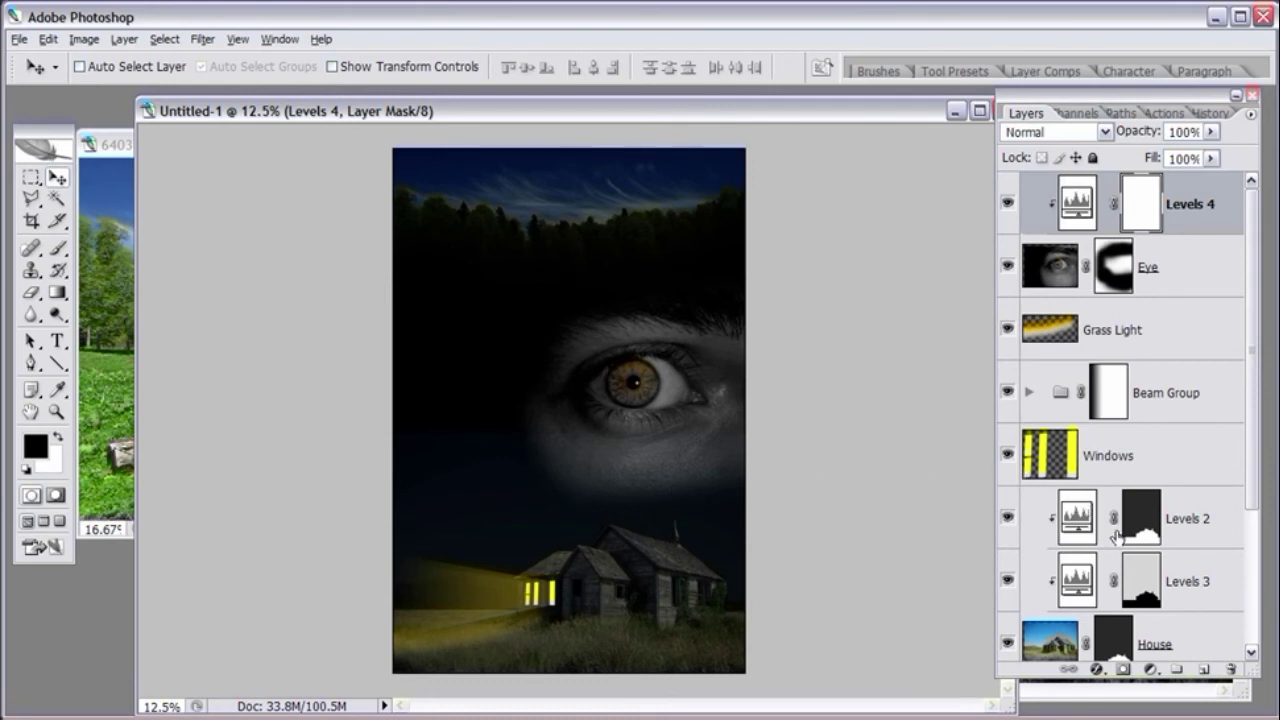
- Add a Photo Filter adjustment layer above Levels 4, using Warming Filter (85) at 63% density
click(1150, 670)
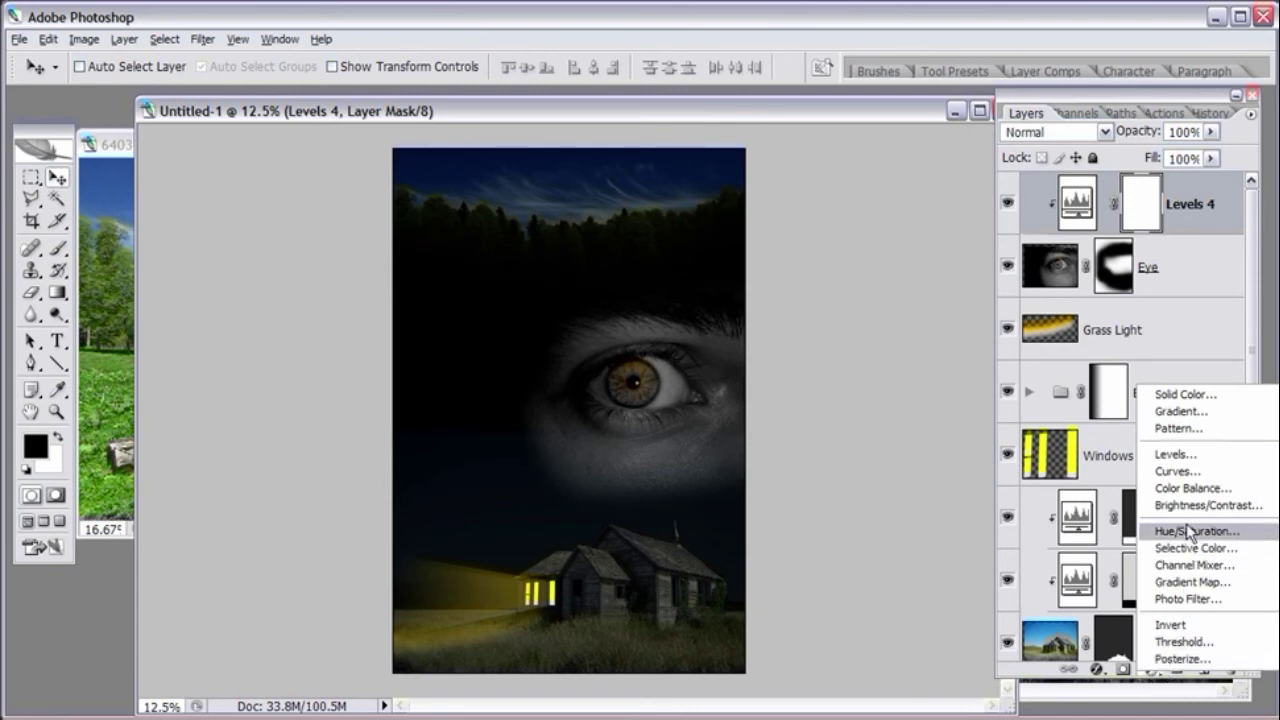
click(1190, 600)
drag(847, 548, 912, 560)
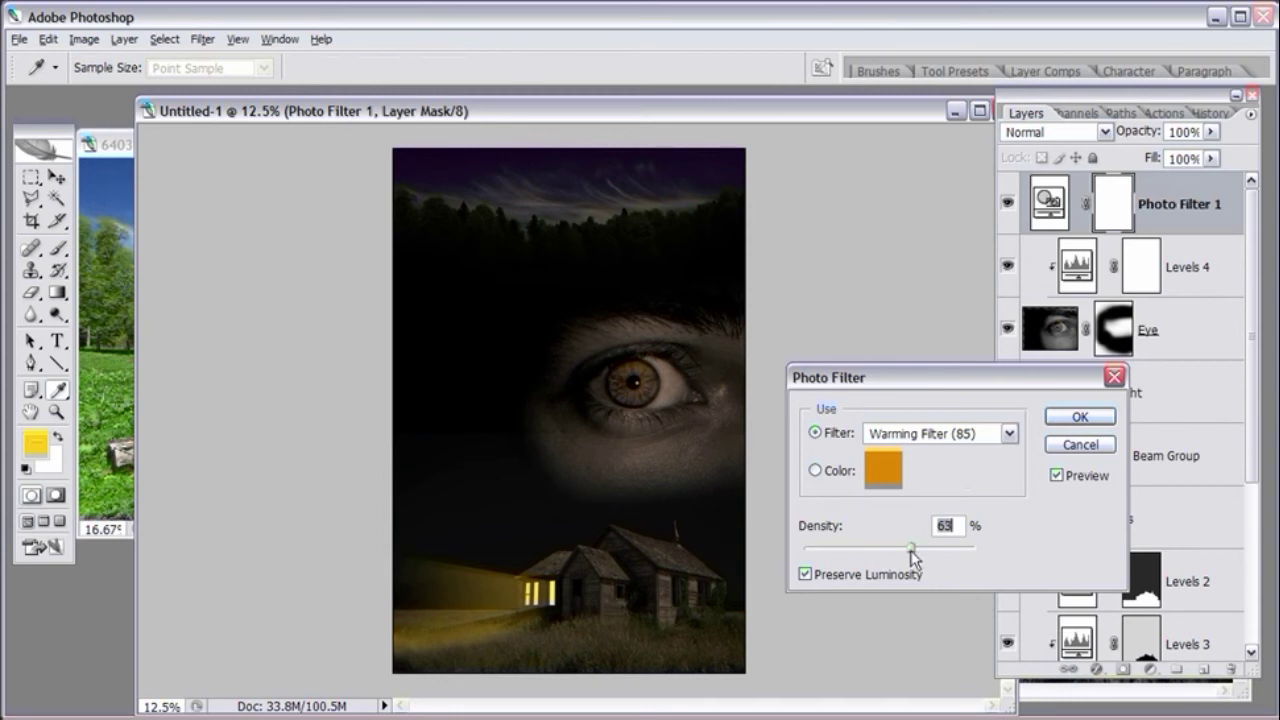
- Try custom filter colors, starting with an orange with red 255, and a density of 66%
click(845, 473)
click(878, 480)
double_click(718, 446)
text(255)
click(823, 258)
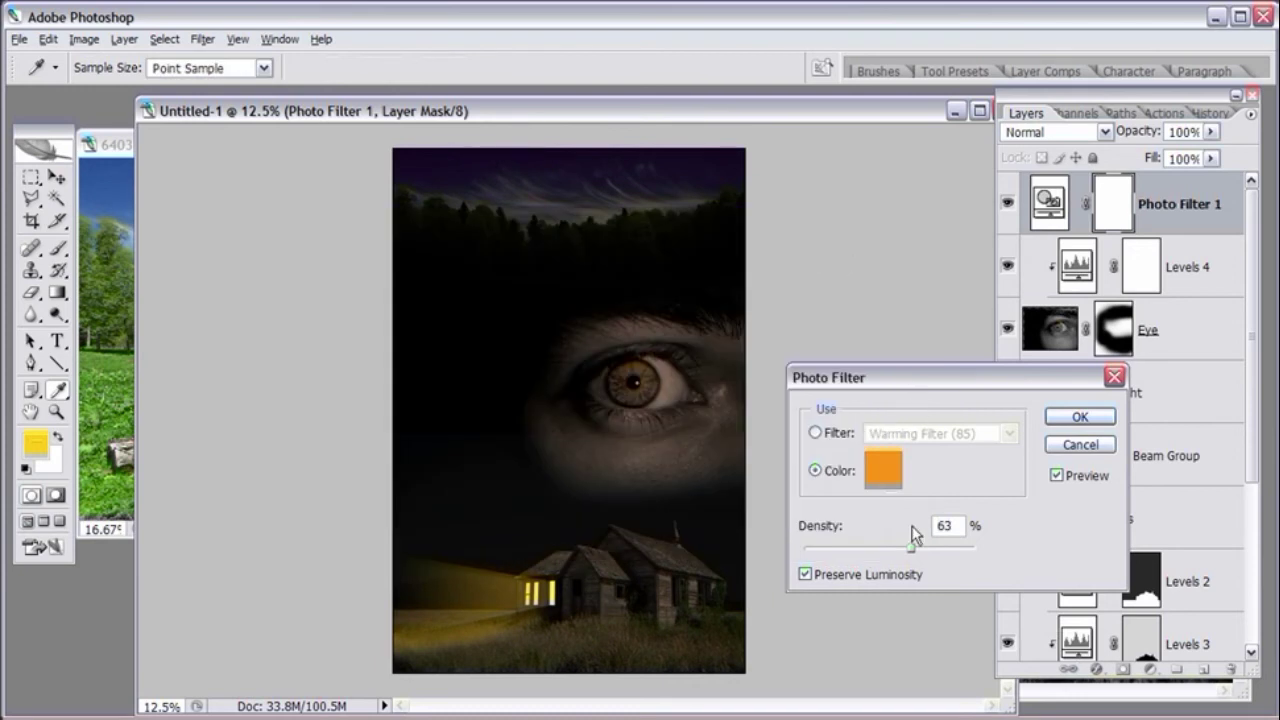
click(878, 472)
drag(594, 277, 535, 273)
click(823, 258)
mouse_move(930, 549)
mouse_down()
mouse_move(943, 553)
mouse_move(916, 551)
mouse_up()
- Try the Green, Cooling Filter (LBB), Warming Filter (LBA), Orange and Deep Red presets, then reselect Warming Filter (85)
click(836, 434)
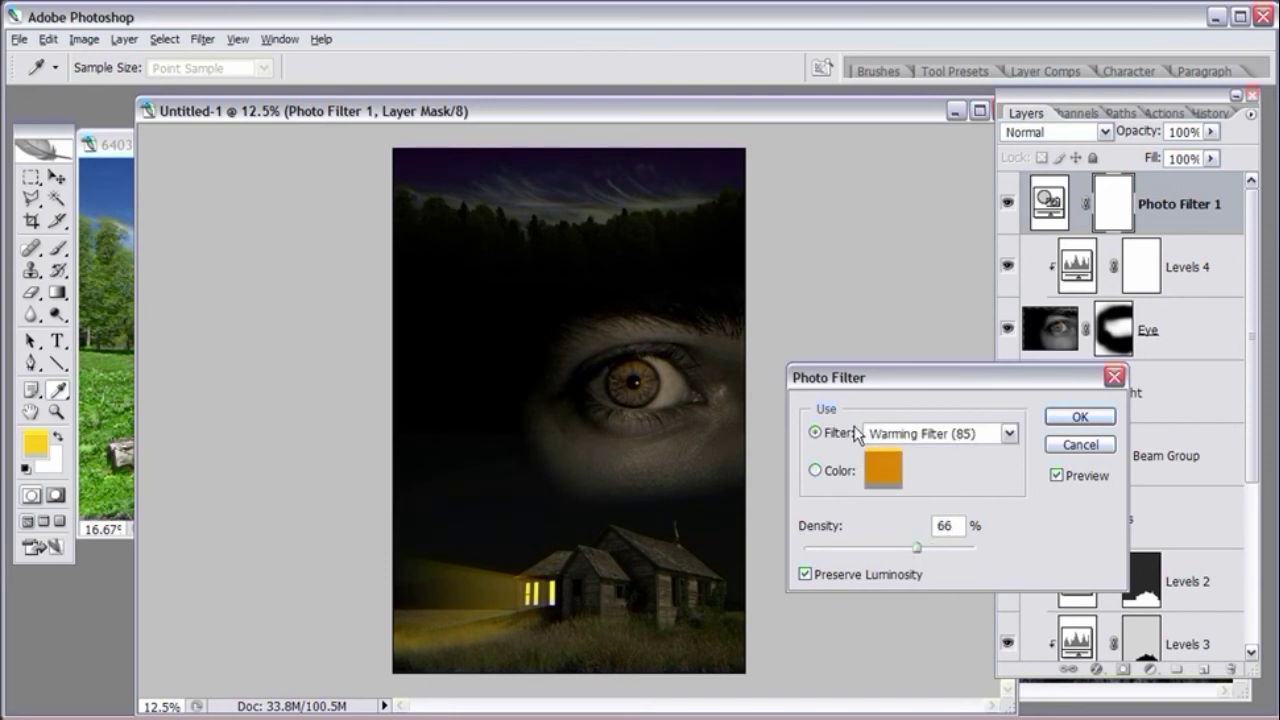
click(1009, 433)
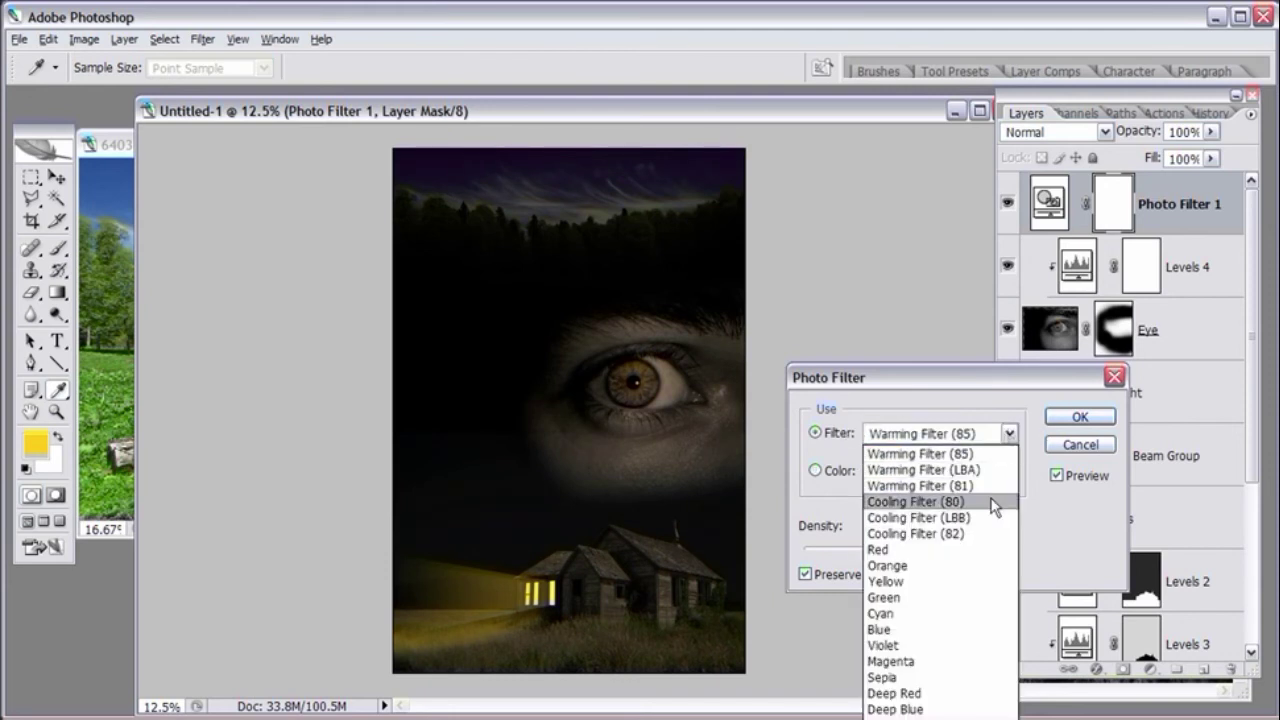
click(950, 597)
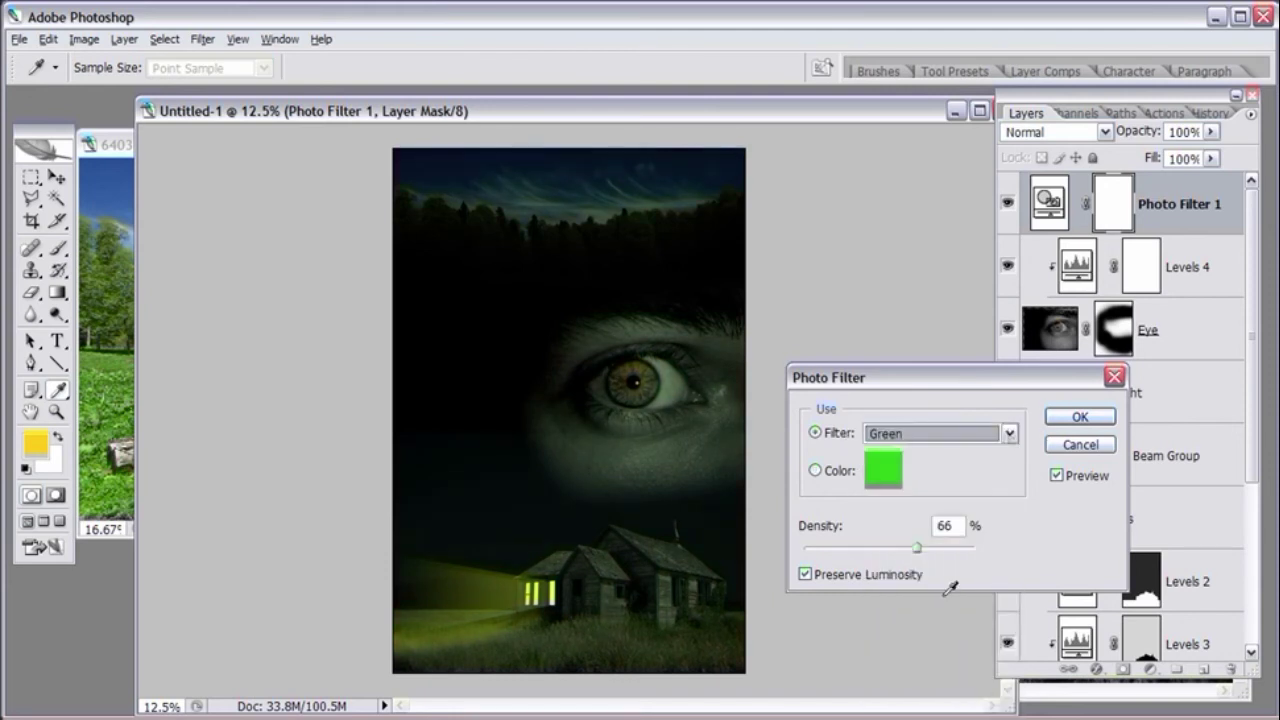
click(1009, 433)
click(978, 518)
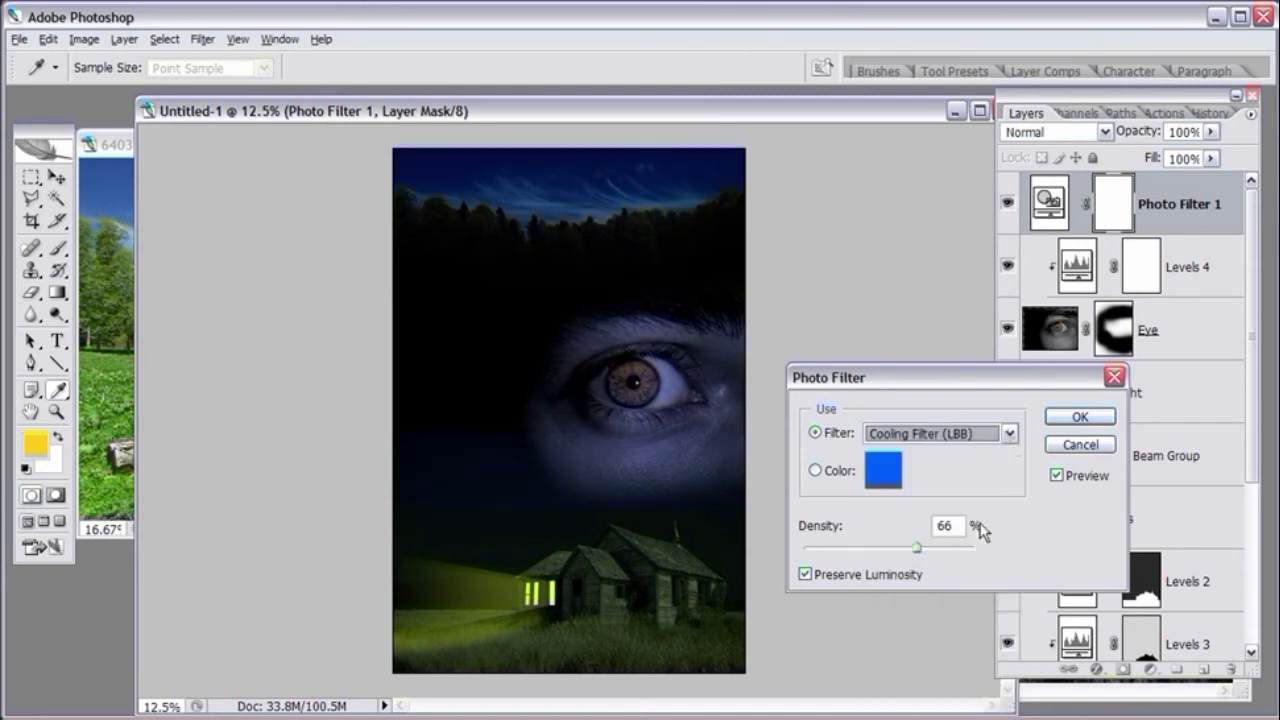
click(1012, 434)
click(930, 469)
click(1009, 433)
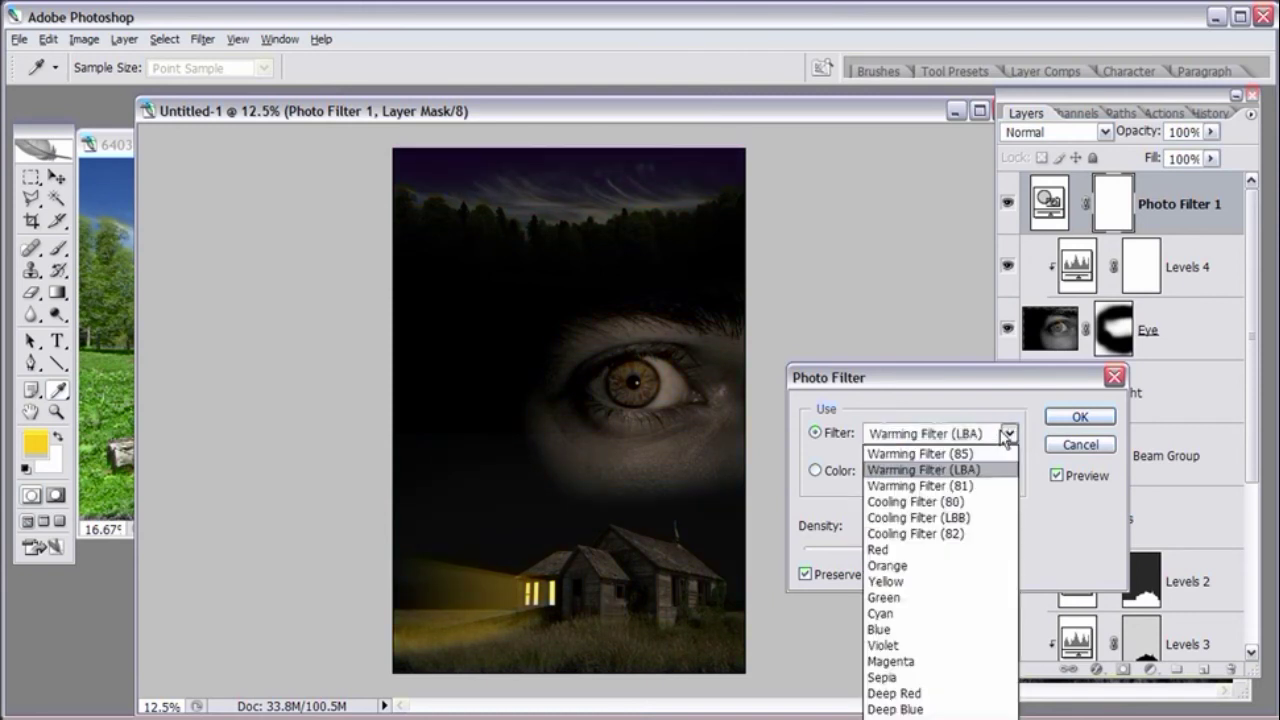
click(977, 566)
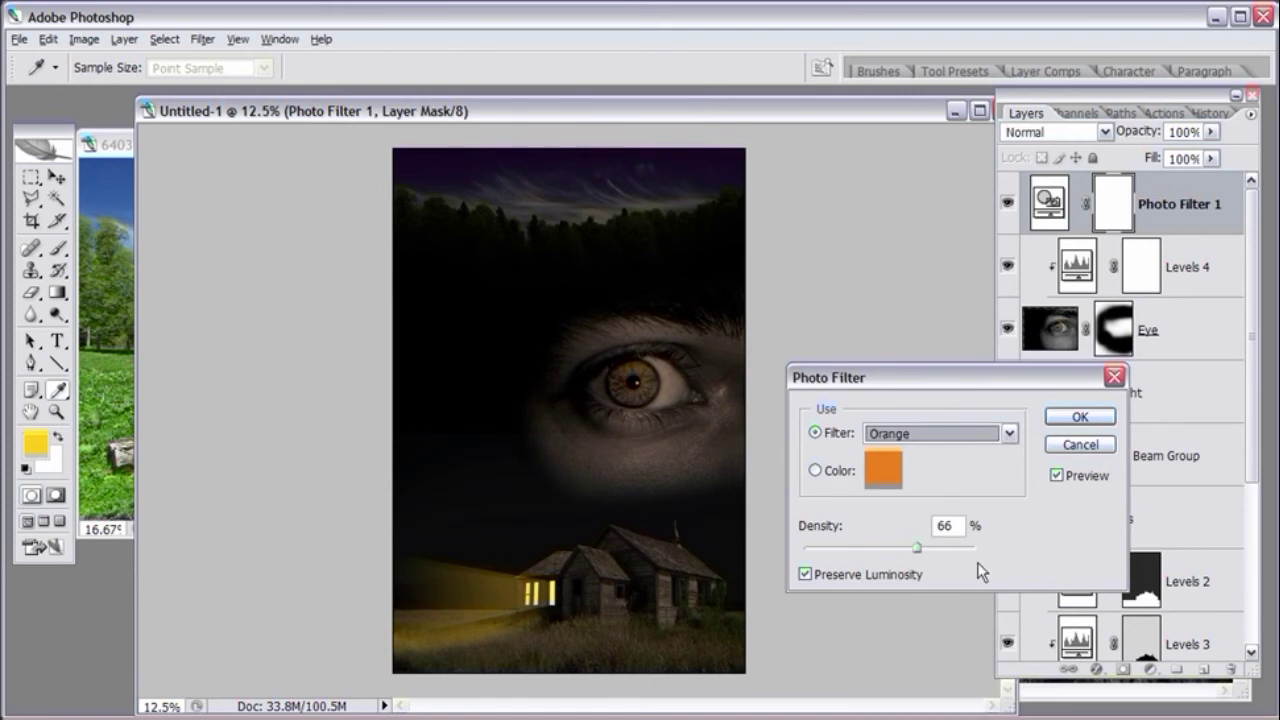
click(1010, 434)
click(965, 693)
click(1009, 434)
click(920, 453)
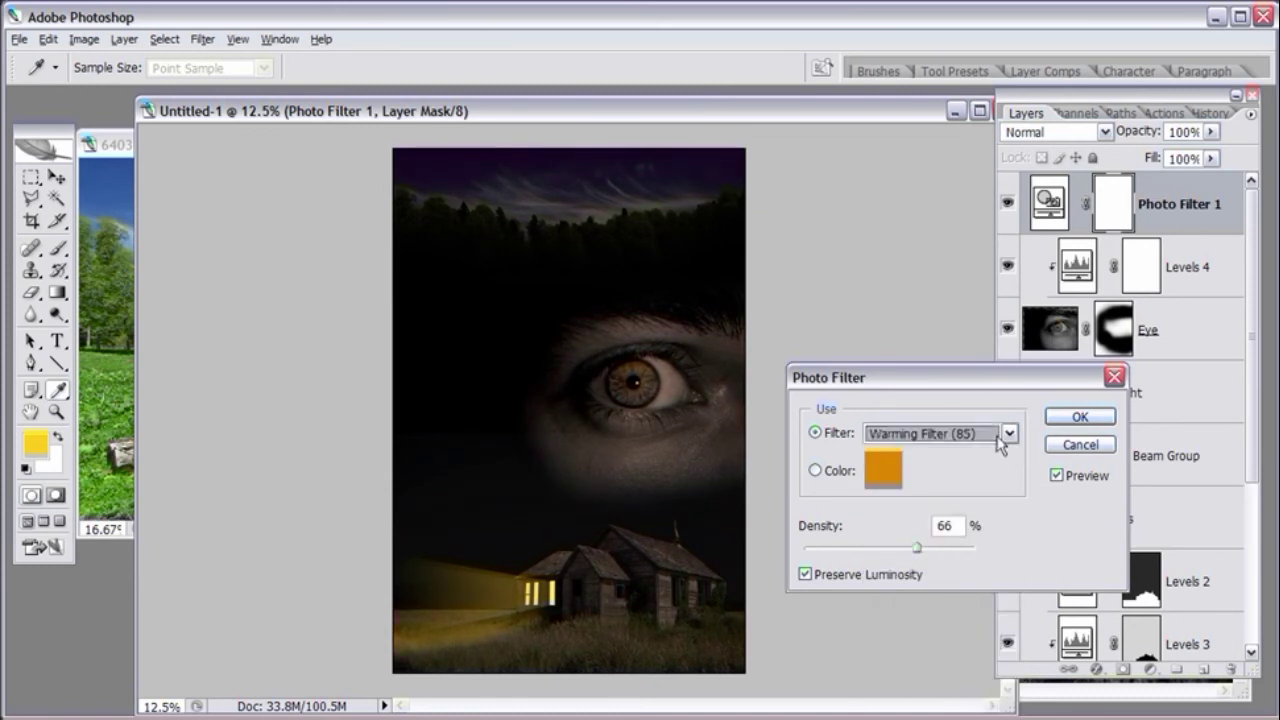
- Base the photo filter on the custom orange color, raise its density slightly and apply it
click(836, 472)
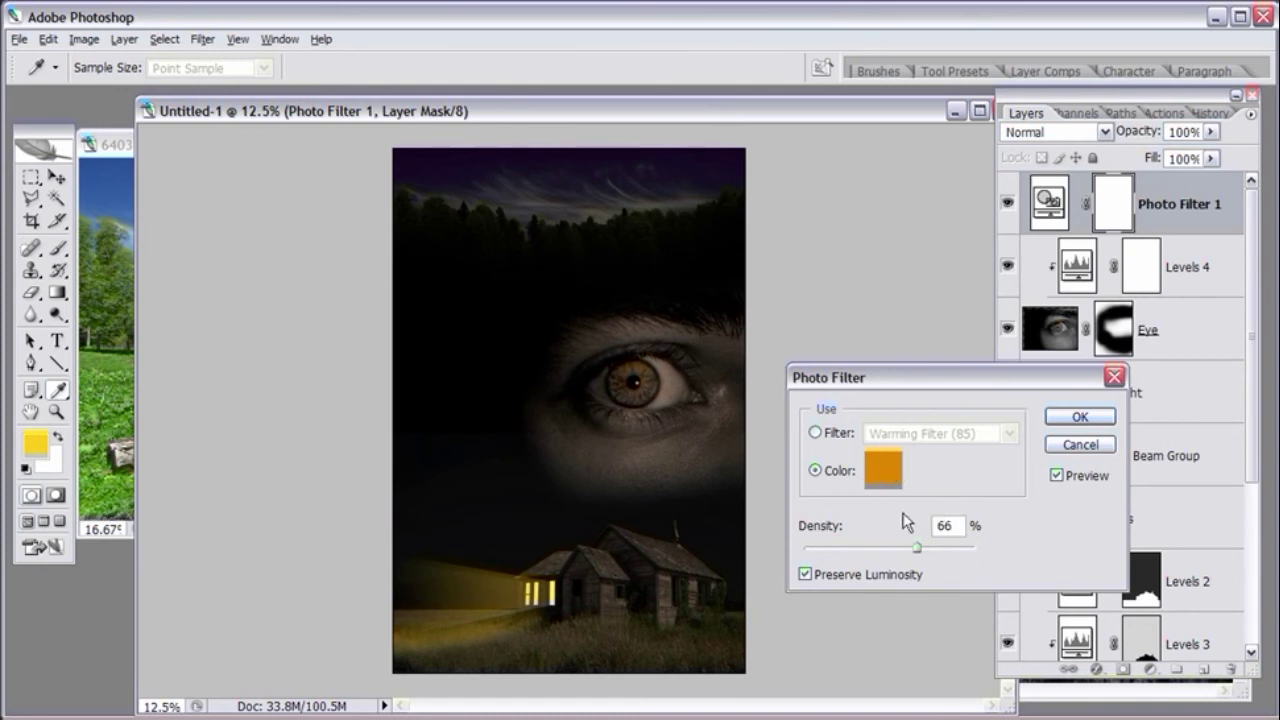
mouse_move(918, 549)
mouse_down()
mouse_move(950, 557)
mouse_move(936, 557)
mouse_up()
click(1072, 424)
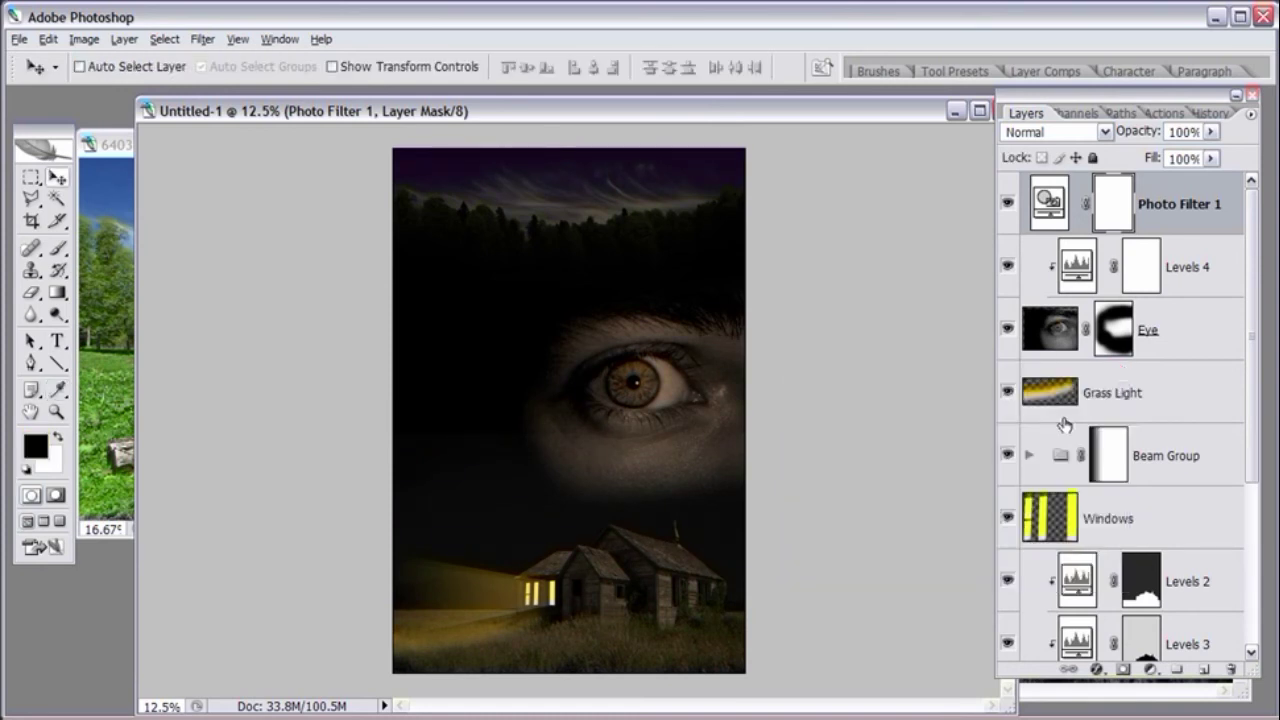
- Examine the poster enlarged in full-screen view without palettes, from the house and light beams up to the eye, trees and sky
click(60, 521)
click(56, 411)
click(667, 470)
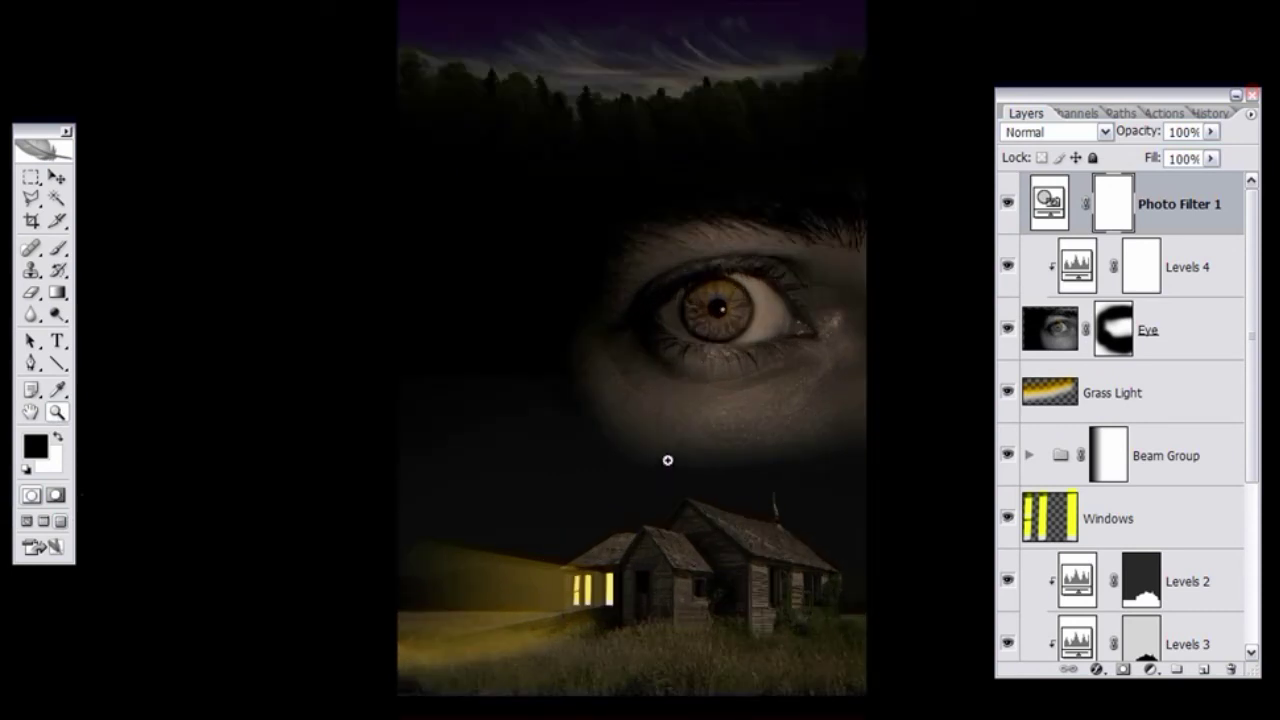
key(Tab)
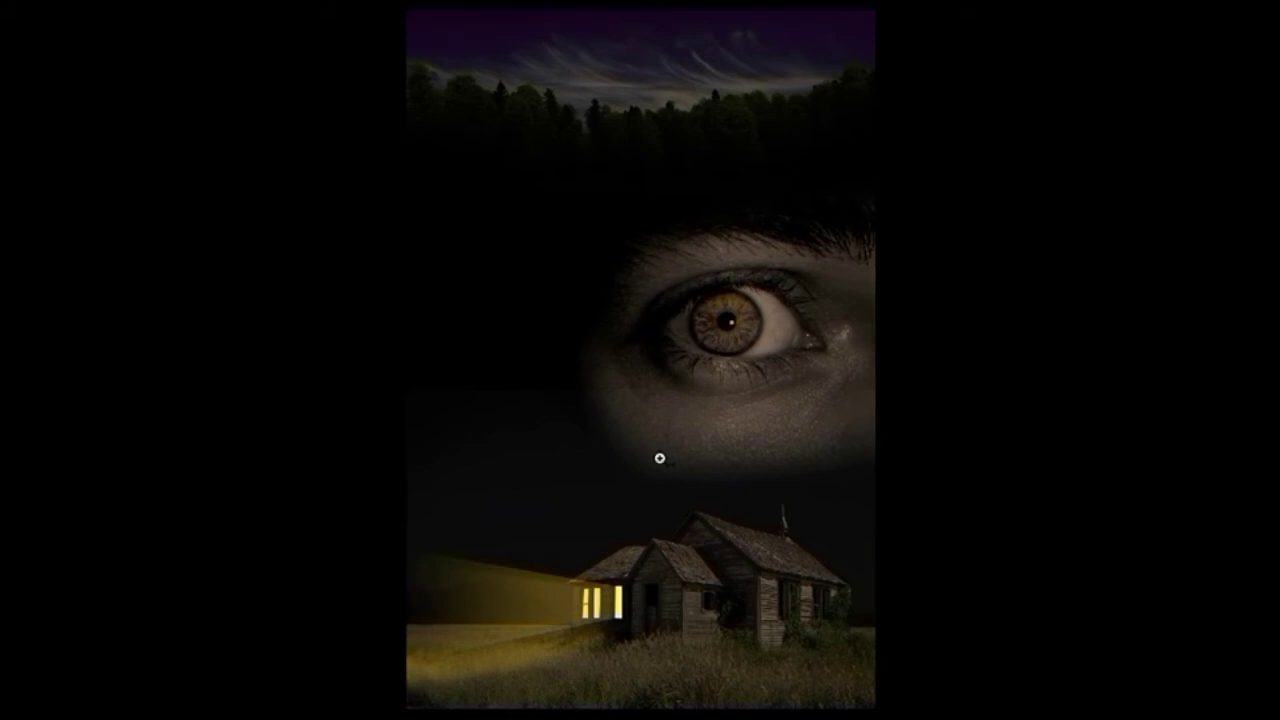
drag(659, 458, 666, 366)
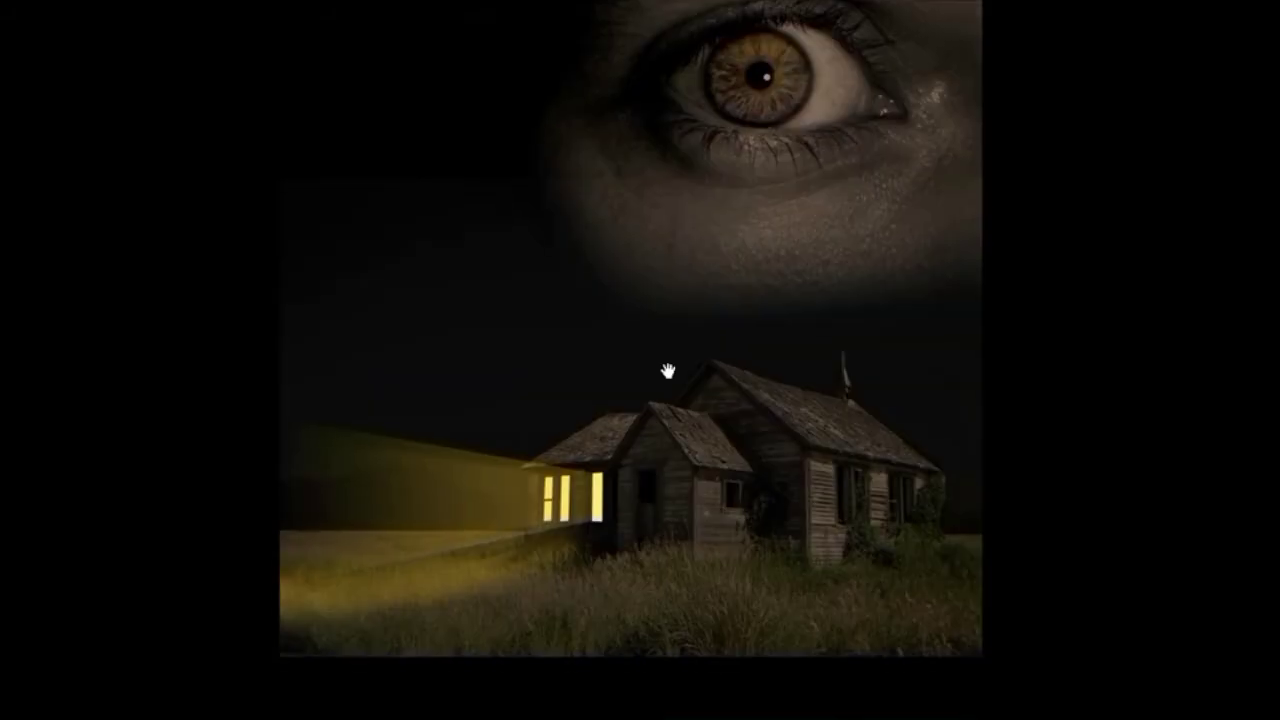
key(ctrl+z)
click(647, 507)
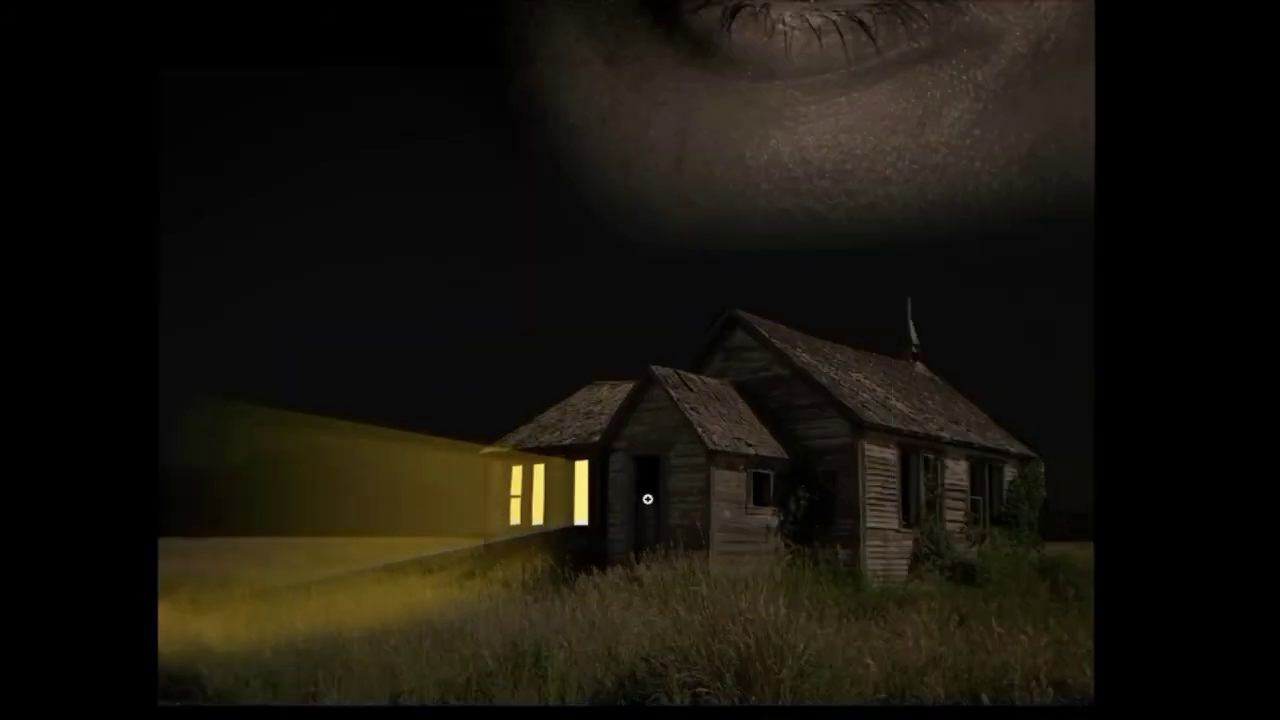
click(646, 500)
drag(589, 443, 671, 371)
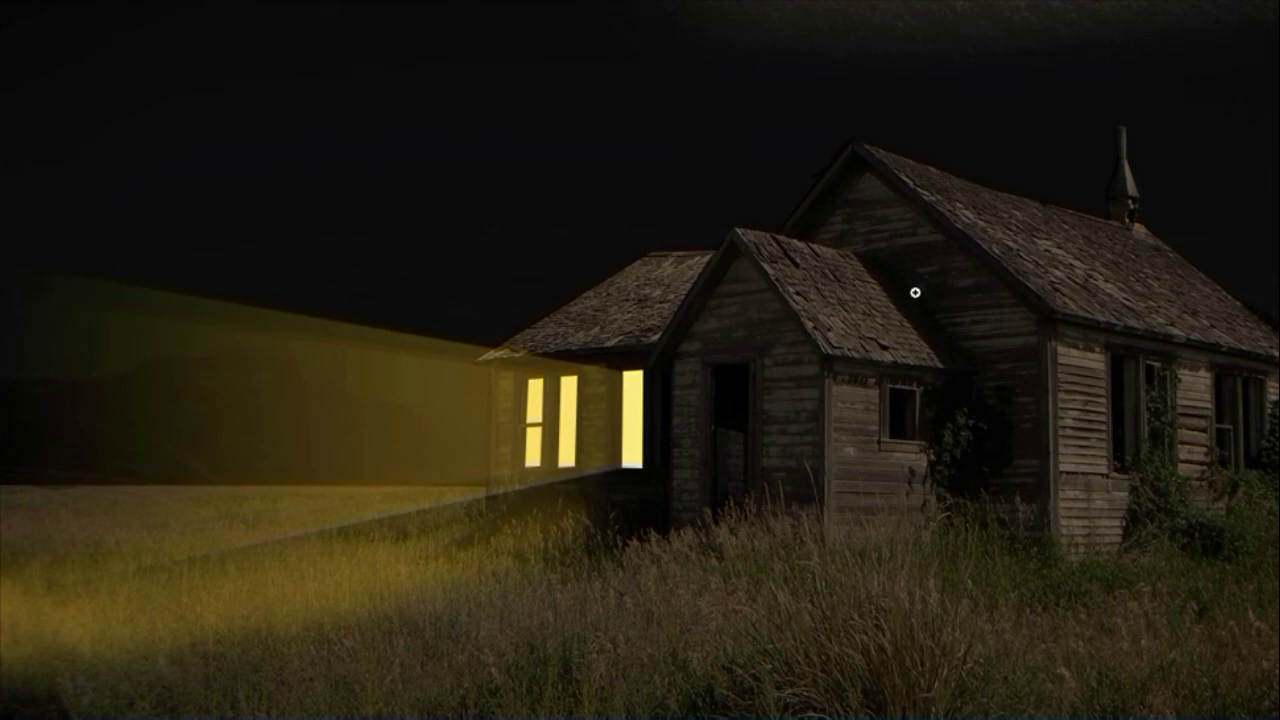
drag(806, 117, 756, 638)
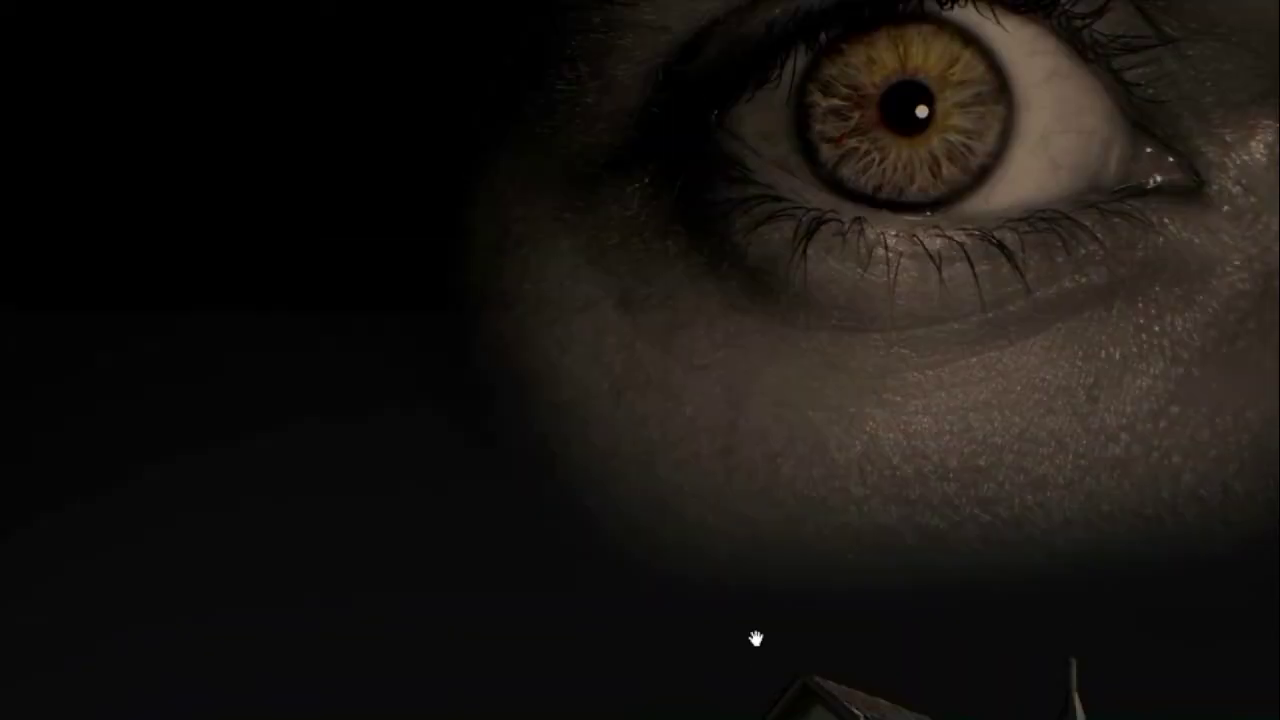
scroll(723, 571, up, 3)
scroll(716, 410, up, 4)
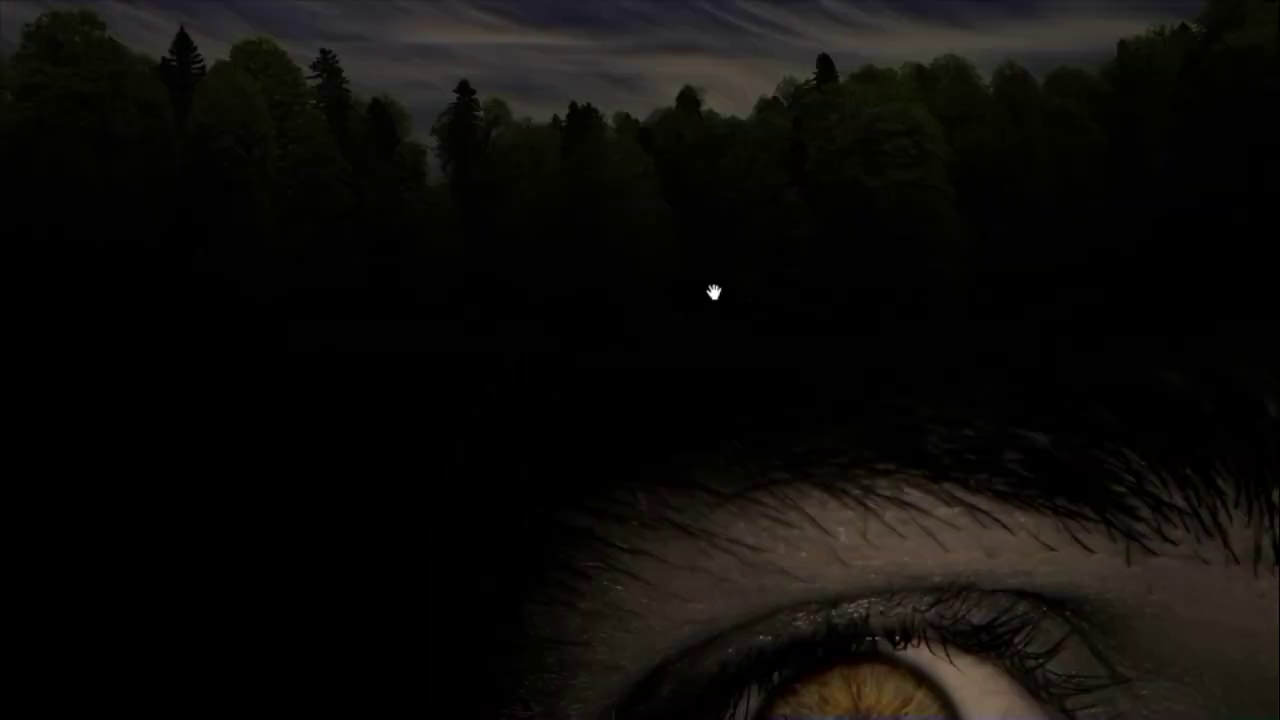
scroll(740, 450, up, 5)
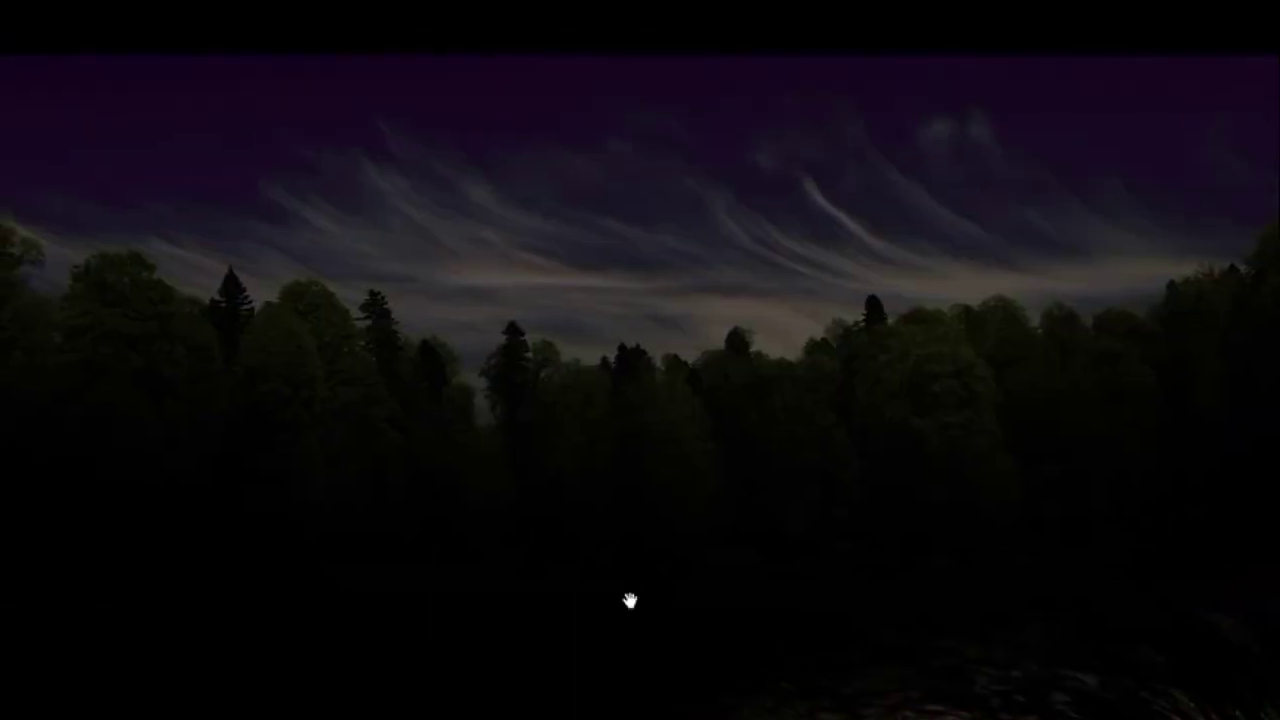
scroll(629, 600, down, 10)
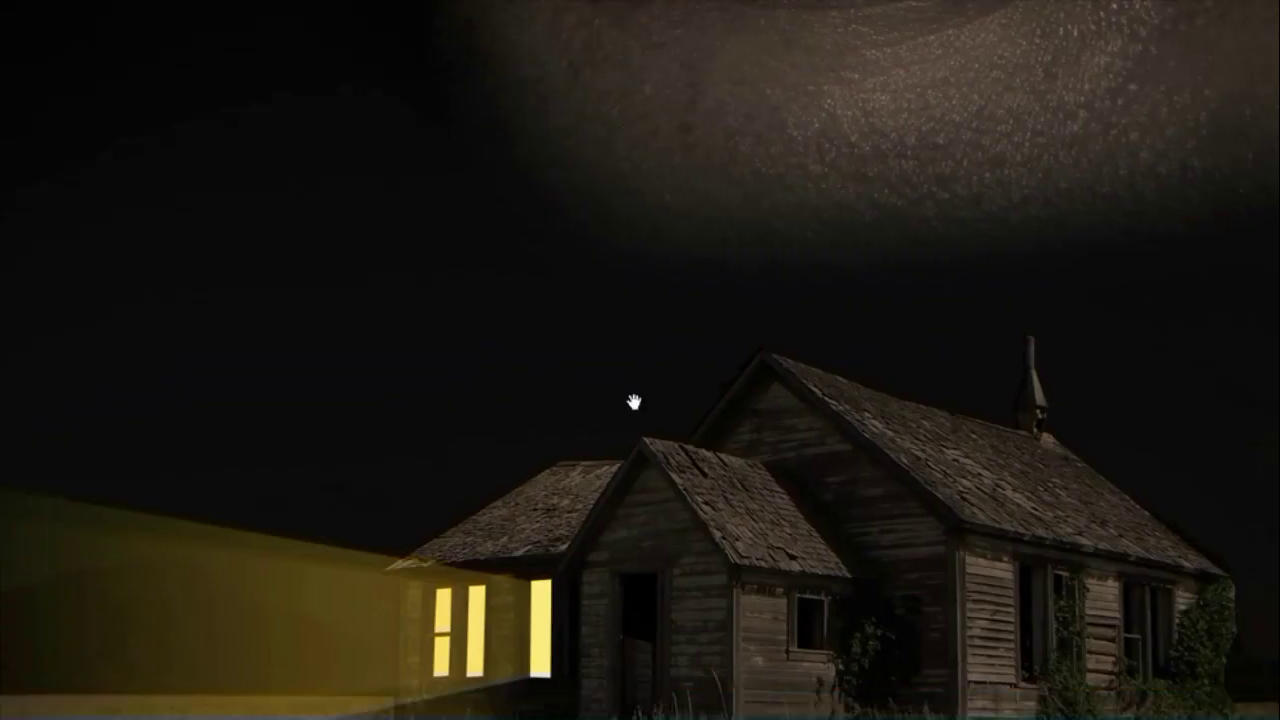
scroll(633, 400, down, 1)
- Bring back the palettes, return to the standard window view and show the whole poster at 12.5%
key(Tab)
key(z)
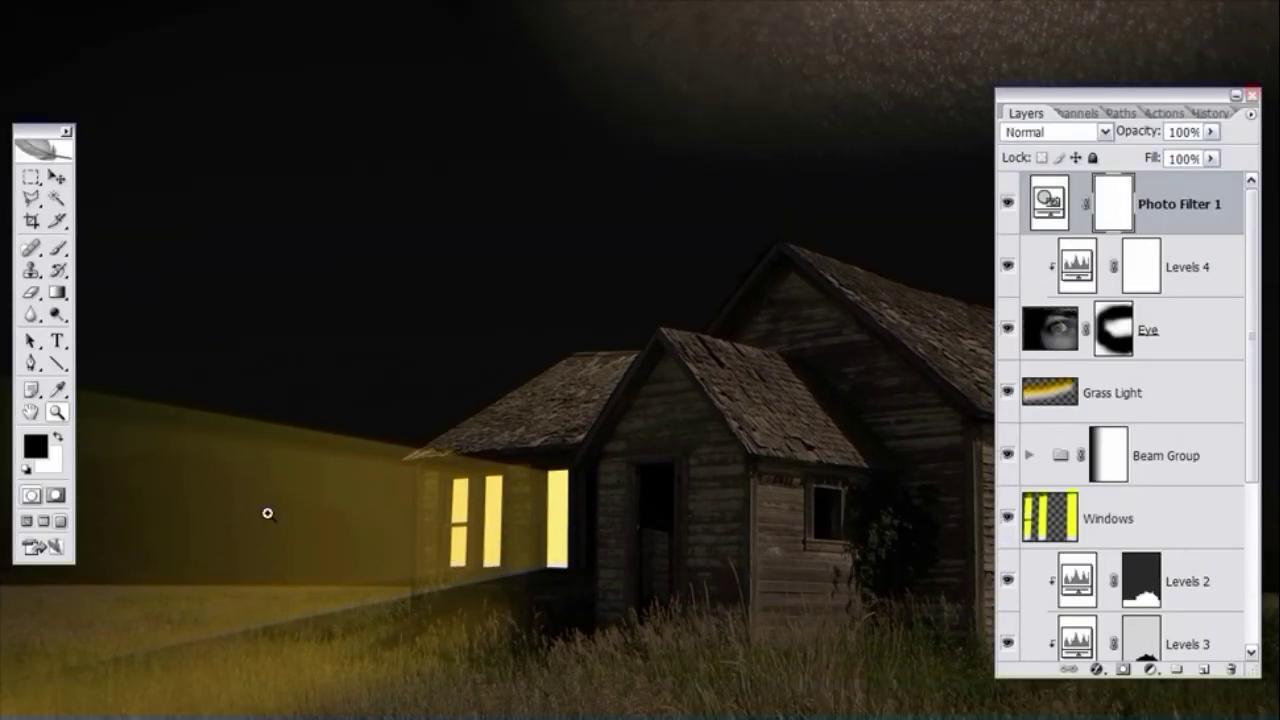
click(27, 521)
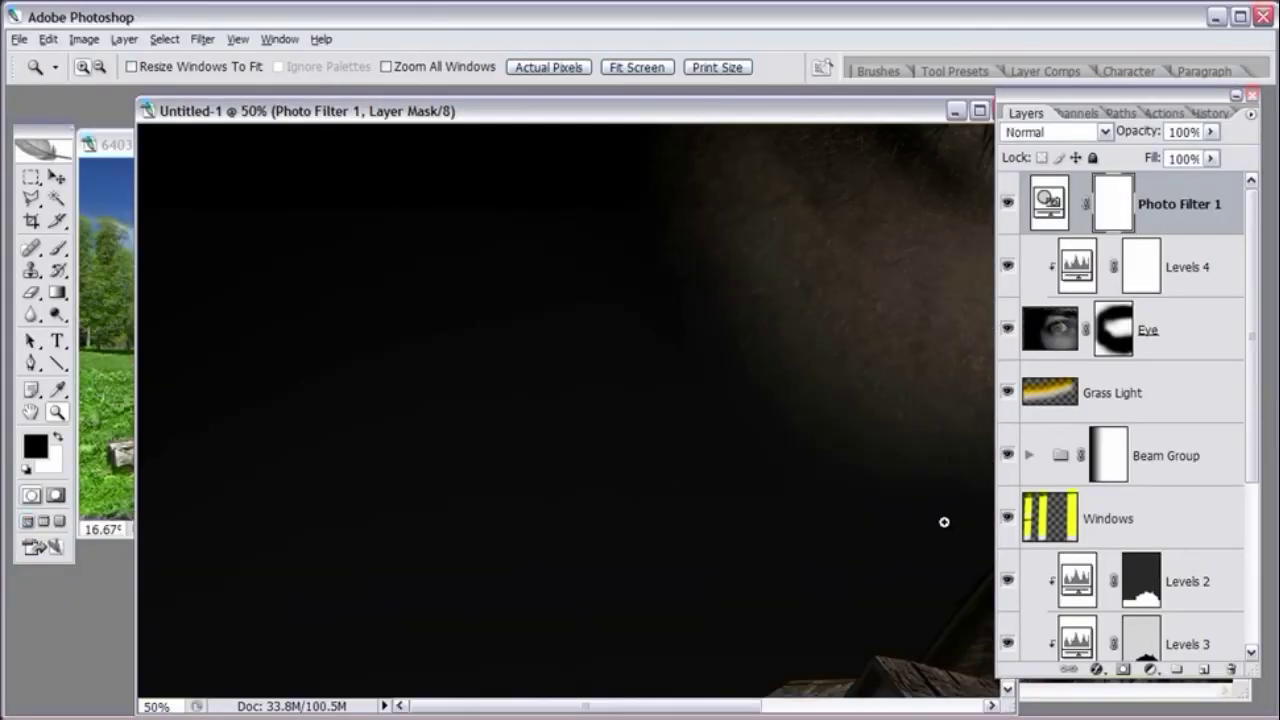
key(ctrl+minus)
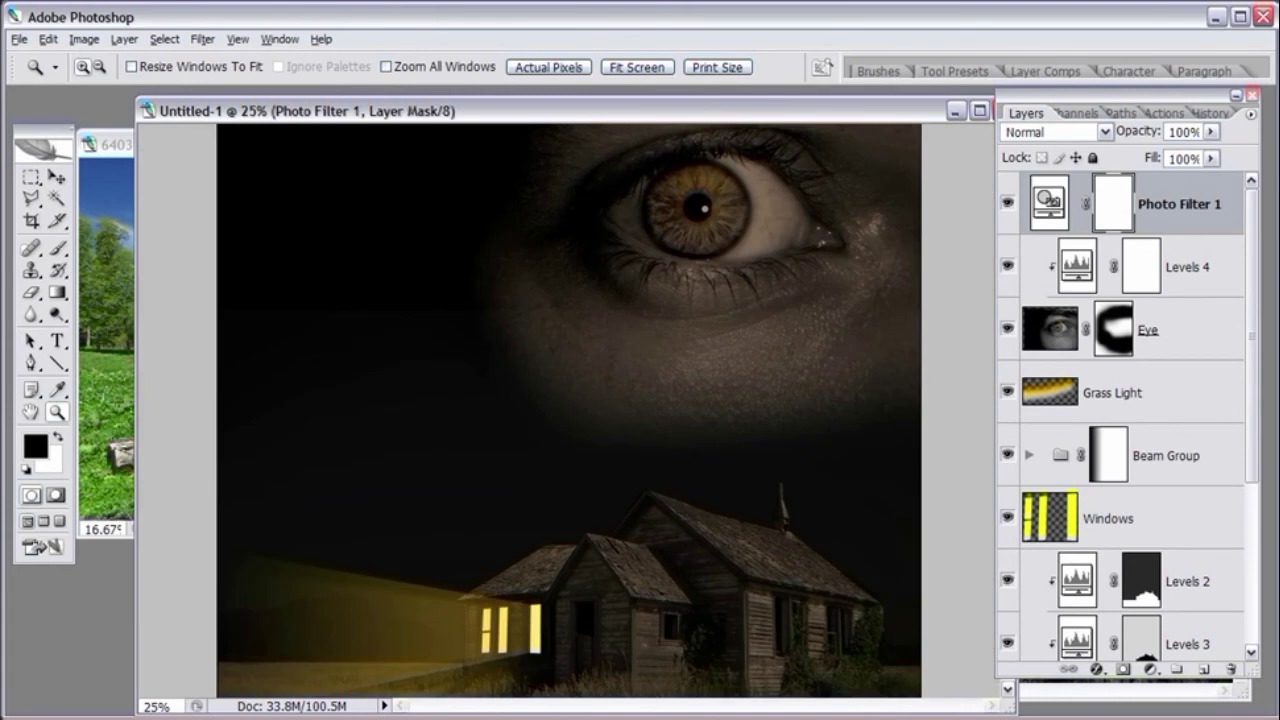
key(ctrl+minus)
key(ctrl+minus)
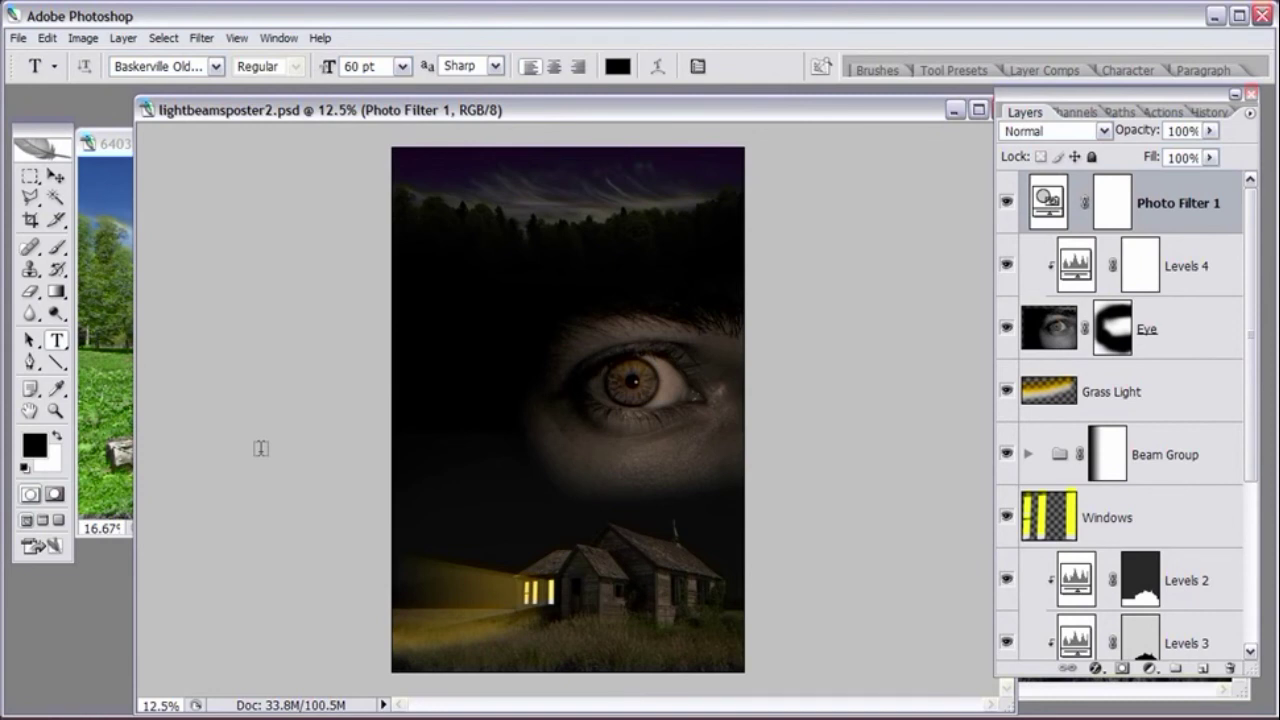
- Set the foreground color to white and add the title text OCCUPANTS in 60 pt Baskerville Old on the dark area above the eye
click(38, 448)
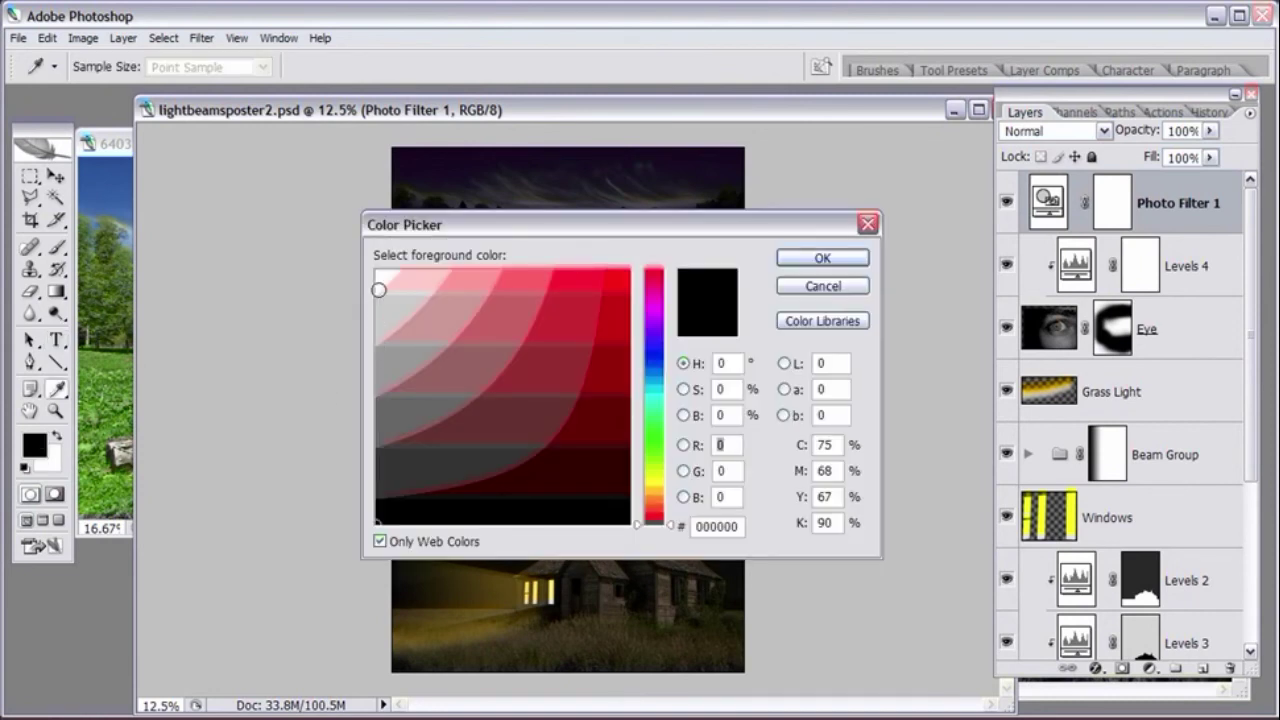
click(380, 277)
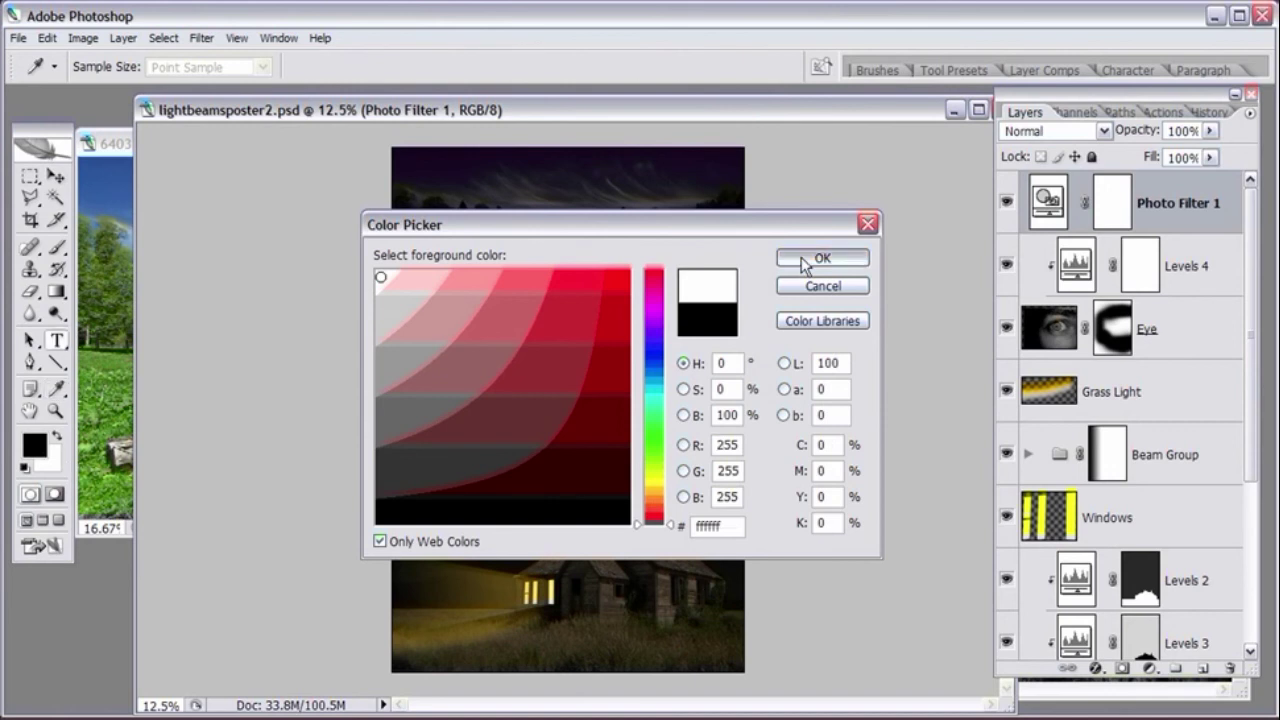
click(821, 258)
key(t)
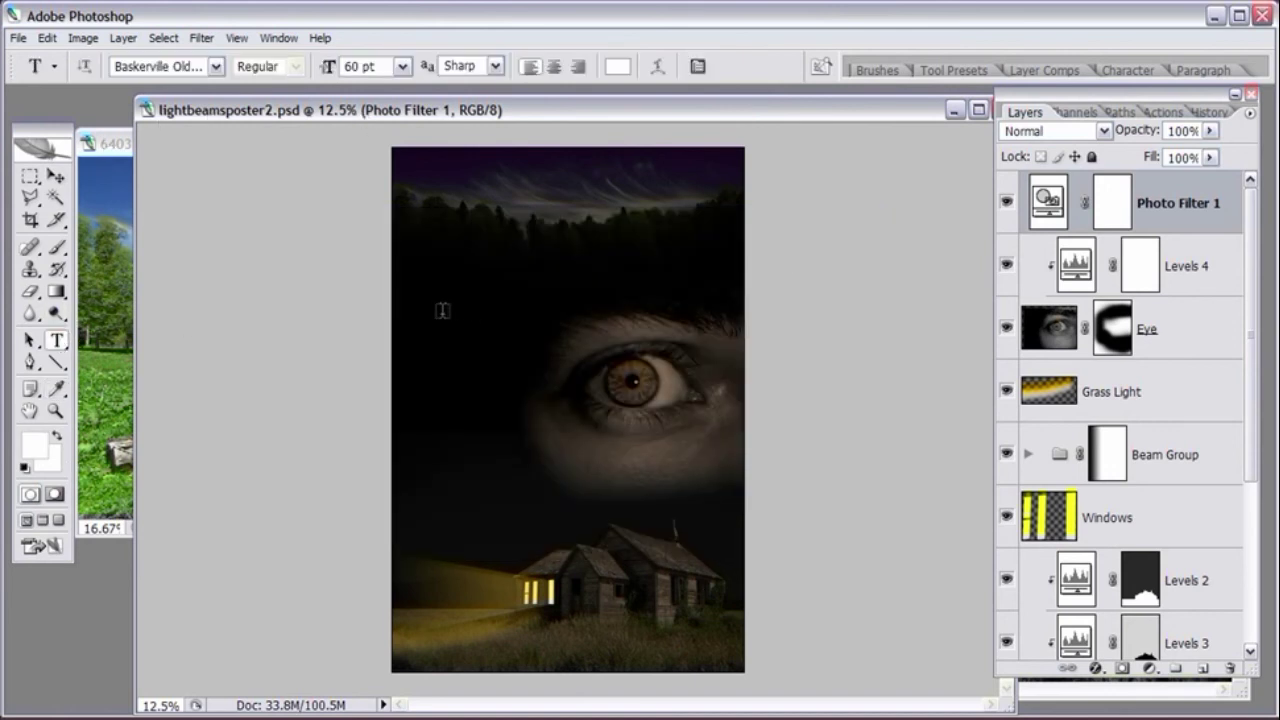
click(423, 312)
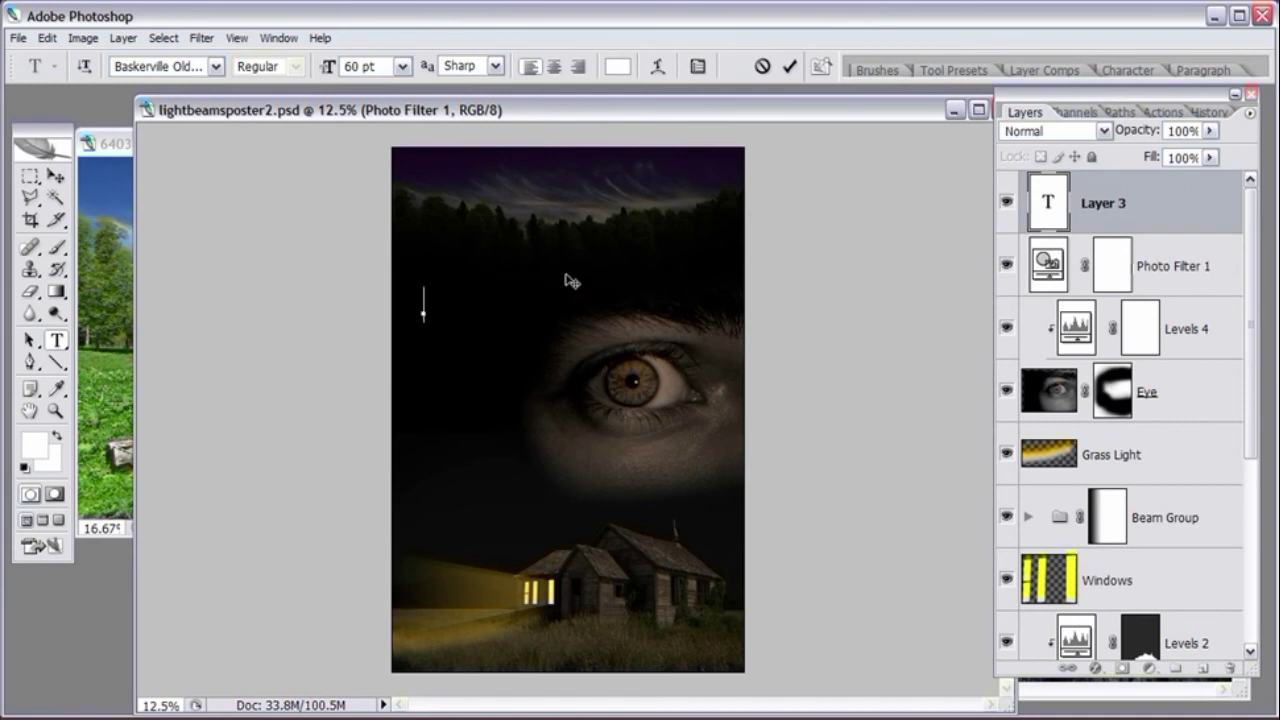
text(OCCUPANTS)
key(ctrl+Return)
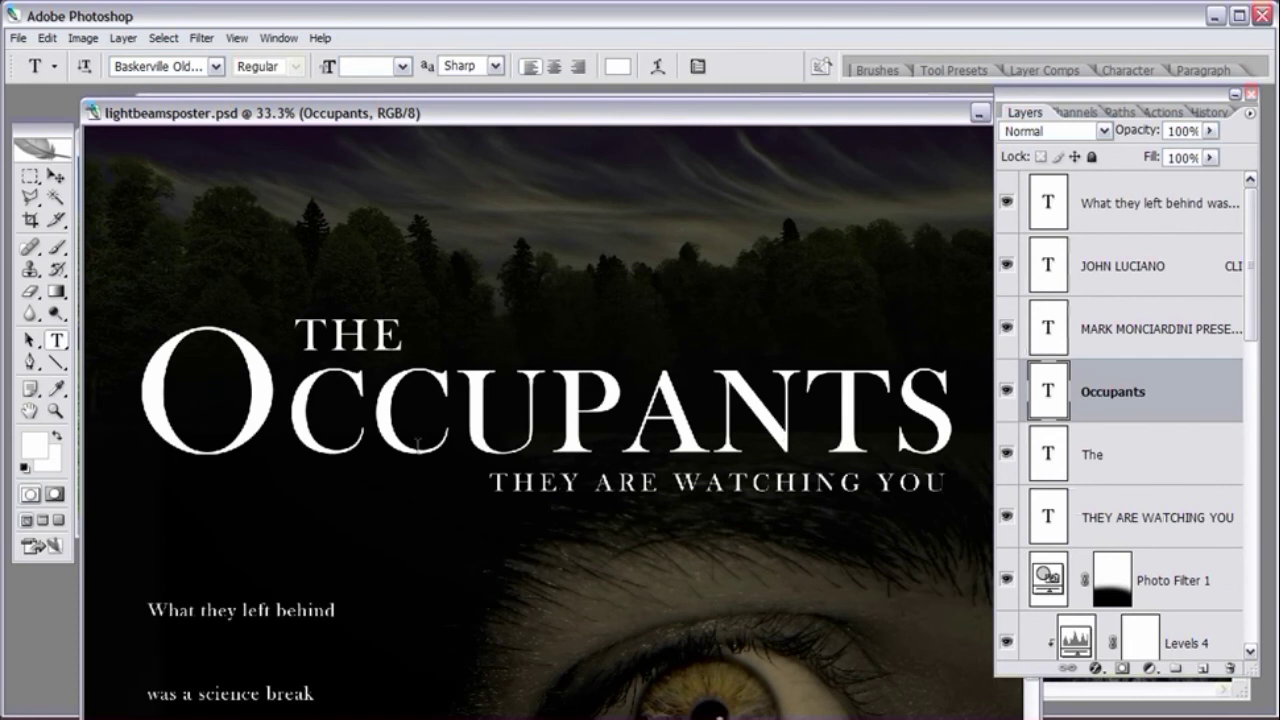
- Check the font size of the large initial O in the title of the finished lightbeamsposter.psd
drag(270, 397, 155, 392)
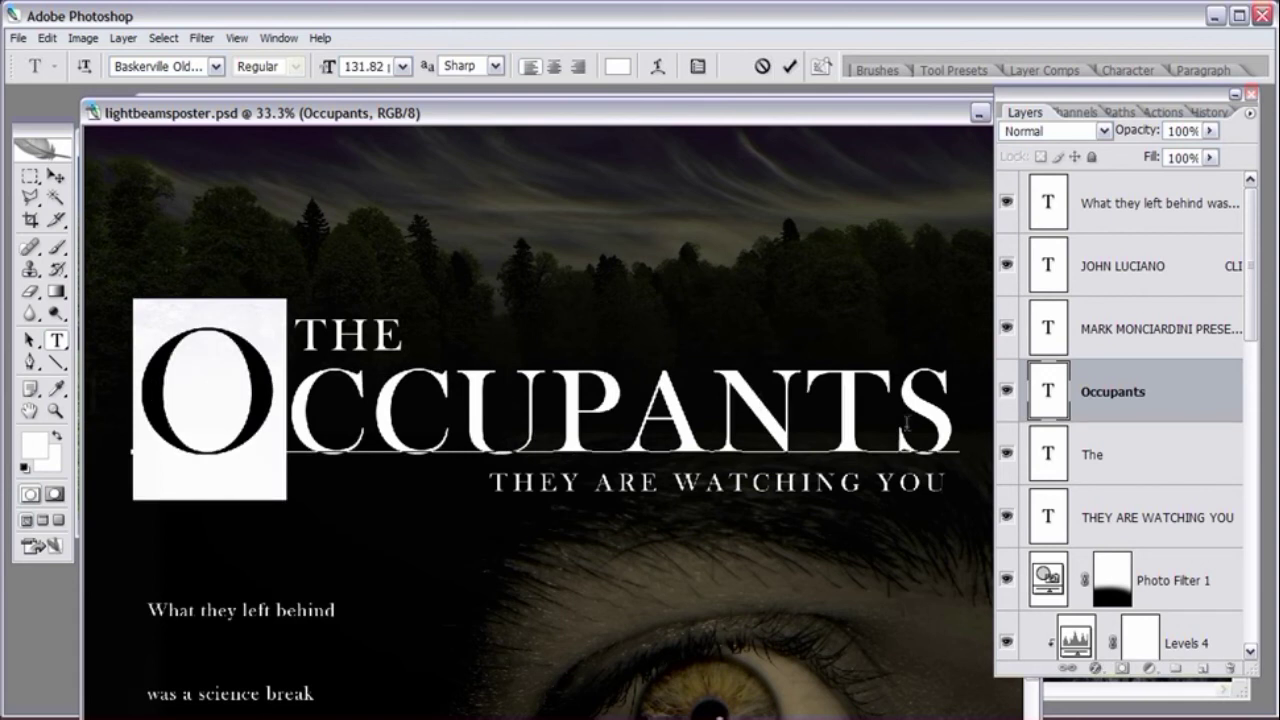
click(31, 176)
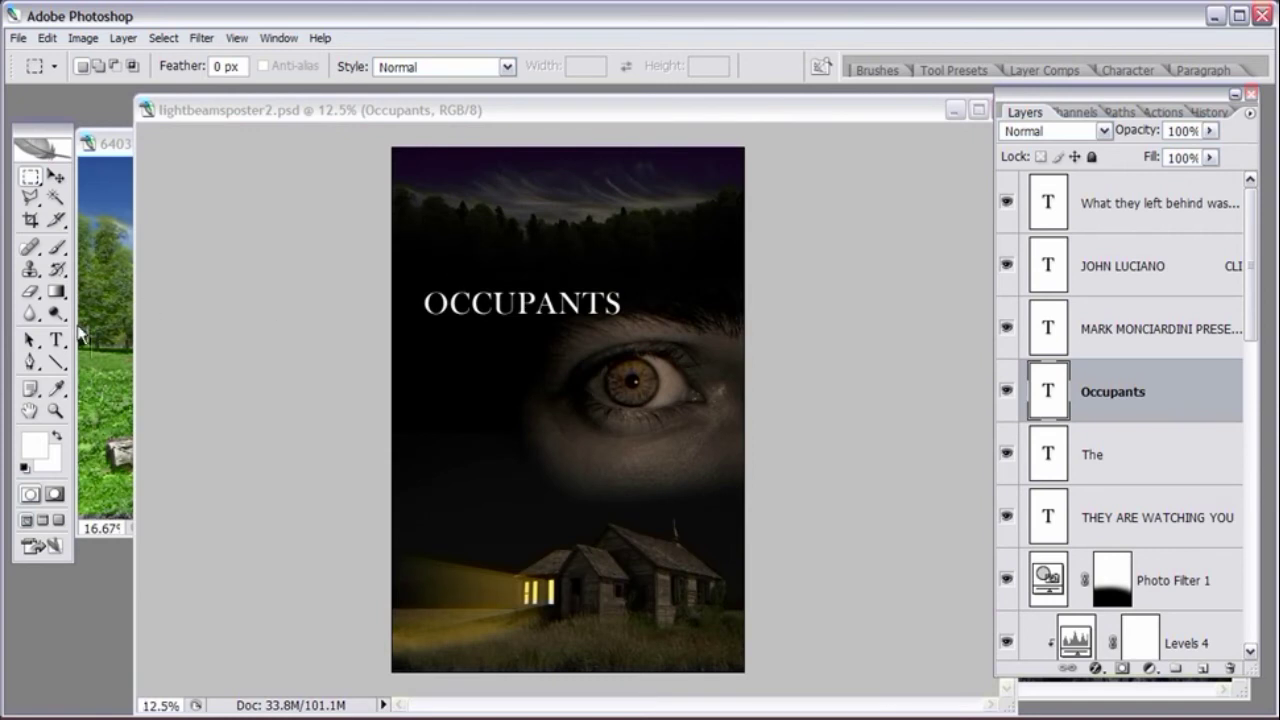
- Enlarge only the initial O of the OCCUPANTS title in lightbeamsposter2.psd to 96 pt
click(57, 340)
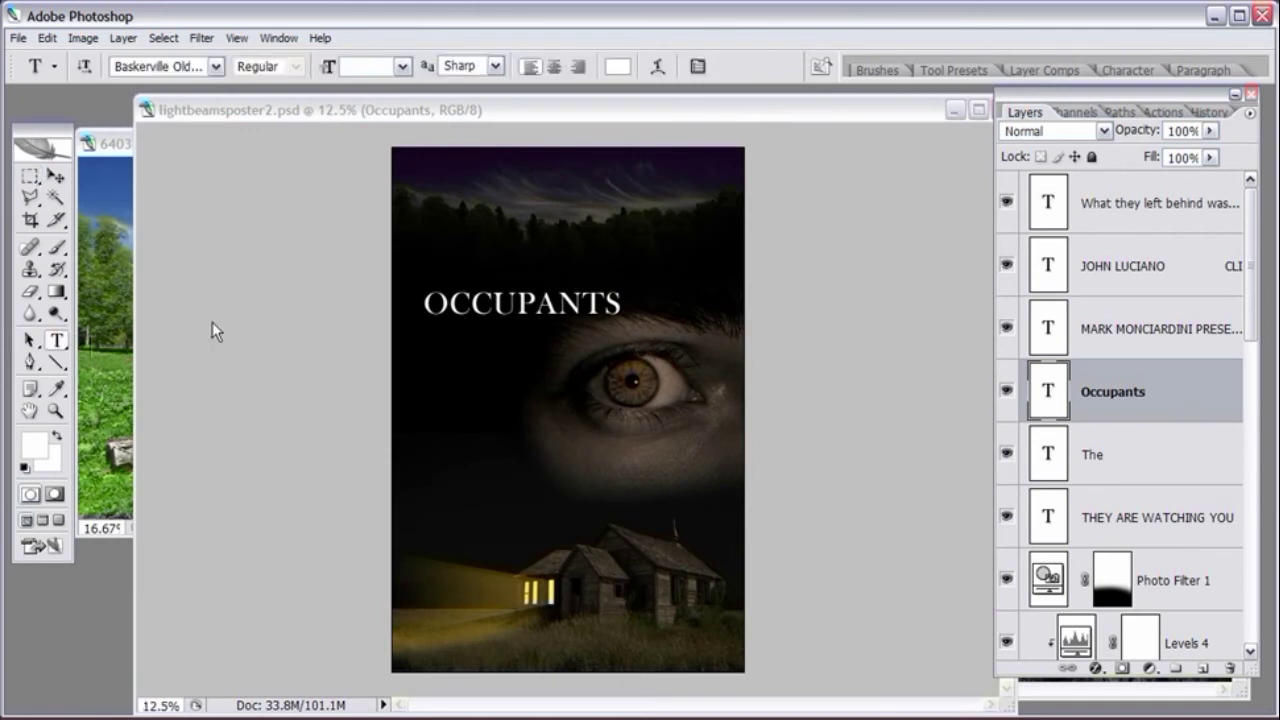
click(434, 296)
drag(446, 301, 423, 302)
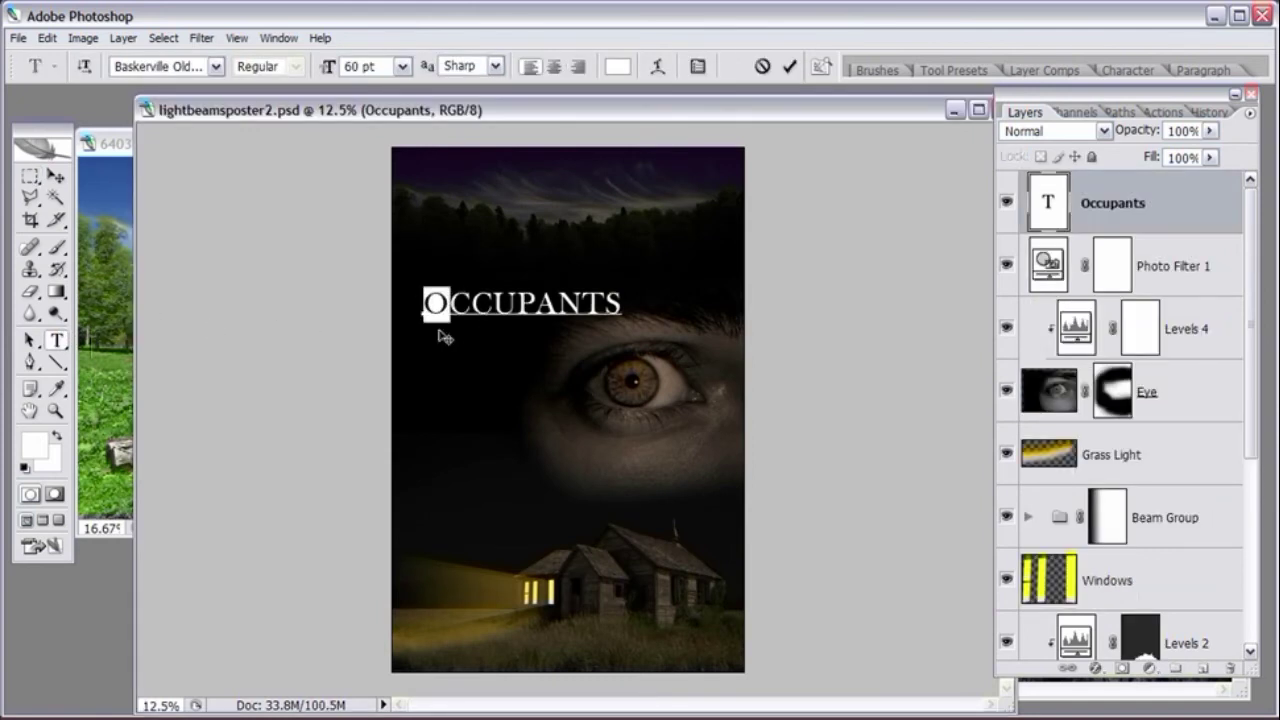
click(1143, 72)
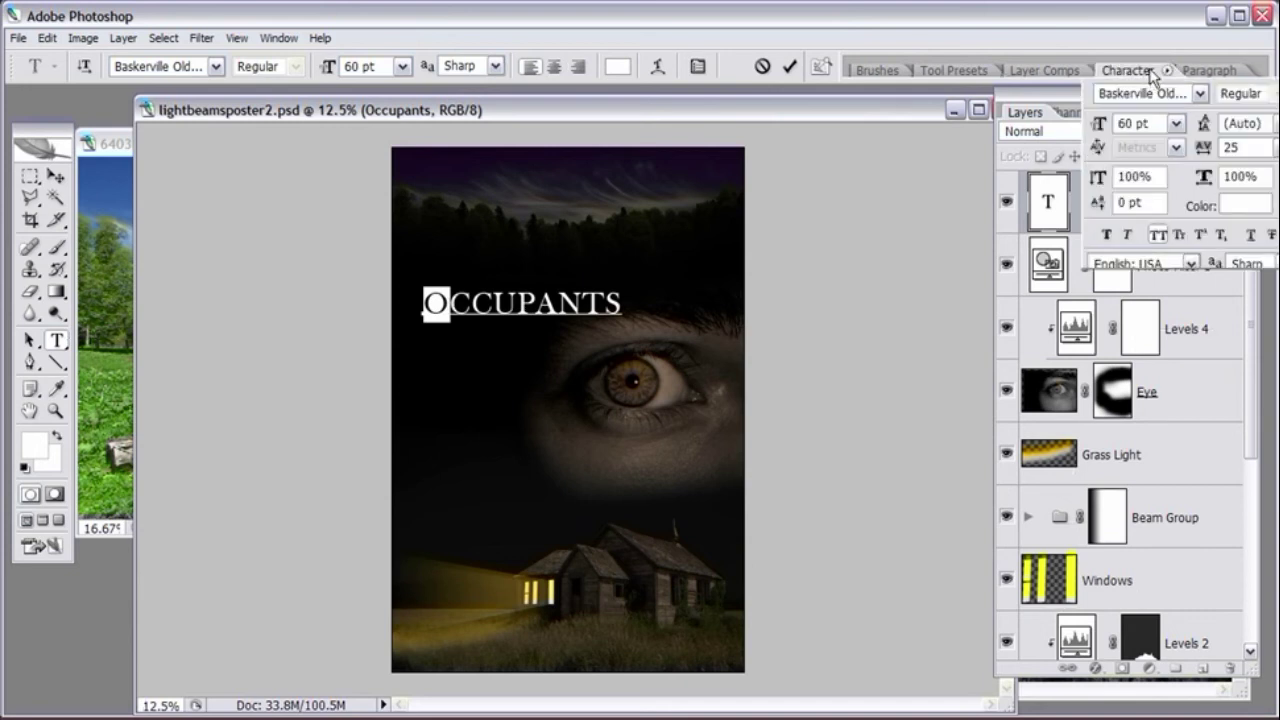
drag(1150, 72, 796, 227)
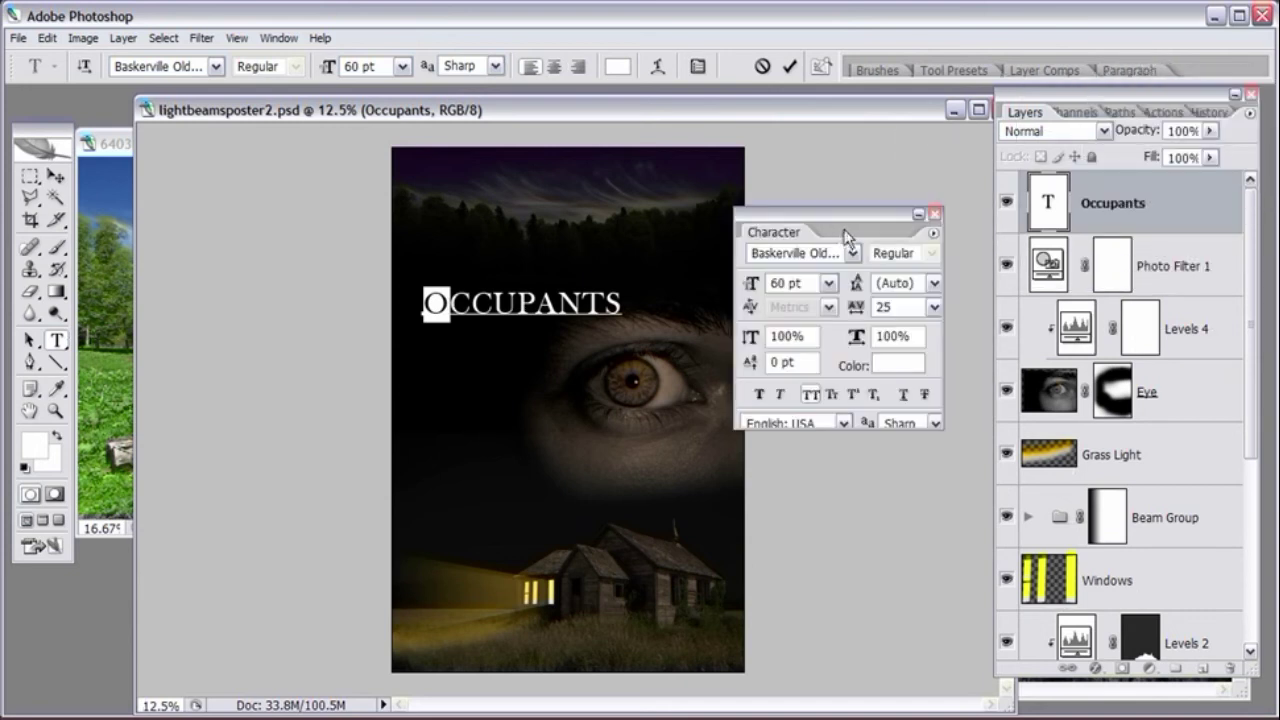
click(838, 286)
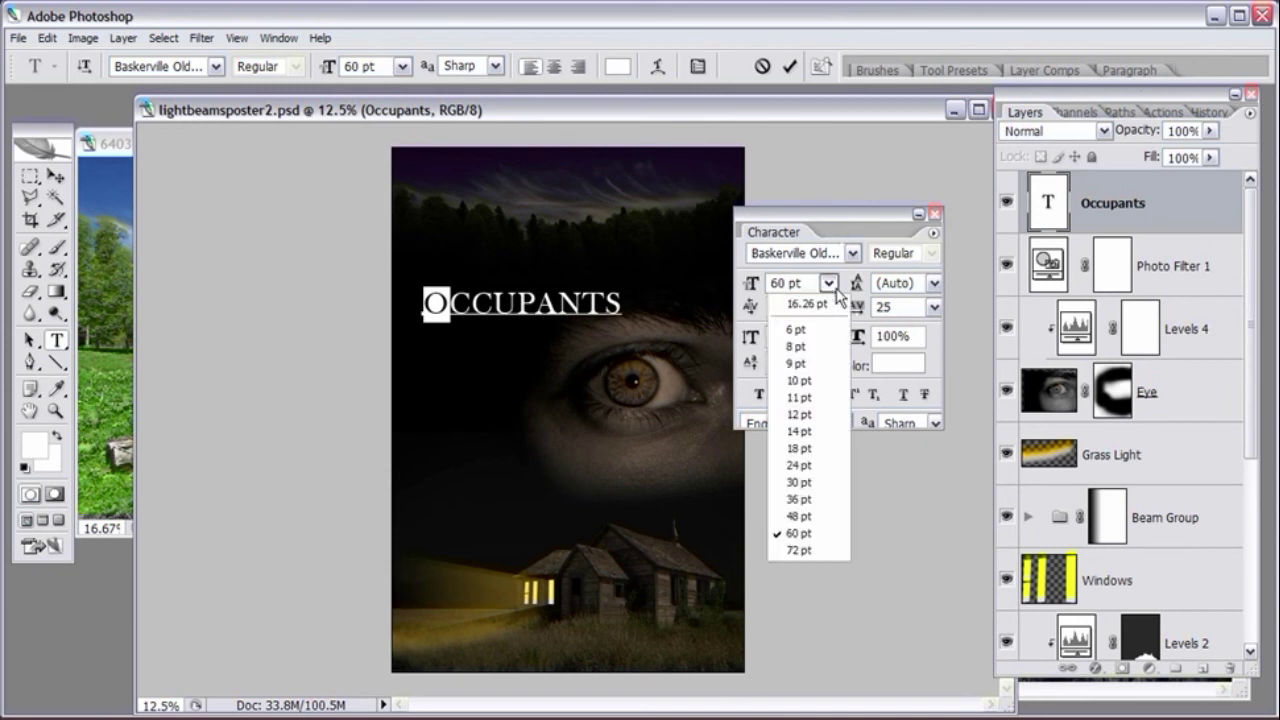
click(819, 557)
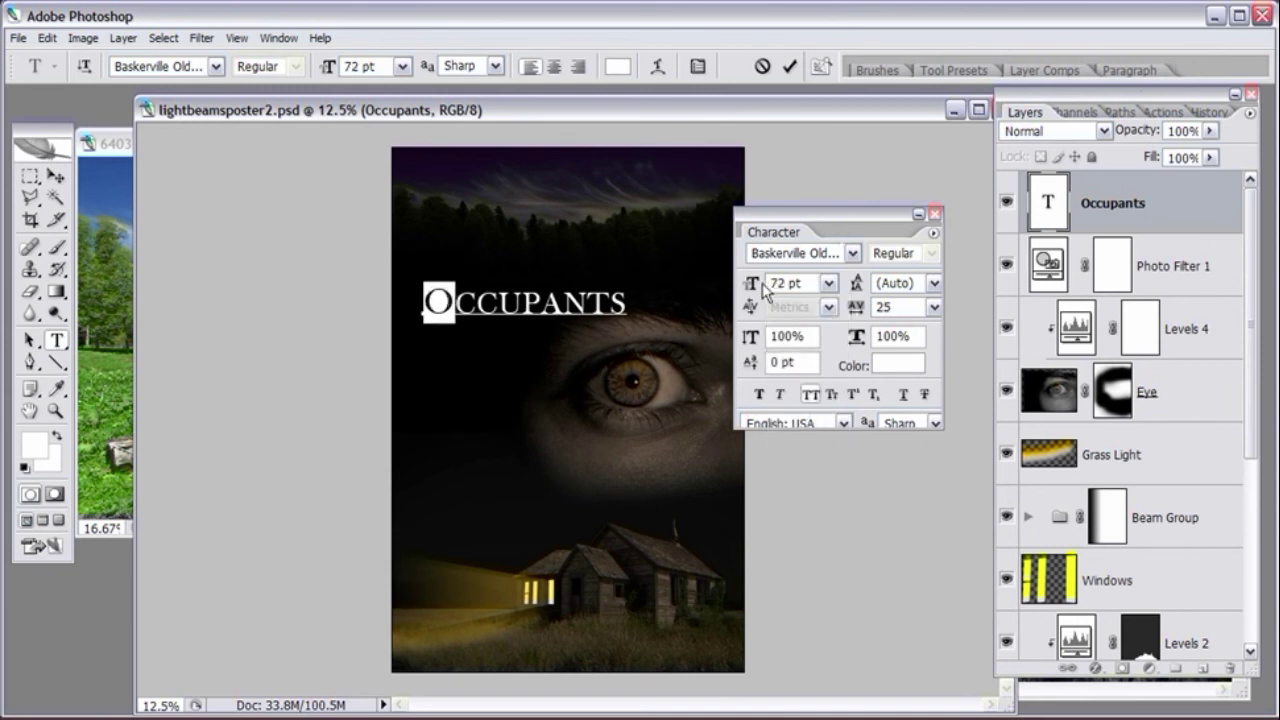
drag(762, 286, 760, 289)
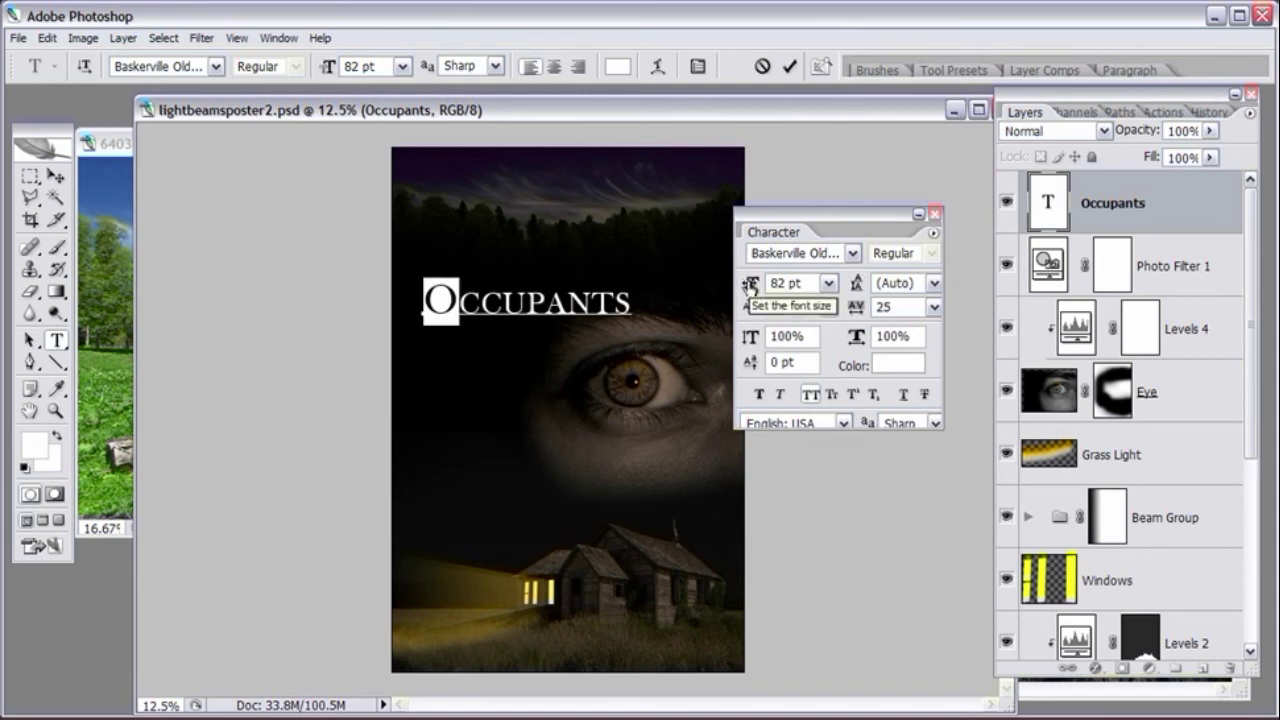
drag(750, 287, 760, 285)
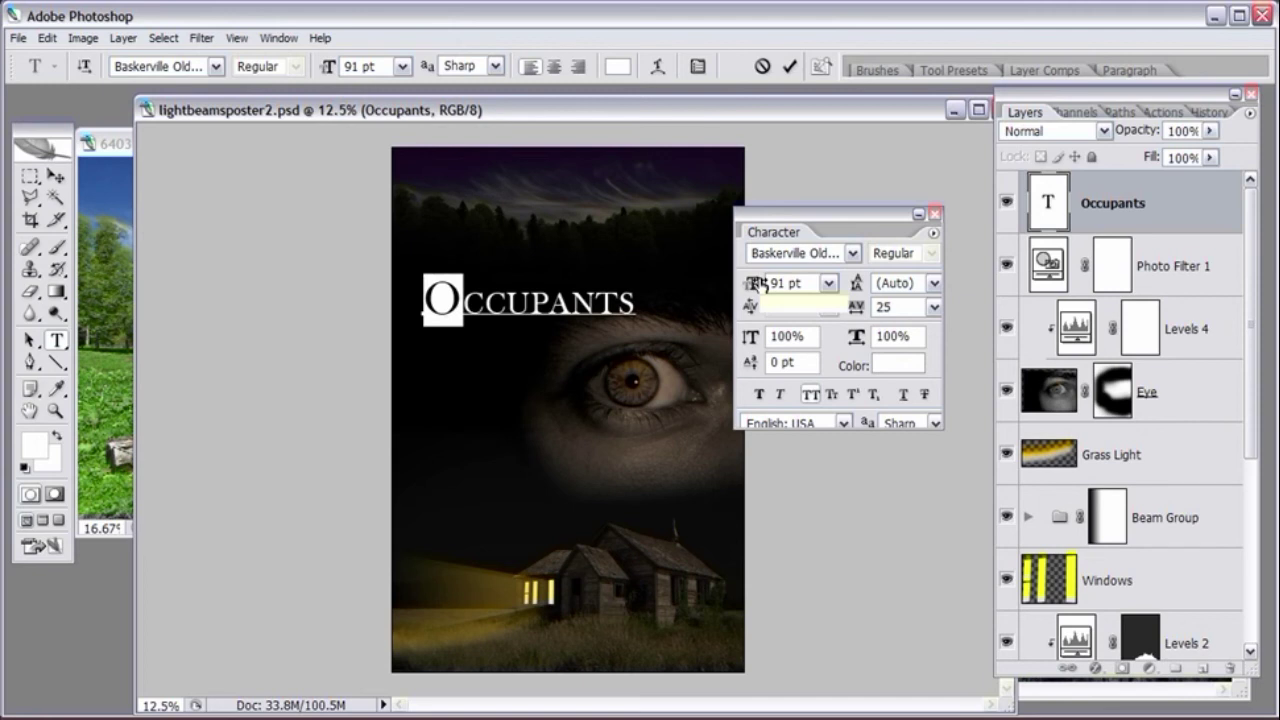
drag(762, 285, 762, 285)
drag(762, 285, 767, 284)
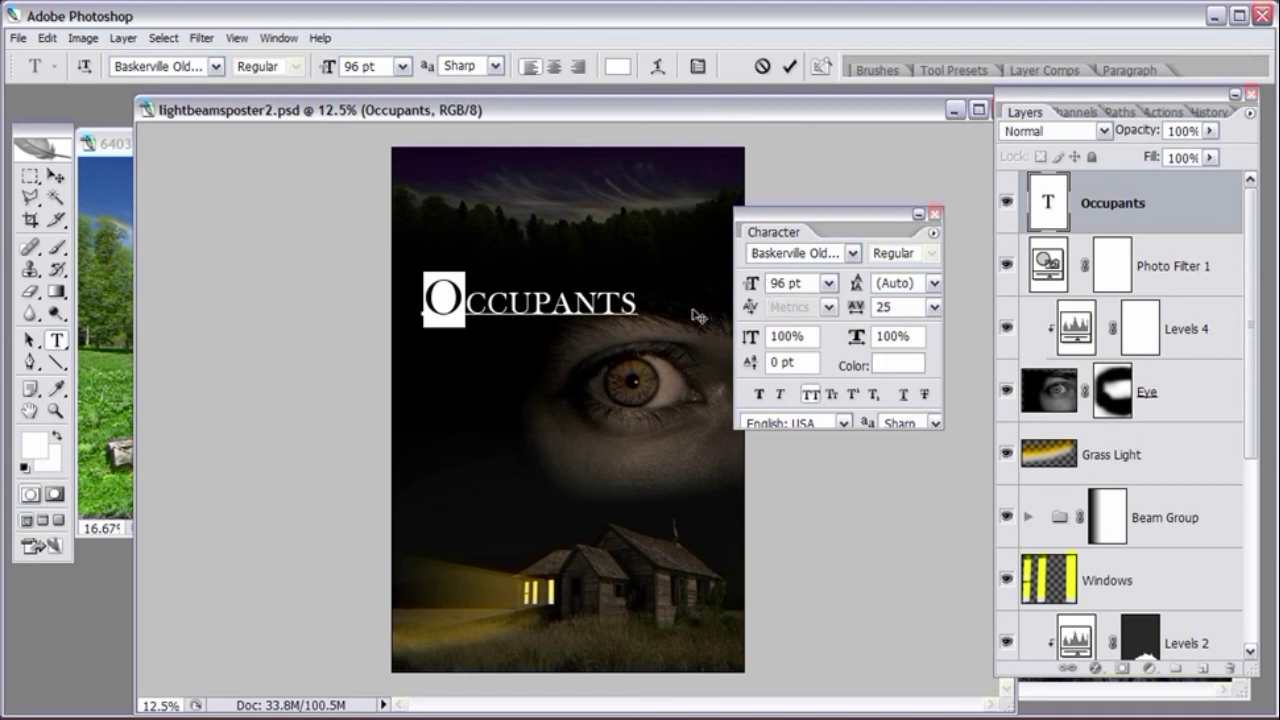
key(ctrl+Return)
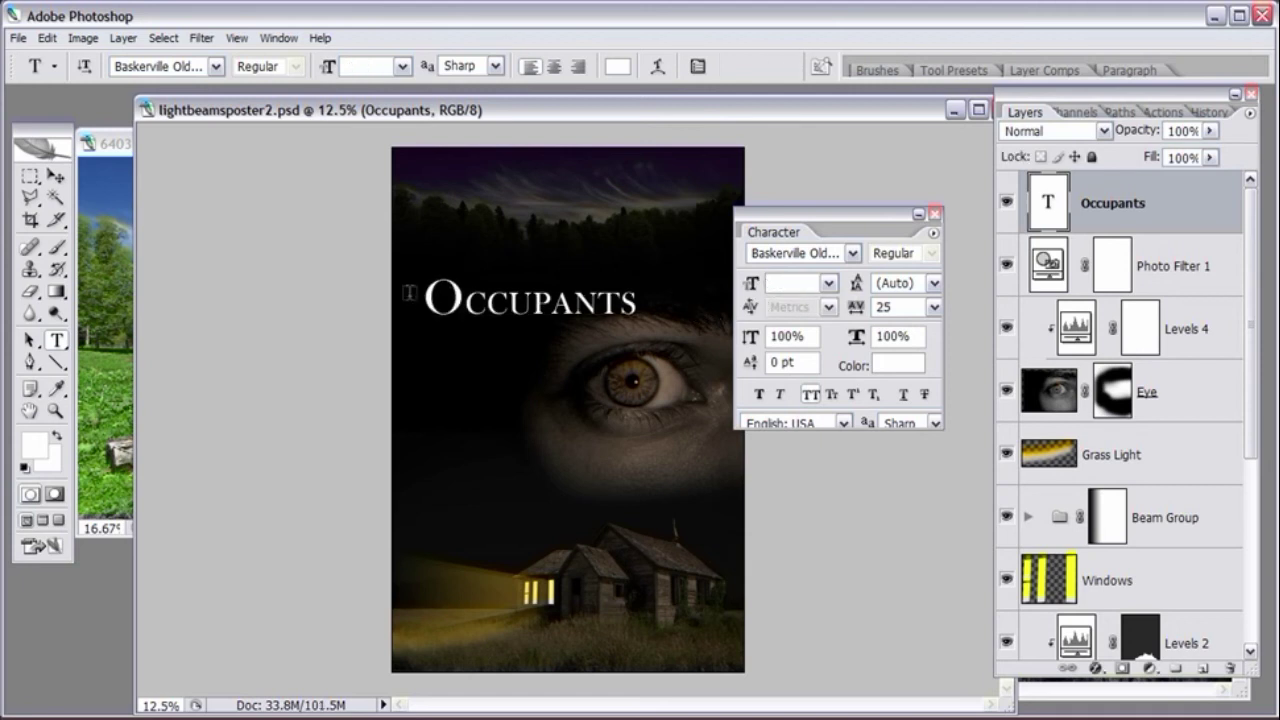
- Examine the title at 25% zoom and return the Character palette to the palette well
click(55, 411)
click(567, 315)
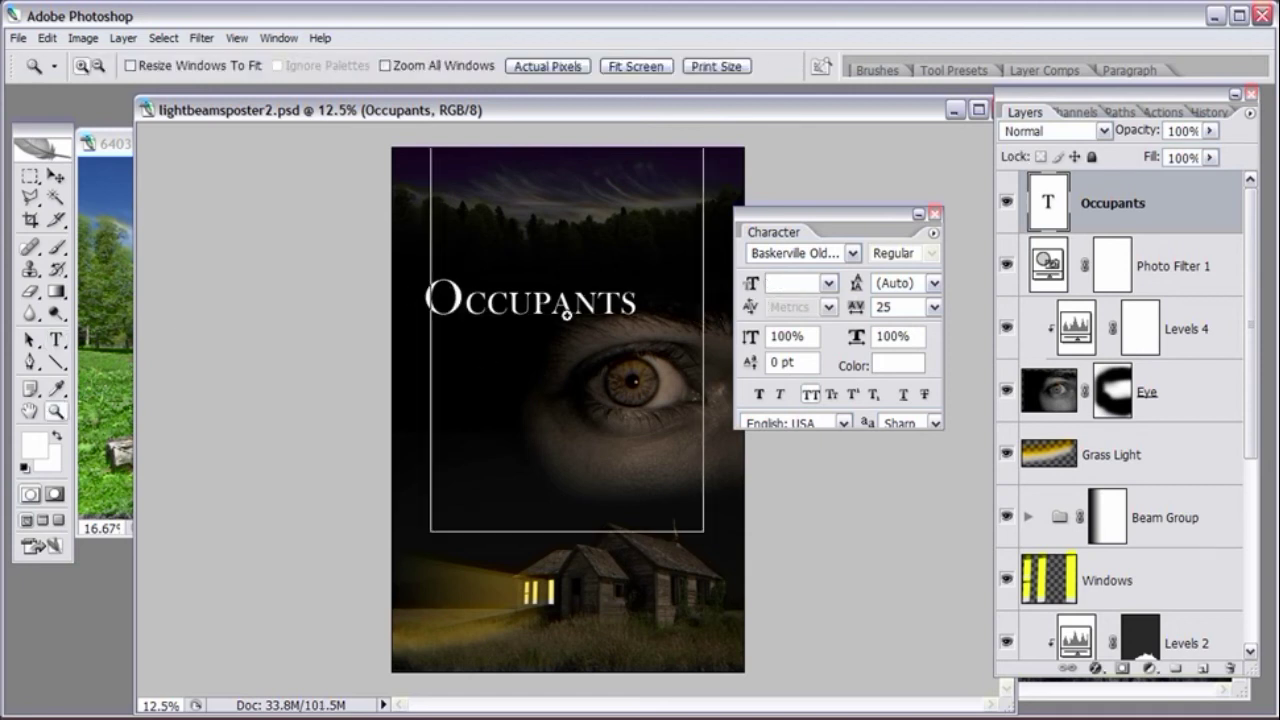
click(537, 351)
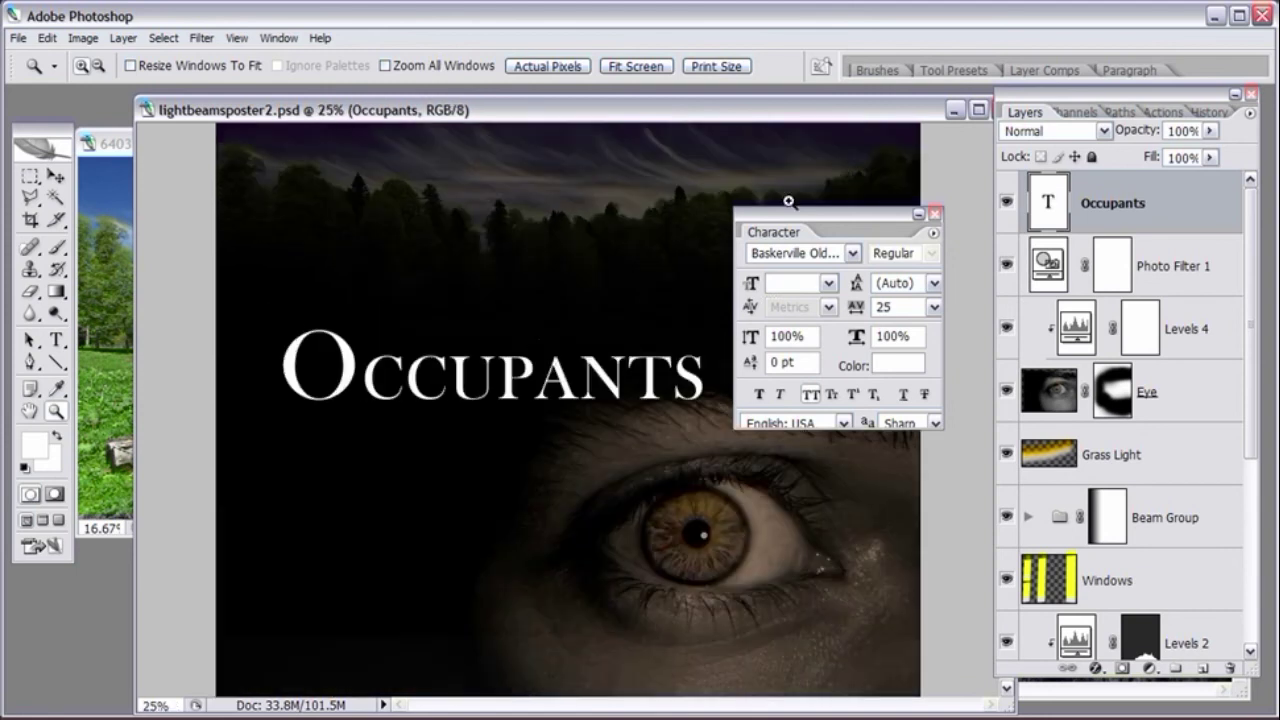
drag(835, 222, 992, 72)
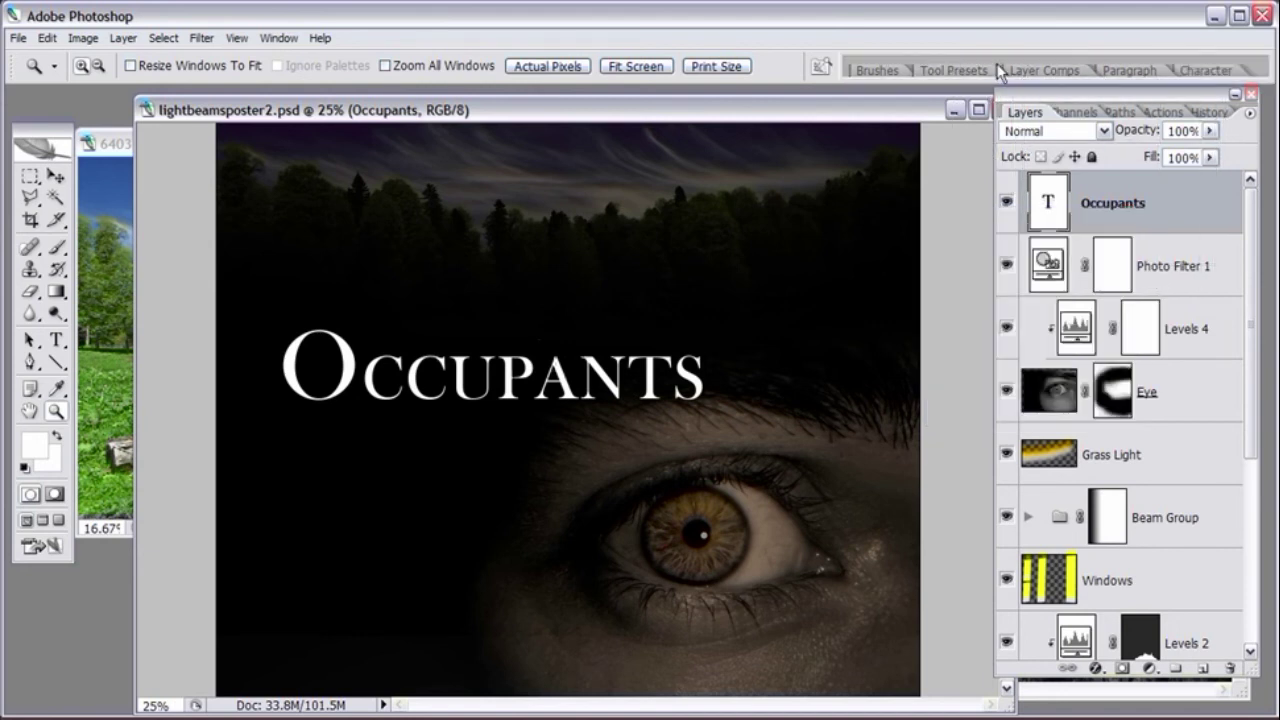
- Scale the OCCUPANTS title up proportionally with Free Transform to almost the poster's width and place it centered between the treetops and the eye
click(57, 340)
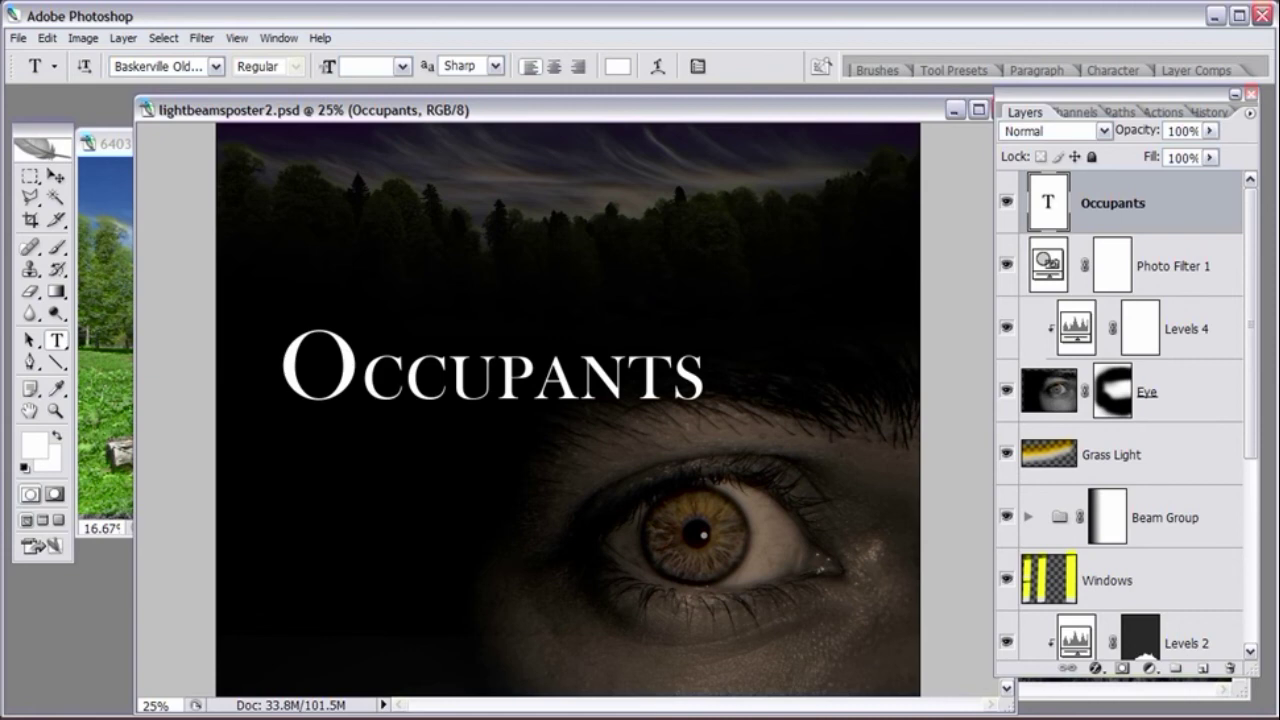
key(ctrl+minus)
key(ctrl+minus)
click(47, 38)
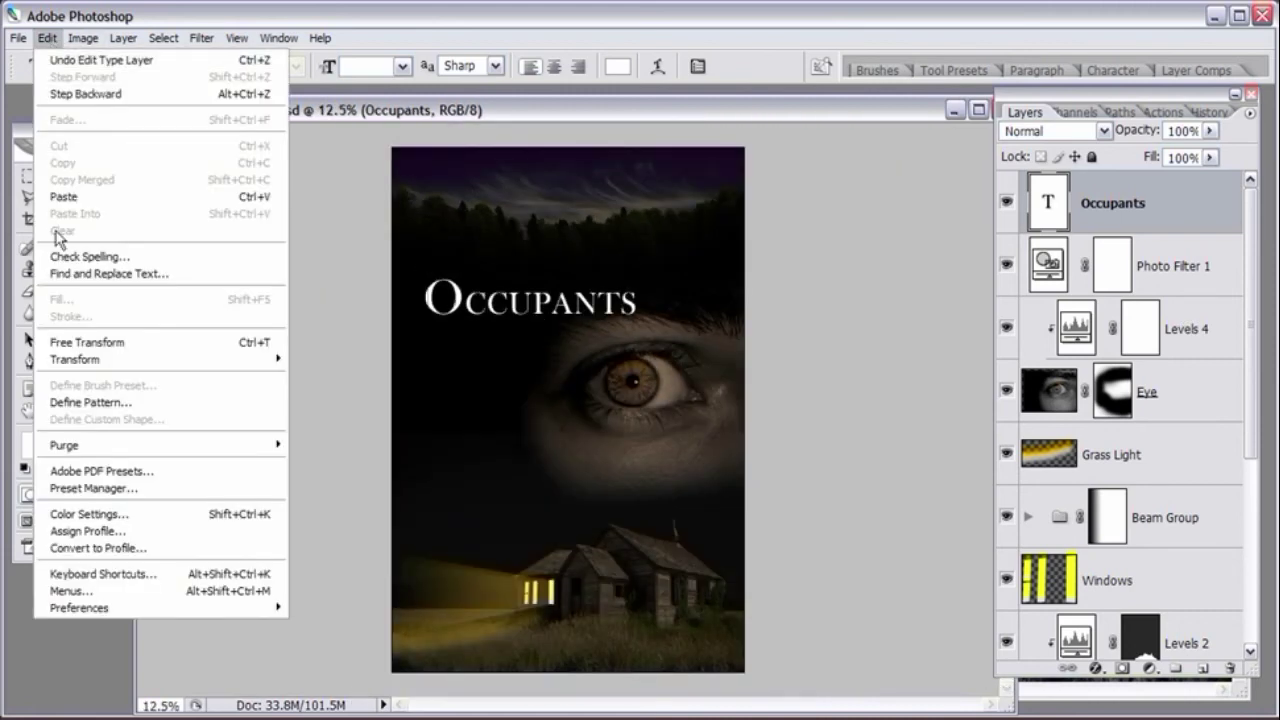
click(58, 342)
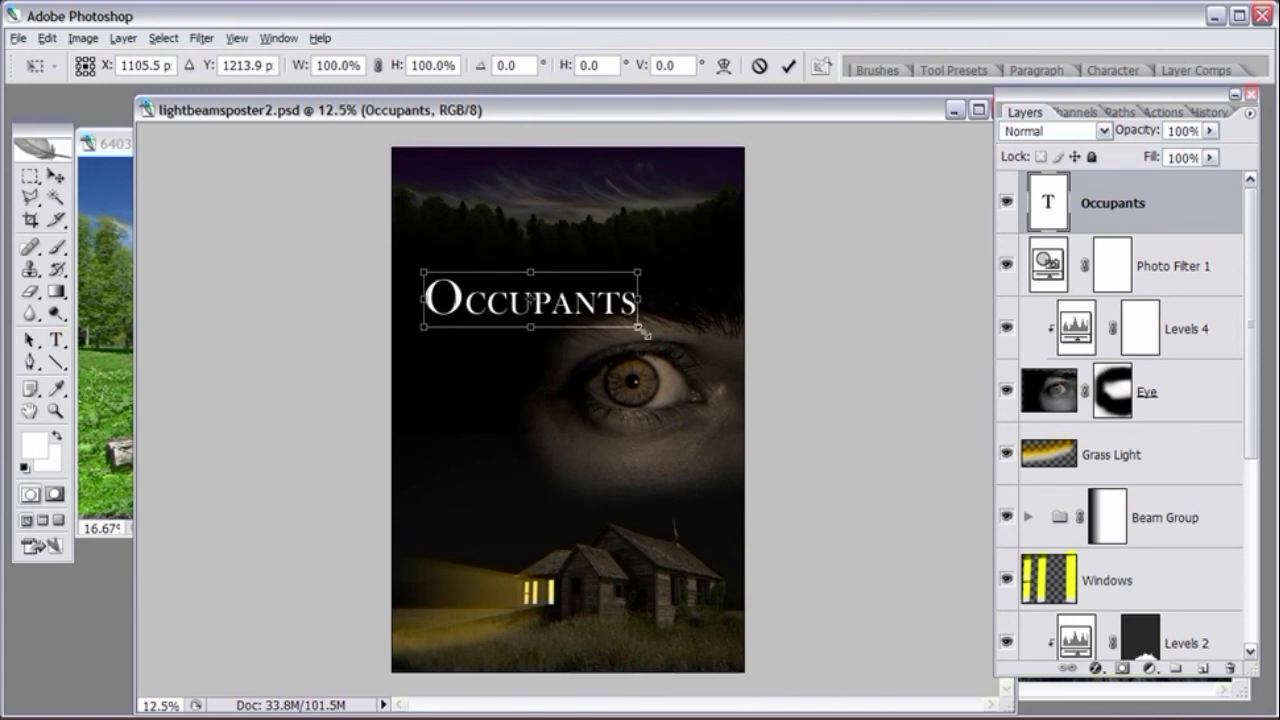
drag(641, 331, 706, 330)
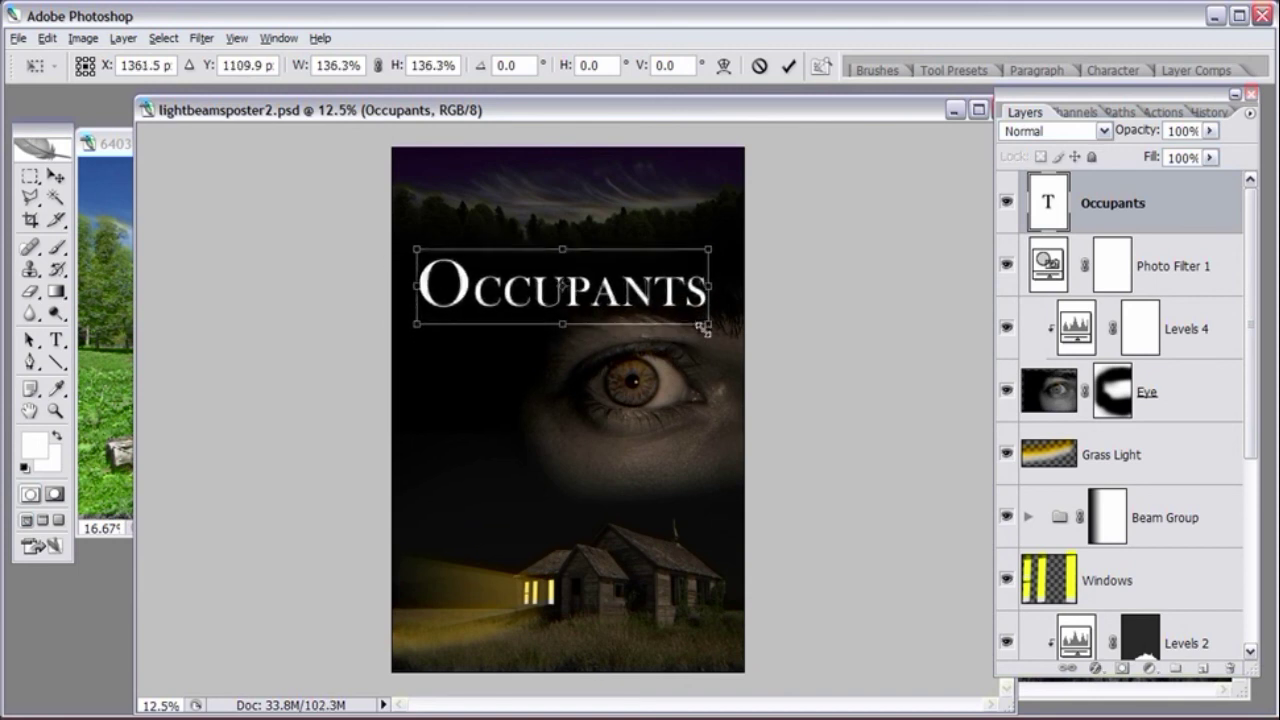
drag(710, 327, 721, 339)
drag(633, 306, 654, 302)
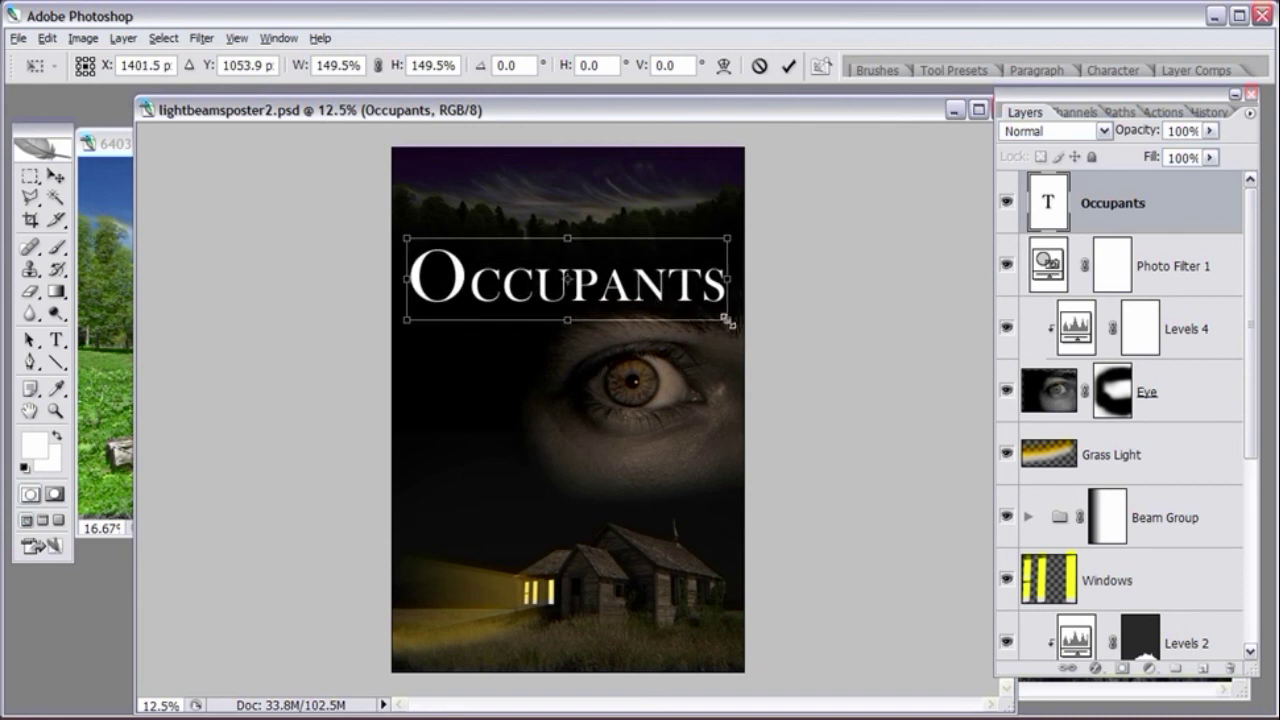
key(Return)
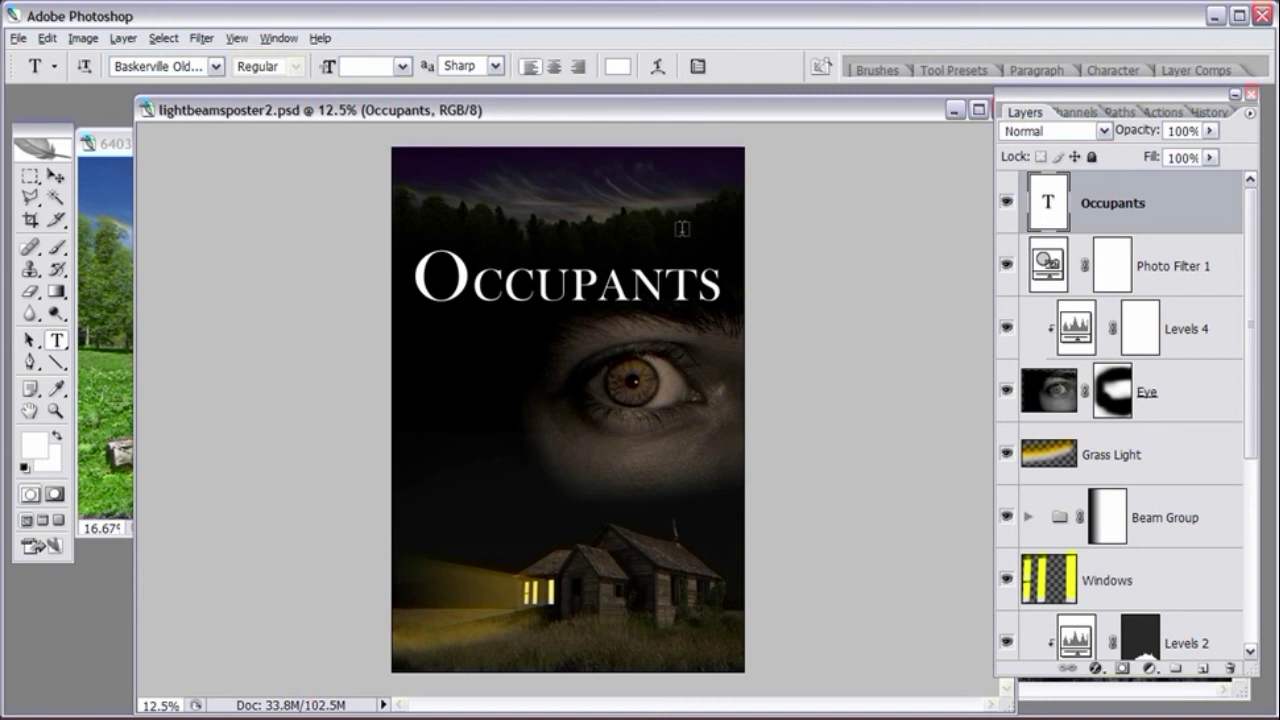
- Tighten the tracking of the OCCUPANTS title, trying -25 and settling on -10
click(1129, 68)
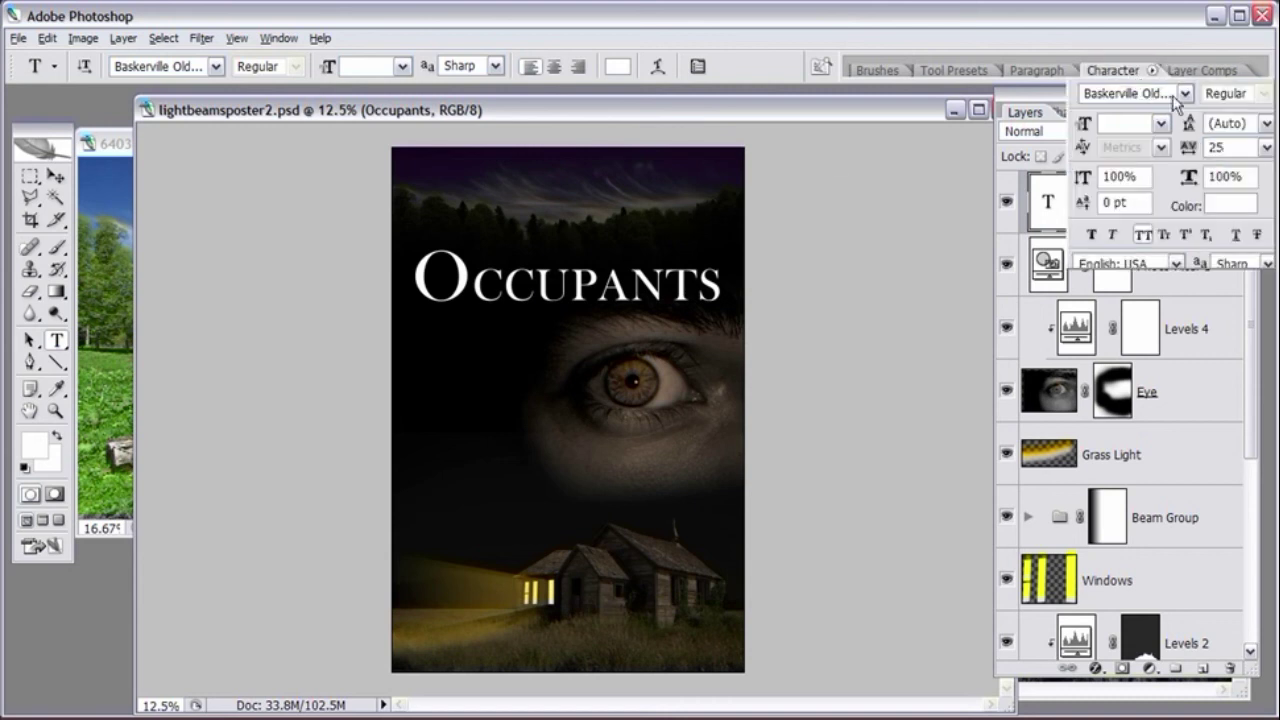
drag(1135, 70, 822, 185)
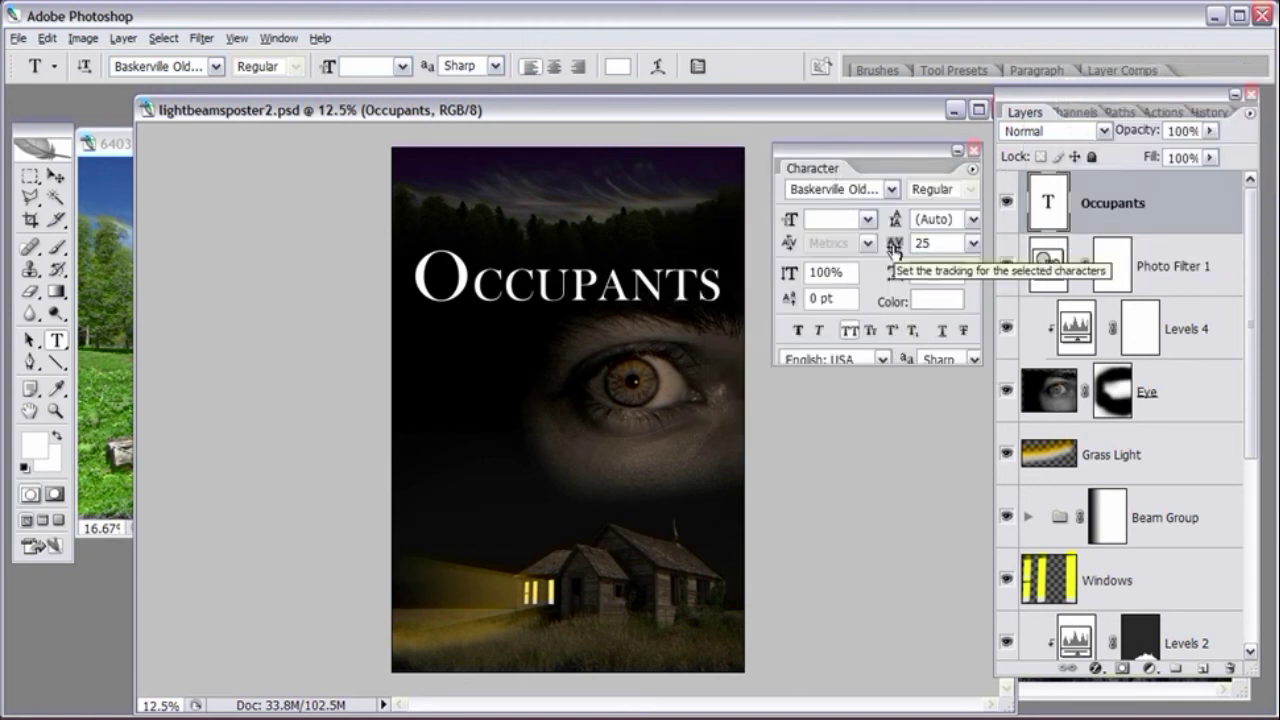
click(972, 243)
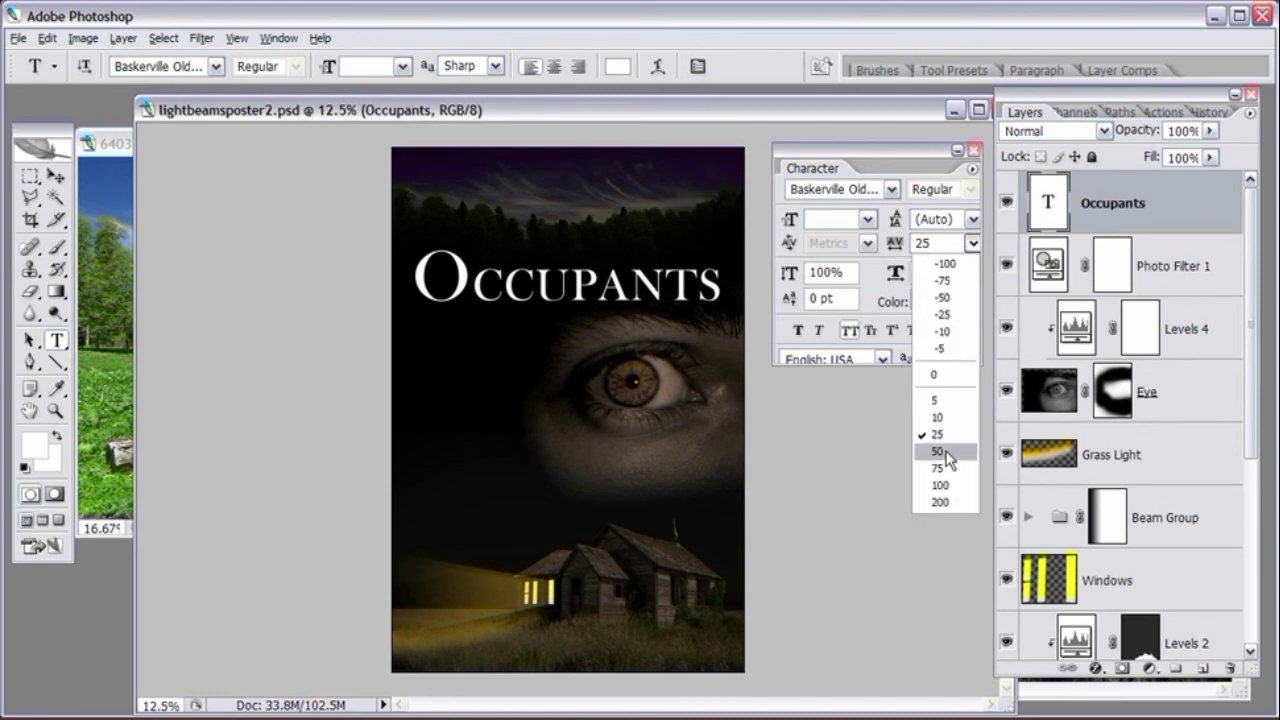
click(943, 315)
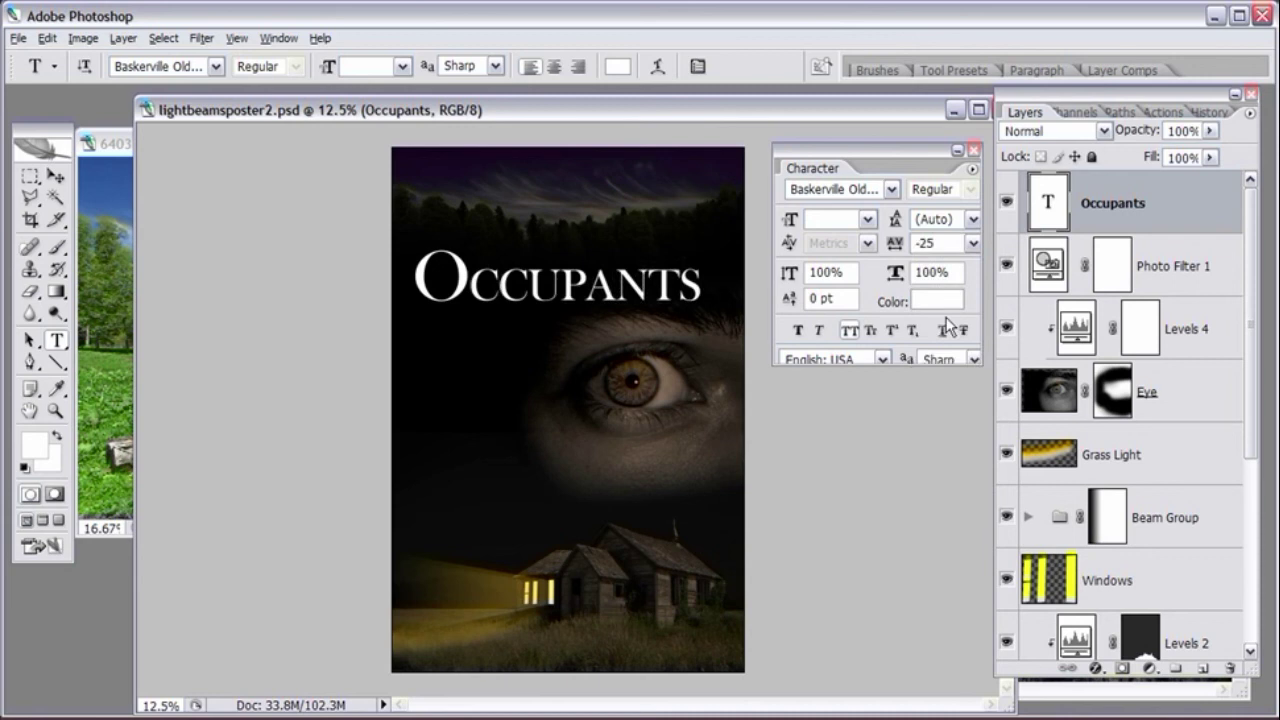
click(972, 243)
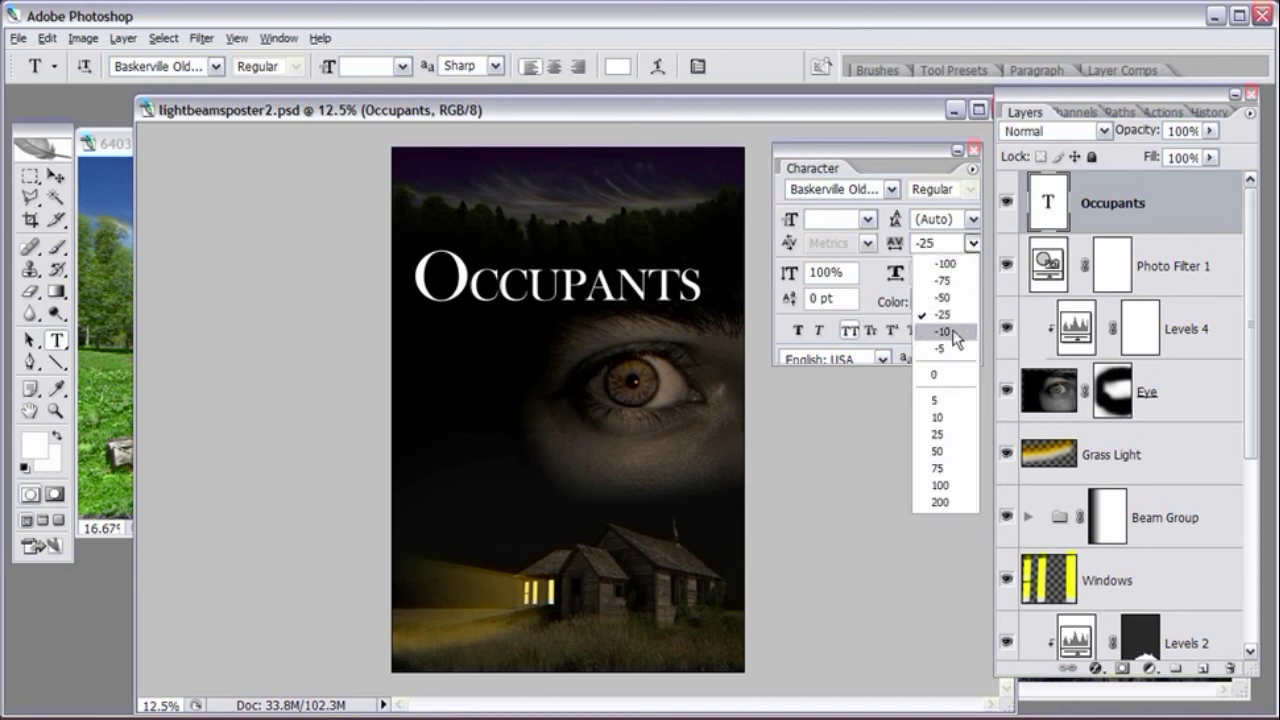
click(944, 331)
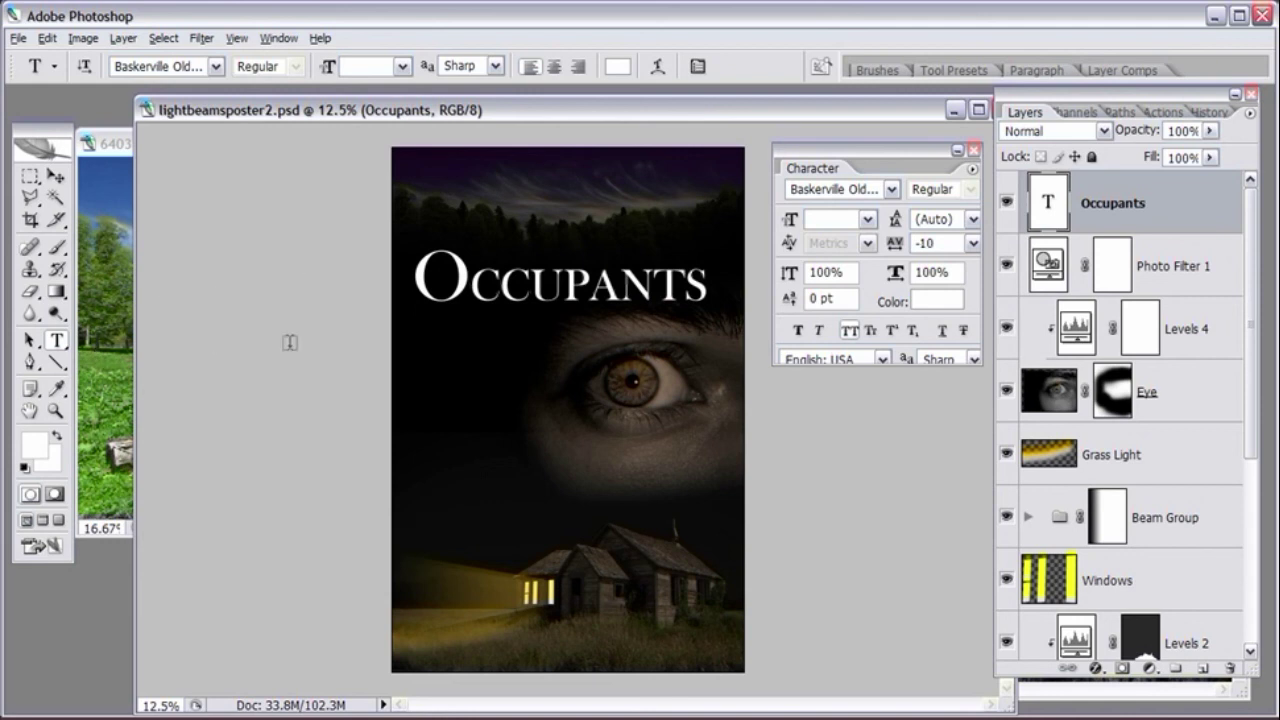
- Add the word THE as separate text below the OCCUPANTS title and reduce it to 36 pt, trying 72 and 48 pt first
click(461, 369)
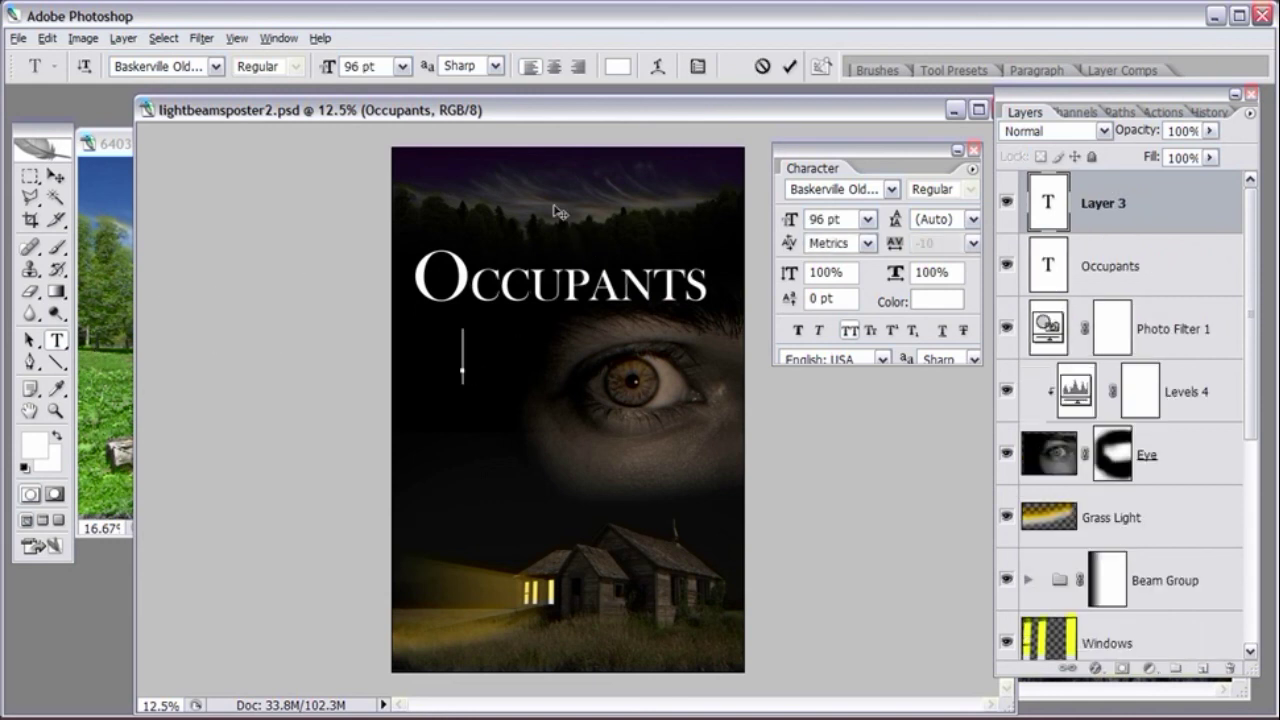
text(THE)
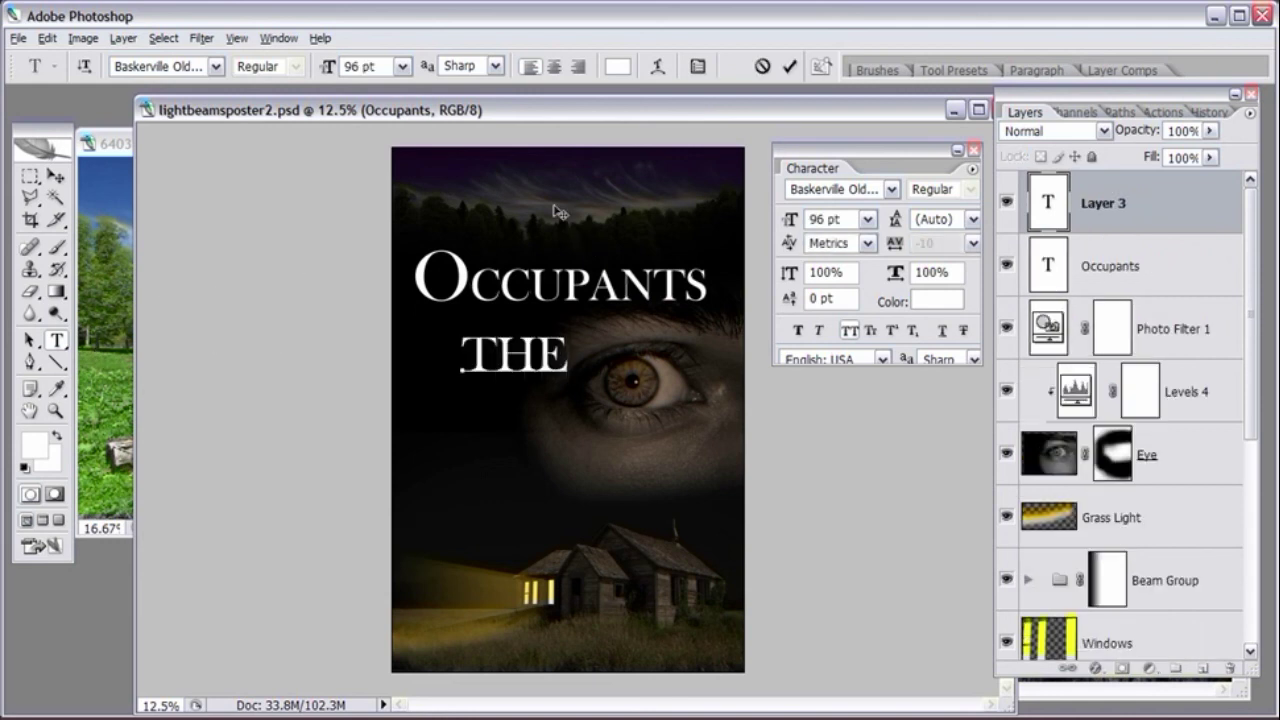
key(shift+Left)
key(shift+Left)
key(shift+Left)
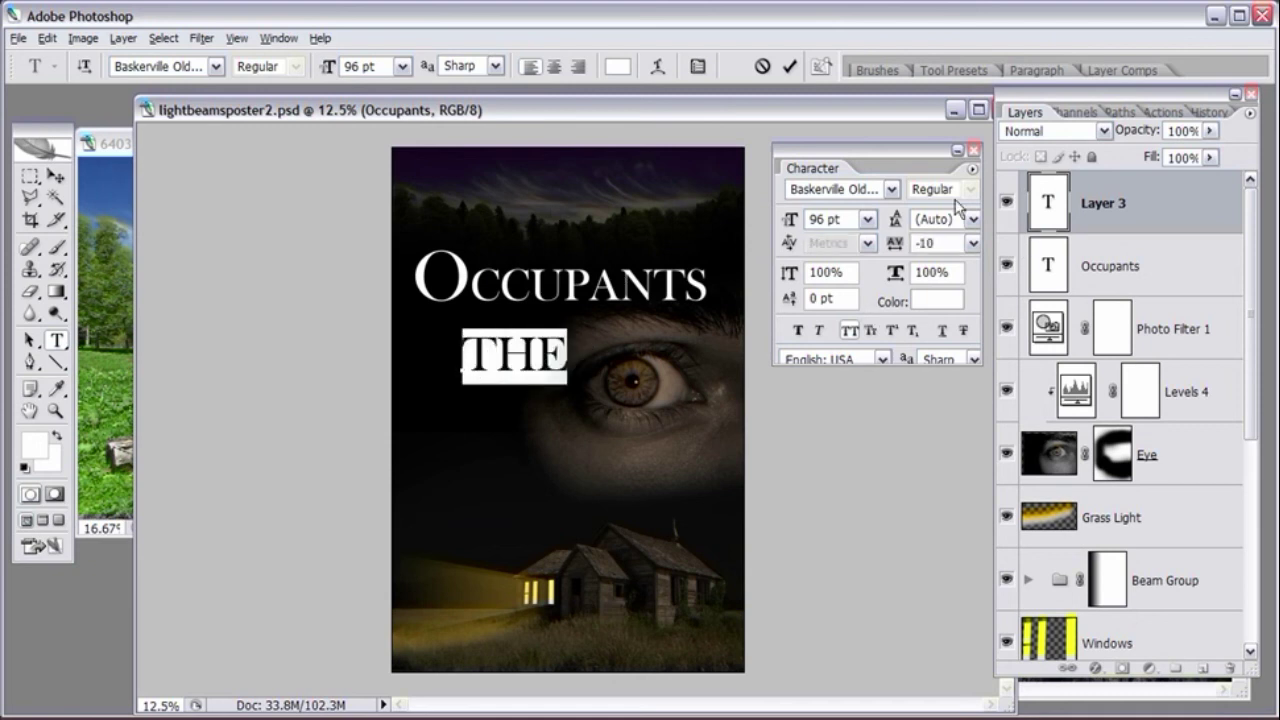
click(867, 219)
click(838, 486)
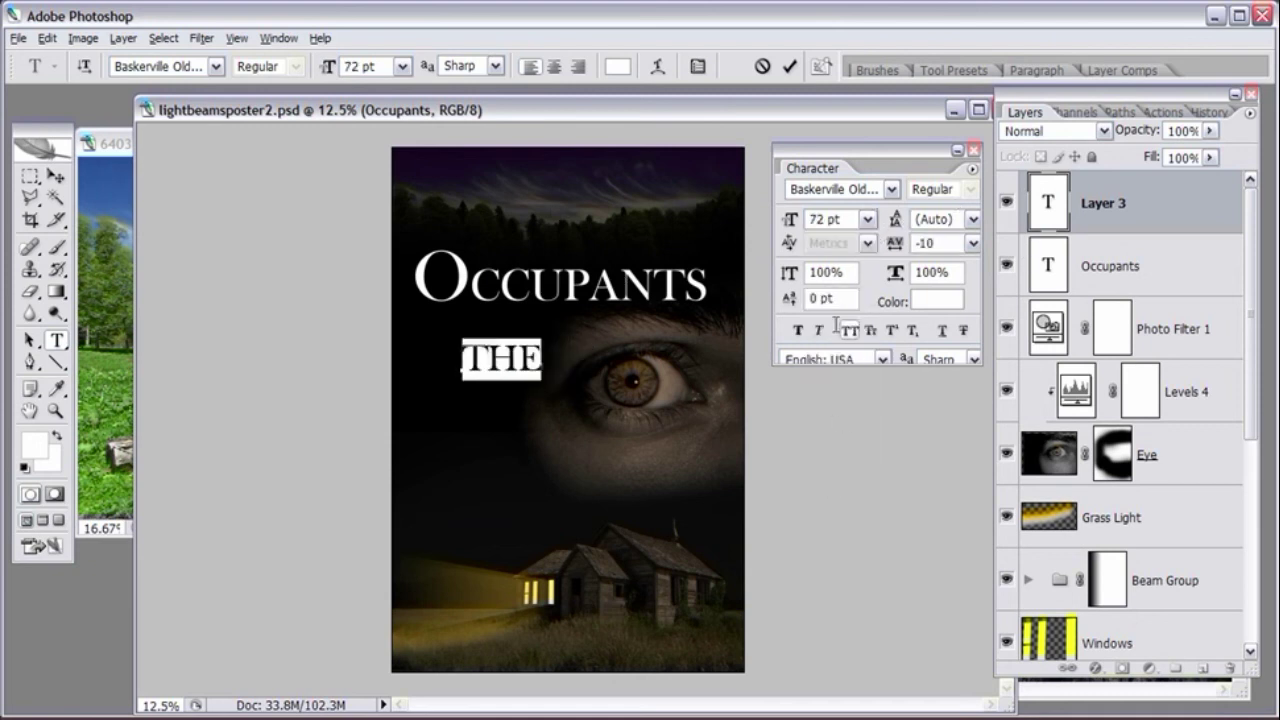
click(867, 219)
click(840, 456)
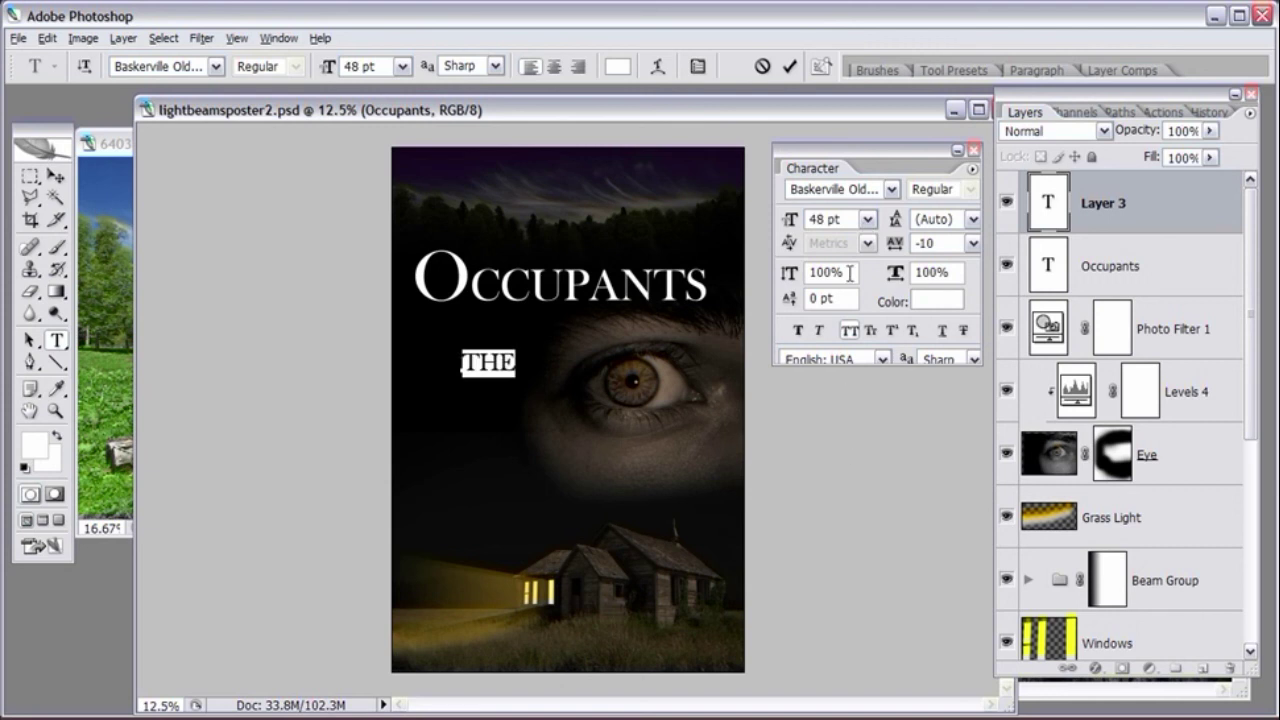
click(867, 219)
click(840, 438)
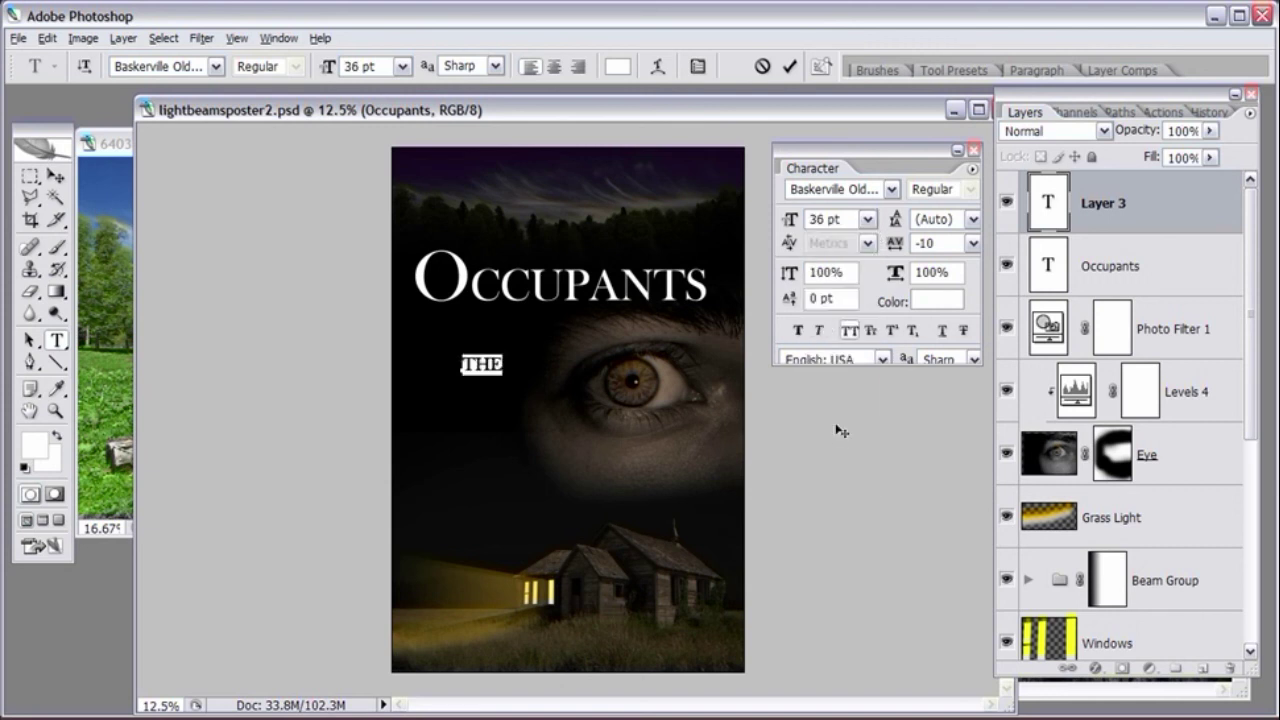
- Move THE just above the first C of OCCUPANTS, tucked against the upper edge of the large O
click(55, 176)
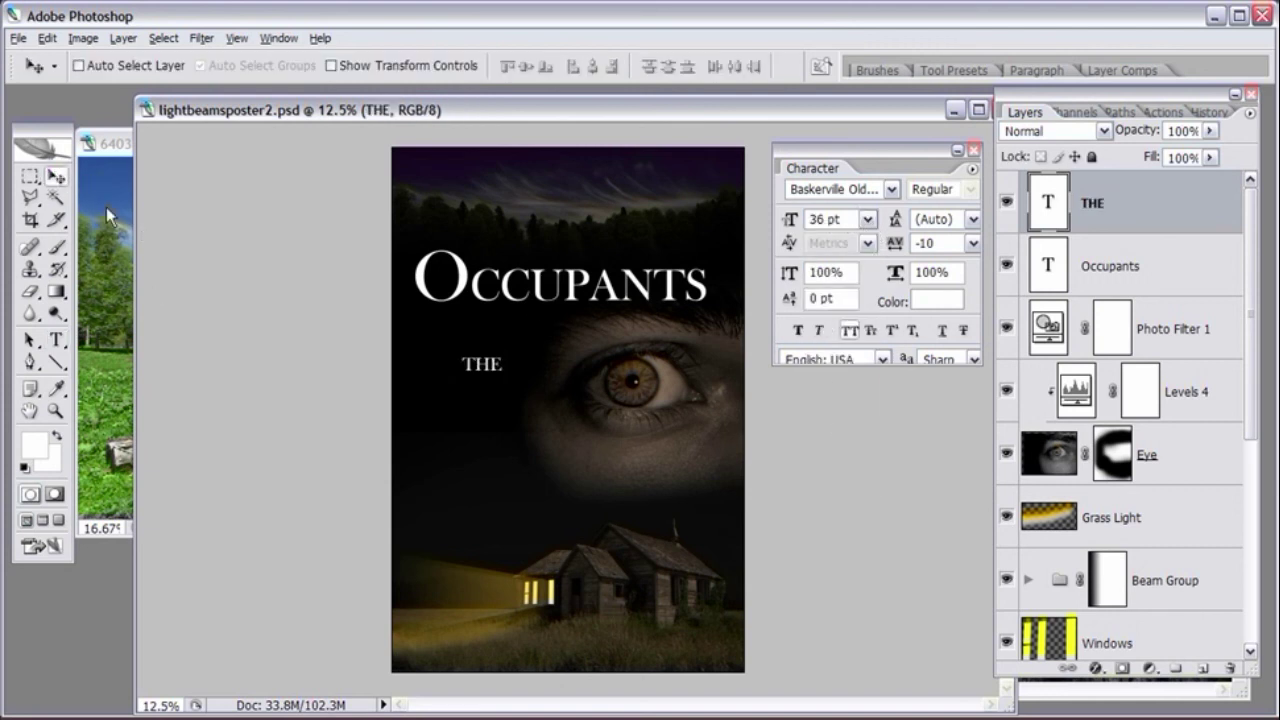
drag(538, 449, 550, 338)
click(55, 411)
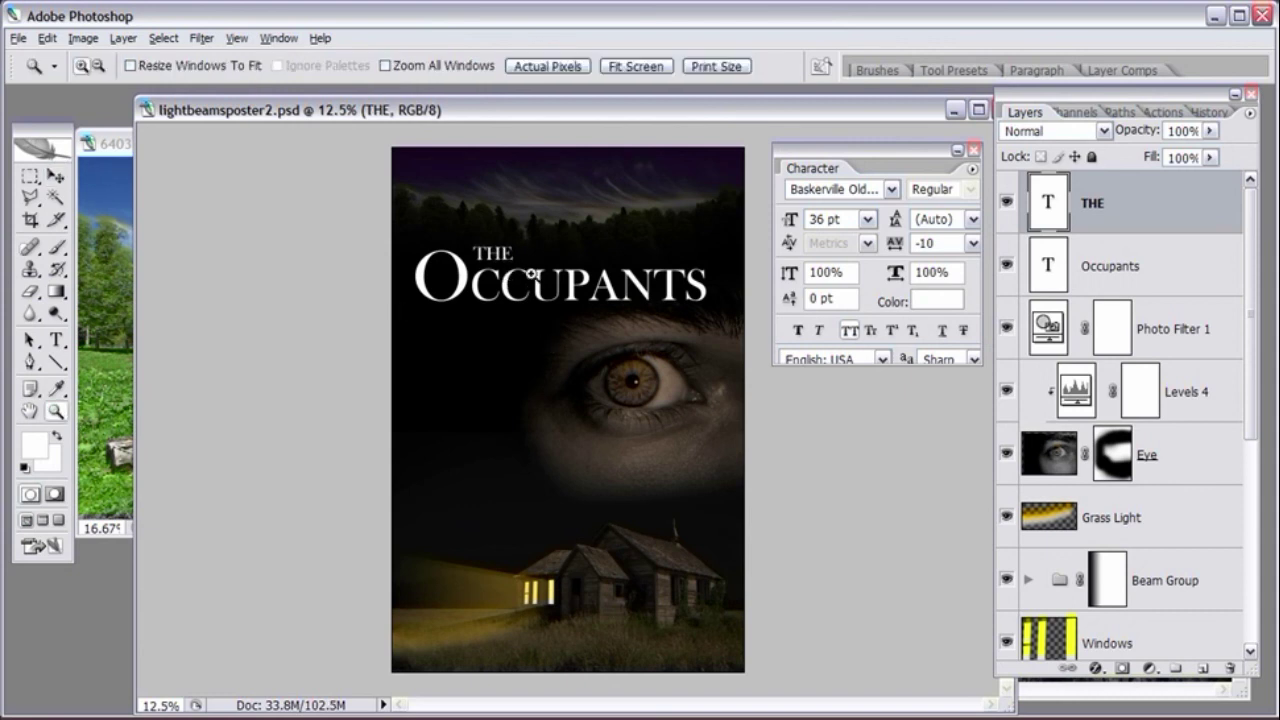
click(536, 273)
click(537, 277)
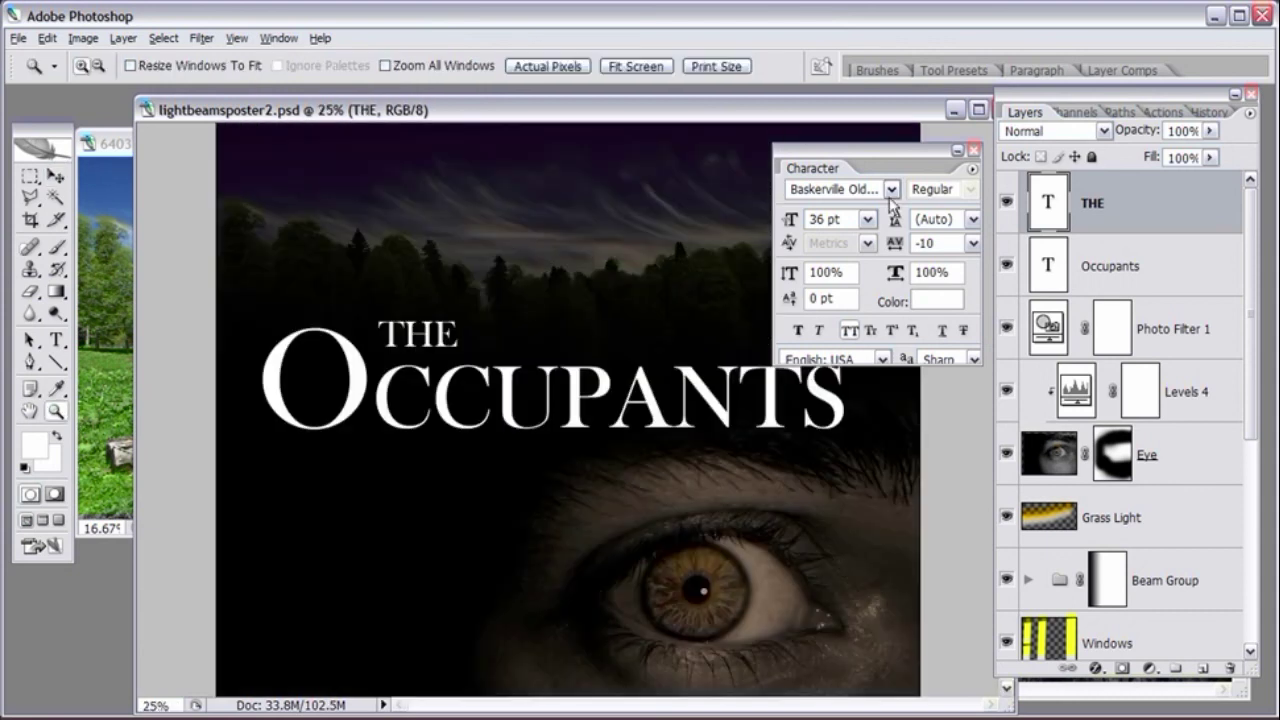
drag(866, 158, 1015, 153)
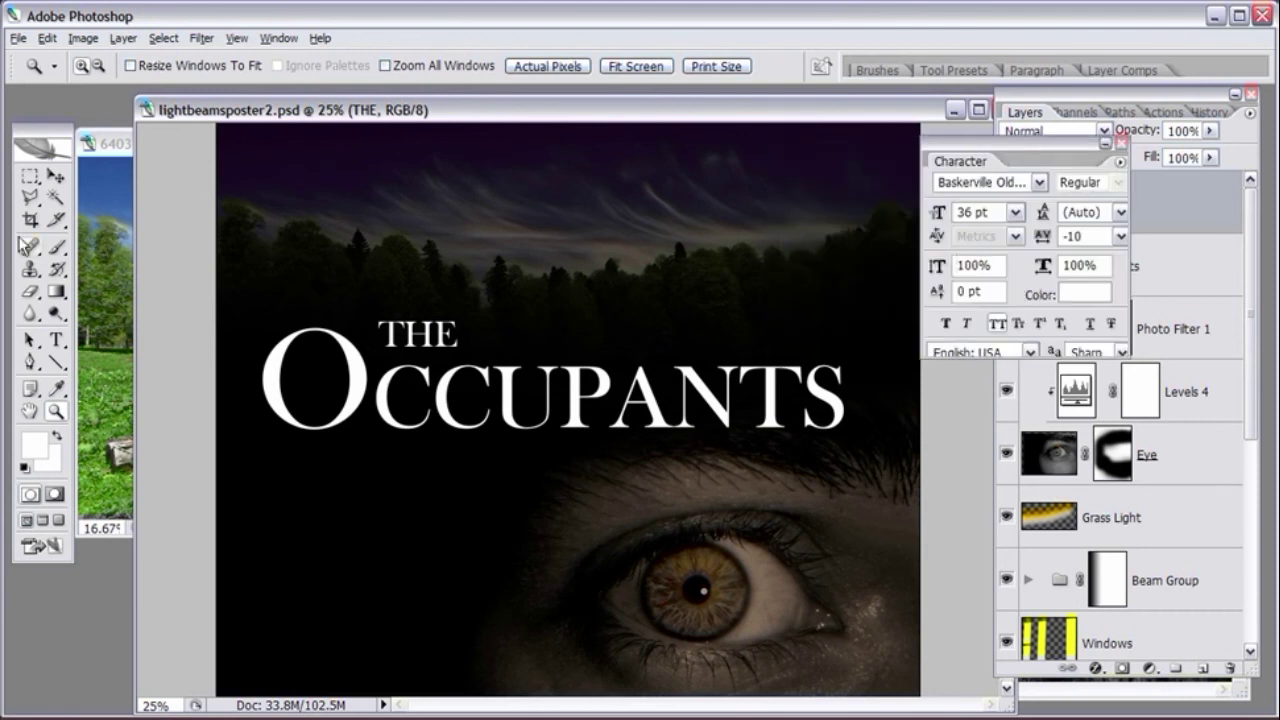
click(55, 175)
drag(385, 360, 482, 289)
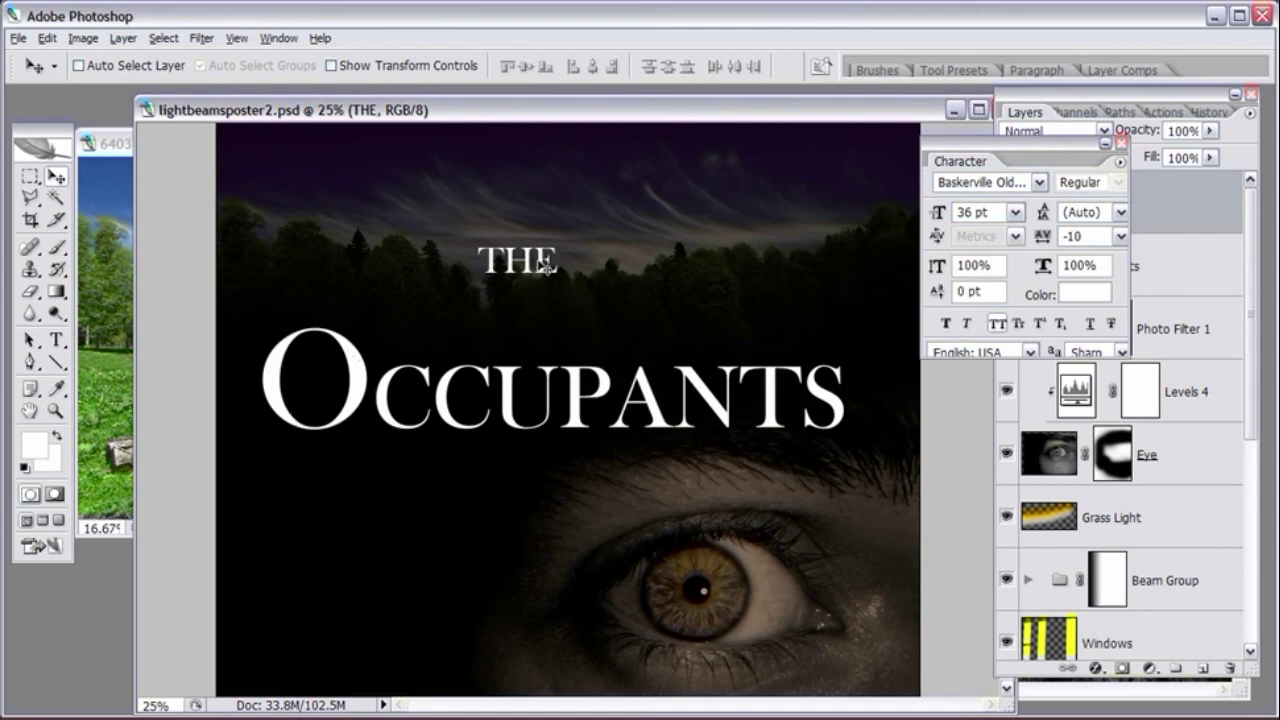
drag(542, 235, 437, 320)
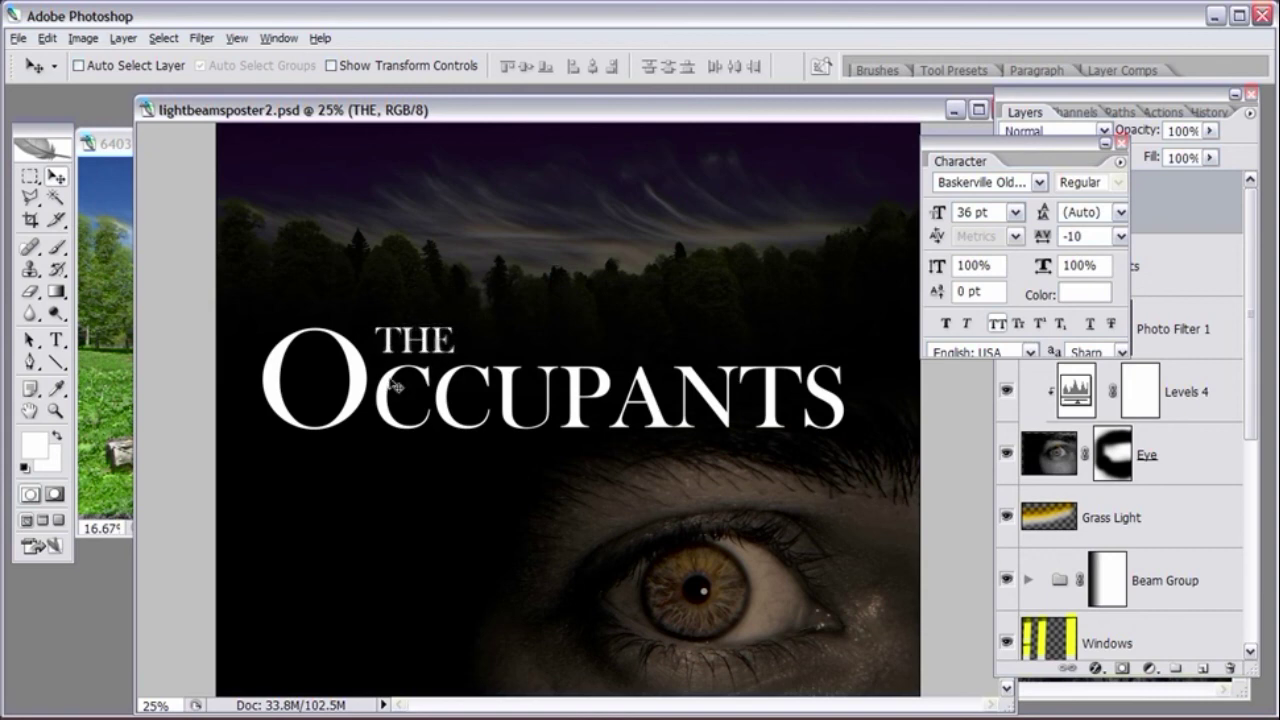
- Widen the tracking of THE, trying 10 and 25 and settling on 50, and nudge the word back beside the large O
double_click(1050, 202)
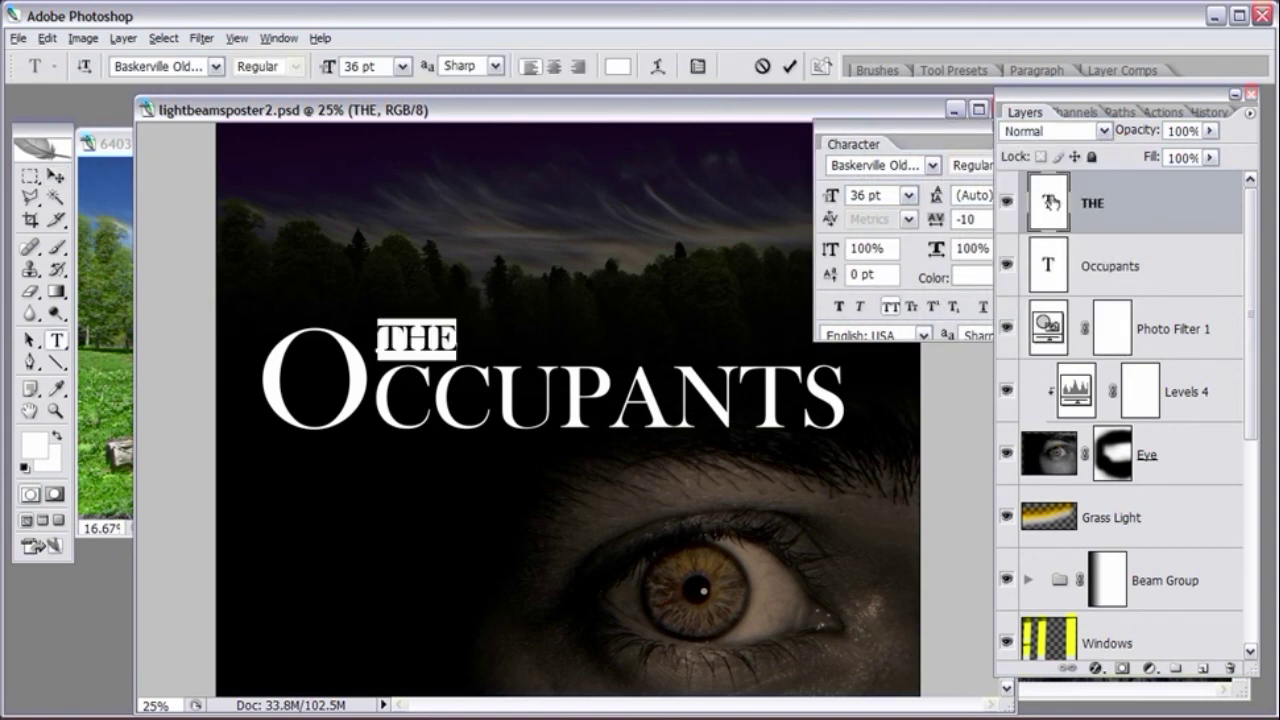
drag(928, 128, 876, 114)
click(961, 205)
click(950, 380)
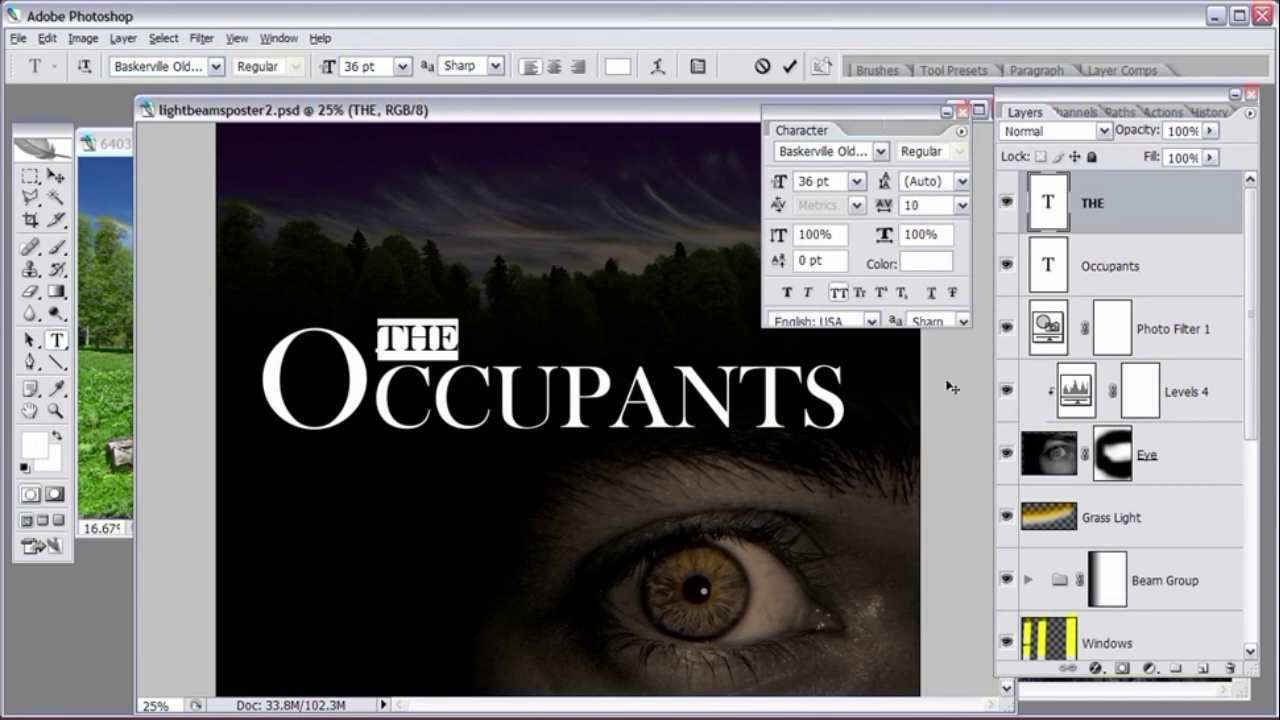
click(961, 205)
click(951, 401)
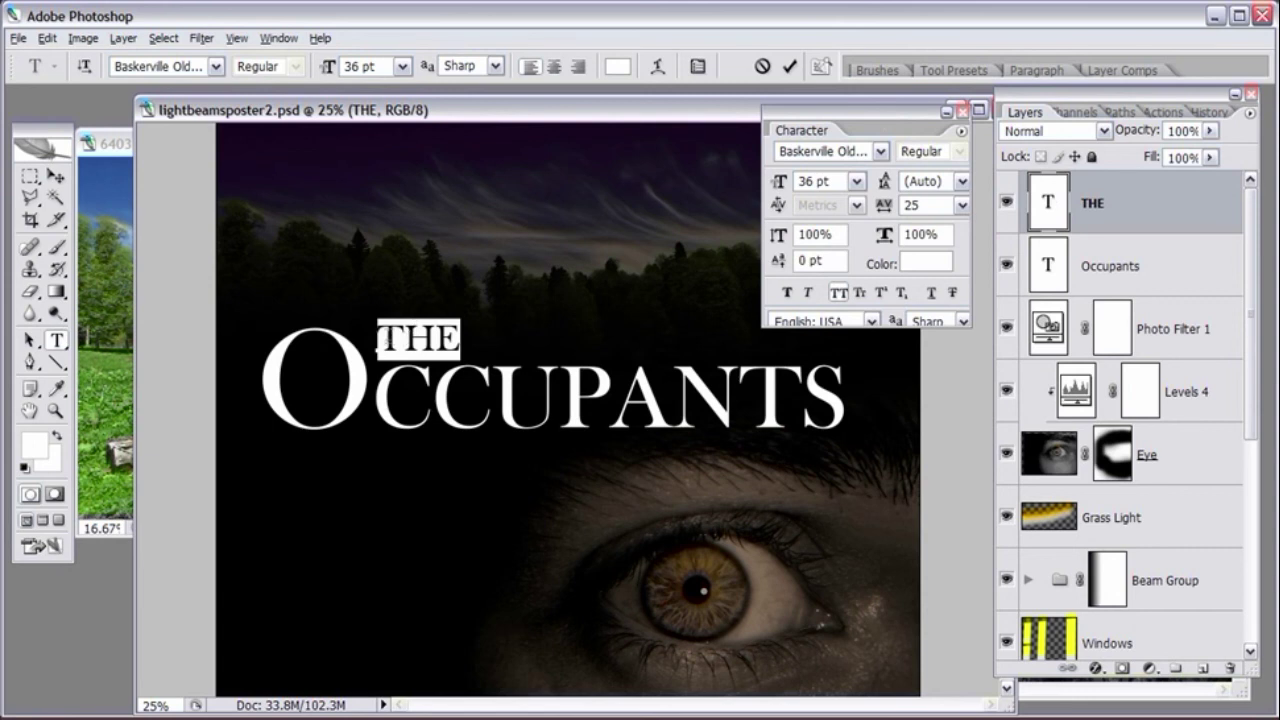
click(961, 205)
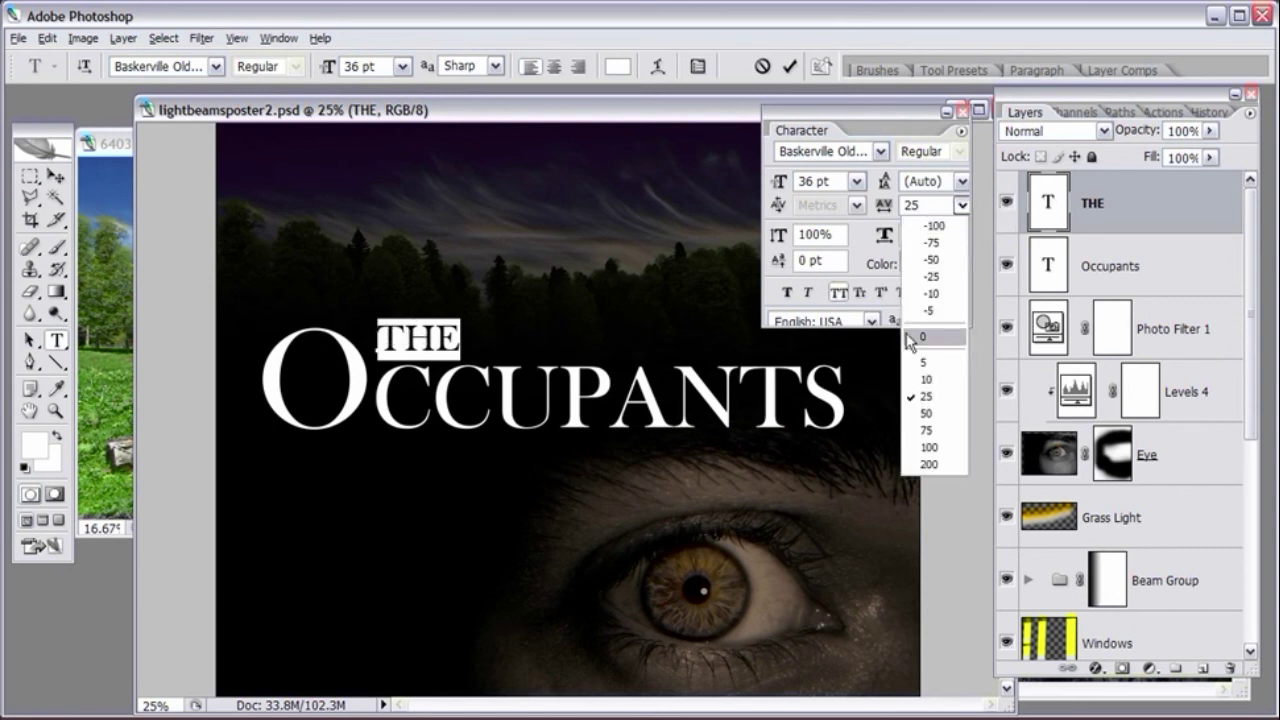
click(921, 413)
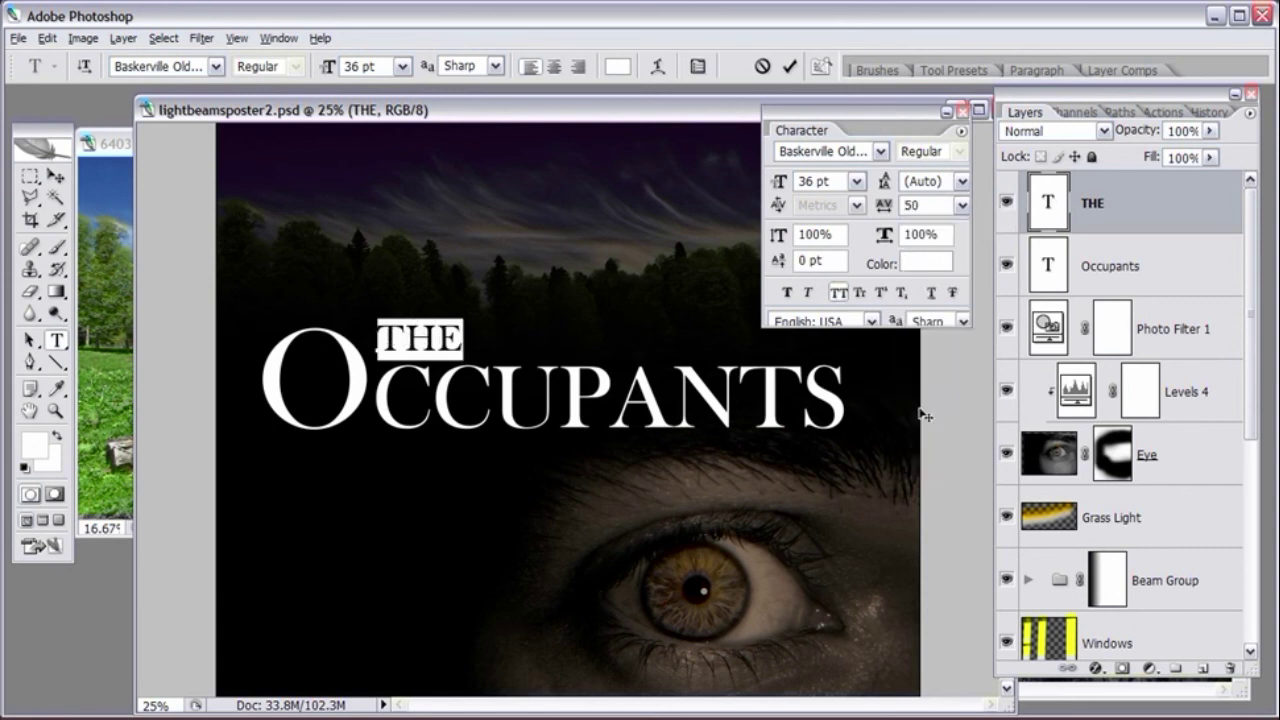
click(55, 178)
drag(459, 318, 455, 320)
drag(866, 112, 886, 121)
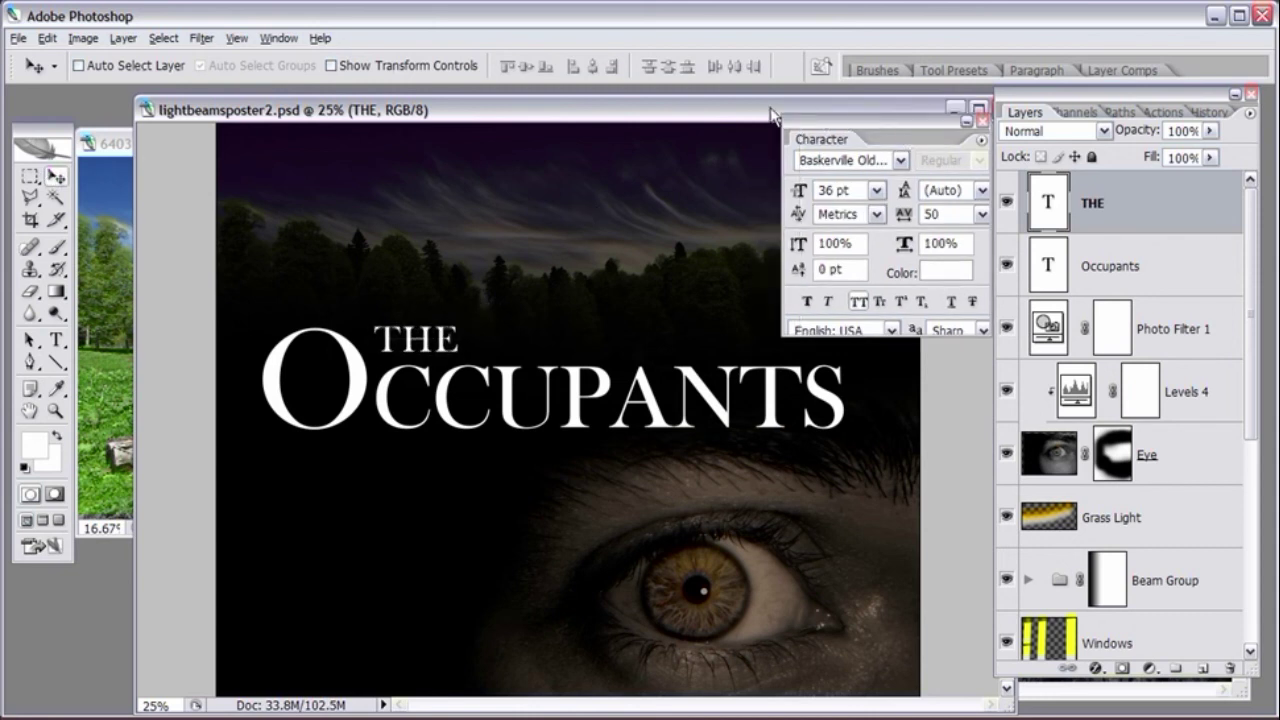
- Add the tagline THEY ARE WATCHING YOU as a new text layer directly below the OCCUPANTS title
click(59, 340)
click(482, 448)
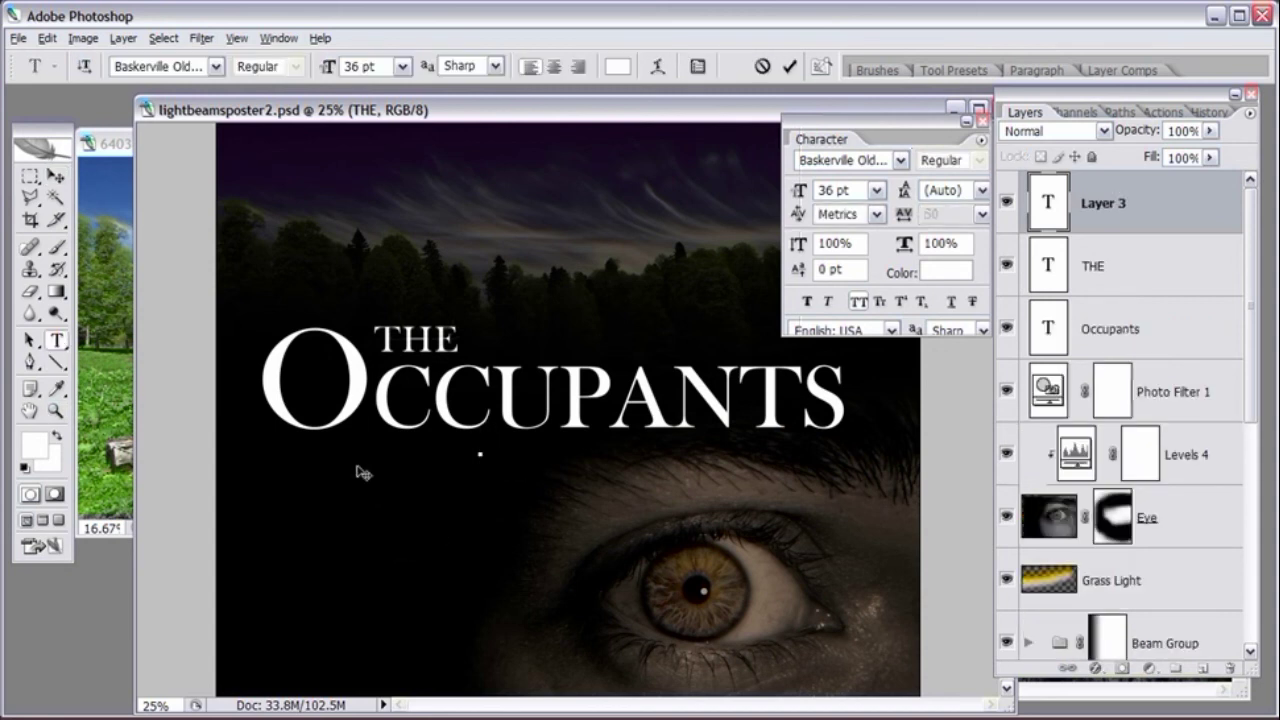
text(THEY)
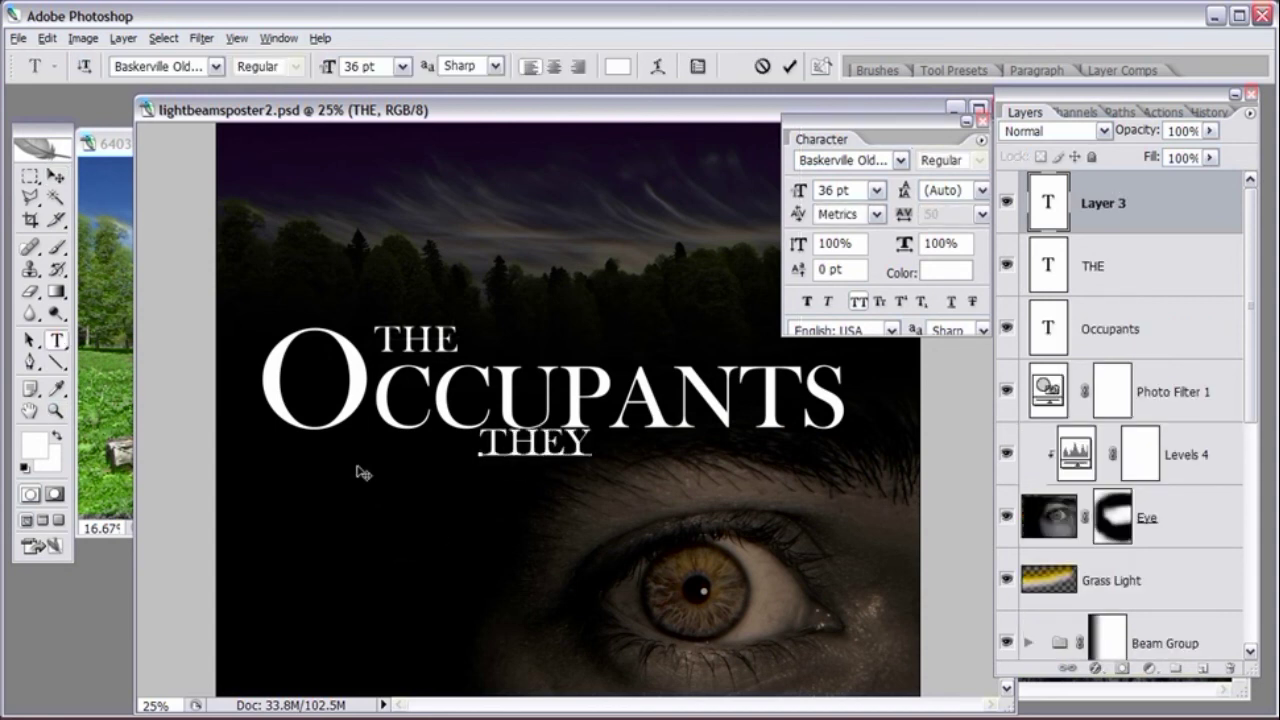
text( ARE)
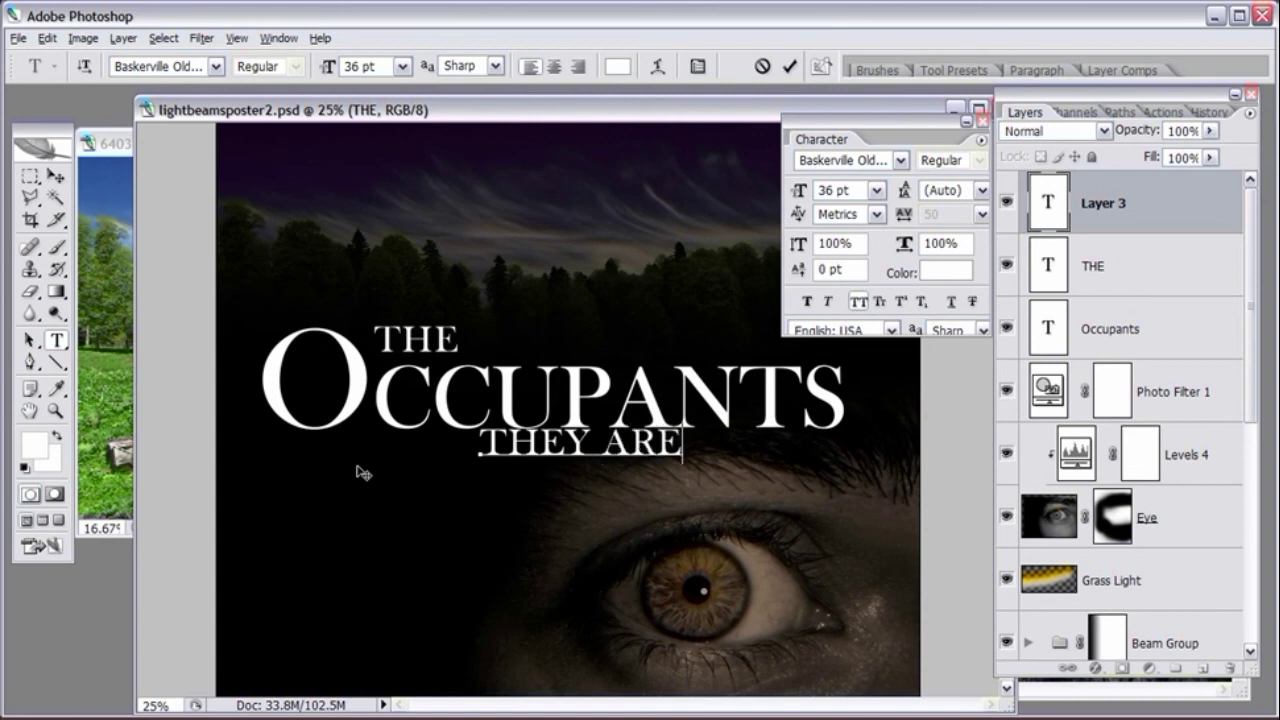
text( WATCHING)
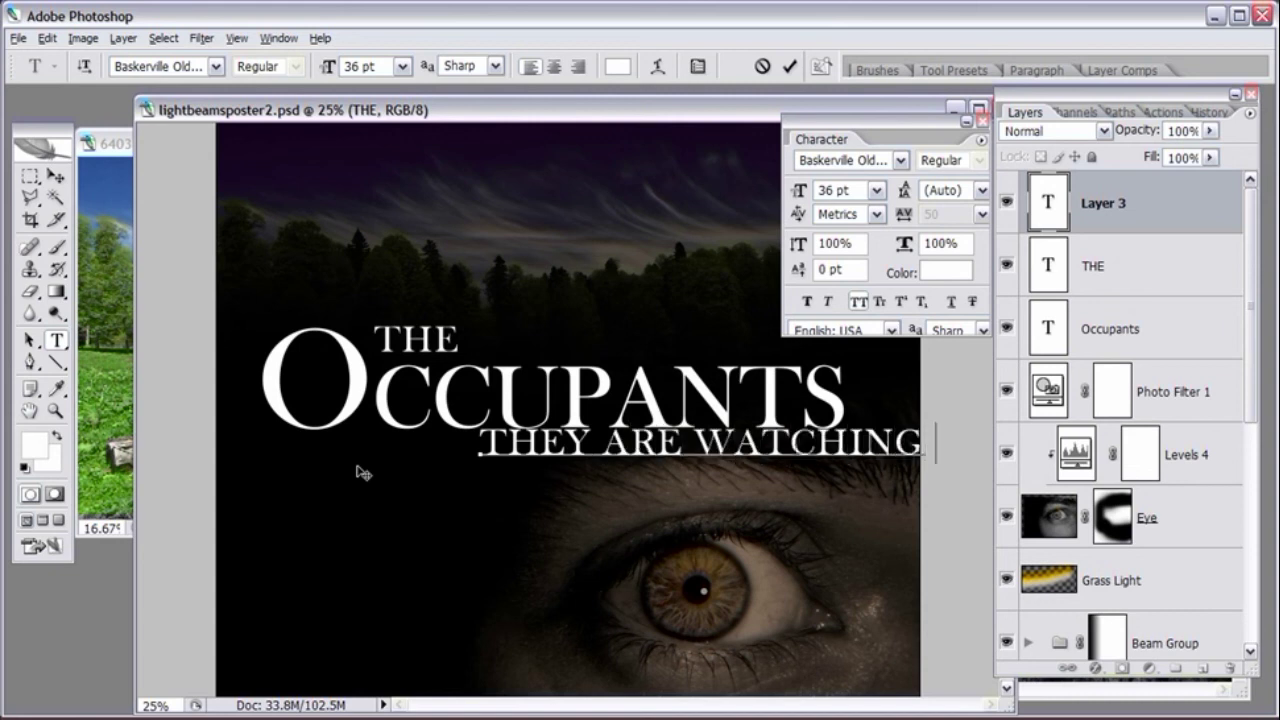
key(ctrl+Return)
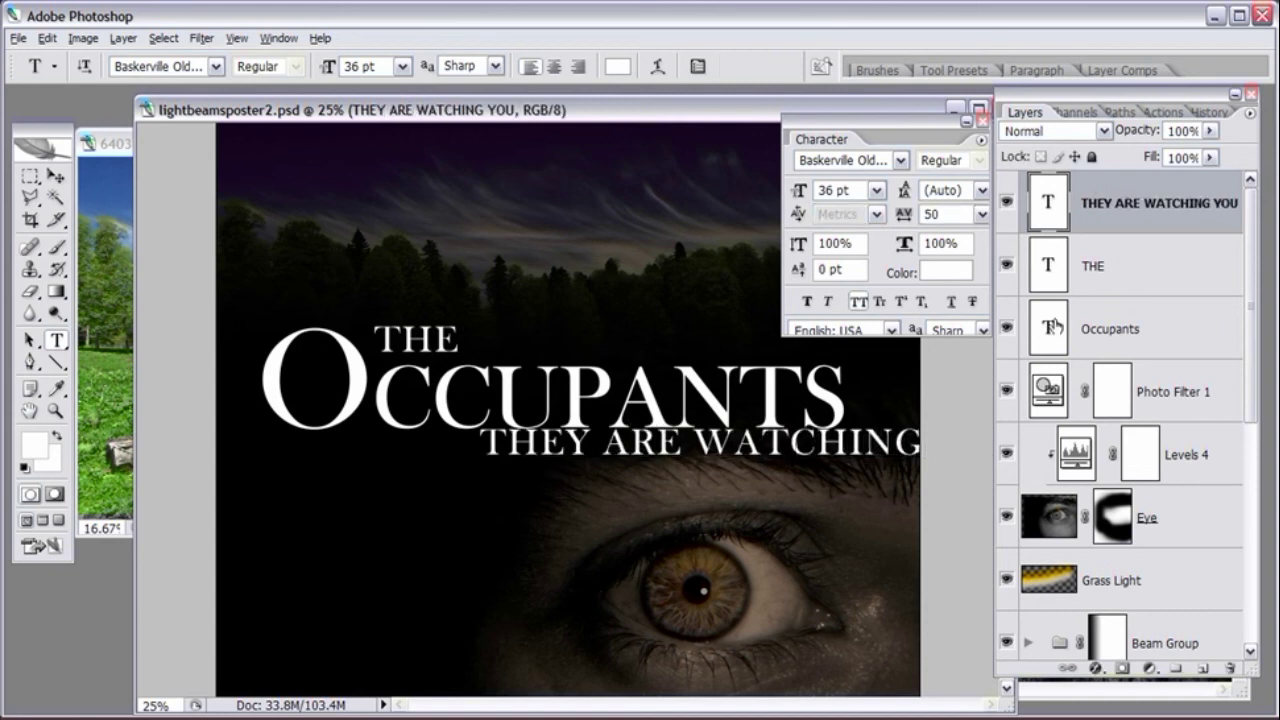
- Reduce the THEY ARE WATCHING YOU tagline to 18 pt, trying 24 pt first
double_click(1050, 200)
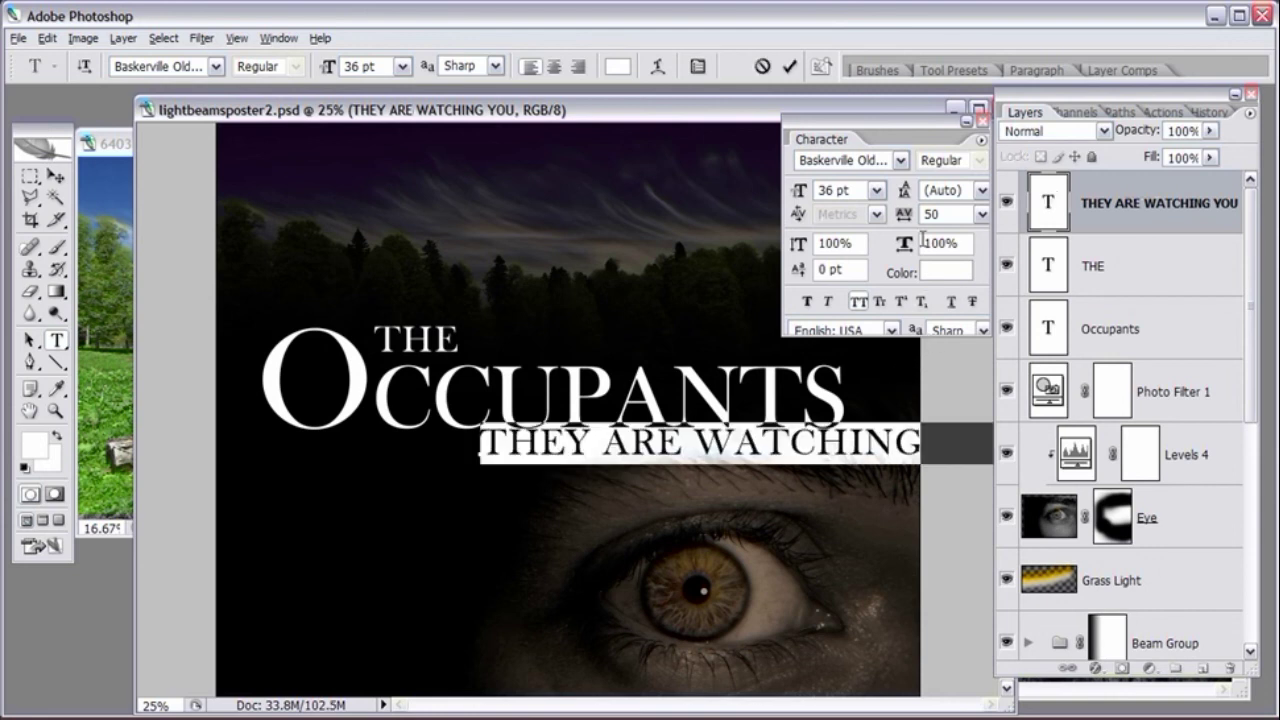
click(876, 190)
click(858, 370)
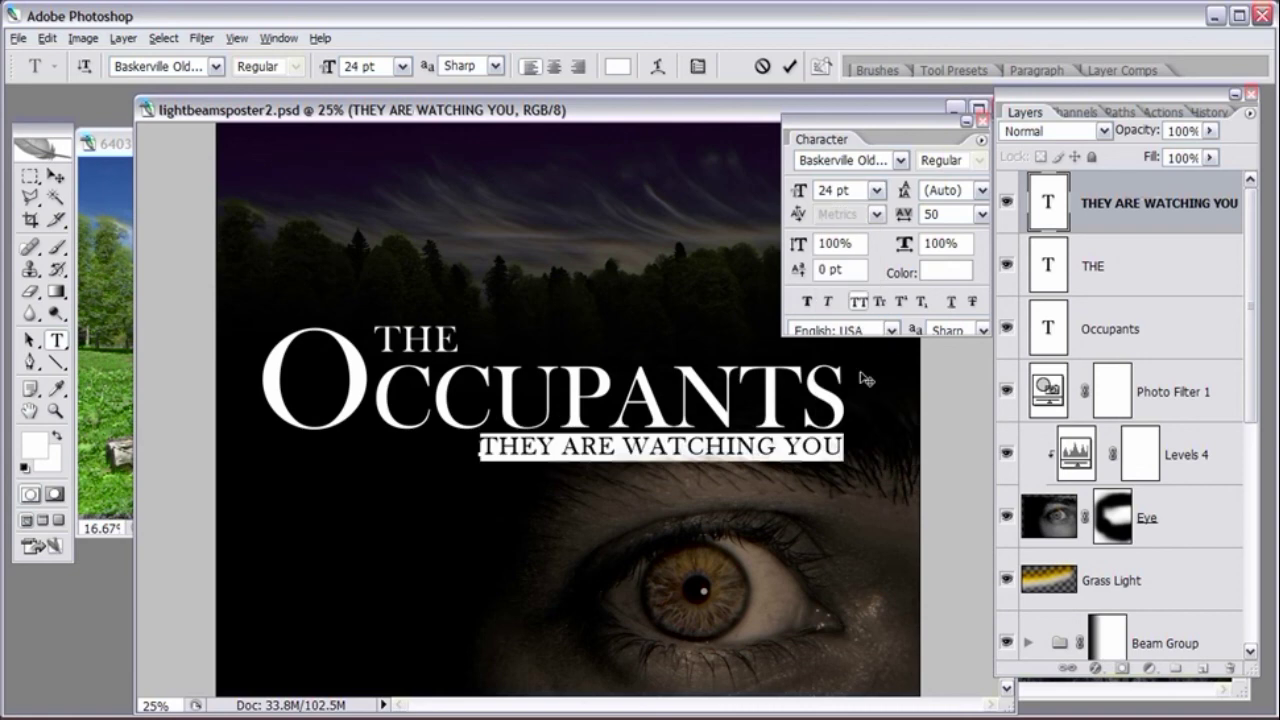
click(876, 190)
click(850, 352)
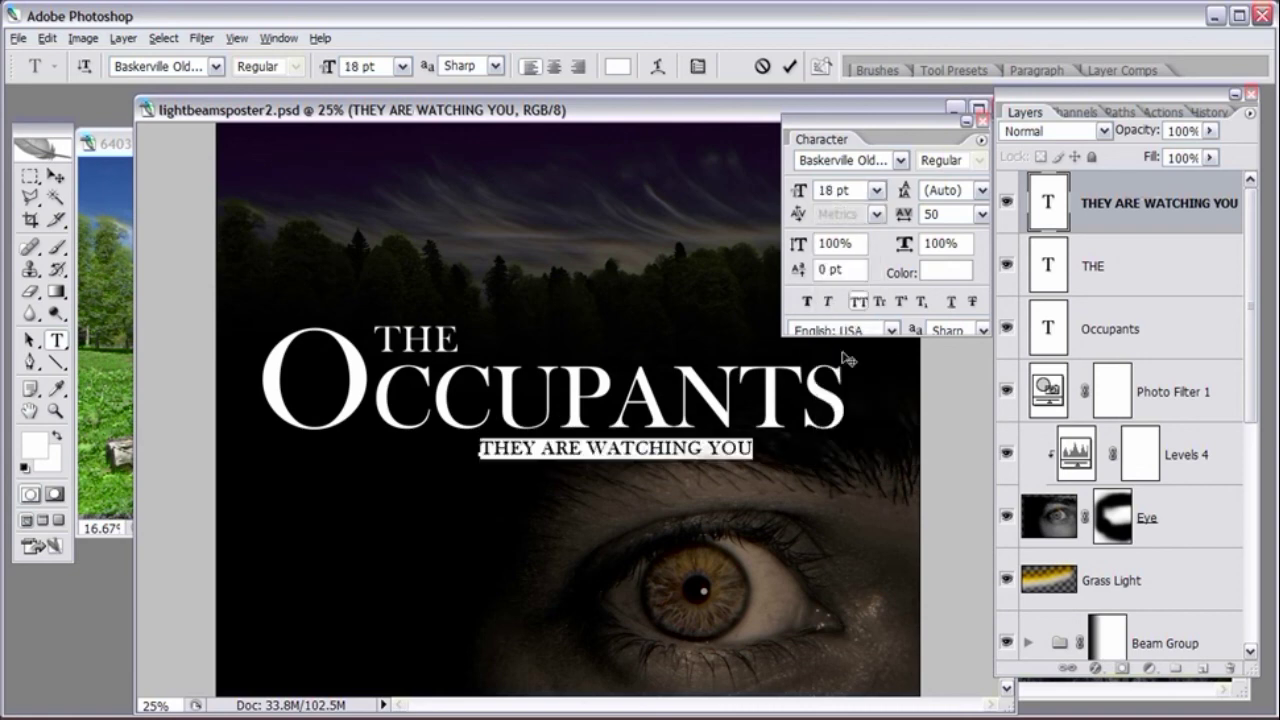
- Move the tagline close beneath OCCUPANTS so that its end lines up with the title's final S
click(55, 176)
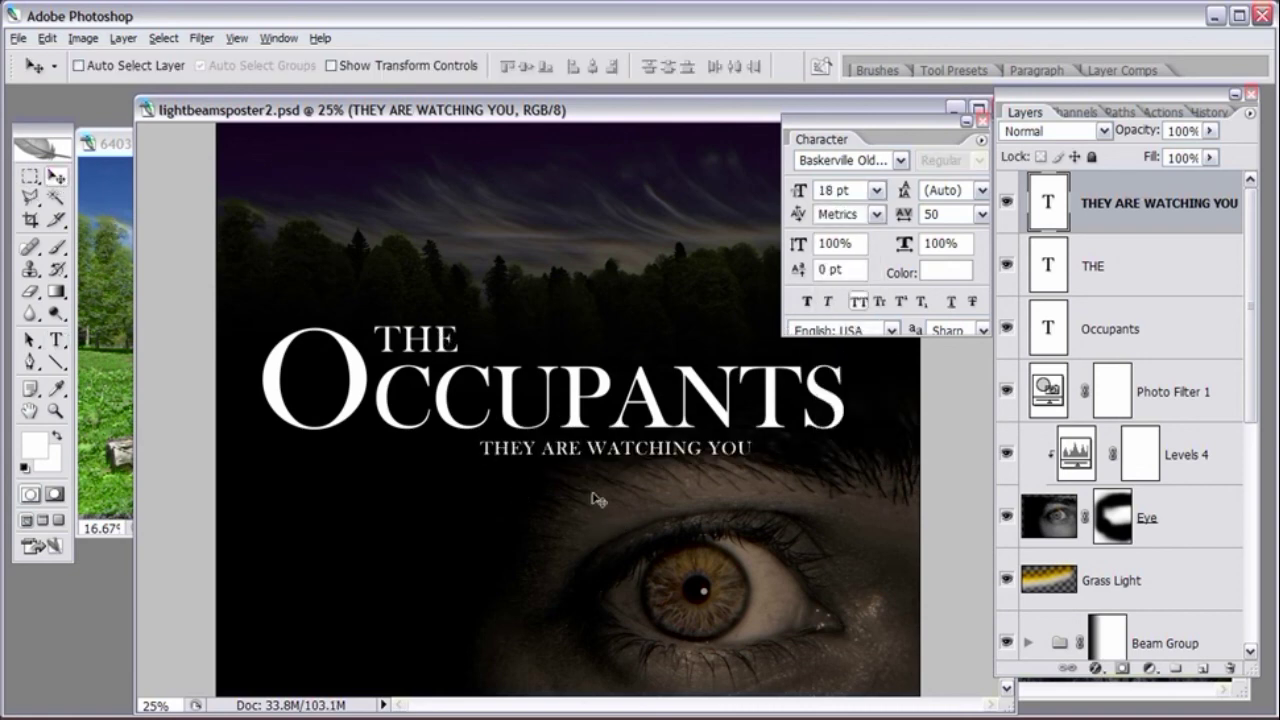
drag(571, 494, 660, 489)
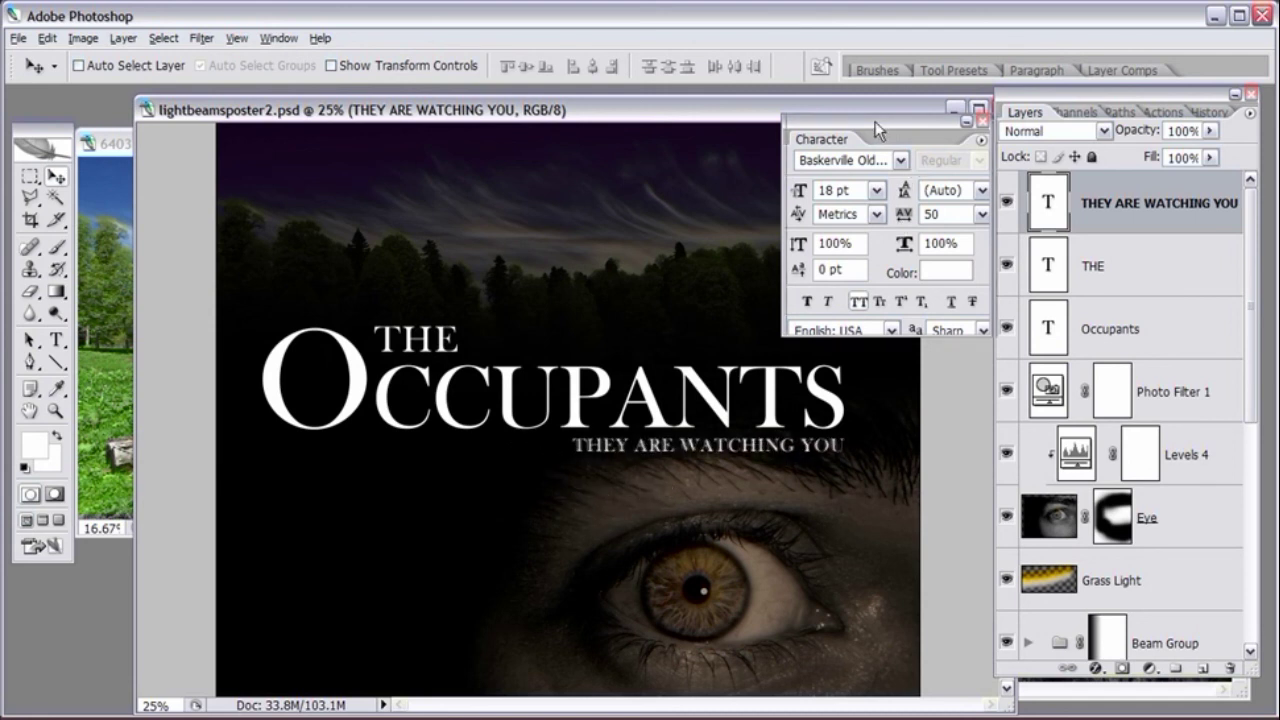
drag(908, 147, 995, 141)
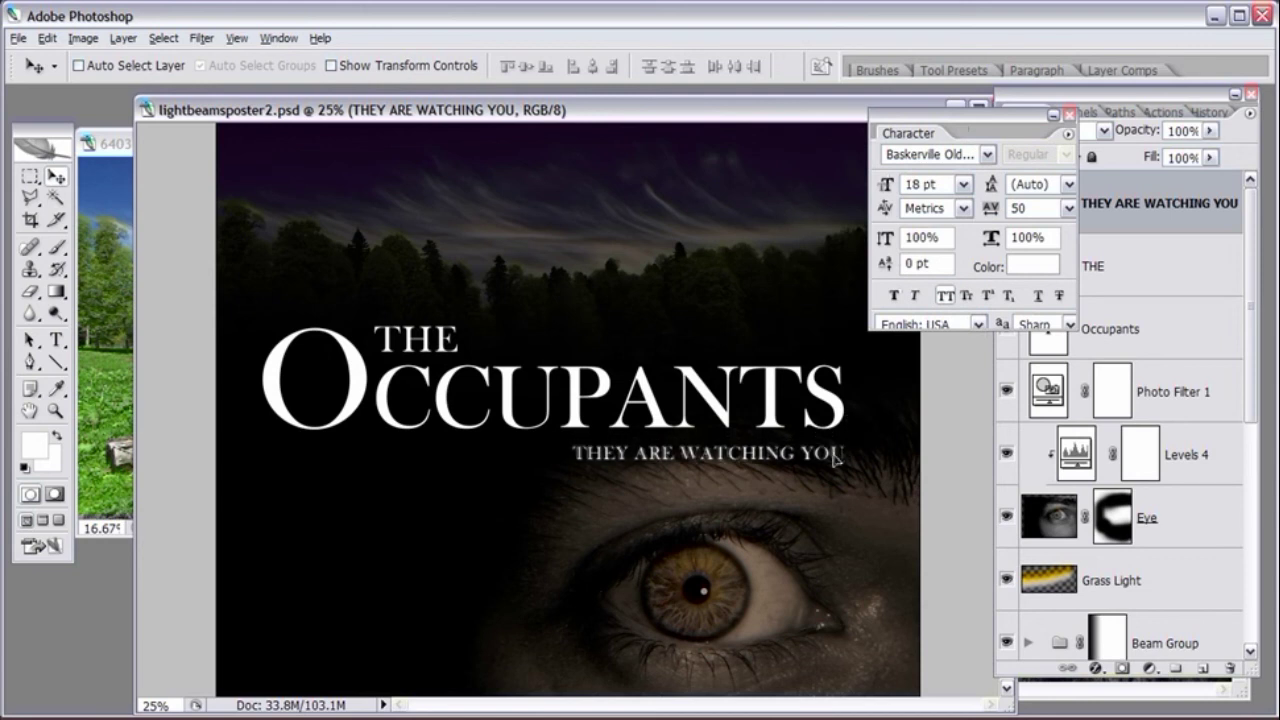
drag(836, 452, 838, 452)
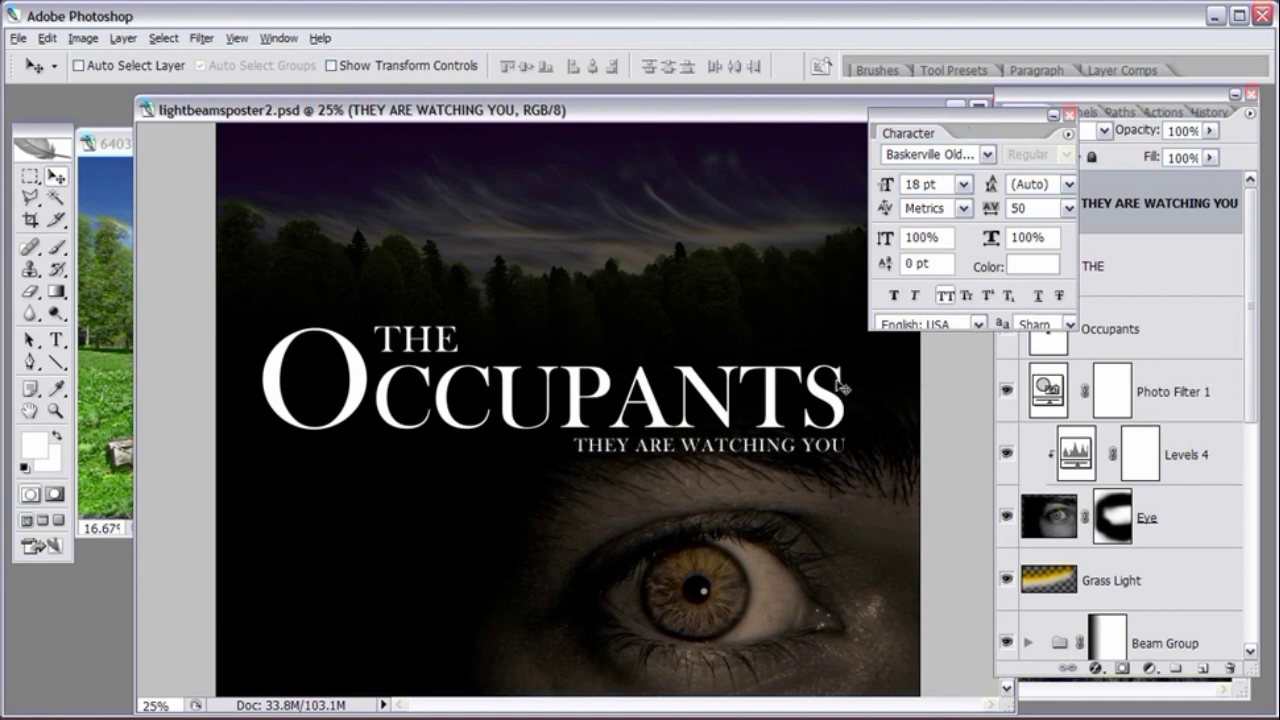
drag(838, 450, 838, 452)
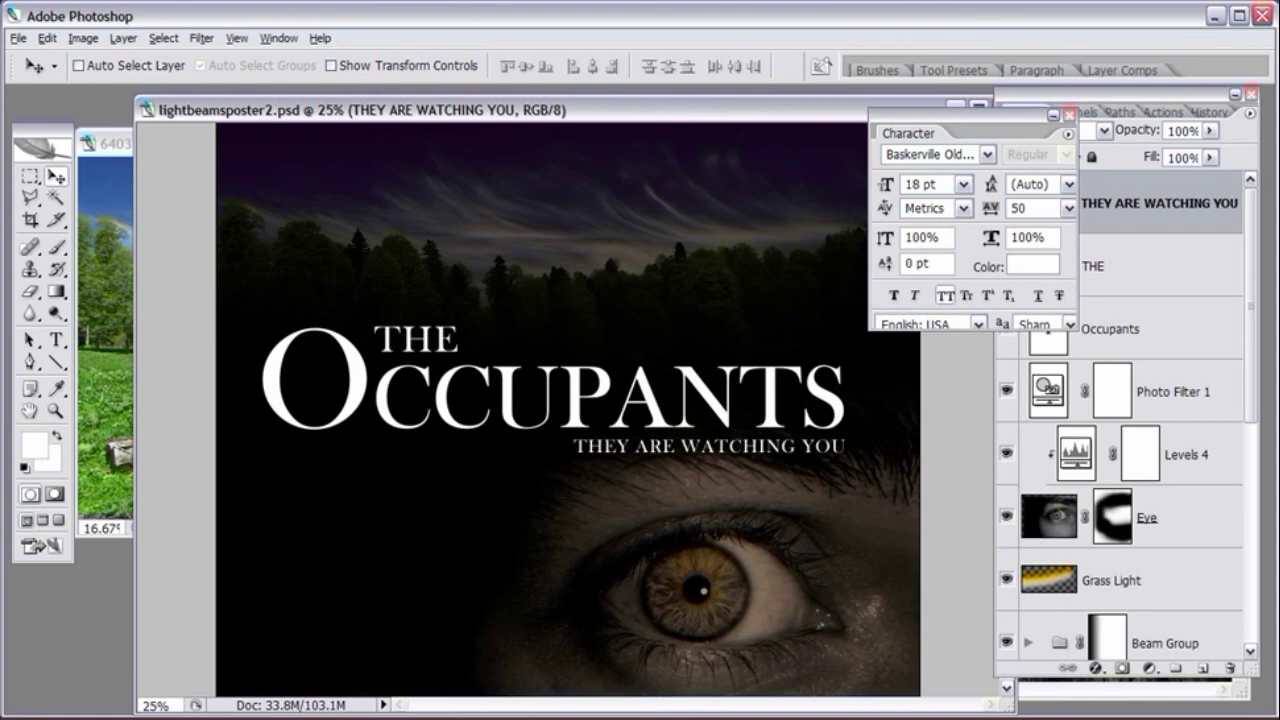
- Examine the whole poster at 12.5%, then the finished poster version's title, tagline and "What they left behind" paragraph up close
key(ctrl+minus)
key(ctrl+minus)
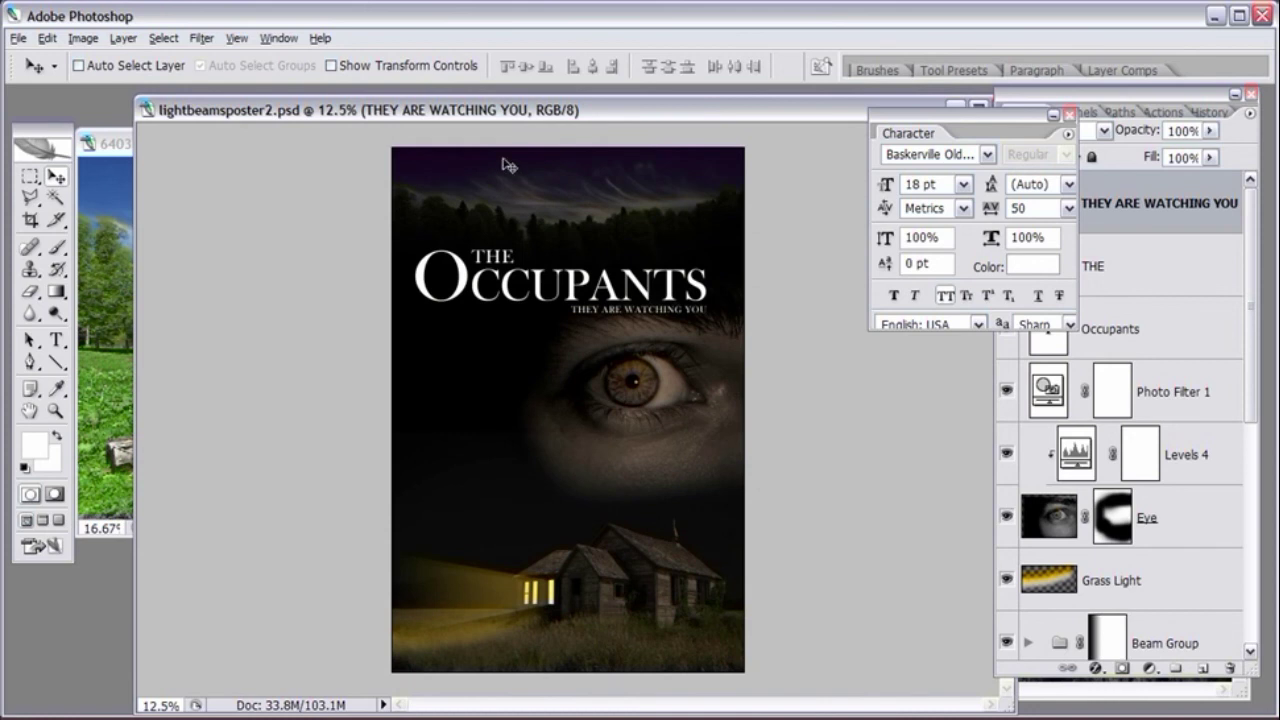
click(56, 339)
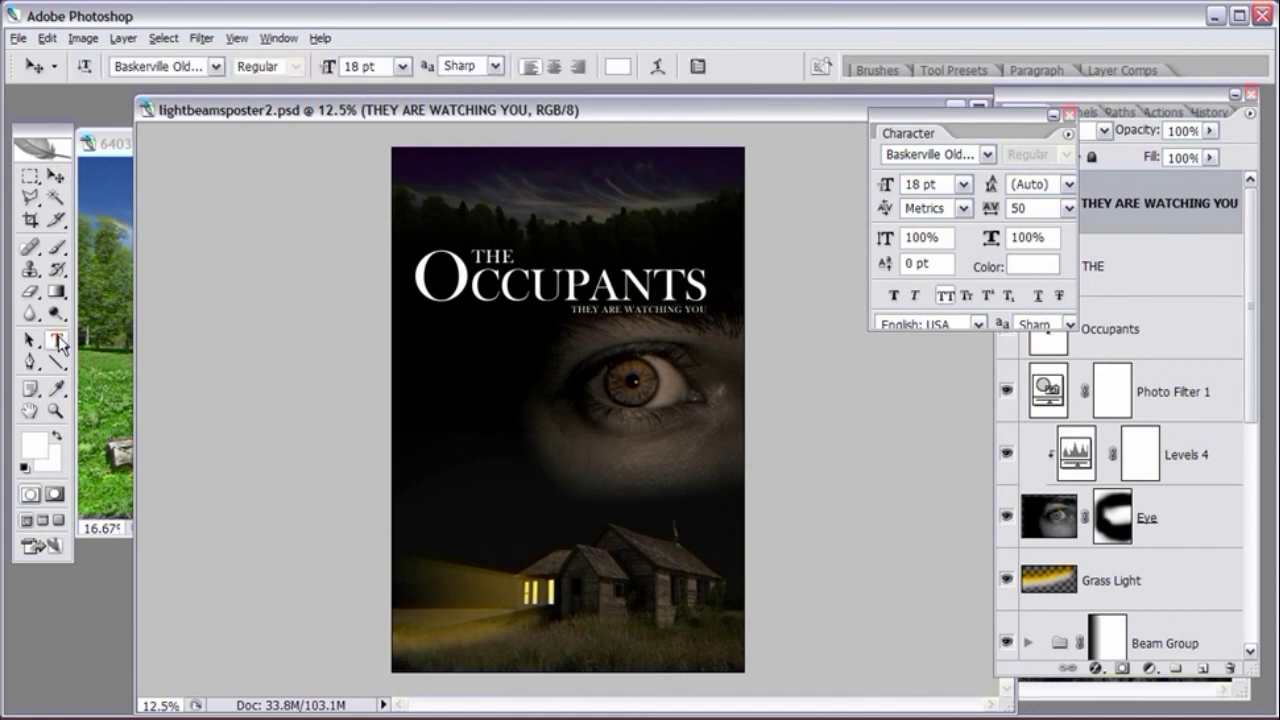
click(1112, 391)
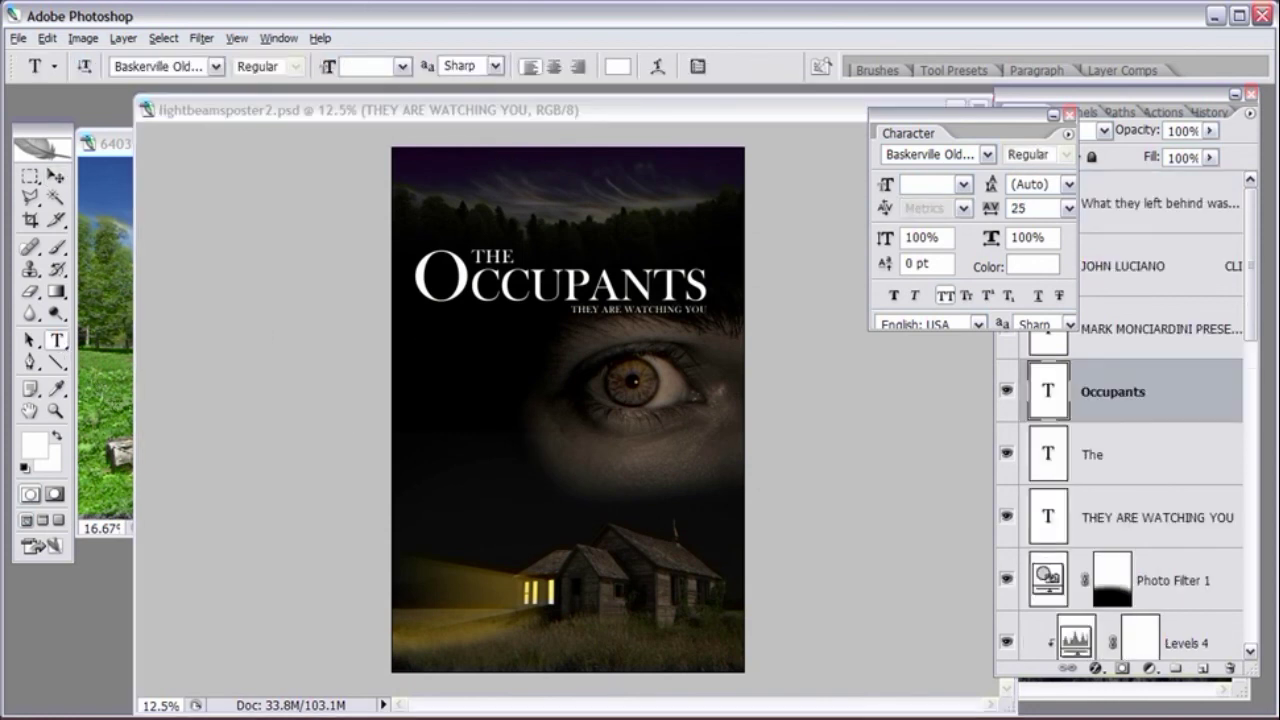
key(ctrl+plus)
key(ctrl+plus)
key(ctrl+plus)
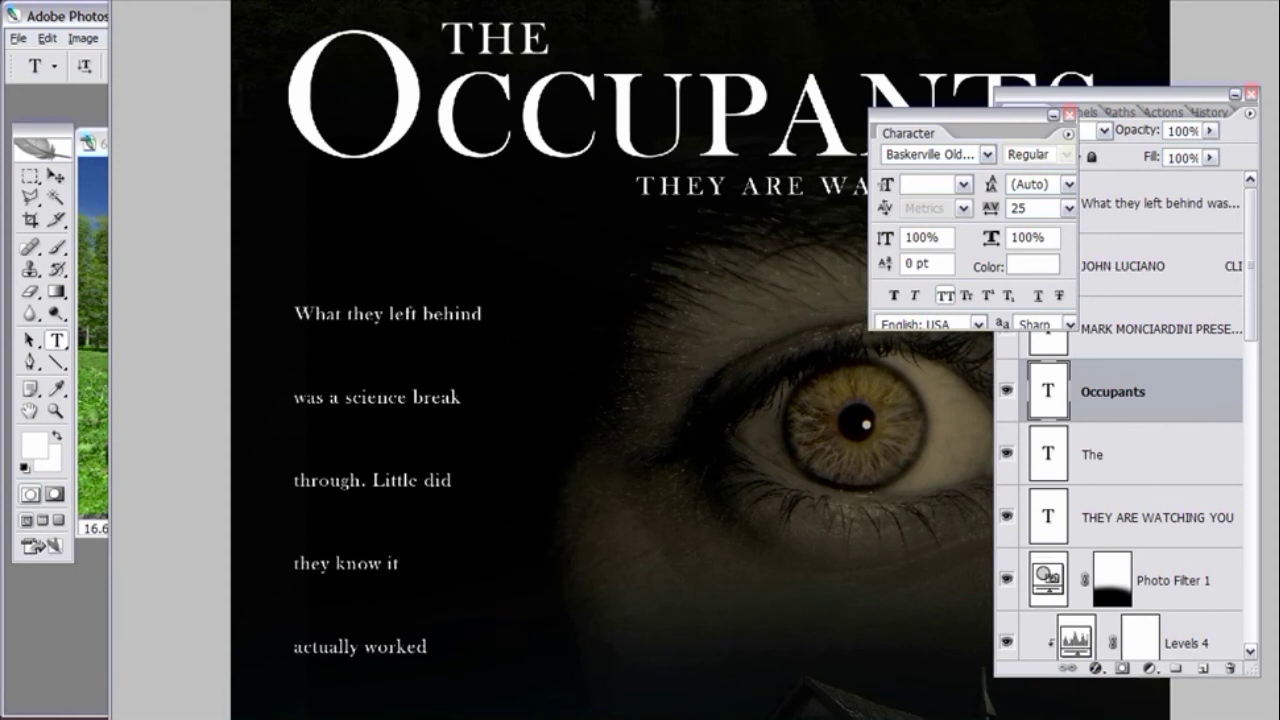
- Copy the whole "What they left behind" paragraph text from the finished poster and return to lightbeamsposter2.psd
key(ctrl+minus)
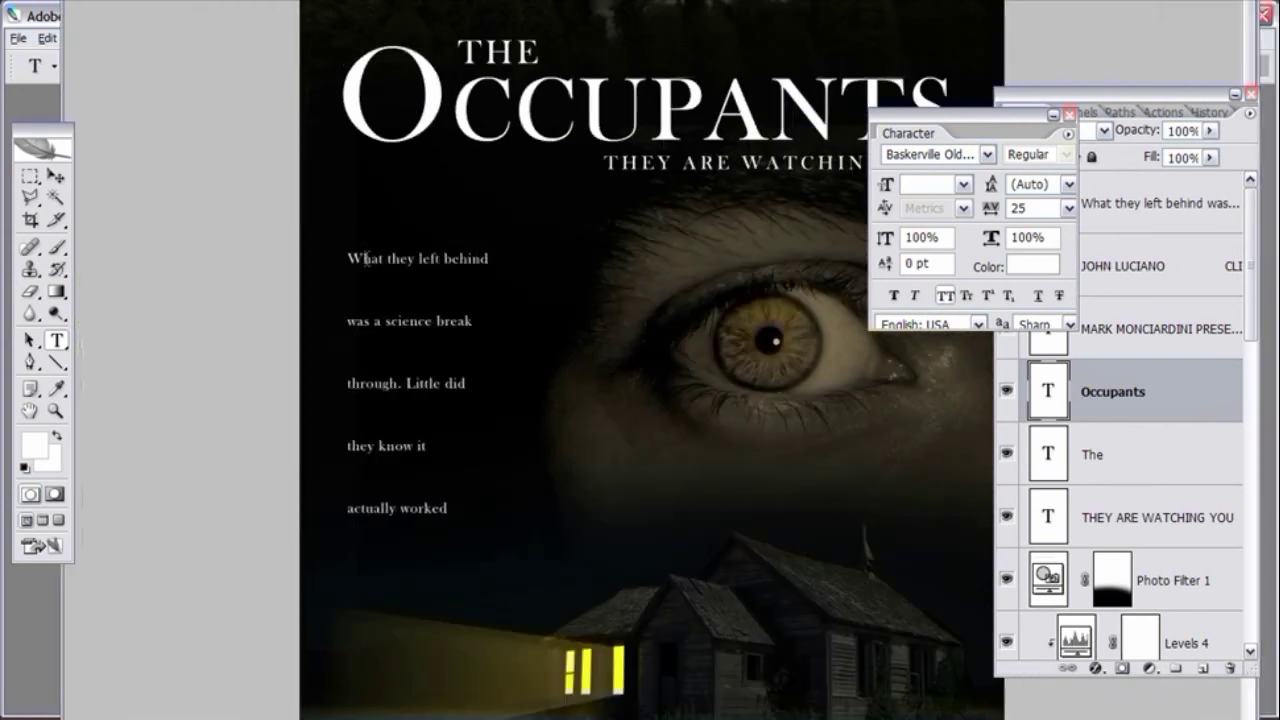
click(351, 259)
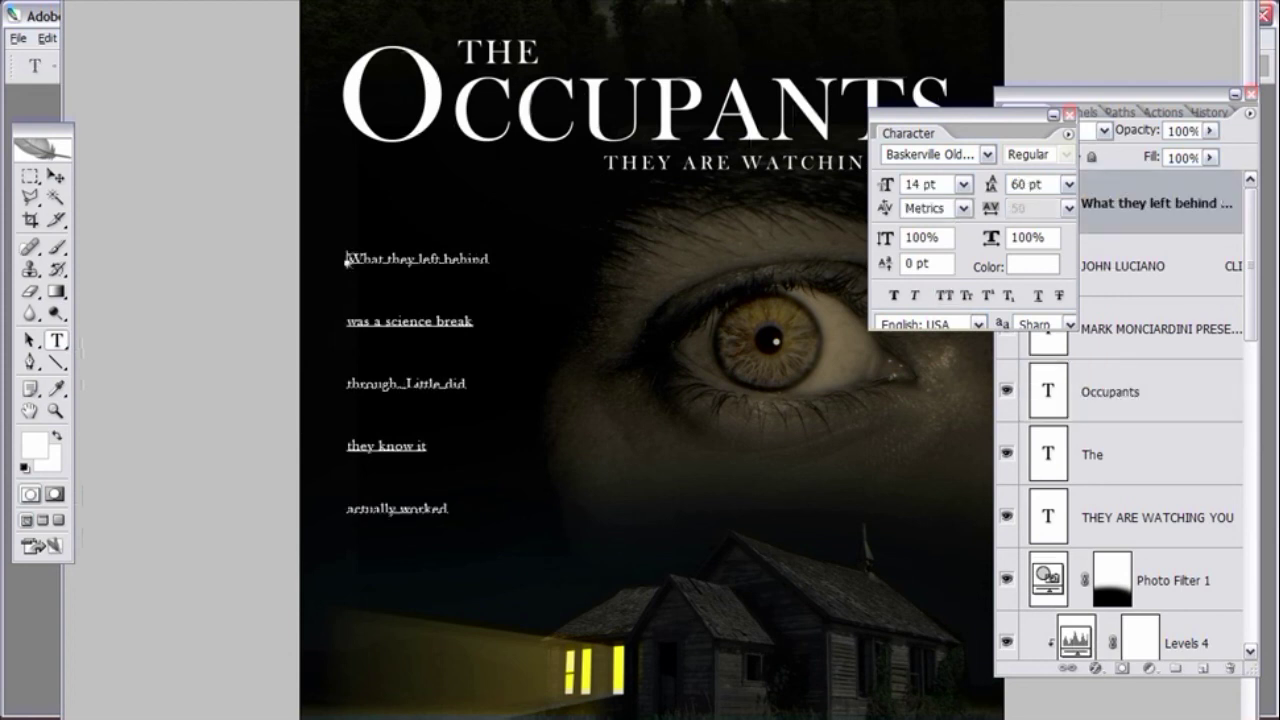
drag(347, 259, 461, 502)
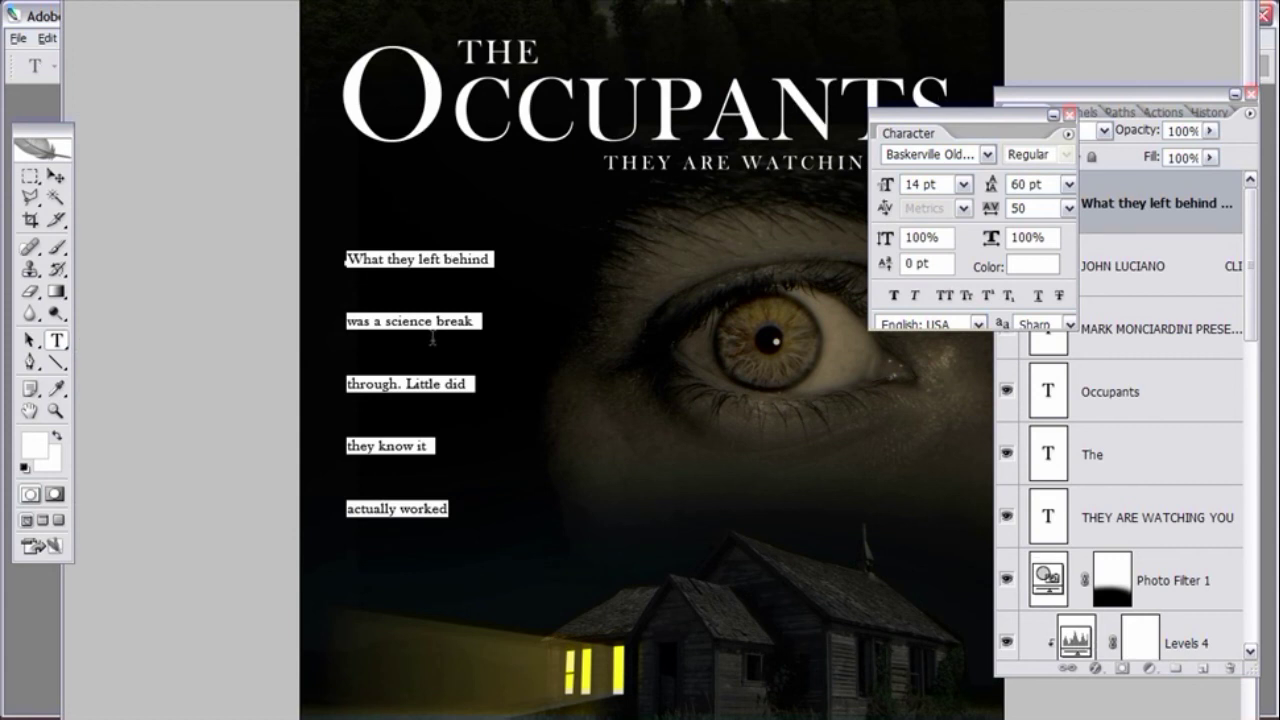
key(ctrl+Return)
key(v)
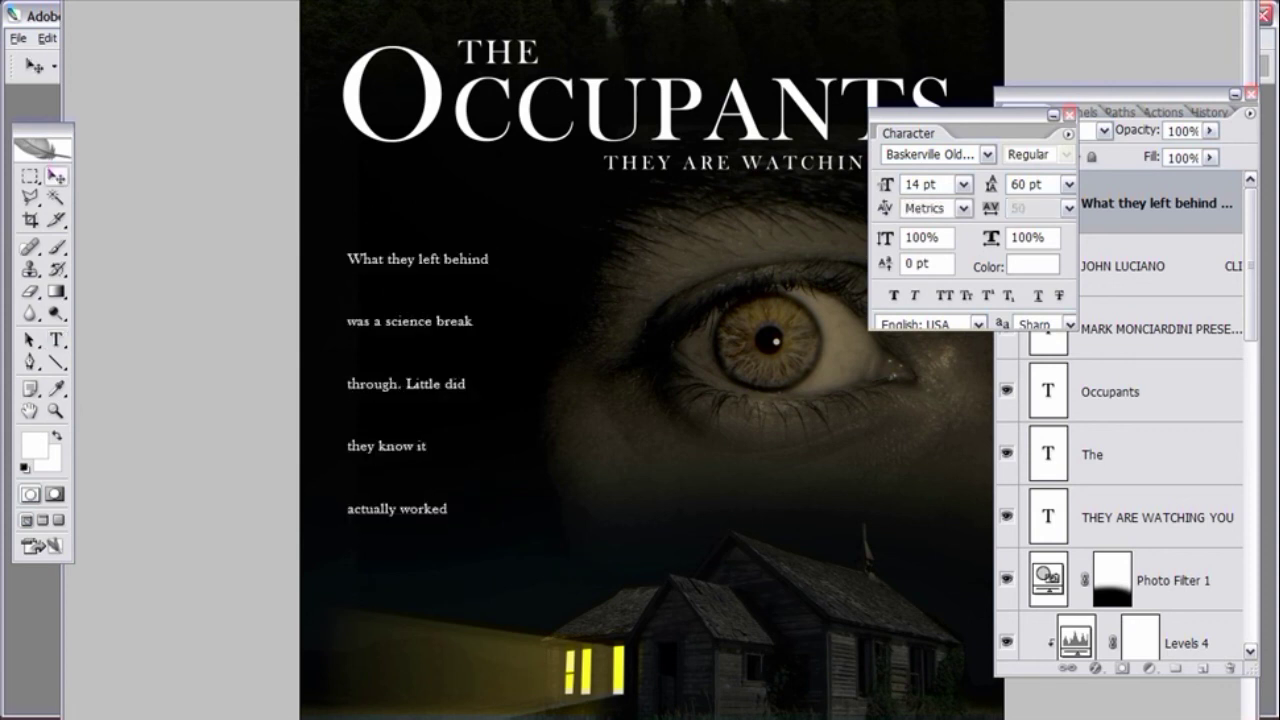
key(f)
key(ctrl+minus)
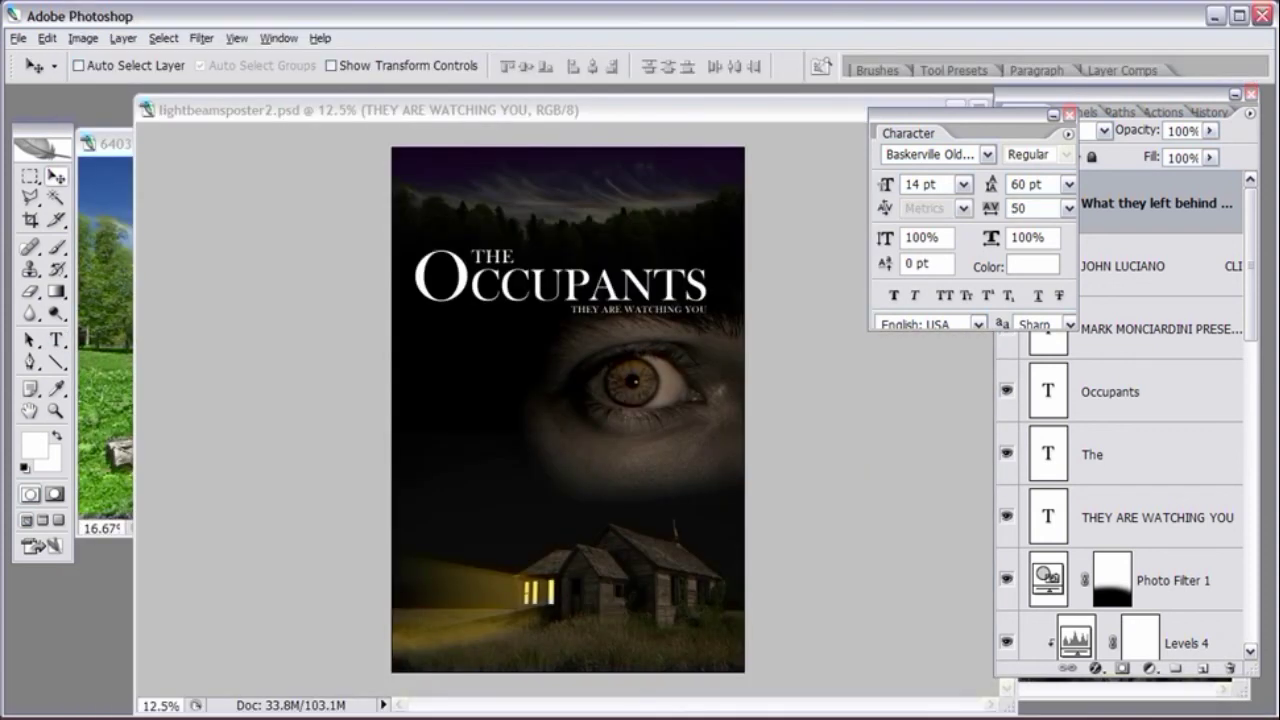
- Paste the copied paragraph into a new text layer in the dark area left of the eye, below the title
click(56, 410)
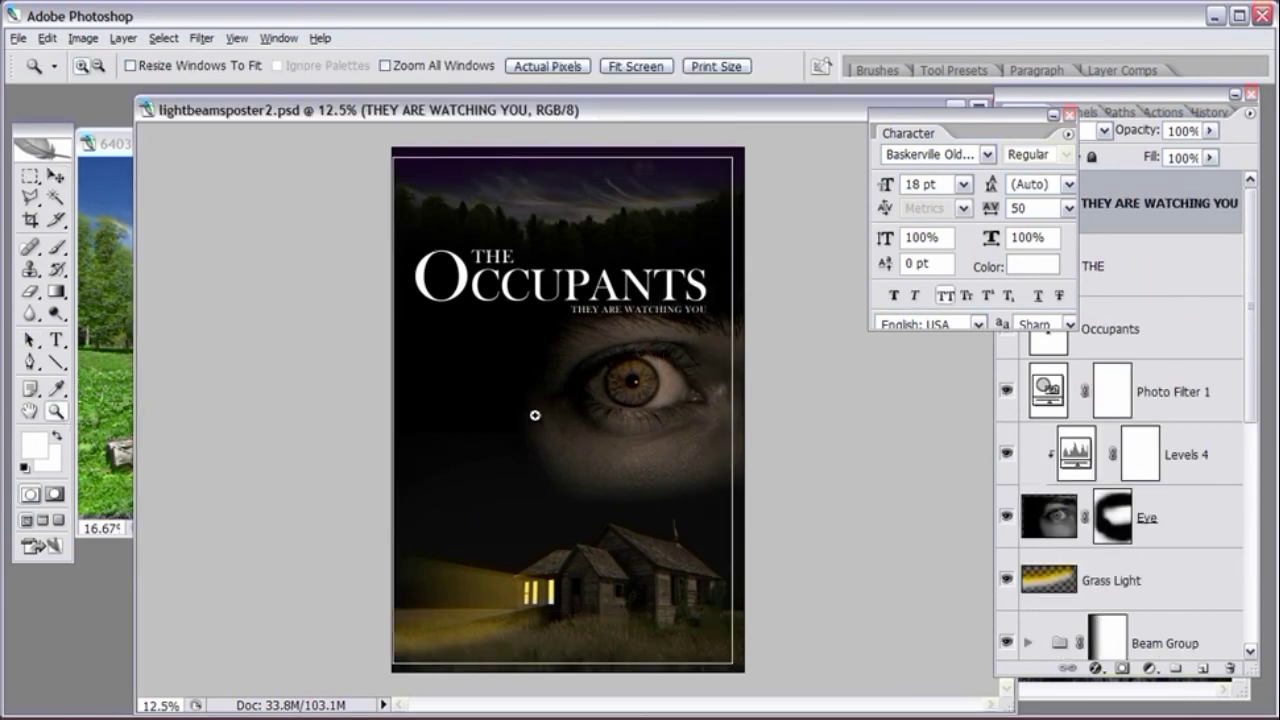
click(534, 414)
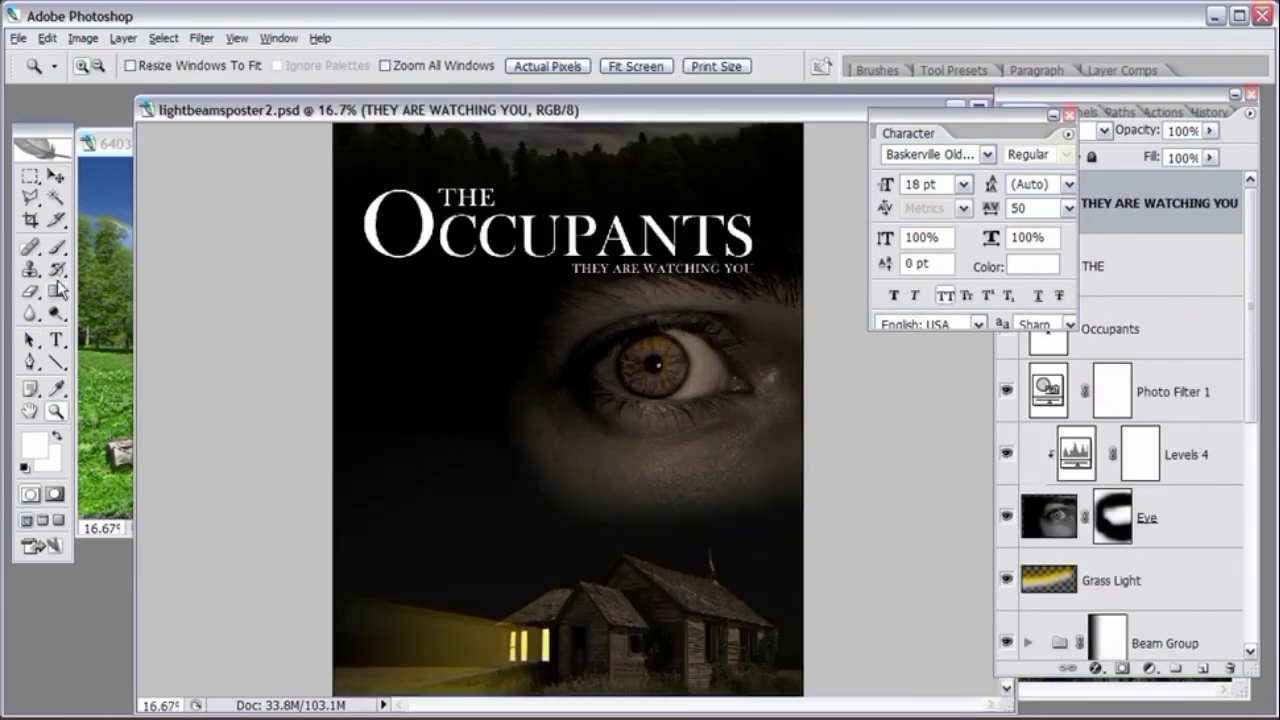
click(534, 449)
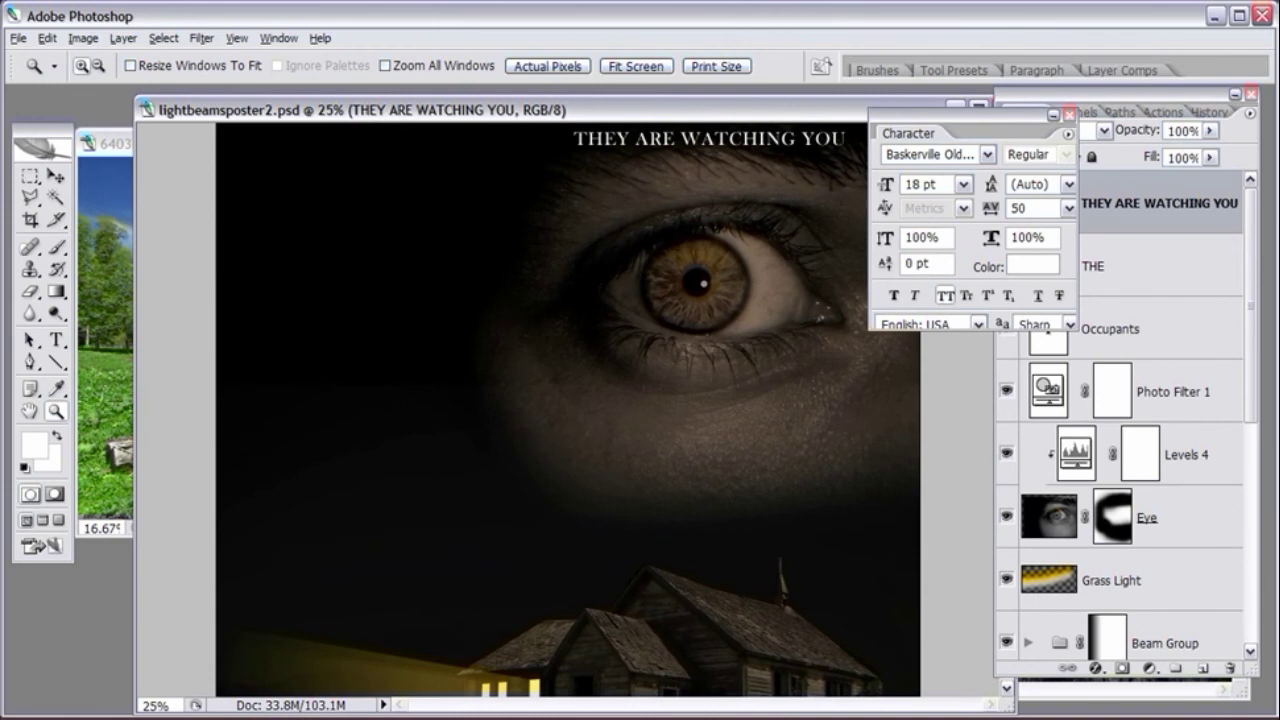
alt+click(330, 327)
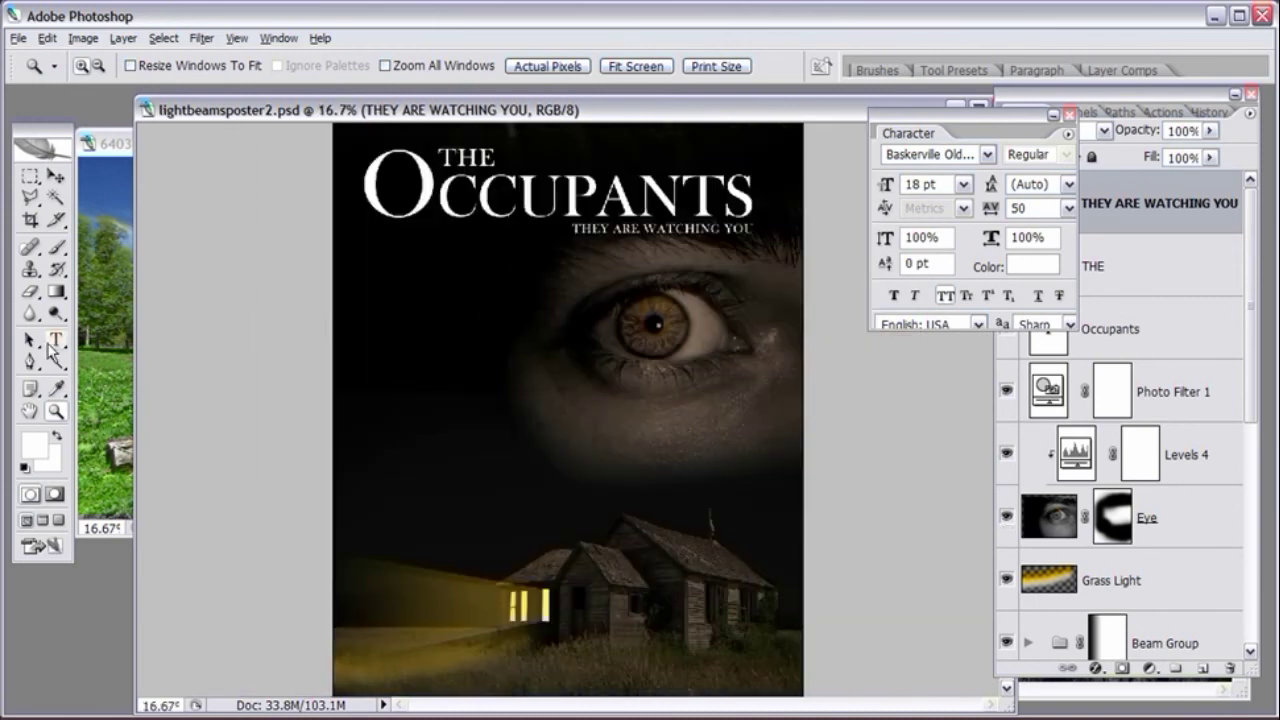
click(56, 341)
click(363, 284)
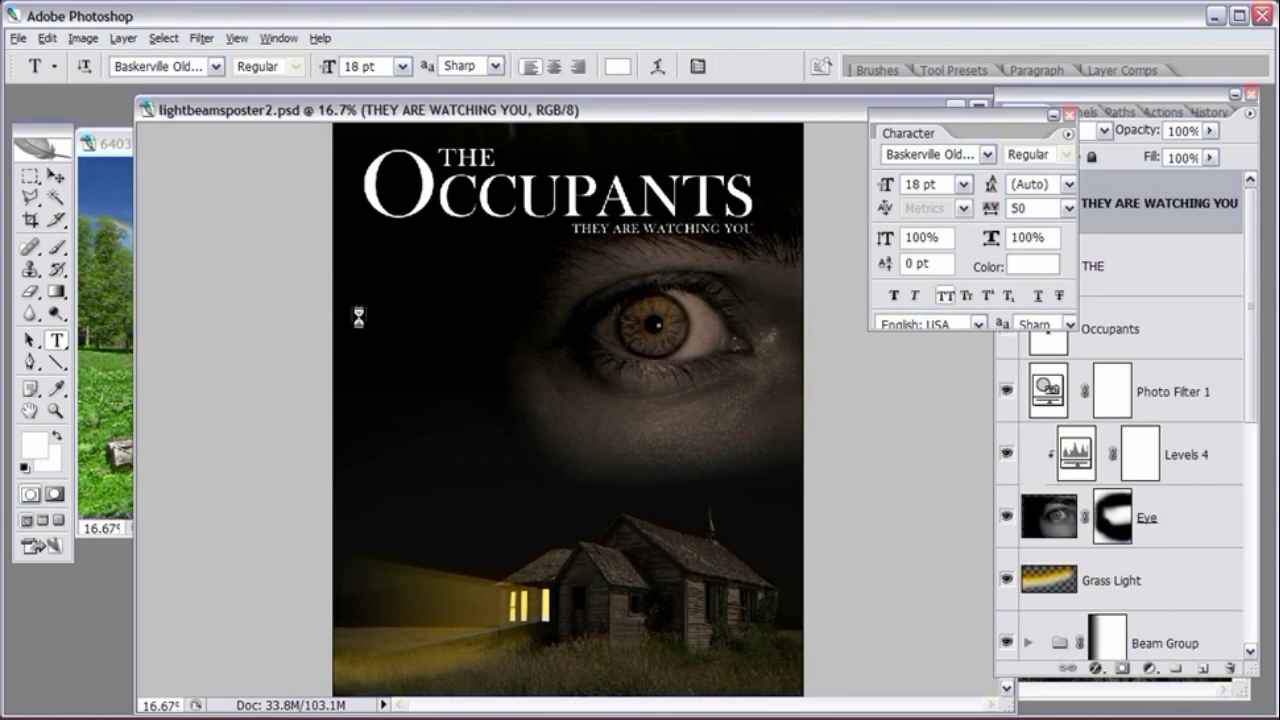
click(374, 305)
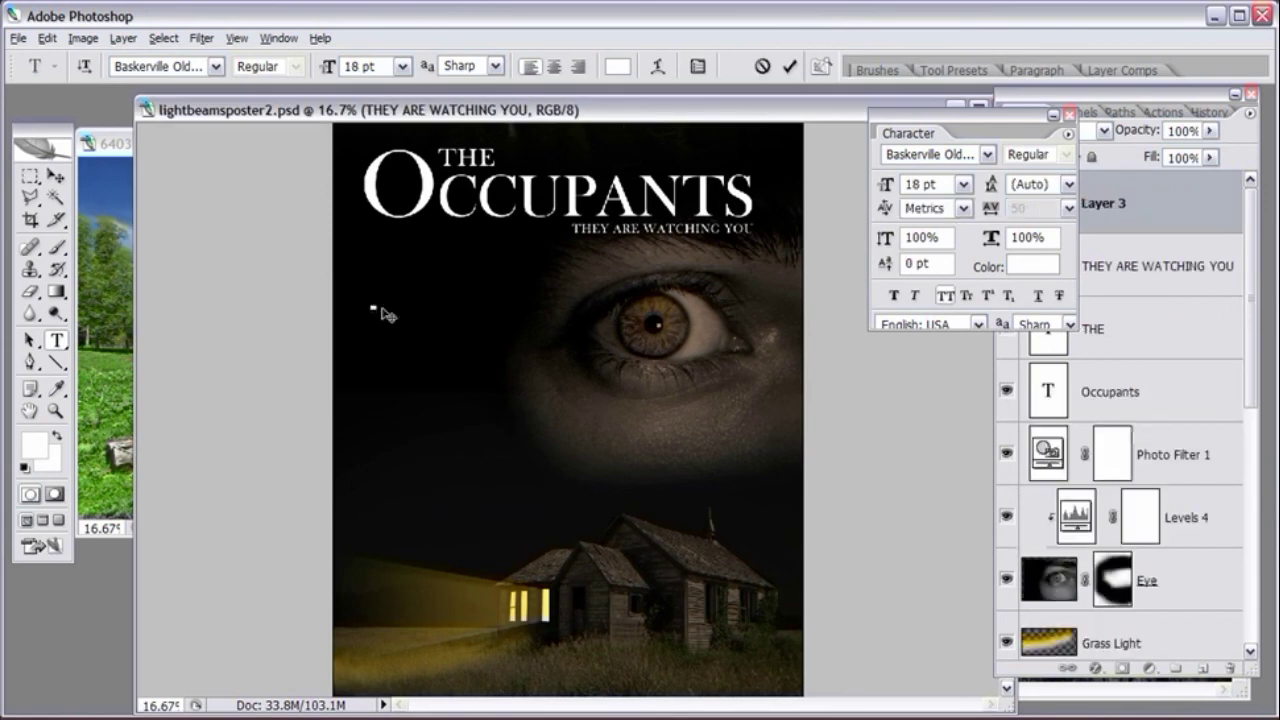
drag(1022, 120, 936, 120)
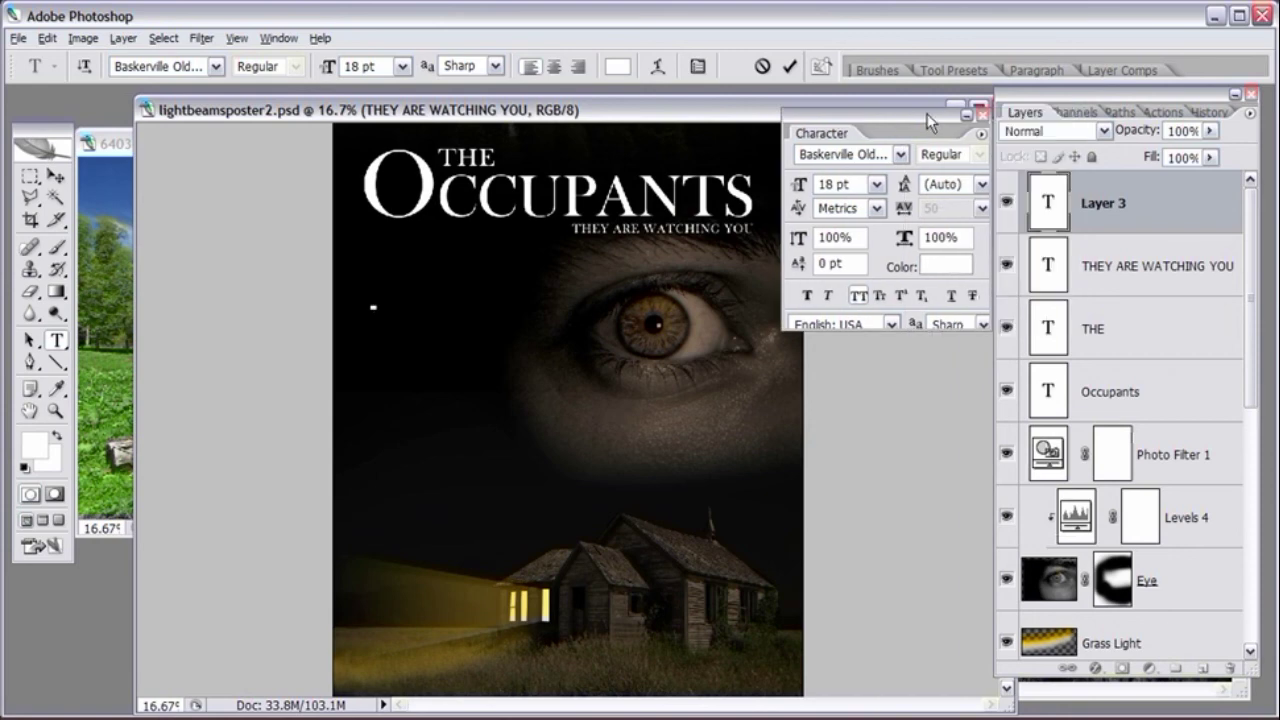
key(ctrl+v)
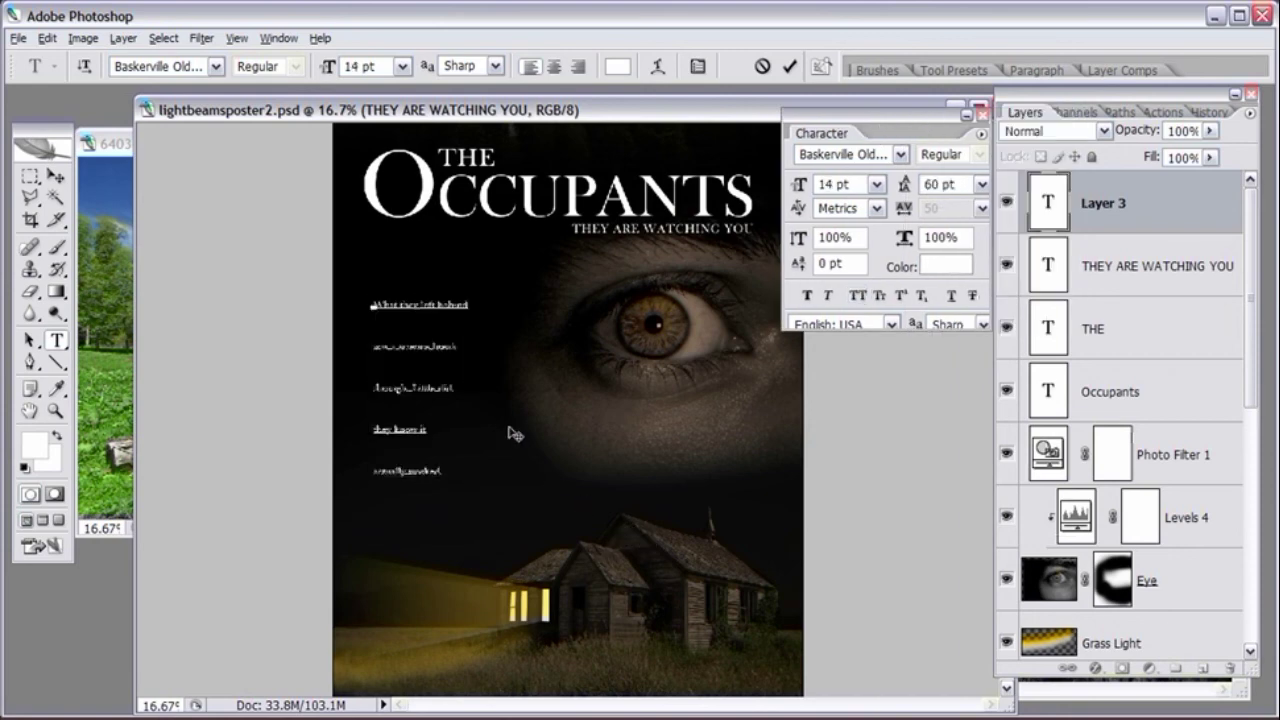
key(ctrl+Return)
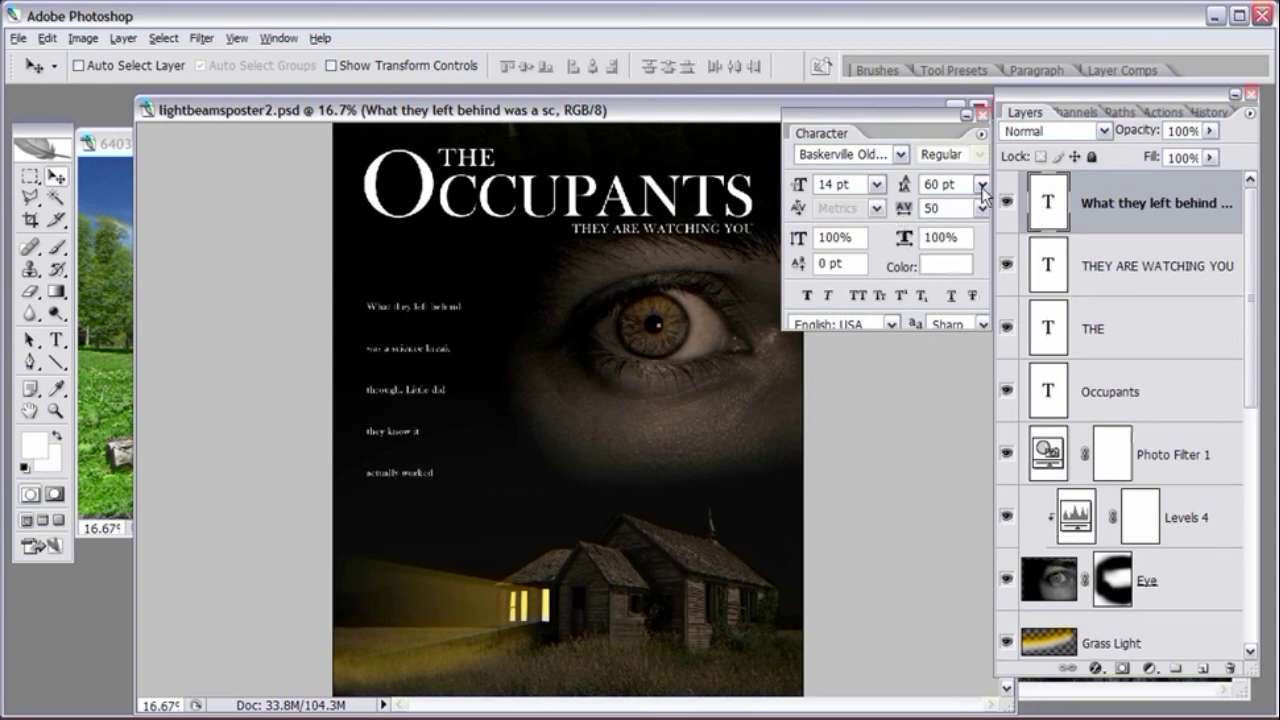
- Try a 24 pt leading on the pasted paragraph and set it back to 60 pt
drag(900, 132, 802, 204)
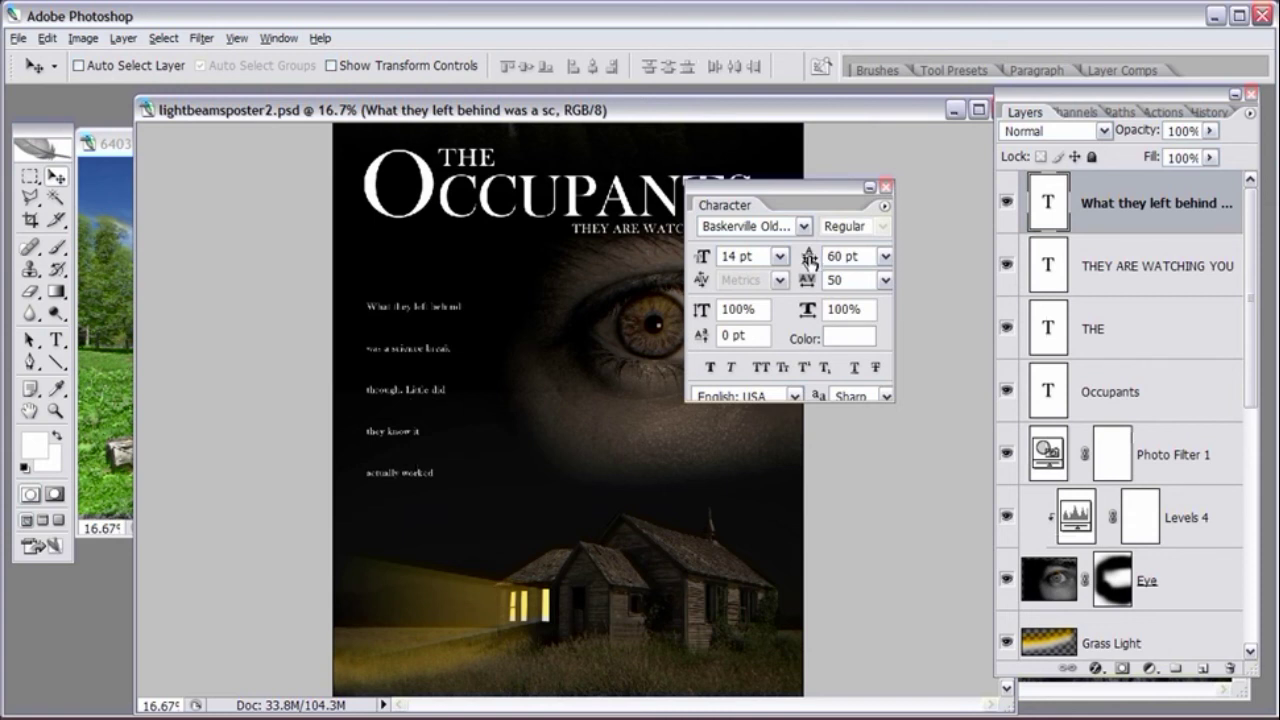
click(809, 258)
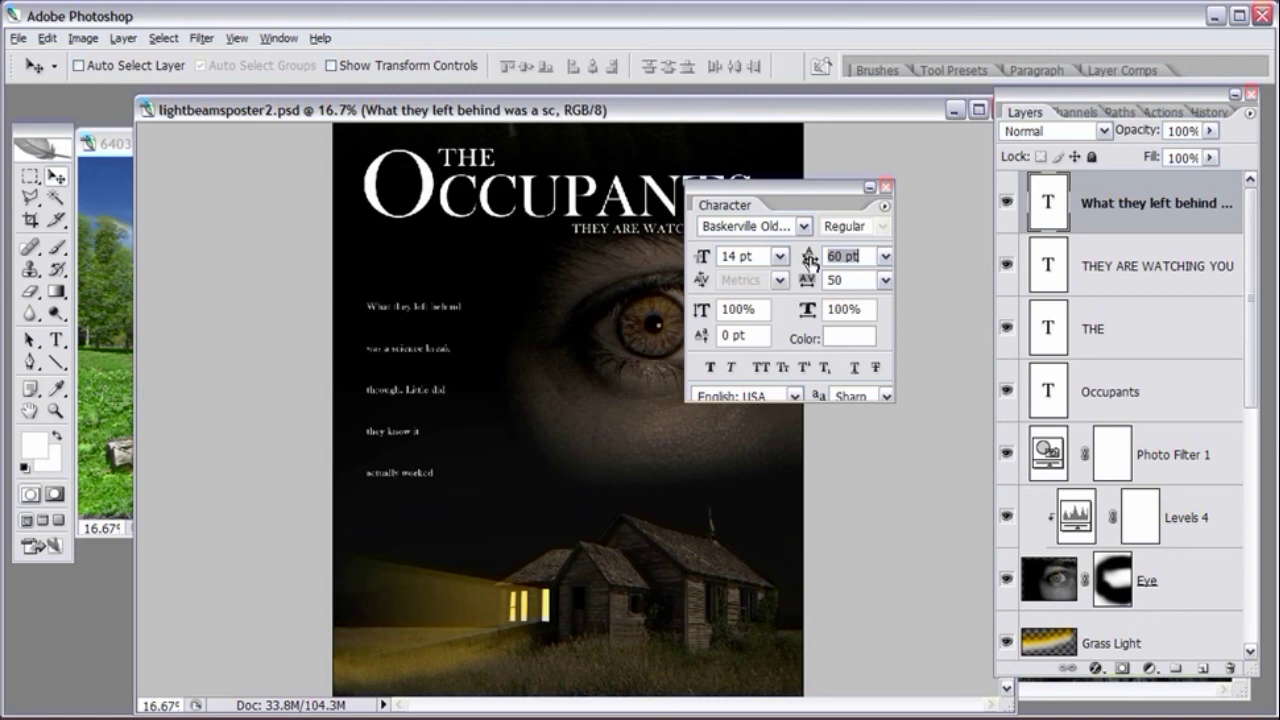
click(885, 256)
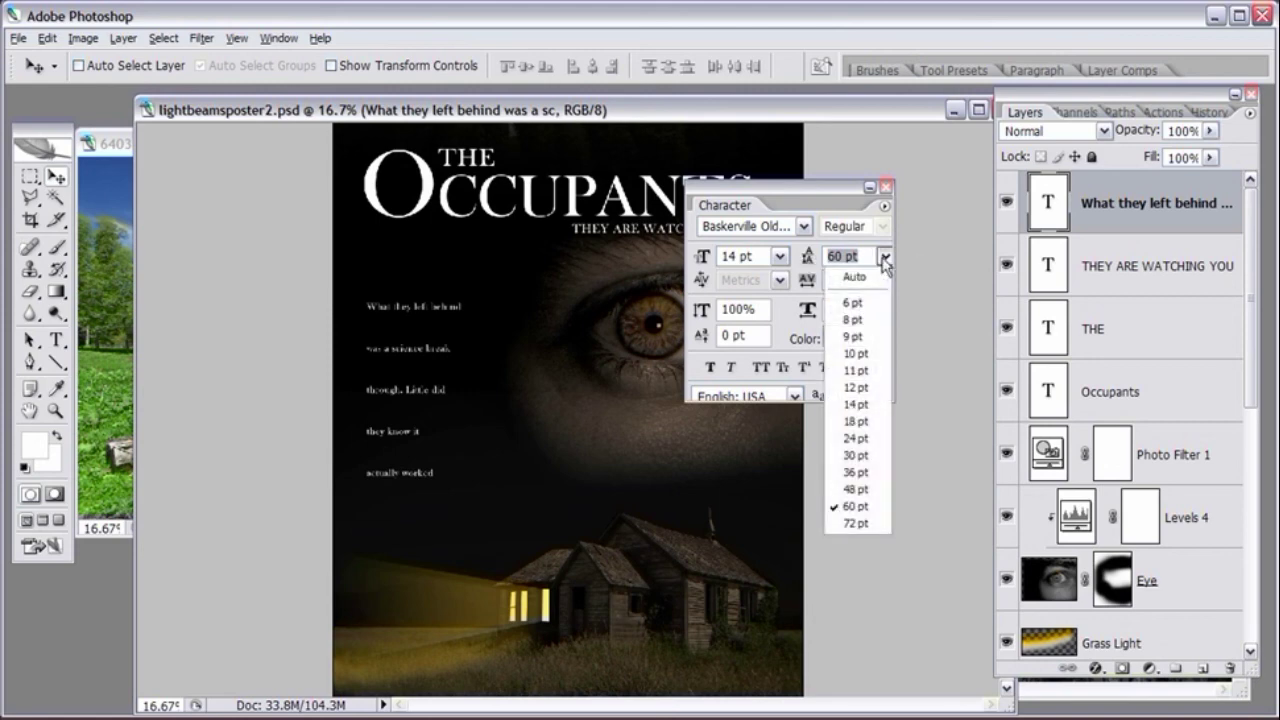
click(856, 438)
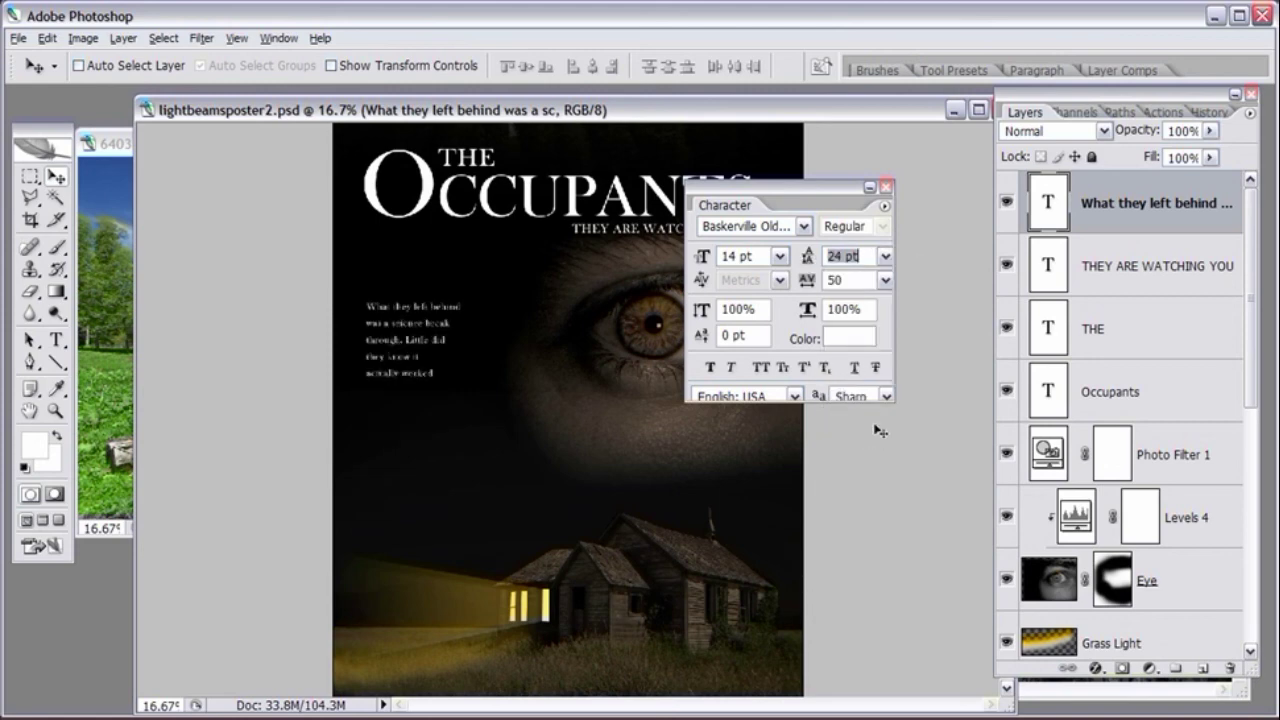
click(885, 257)
click(856, 506)
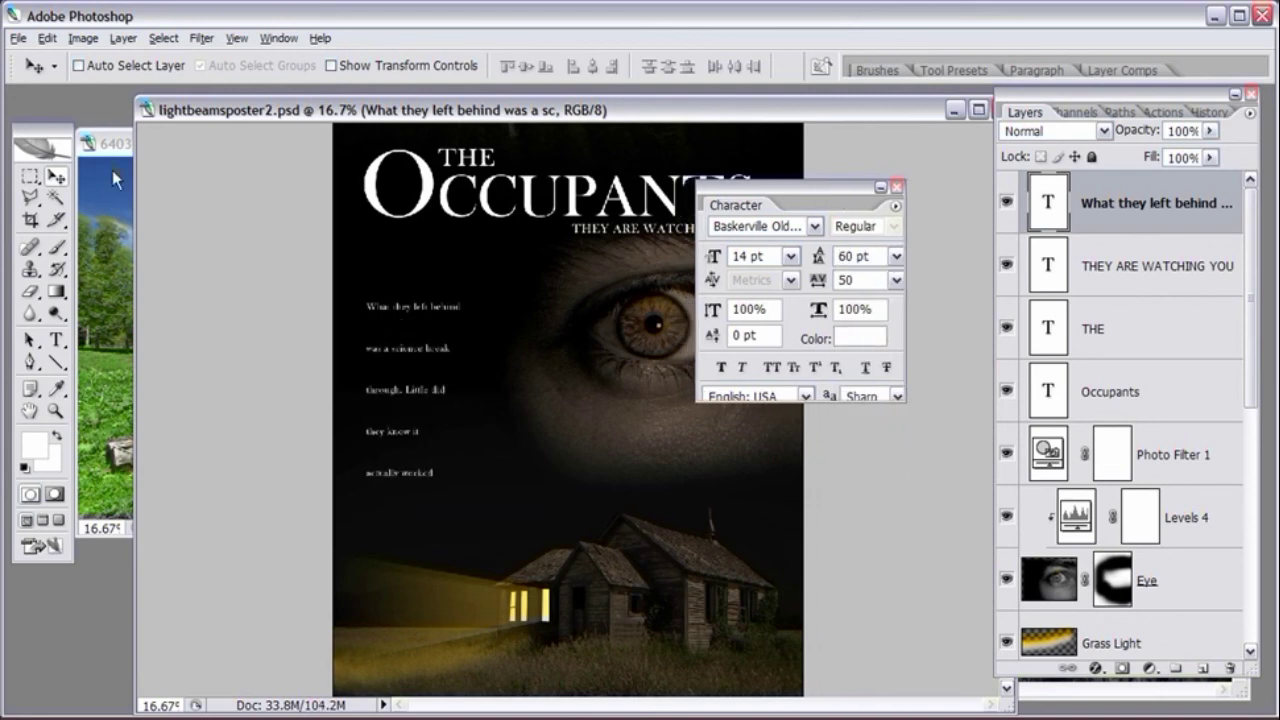
- Move the paragraph slightly upward beneath the large O of the title
drag(446, 357, 450, 346)
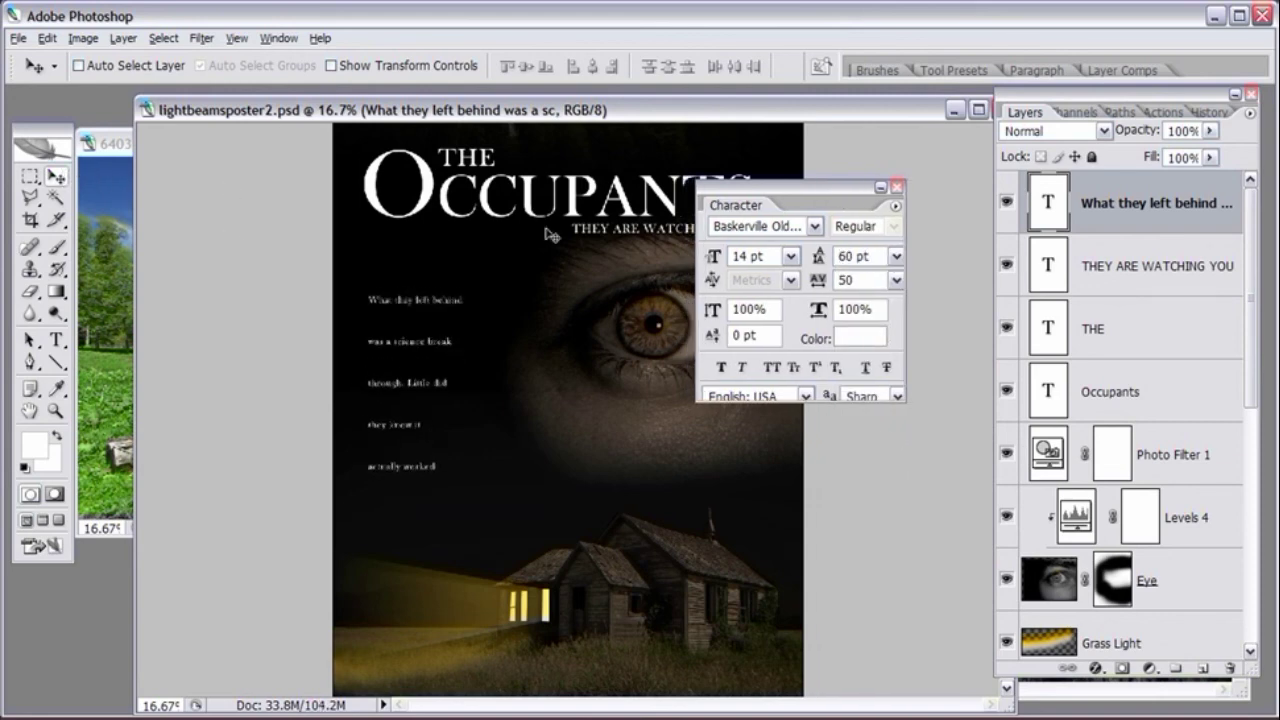
drag(790, 188, 1132, 181)
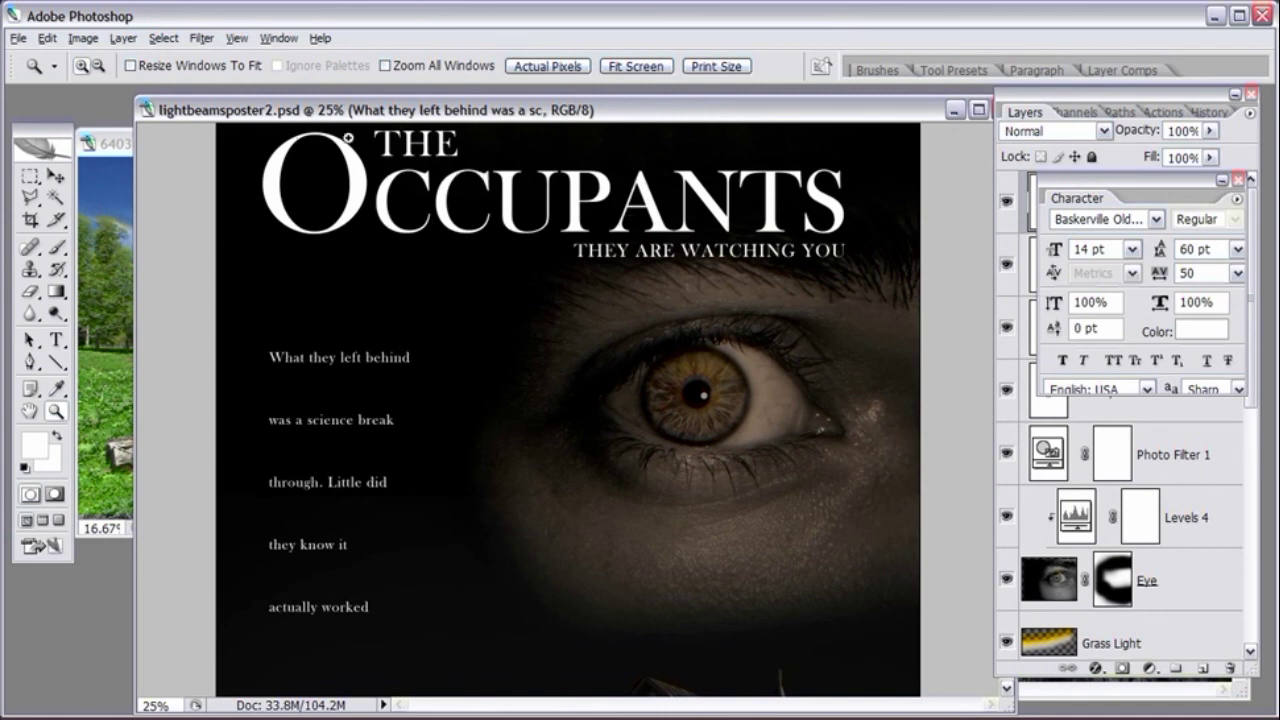
drag(352, 116, 354, 103)
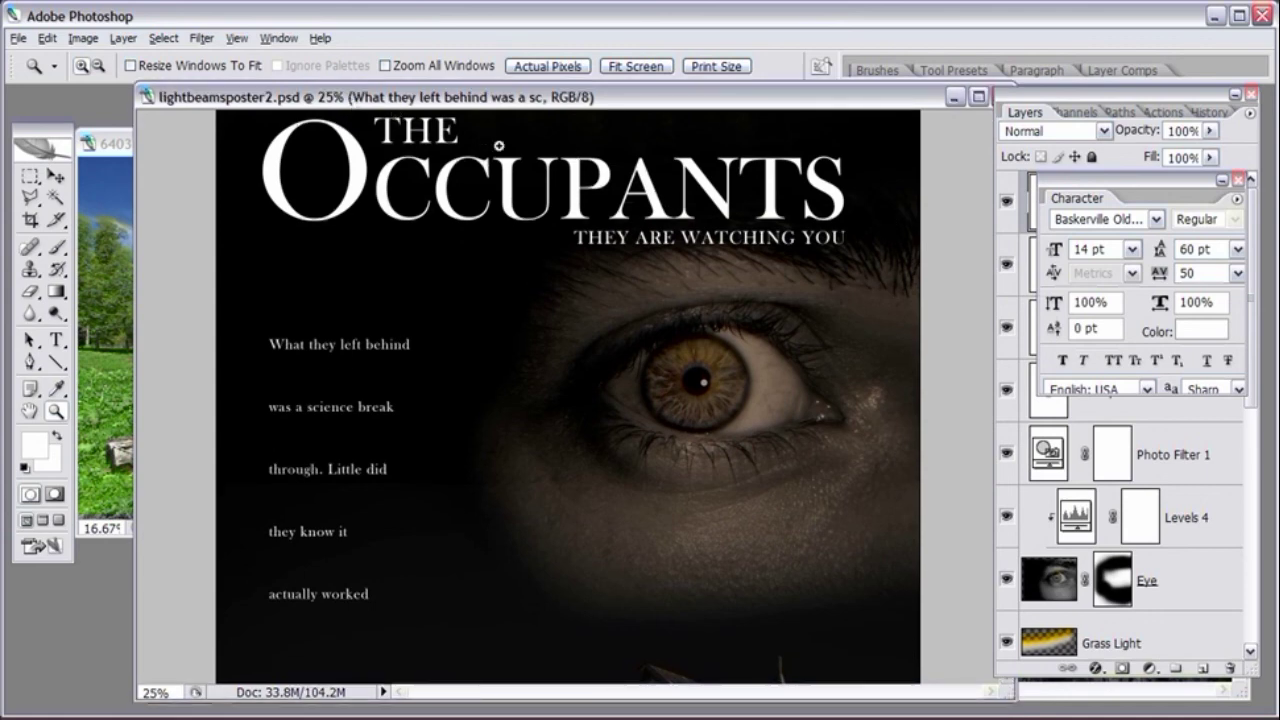
- Show the rulers and place a vertical guide at the left edge of the title's large O
click(237, 39)
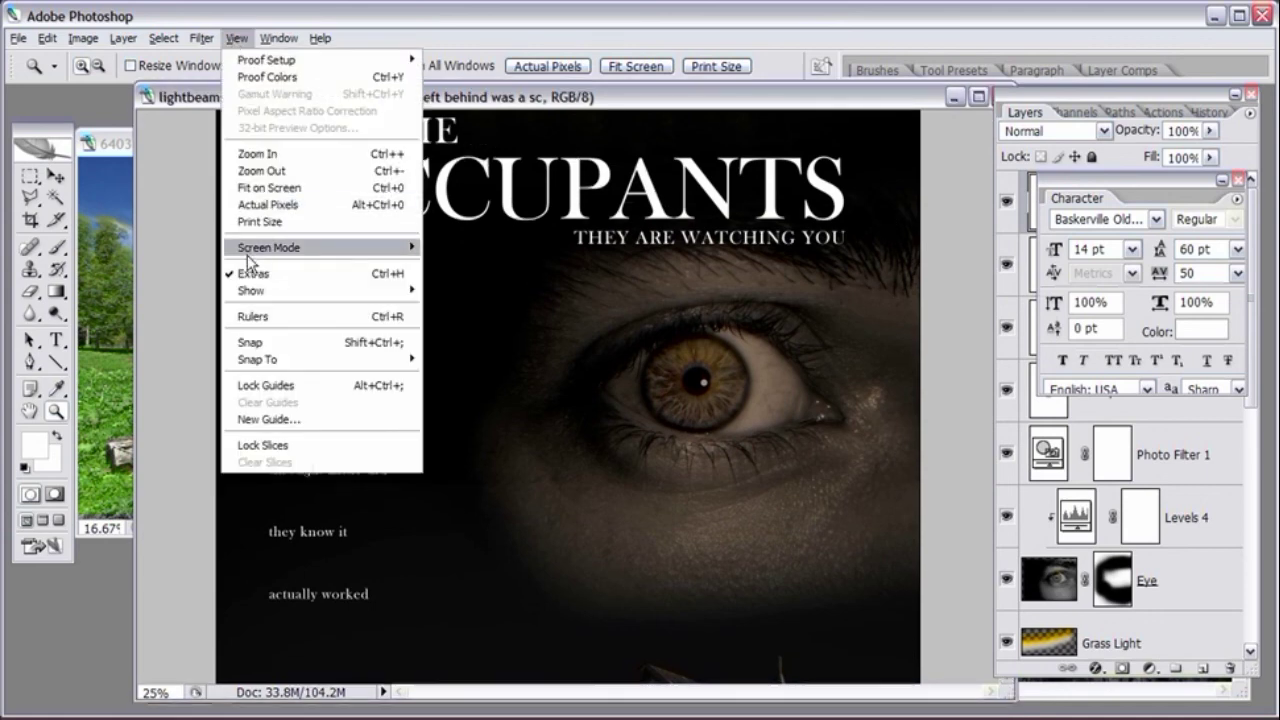
click(255, 318)
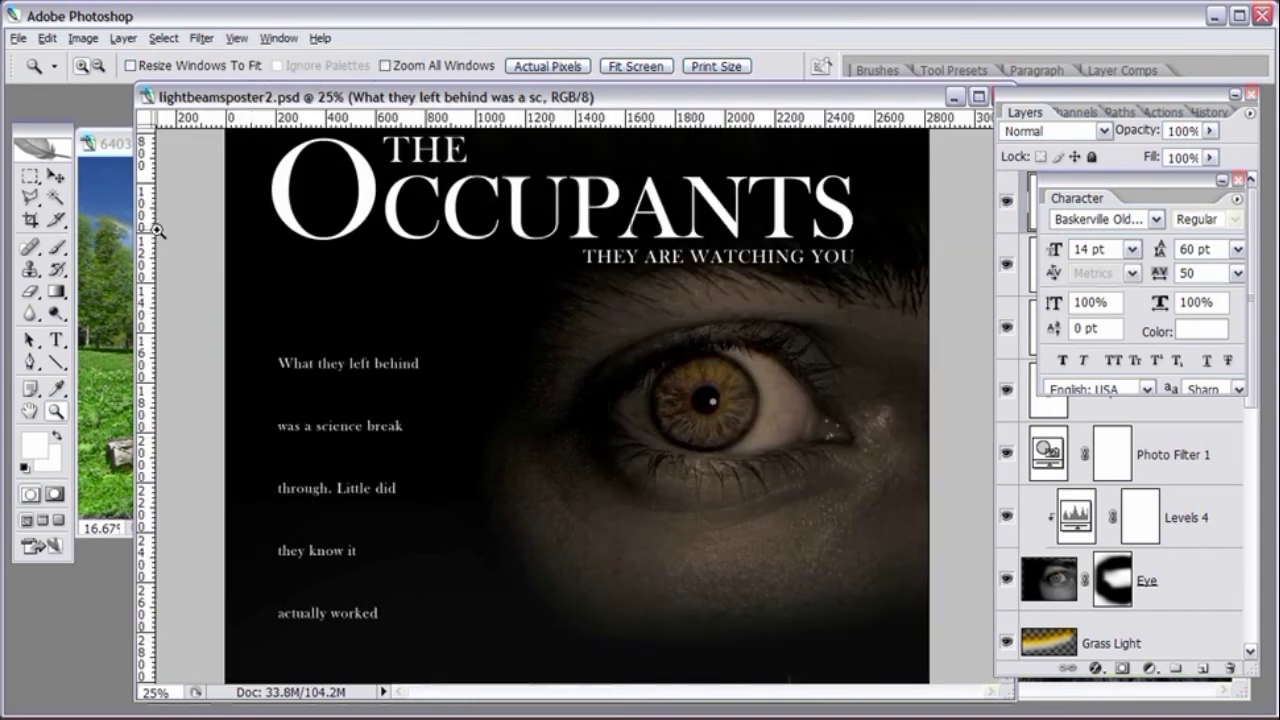
drag(150, 255, 270, 249)
- Align the paragraph's left edge with the vertical guide and hide the guides
click(55, 175)
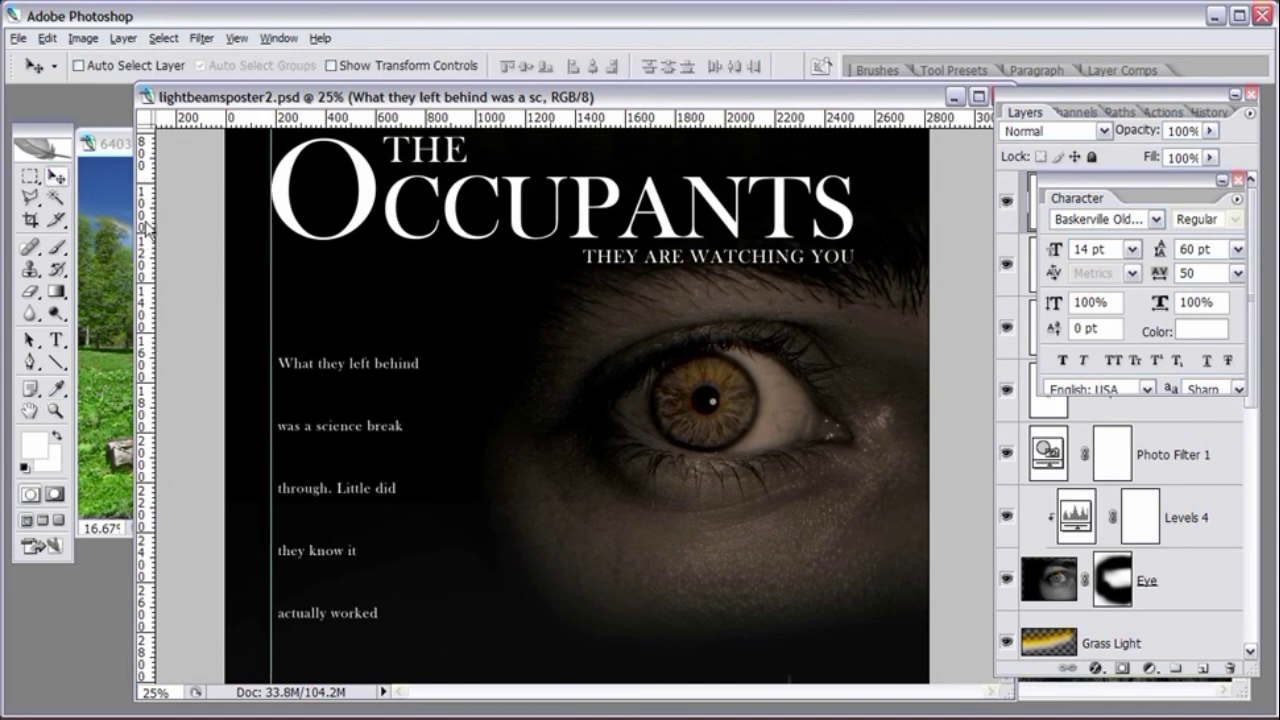
drag(392, 336, 386, 335)
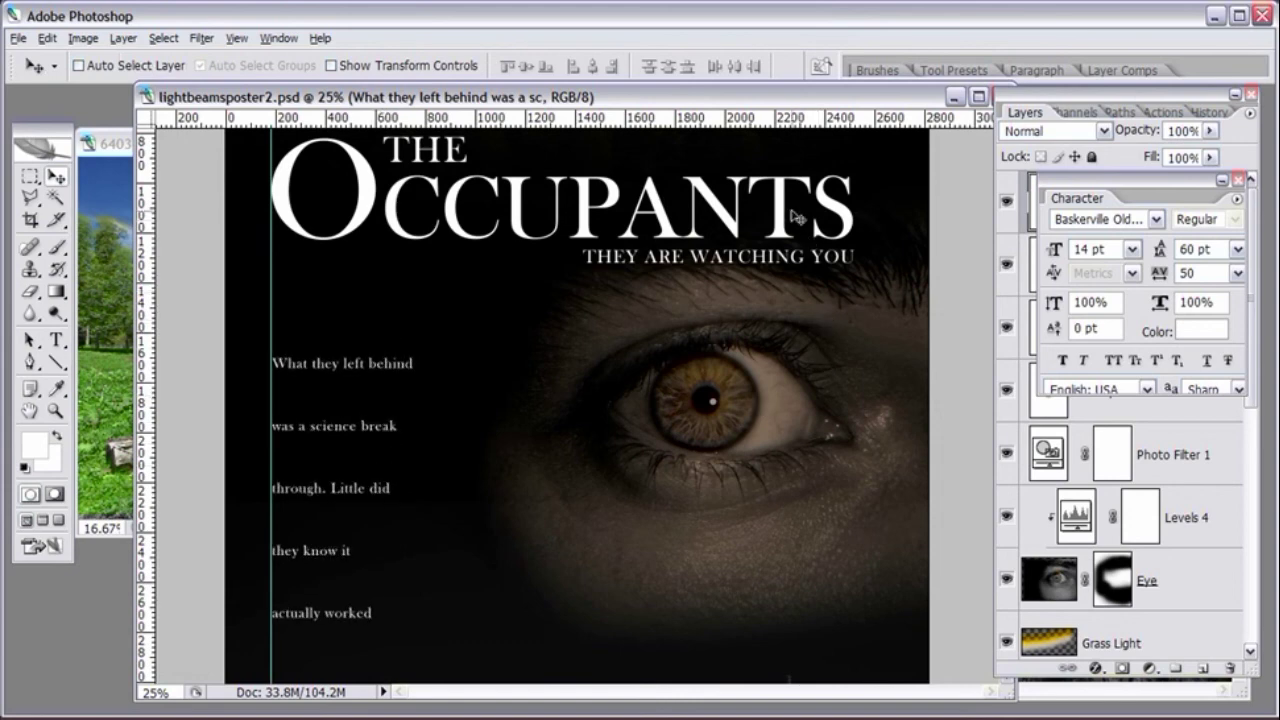
click(236, 38)
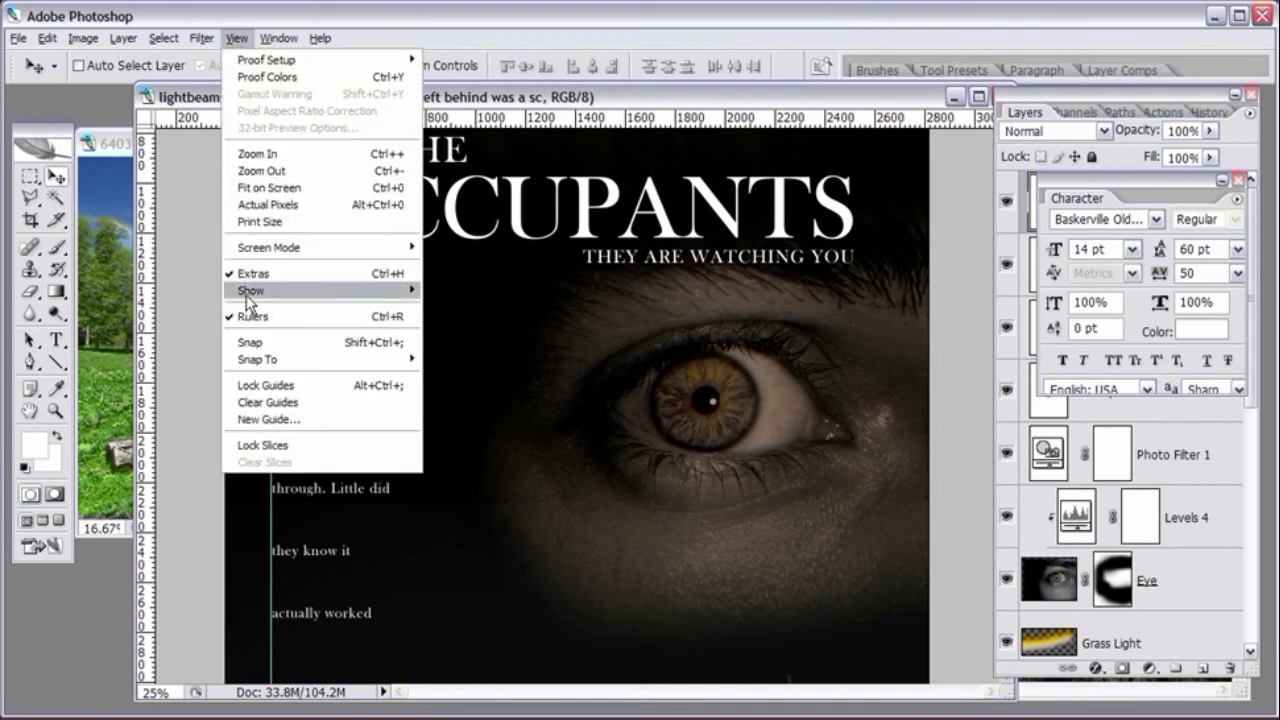
mouse_move(248, 298)
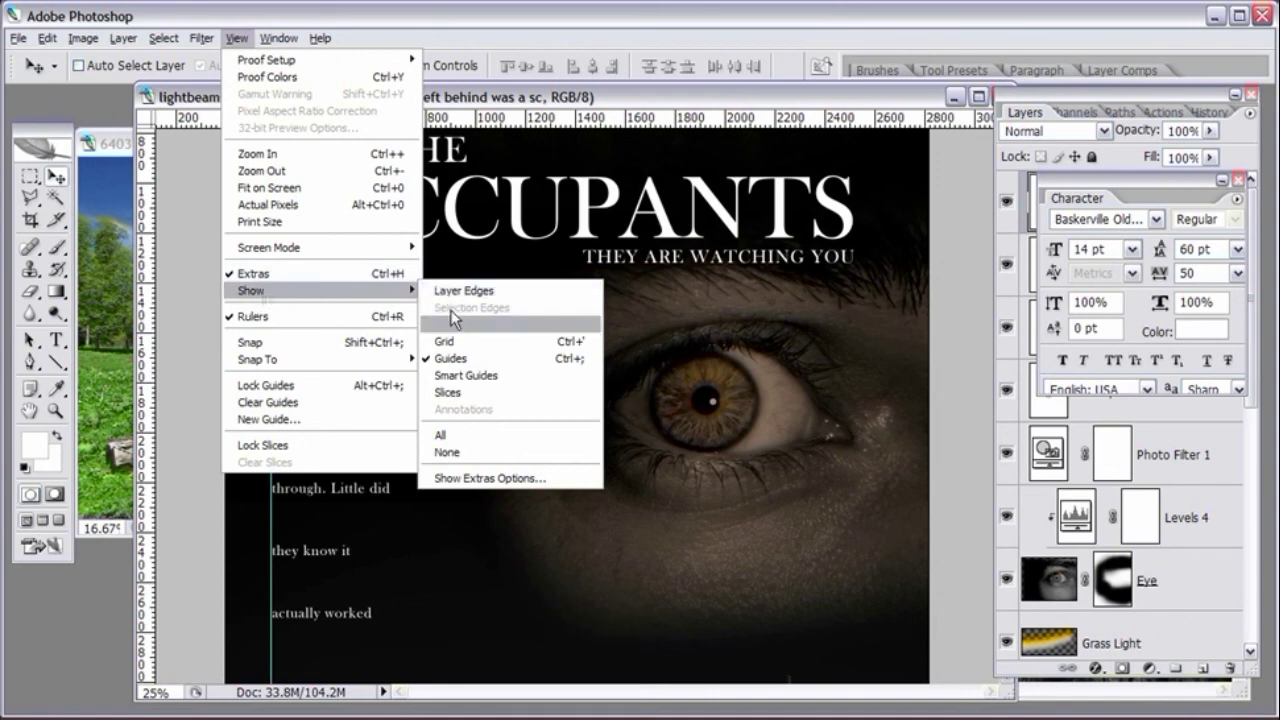
click(448, 360)
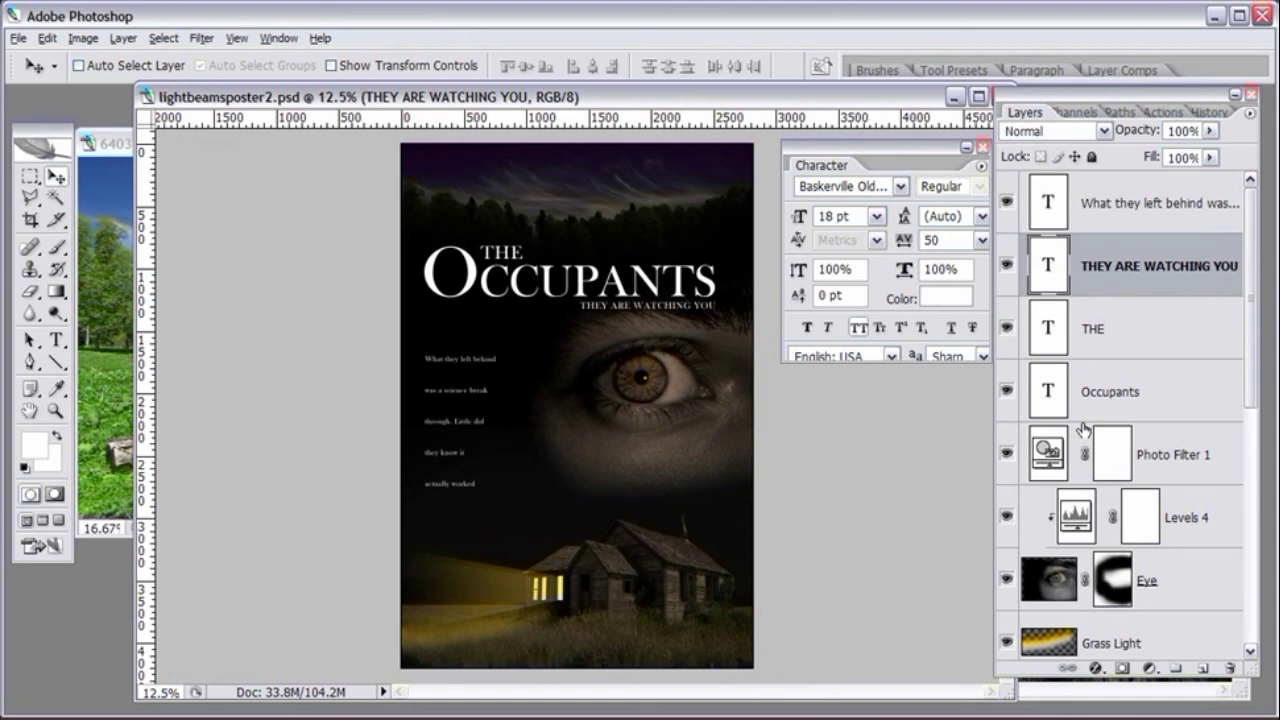
- Select the THE and Occupants title layers together
click(1166, 334)
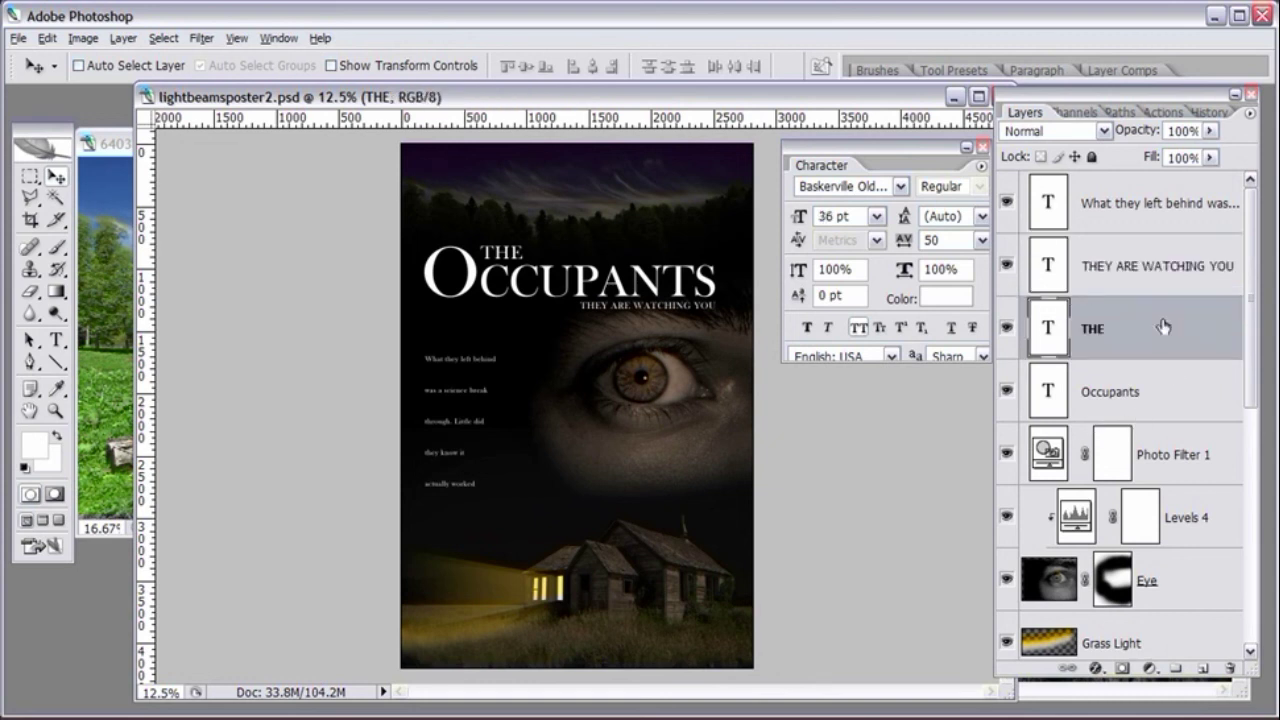
shift+click(1142, 388)
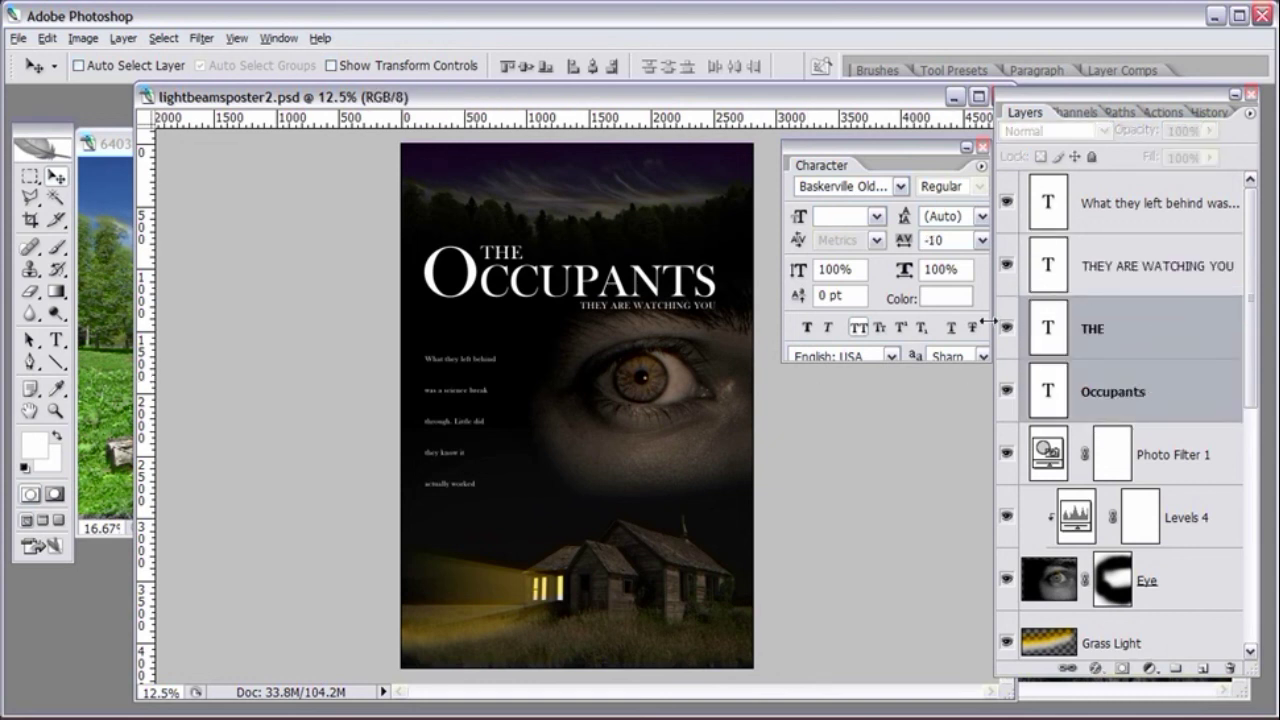